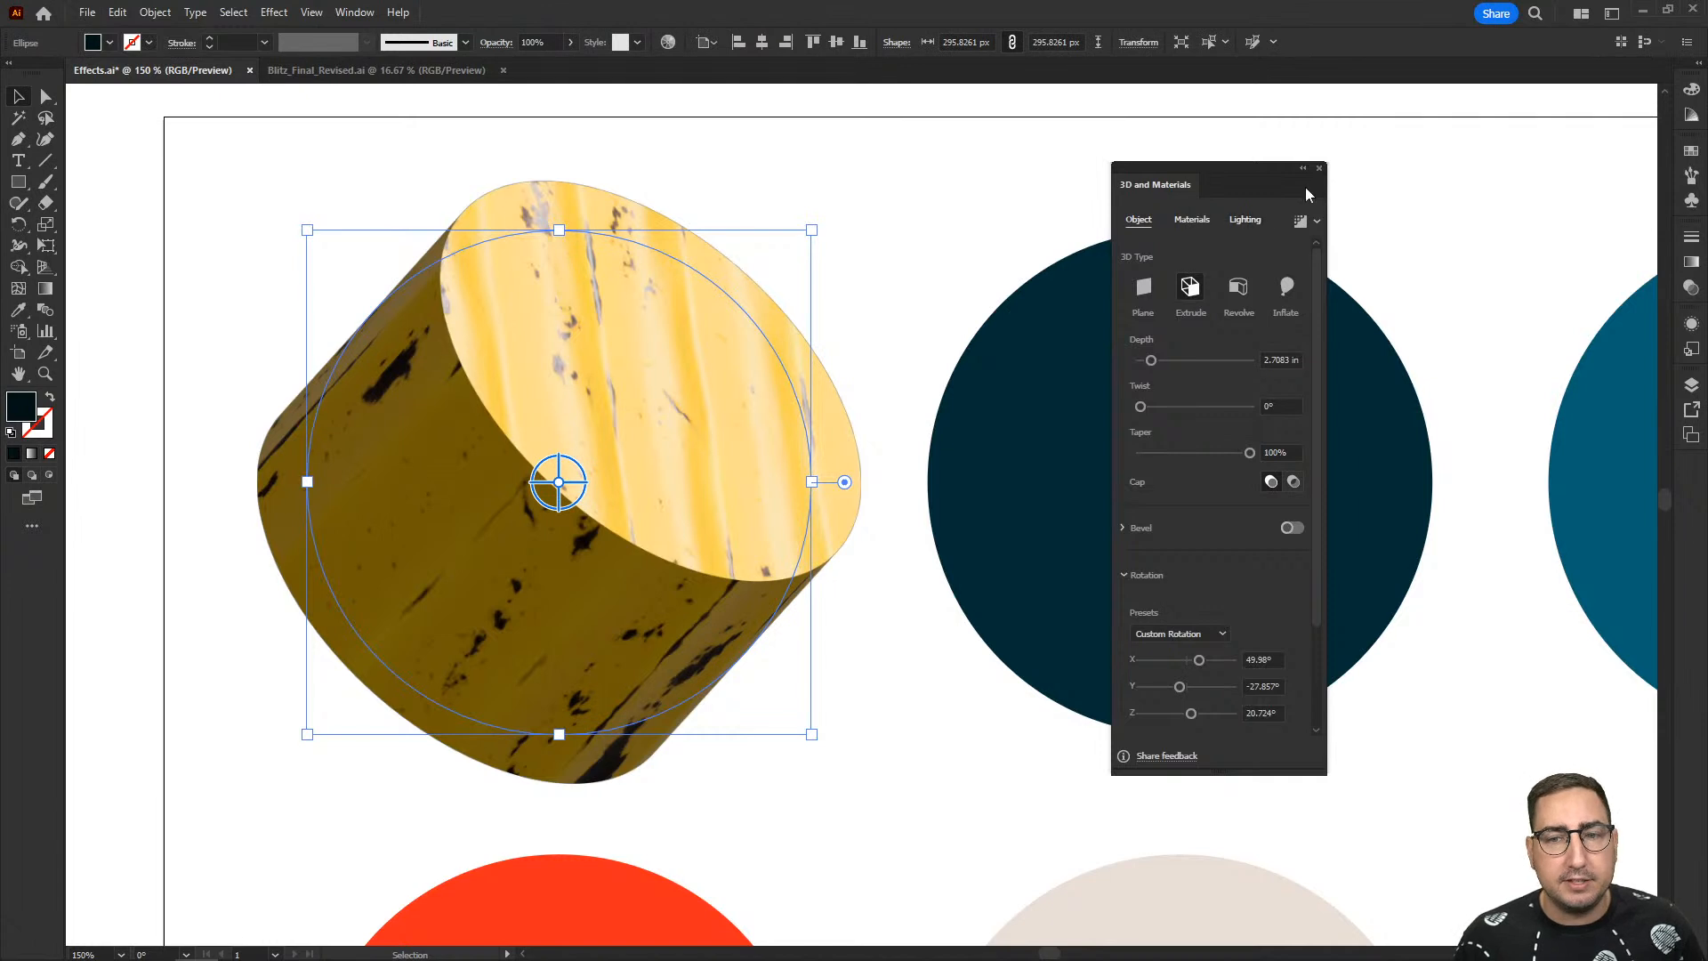
- Close the 3D and Materials settings and delete the wood-textured extruded circle
click(1320, 168)
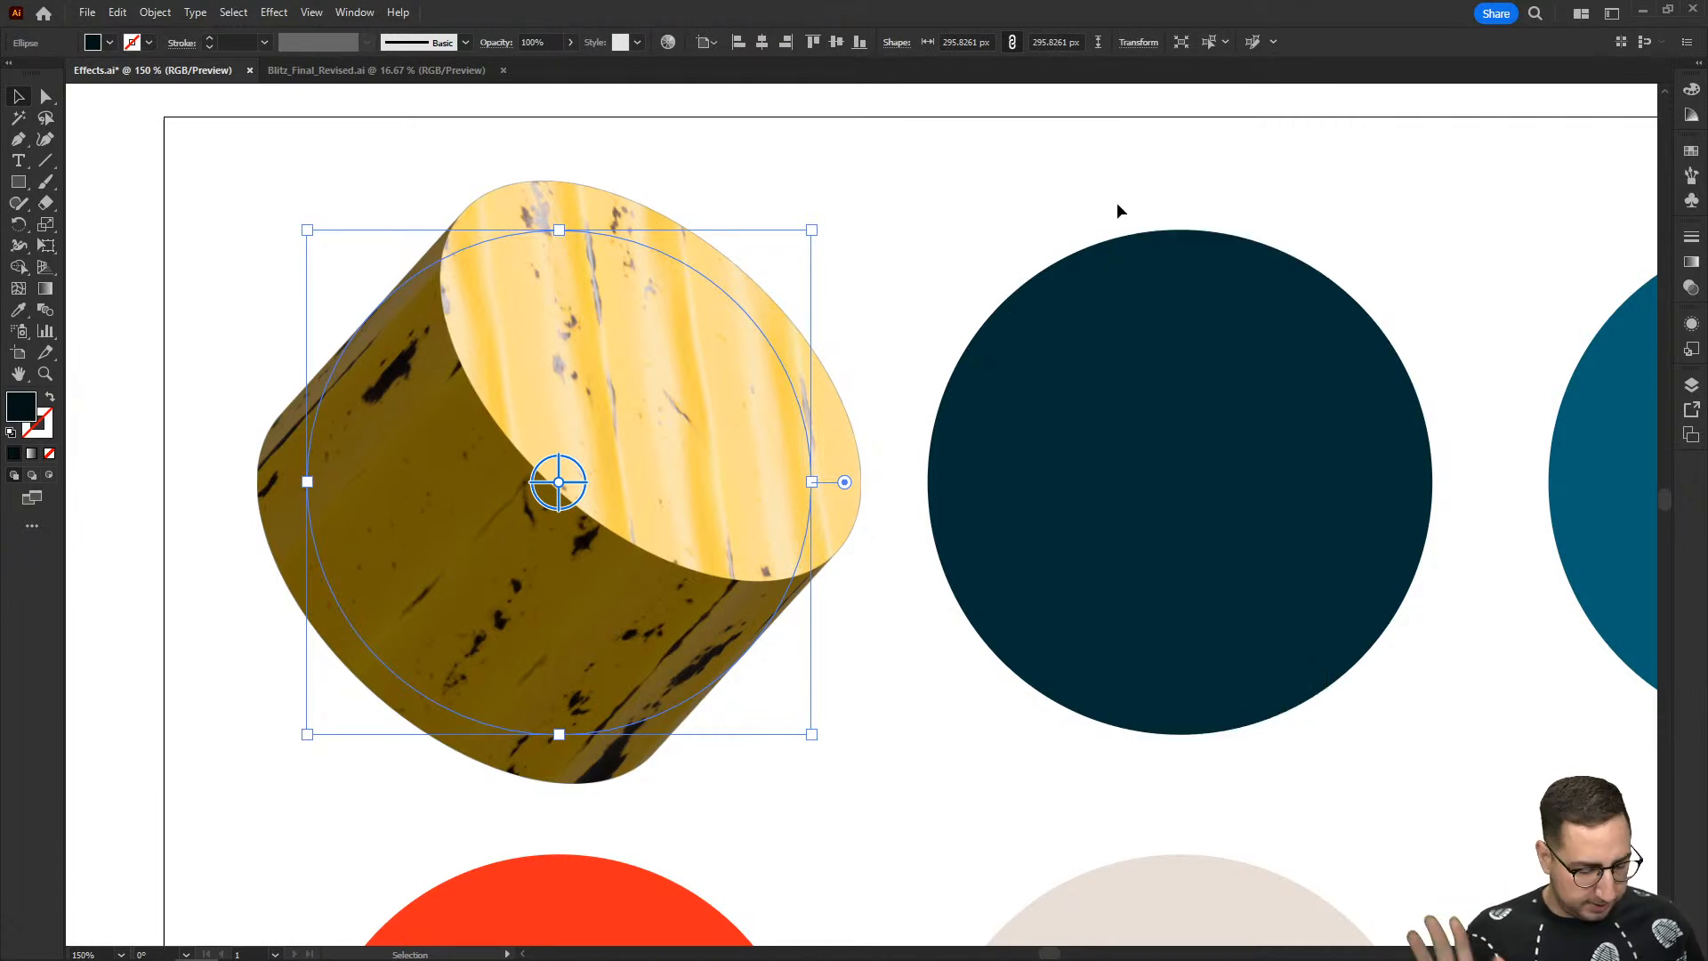
key(Delete)
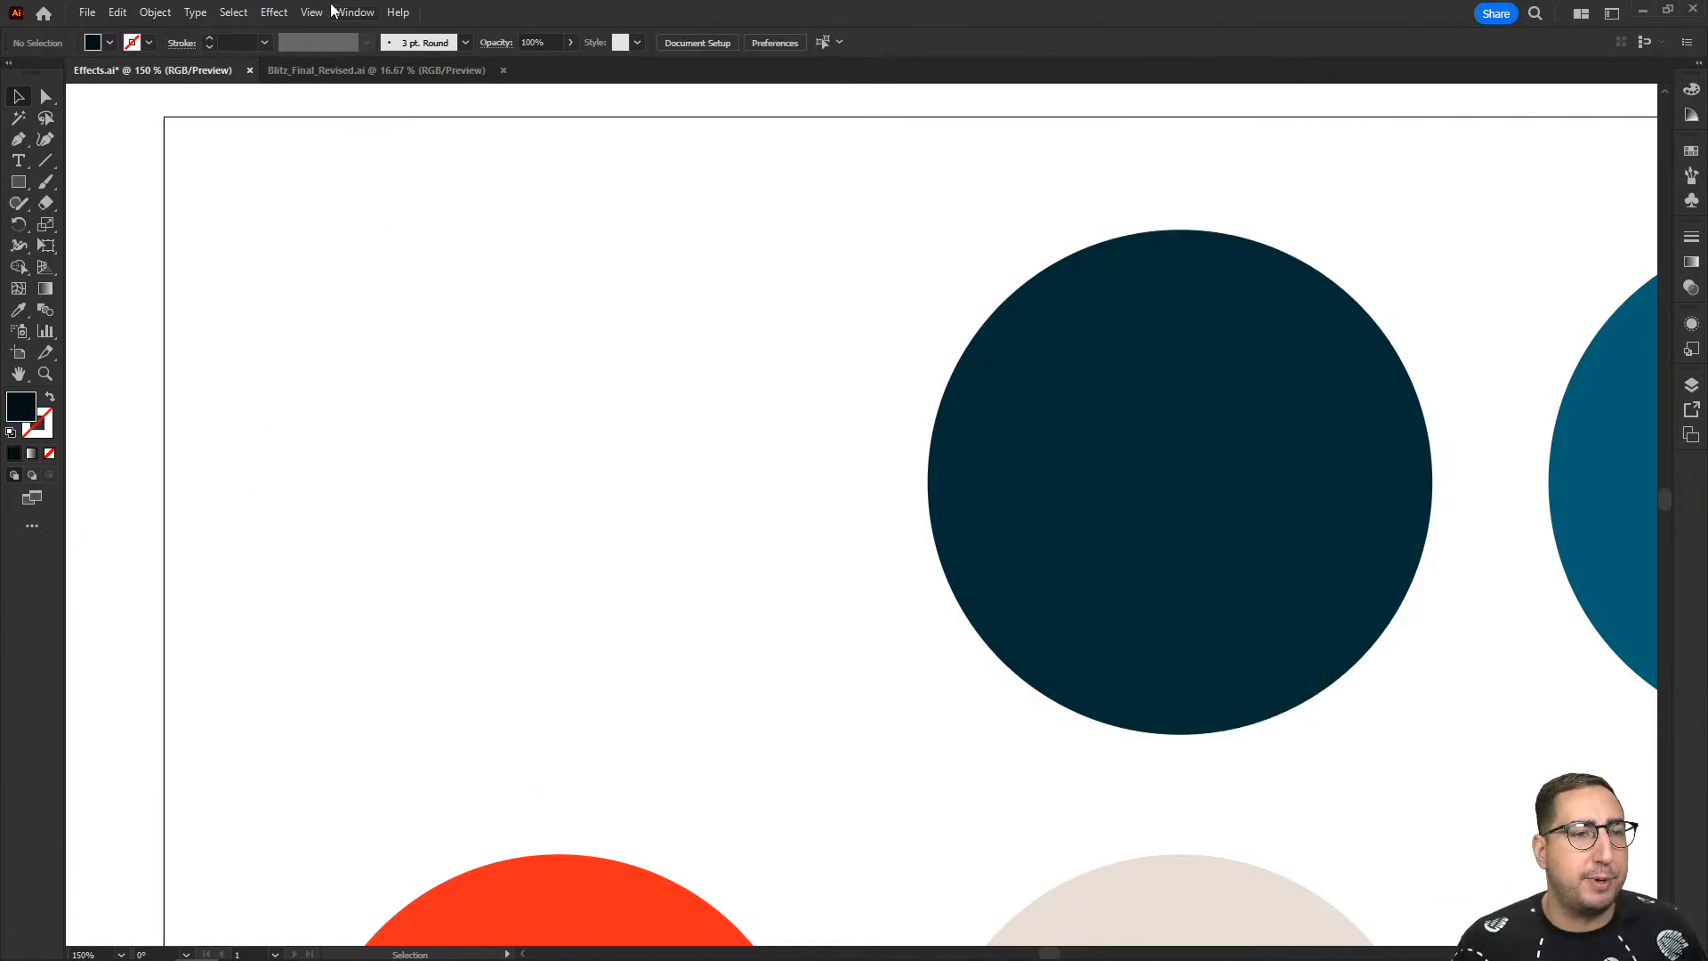
click(278, 13)
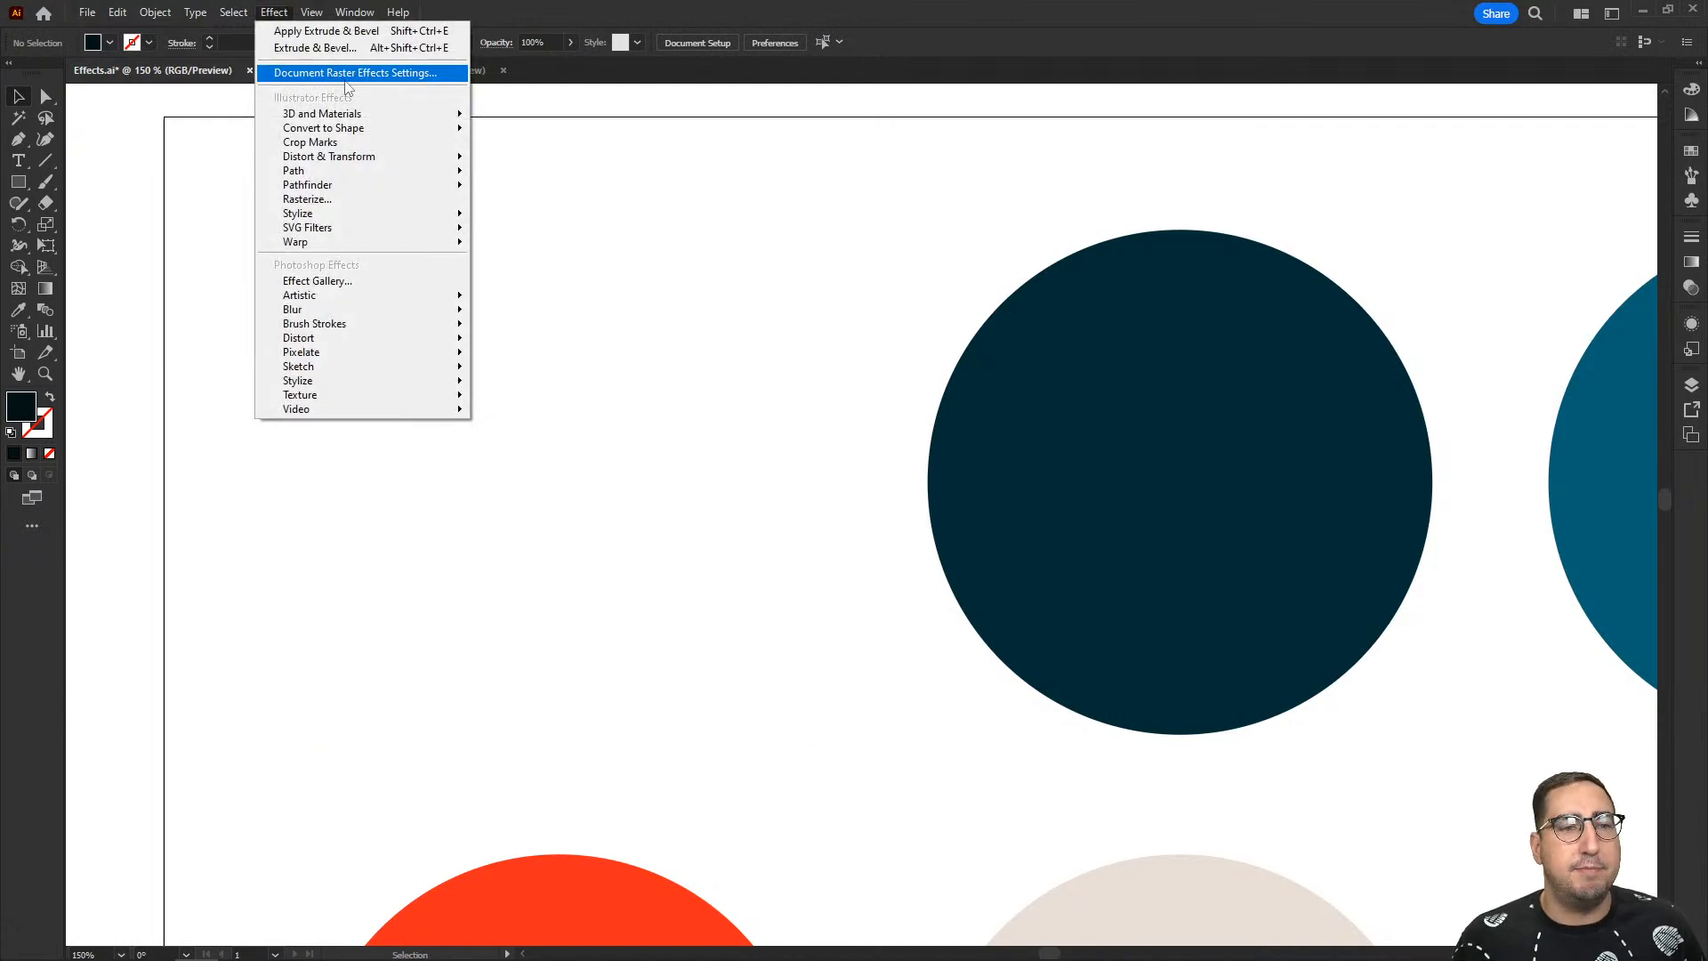
mouse_move(363, 116)
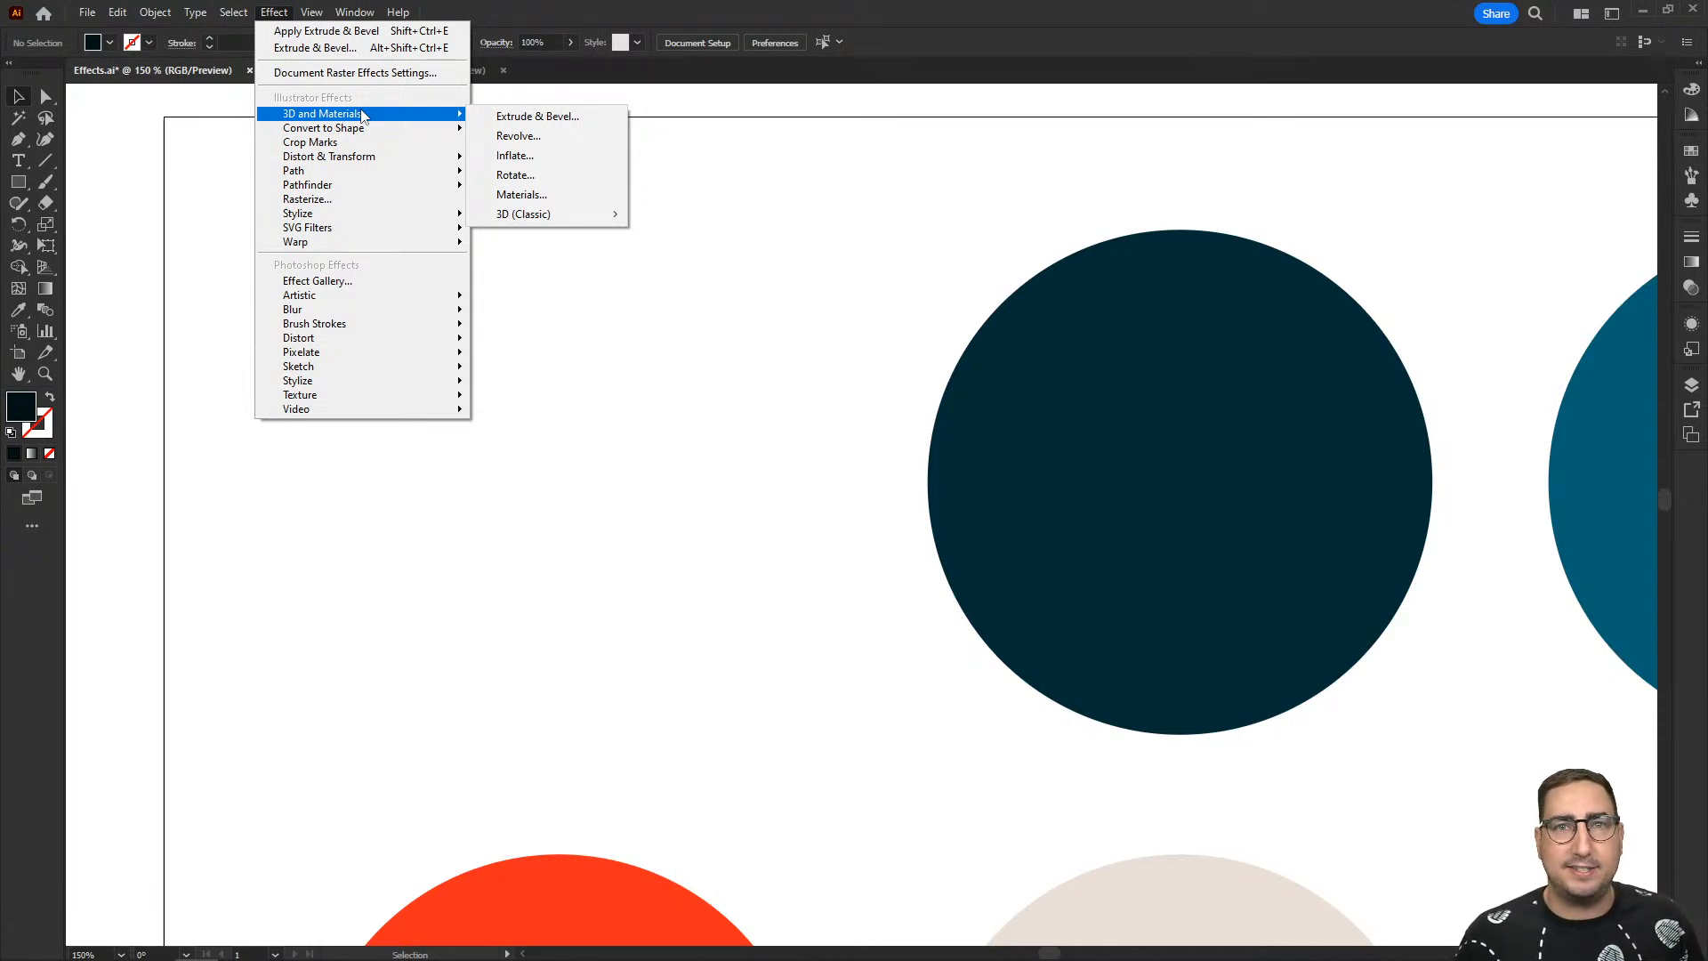
click(770, 377)
- Convert the dark navy circle in the upper row to a Rectangle shape effect with 0 px extra width and 0 px extra height
drag(847, 358, 560, 305)
click(698, 317)
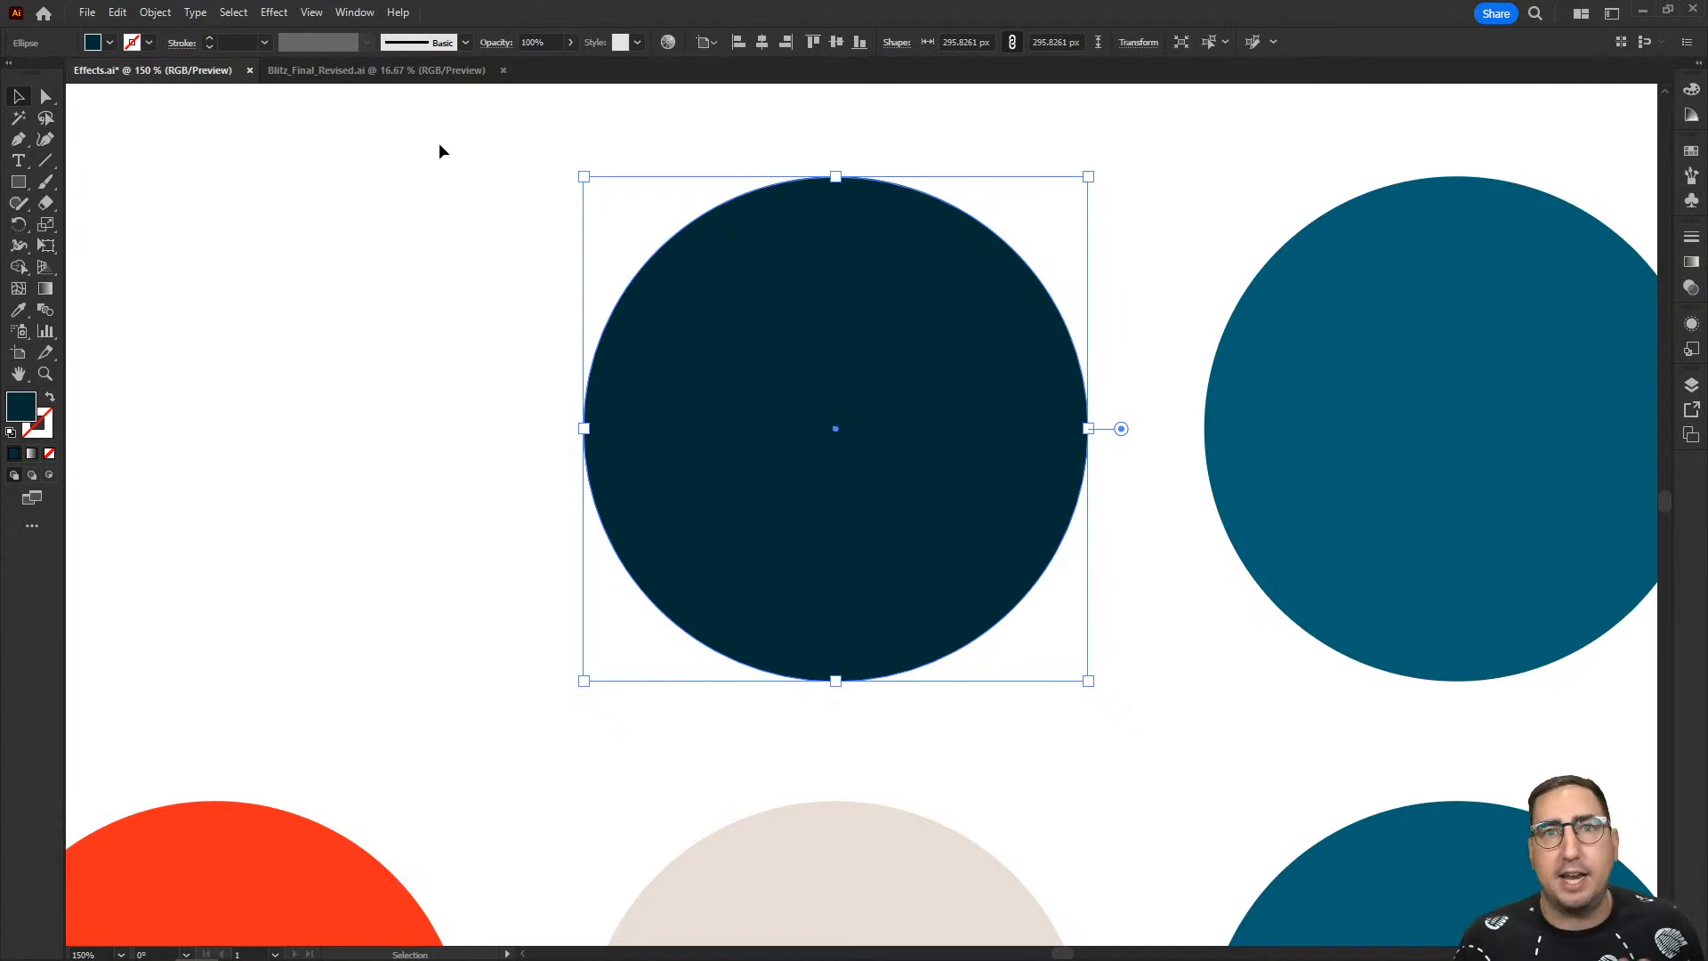
click(274, 13)
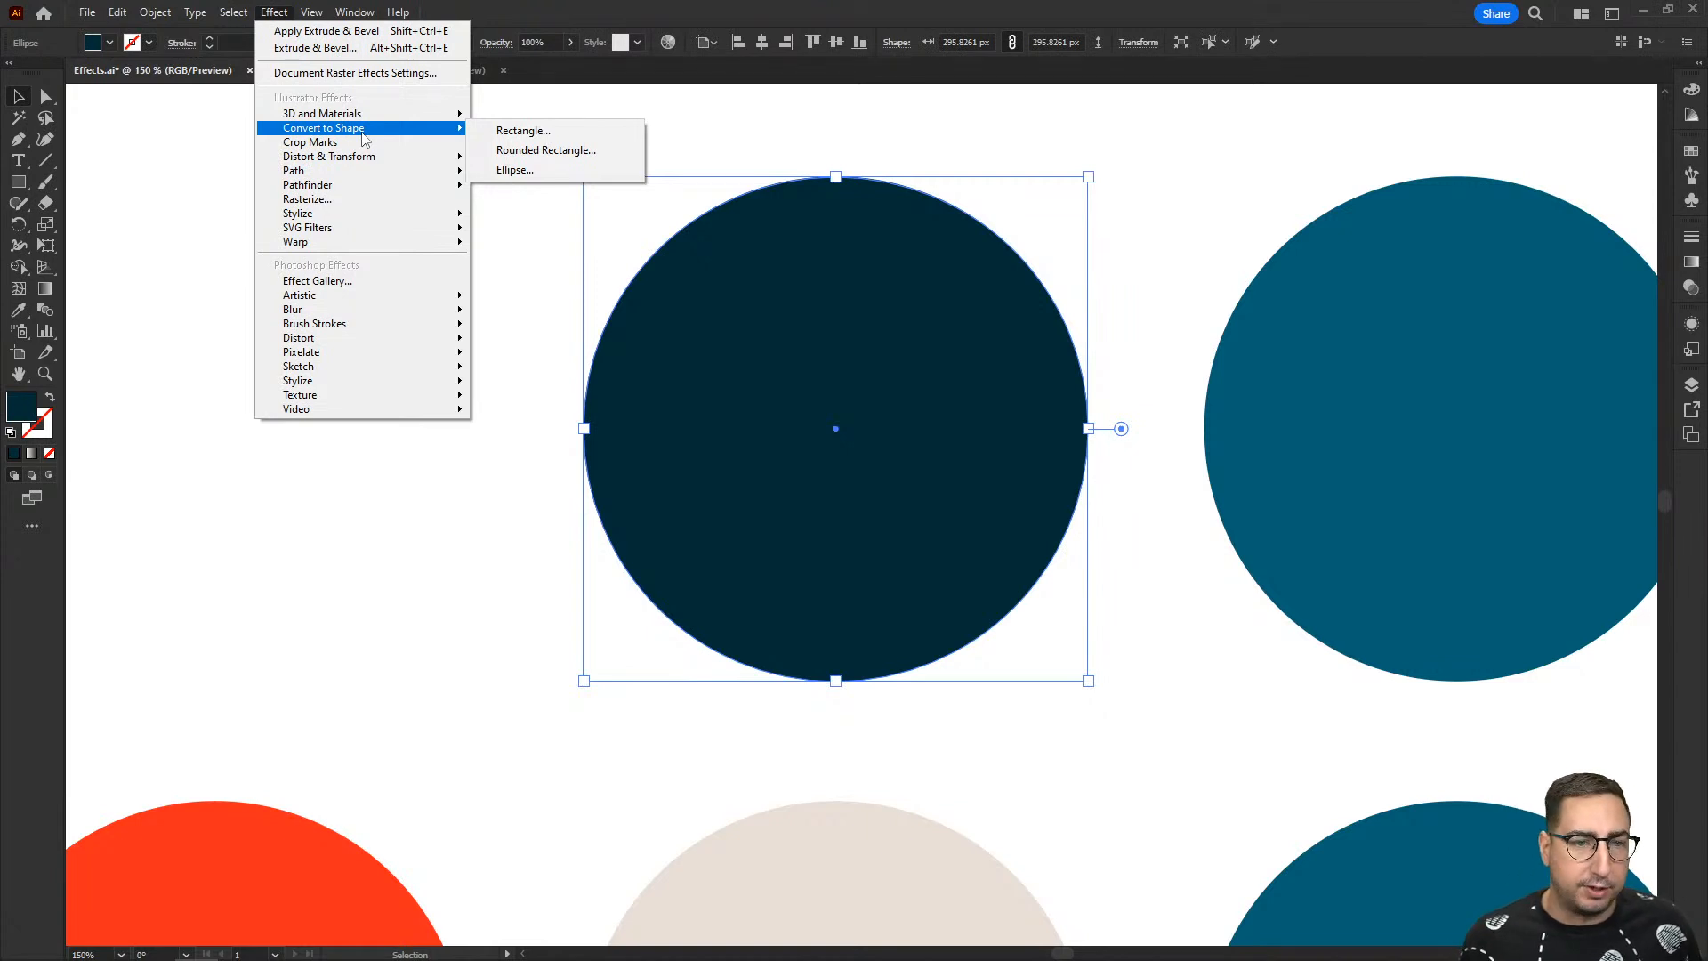
click(523, 131)
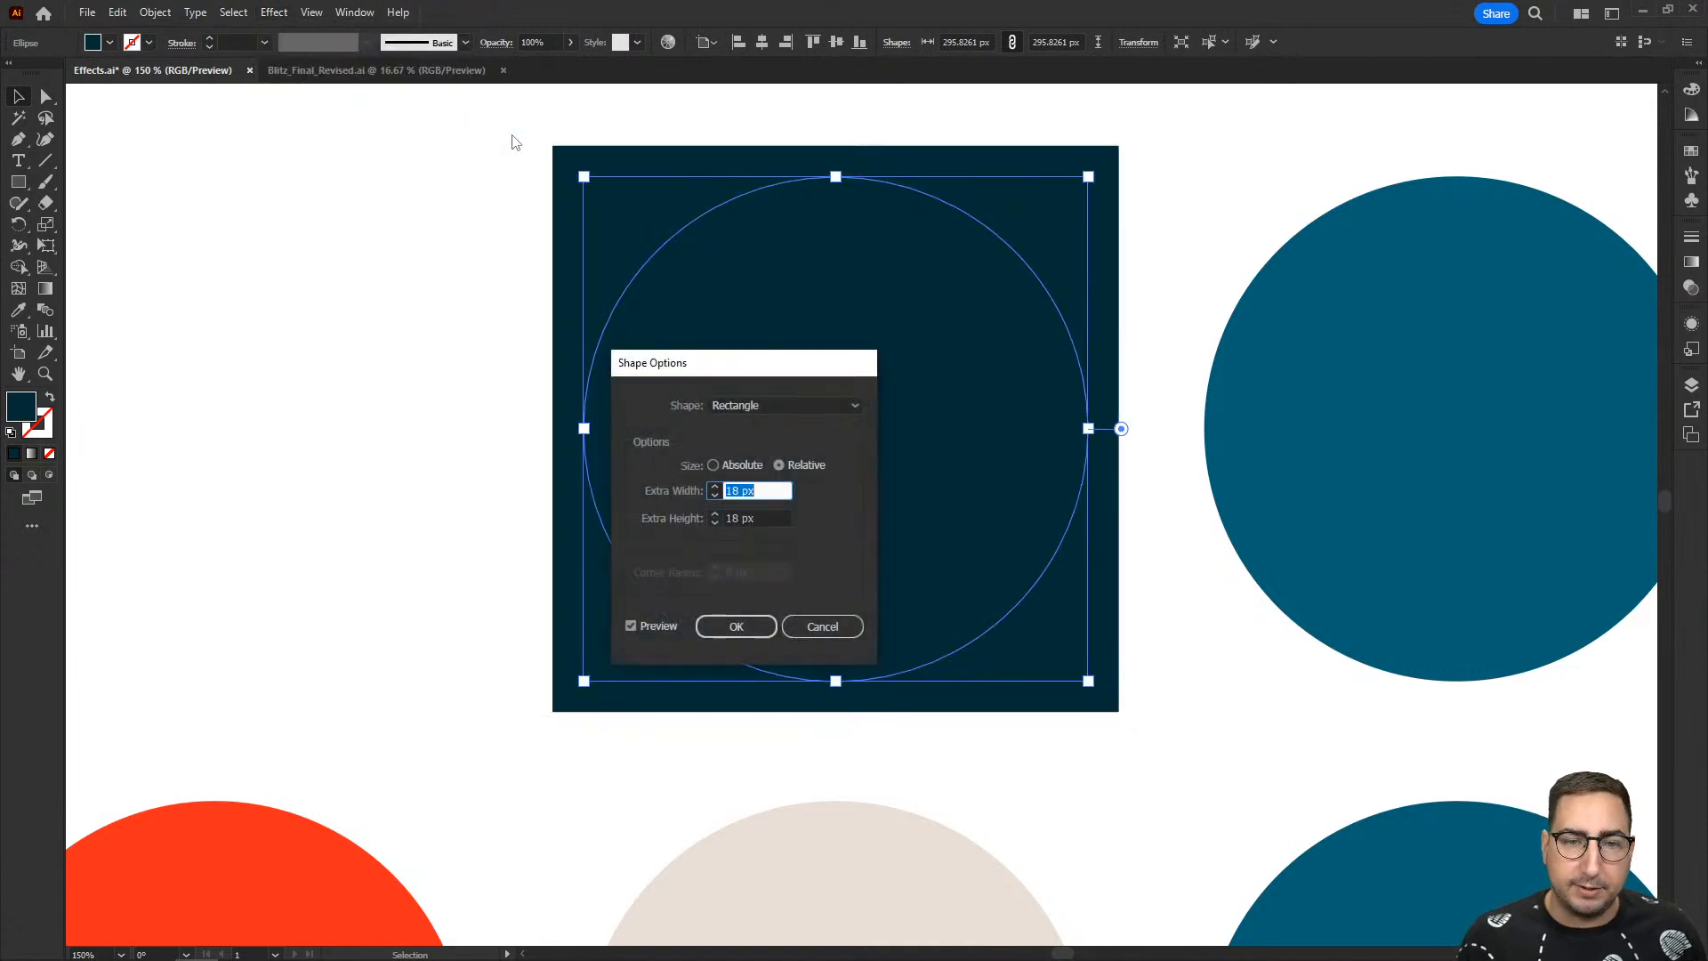
drag(720, 363, 1219, 349)
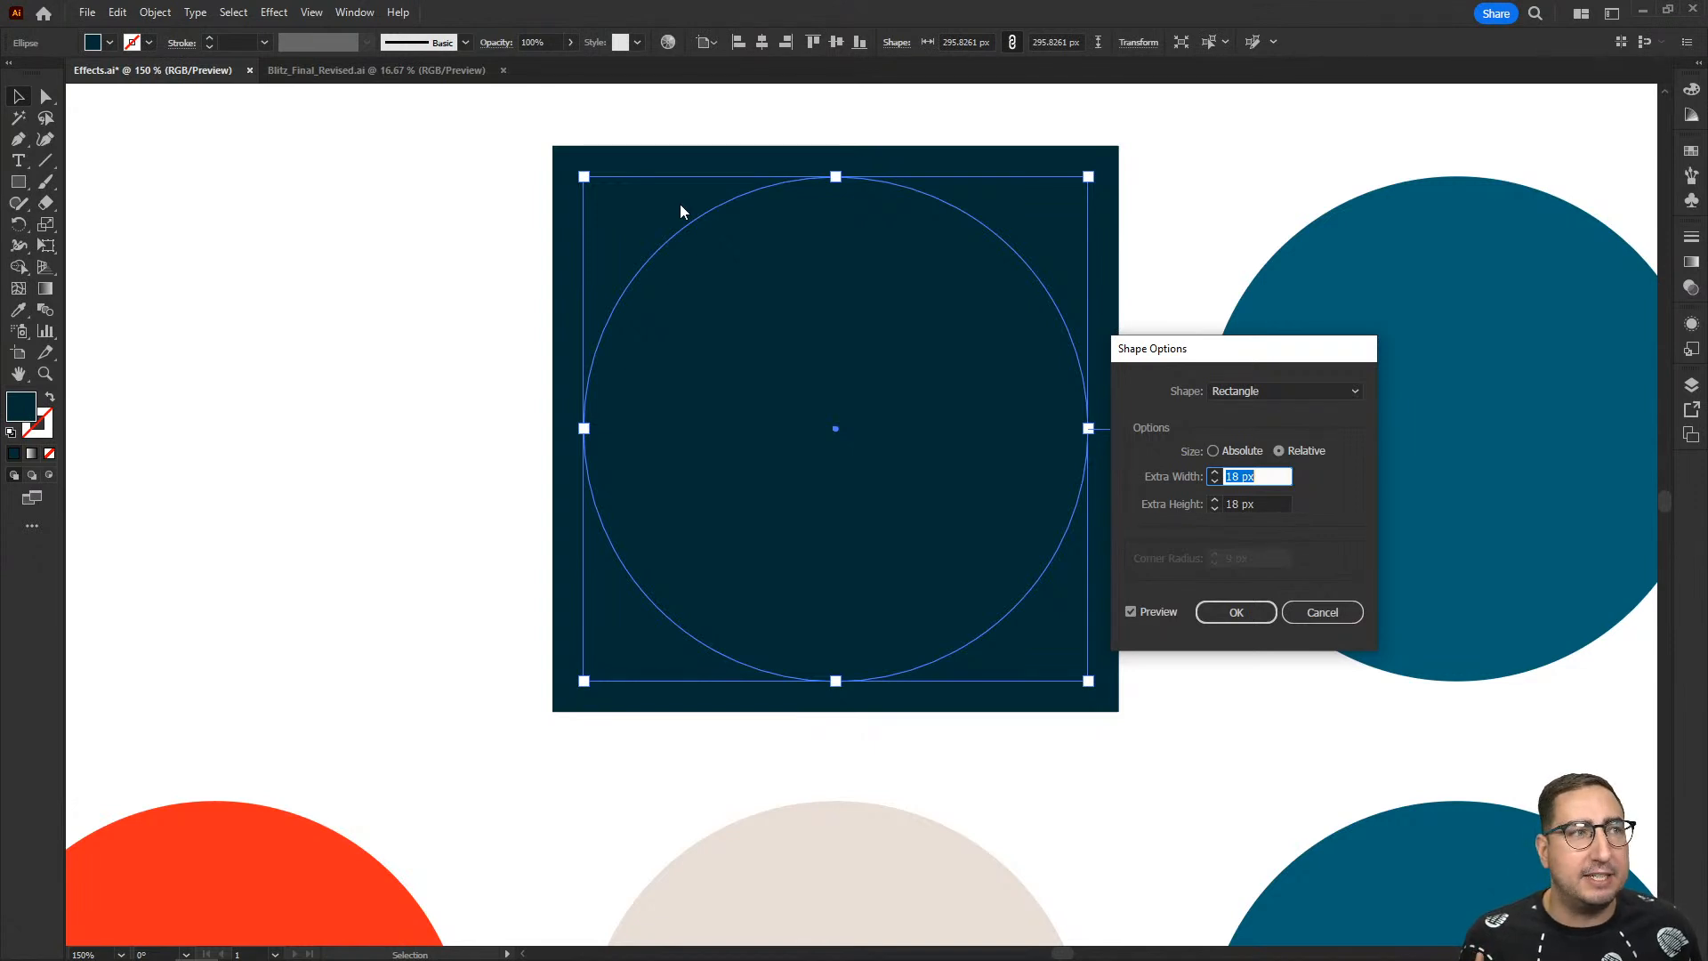
text(0)
key(Tab)
text(0)
key(Tab)
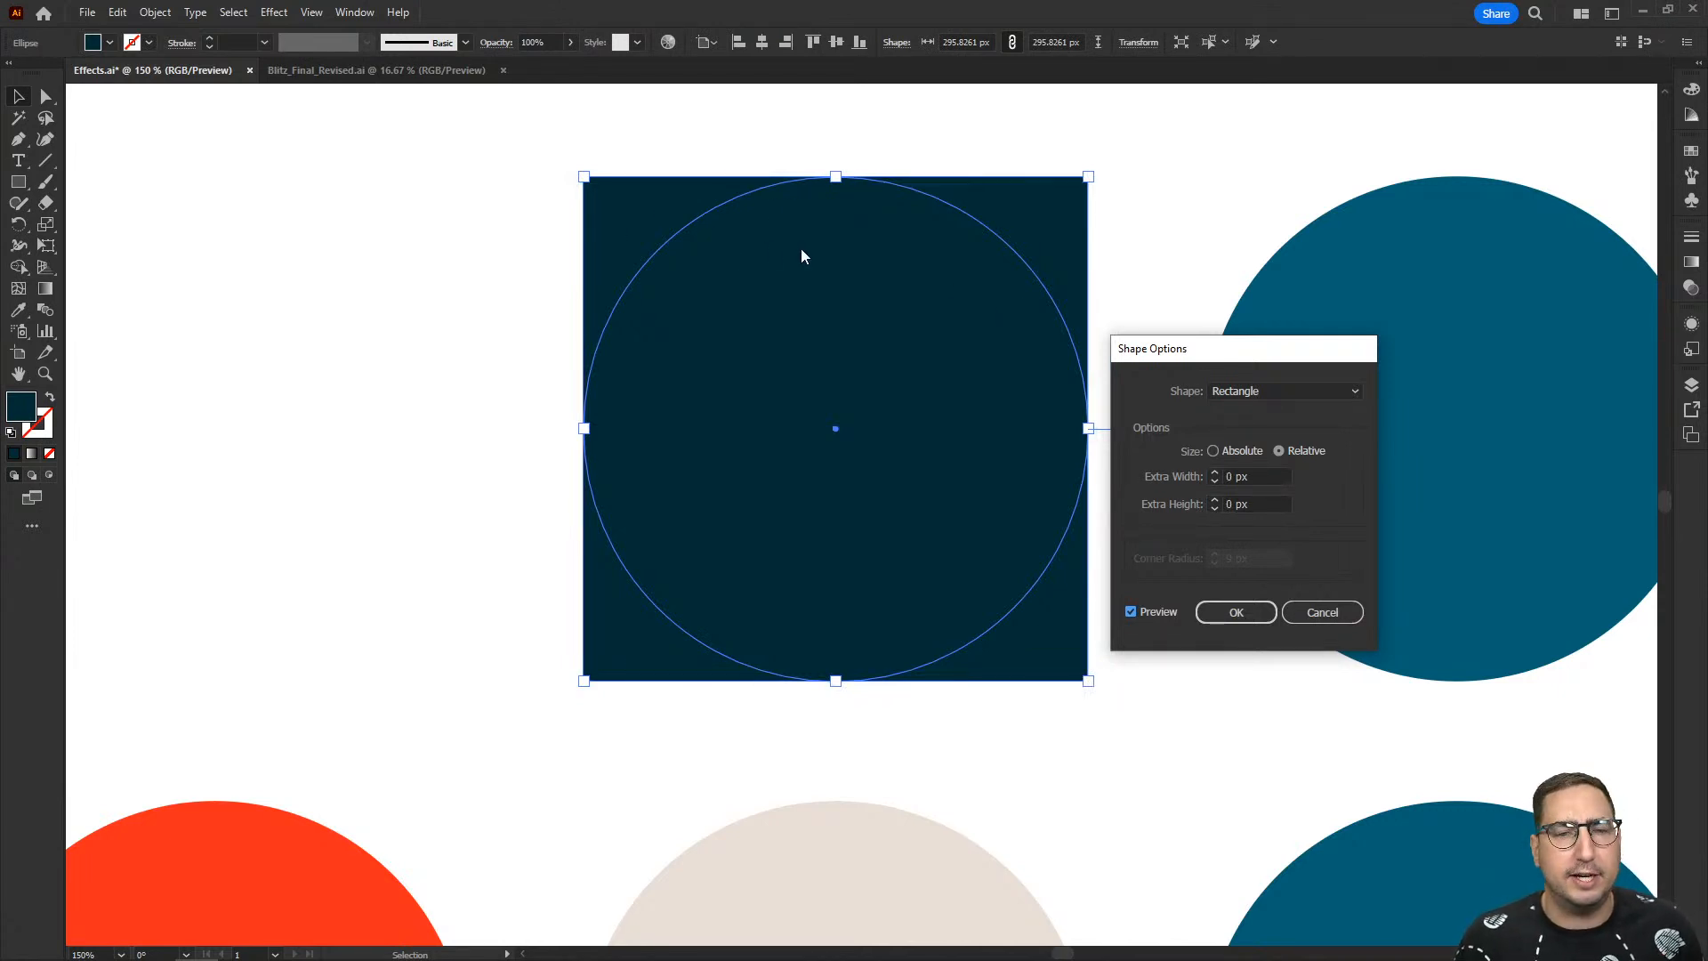
- Change the effect's shape to Rounded Rectangle with a 70 px corner radius and apply it
click(1261, 392)
click(1274, 427)
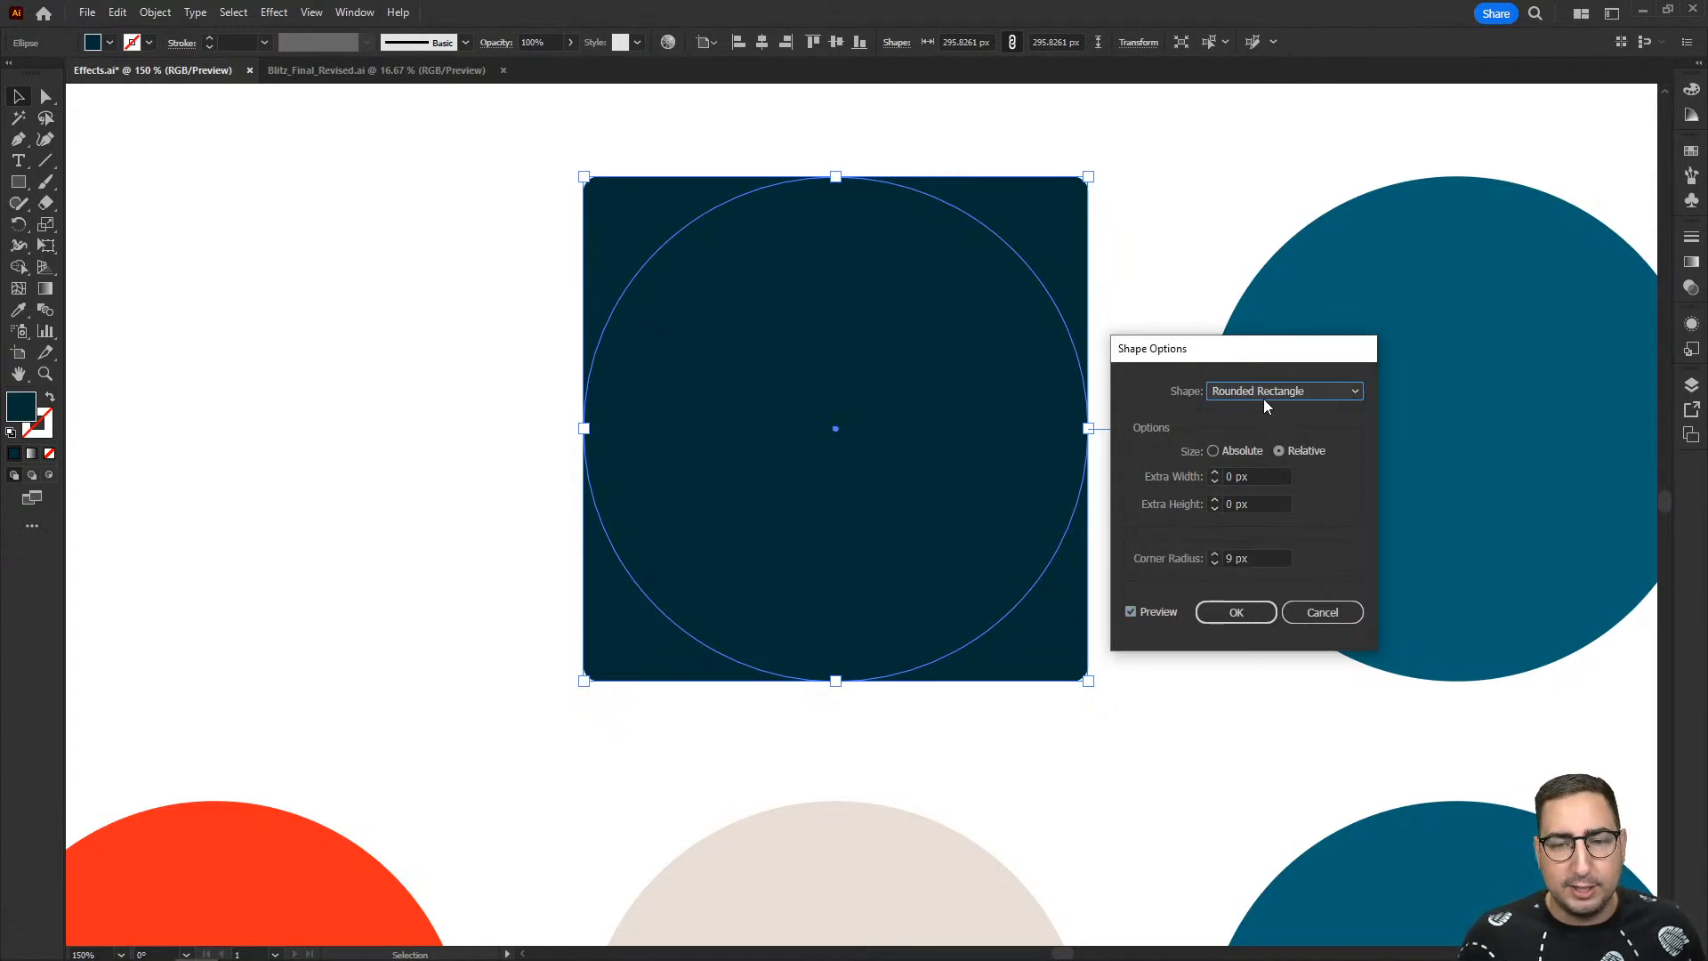
click(1256, 555)
key(shift+Up)
key(shift+Up)
key(shift+Up)
key(shift+Up)
key(shift+Up)
key(shift+Up)
key(shift+Up)
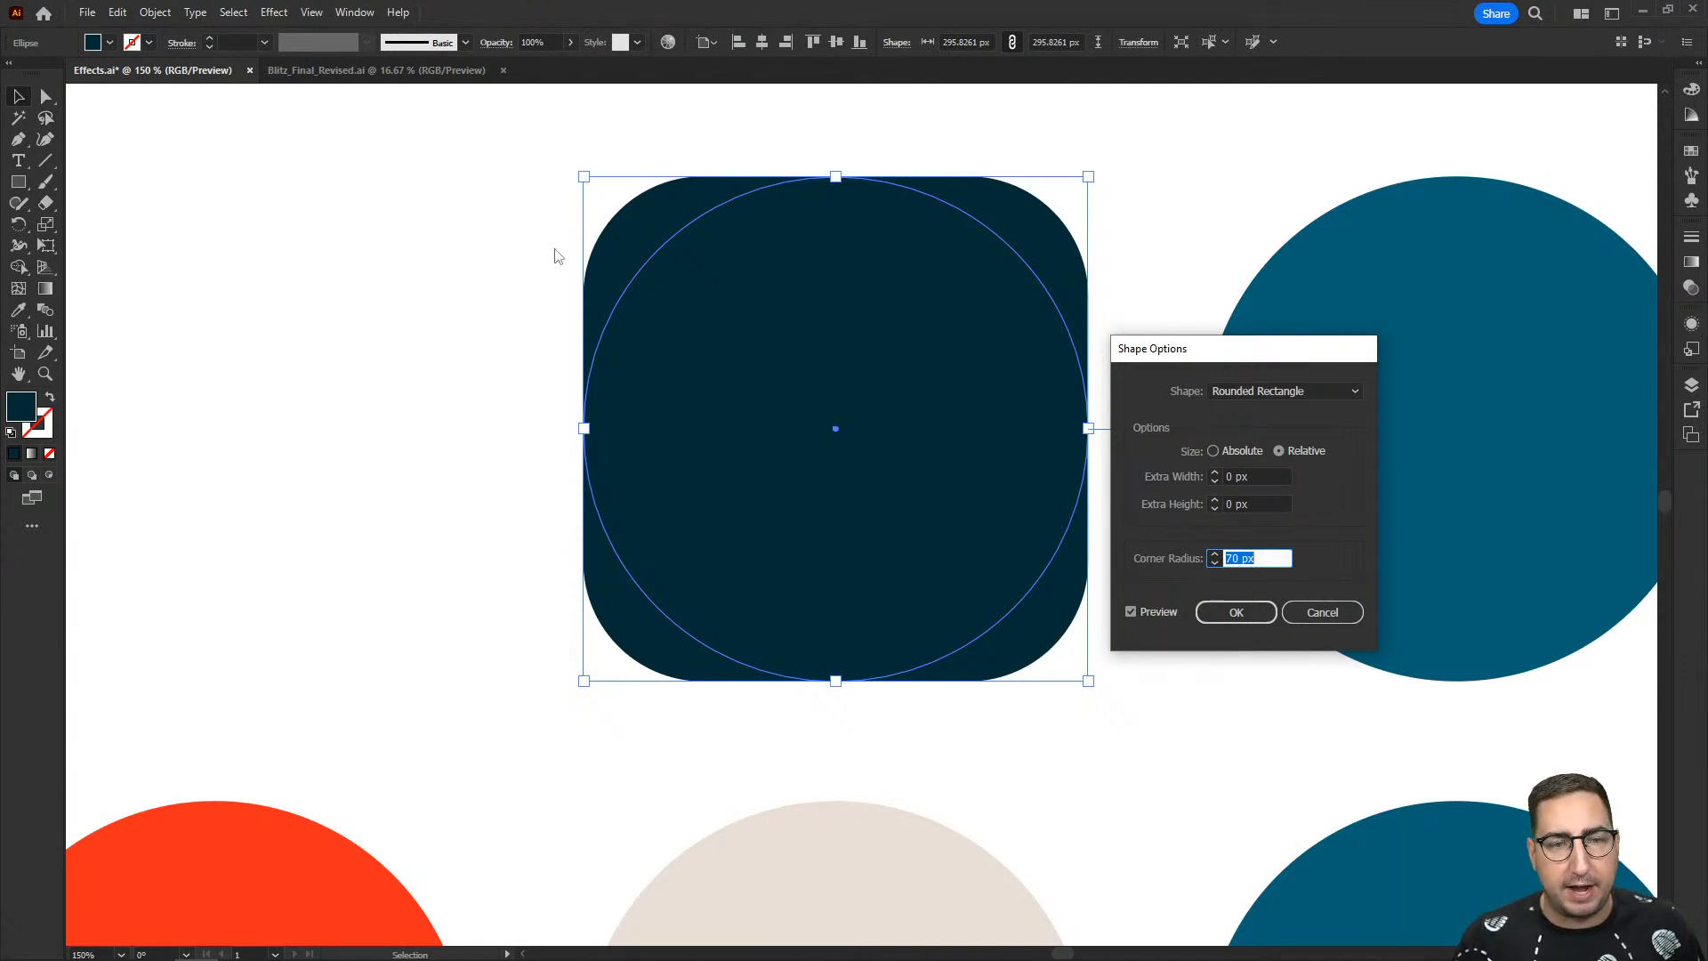
click(1232, 610)
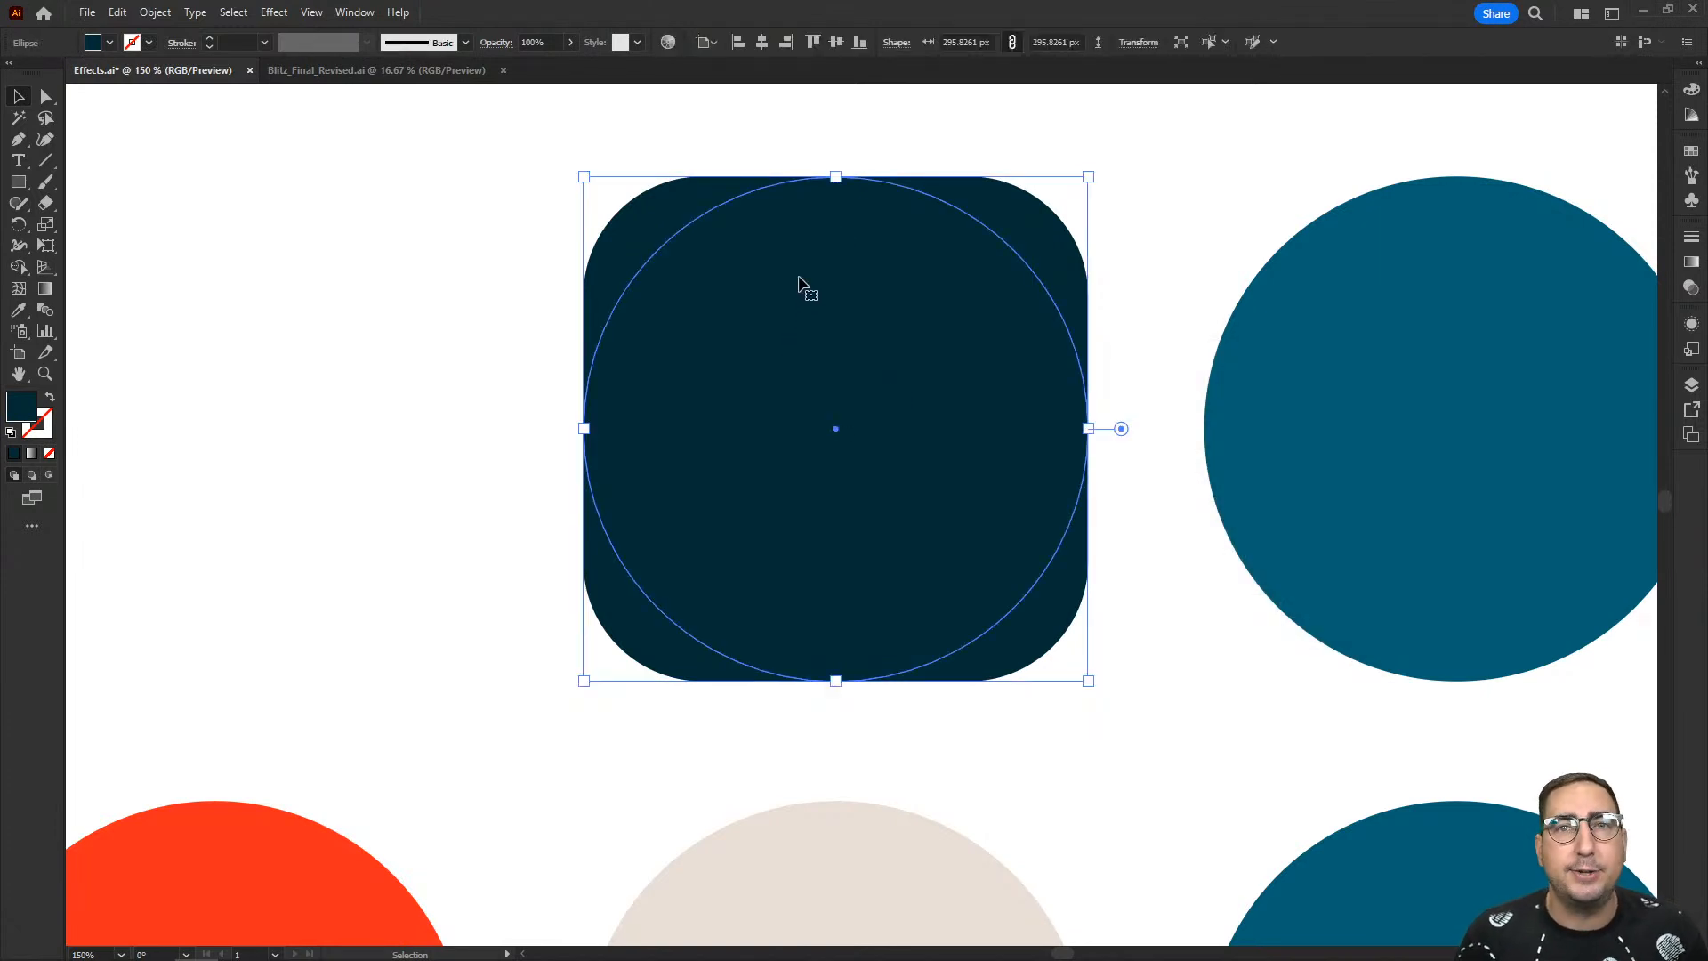
- Try scaling the rounded navy shape down proportionally to about 139 px, and undo the scaling
mouse_move(835, 176)
mouse_down()
mouse_move(836, 561)
mouse_move(839, 140)
mouse_move(841, 182)
mouse_up()
drag(1089, 178, 821, 442)
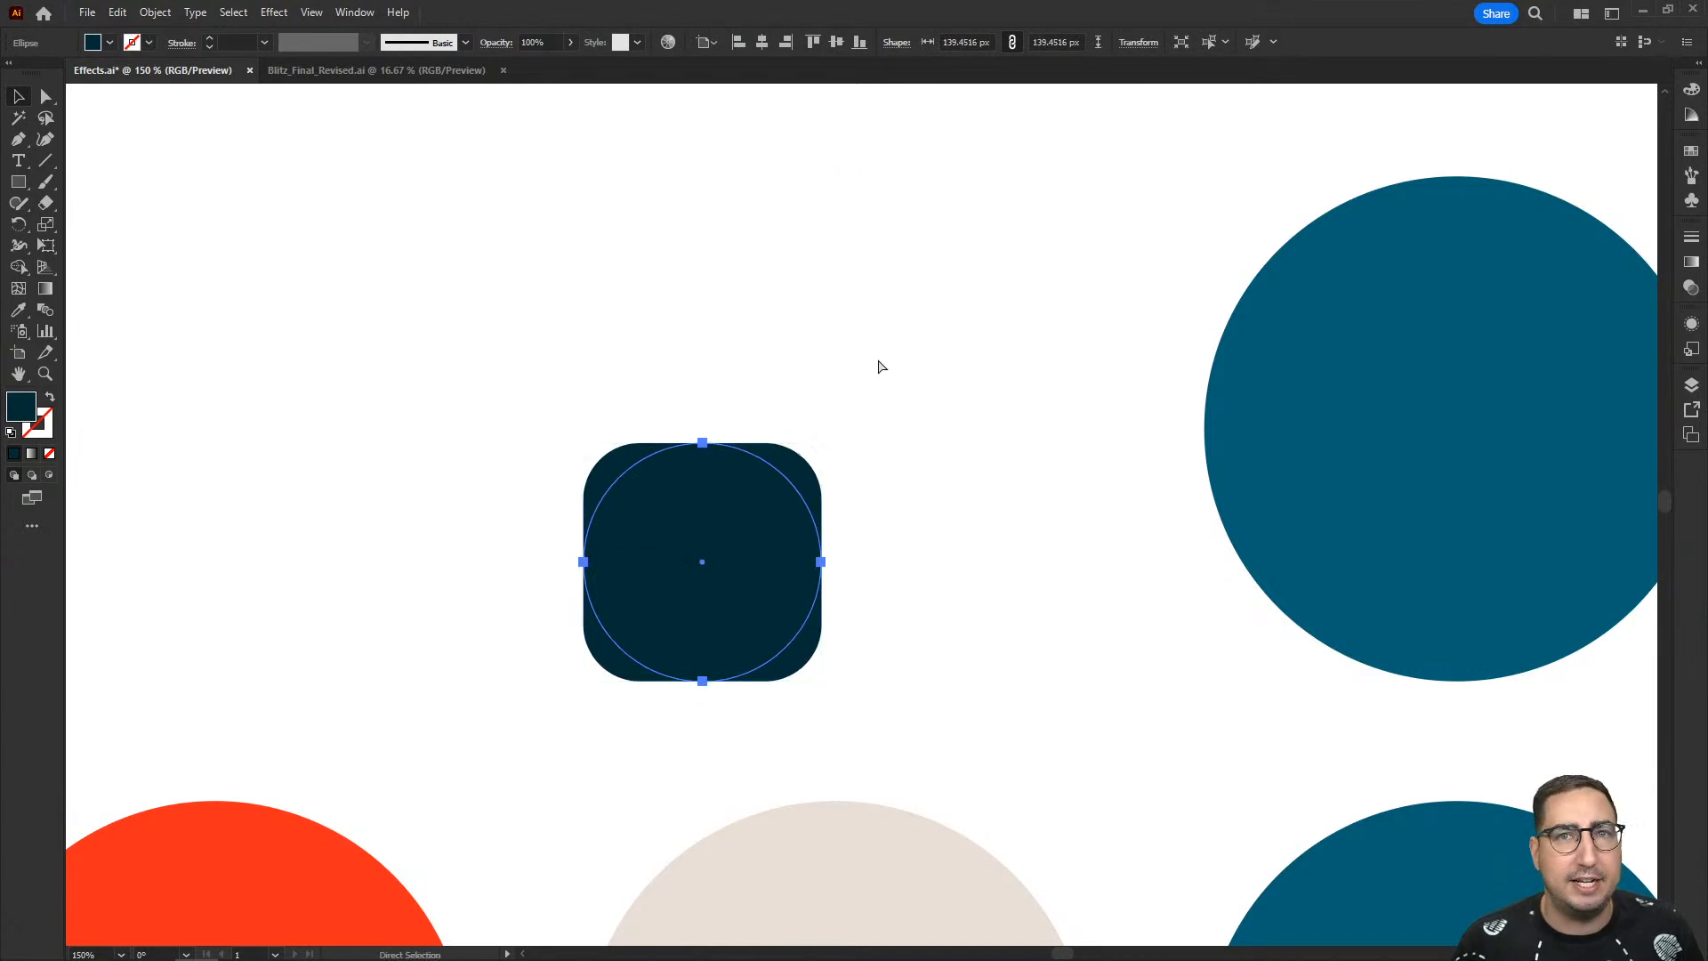
key(ctrl+z)
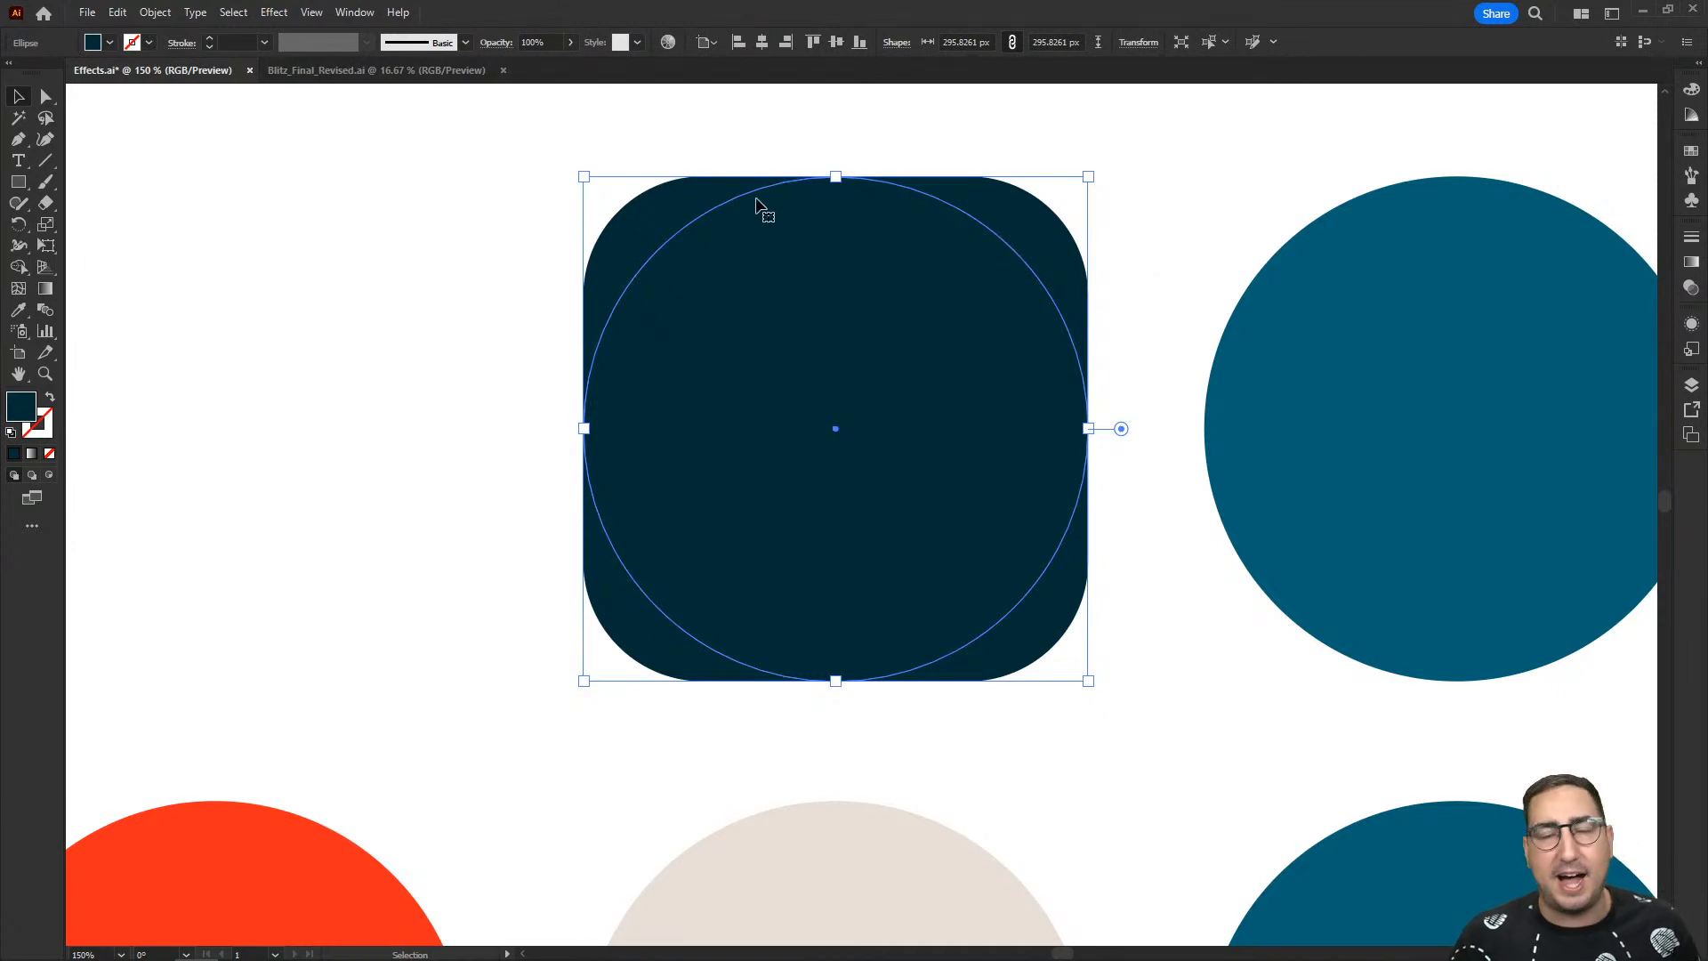
- Reopen the navy shape's Rounded Rectangle effect, preview the Ellipse option, and cancel the change
click(1691, 324)
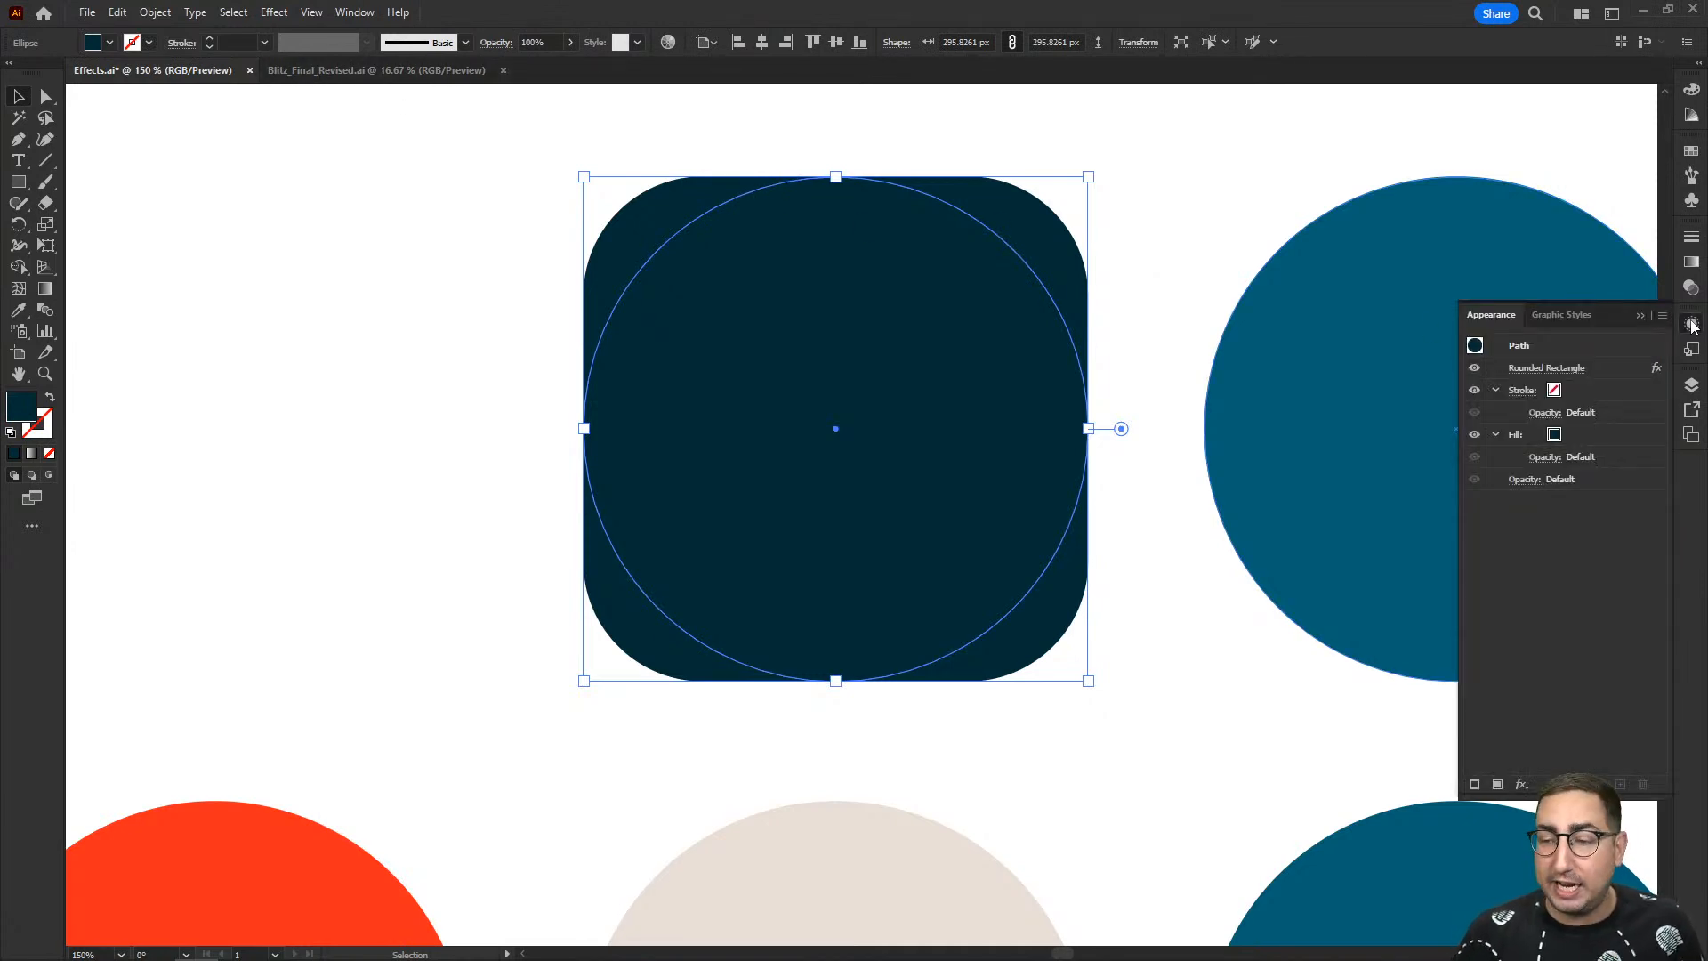
click(1567, 372)
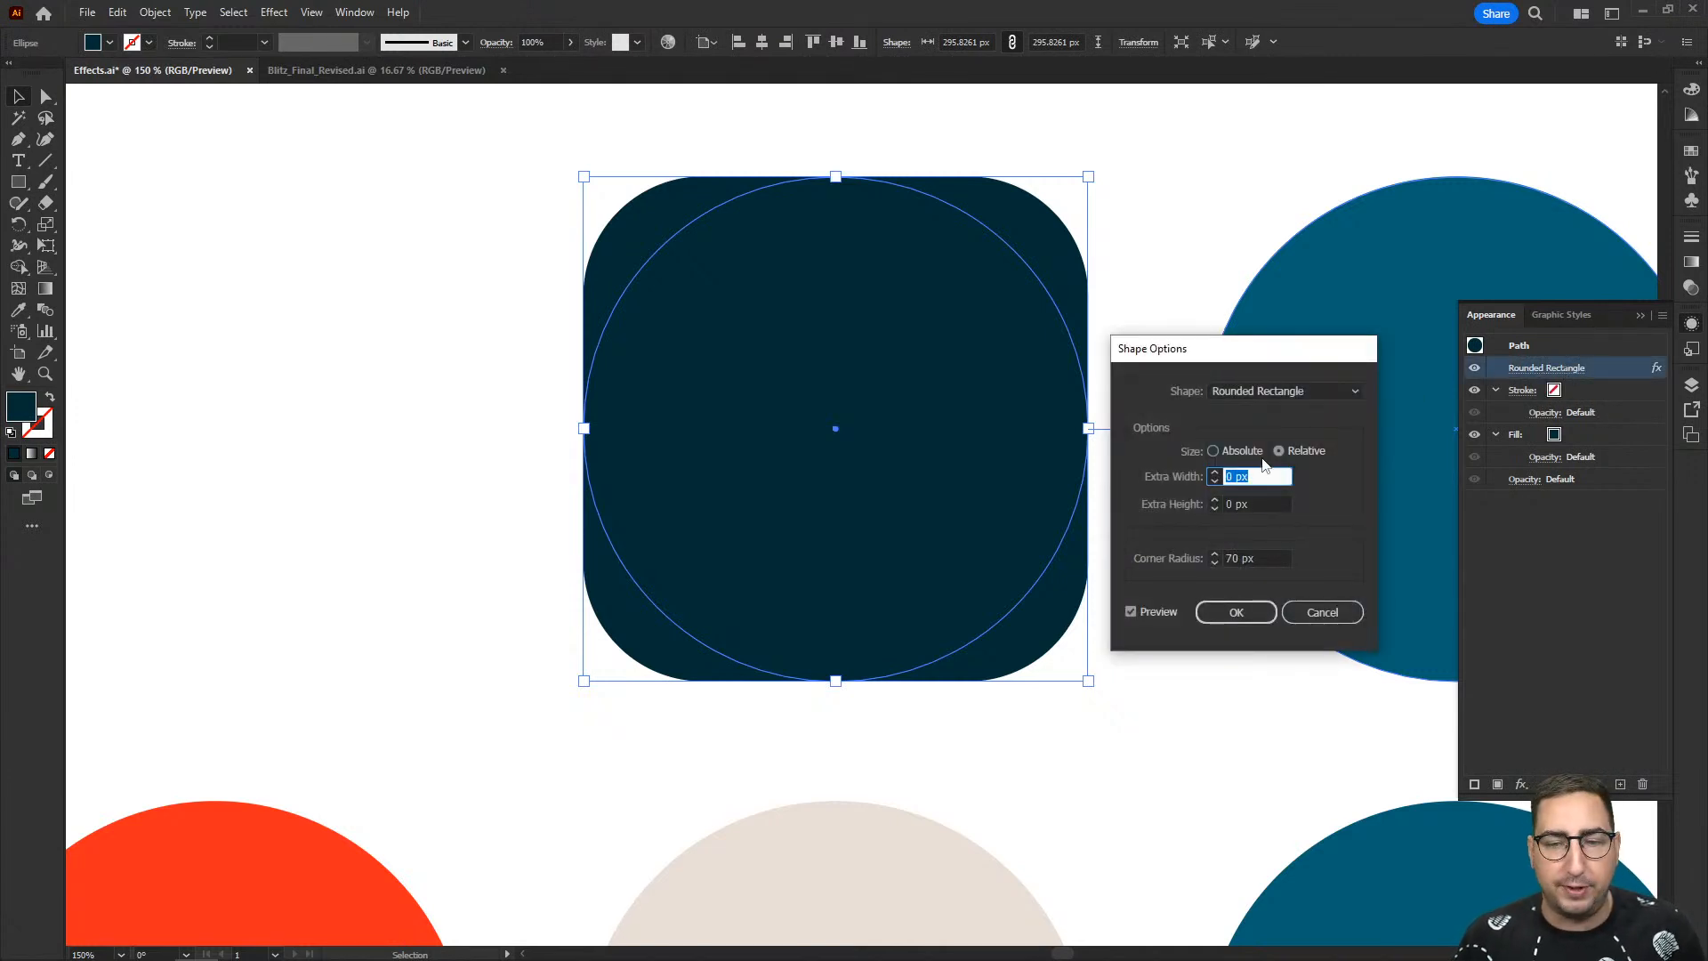
click(1267, 395)
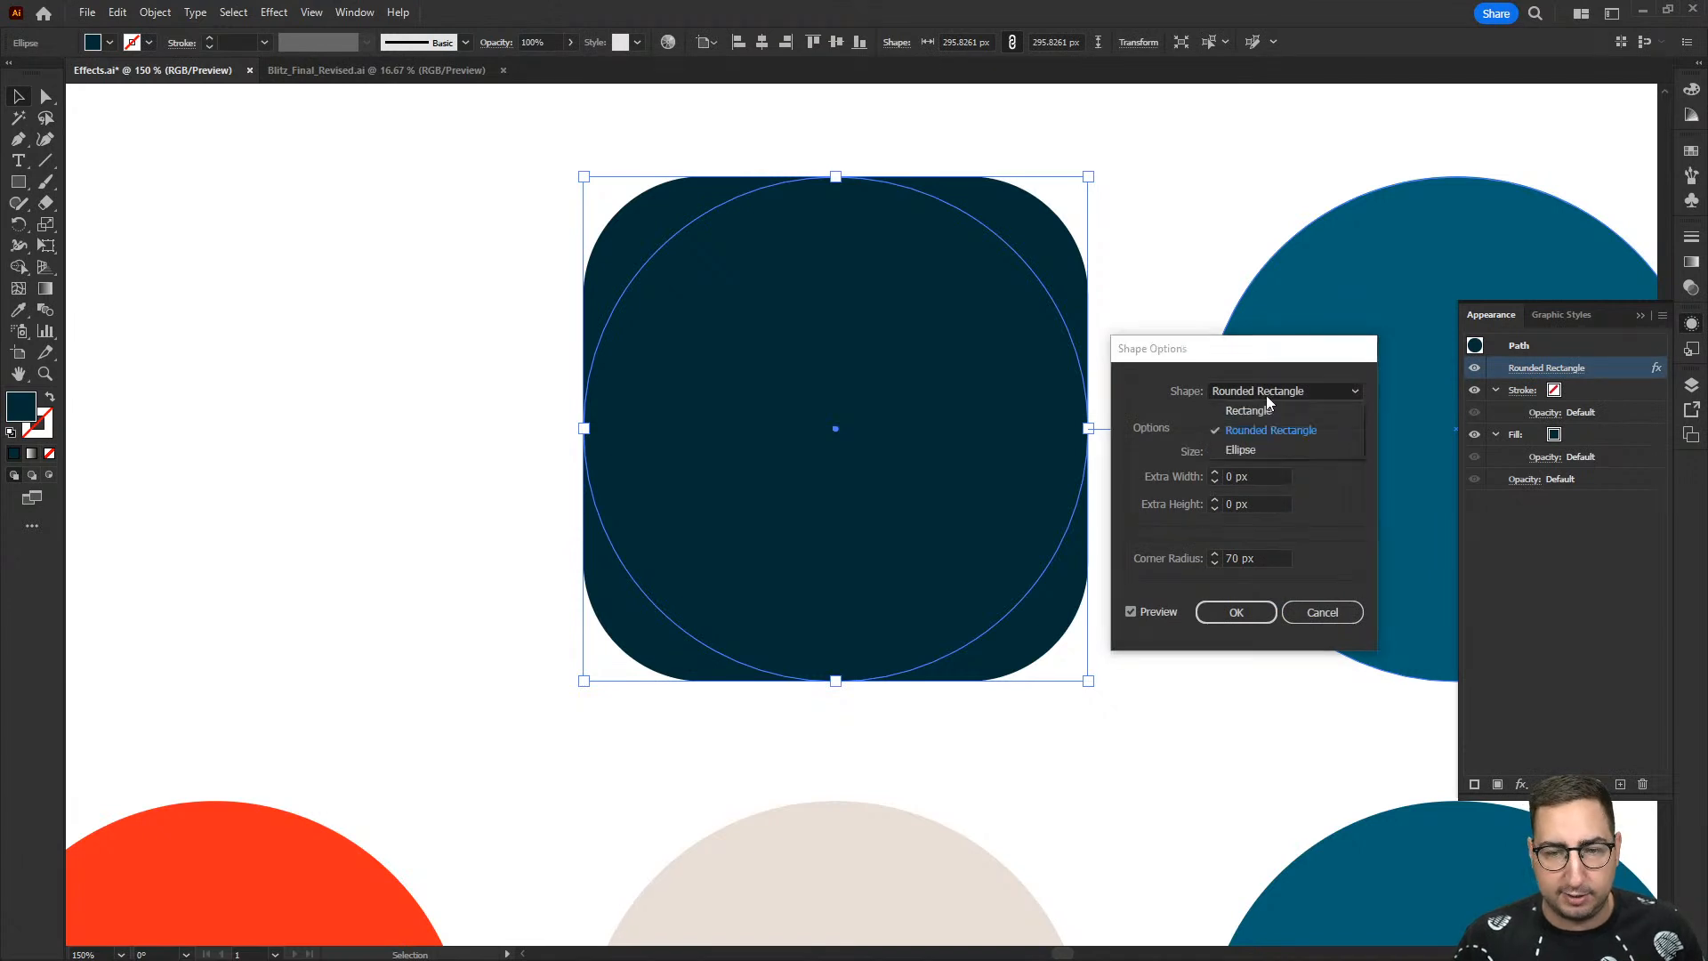
click(1267, 449)
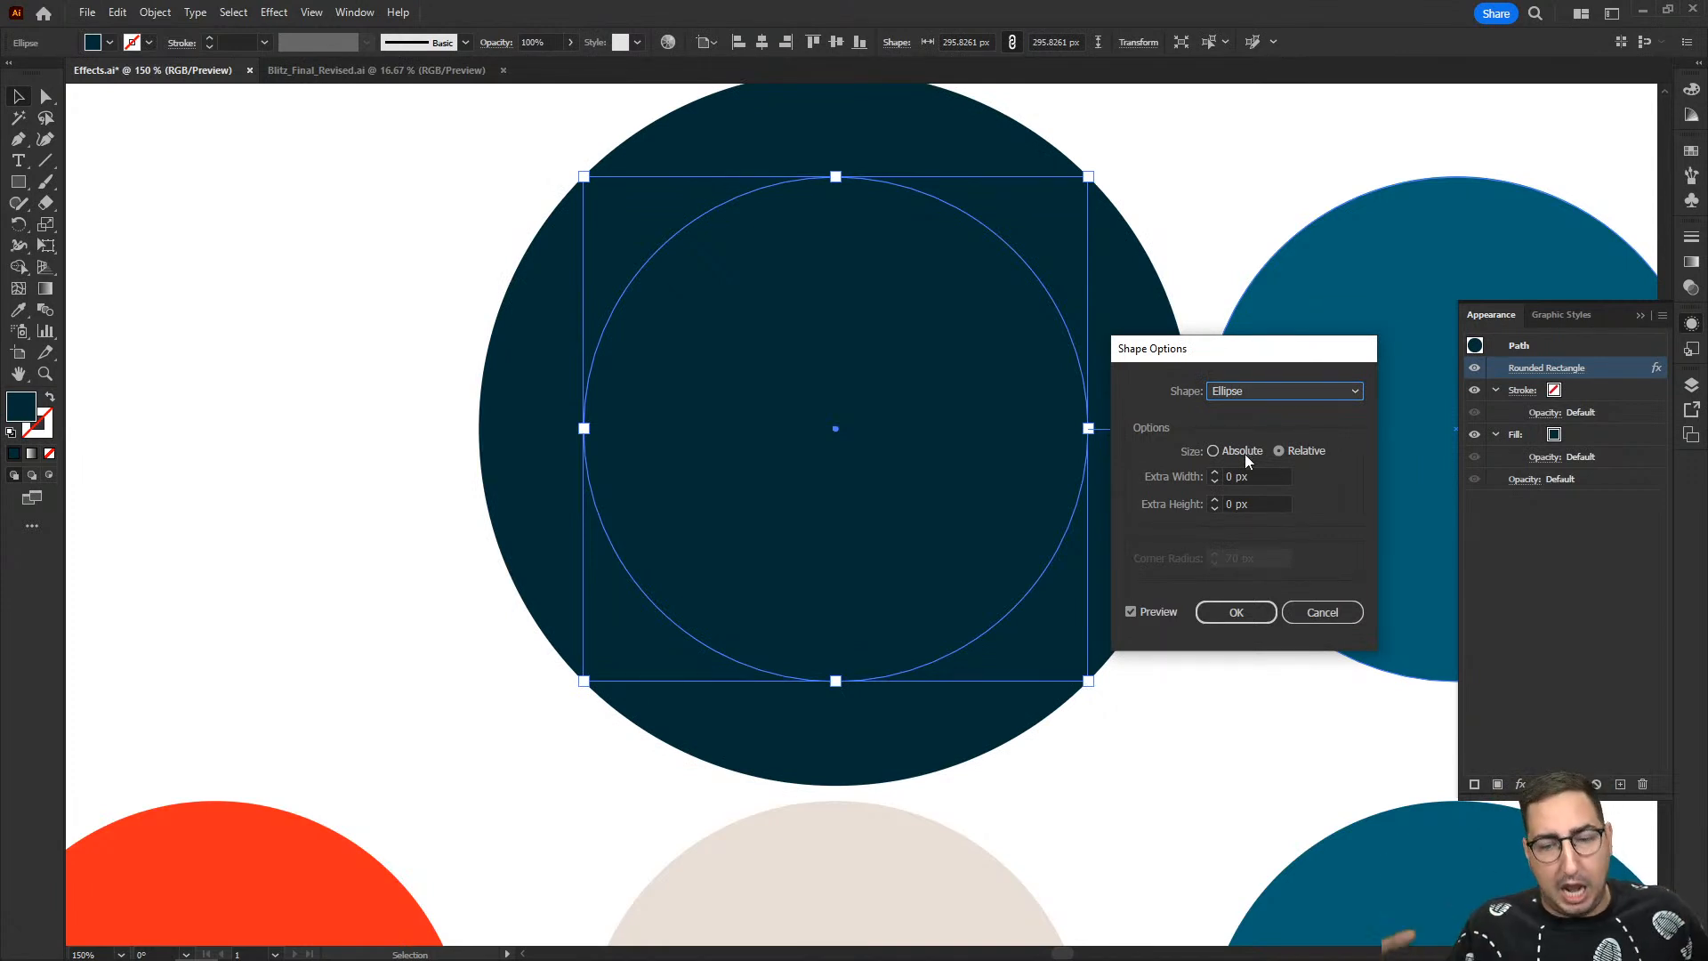
click(1323, 612)
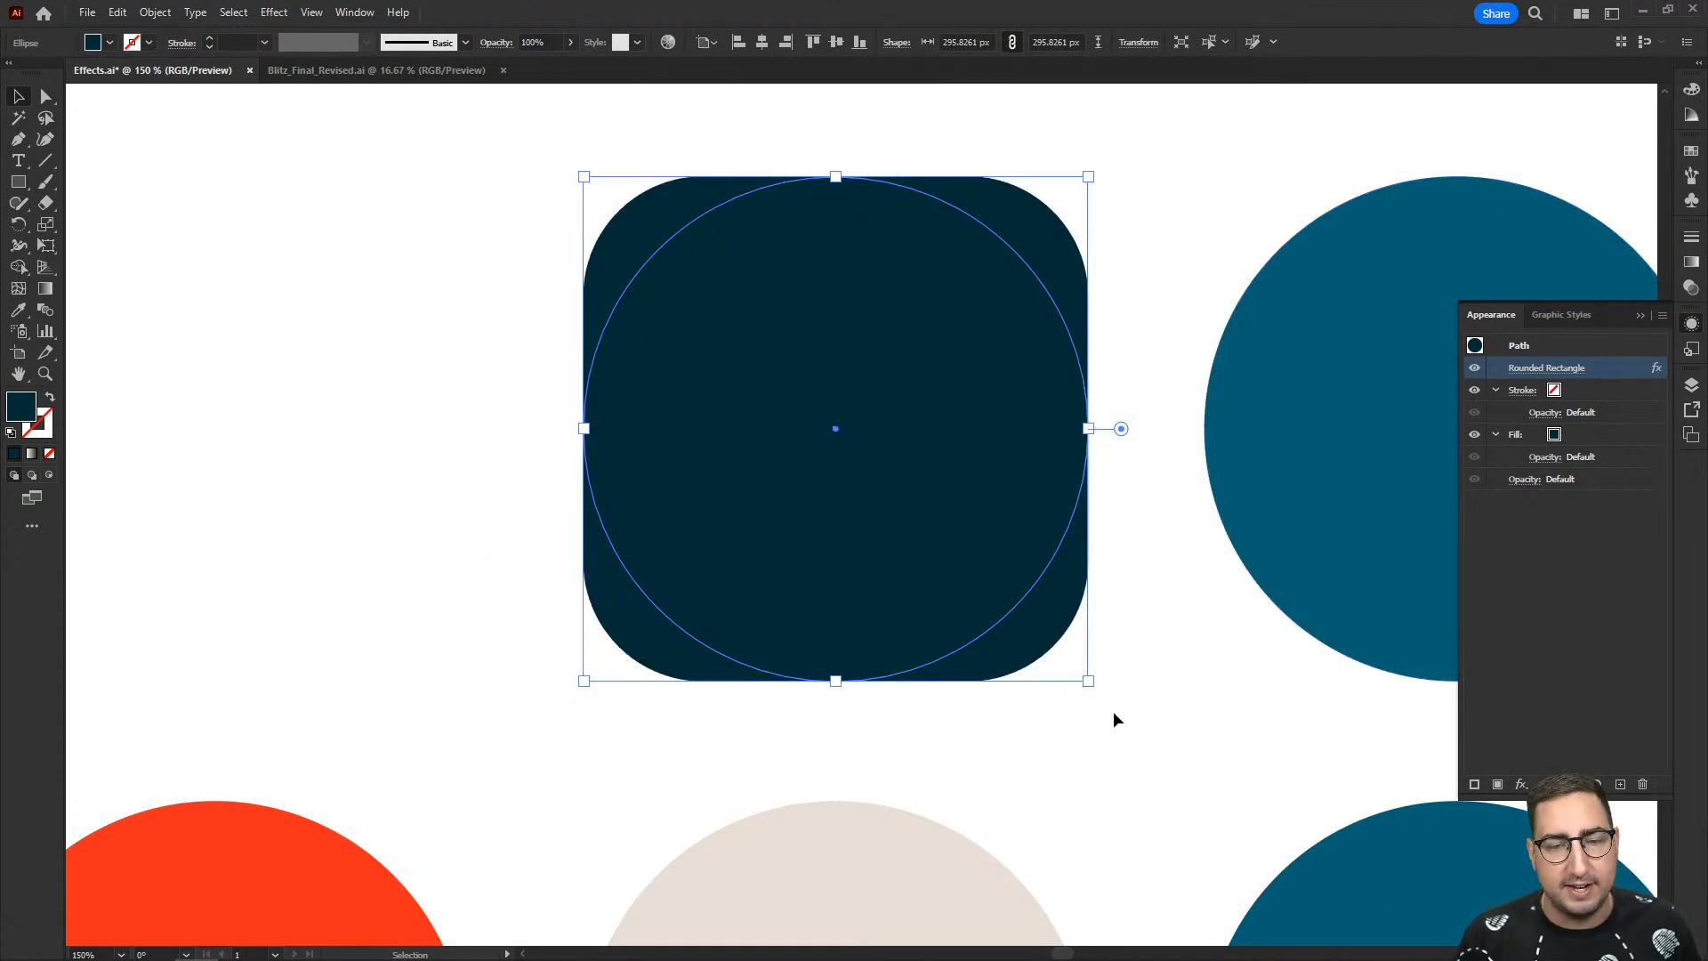
- Select the letter E that begins EFFECTS in the USING EFFECTS lettering
key(ctrl+shift+a)
key(z)
alt+click(976, 653)
alt+click(976, 653)
alt+click(976, 653)
drag(879, 682, 863, 542)
key(v)
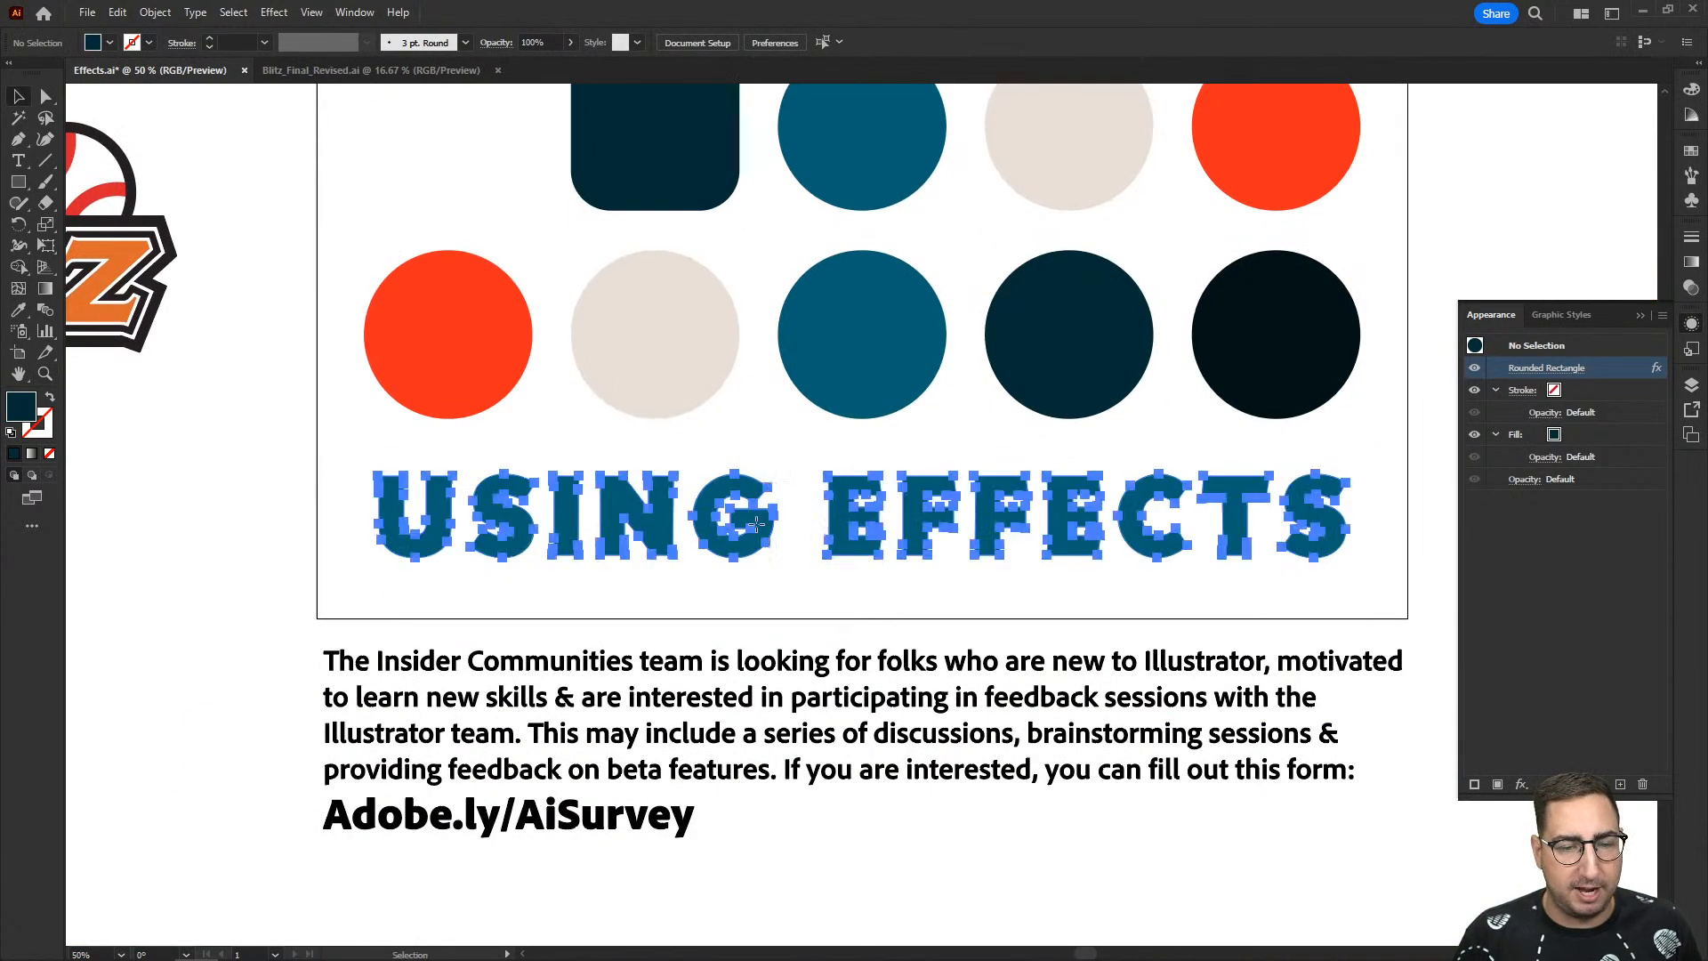
click(759, 531)
click(737, 440)
key(z)
click(857, 506)
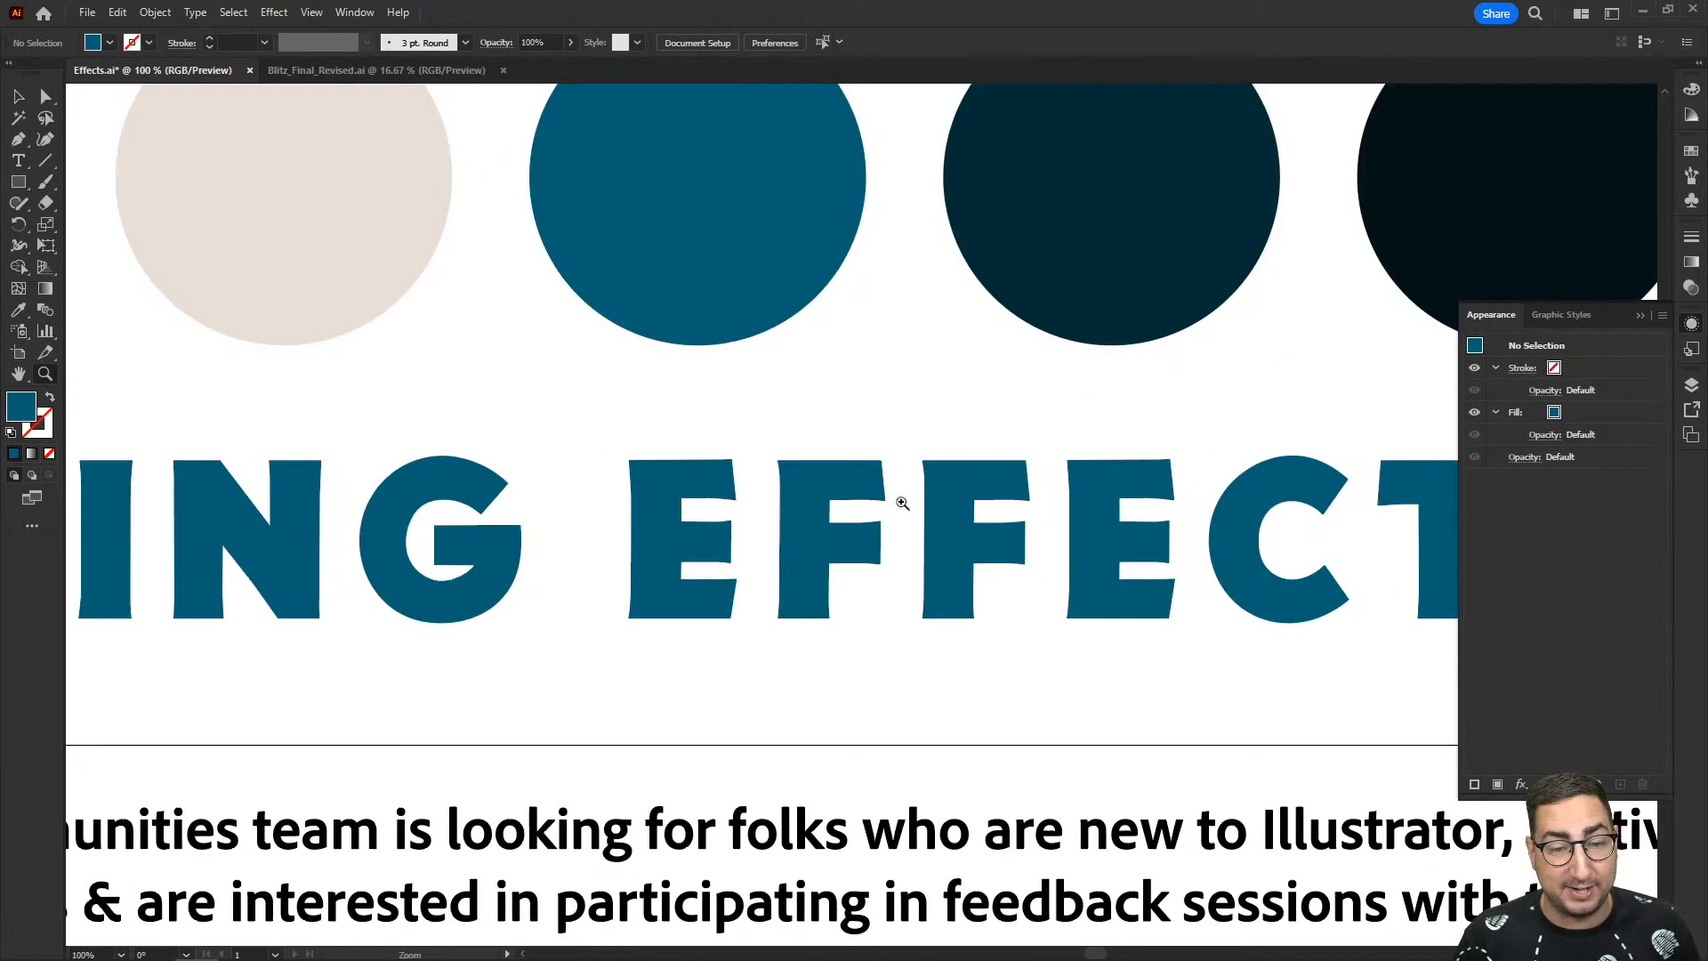
click(858, 506)
key(a)
click(619, 481)
click(725, 561)
key(z)
click(592, 542)
key(v)
click(789, 484)
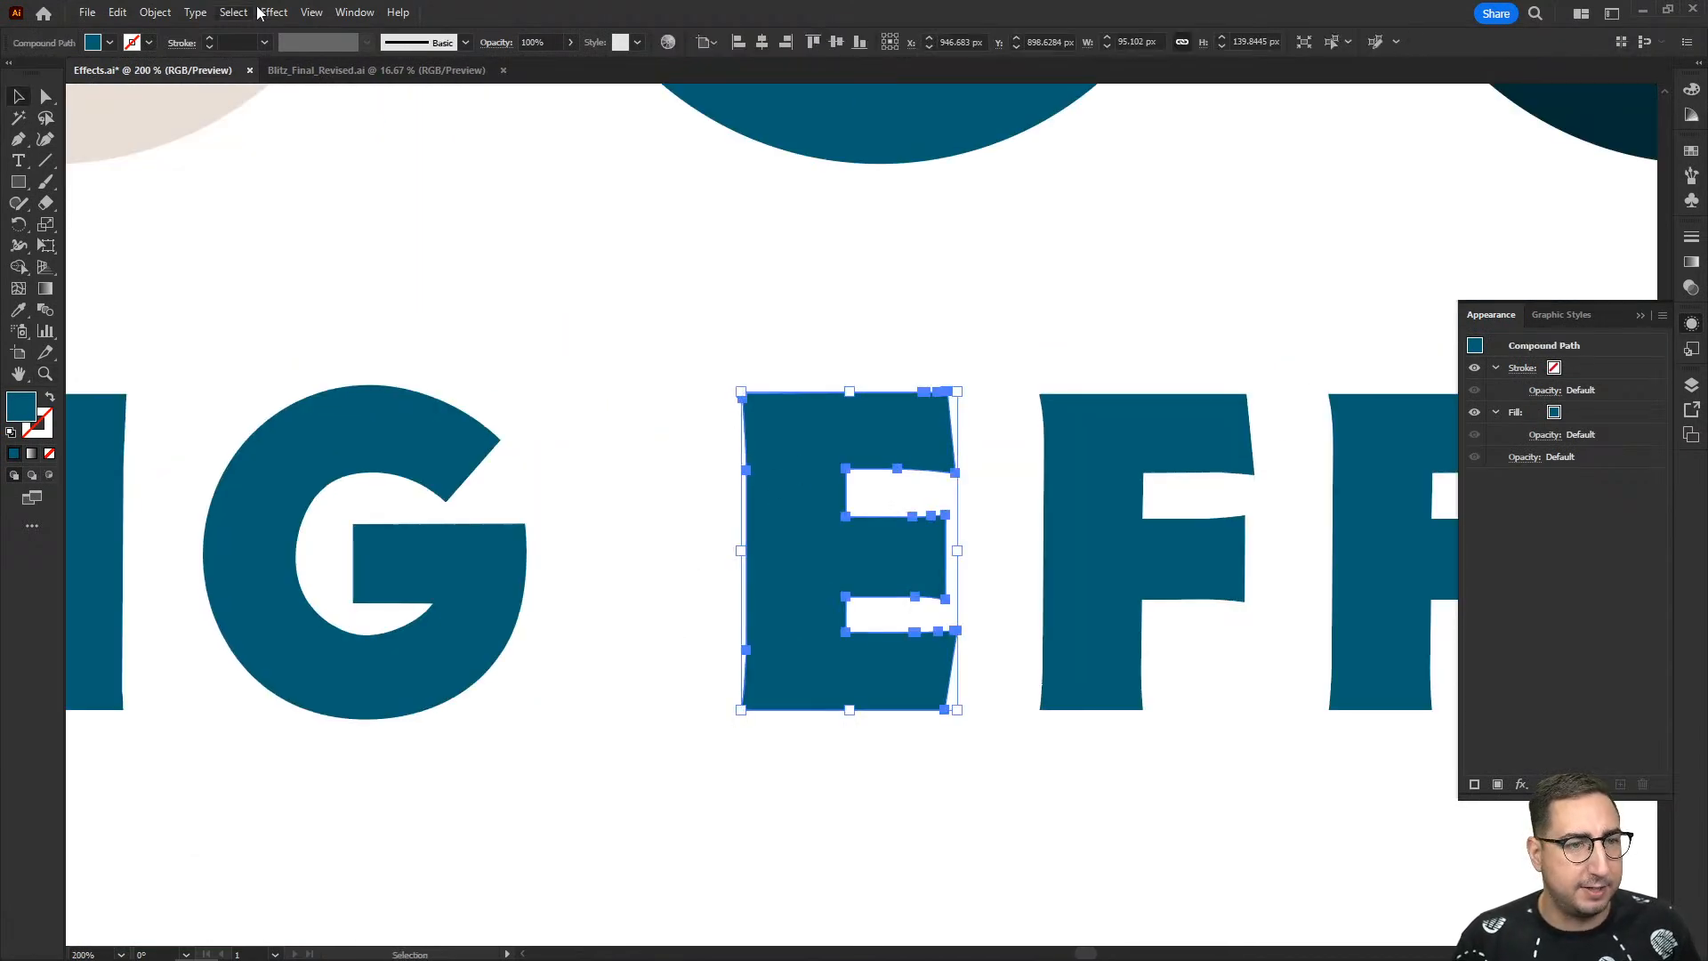
- Preview a Convert to Shape Ellipse effect on the letter E with 0 px extra width and height, and cancel it
click(273, 13)
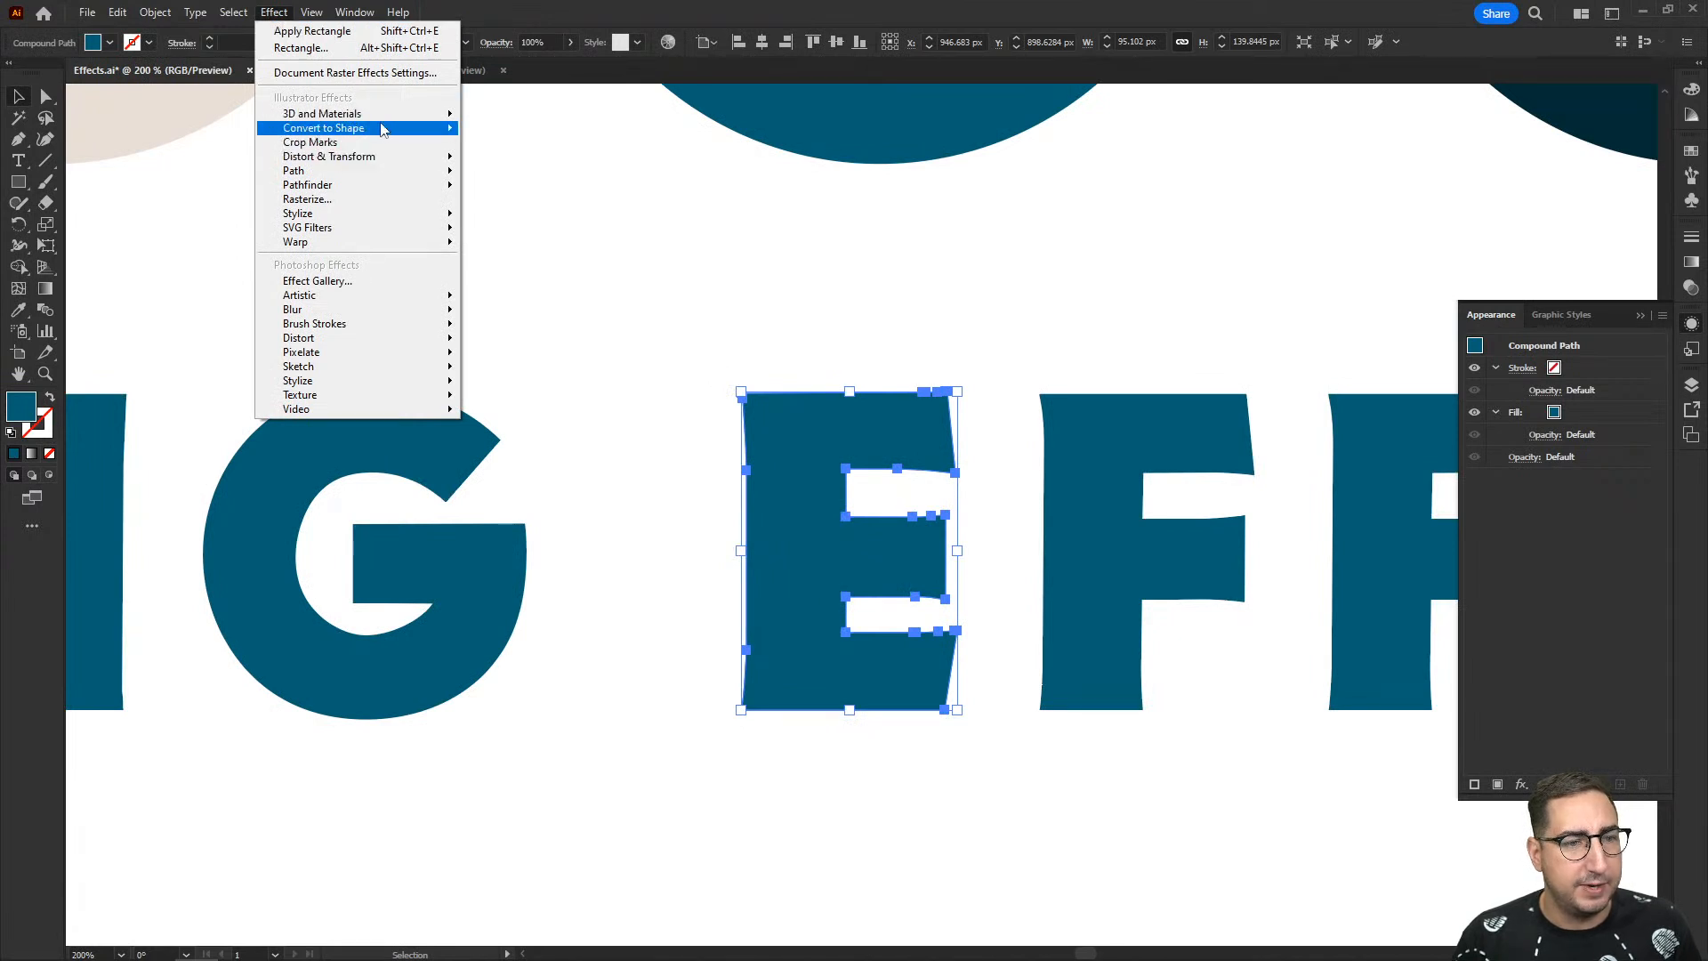
mouse_move(383, 130)
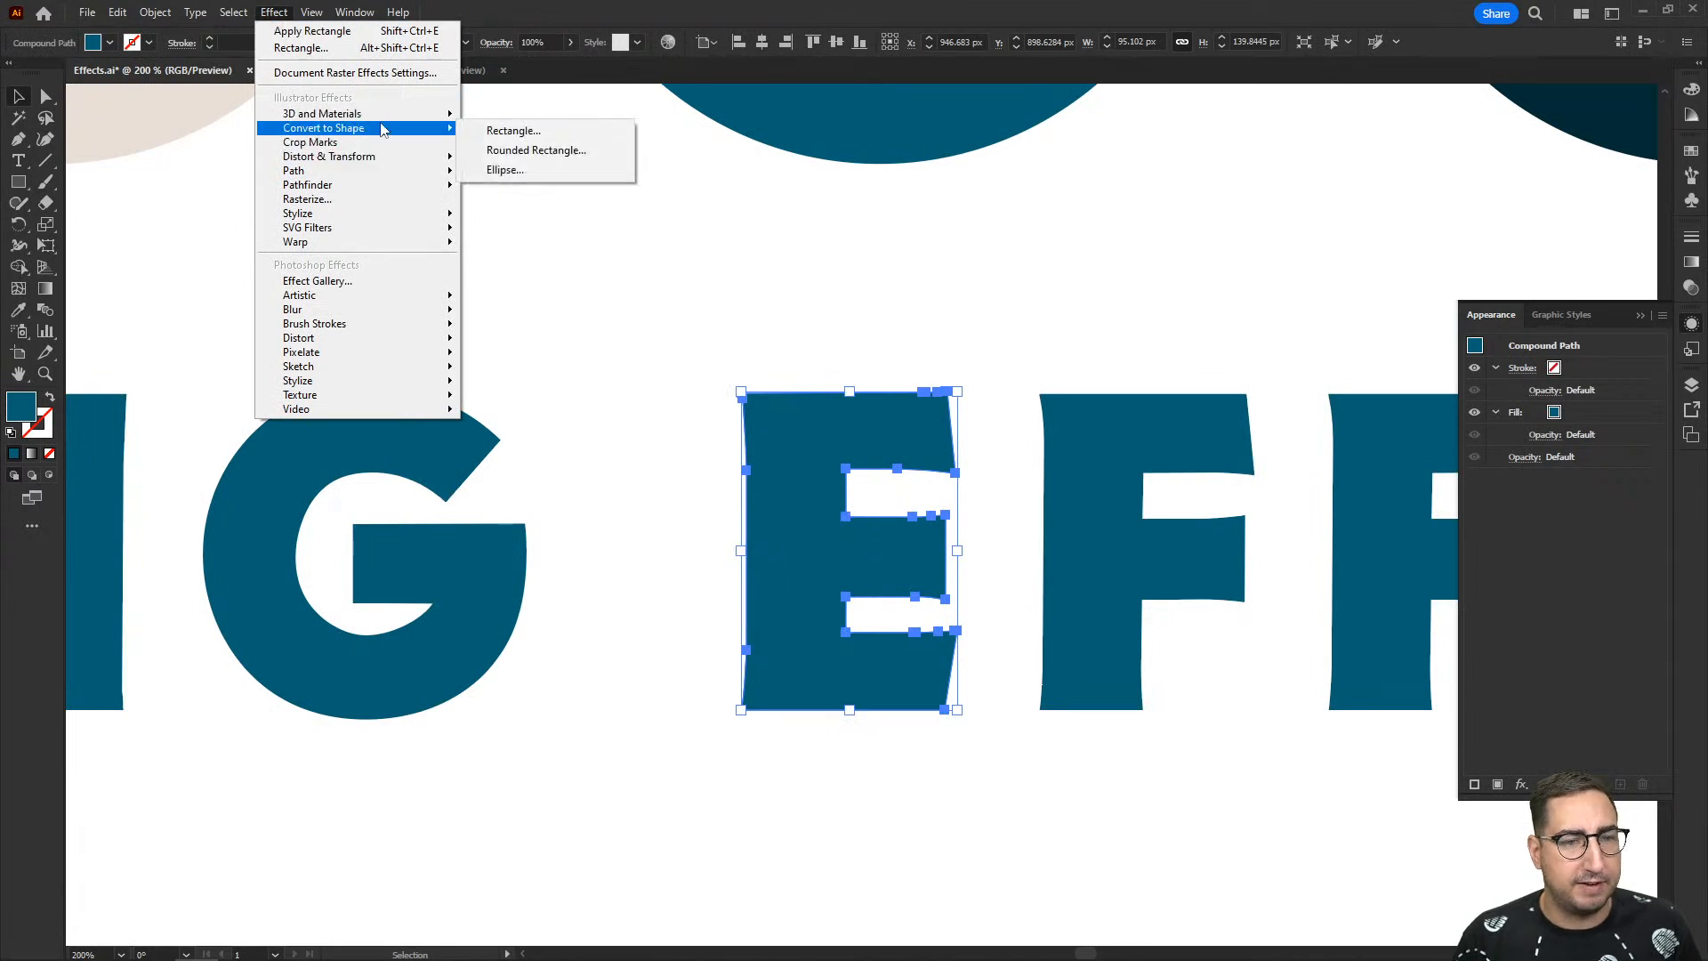
click(511, 169)
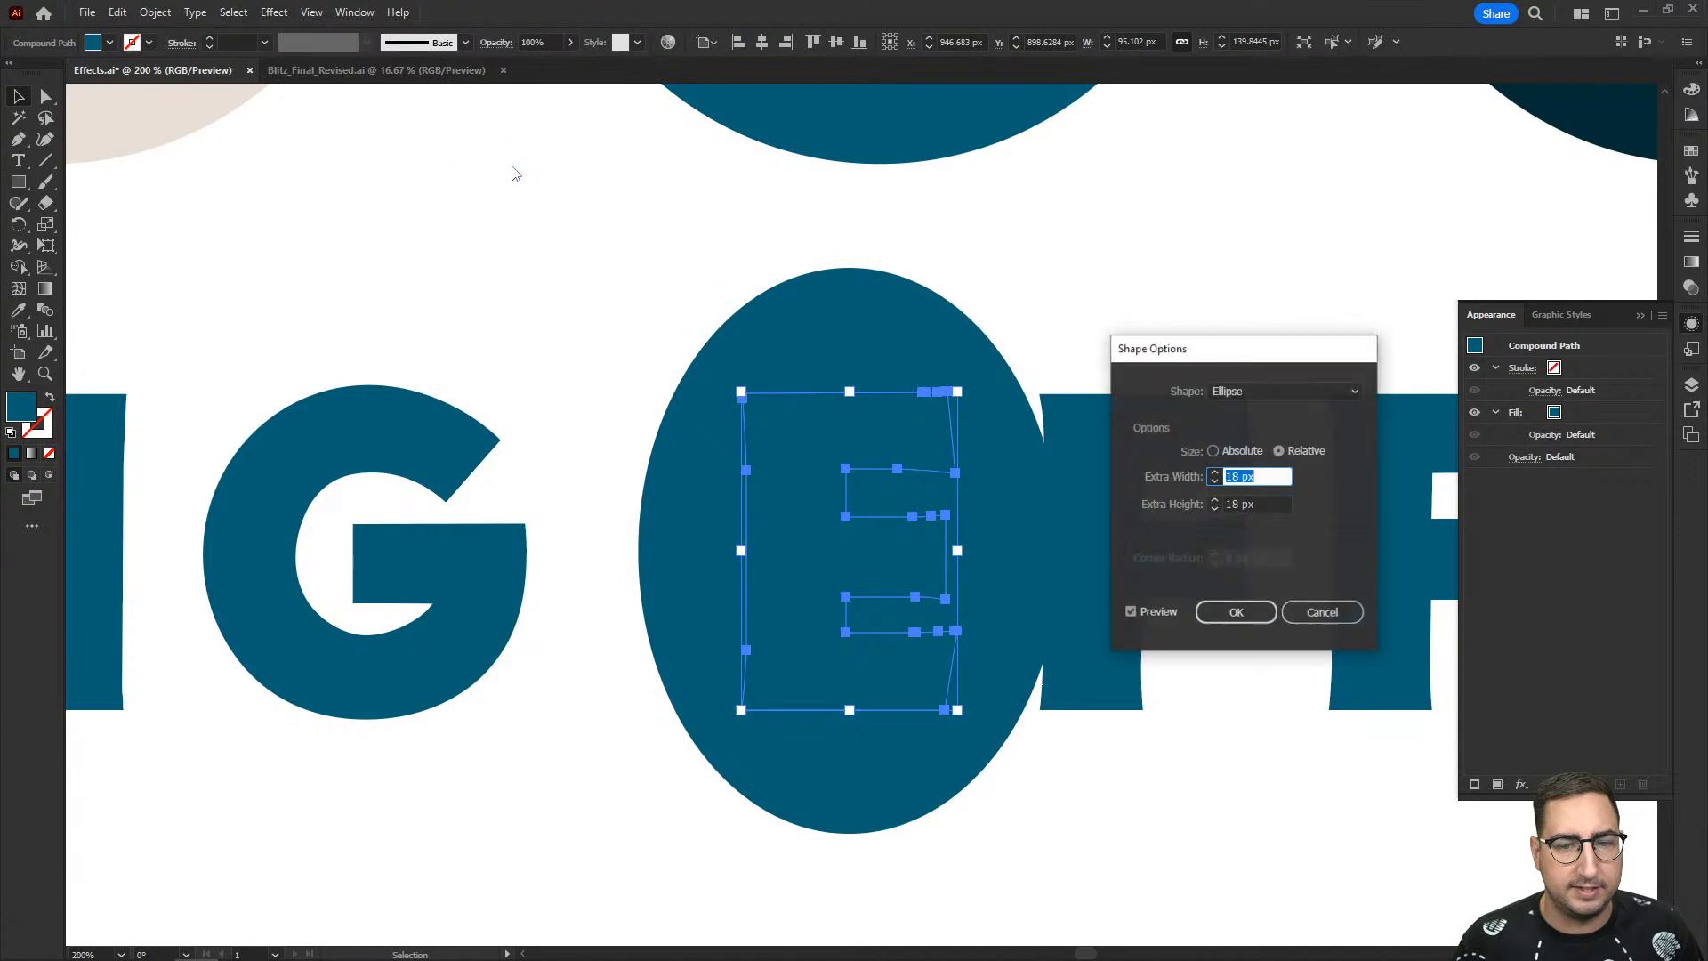
text(0)
key(Tab)
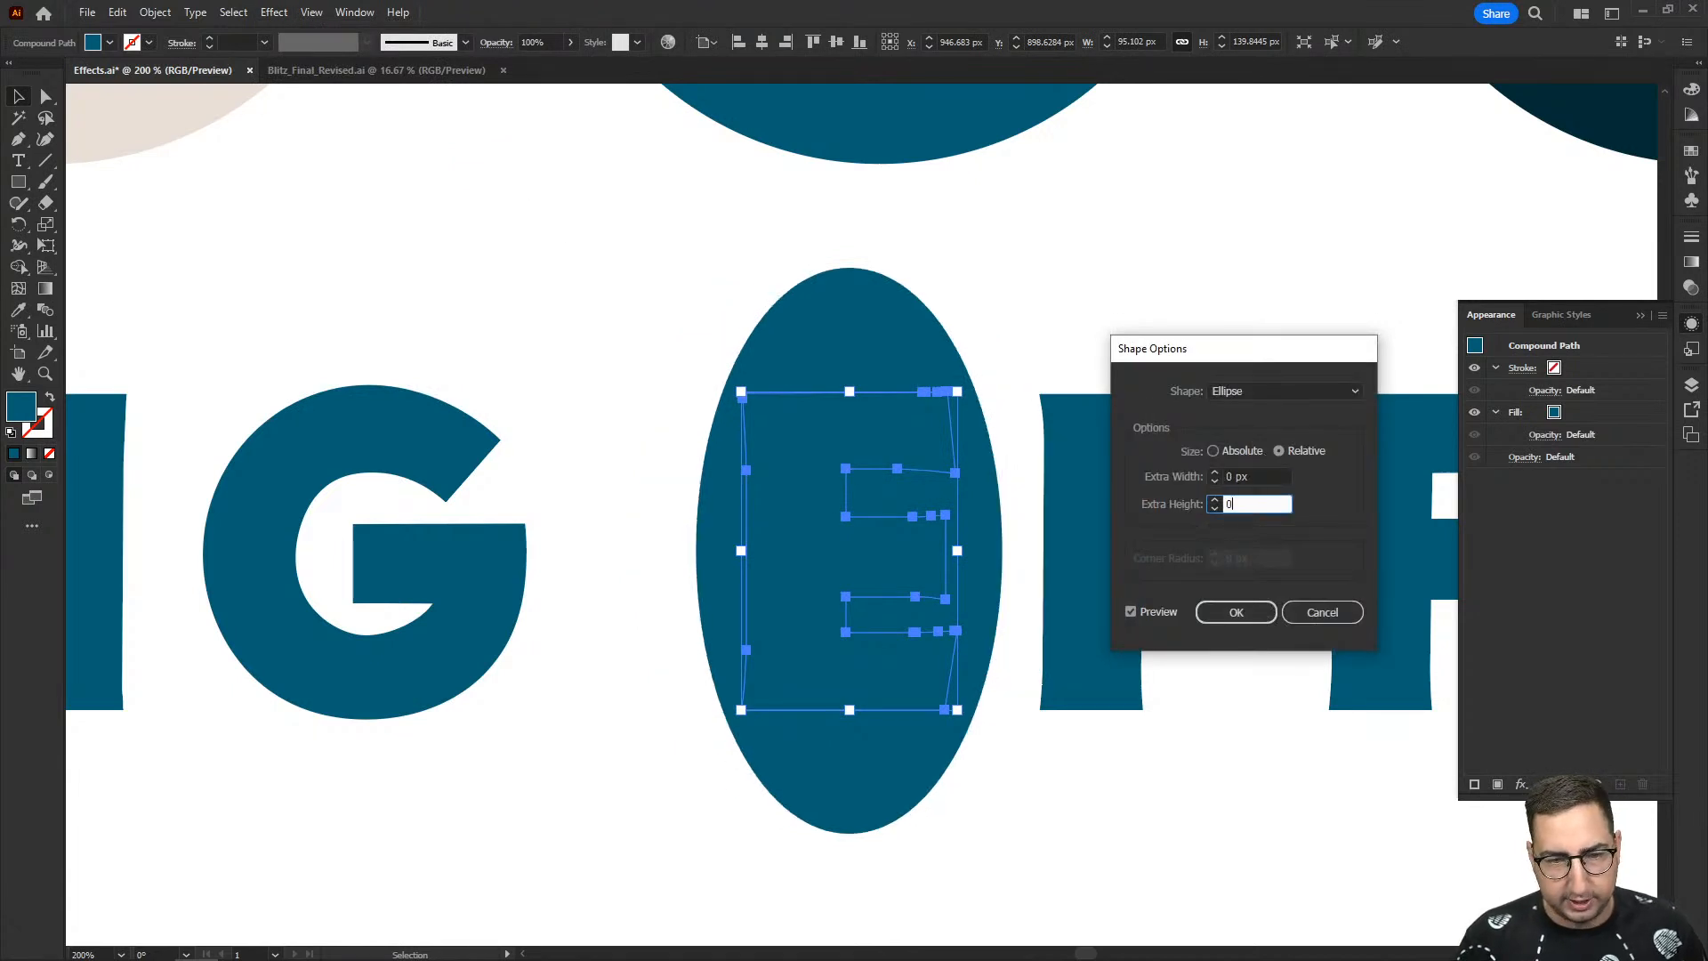
text(0)
key(Tab)
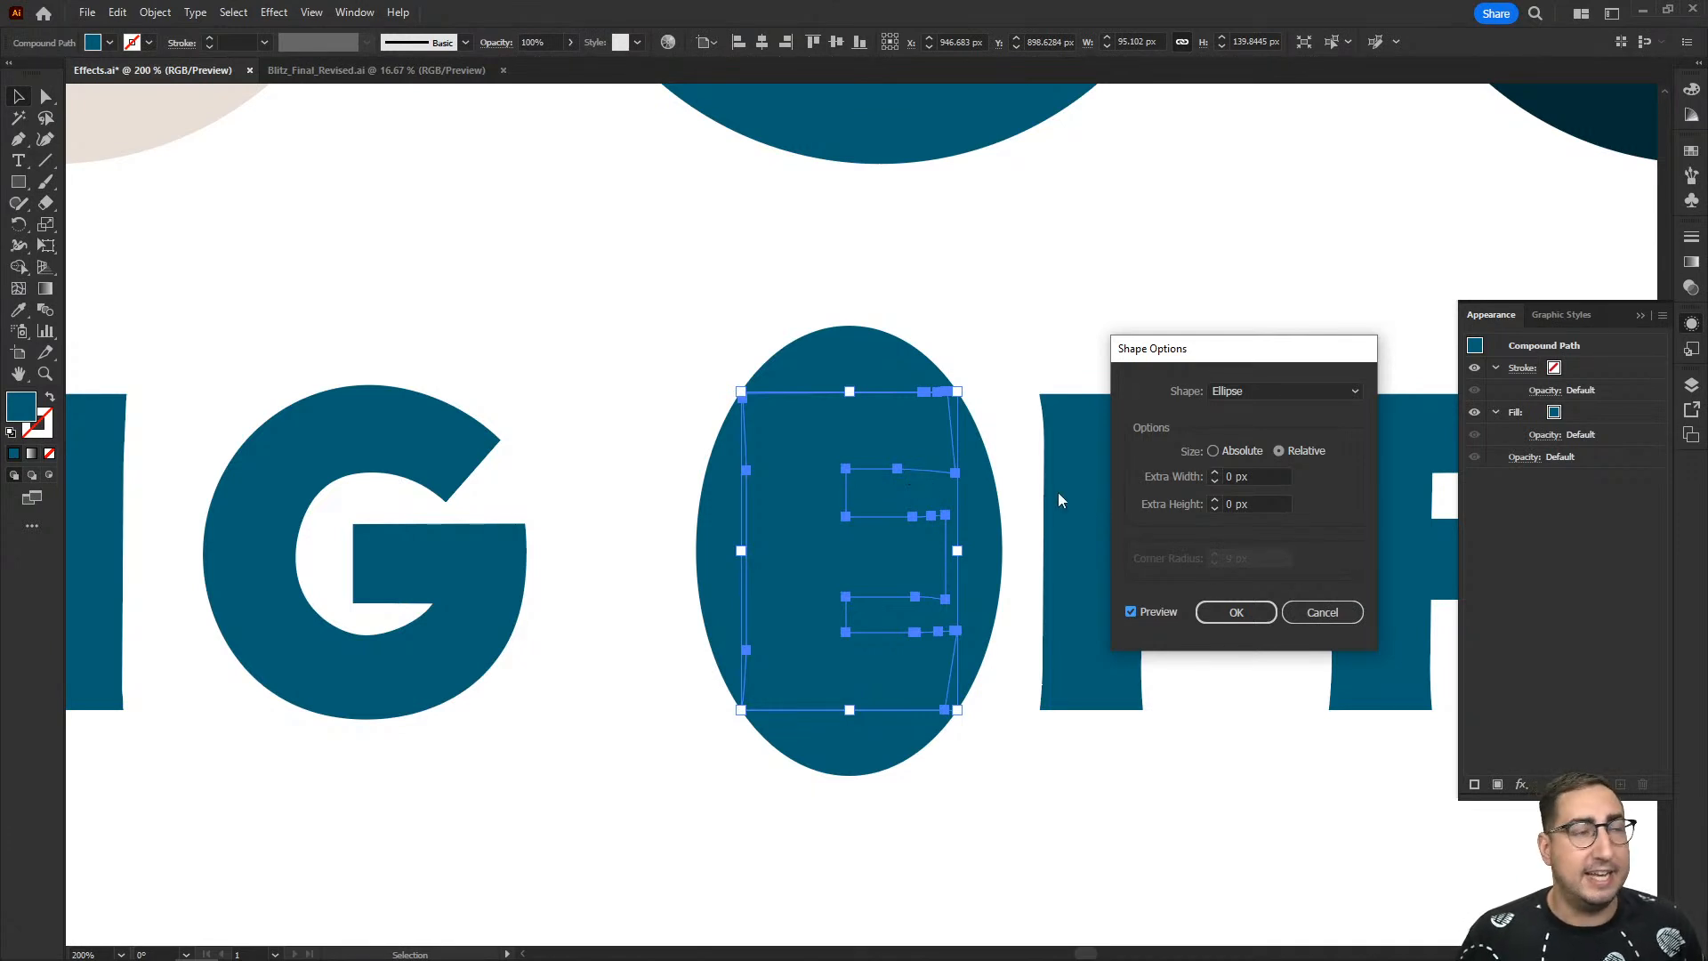
click(1324, 612)
click(940, 312)
- Apply the Crop Marks effect to the teal circle in the upper row and deselect it
key(z)
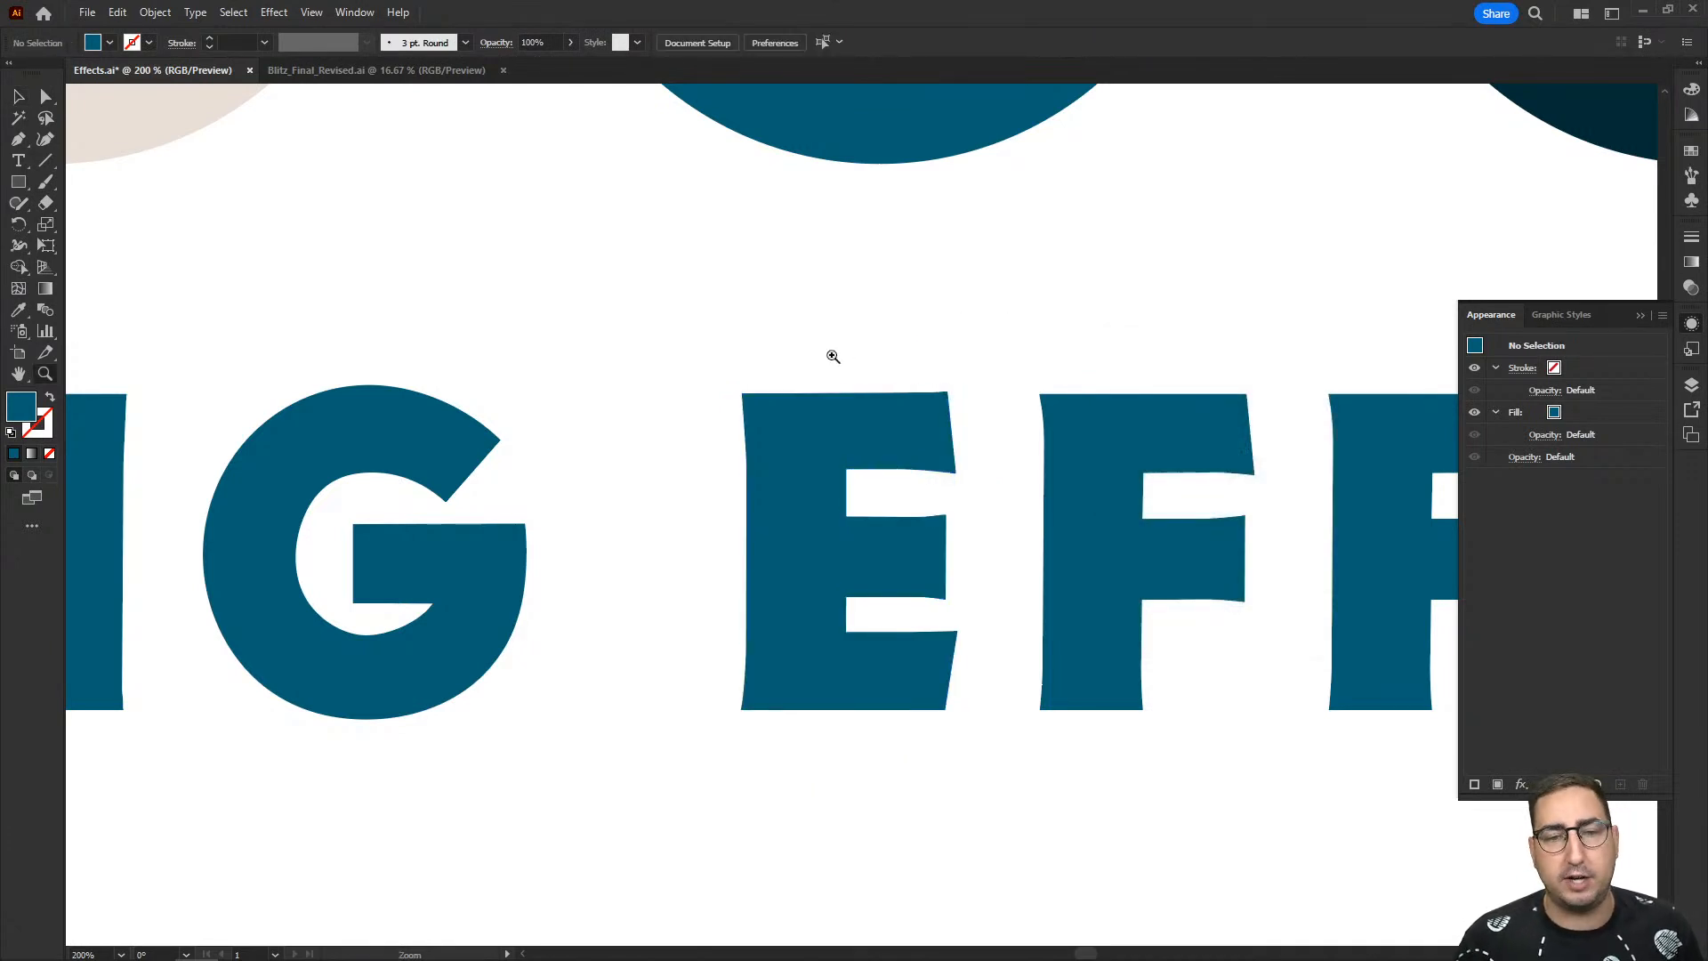
alt+click(834, 356)
alt+click(833, 356)
alt+click(893, 415)
alt+click(884, 366)
drag(885, 367, 811, 275)
click(772, 392)
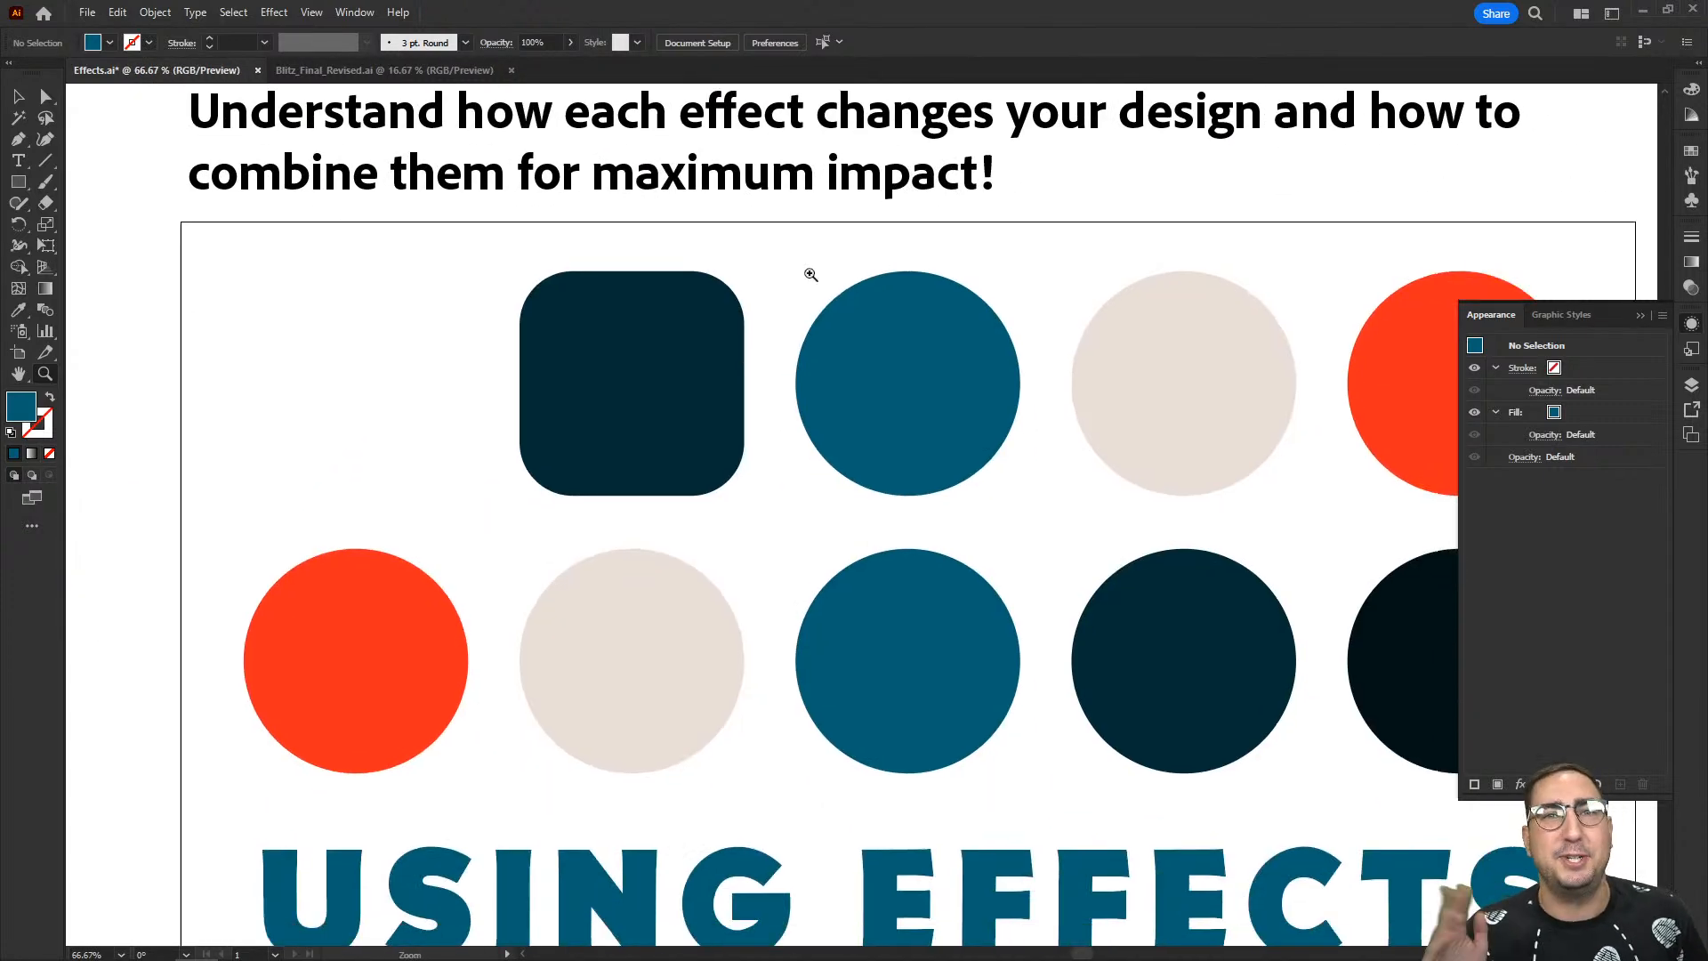
key(v)
click(862, 330)
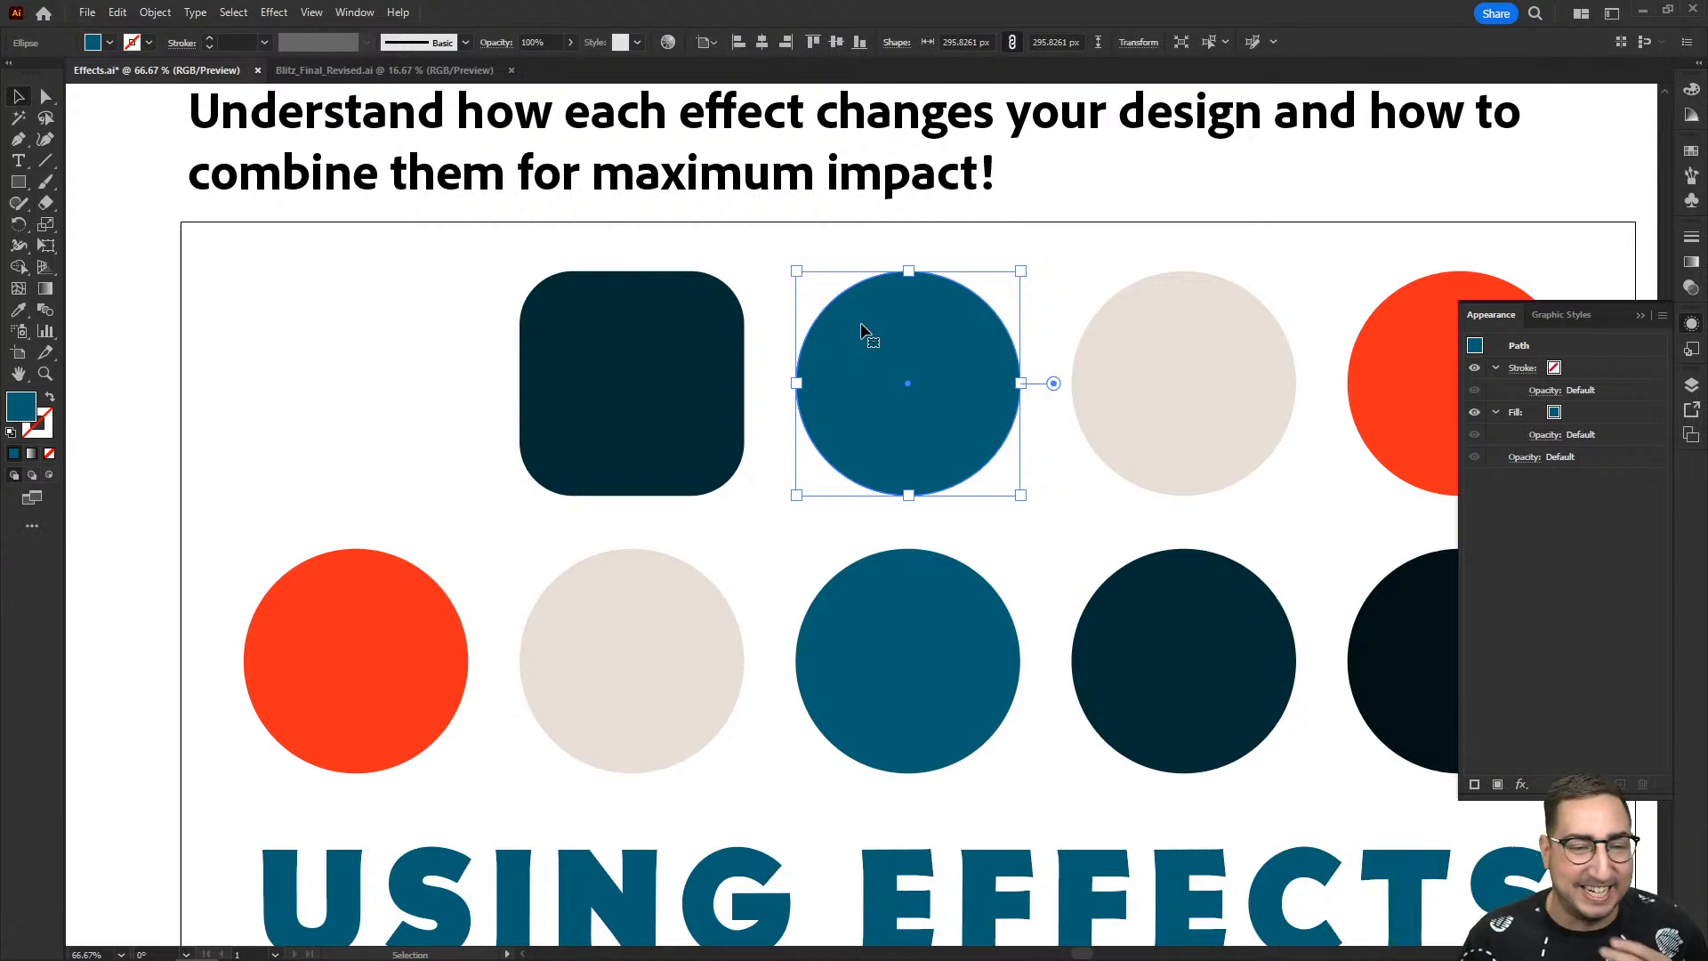
click(276, 16)
mouse_move(362, 167)
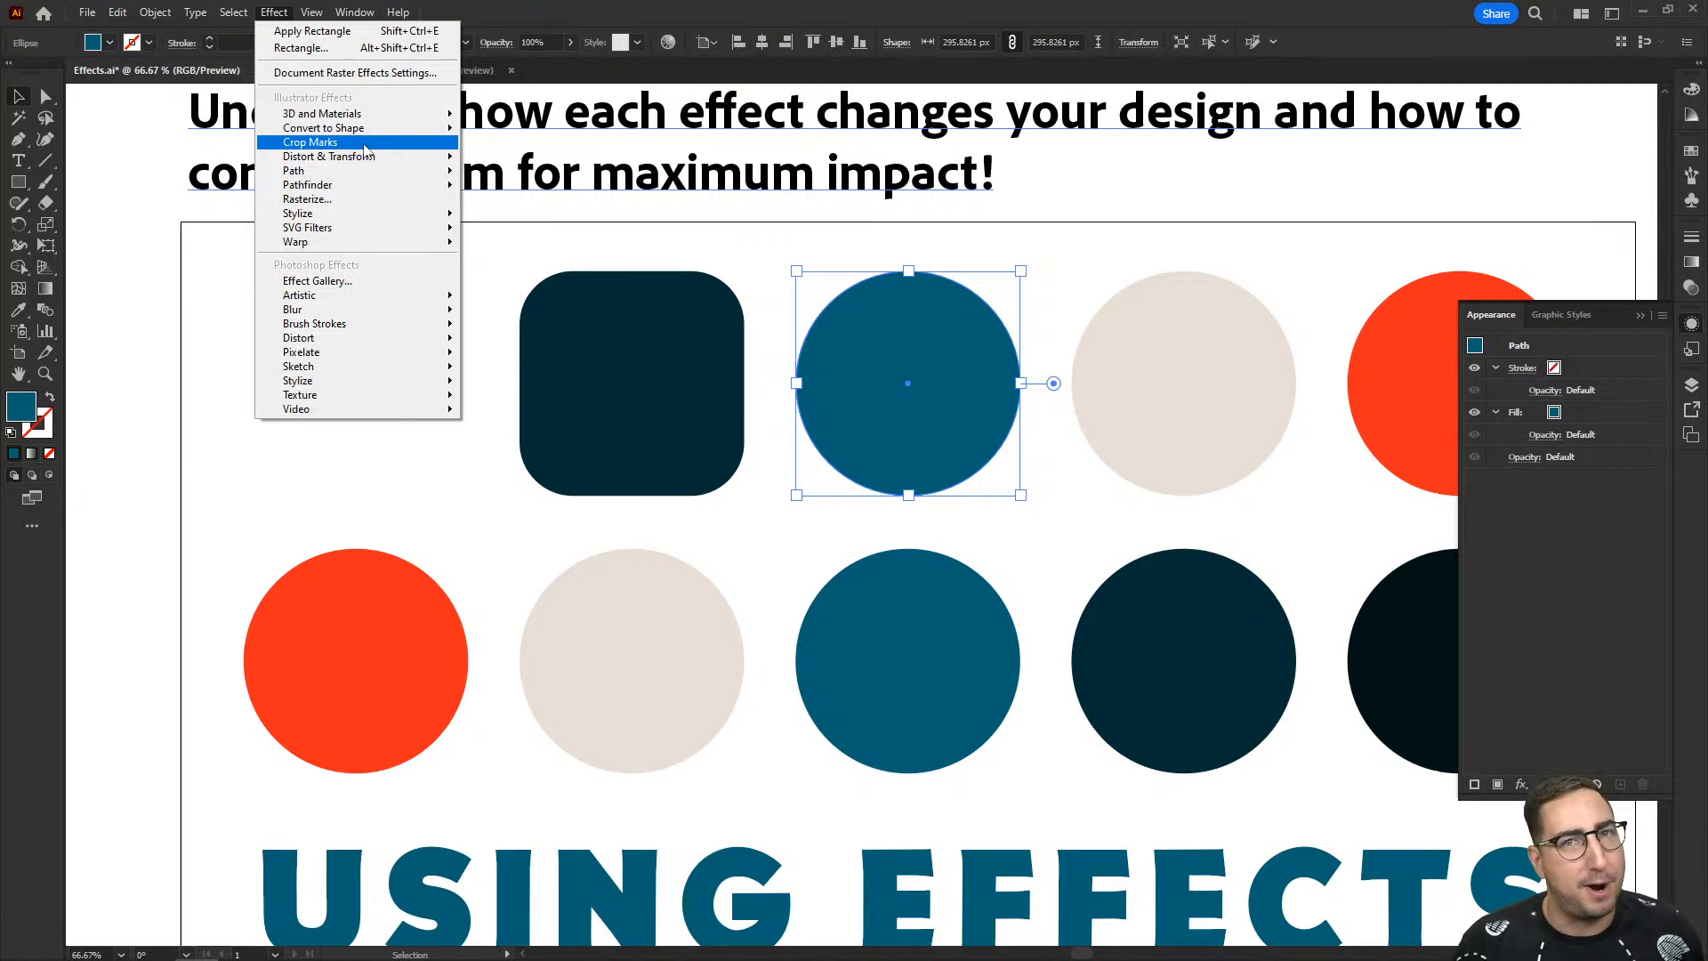
click(363, 144)
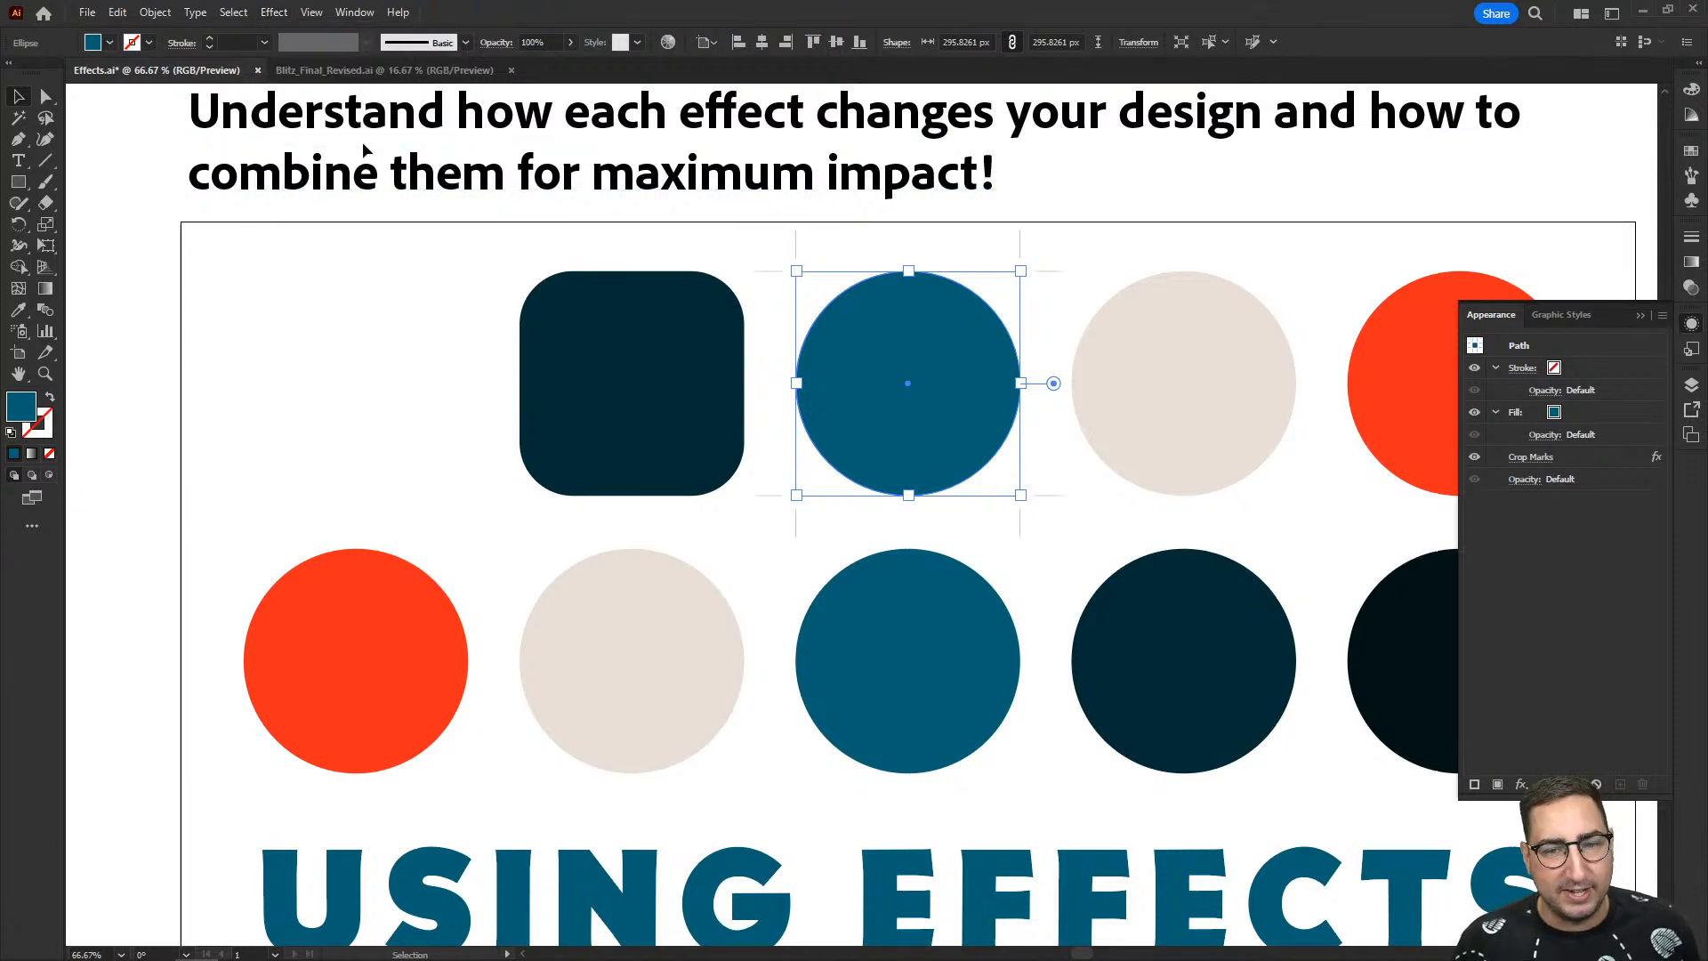
click(696, 248)
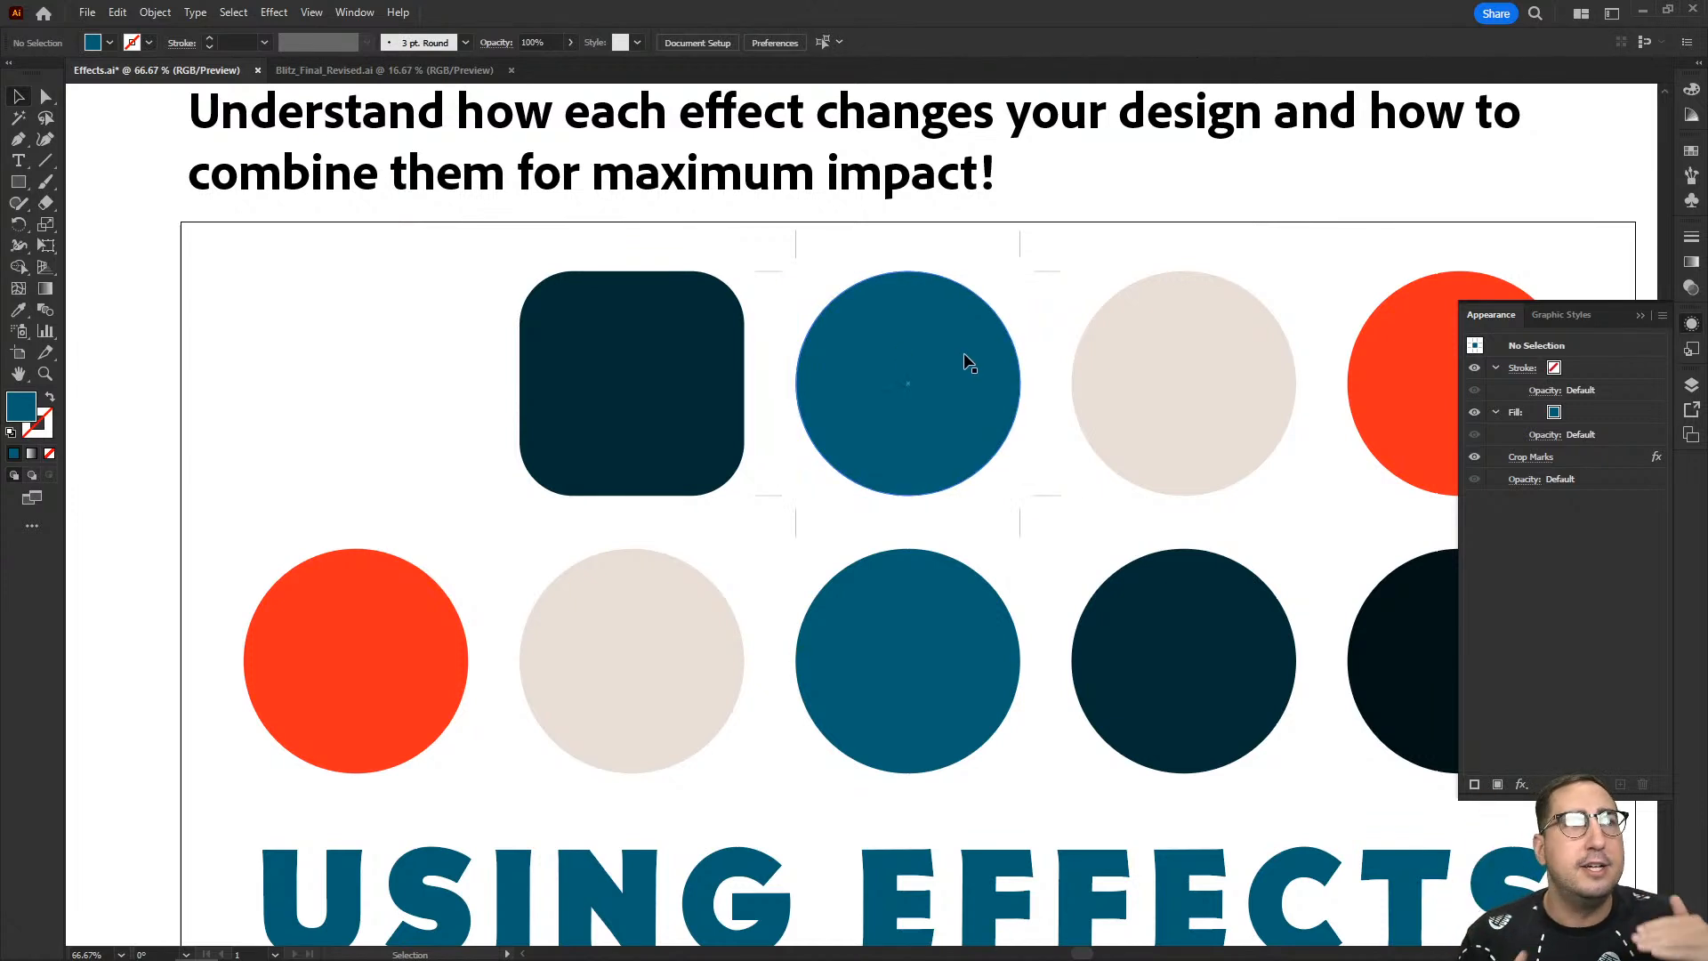
- Try moving the teal circle along with its crop marks, and undo the move
click(1020, 251)
key(z)
click(1014, 316)
key(v)
drag(776, 527, 732, 569)
key(ctrl+z)
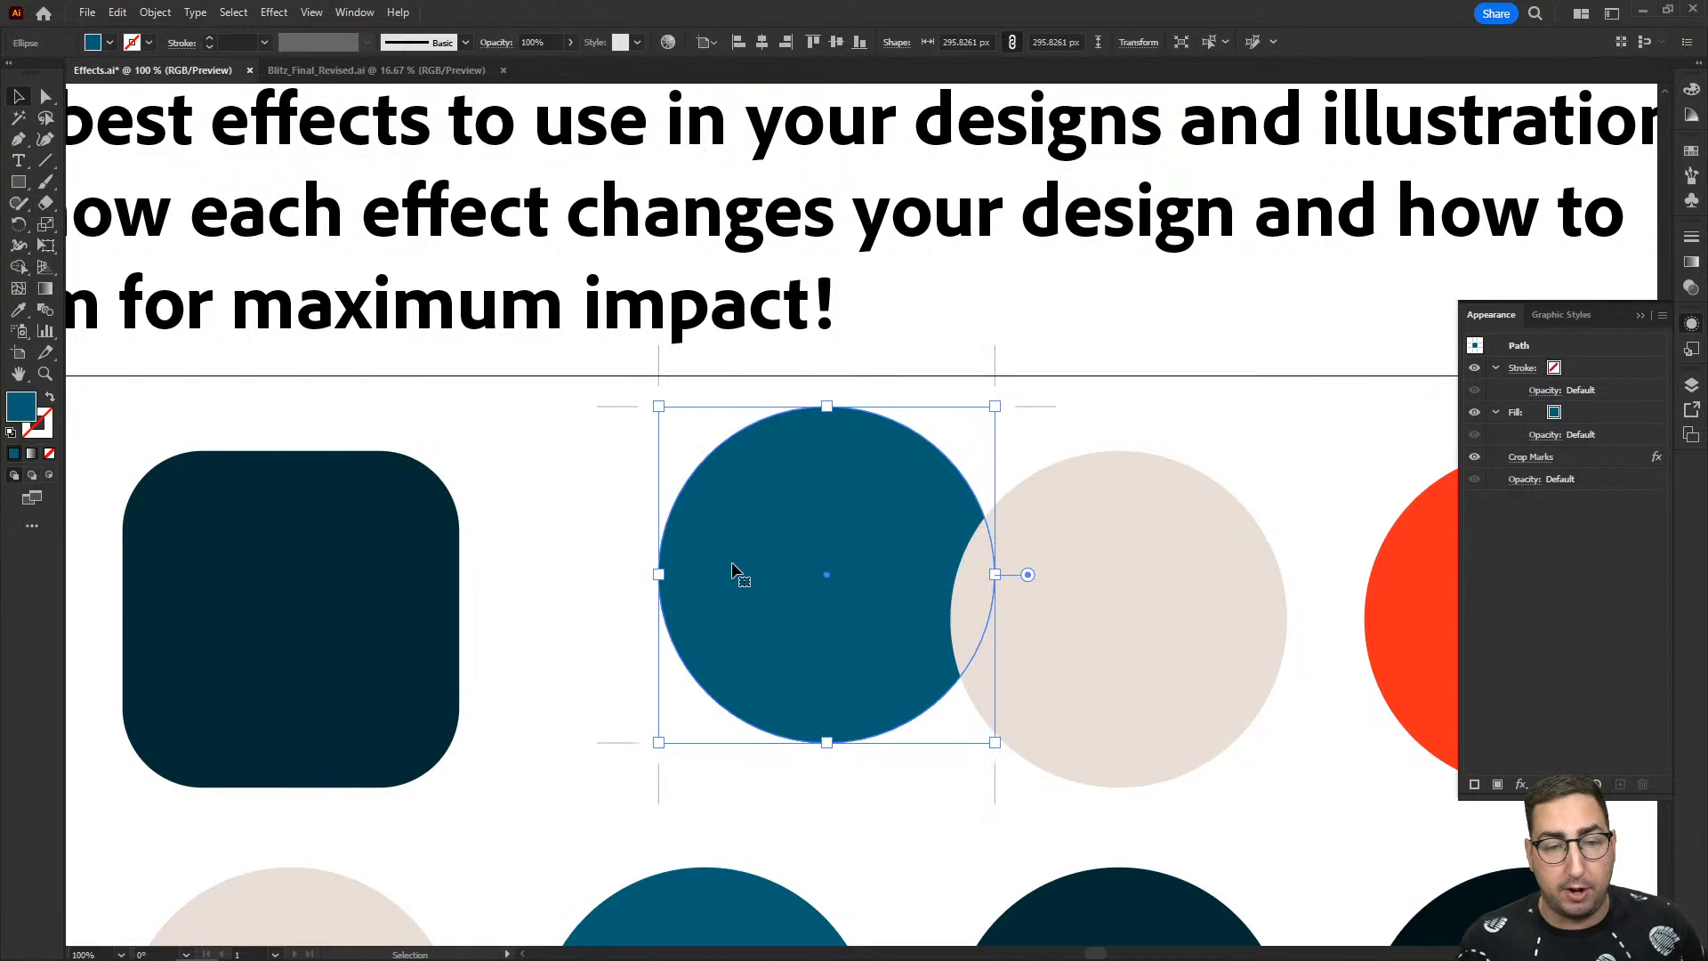
key(ctrl+z)
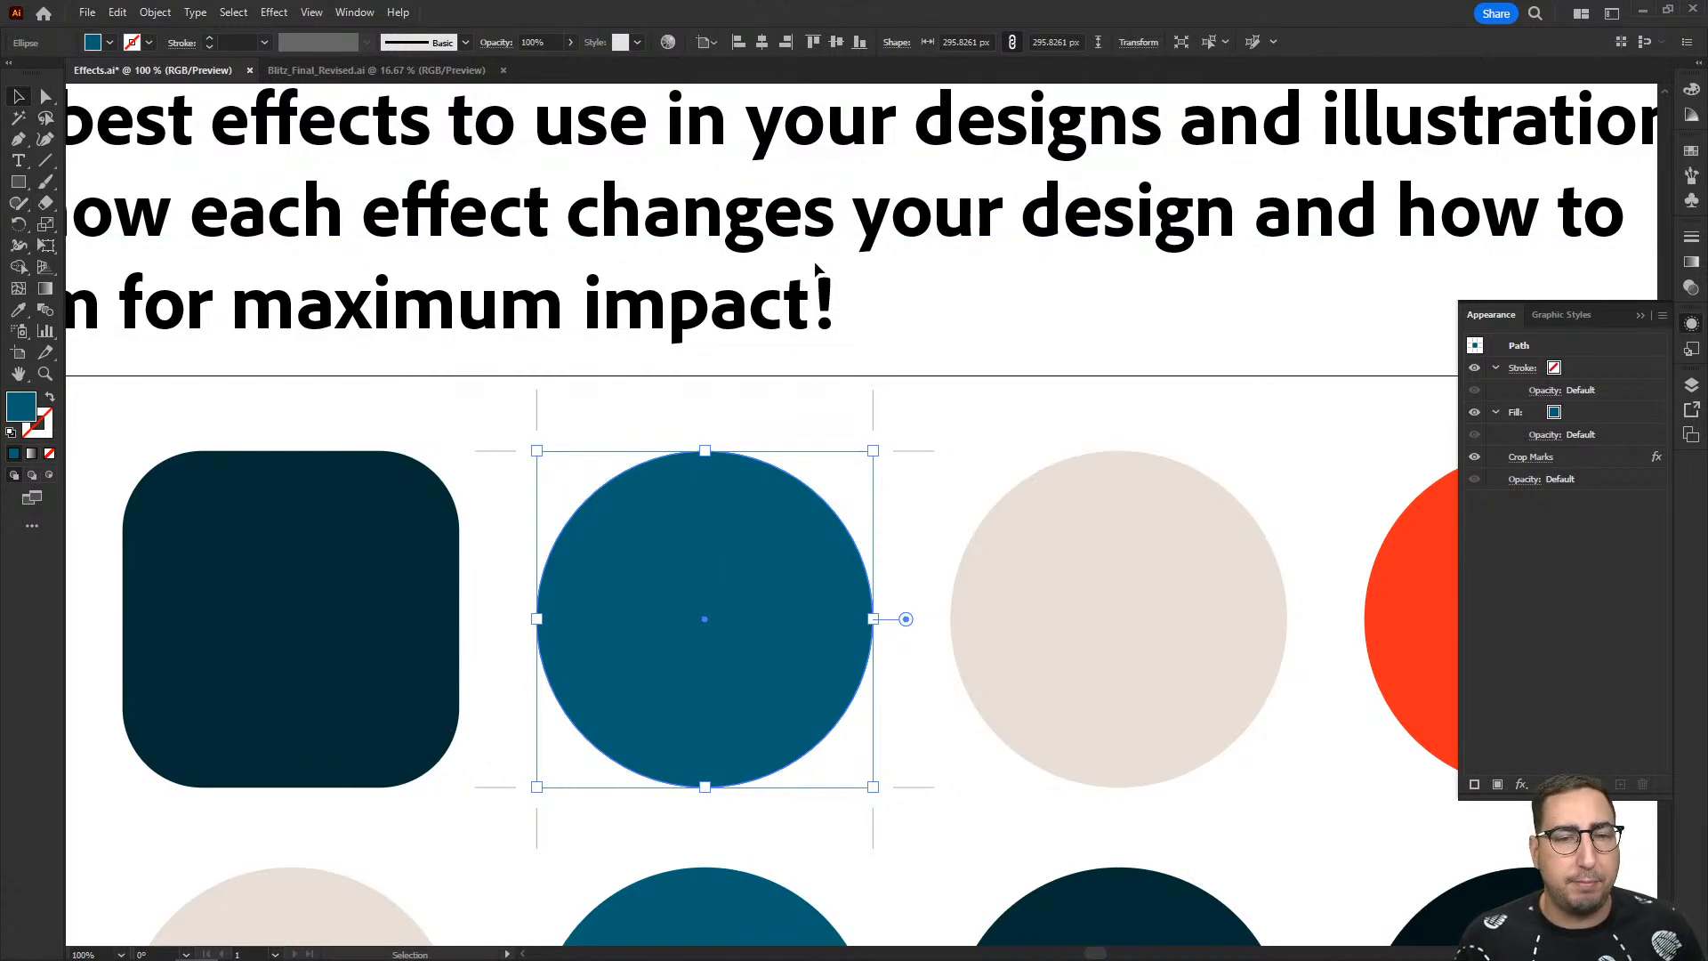
- Try the Crop Marks effect on the second F of EFFECTS in the USING EFFECTS lettering, undo it and deselect the letter
scroll(807, 533, down, 5)
scroll(807, 425, down, 6)
scroll(726, 500, right, 5)
click(642, 495)
click(274, 13)
click(310, 142)
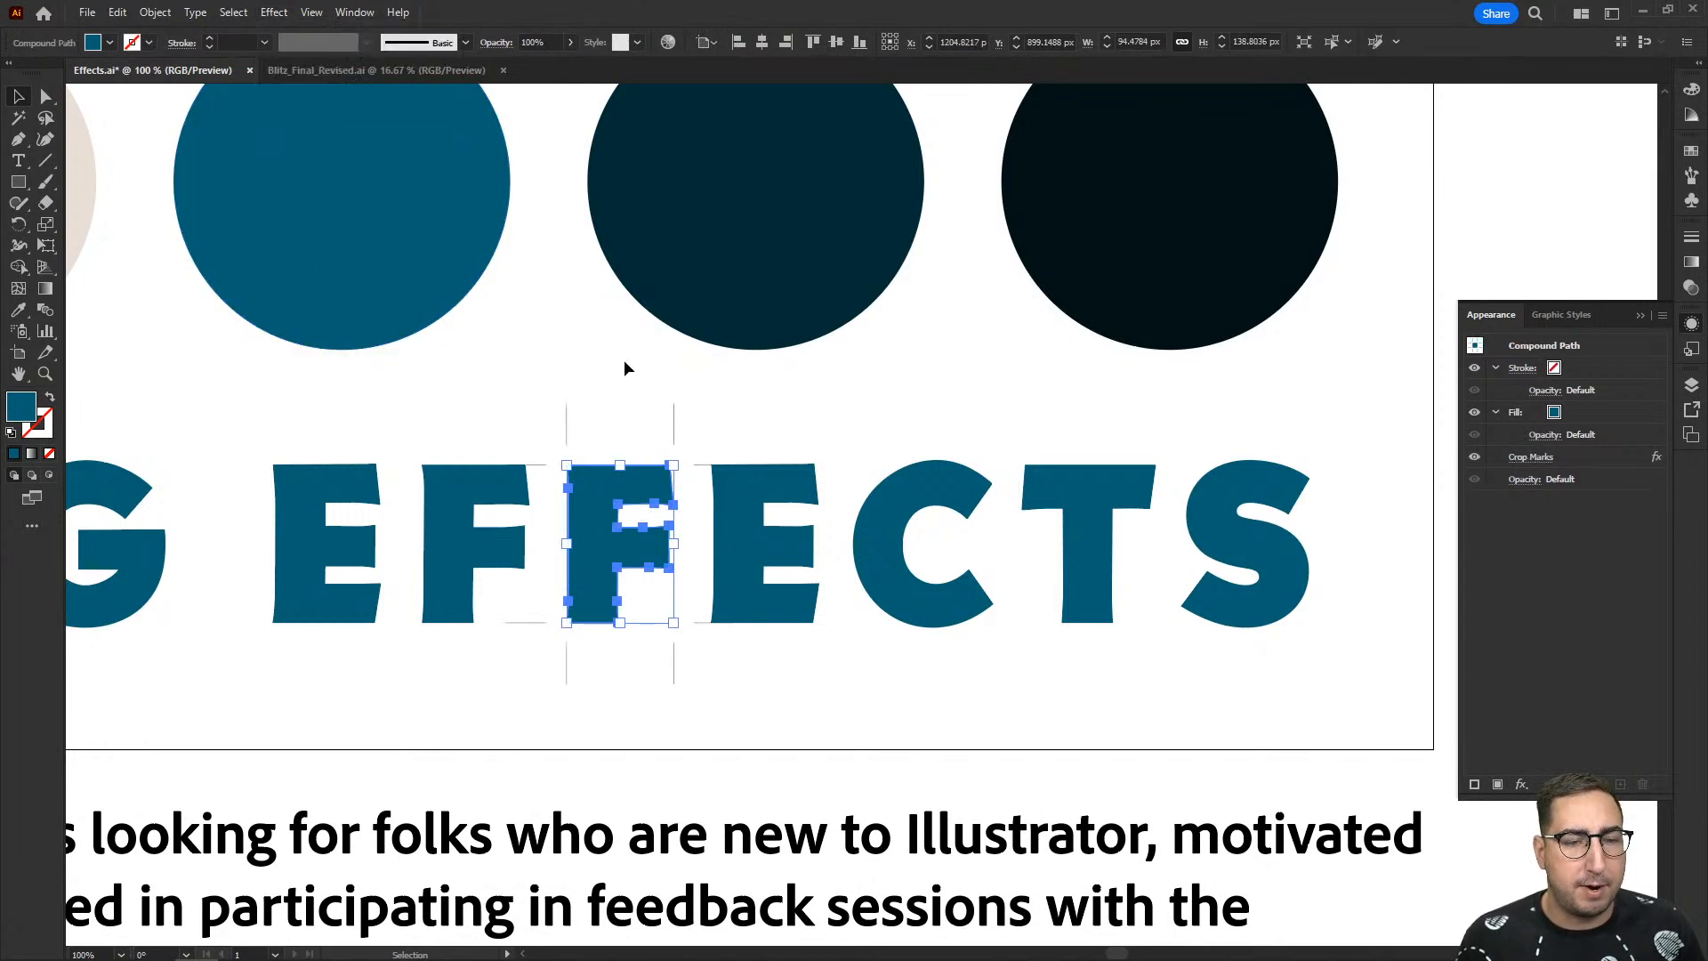
click(725, 429)
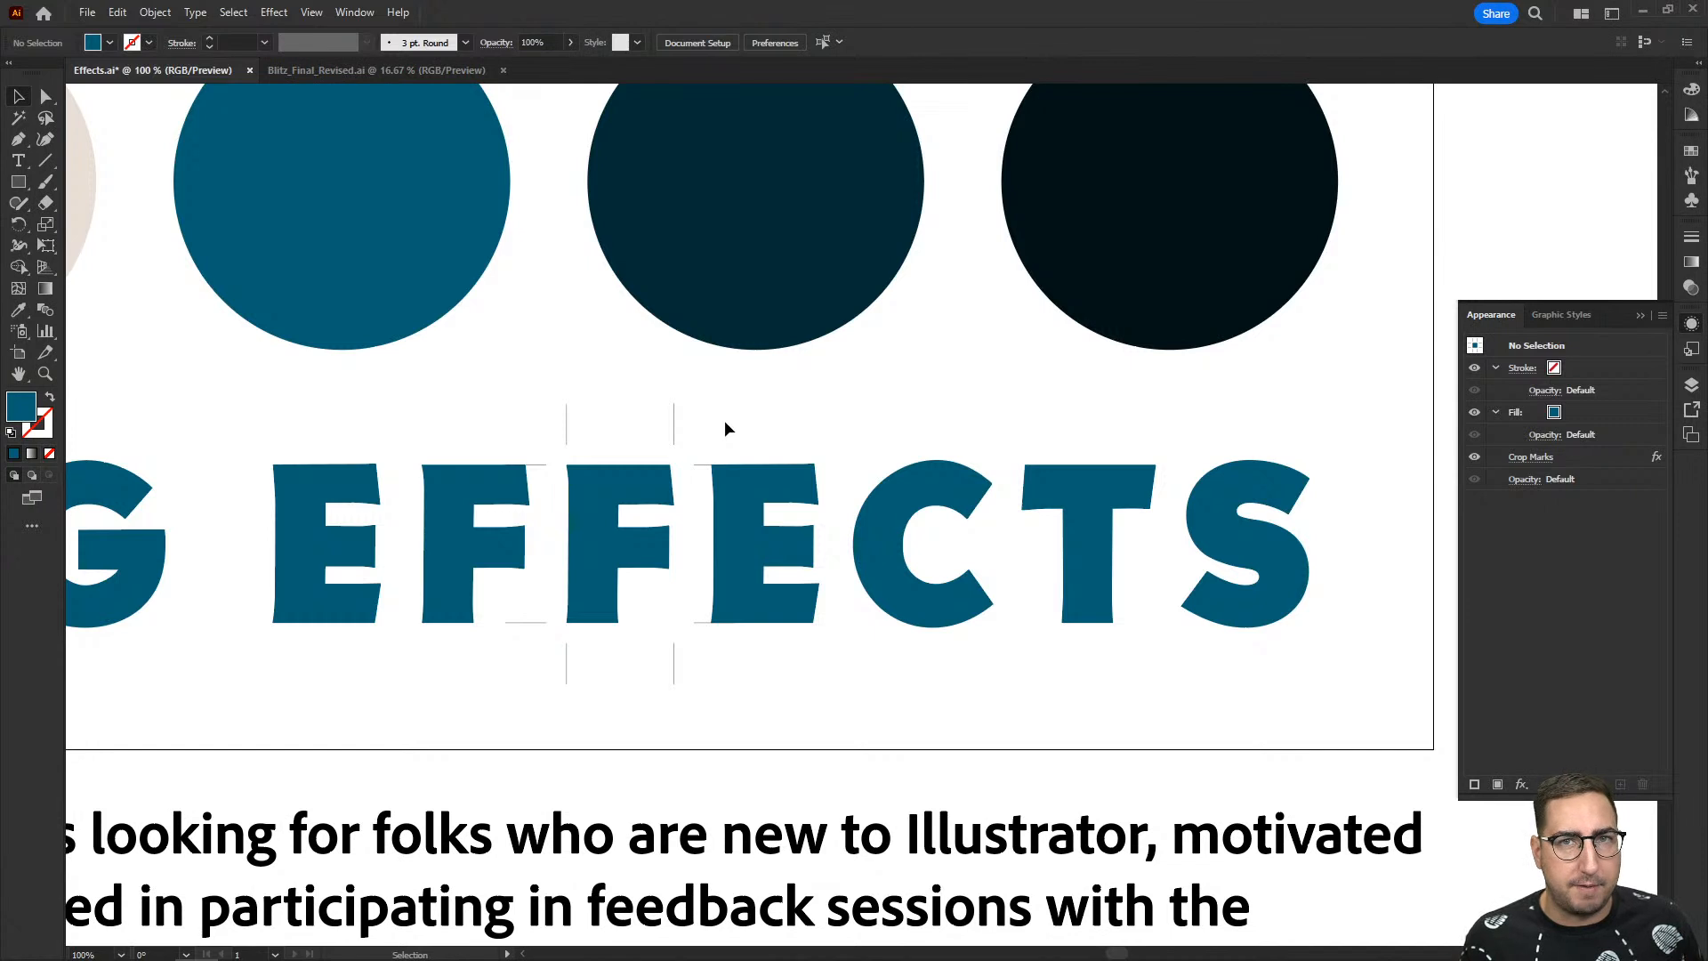
key(ctrl+z)
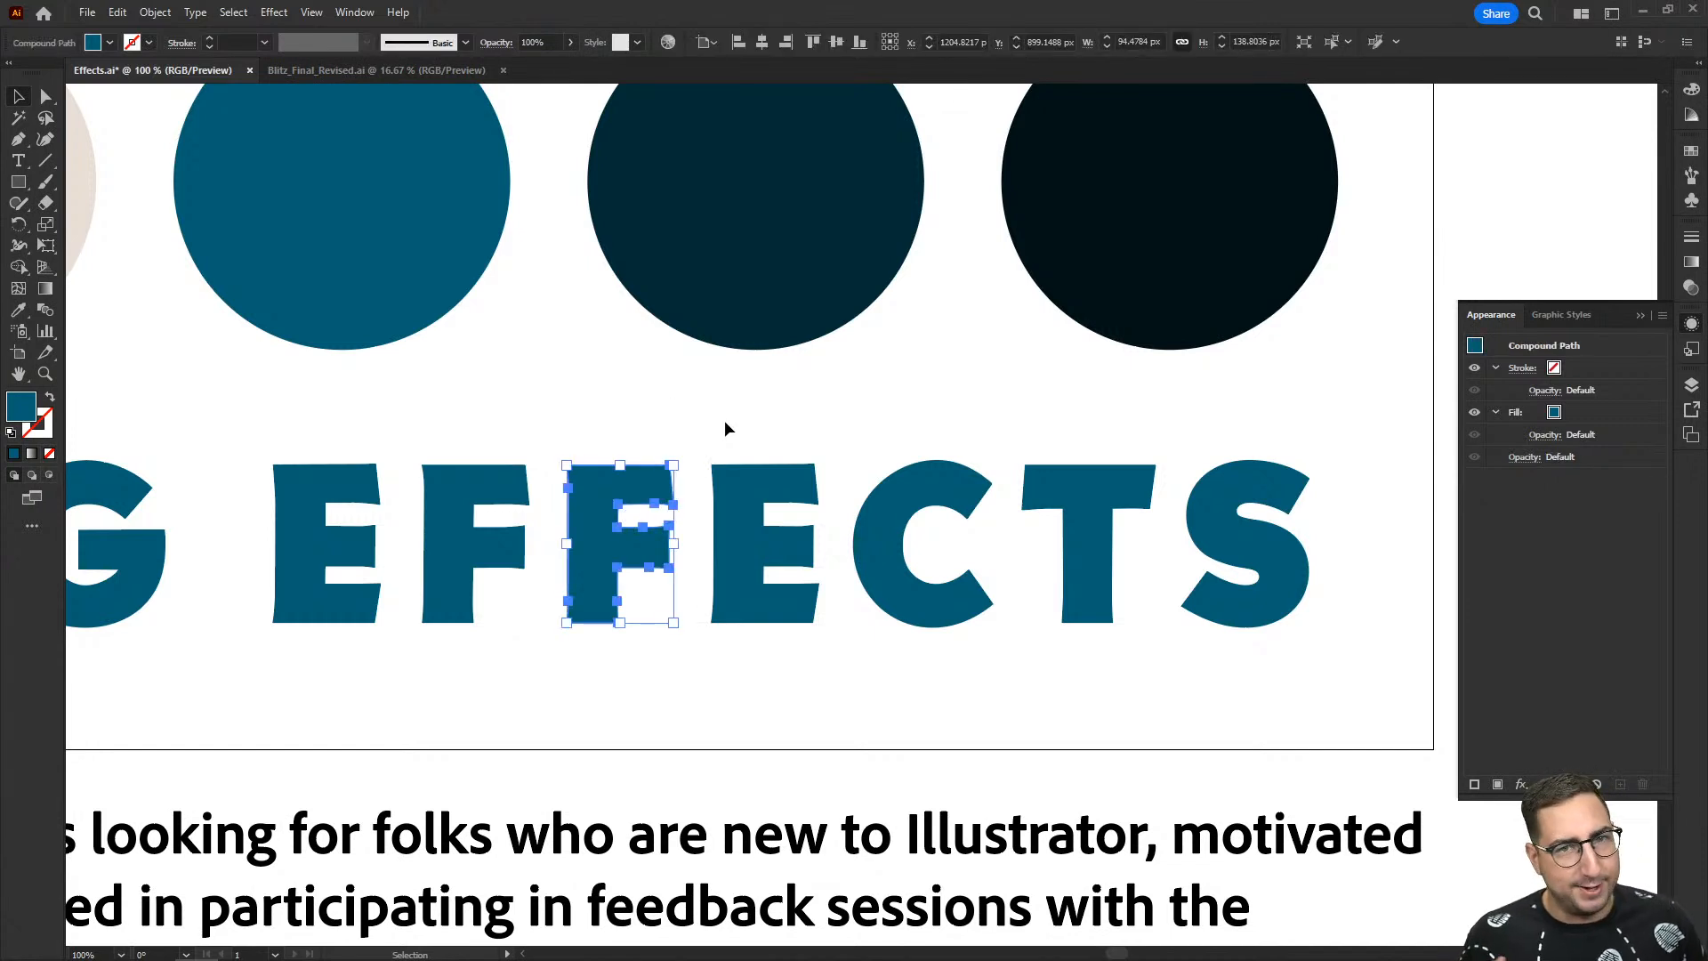
scroll(725, 422, down, 1)
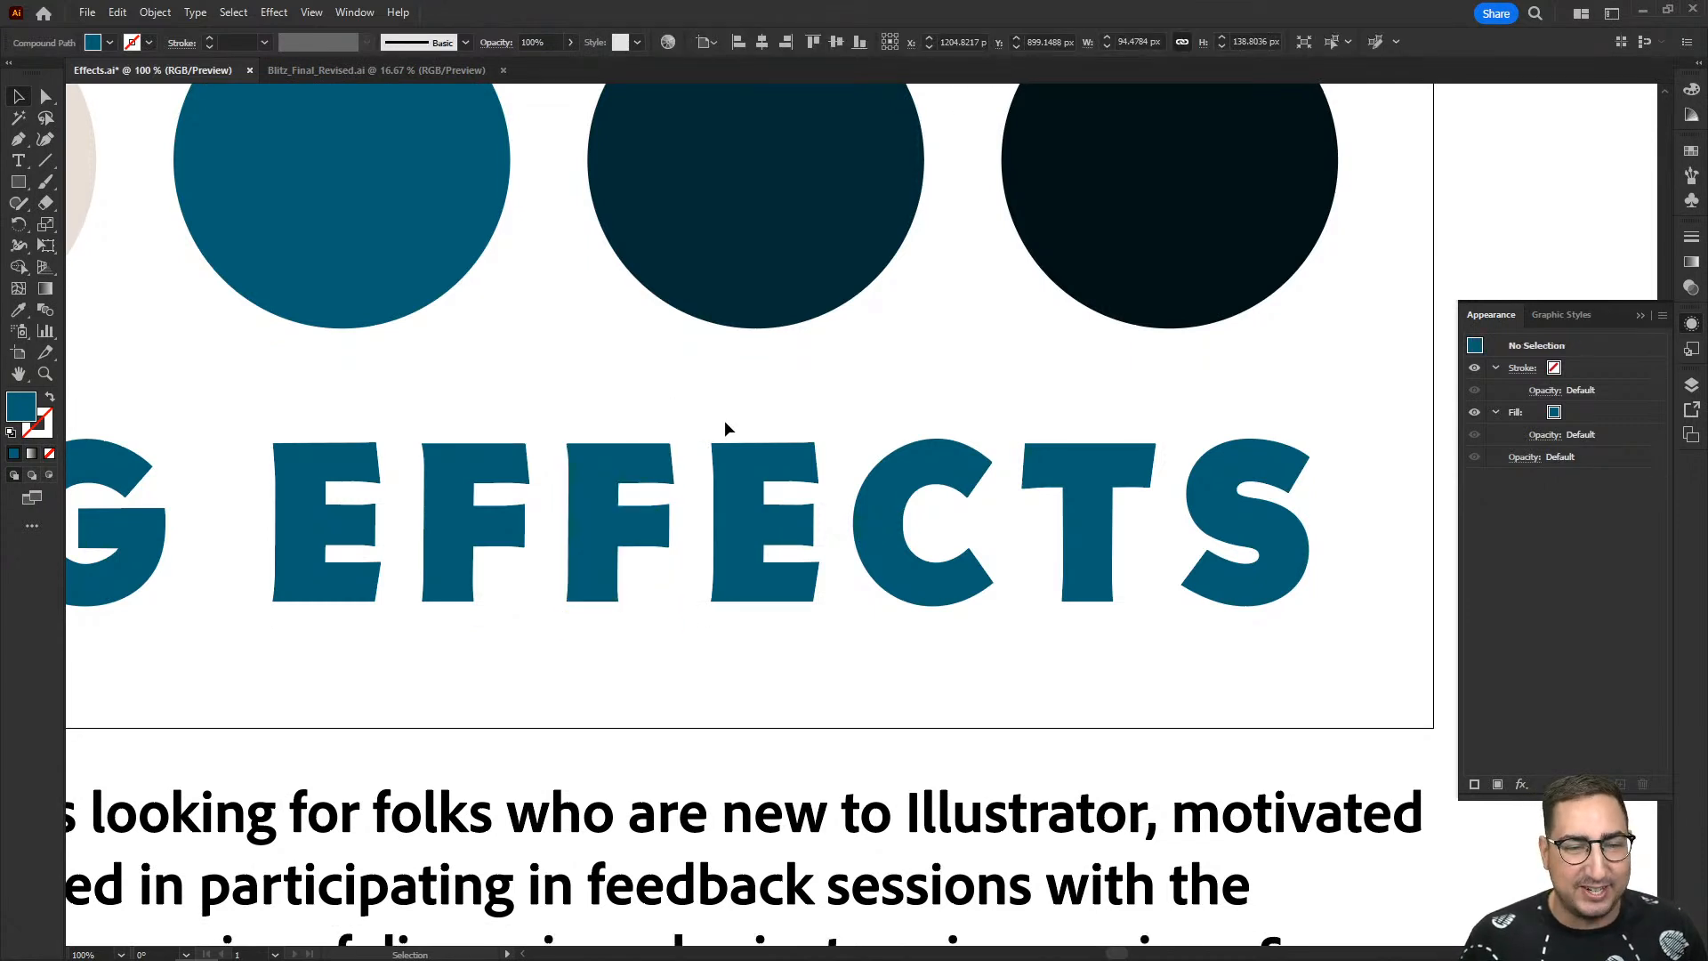
click(725, 422)
- Select the beige circle in the upper row of sample shapes
key(z)
alt+click(756, 411)
alt+click(821, 401)
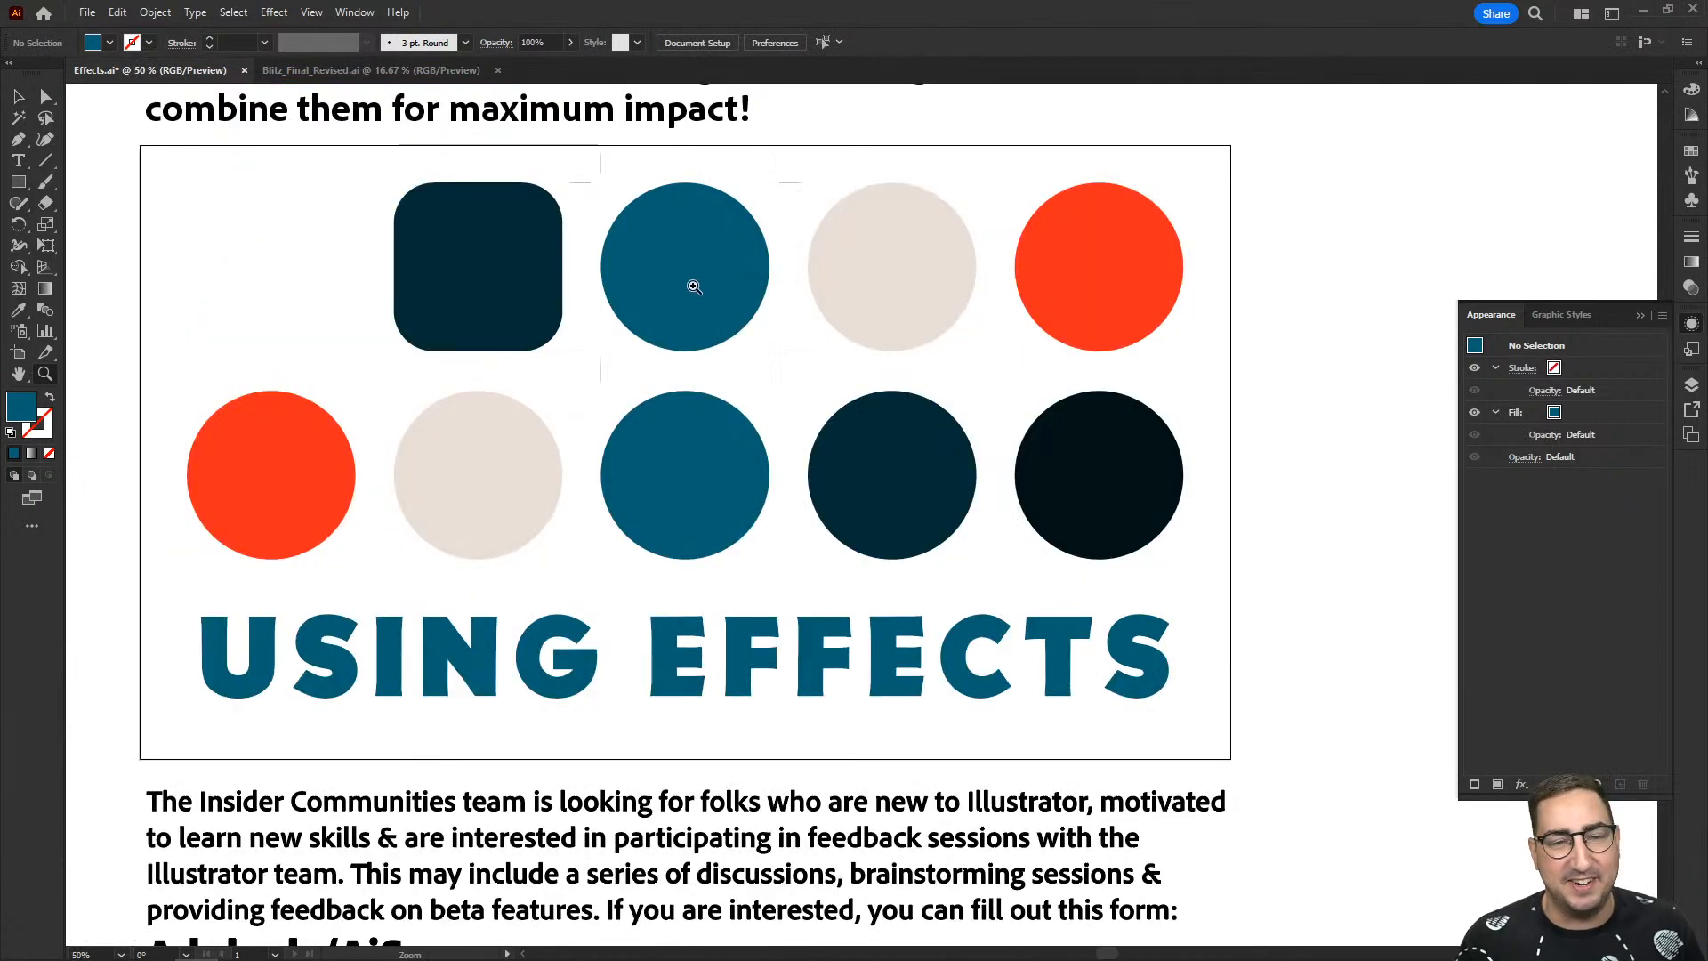
scroll(703, 296, up, 1)
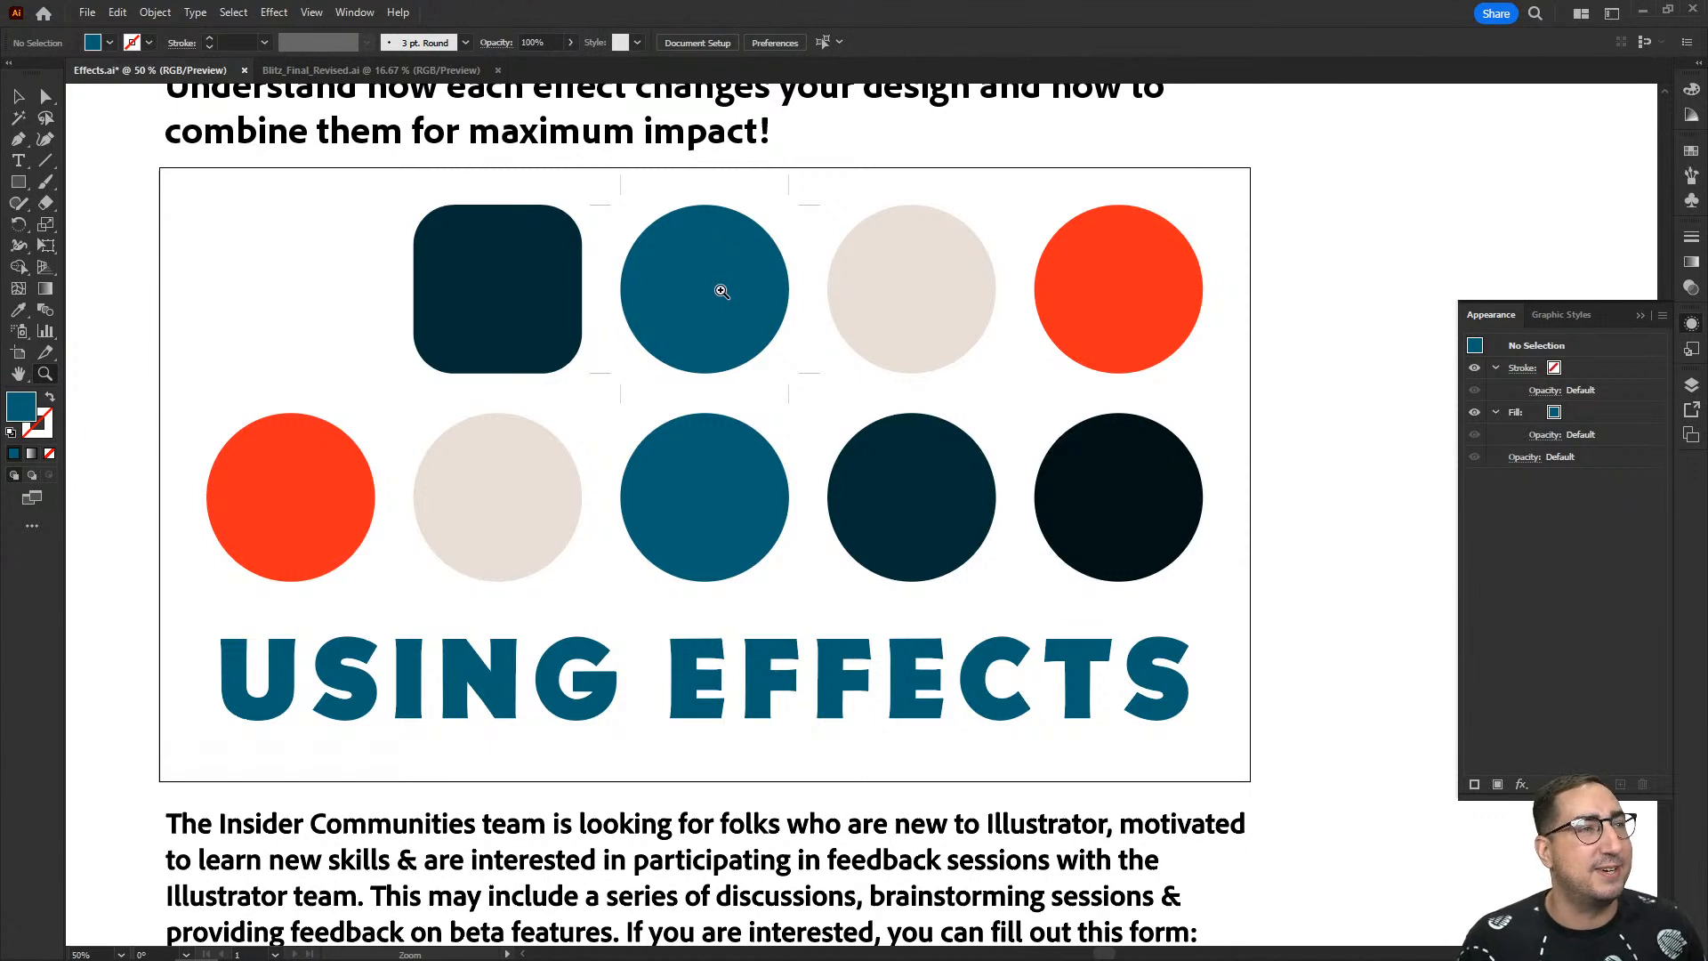
key(v)
click(920, 281)
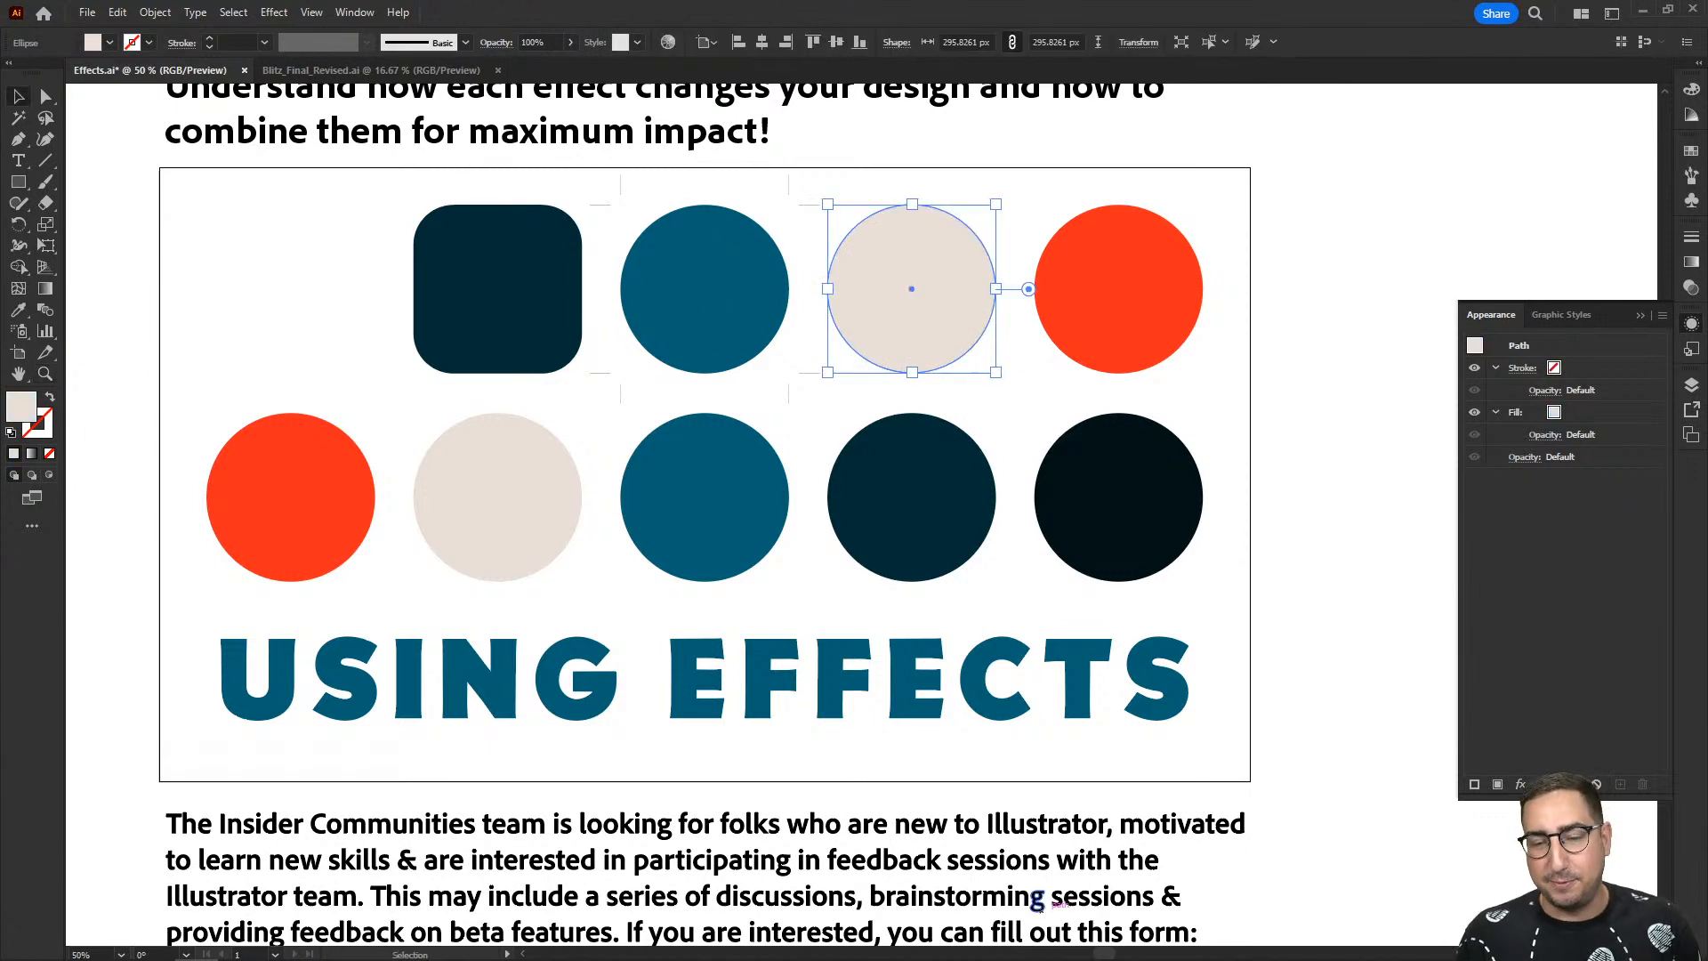
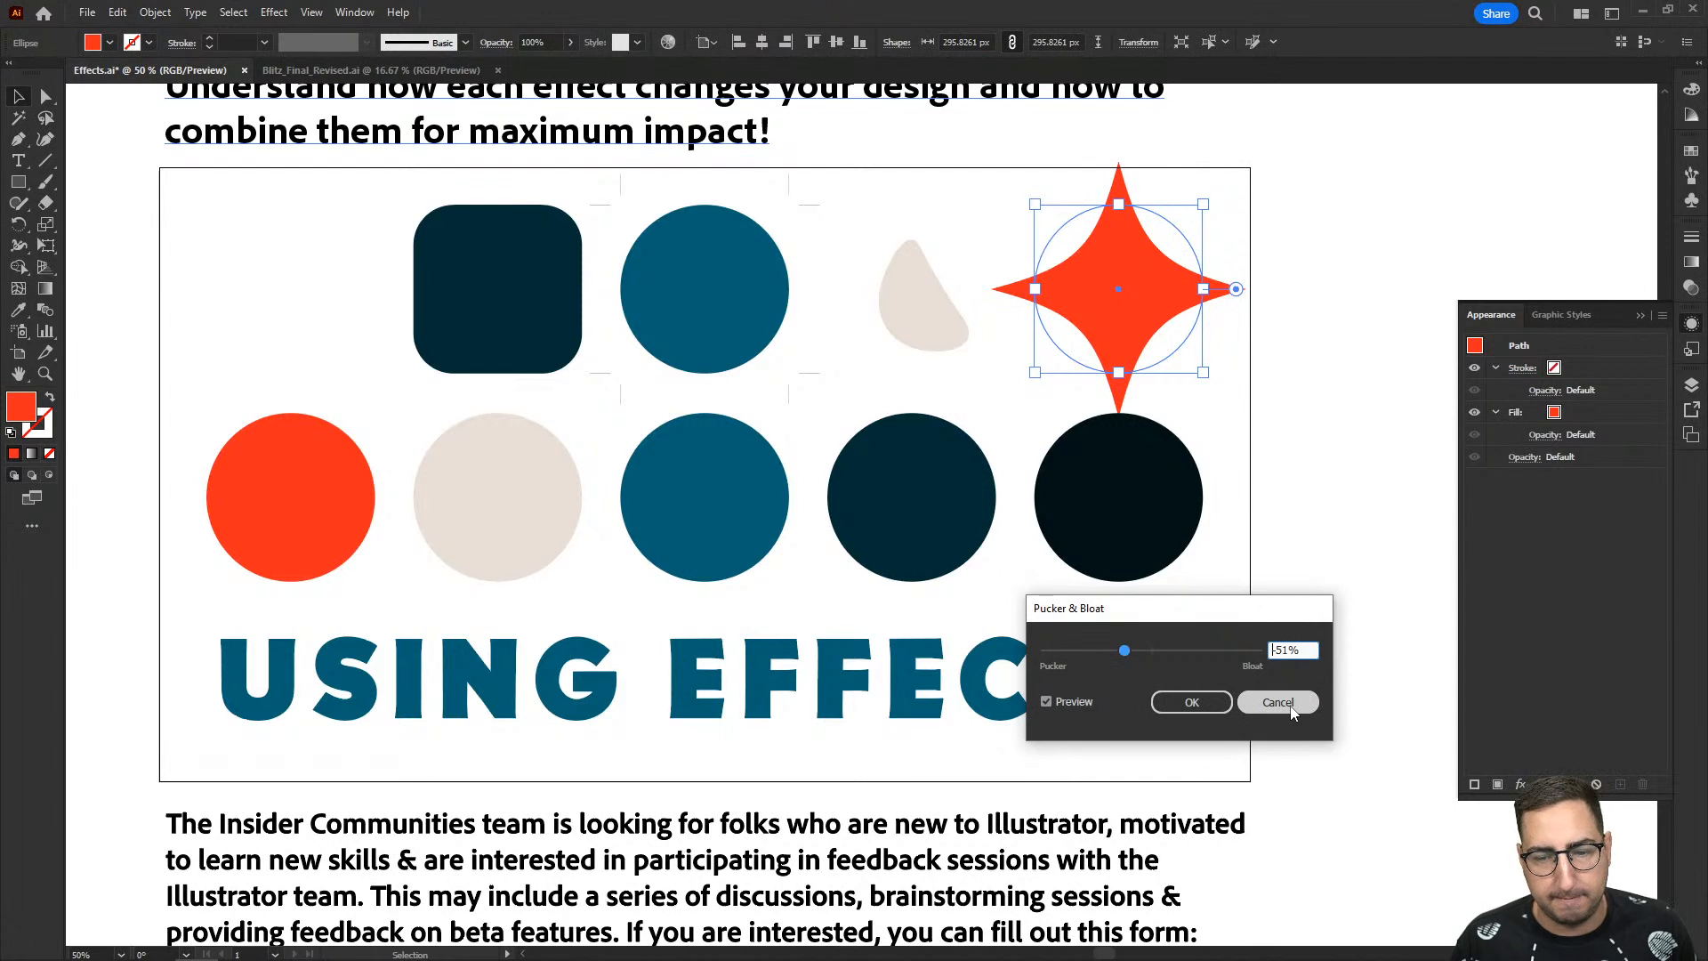
- Apply Pucker & Bloat at -51% to the red circle in the upper row, scale the star down slightly and deselect it
click(1193, 702)
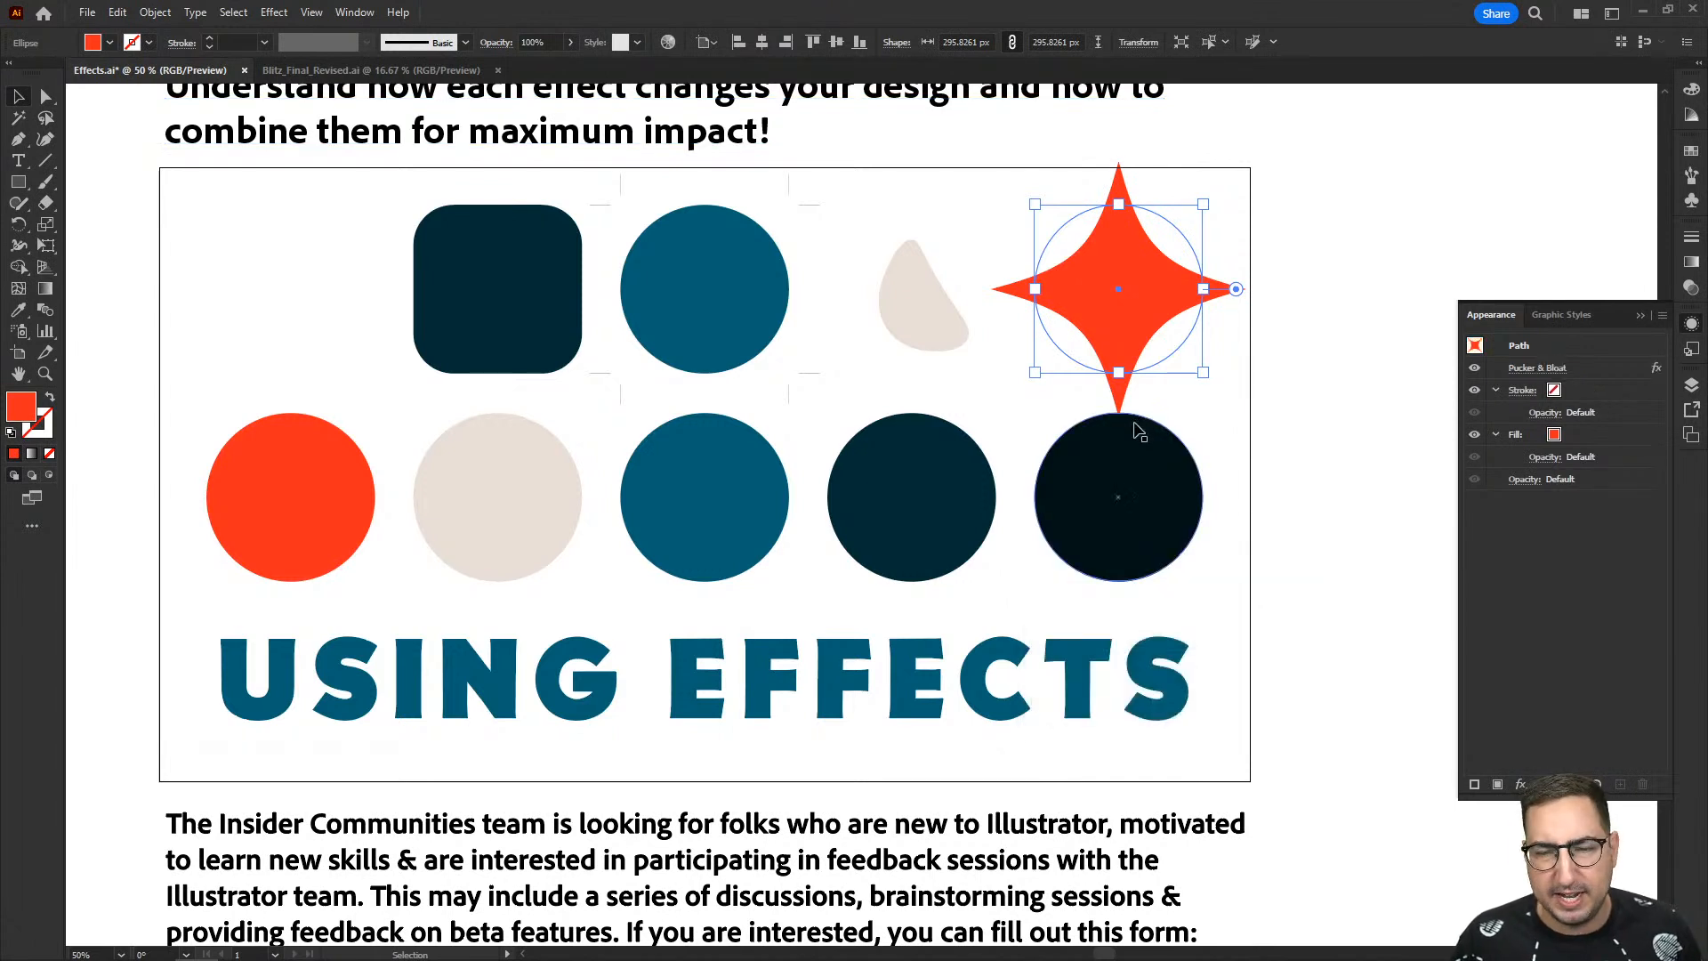
key(s)
drag(1299, 149, 1260, 187)
key(v)
click(1372, 238)
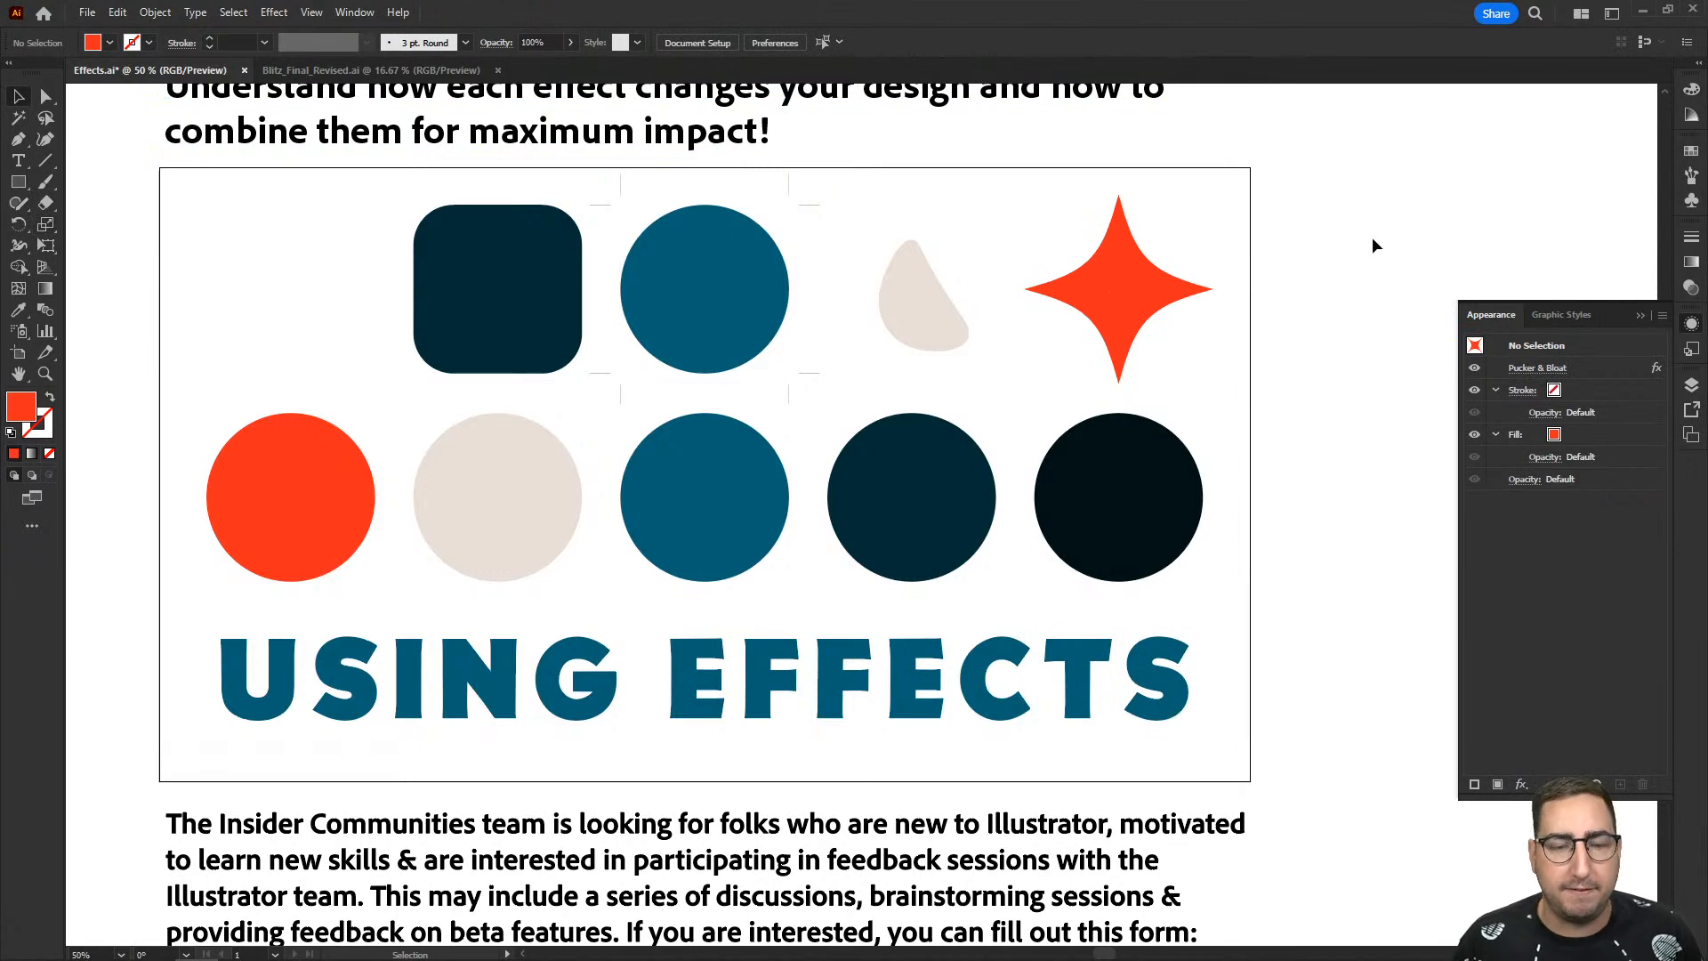
- Apply Pucker & Bloat at -19% to the final S of the EFFECTS lettering and deselect it
key(z)
click(994, 669)
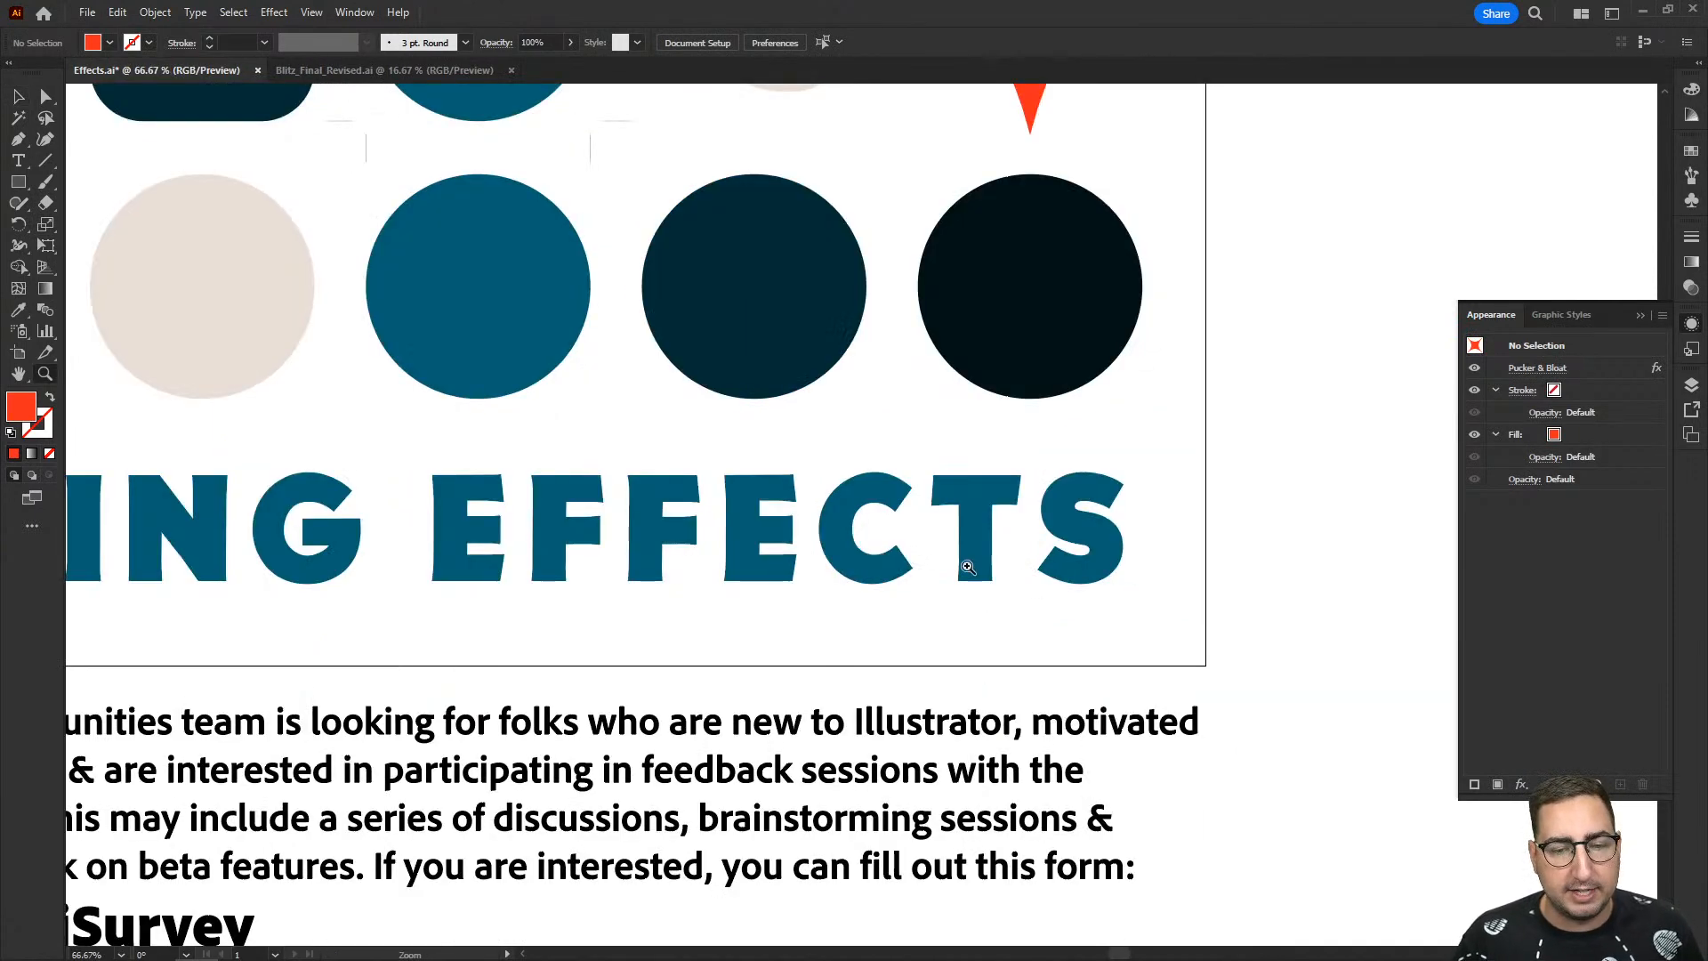
click(969, 567)
key(v)
click(1053, 492)
click(274, 12)
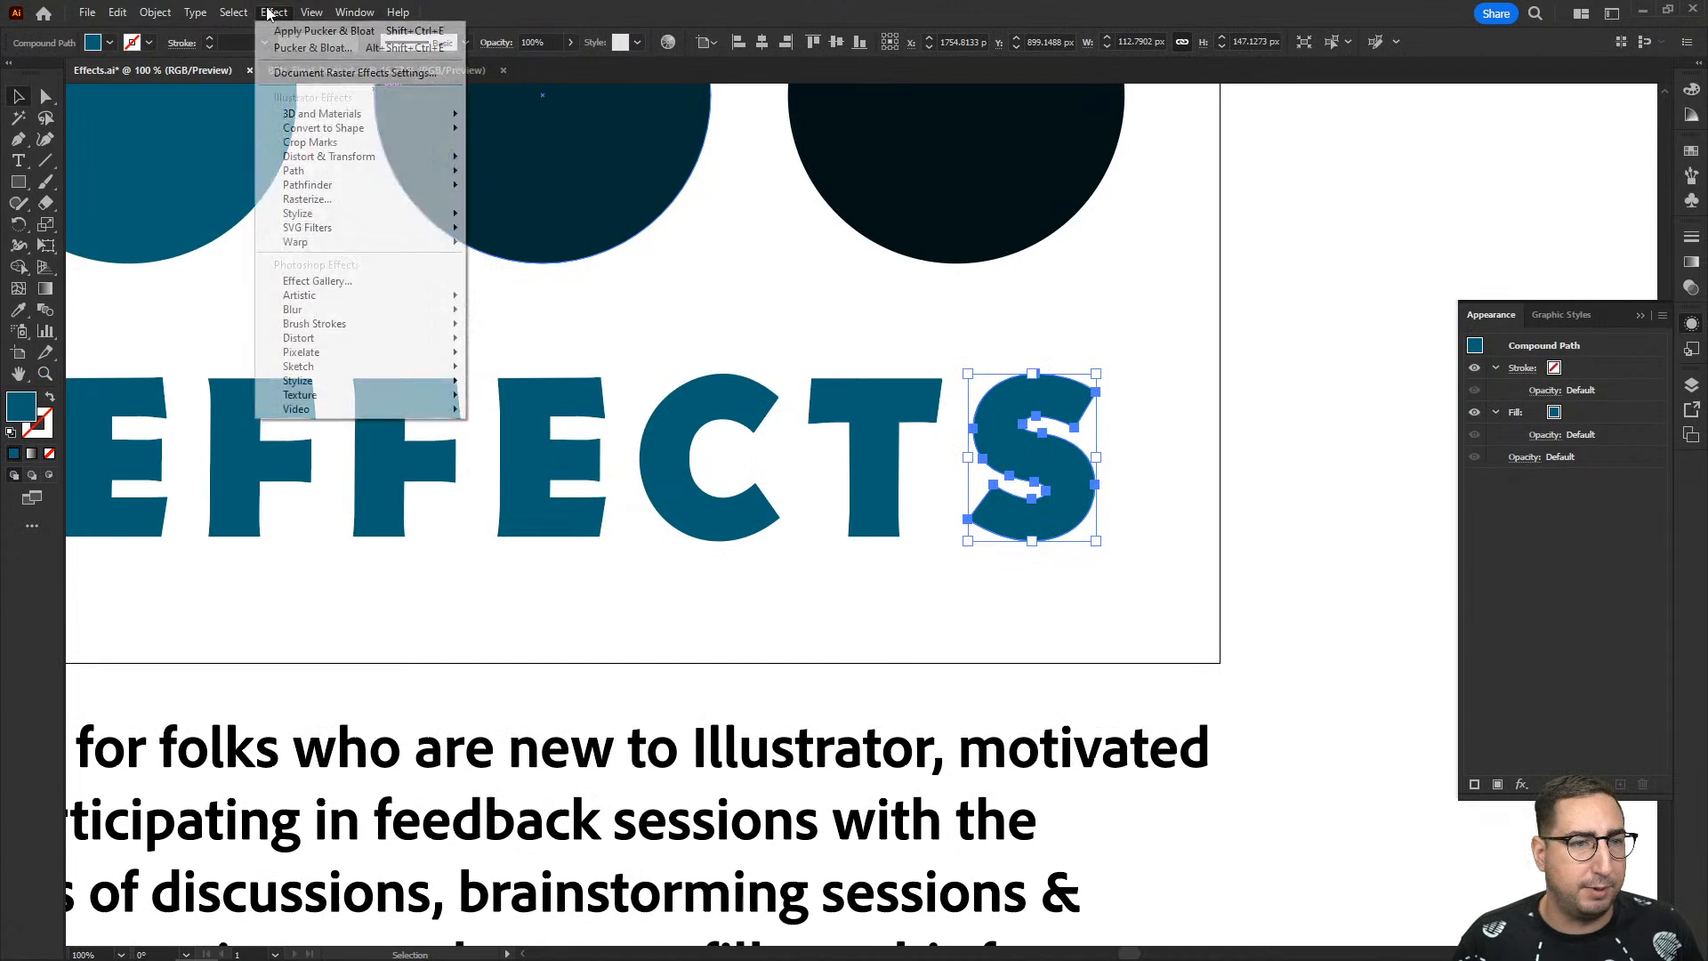
mouse_move(371, 157)
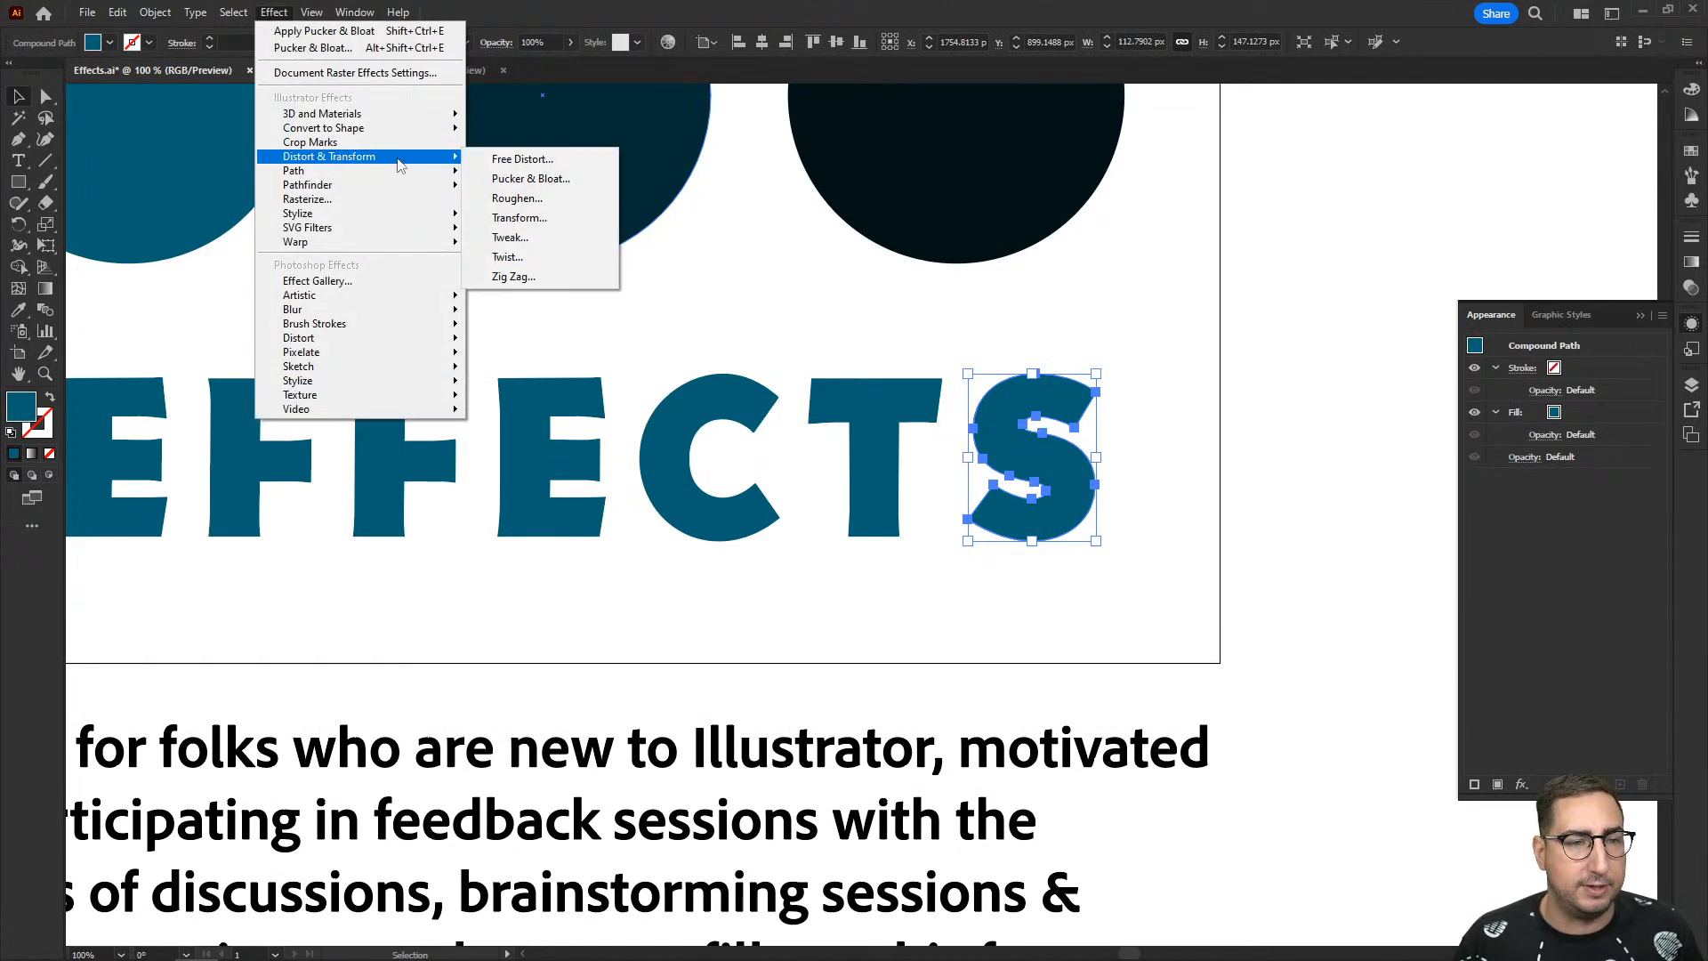
click(523, 181)
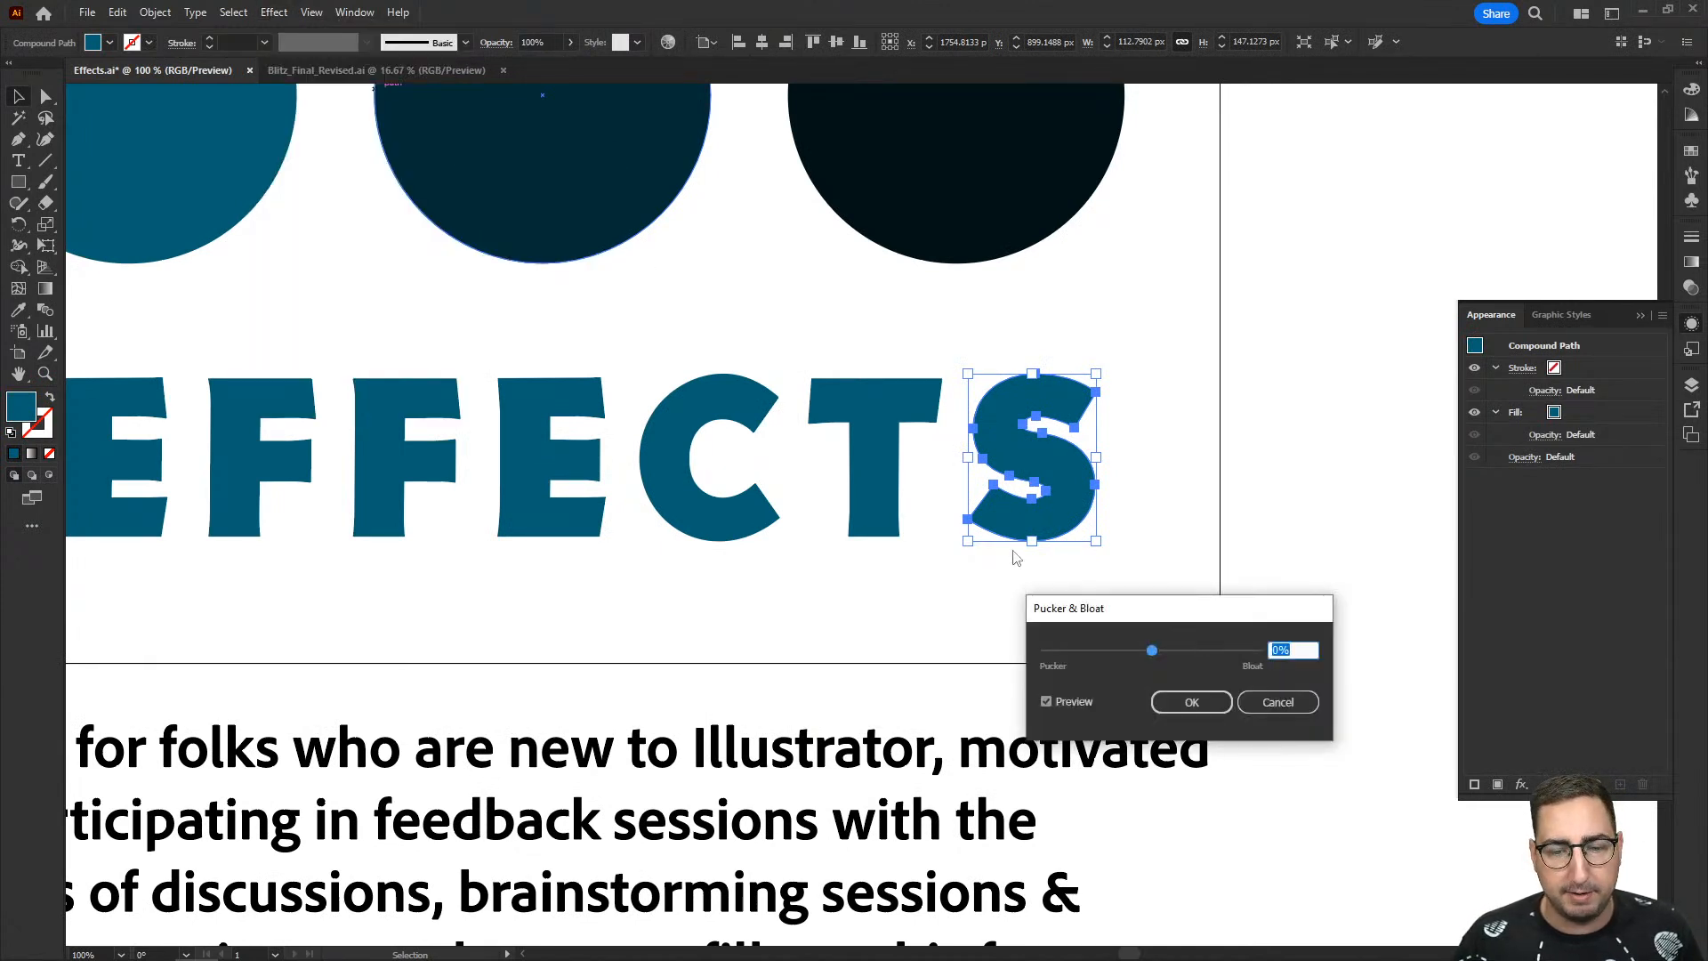
mouse_move(1152, 651)
mouse_down()
mouse_move(1129, 654)
mouse_move(1143, 657)
mouse_up()
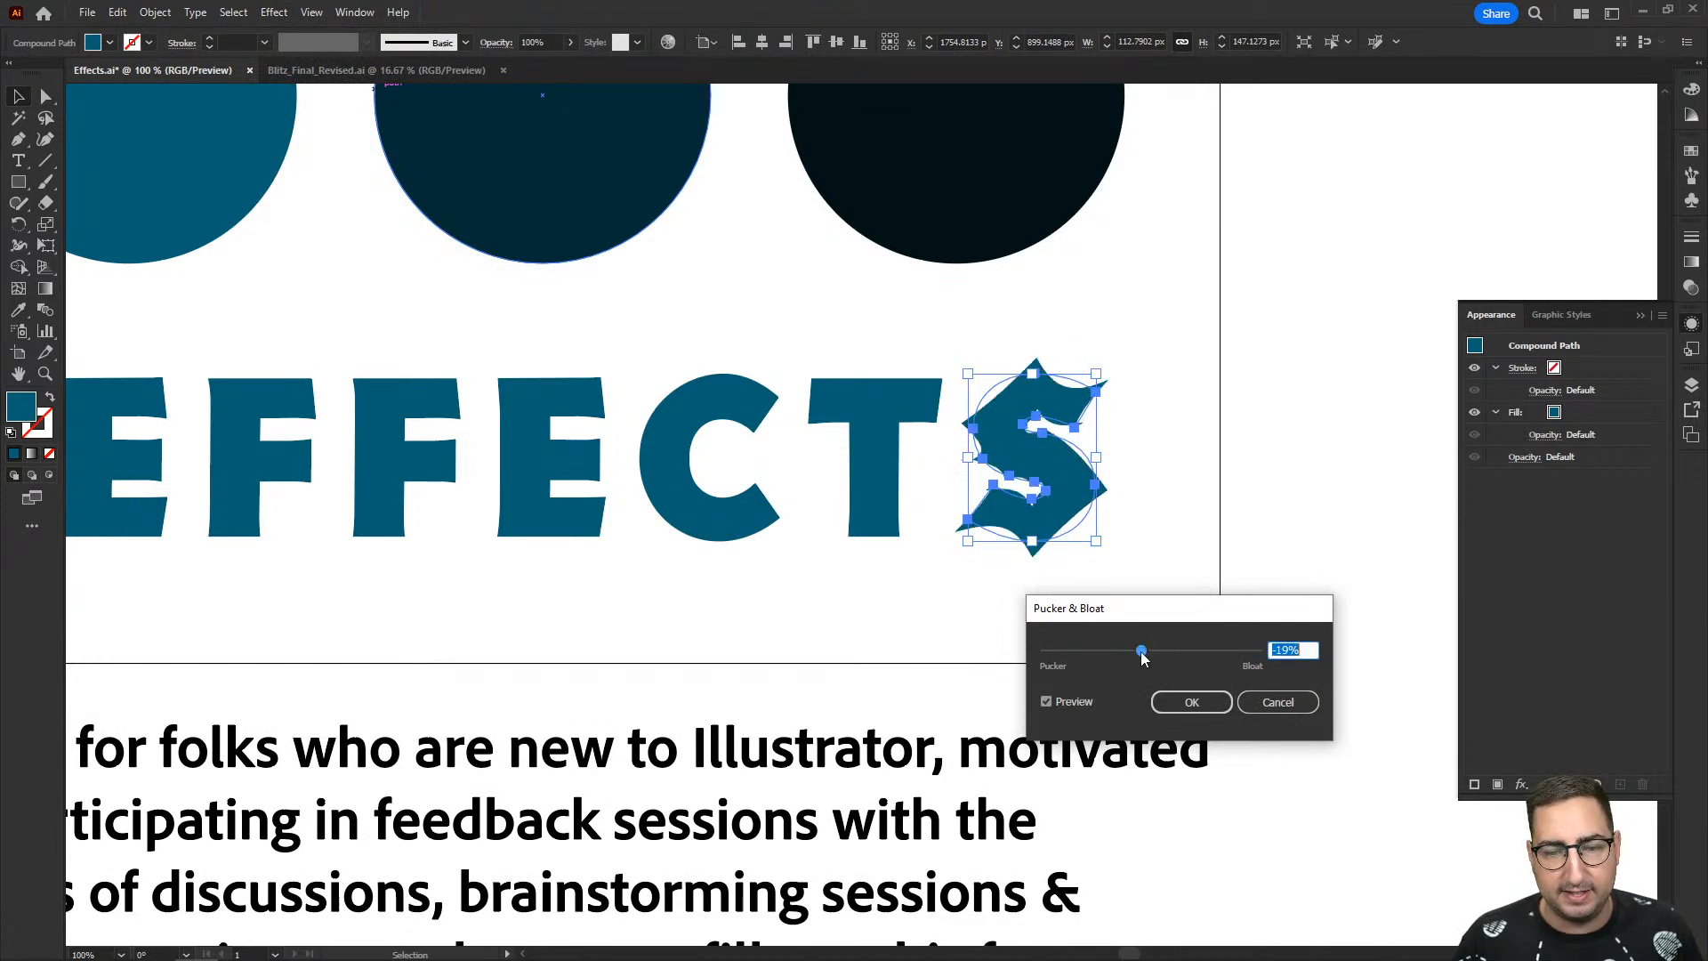
click(1192, 702)
click(1171, 459)
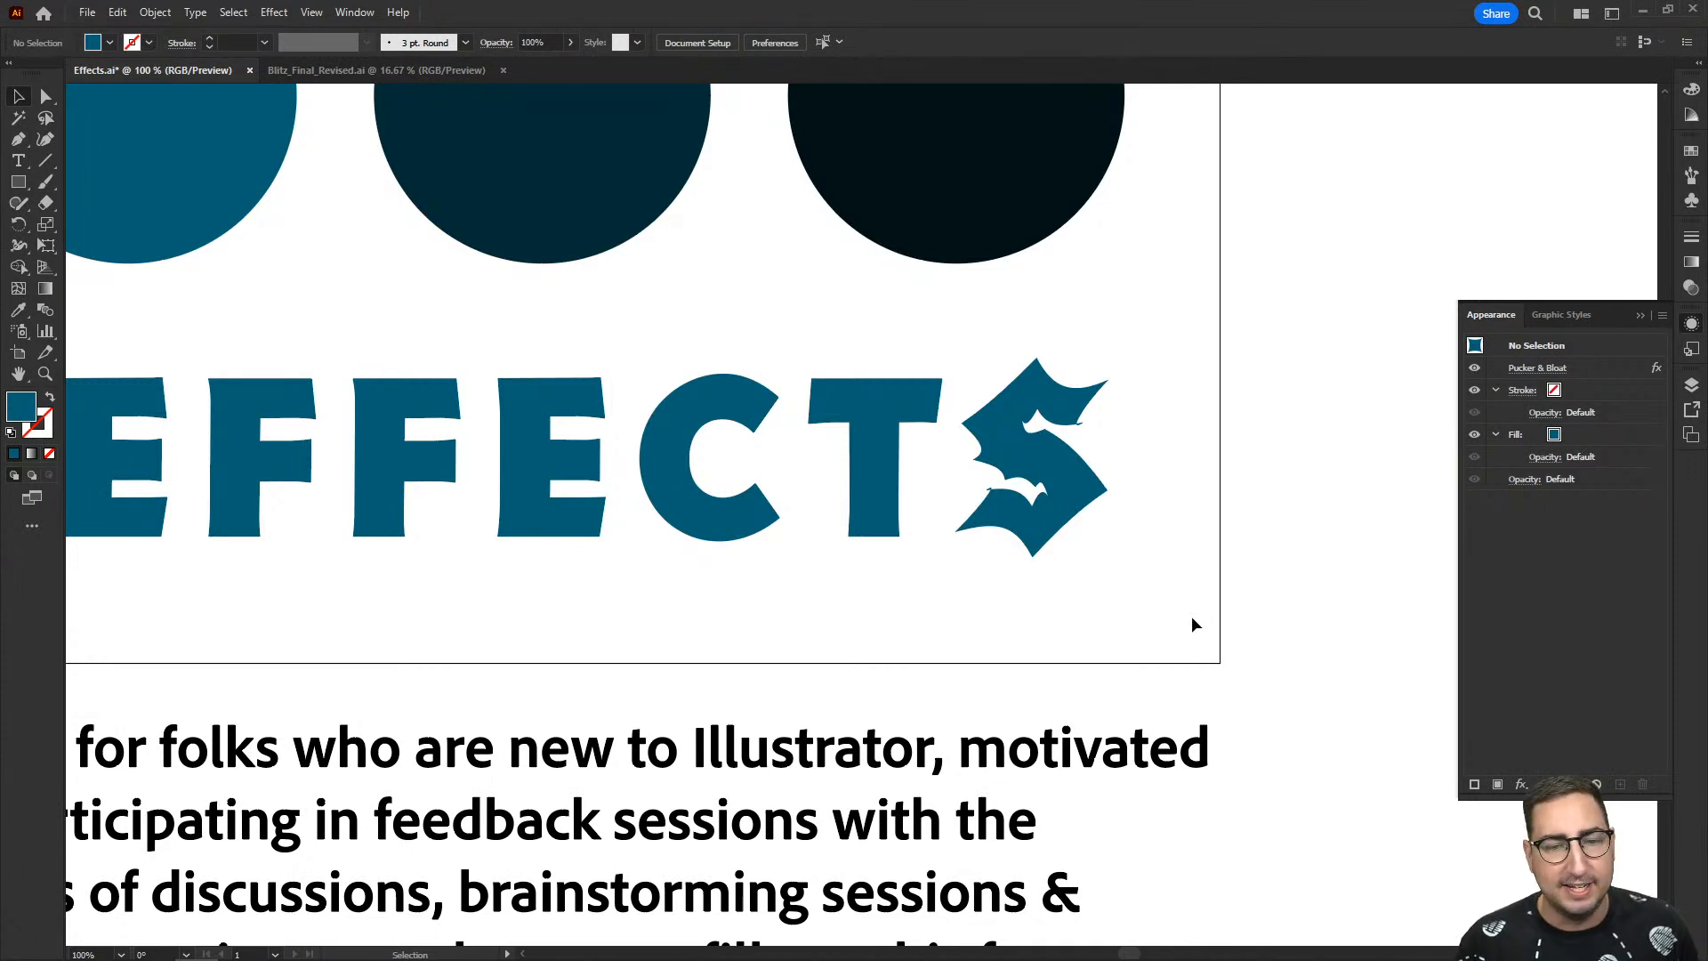
- Round the live corners of the puckered S in EFFECTS and deselect the letter
key(z)
click(1054, 480)
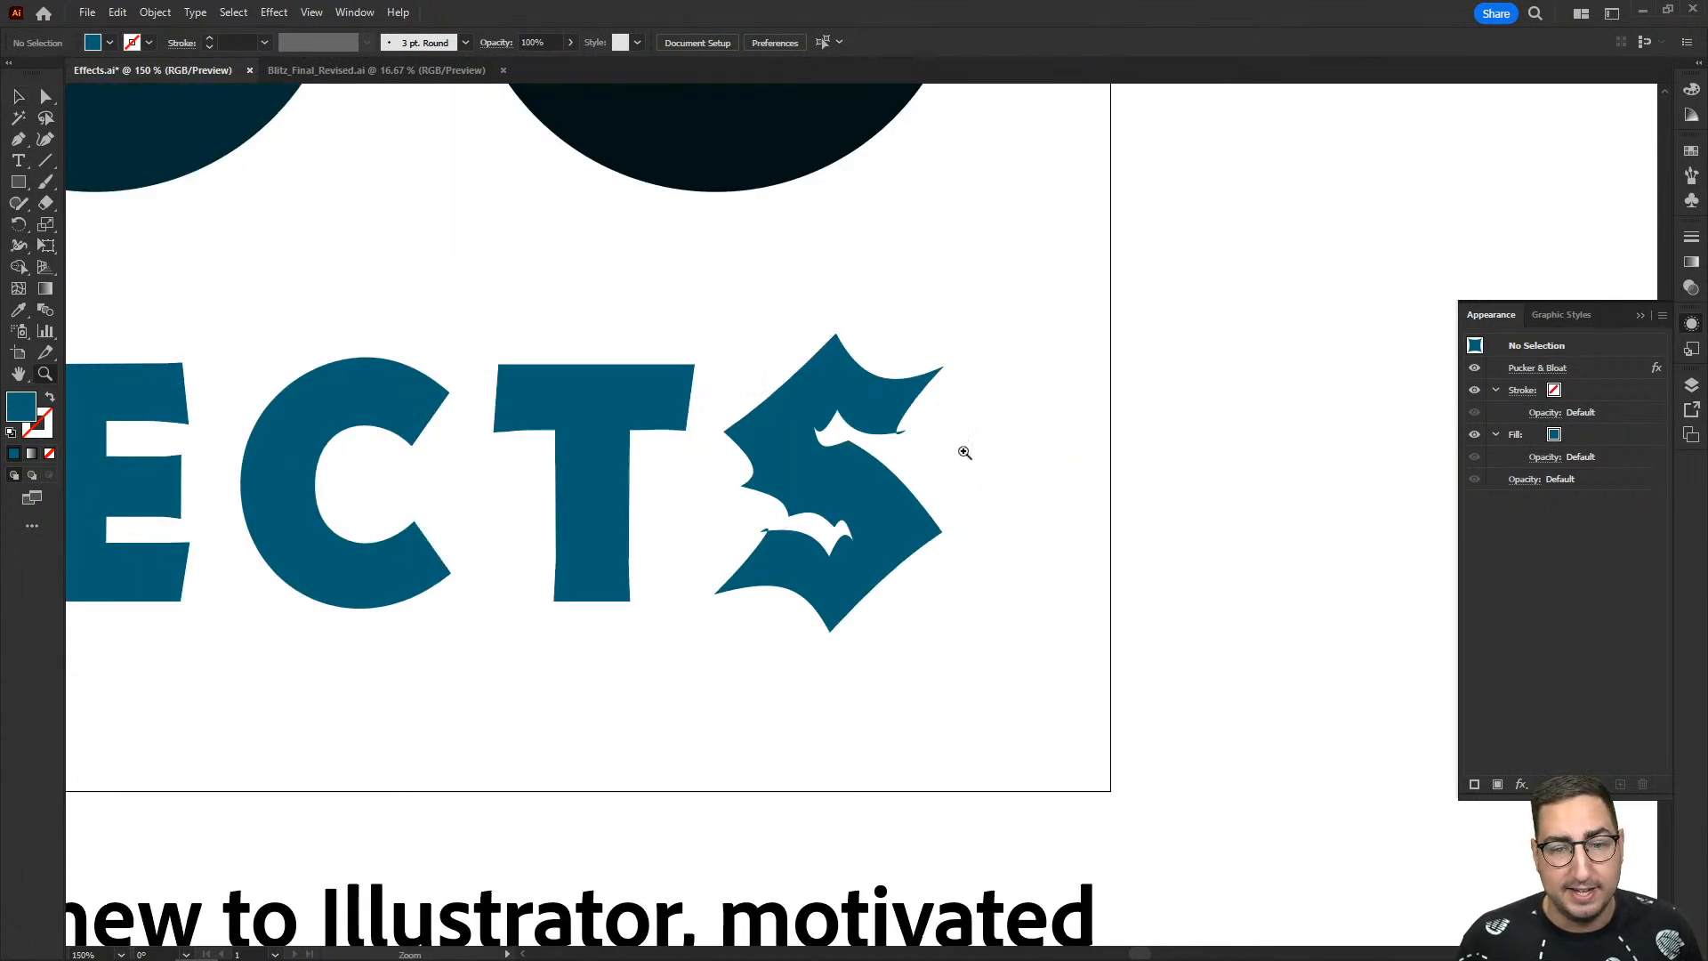
click(844, 356)
key(a)
click(832, 394)
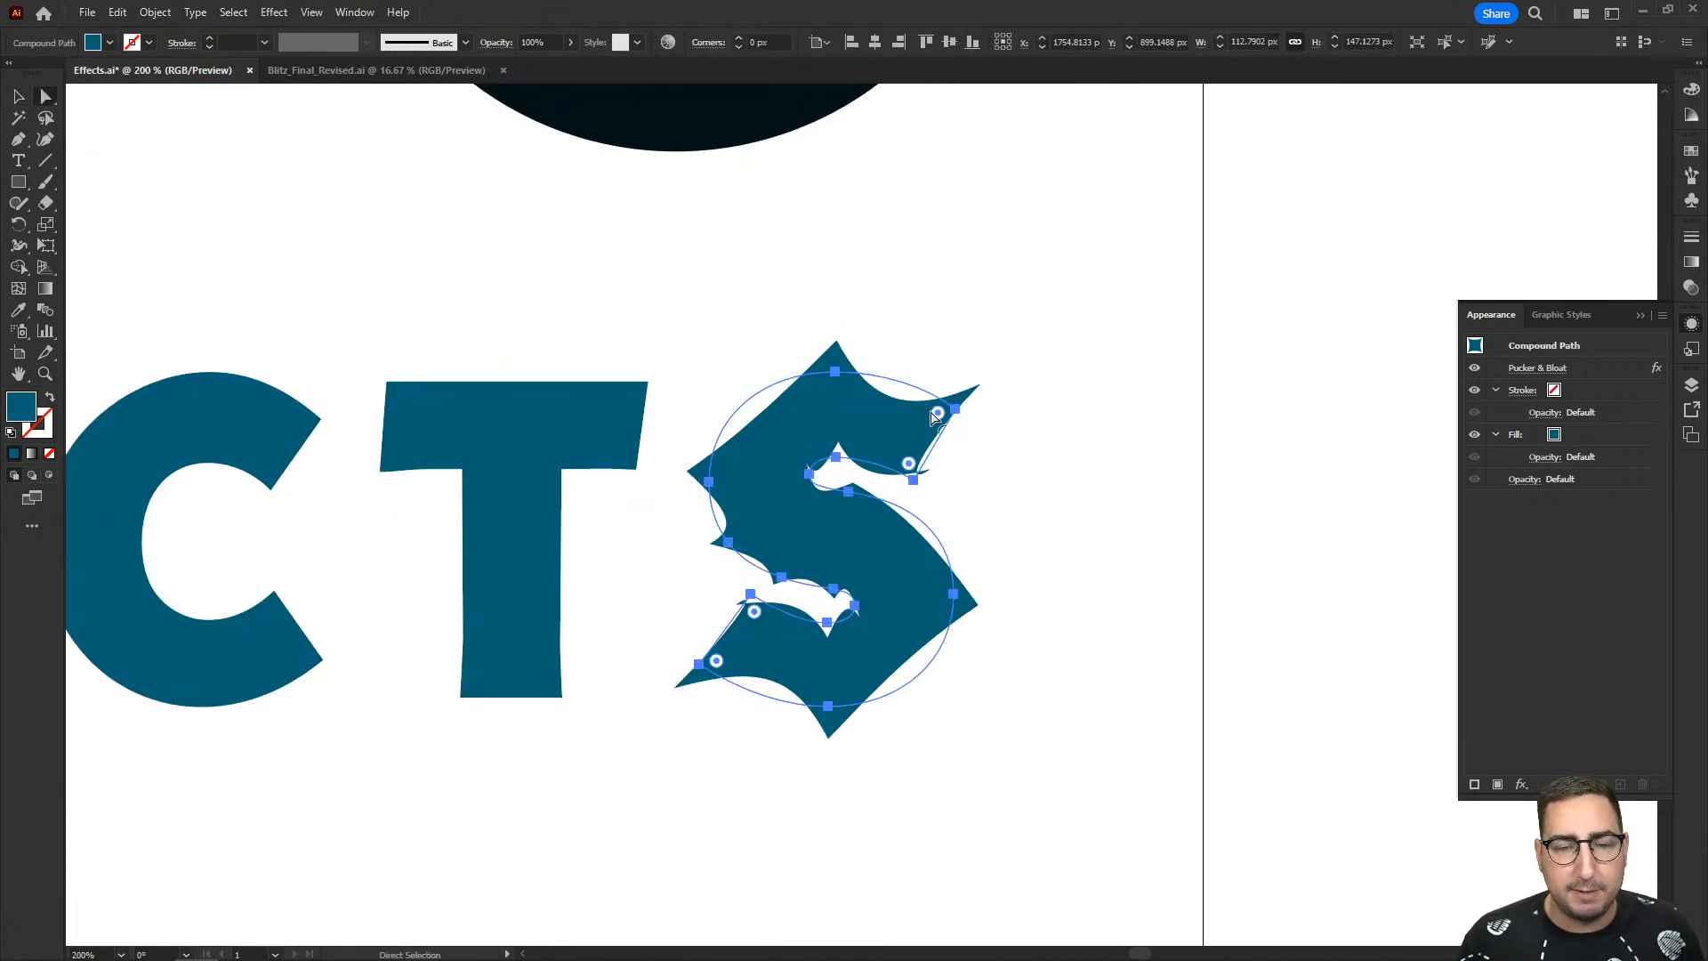
drag(932, 414, 894, 438)
click(1096, 457)
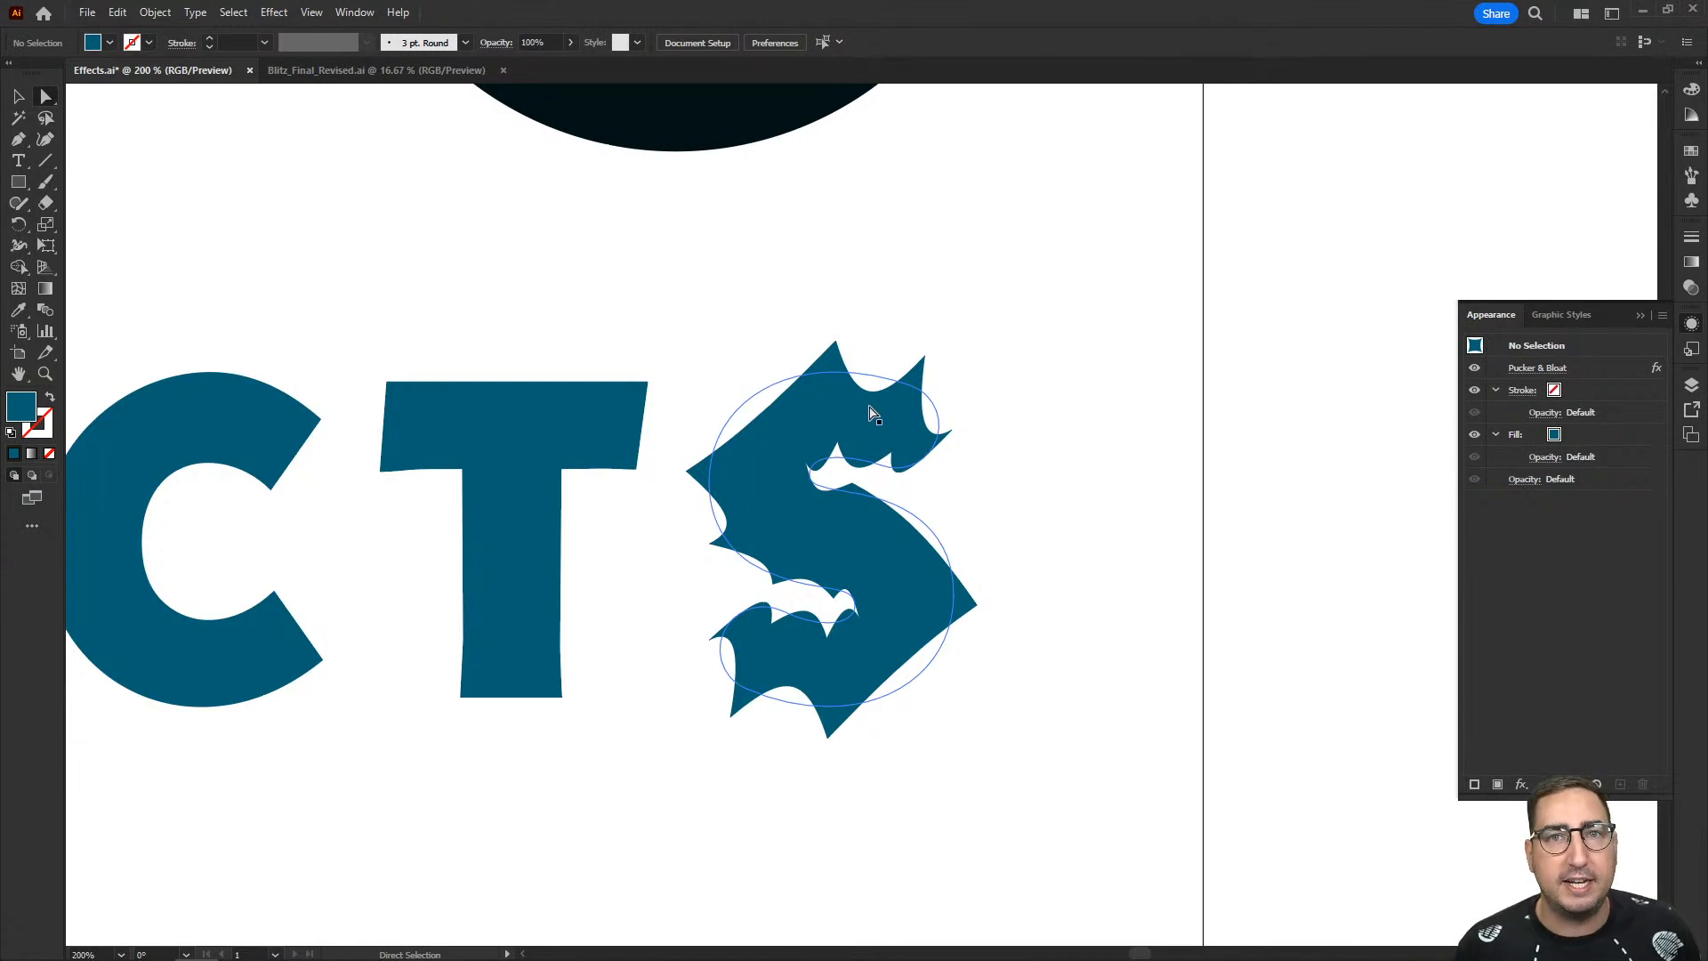
key(v)
click(869, 407)
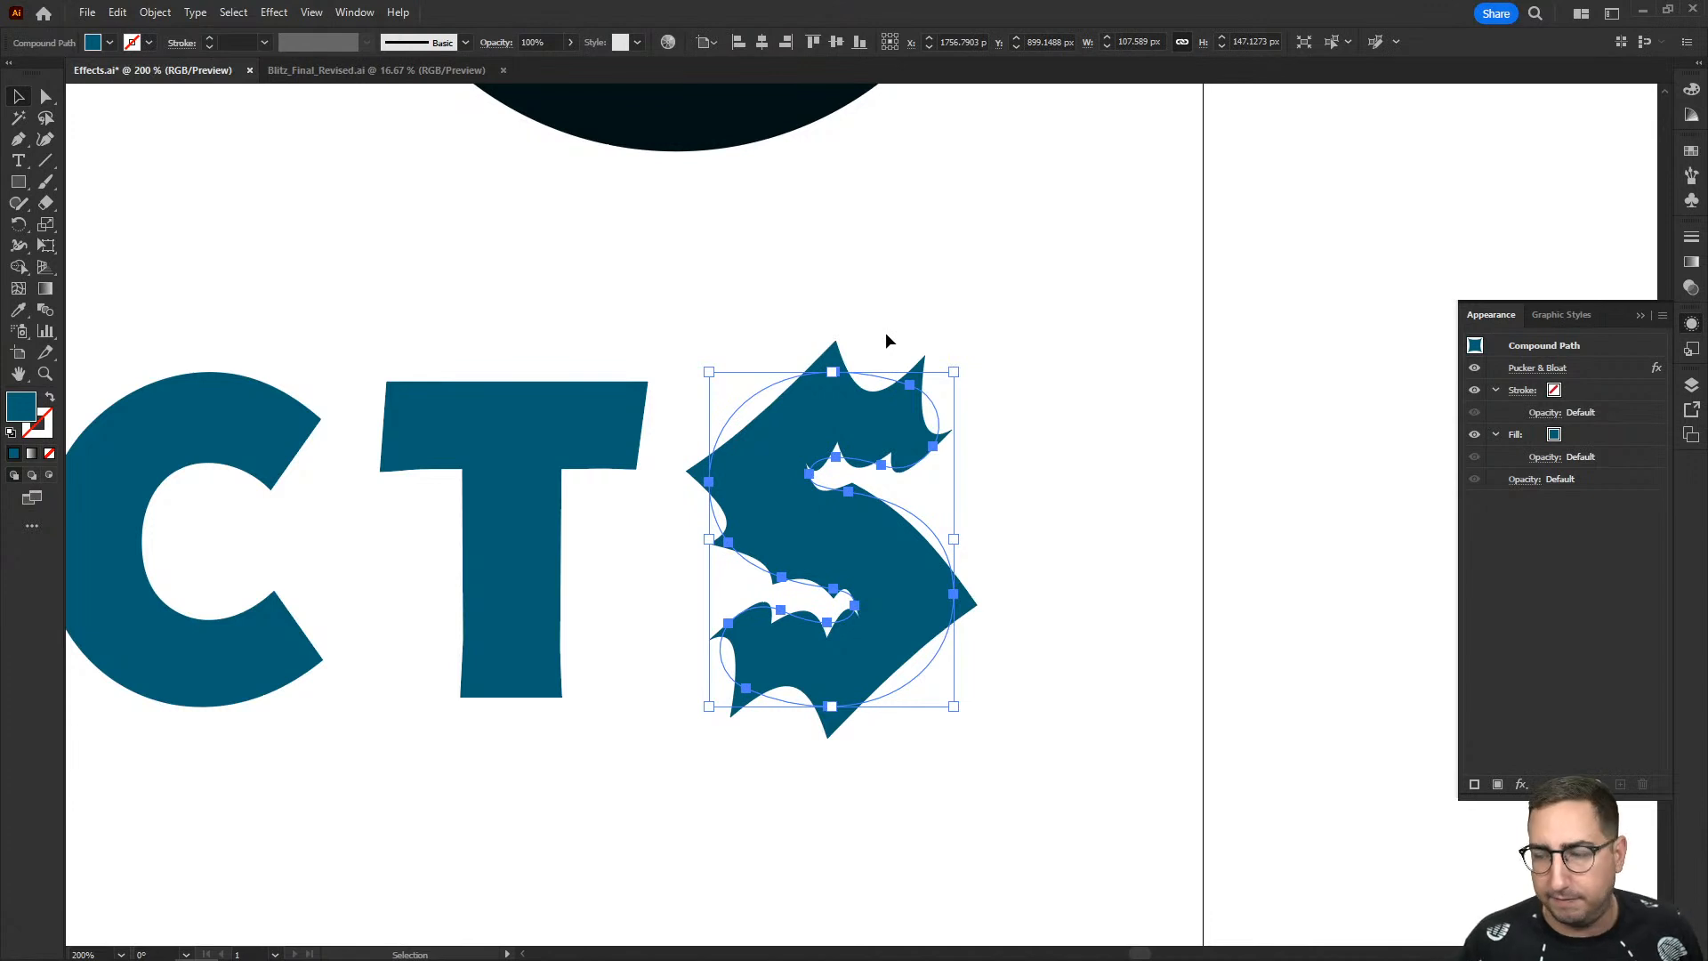
click(506, 214)
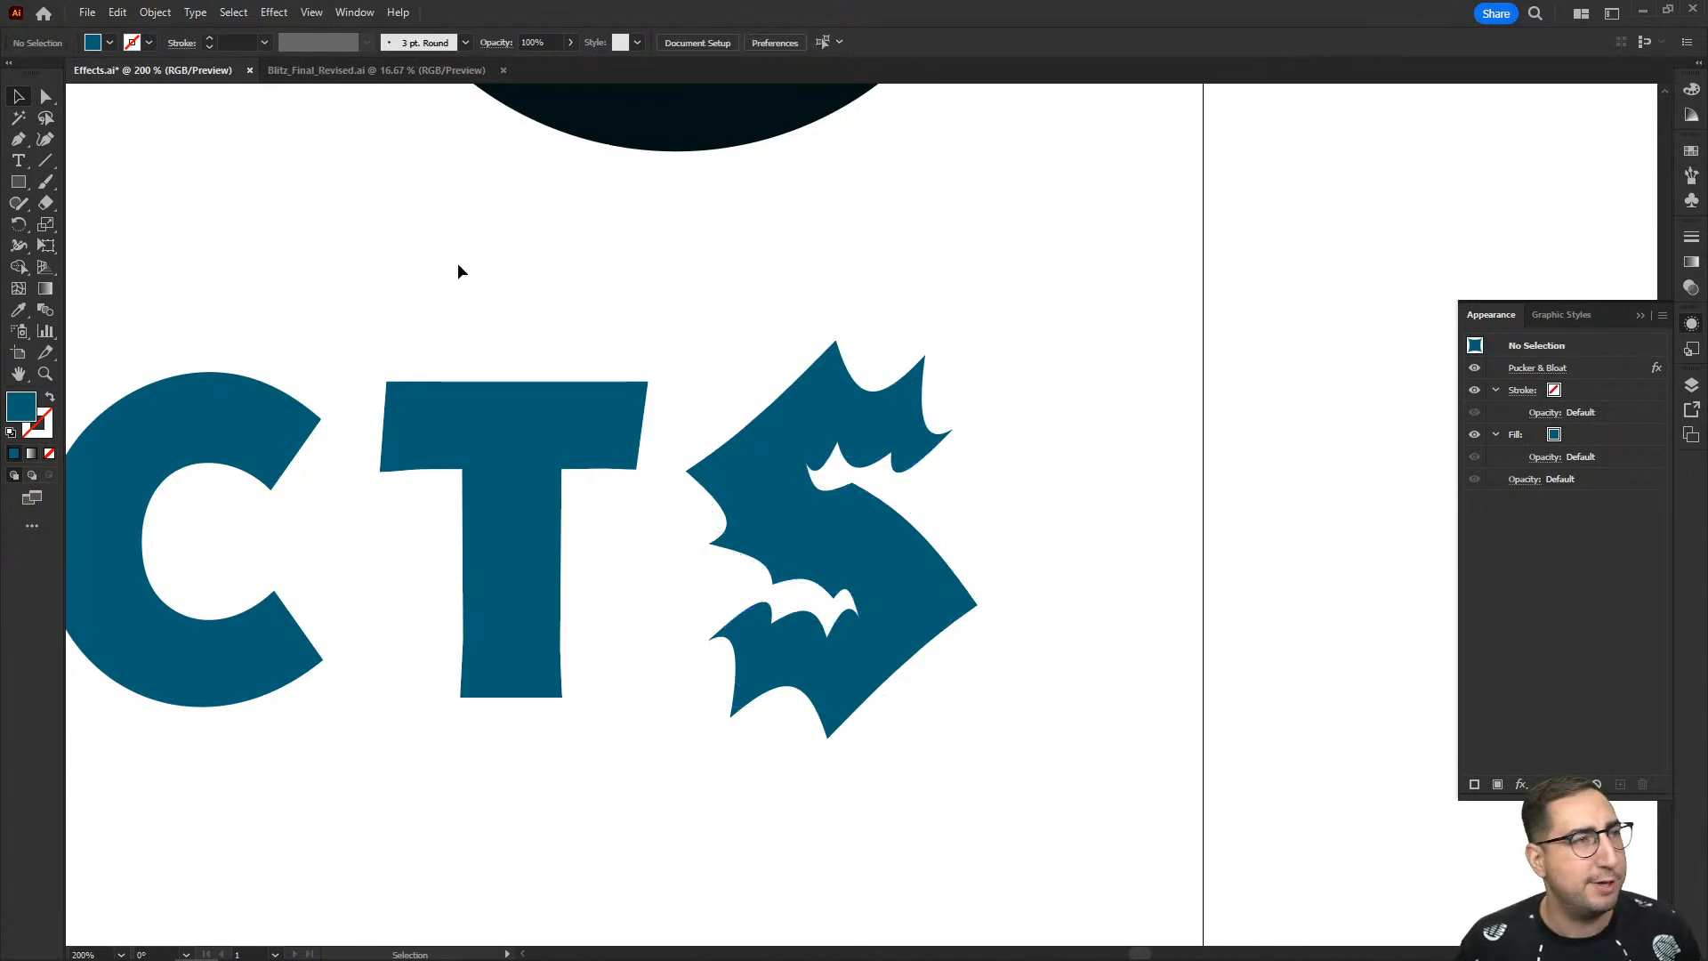
- Select the red circle in the lower row of sample shapes
key(z)
alt+click(610, 342)
alt+click(611, 342)
alt+click(611, 342)
drag(730, 533, 1149, 434)
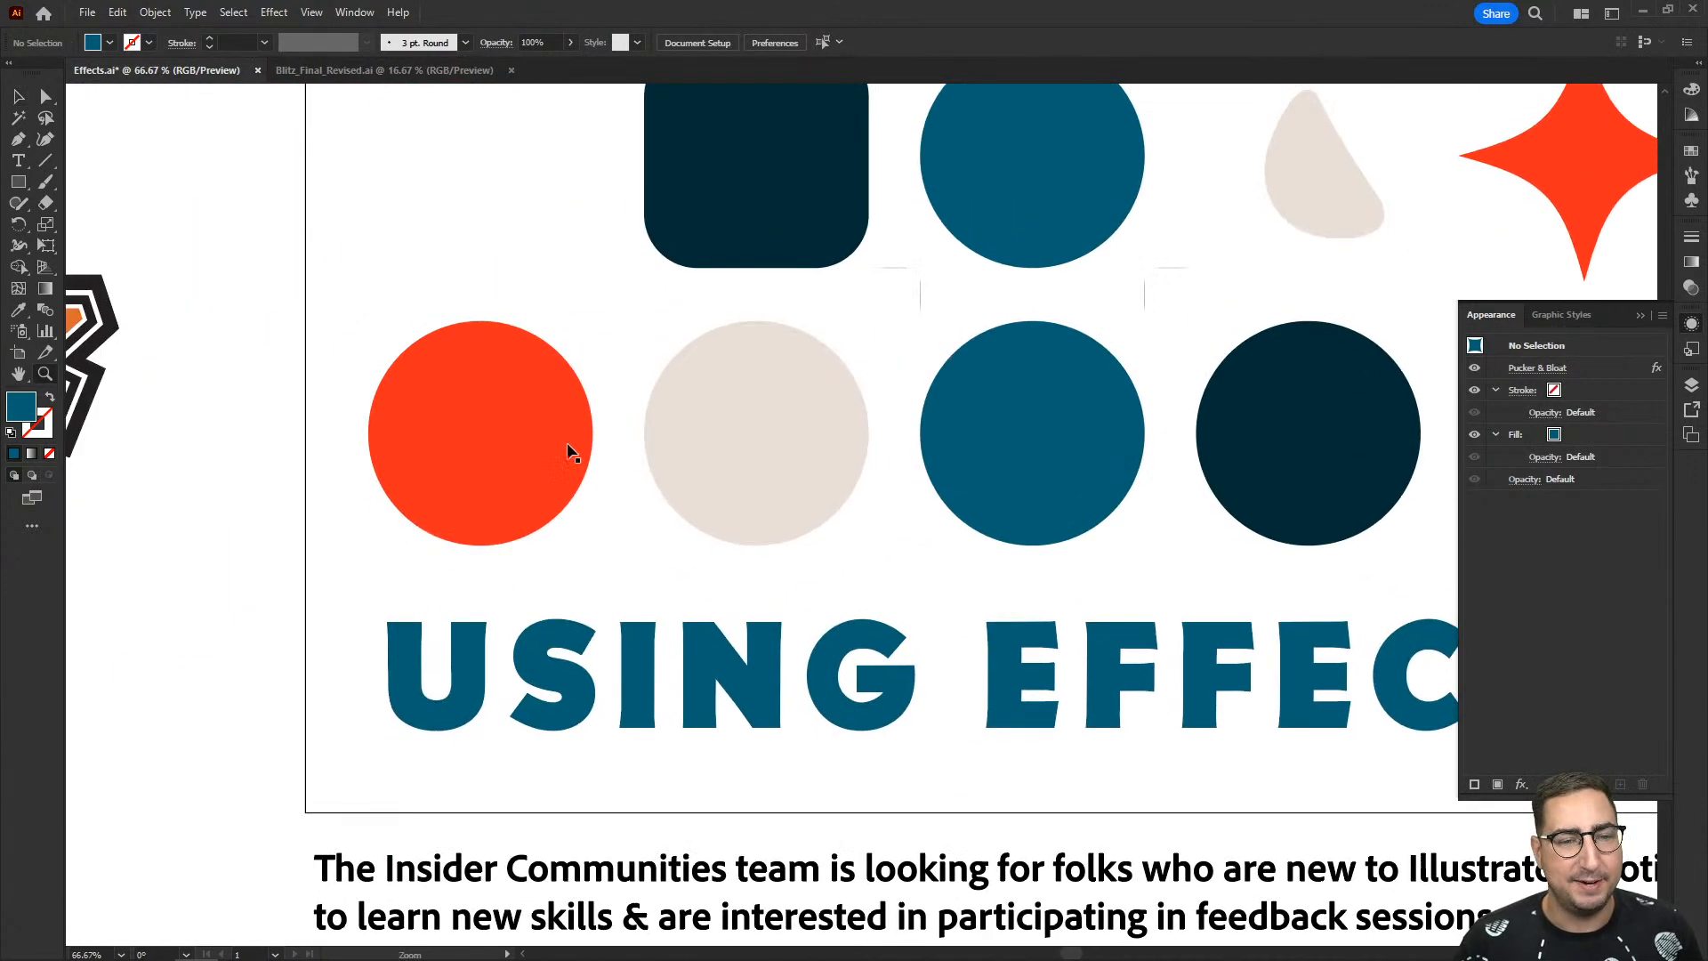
key(v)
click(531, 438)
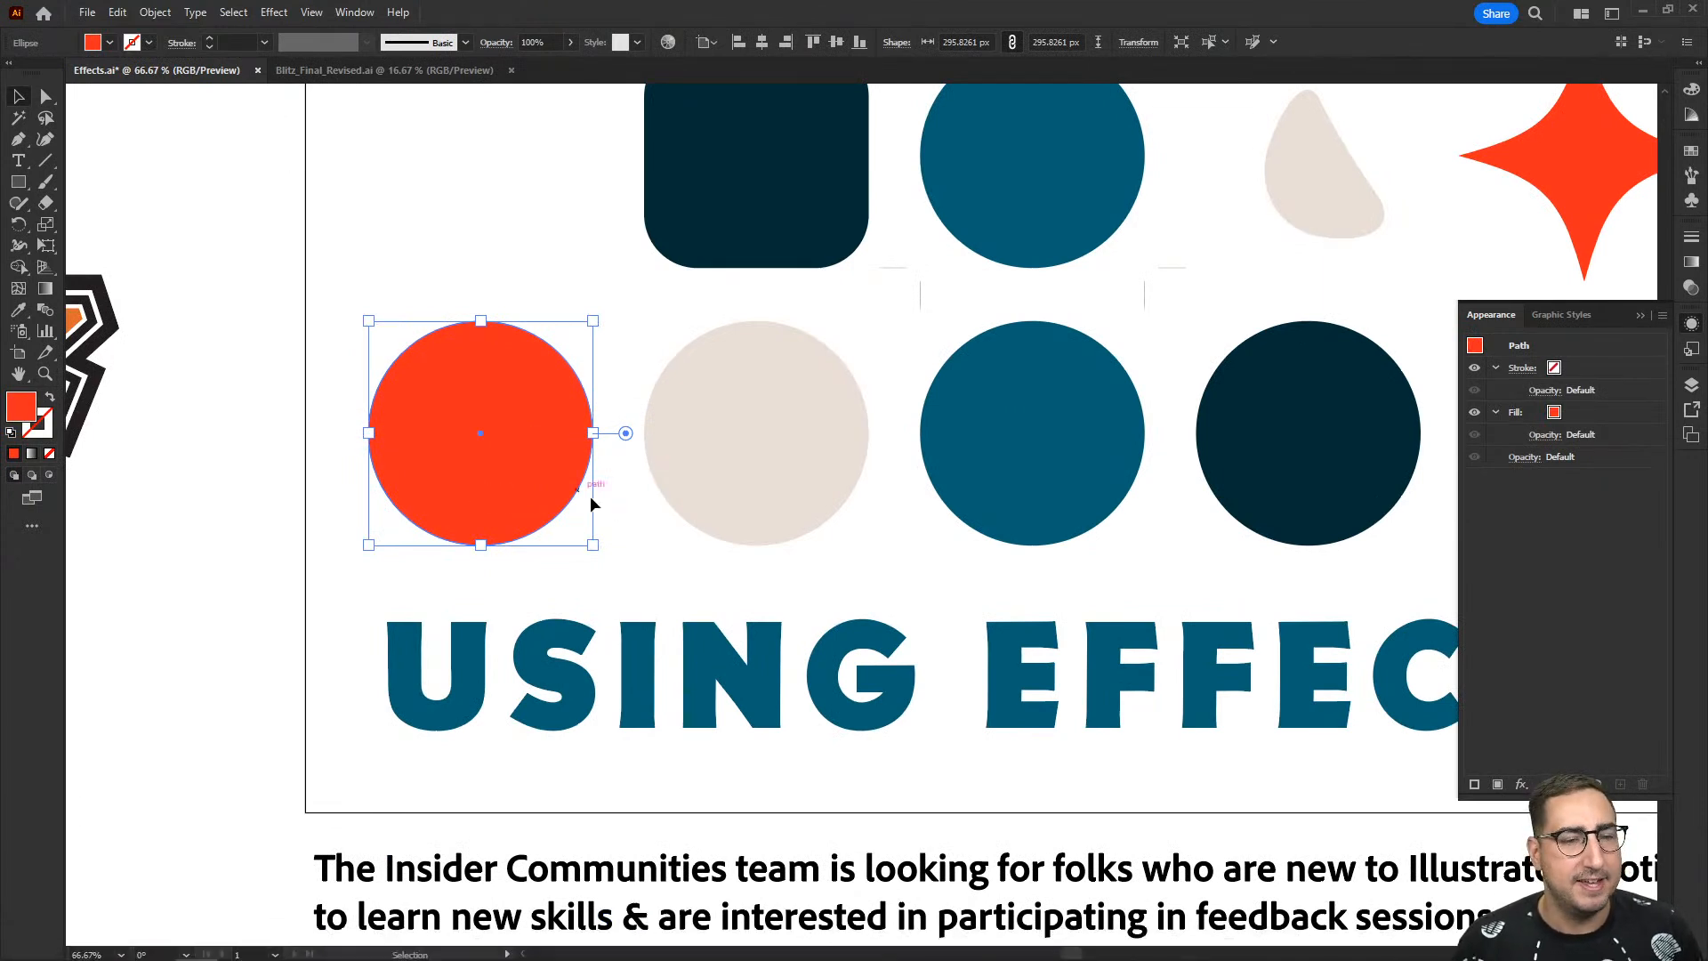
click(274, 13)
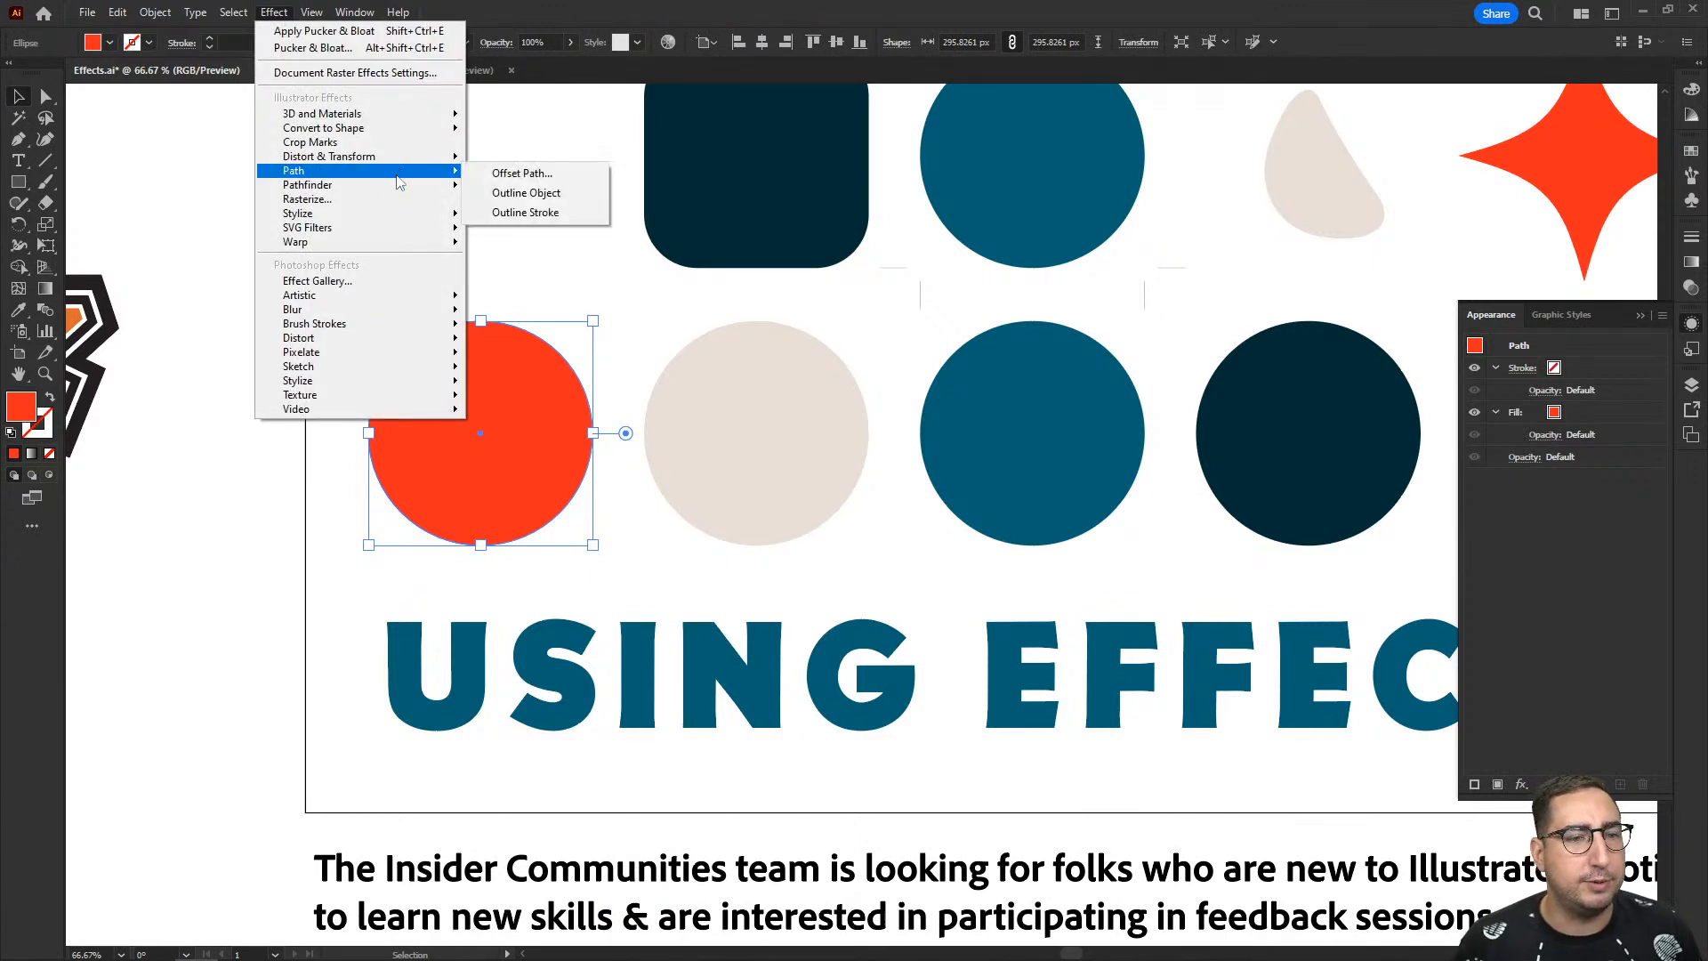
mouse_move(443, 161)
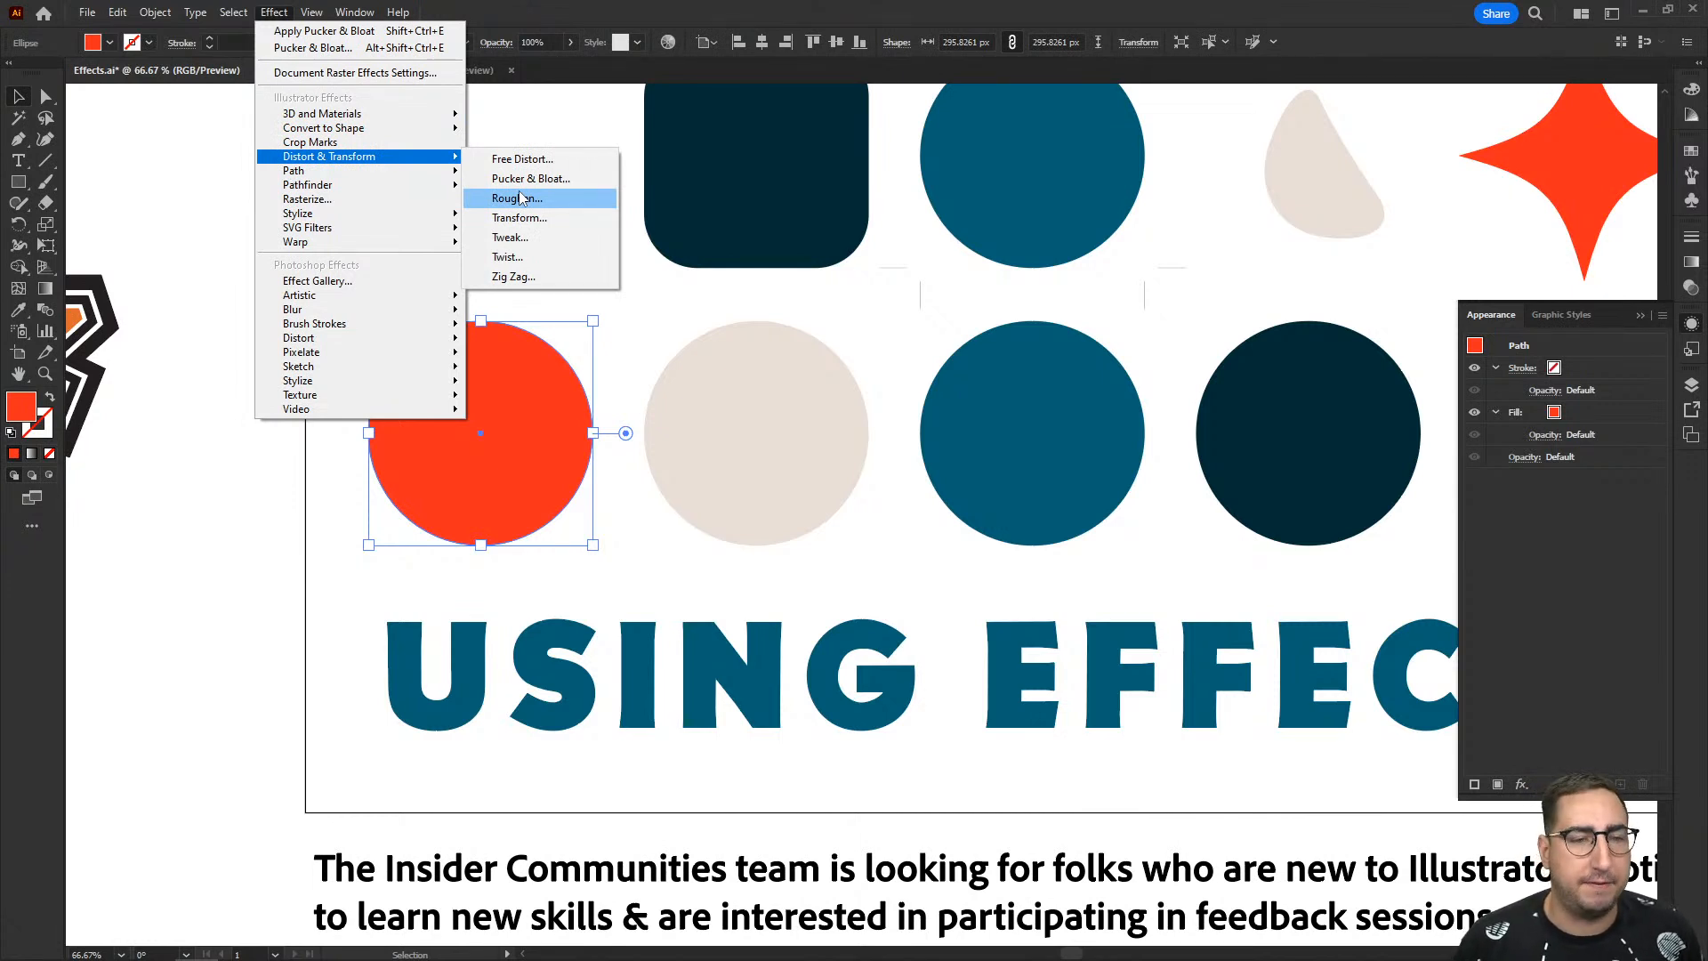
click(654, 326)
- Start a Roughen effect on the lower red circle with its size set to 1%
key(z)
click(599, 347)
click(824, 496)
click(824, 496)
drag(825, 492, 783, 167)
key(v)
click(659, 312)
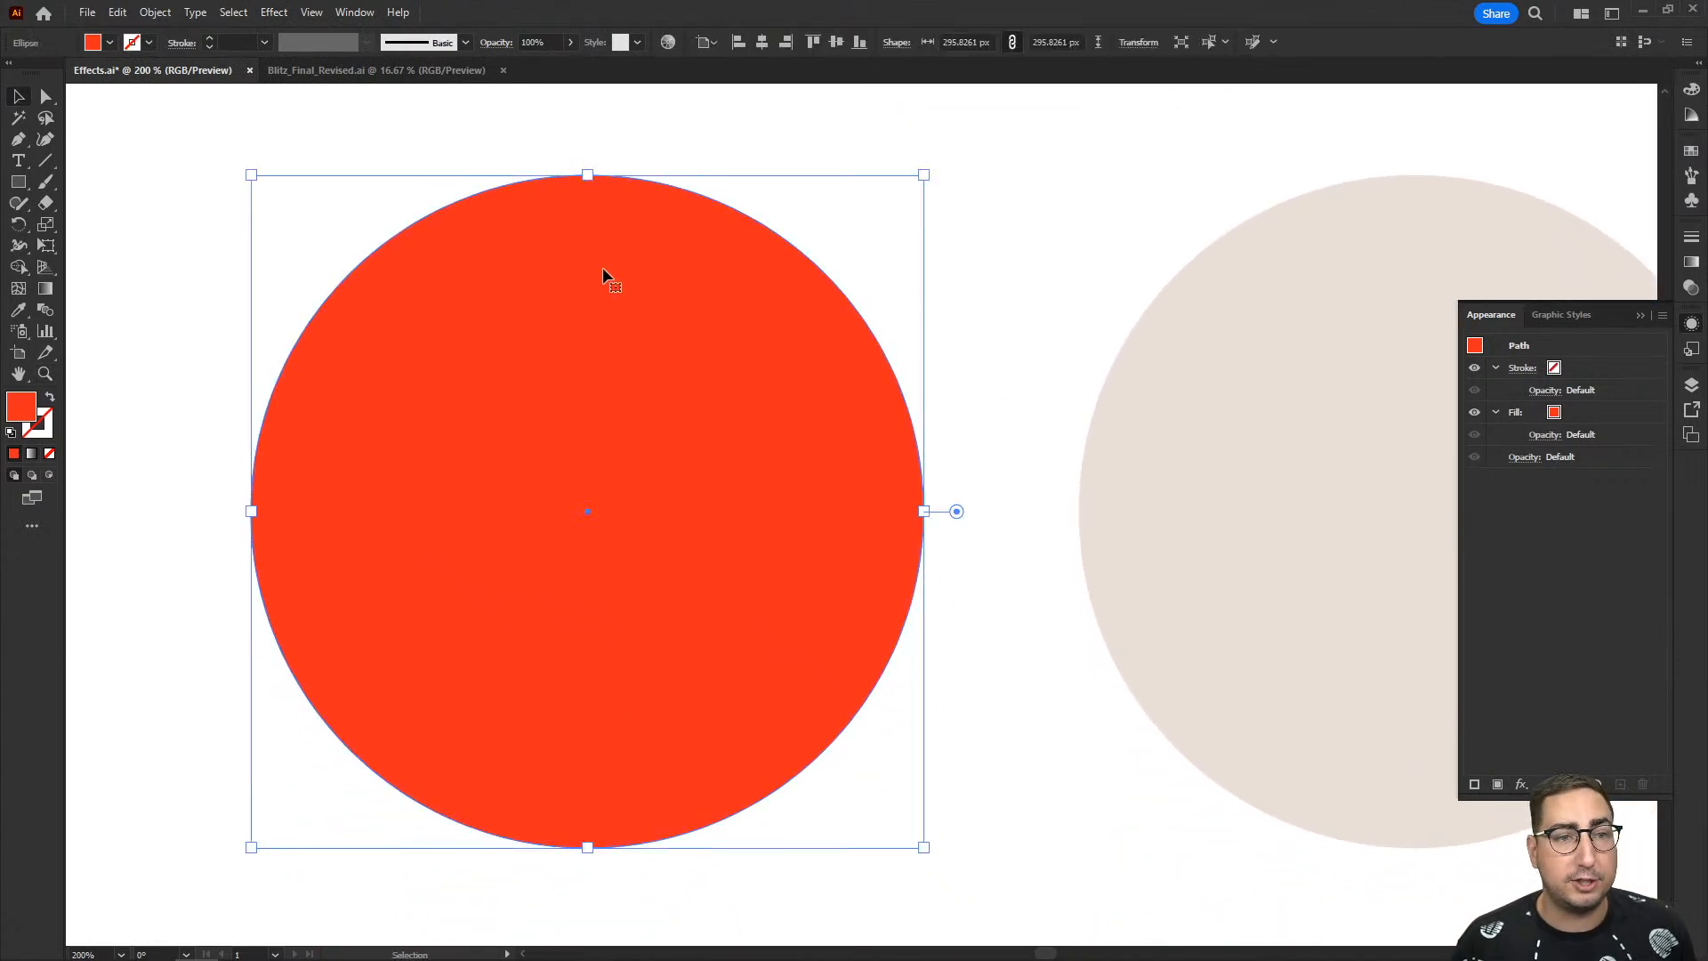
click(274, 12)
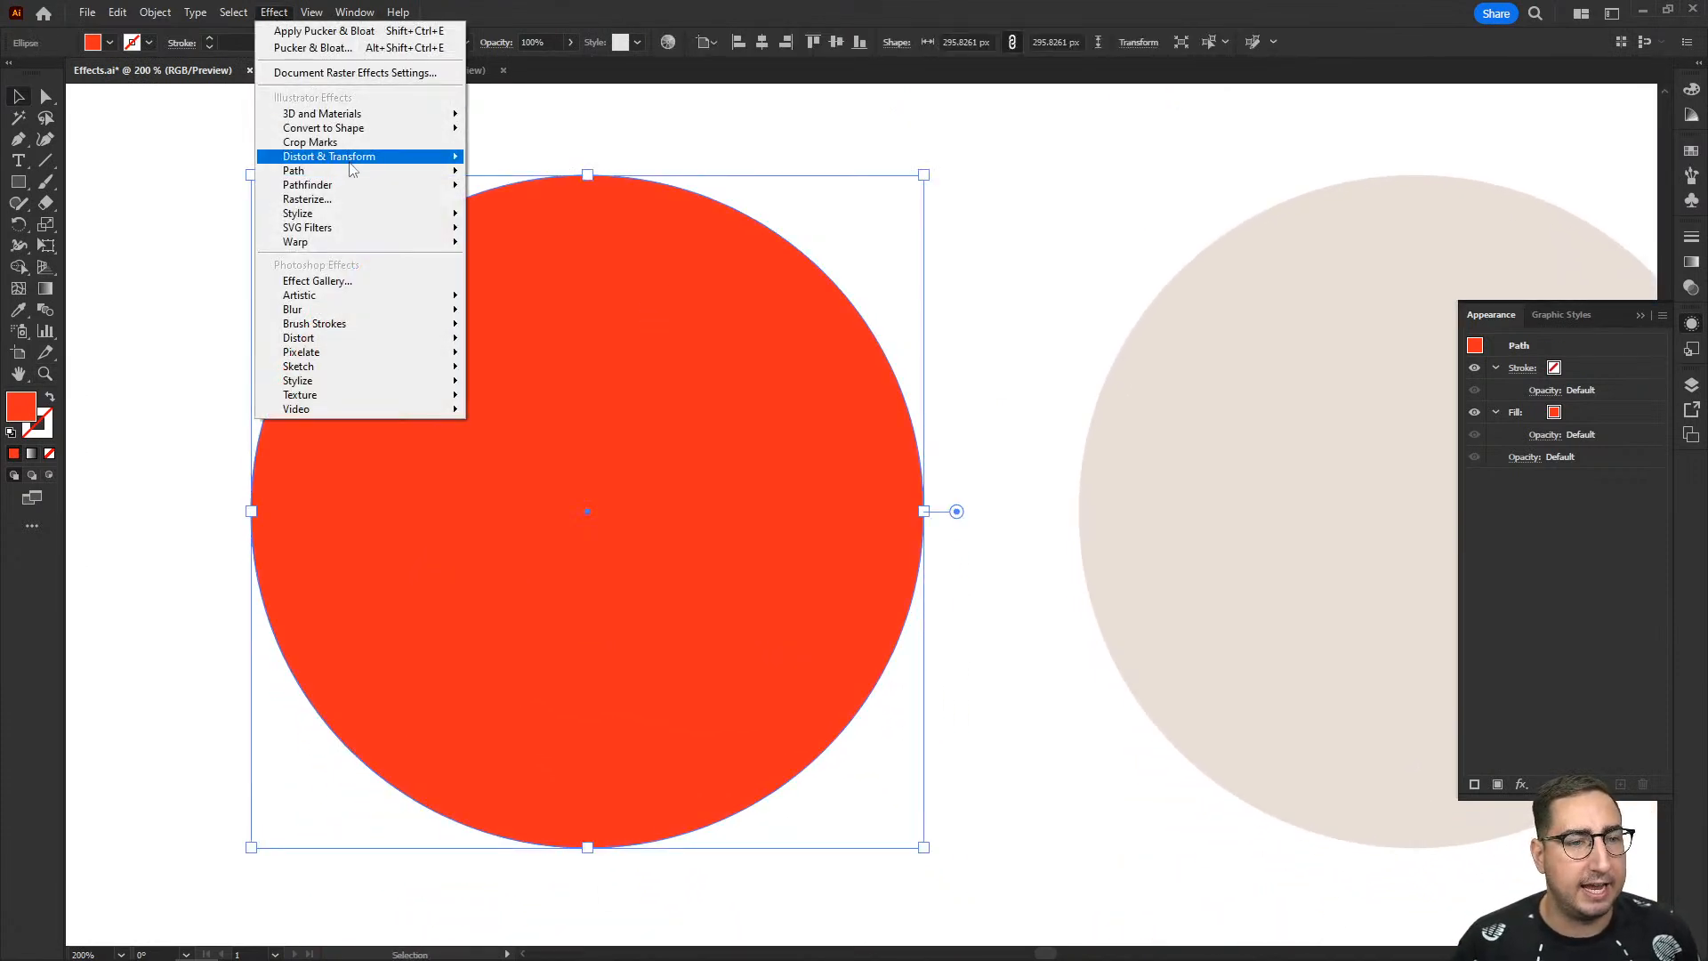
mouse_move(356, 169)
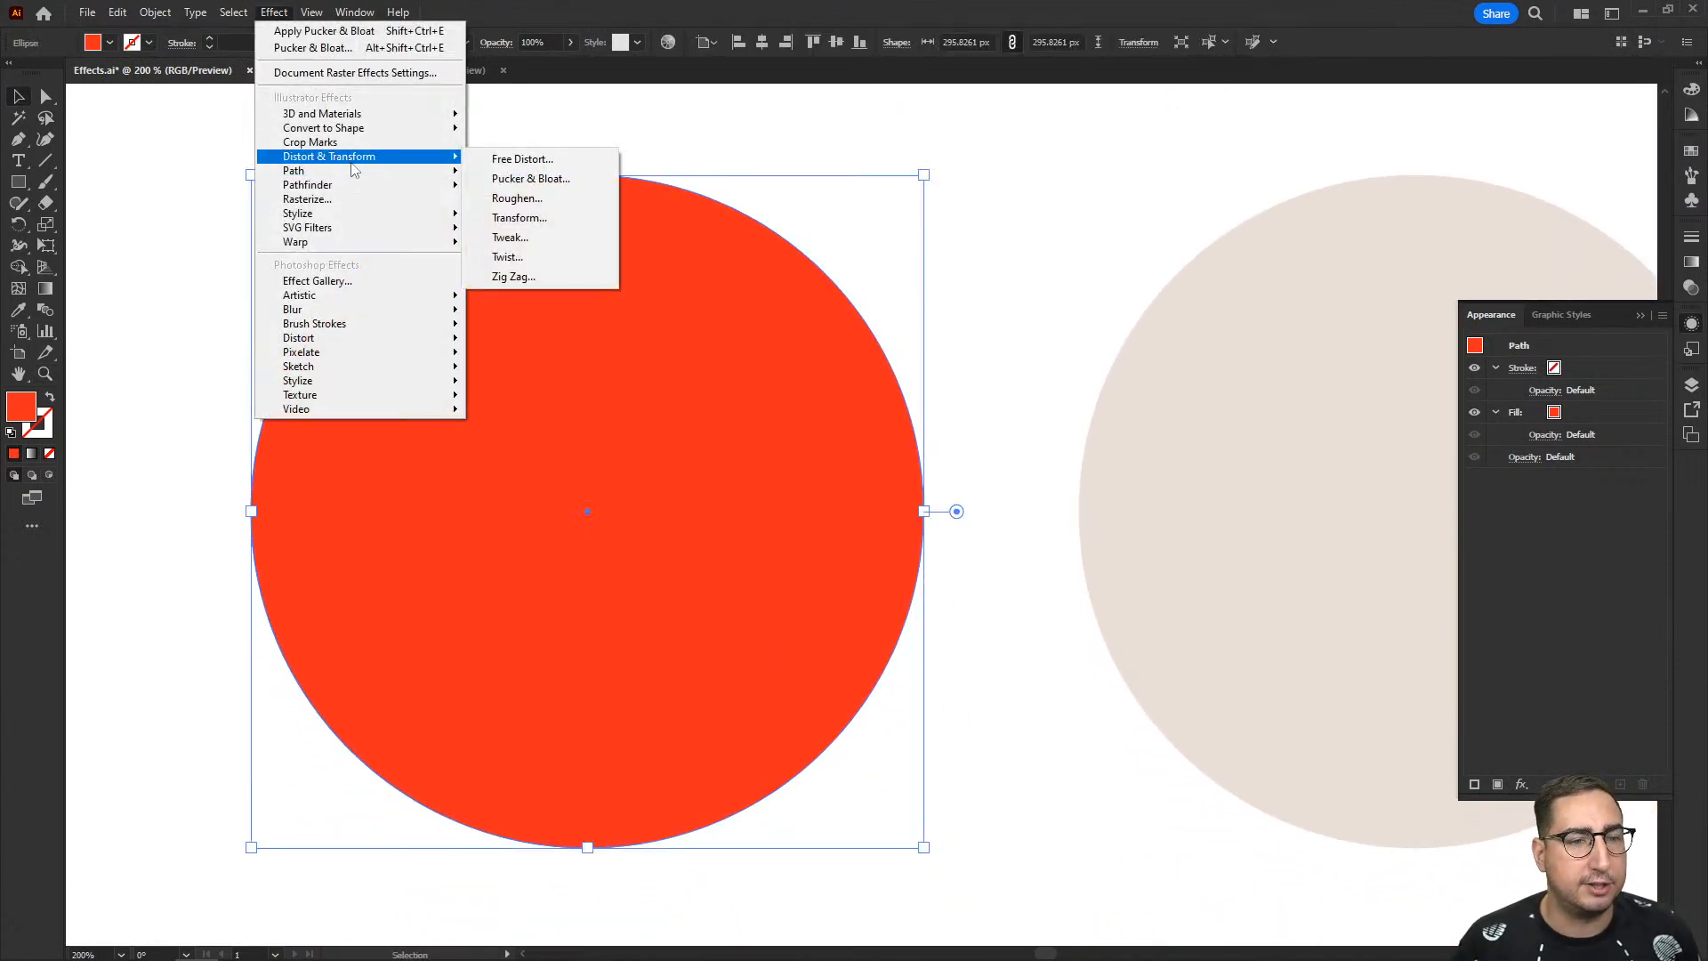
click(541, 198)
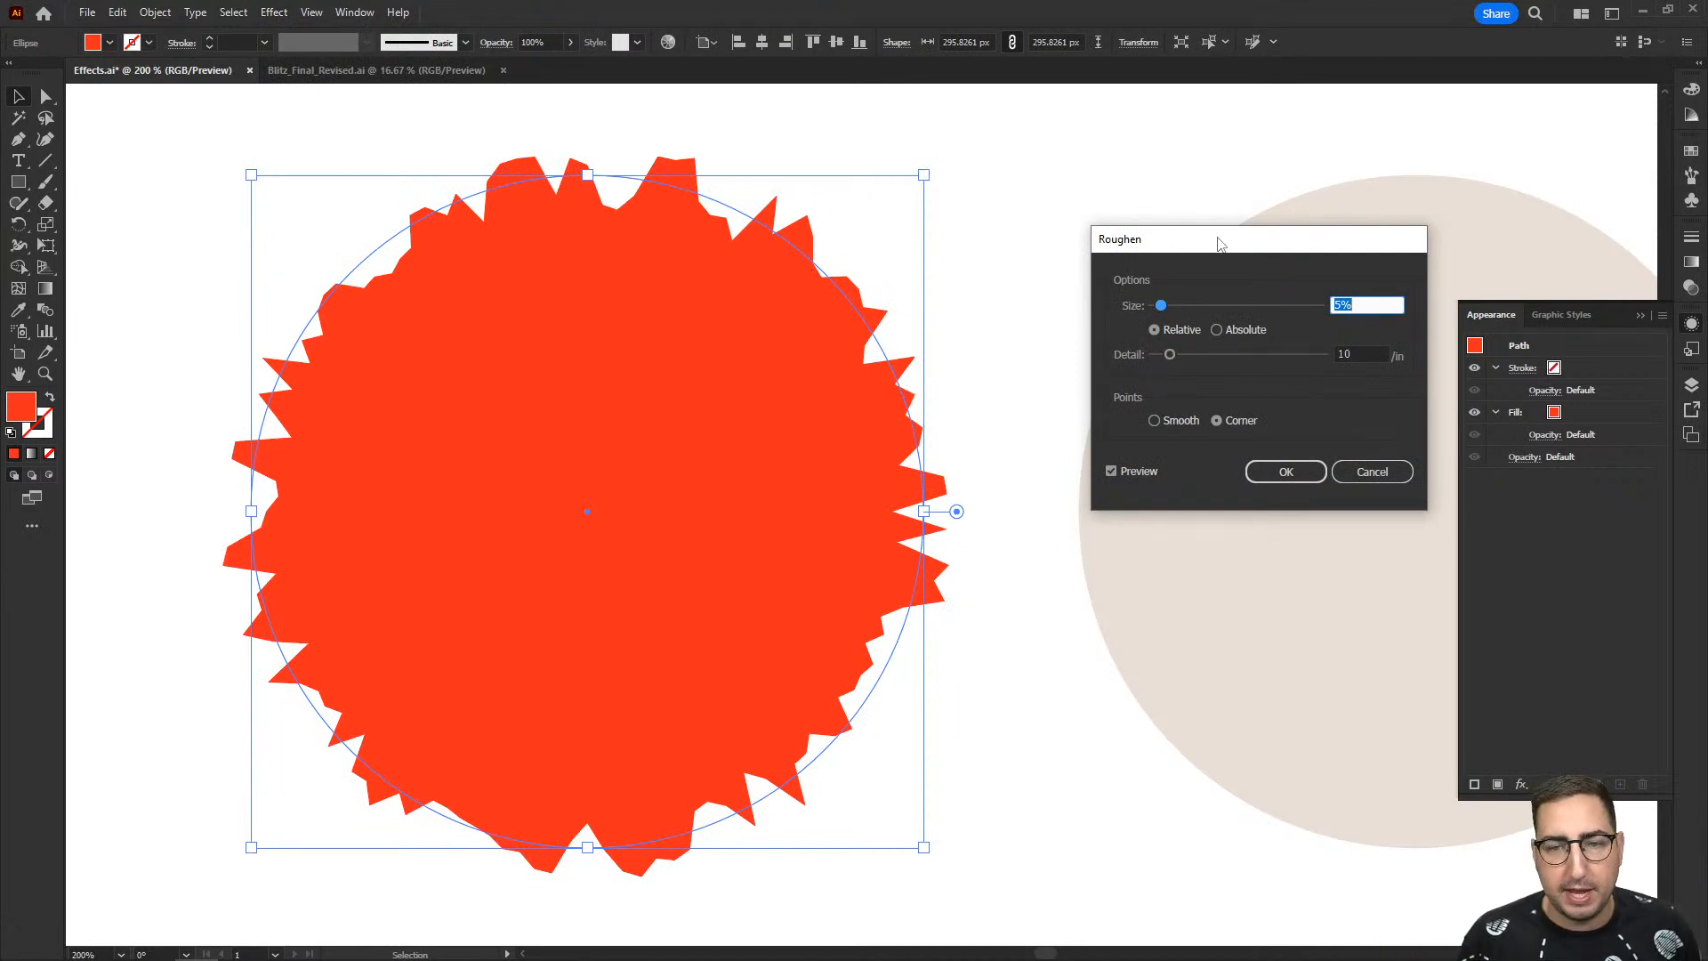
drag(1221, 242, 1119, 182)
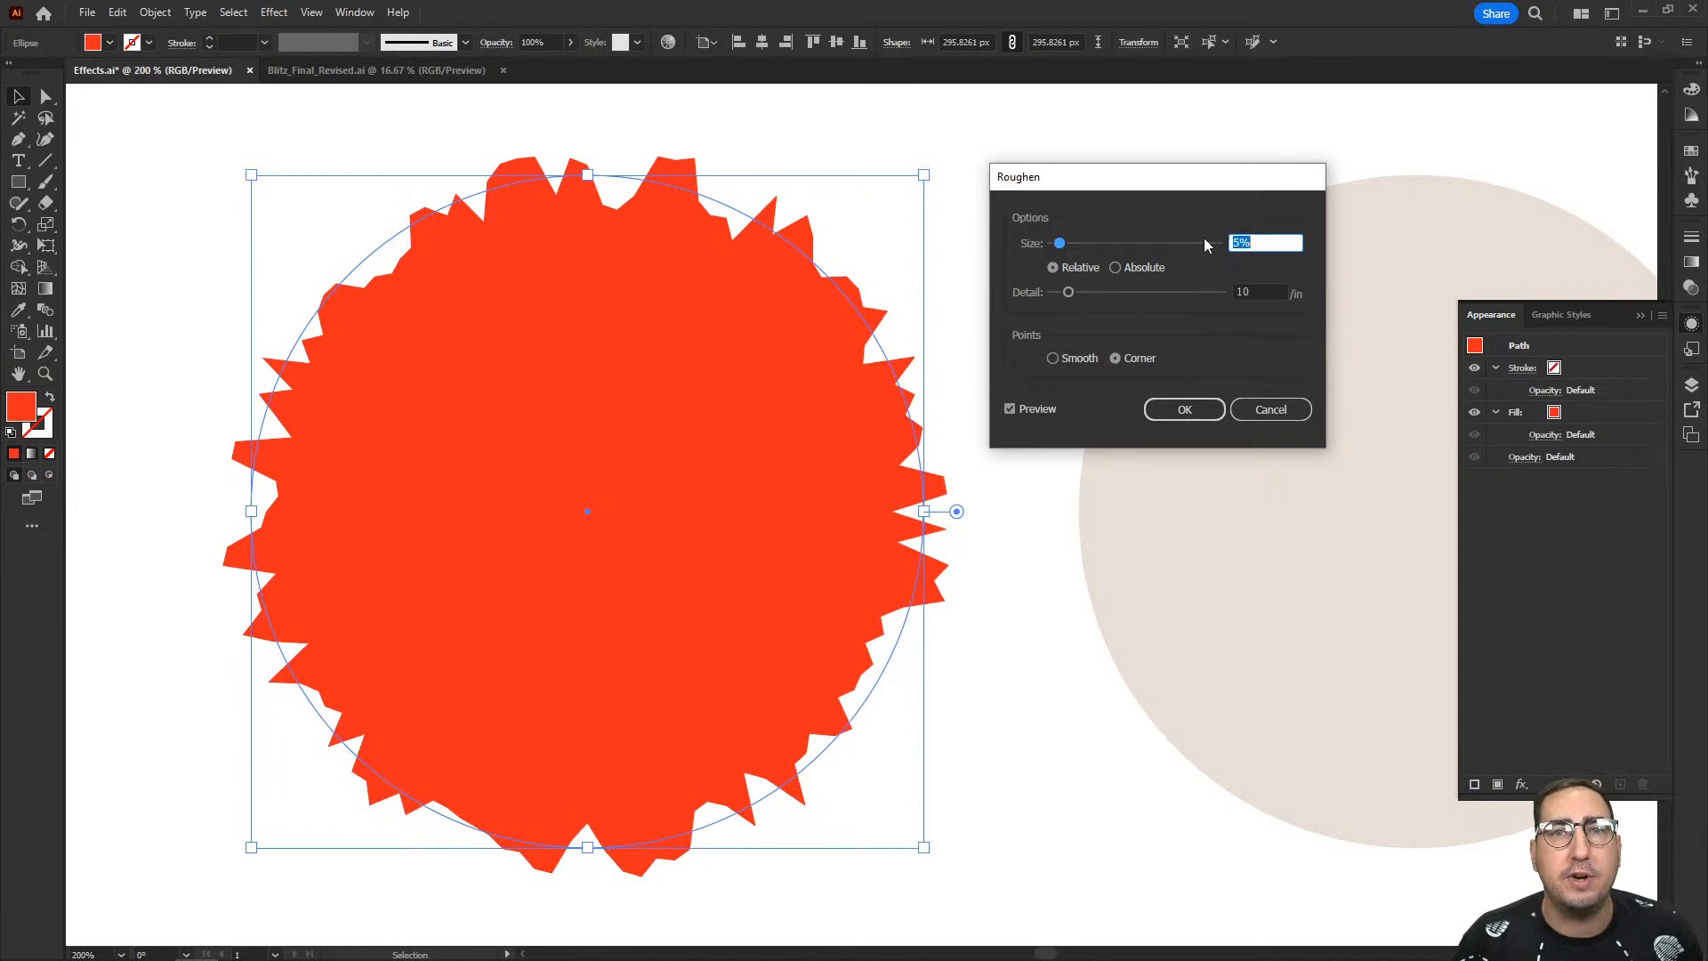
text(1)
key(Tab)
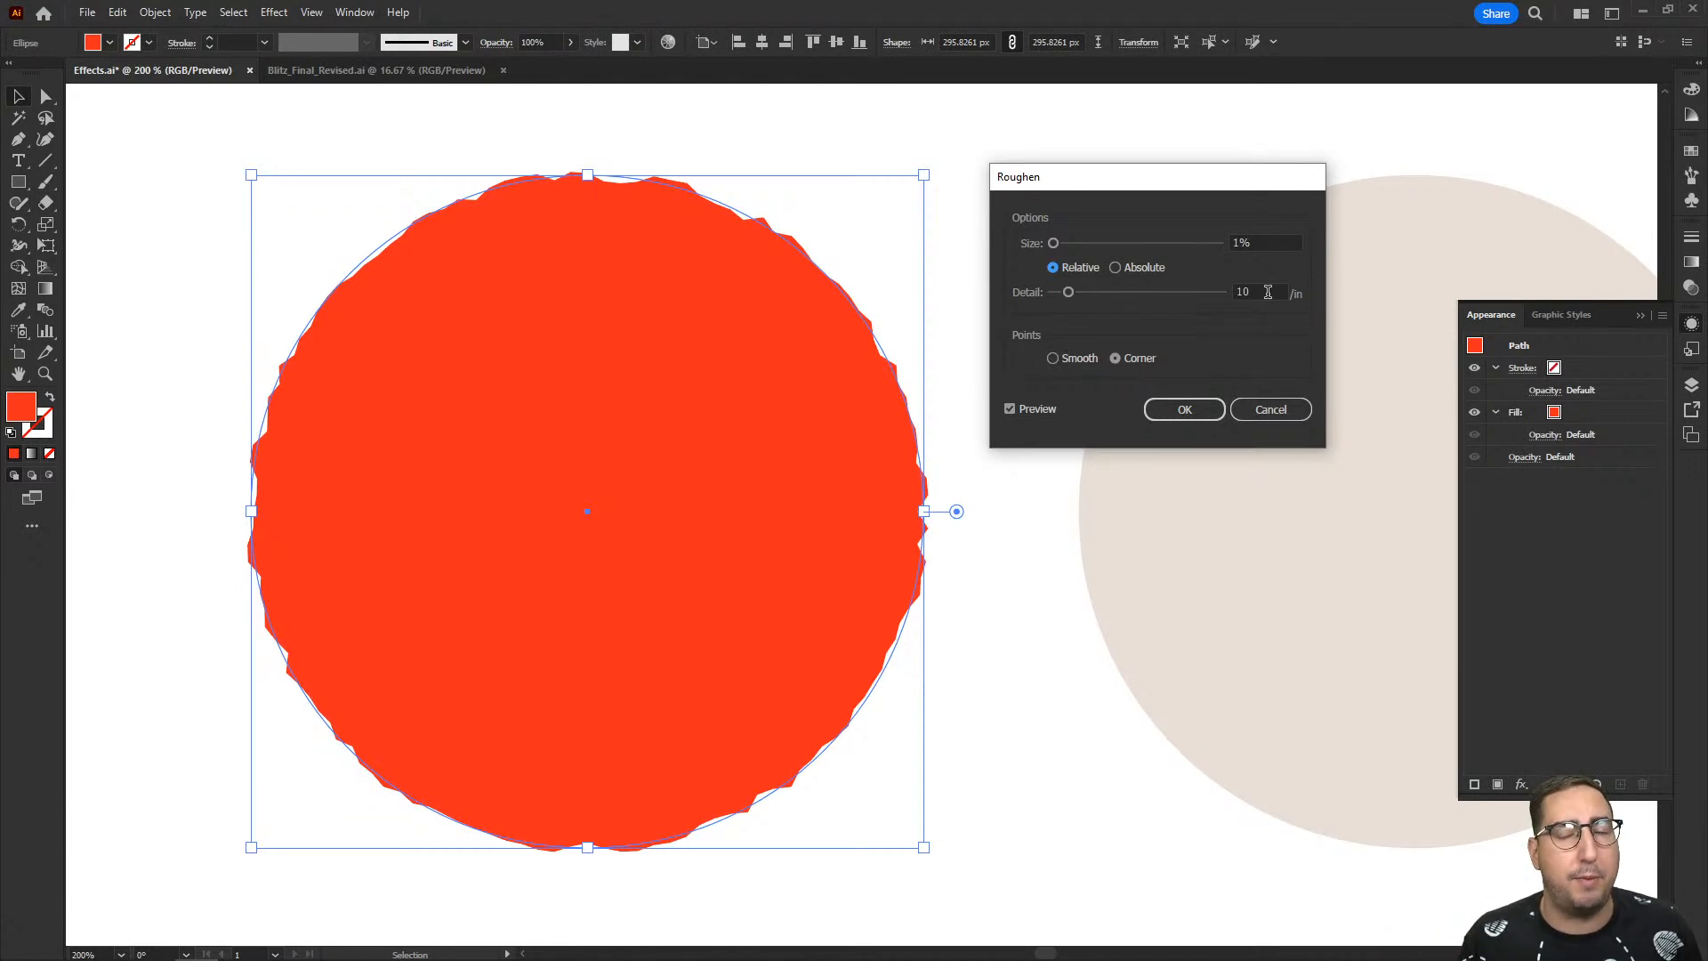
- Try a Roughen detail of 2 per inch, and set the detail to 20 per inch
drag(1268, 292, 1228, 297)
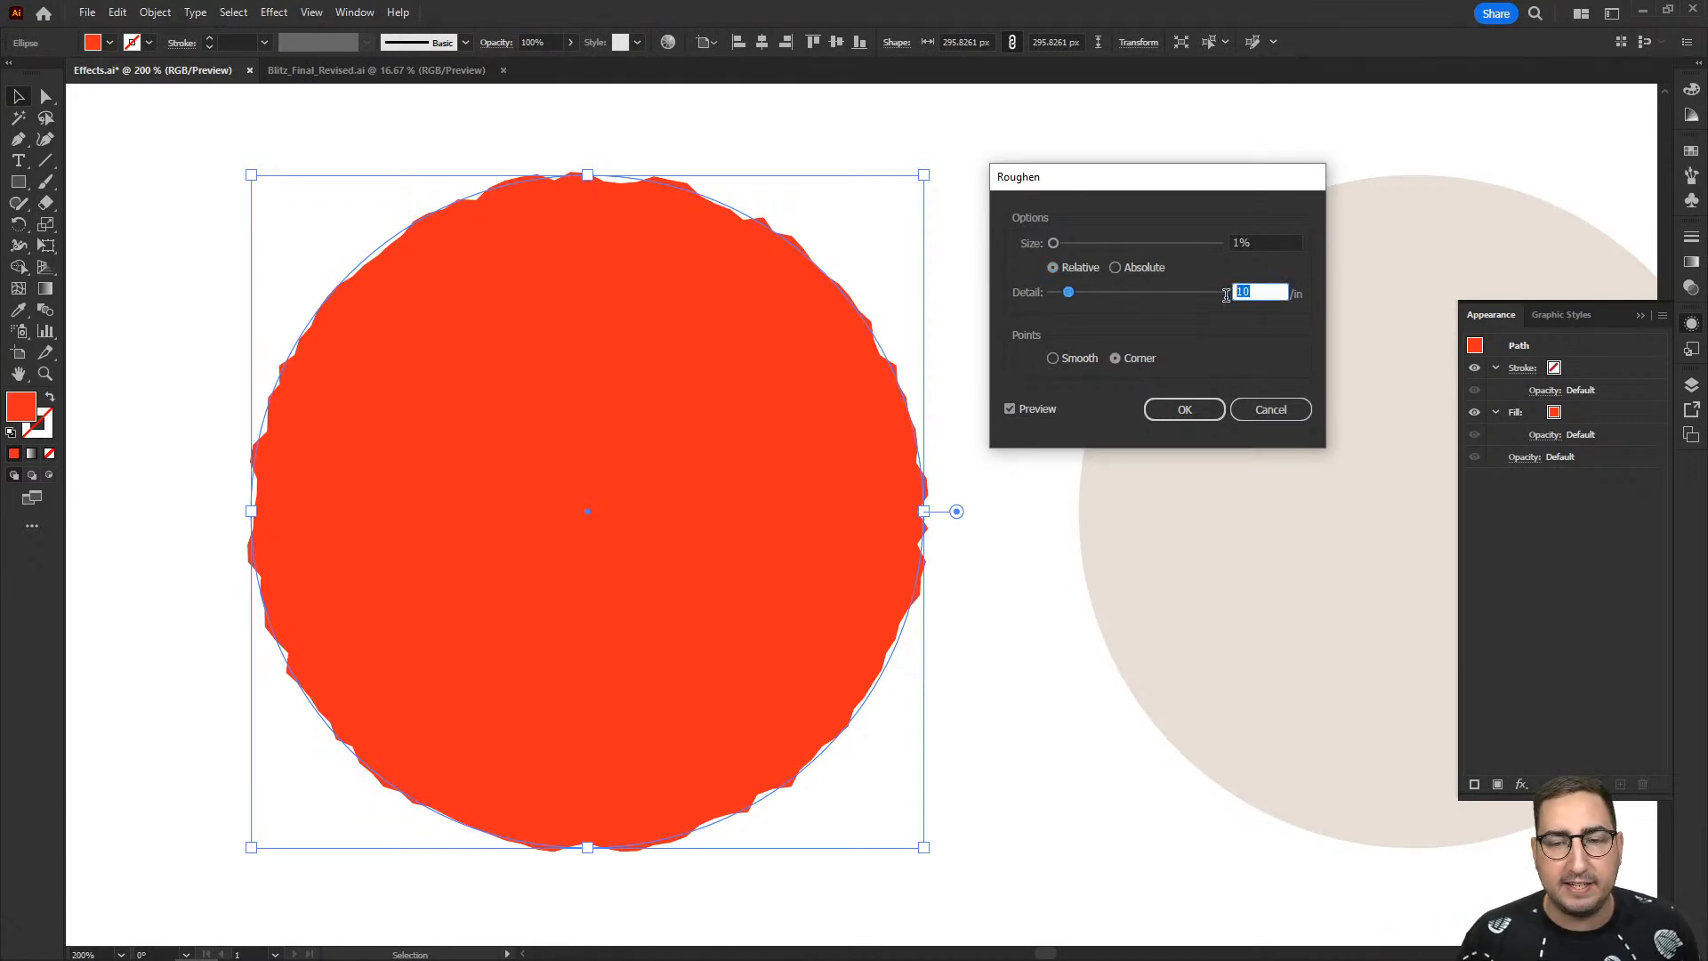
text(2)
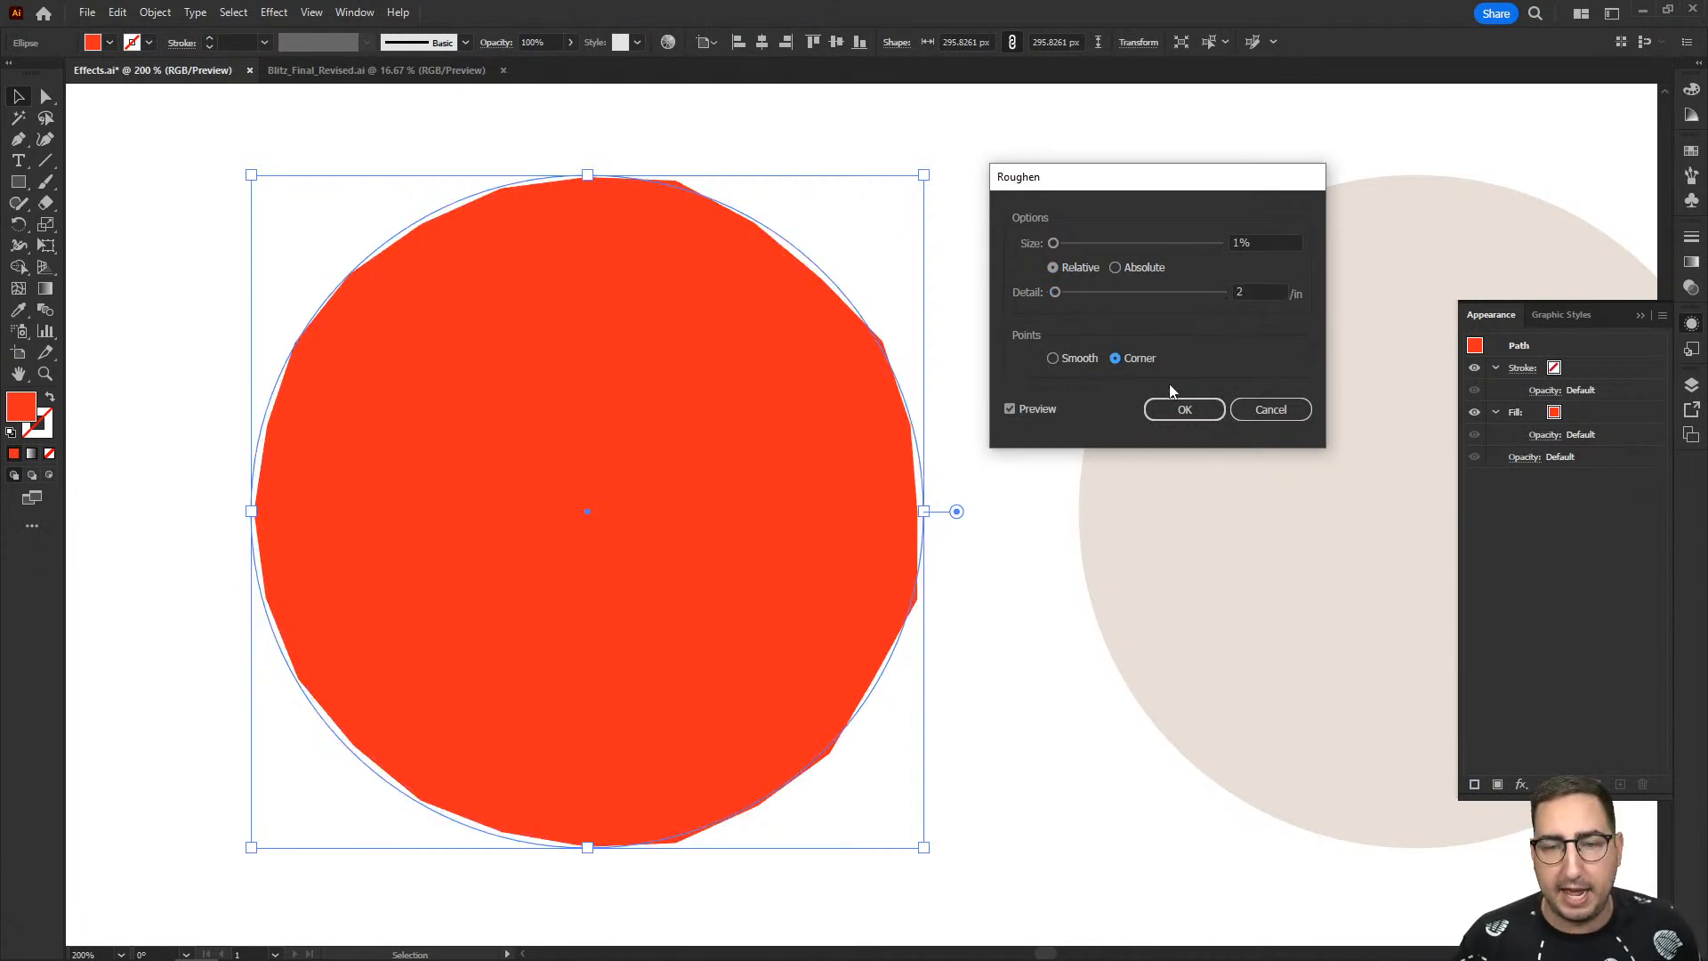
drag(1247, 291, 1228, 299)
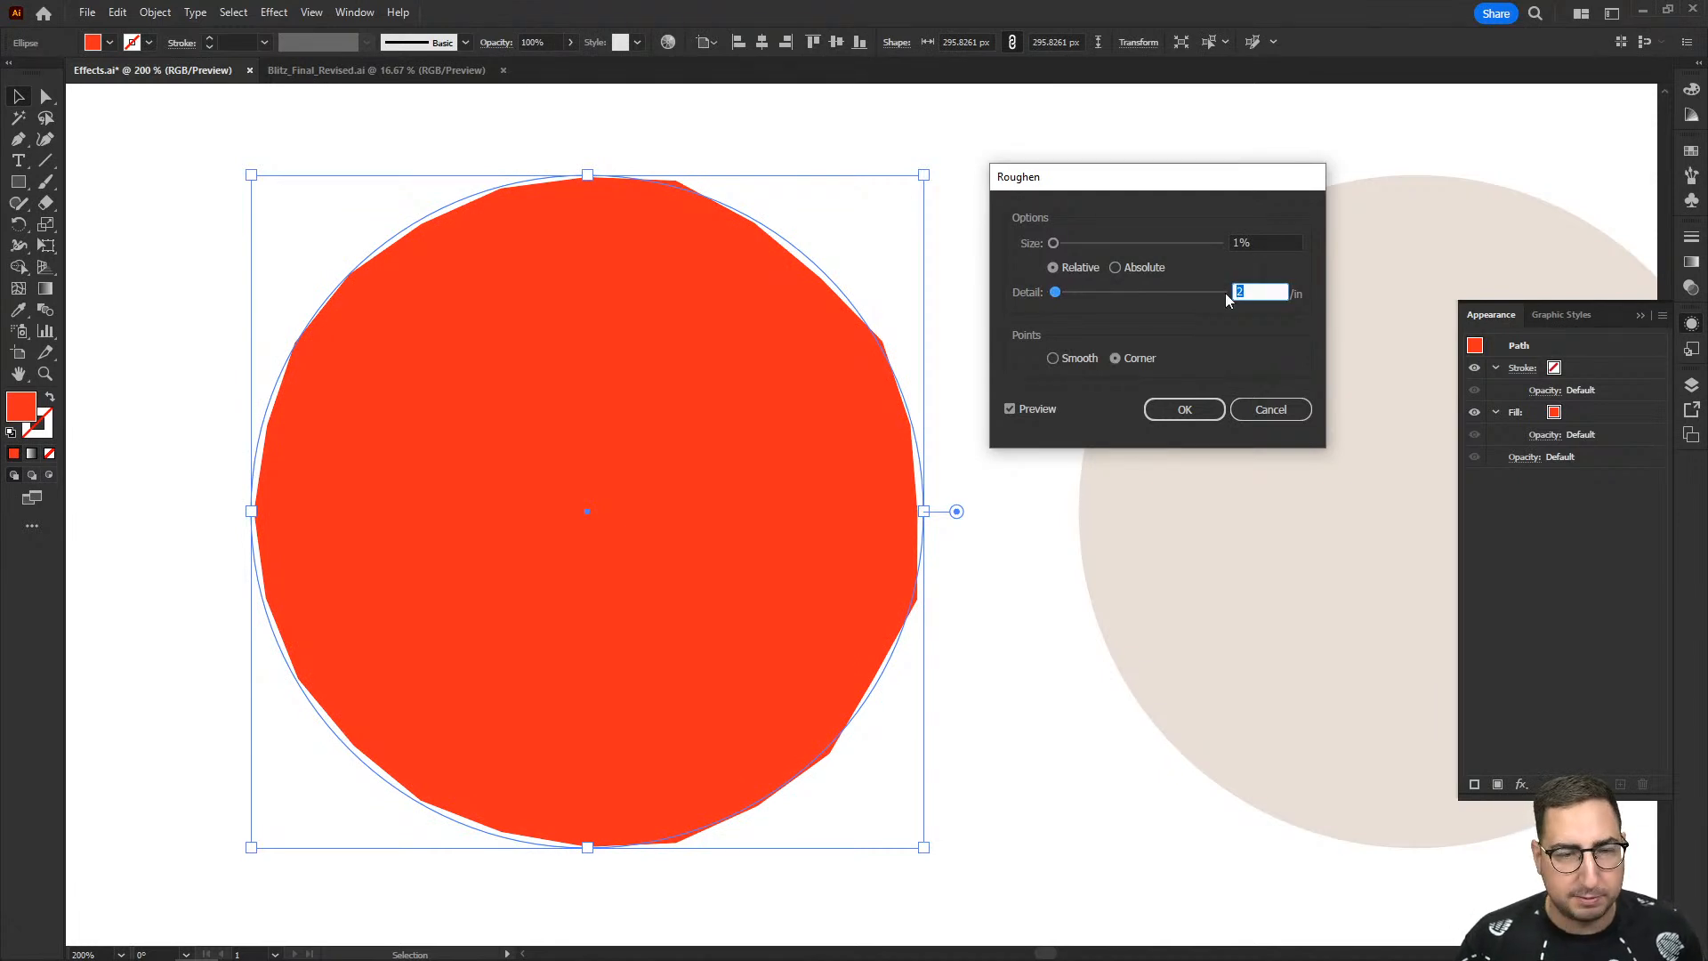
text(20)
key(Tab)
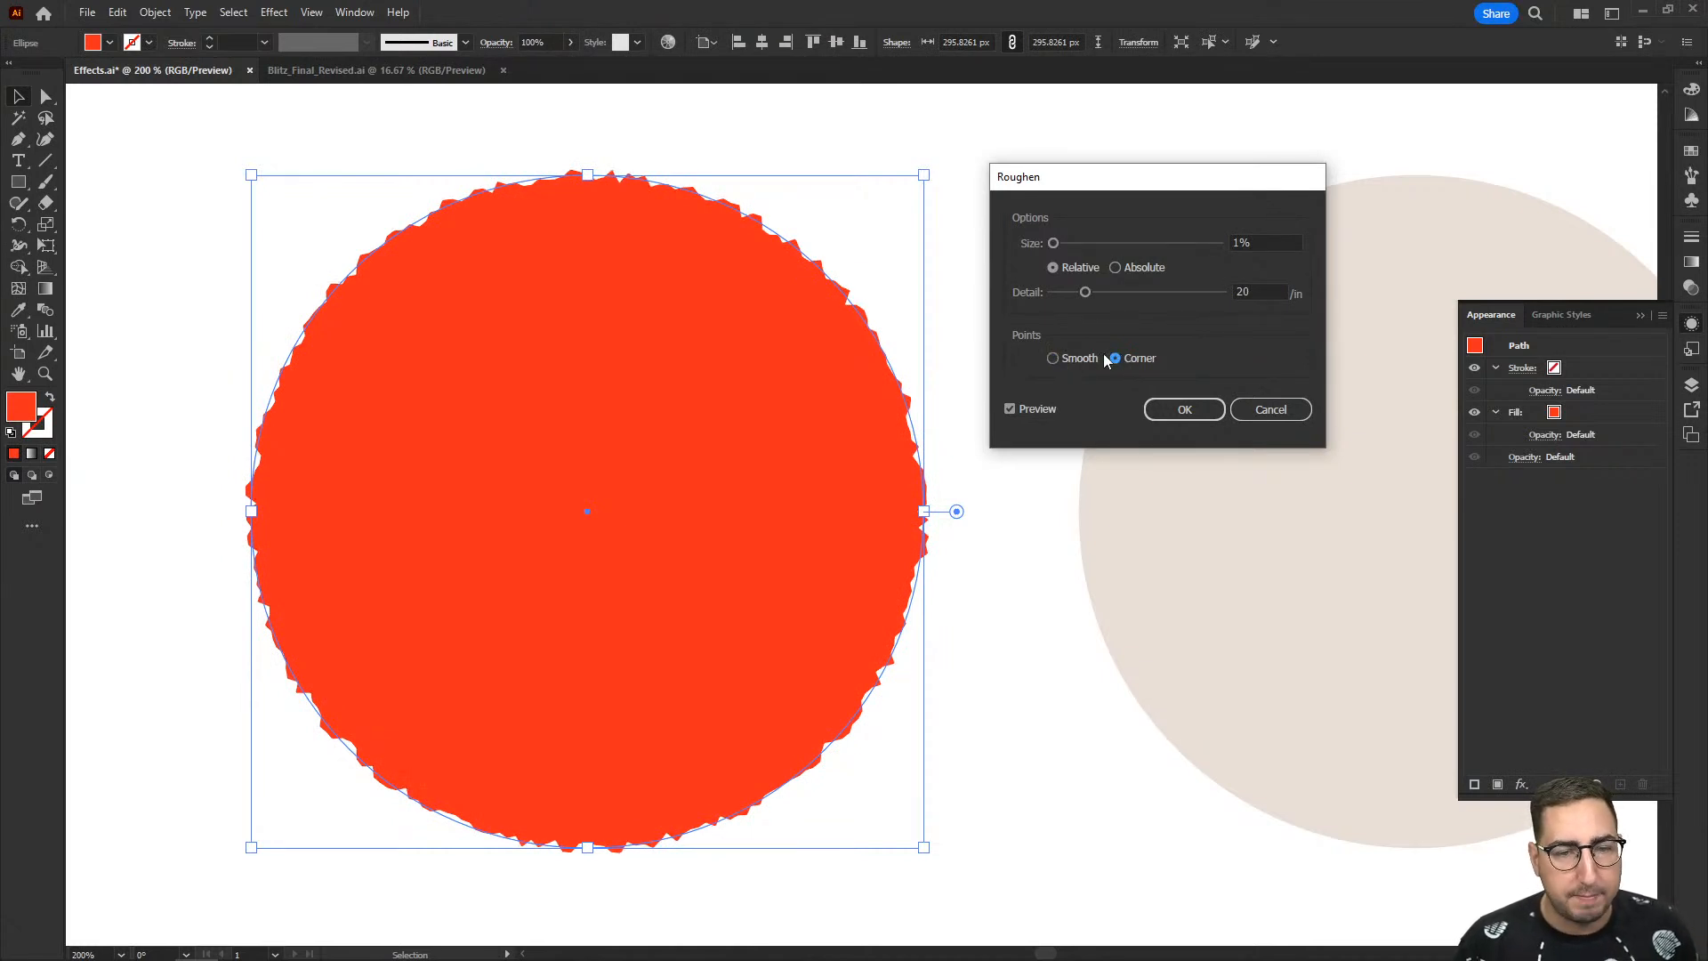
- Switch the Roughen points to Smooth, set the size to 0.5%, apply the effect and deselect the circle
click(1078, 358)
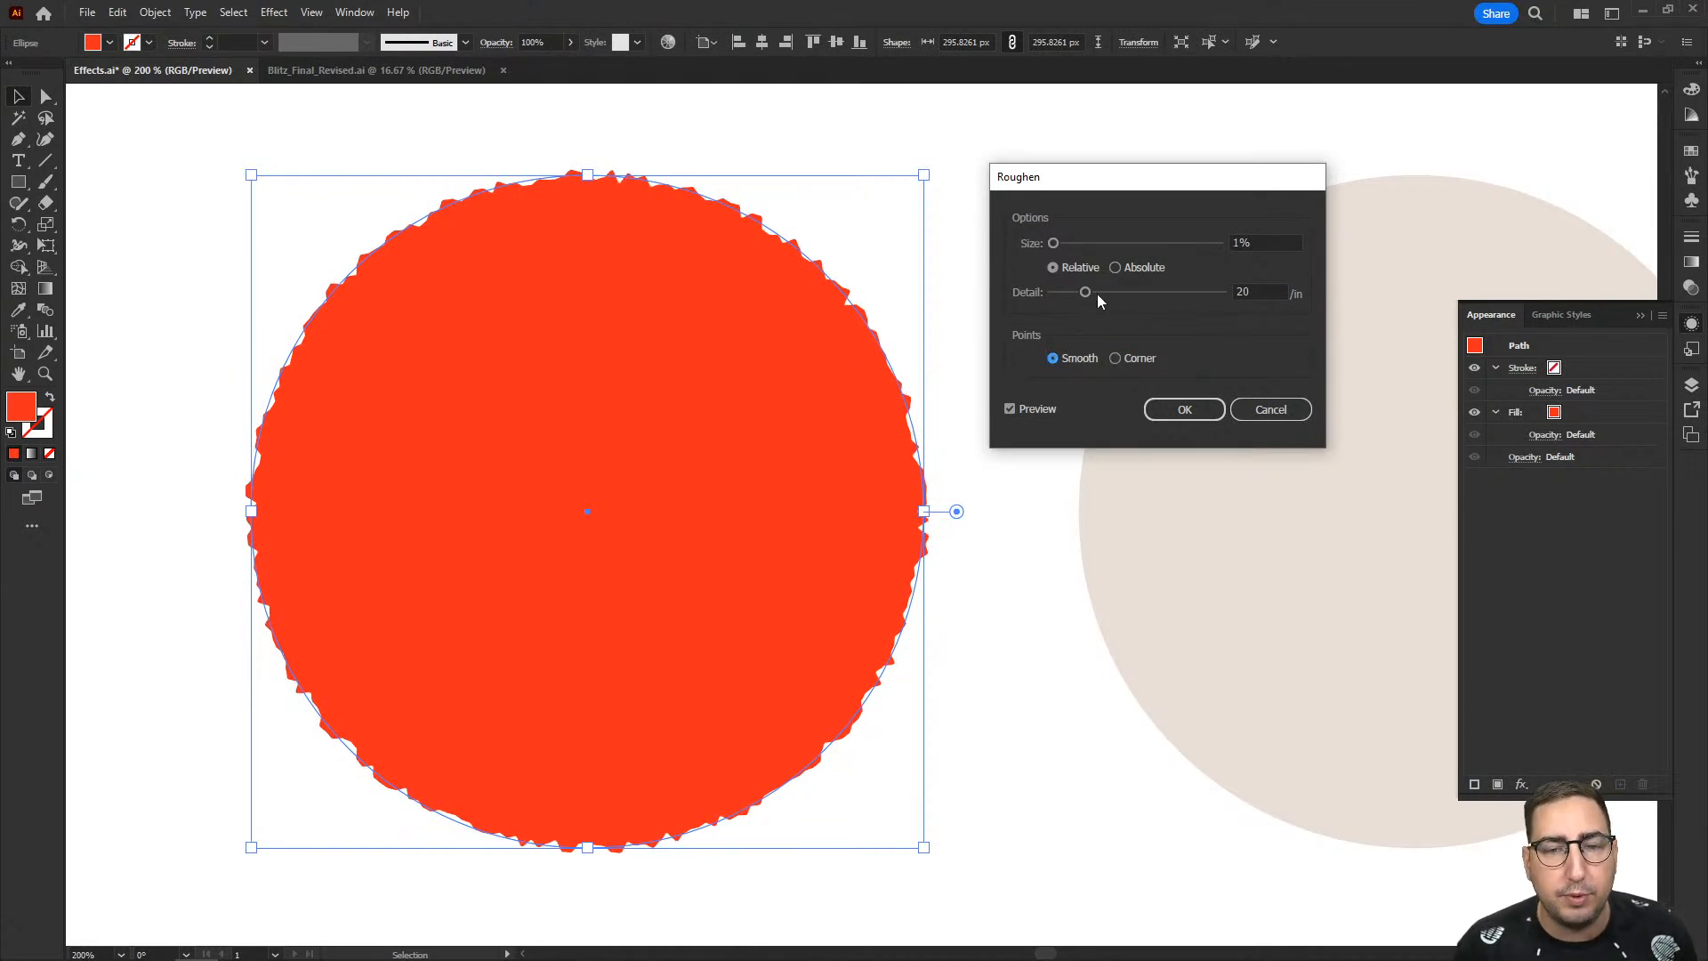
click(1254, 243)
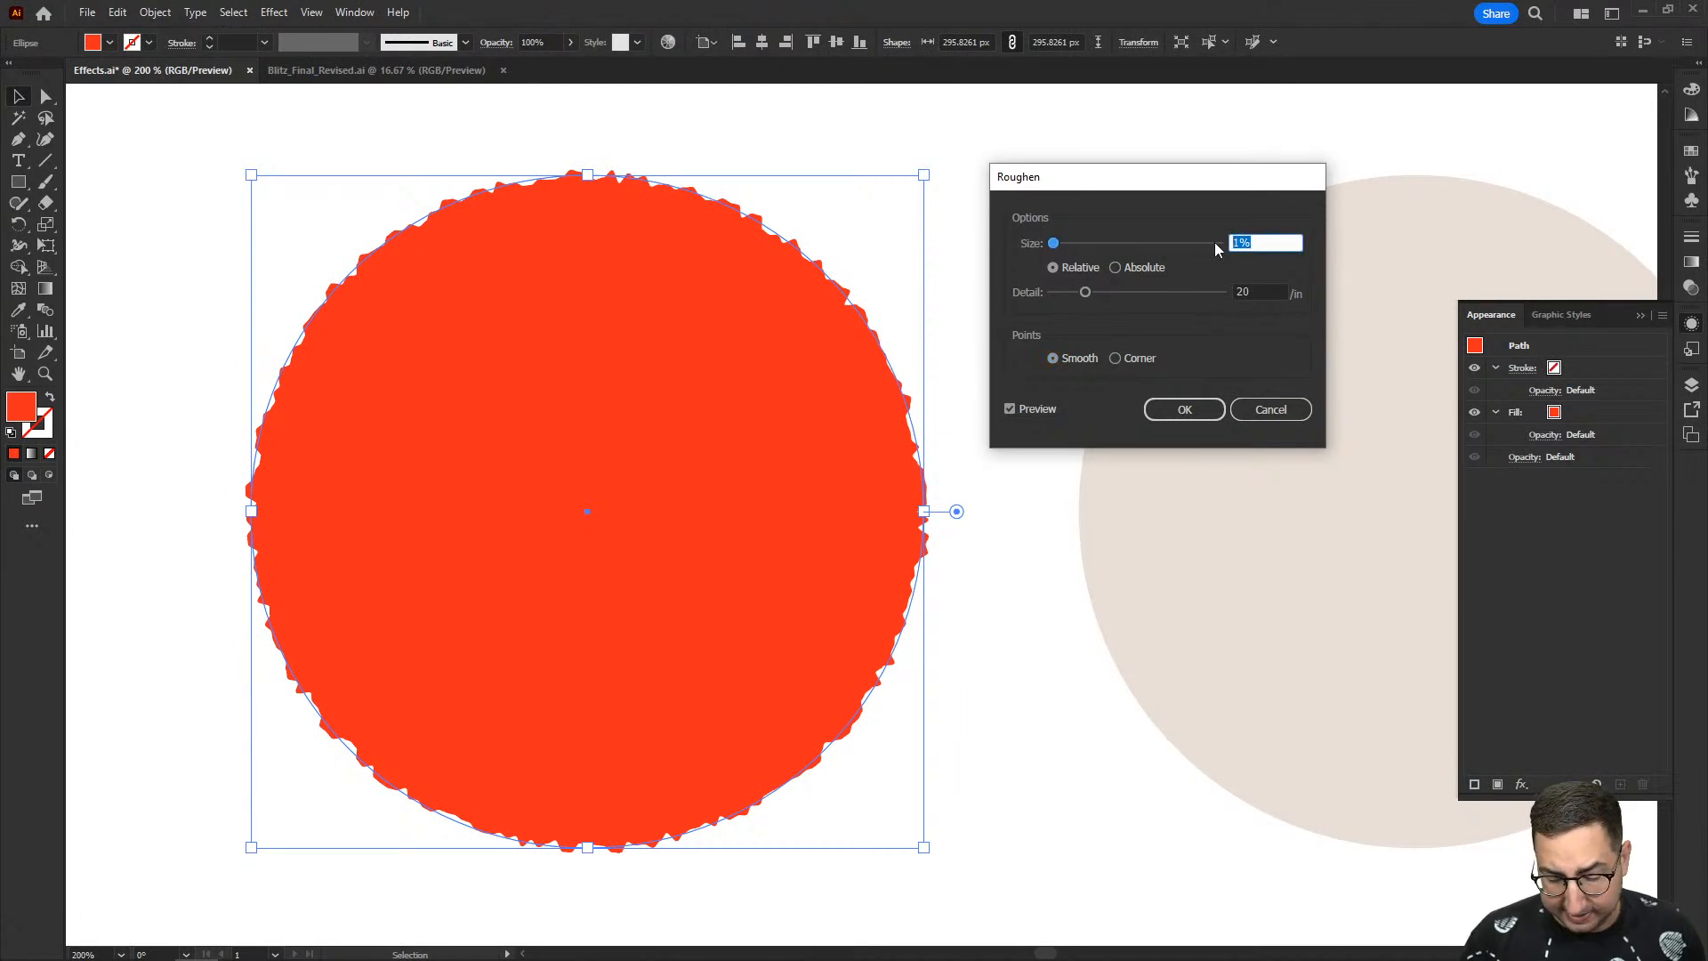
text(0.5)
key(Tab)
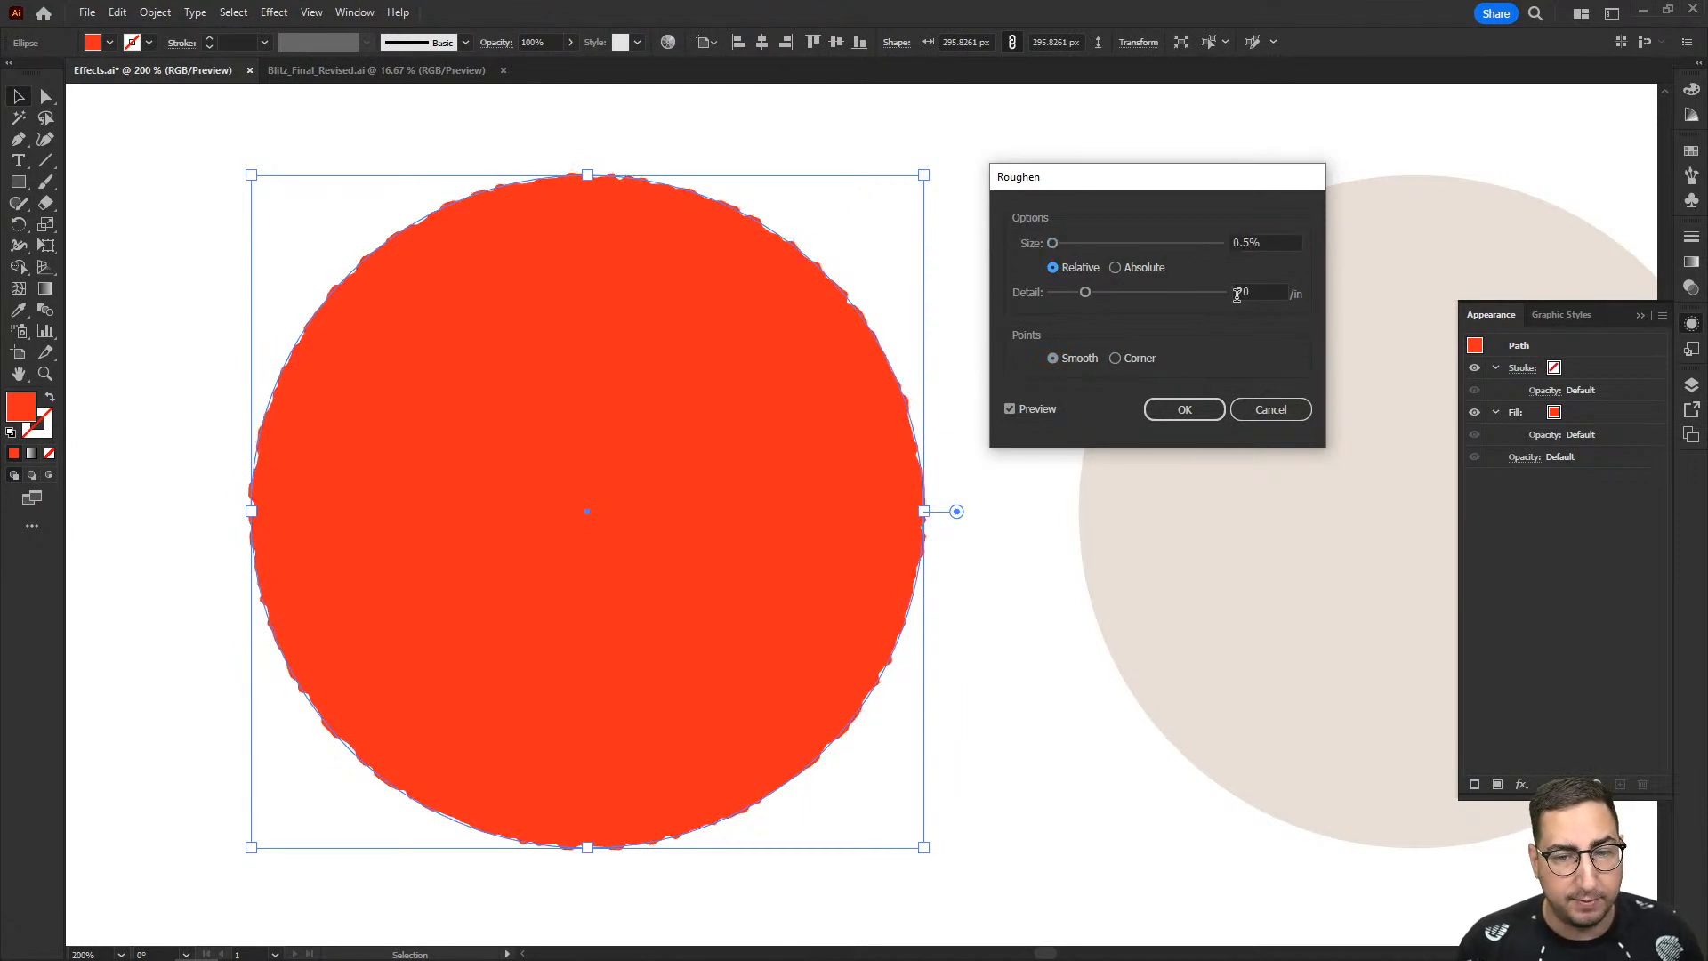
click(1212, 411)
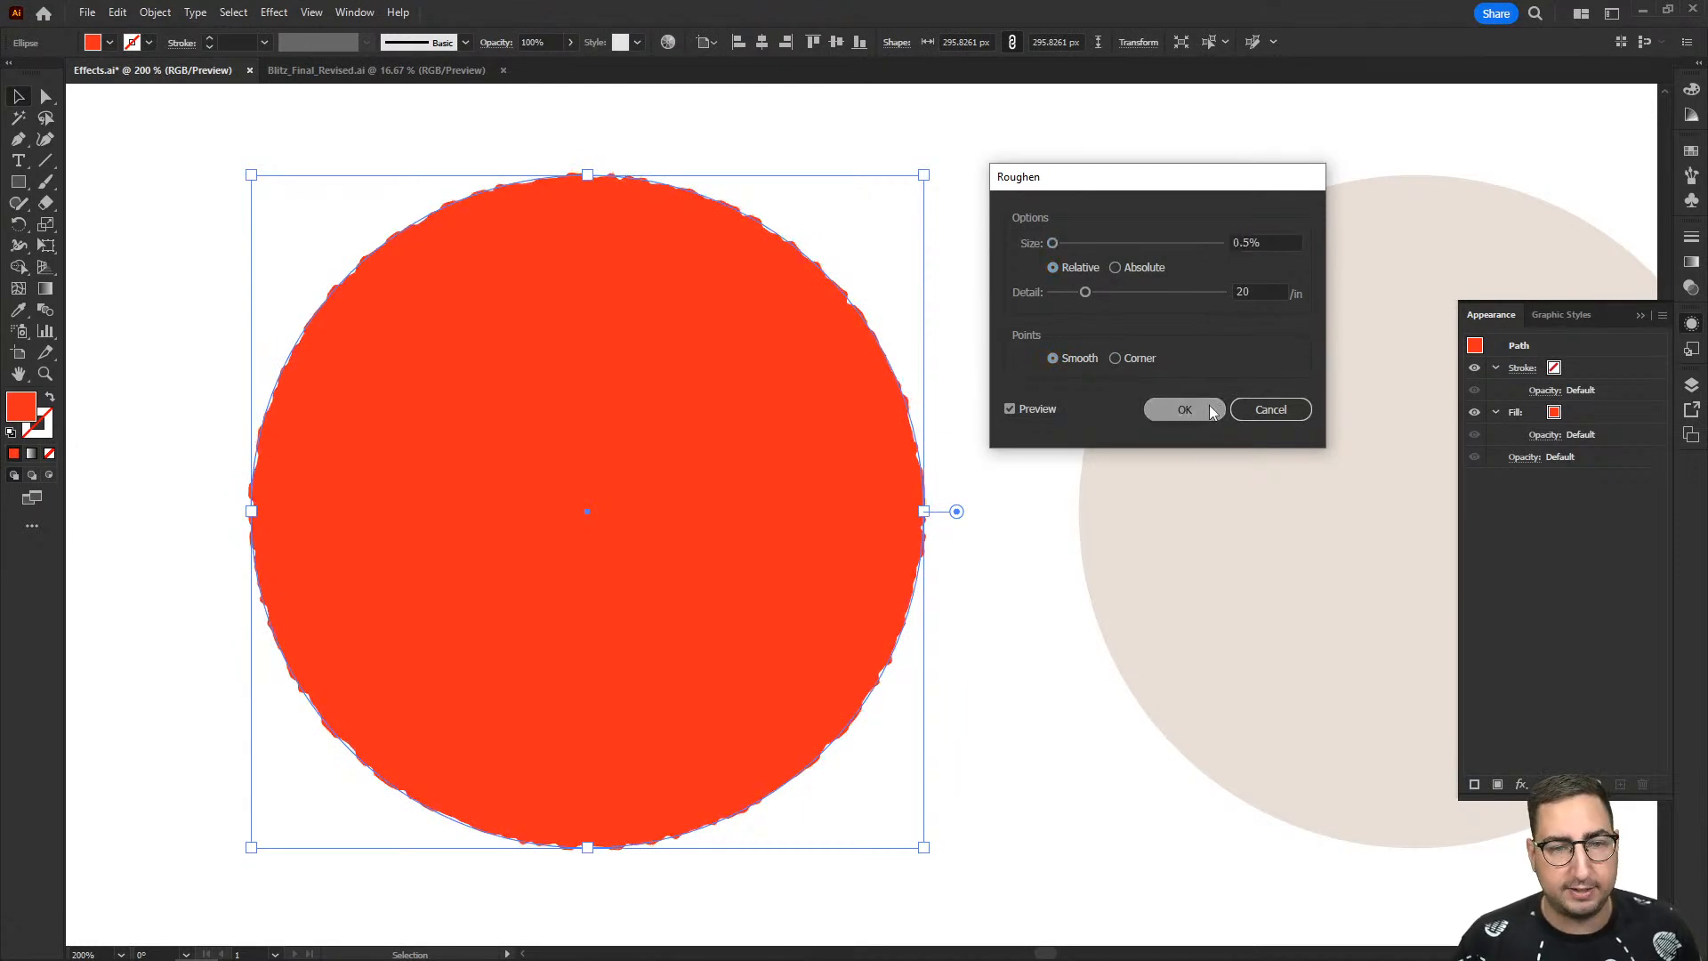
click(961, 278)
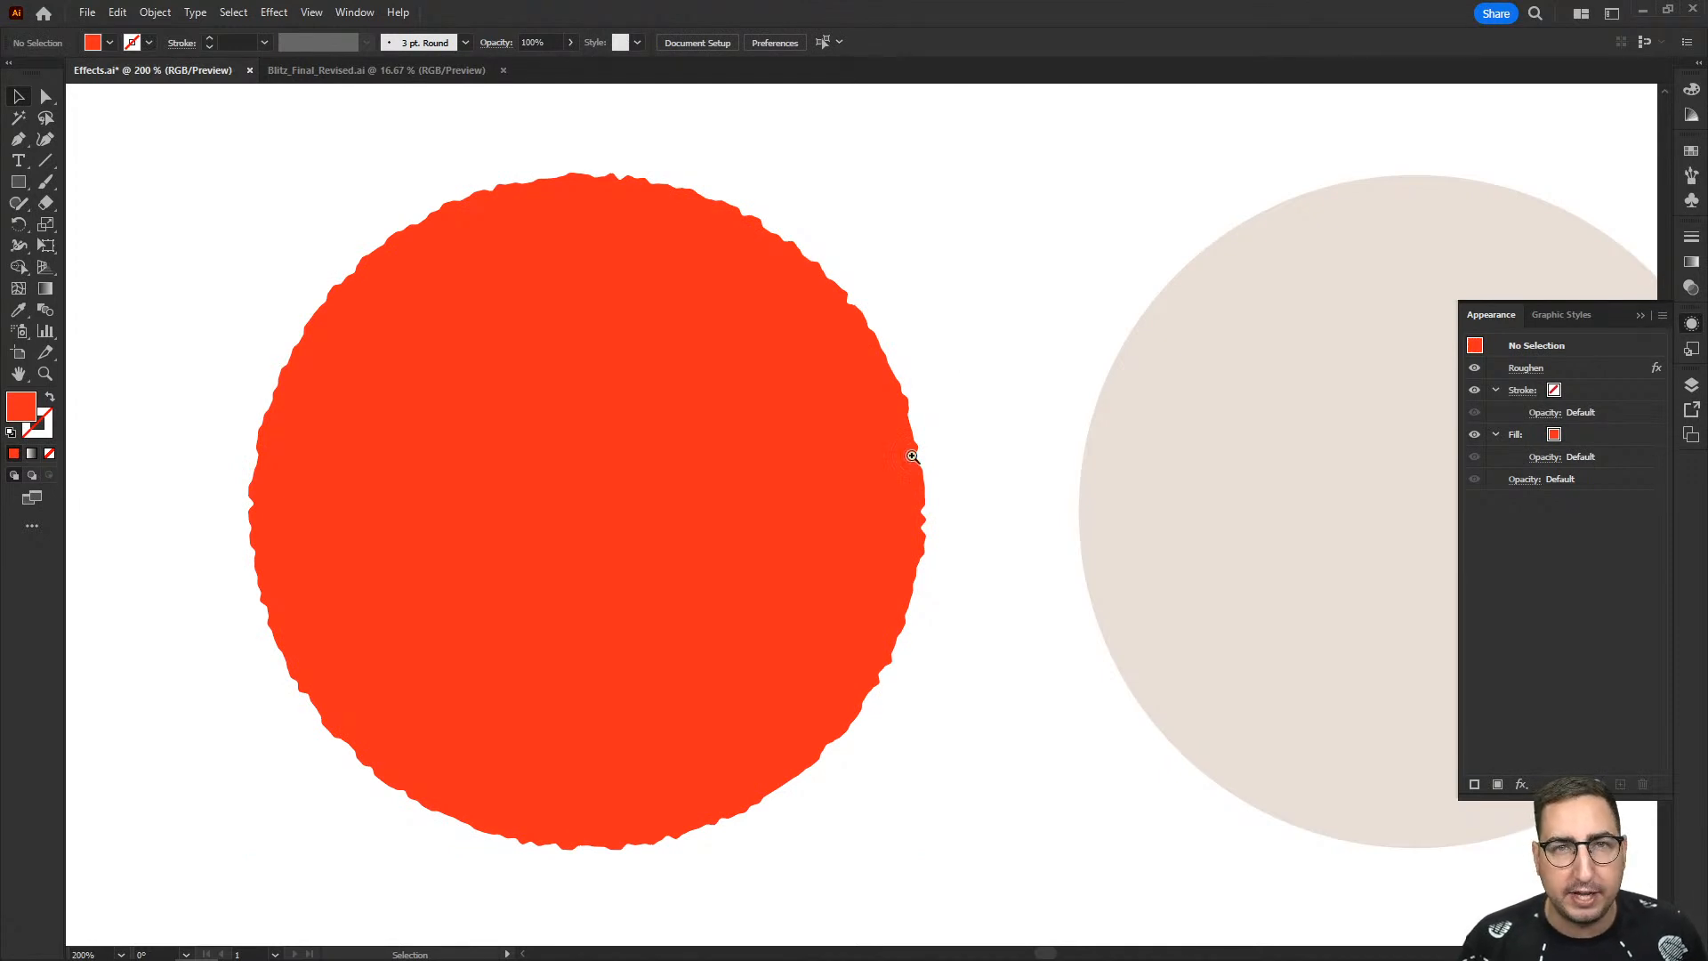
- Place a copy of the S from USING on the roughened red circle and give it the beige circle's fill colour
scroll(899, 545, down, 2)
drag(752, 635, 643, 272)
key(i)
click(927, 318)
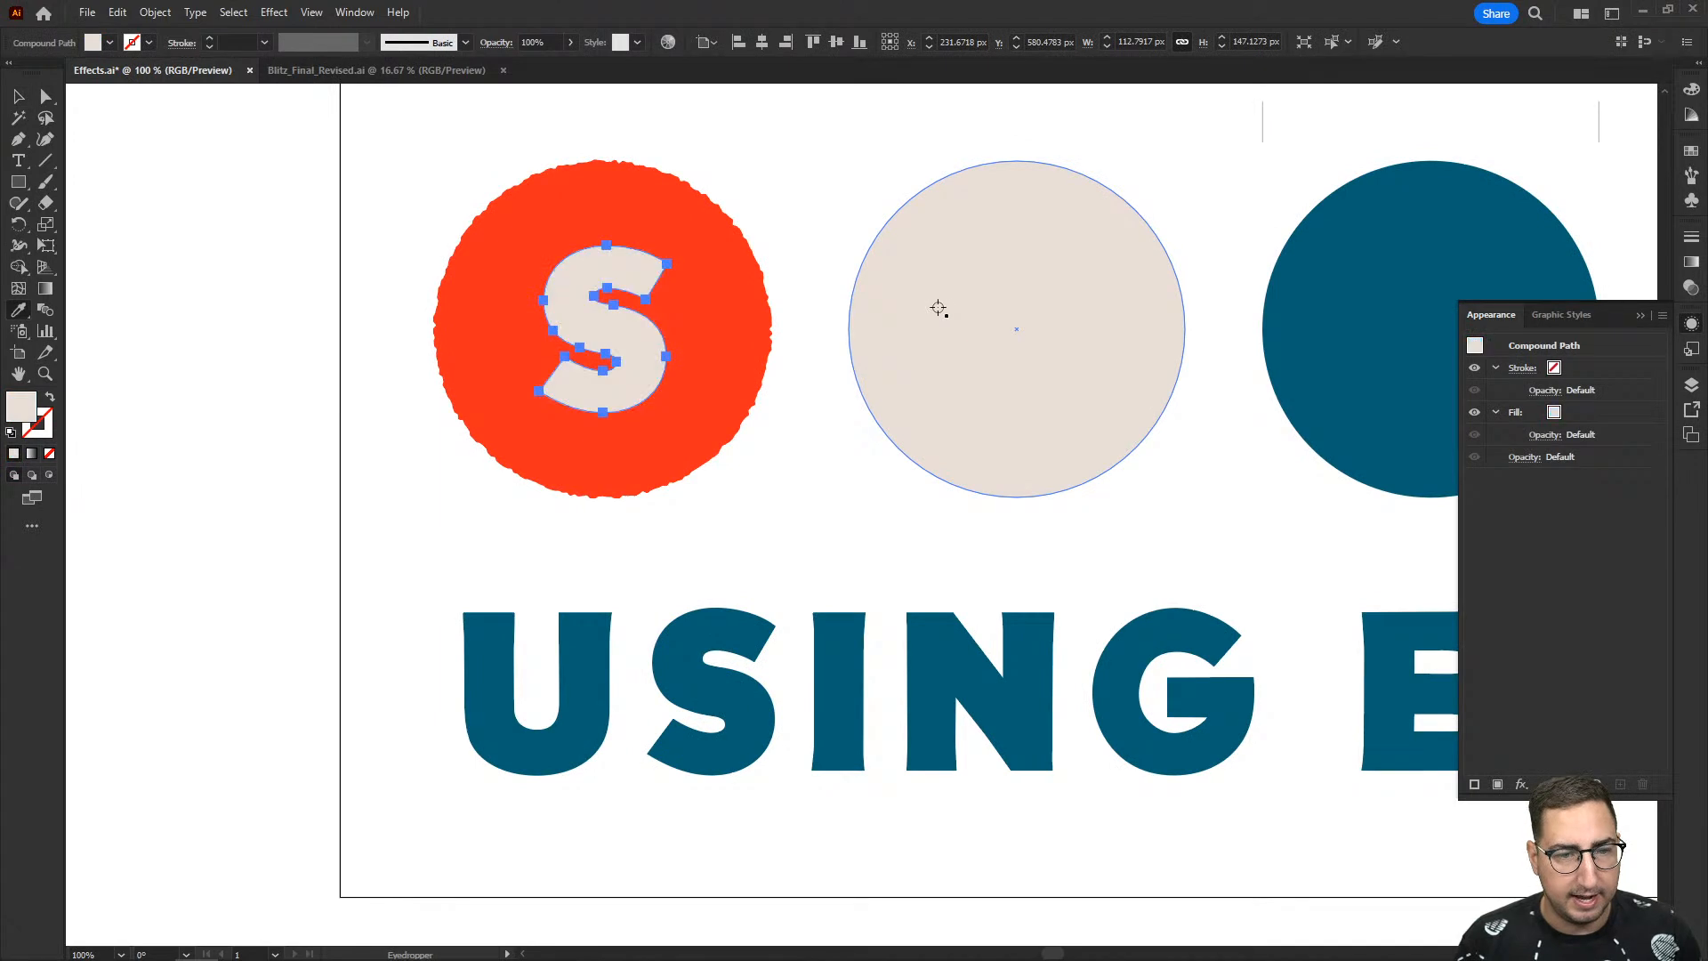
key(z)
click(782, 333)
drag(826, 527, 897, 481)
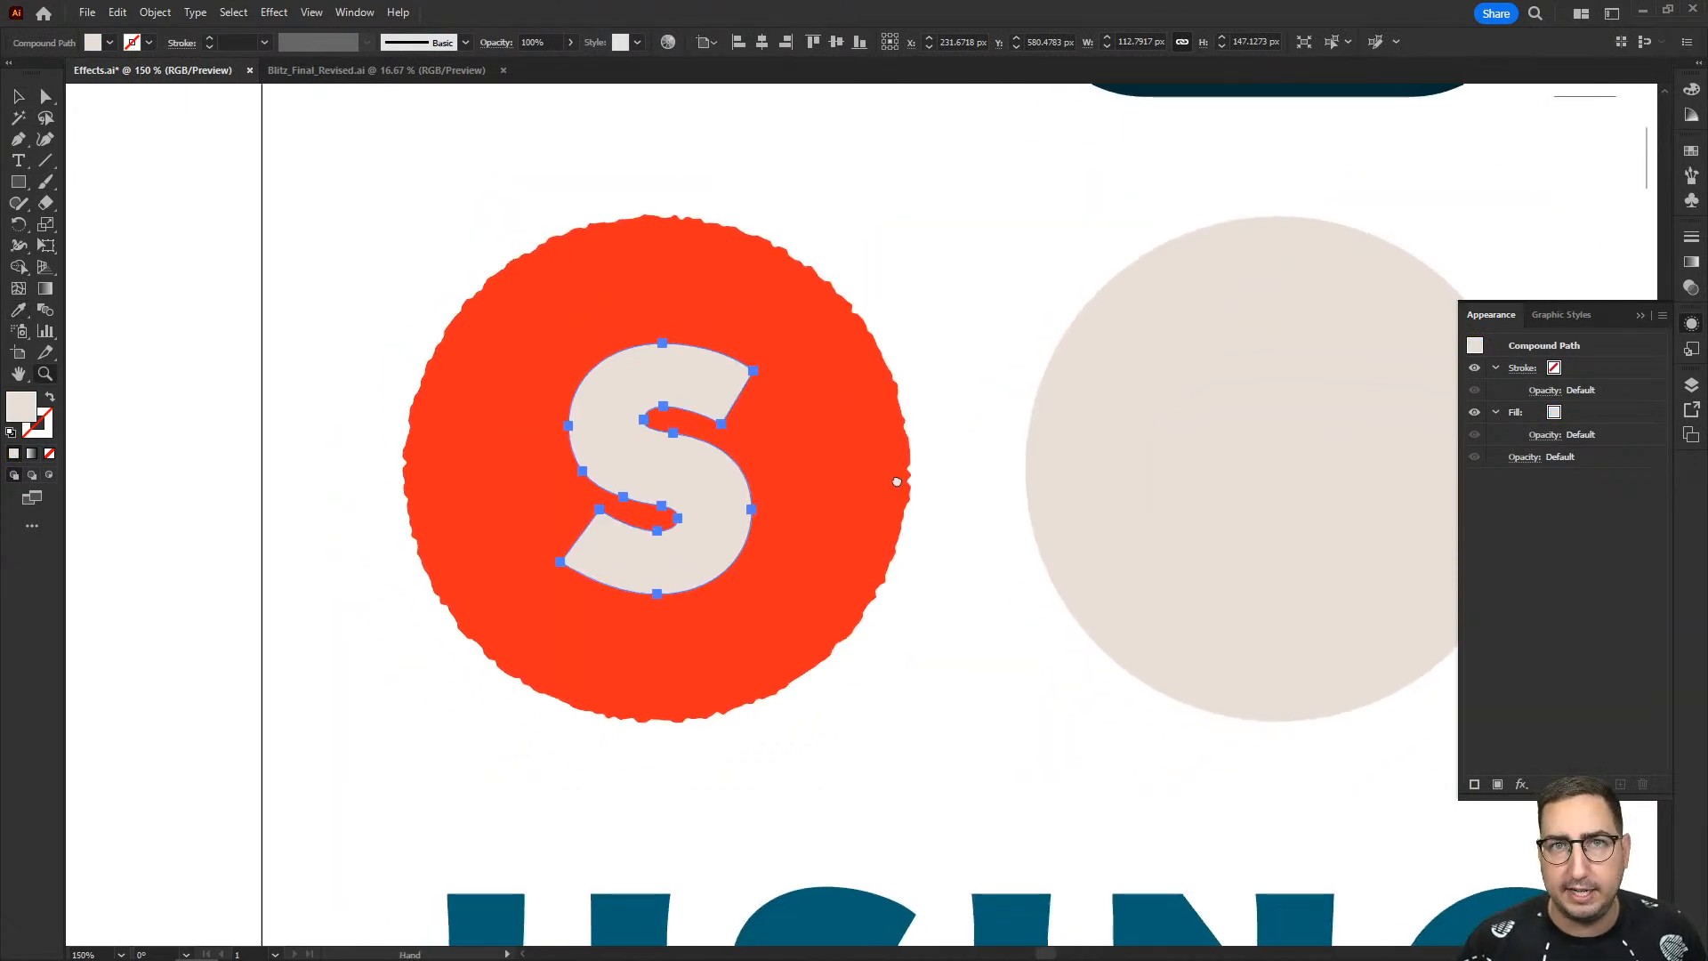
click(848, 422)
drag(812, 434, 822, 390)
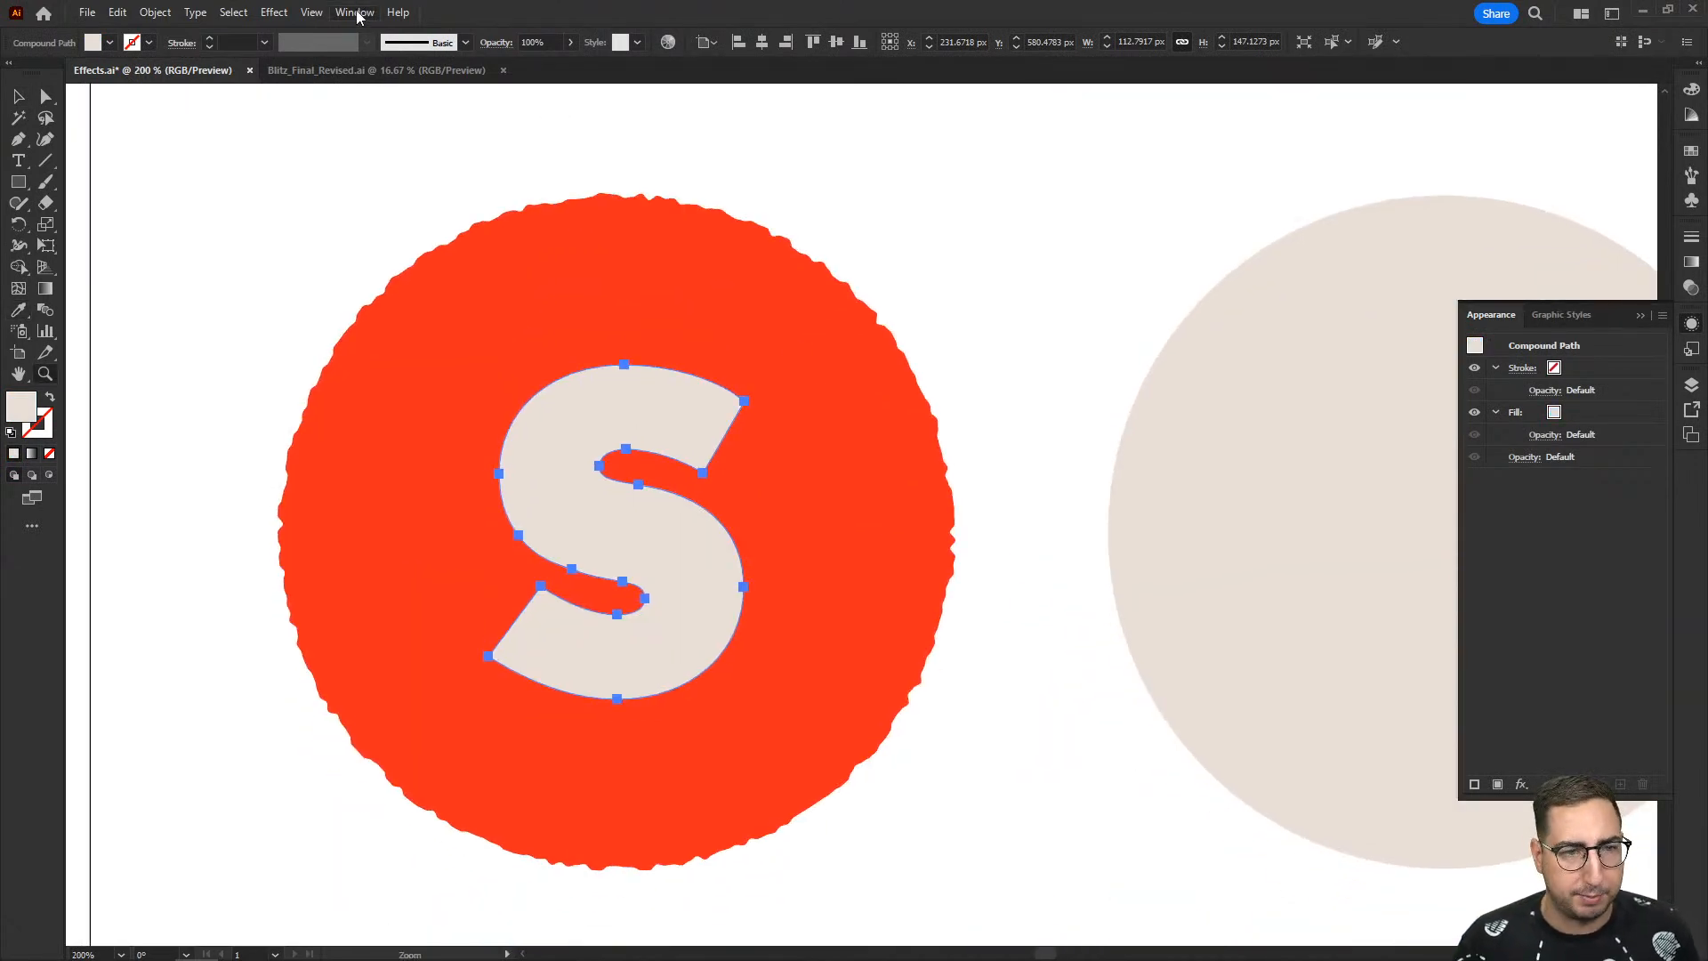
click(274, 12)
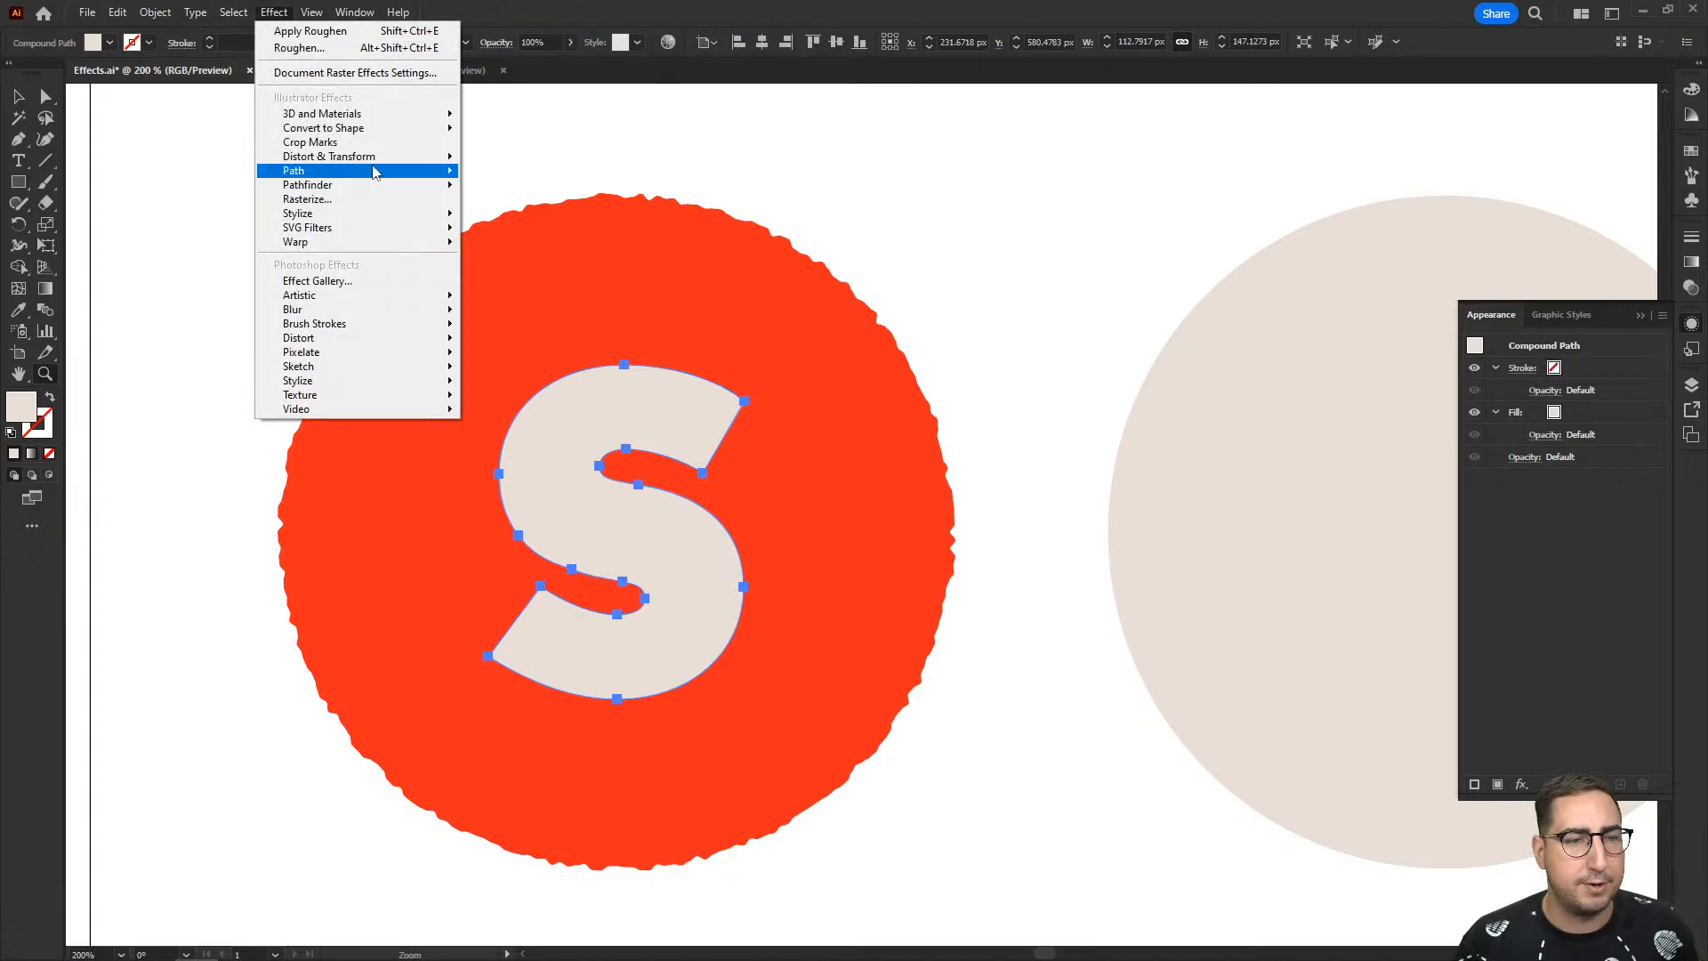
mouse_move(377, 167)
click(502, 171)
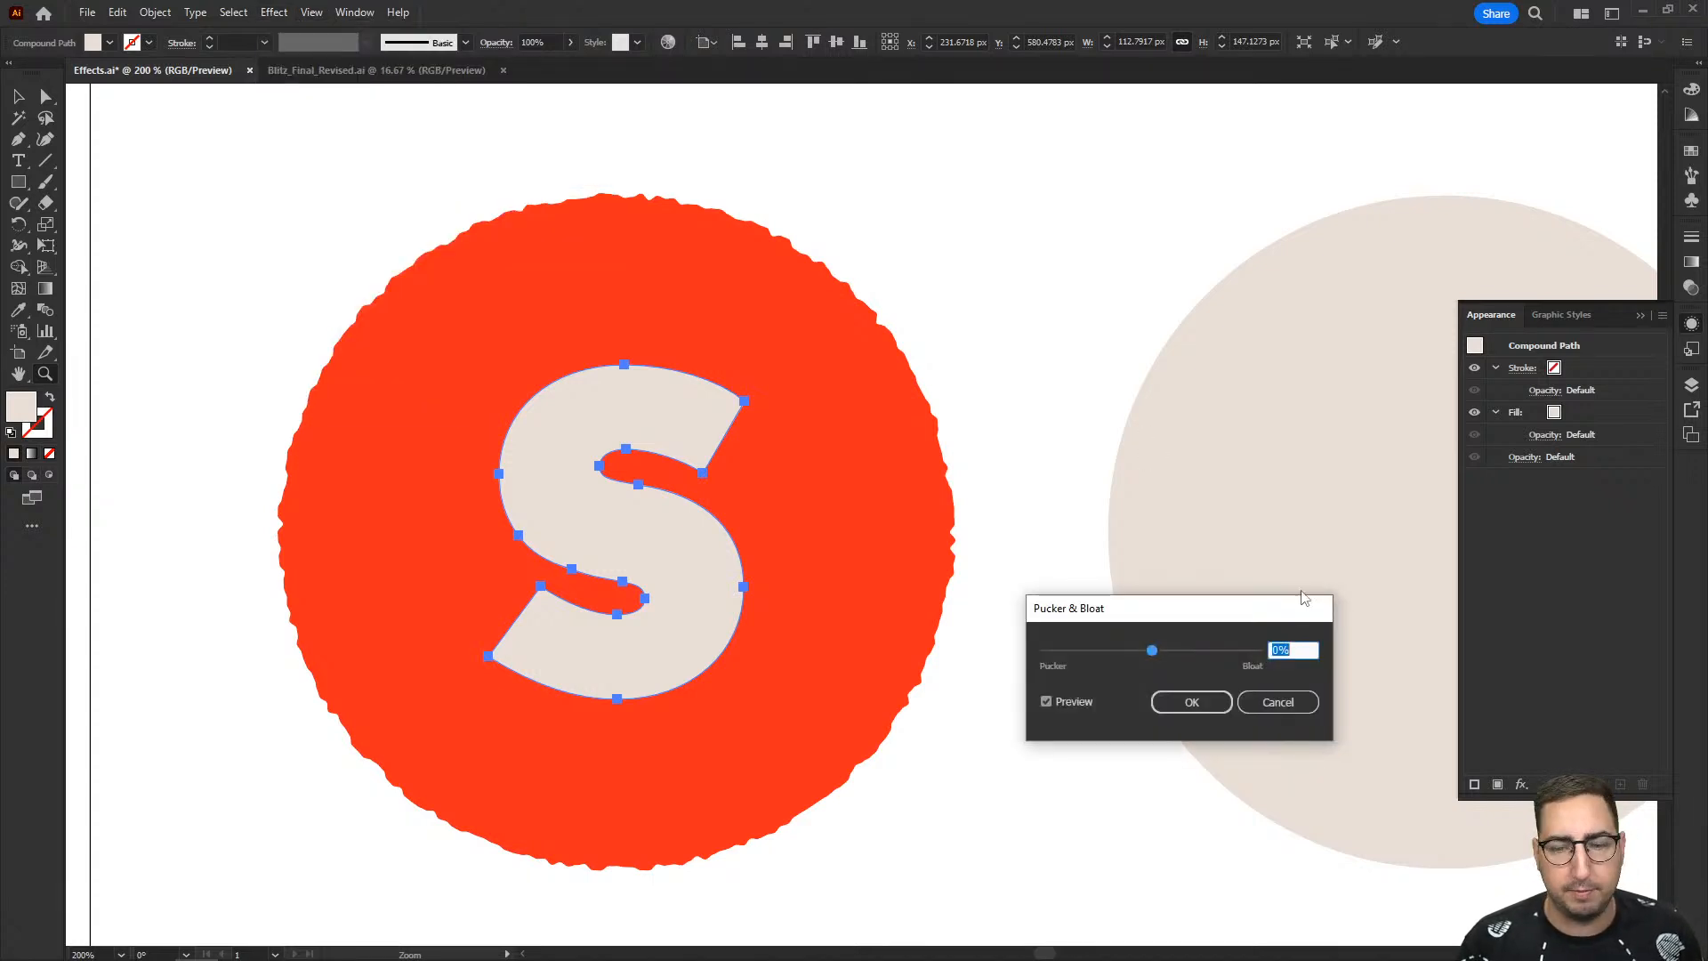
click(1278, 702)
- Start a Roughen effect on the S inside the red circle with its size set to 0.4%
click(274, 12)
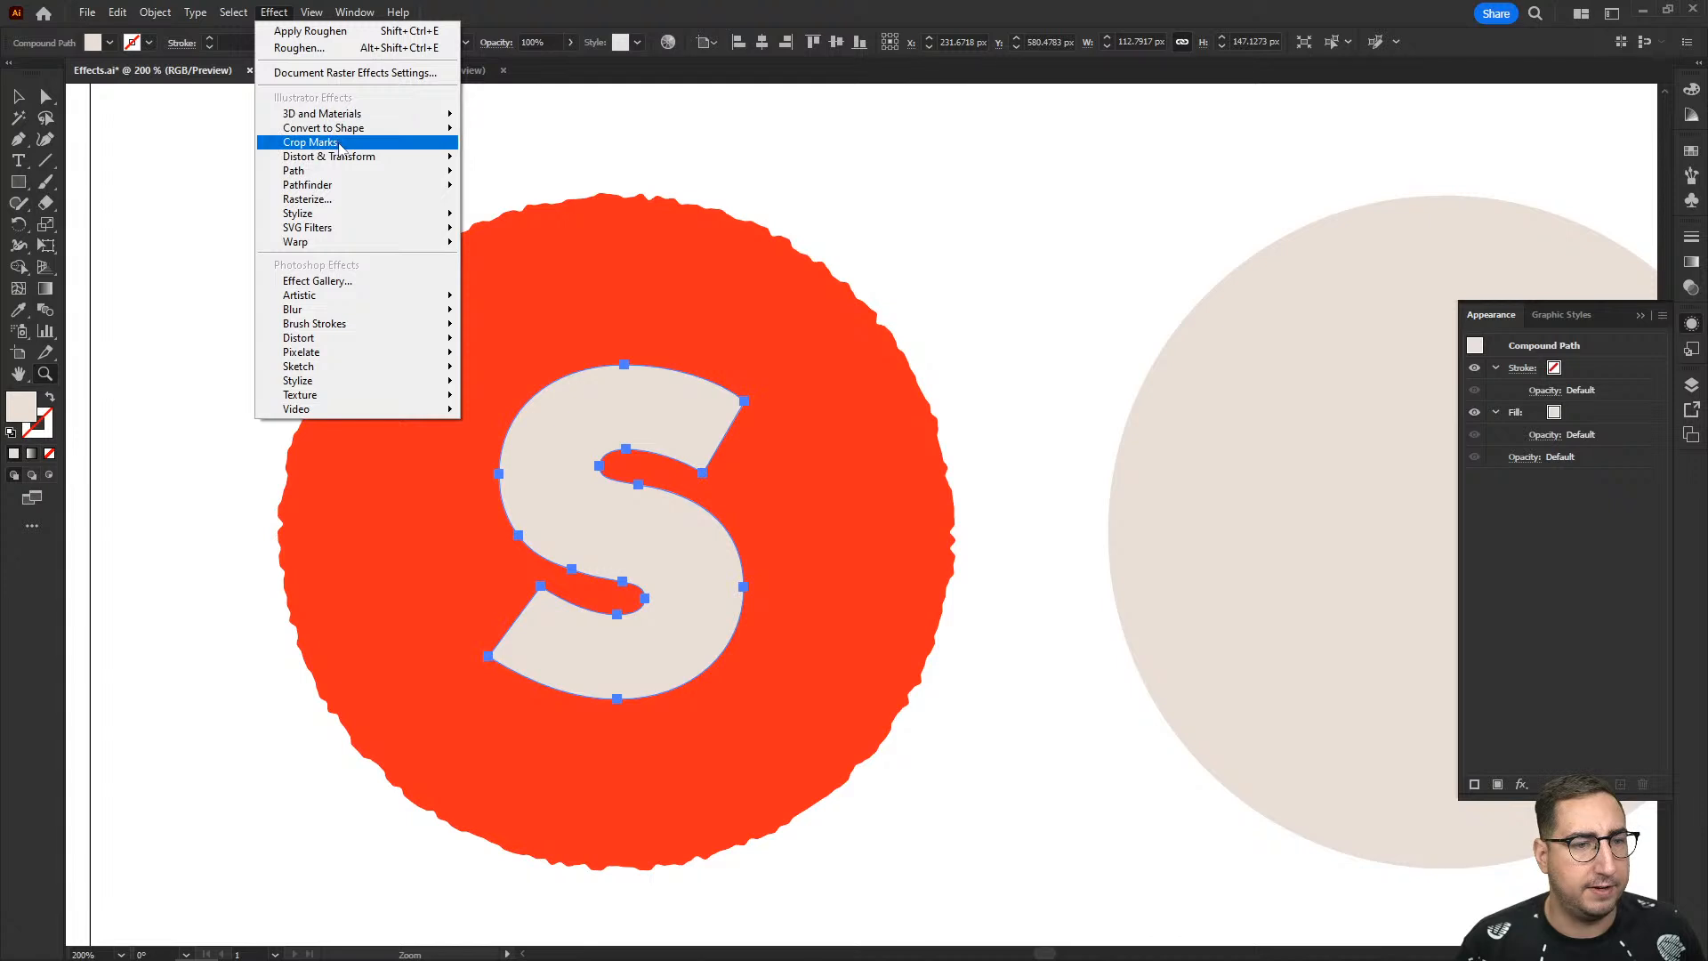
mouse_move(349, 168)
click(499, 185)
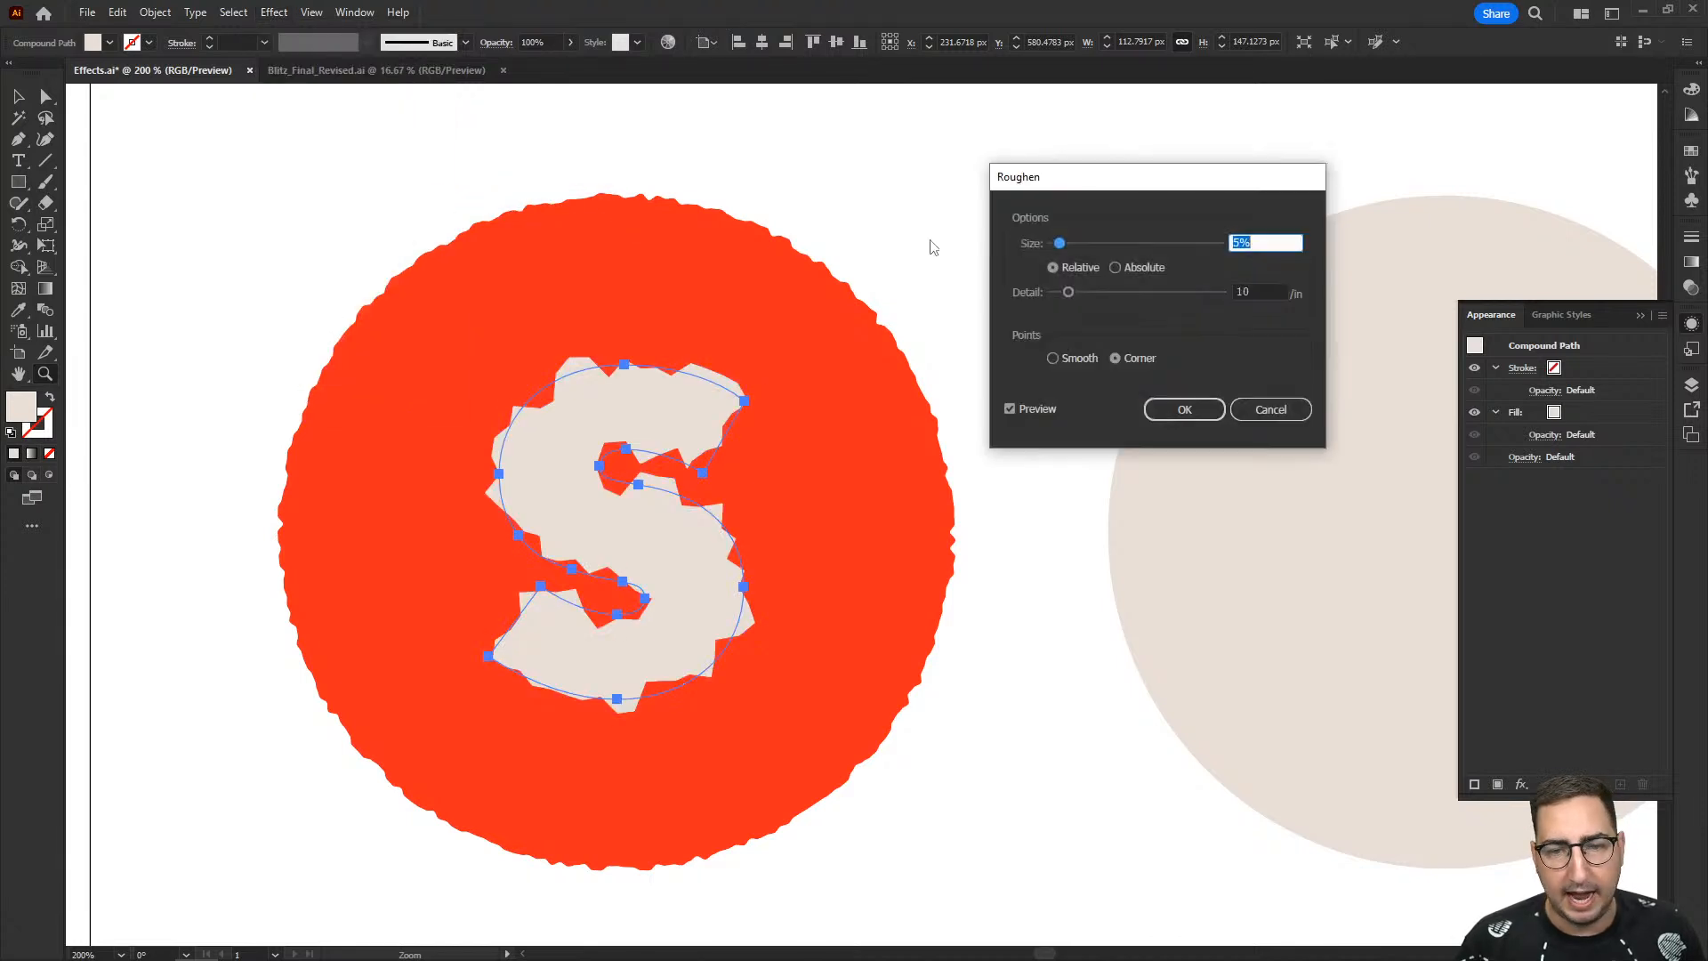
key(BackSpace)
text(.4)
key(Tab)
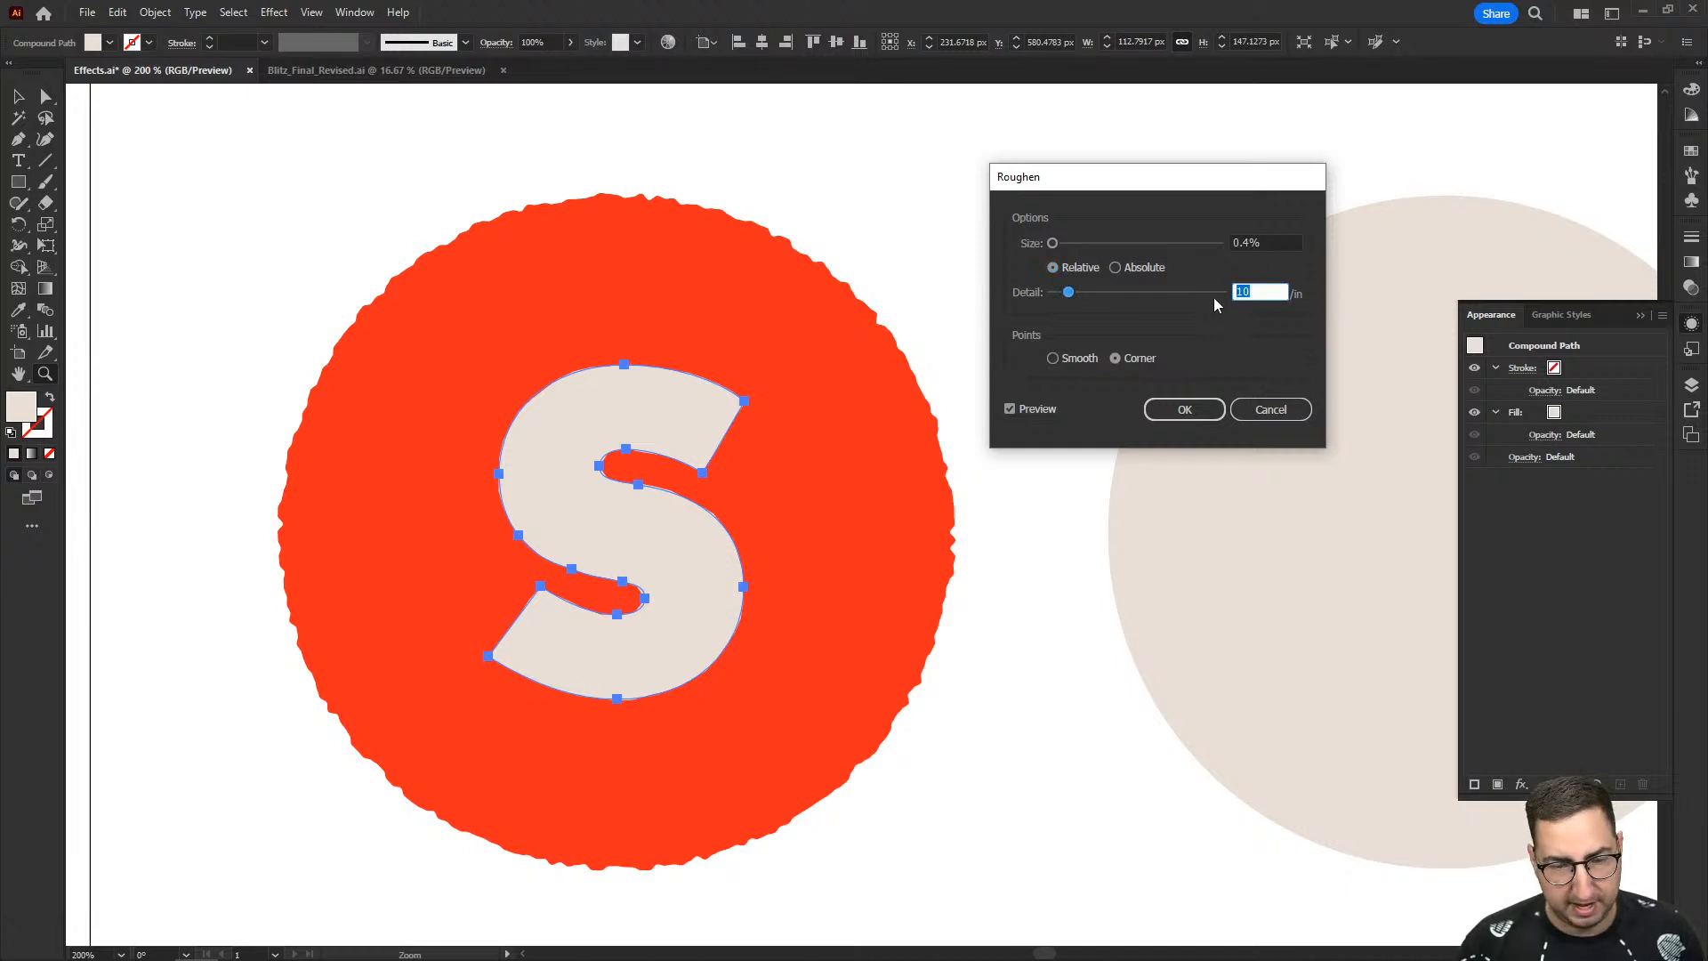
- Set the Roughen detail to 50 per inch with Smooth points, apply the effect and deselect the S
text(50)
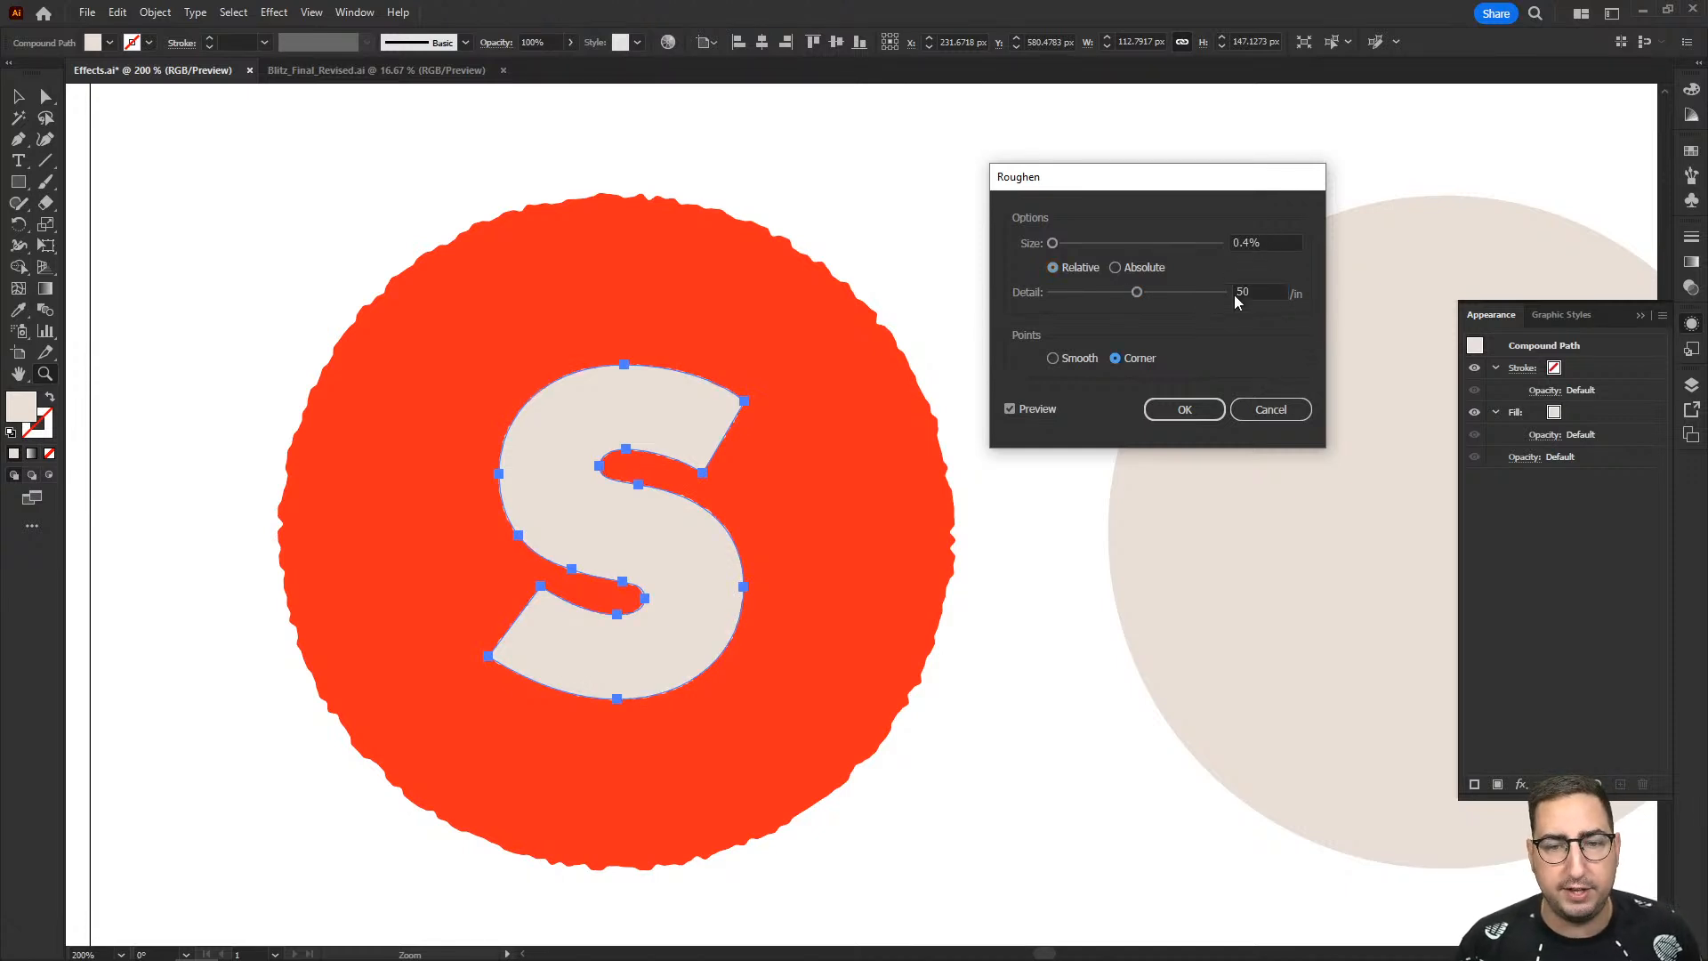
click(1077, 359)
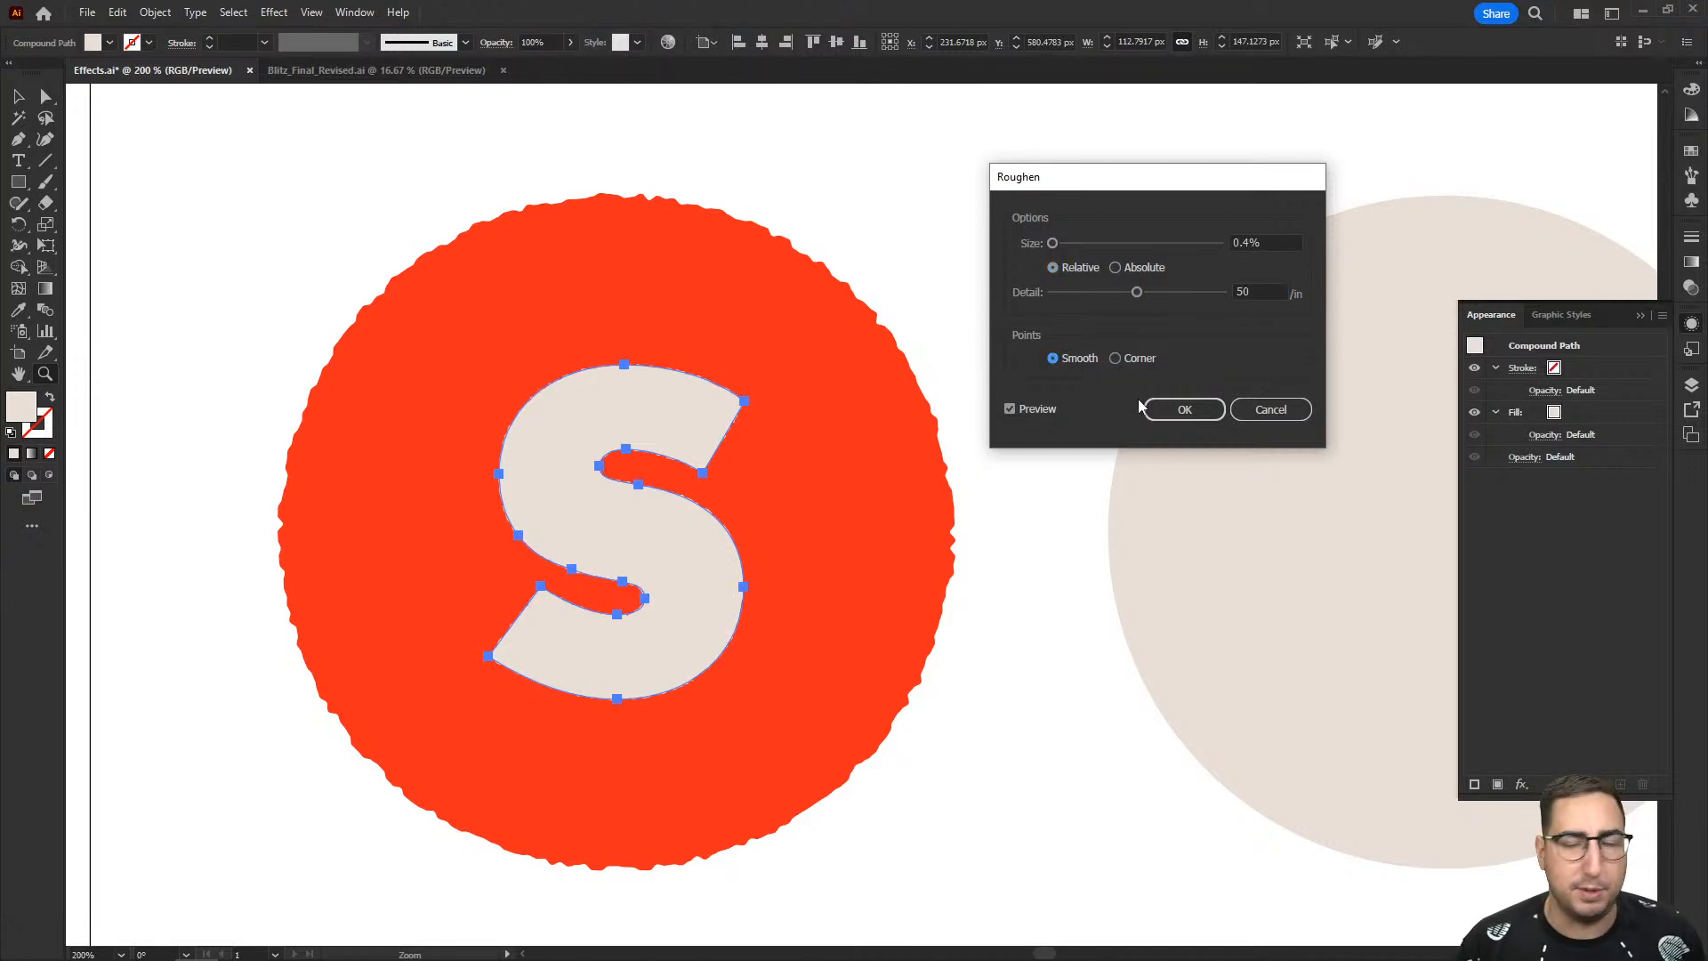
click(1184, 409)
click(1022, 420)
key(v)
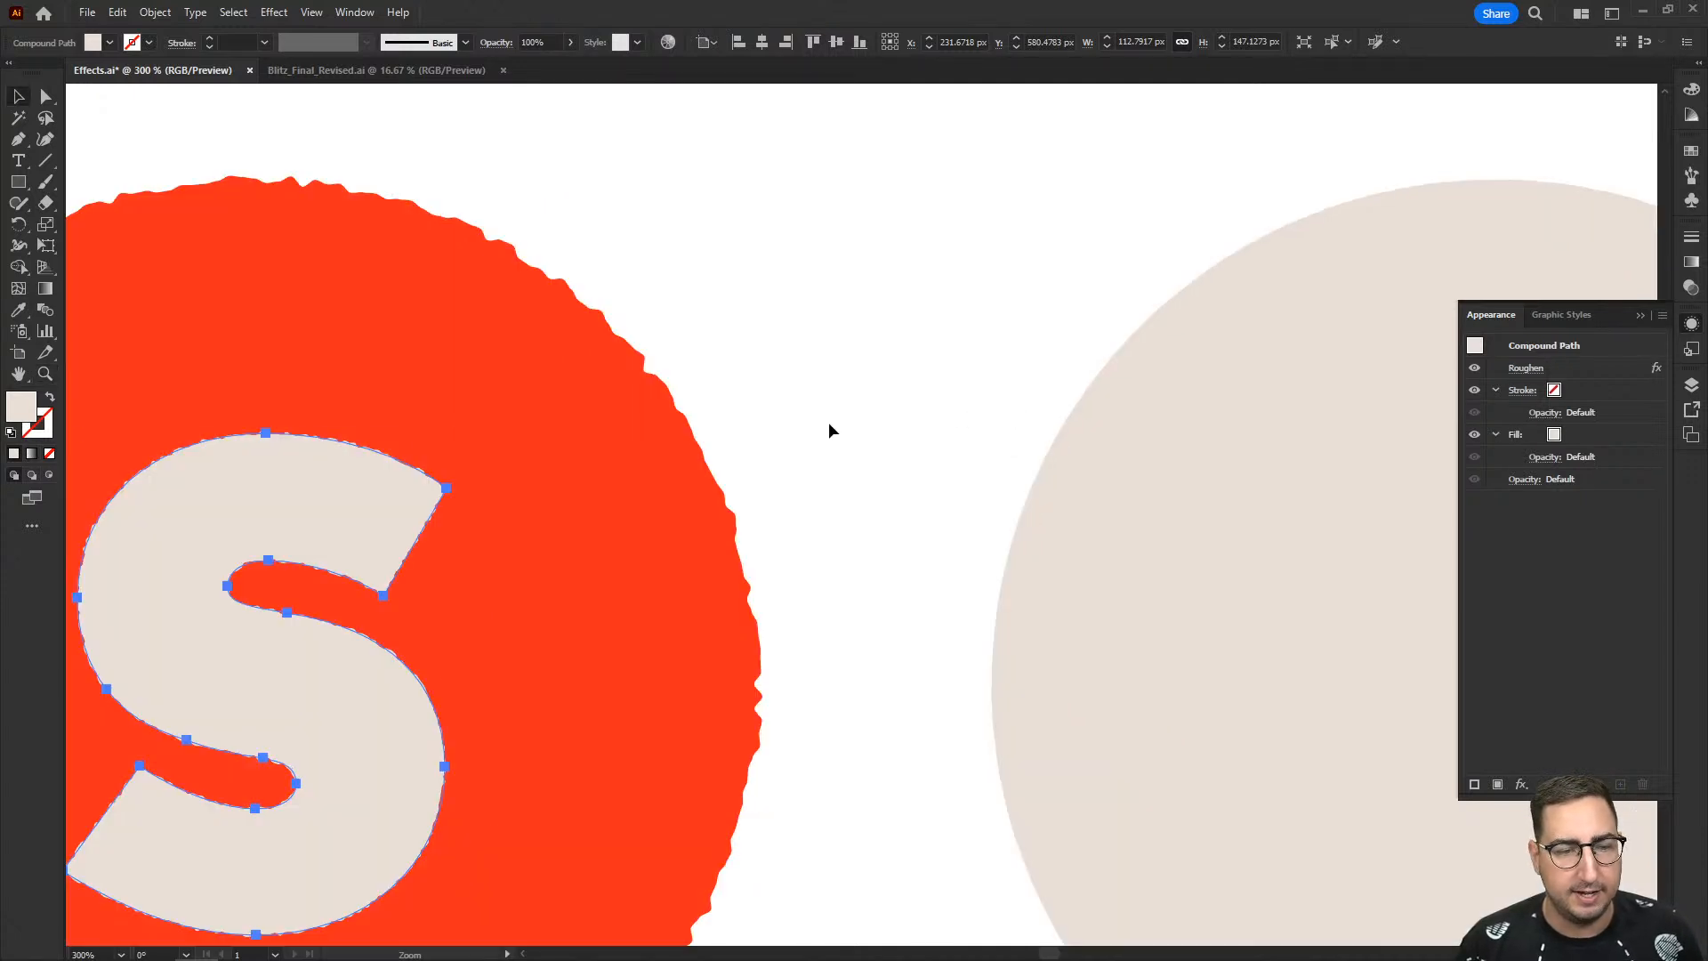
click(832, 424)
drag(835, 422, 1149, 294)
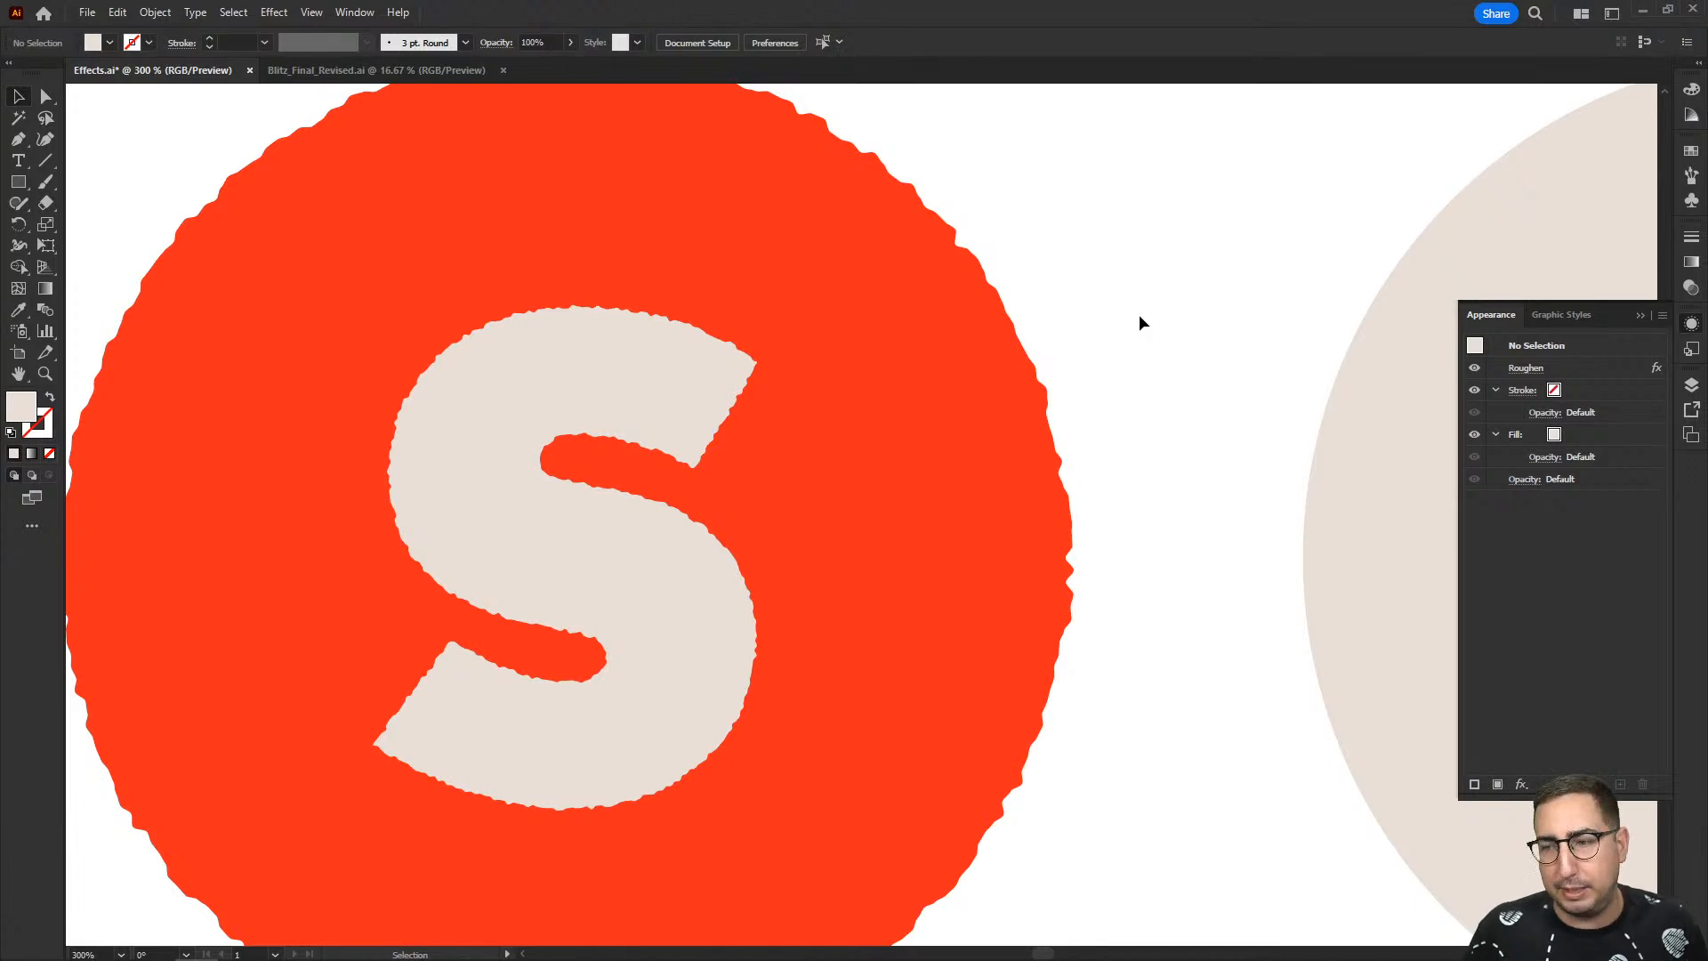
- Examine the roughened edges of the S and the red circle at several magnifications
key(z)
alt+click(983, 515)
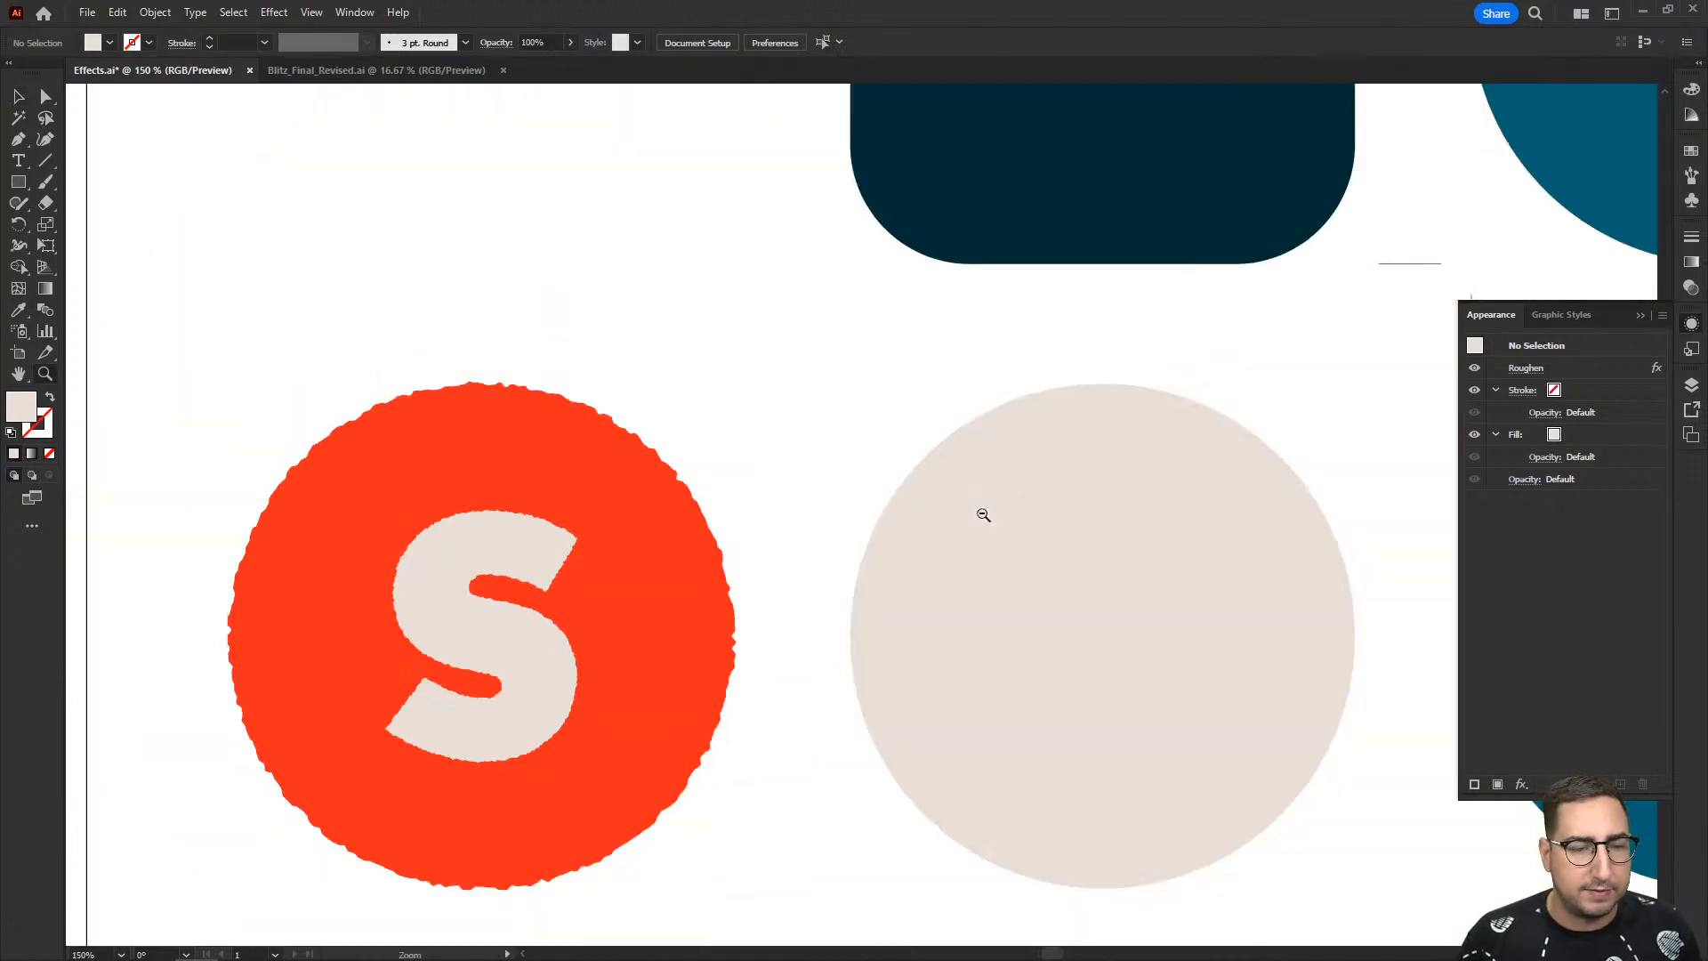
alt+click(959, 537)
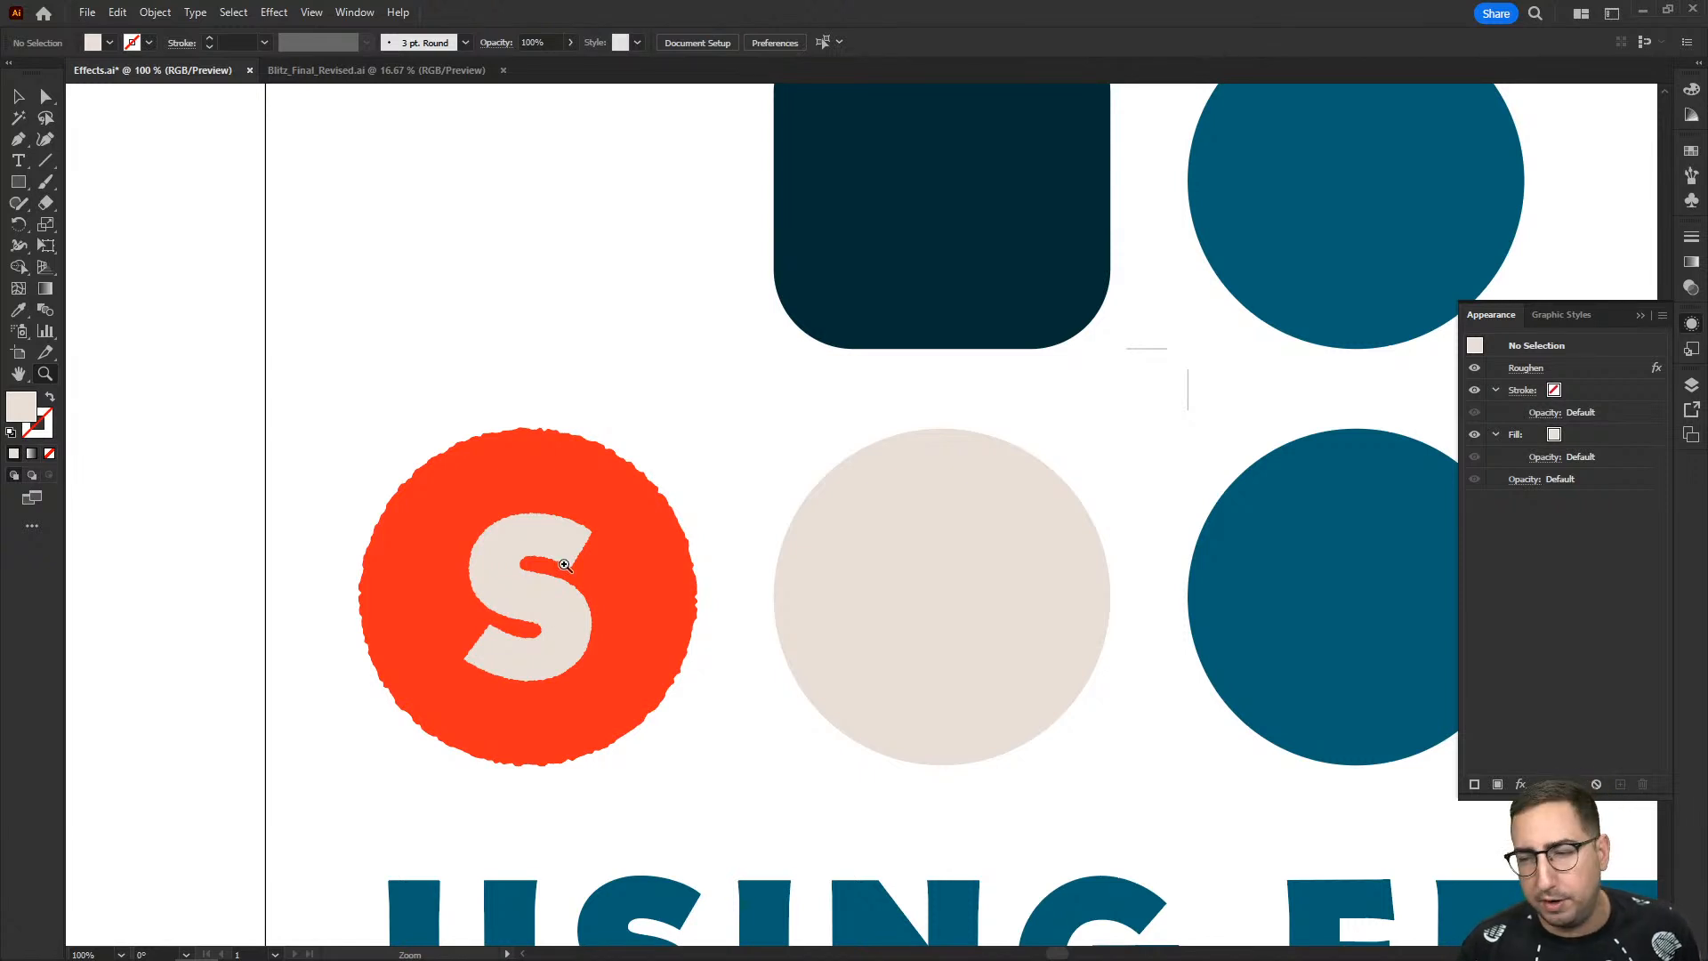
click(564, 565)
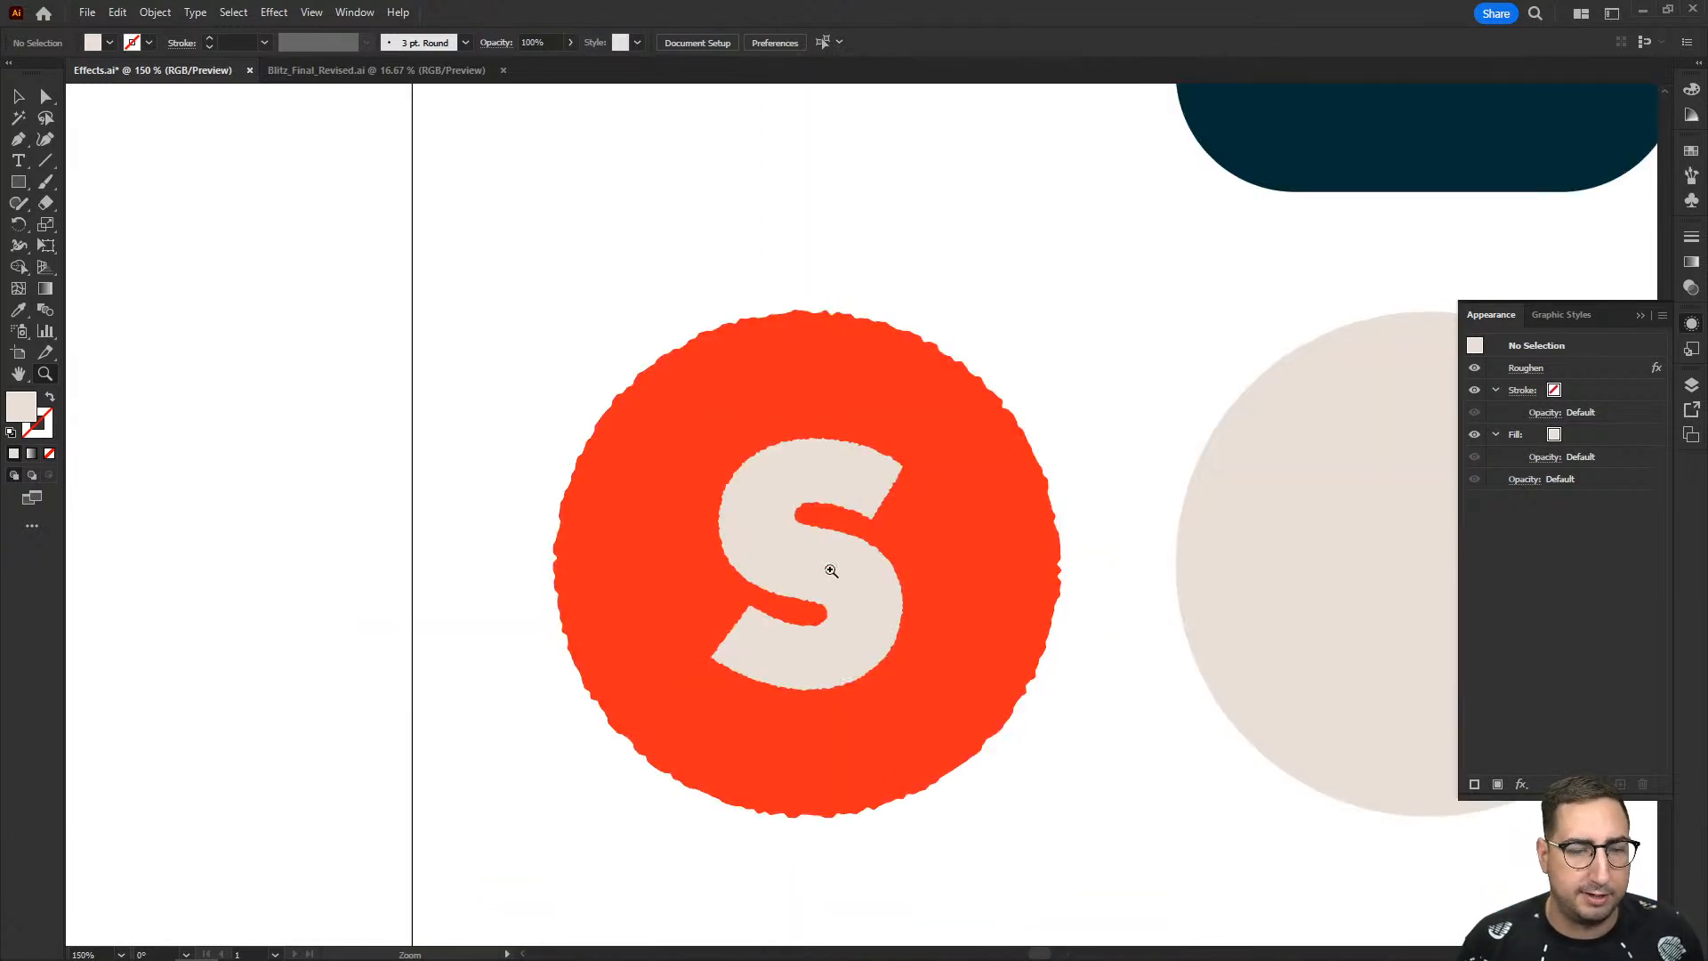
click(948, 543)
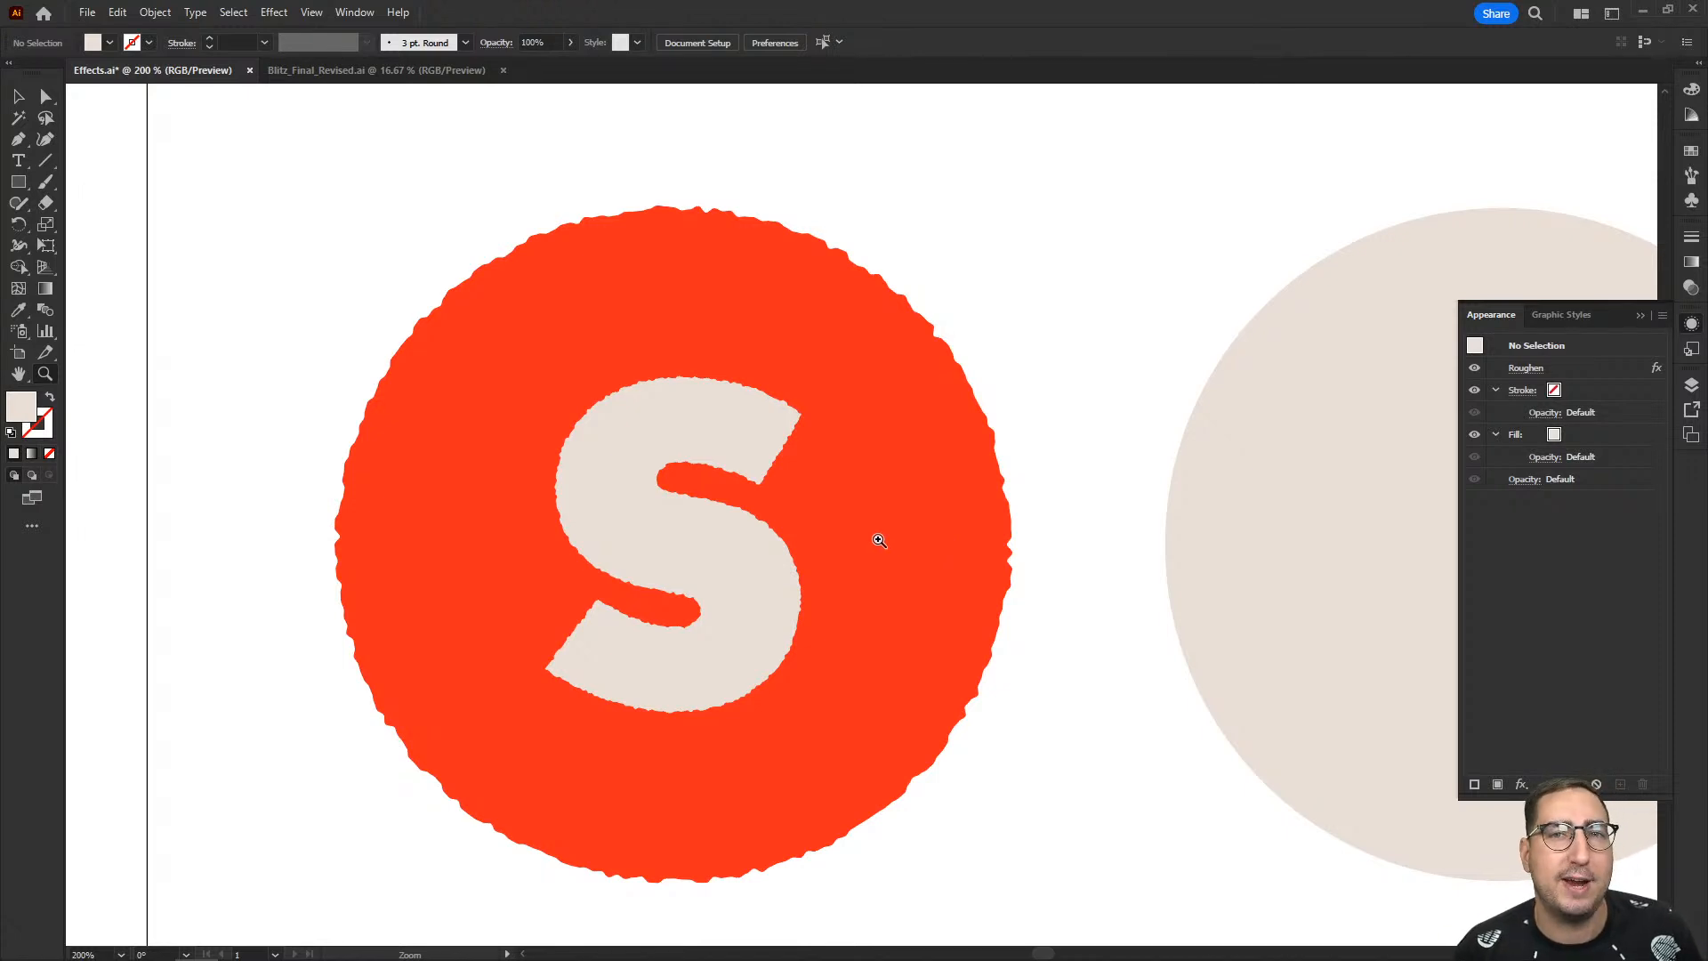
alt+click(880, 541)
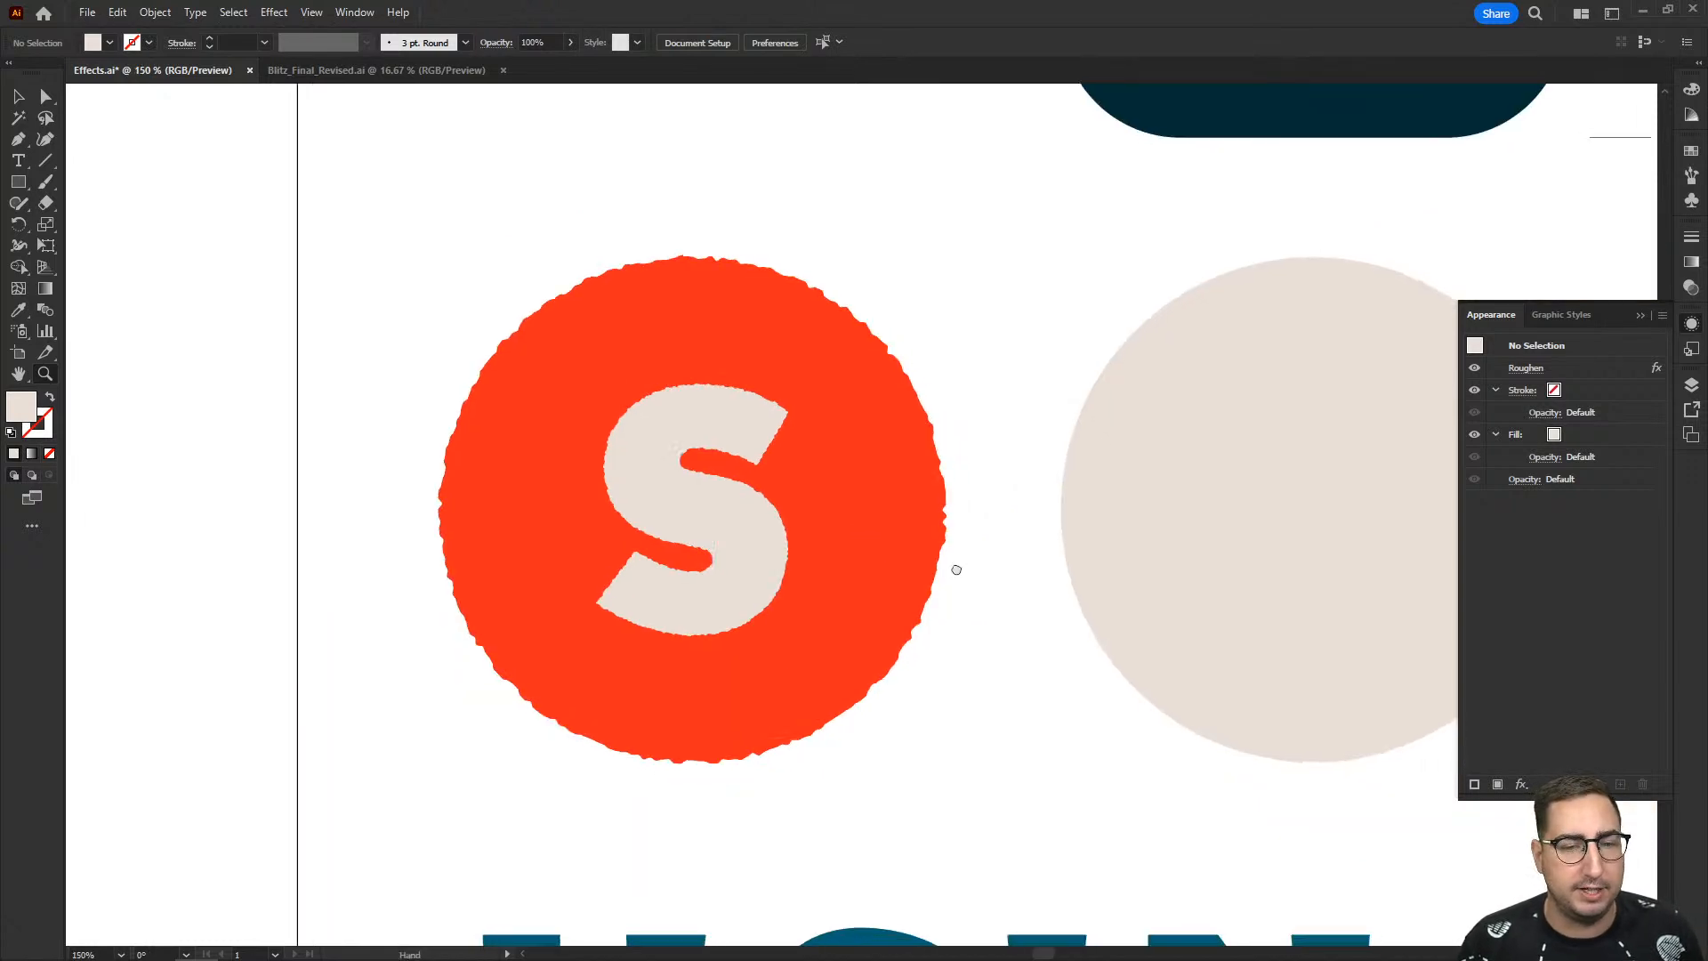
drag(953, 572, 620, 534)
drag(797, 530, 671, 538)
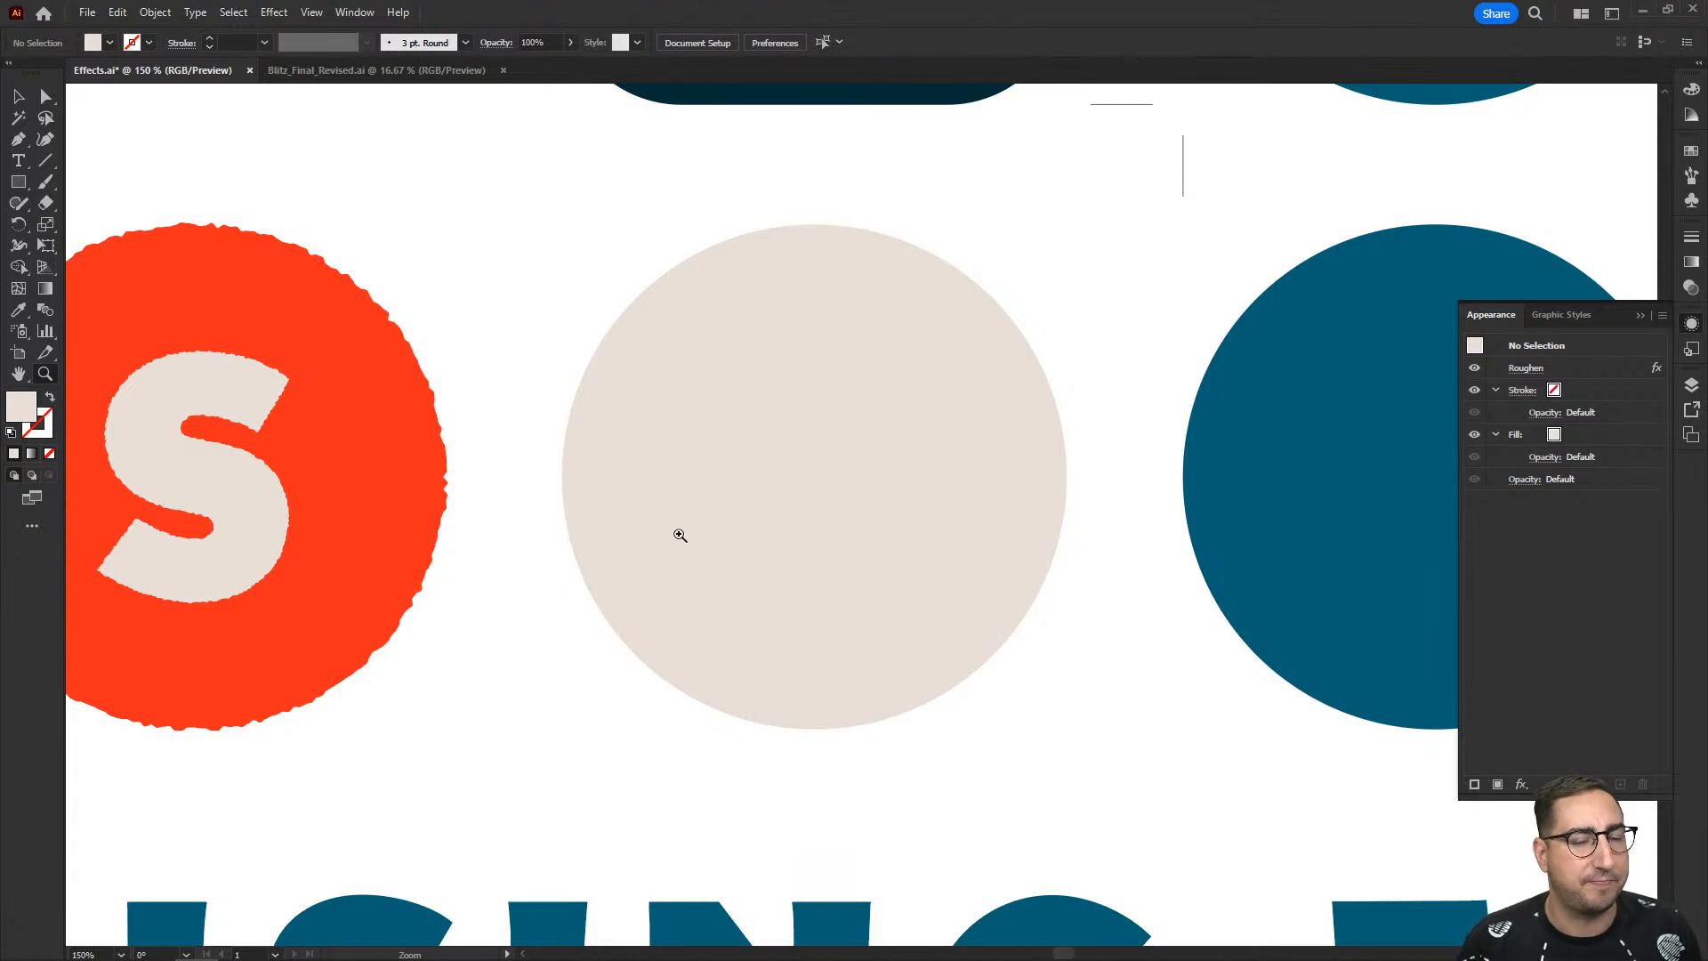
- Try a Transform effect with a 60% horizontal scale on the beige circle, cancel it and deselect the circle
key(v)
click(749, 443)
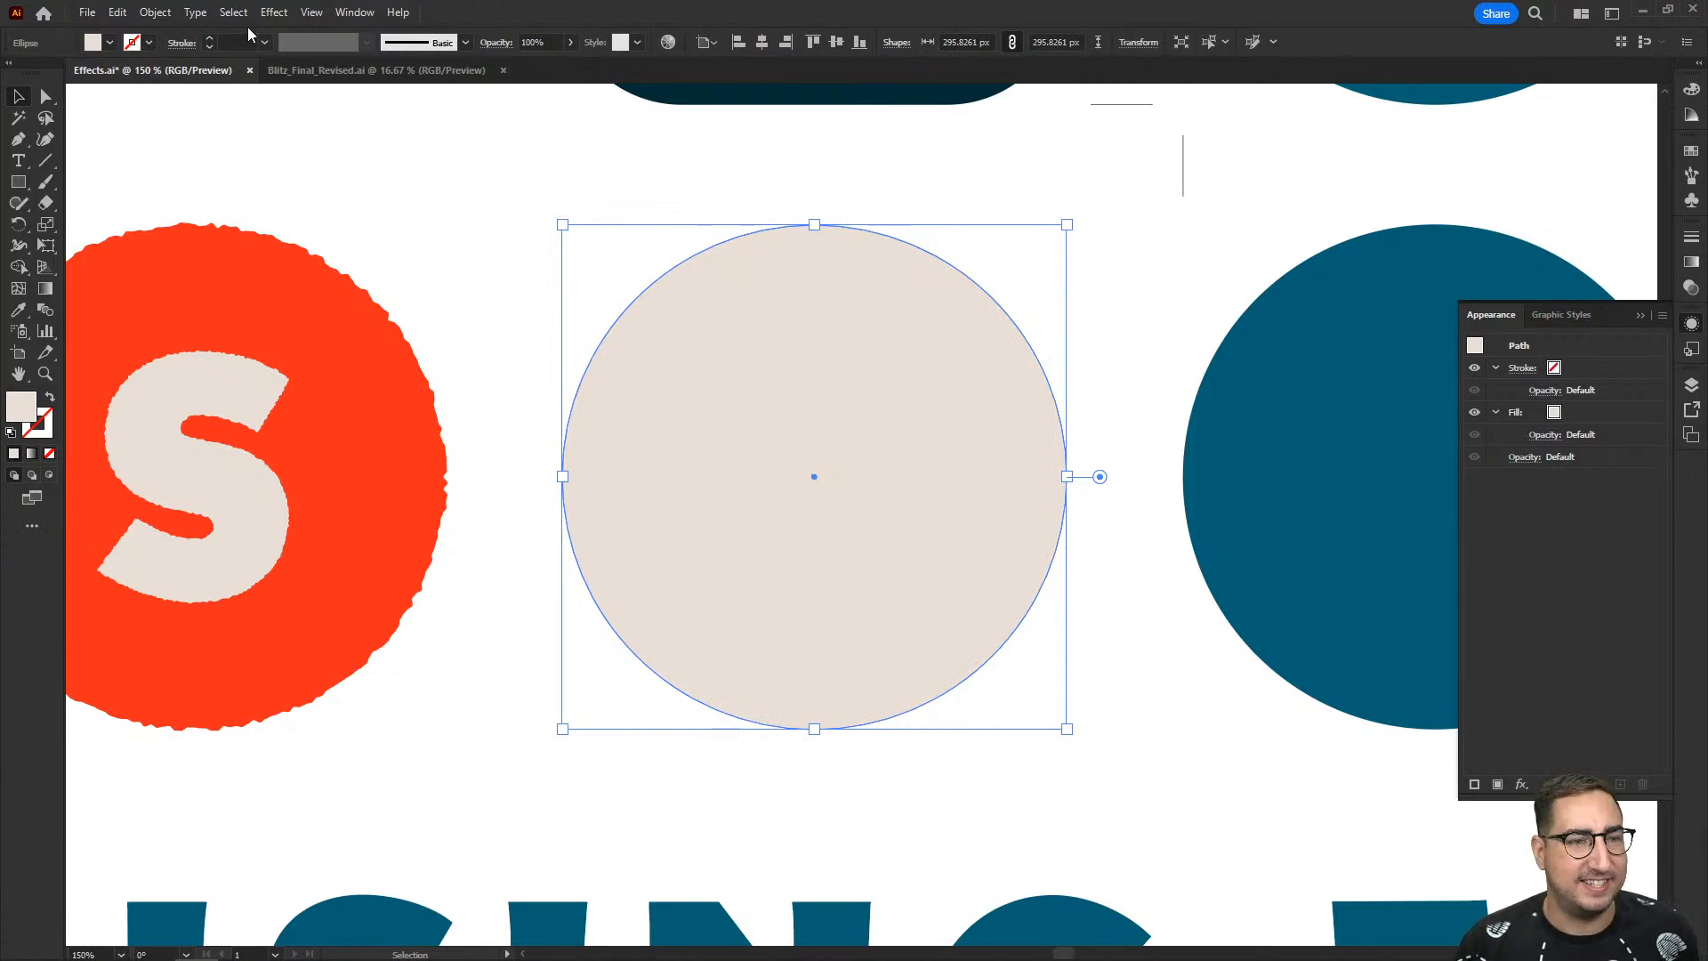
click(269, 12)
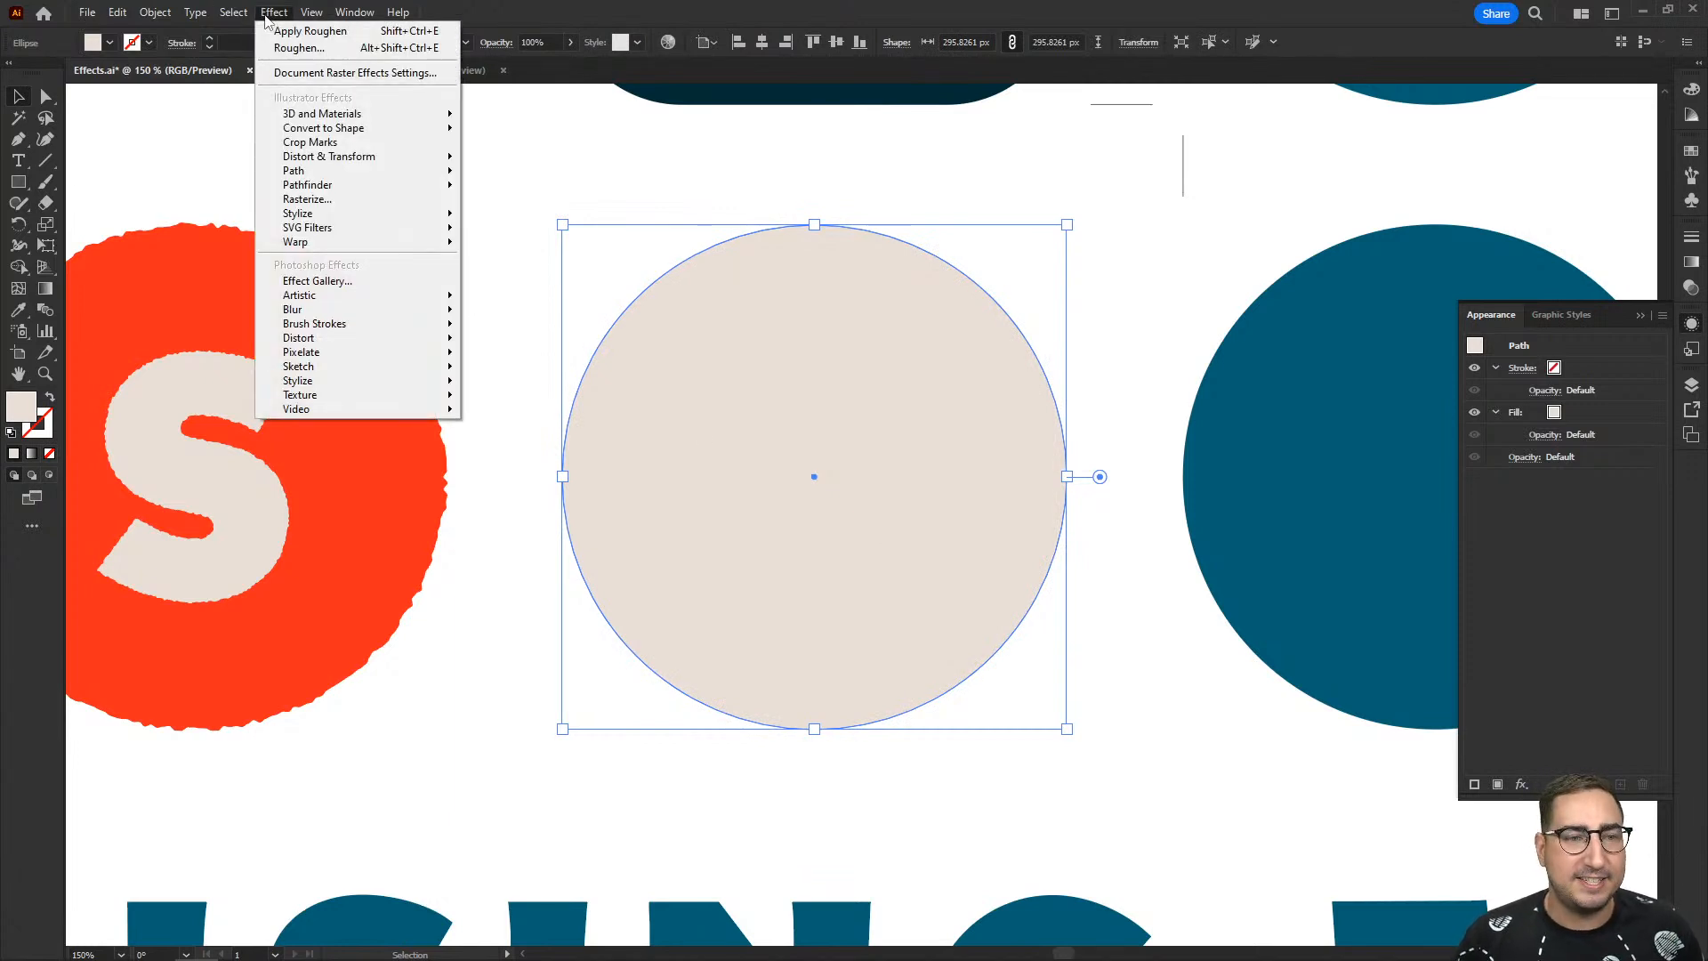
mouse_move(341, 160)
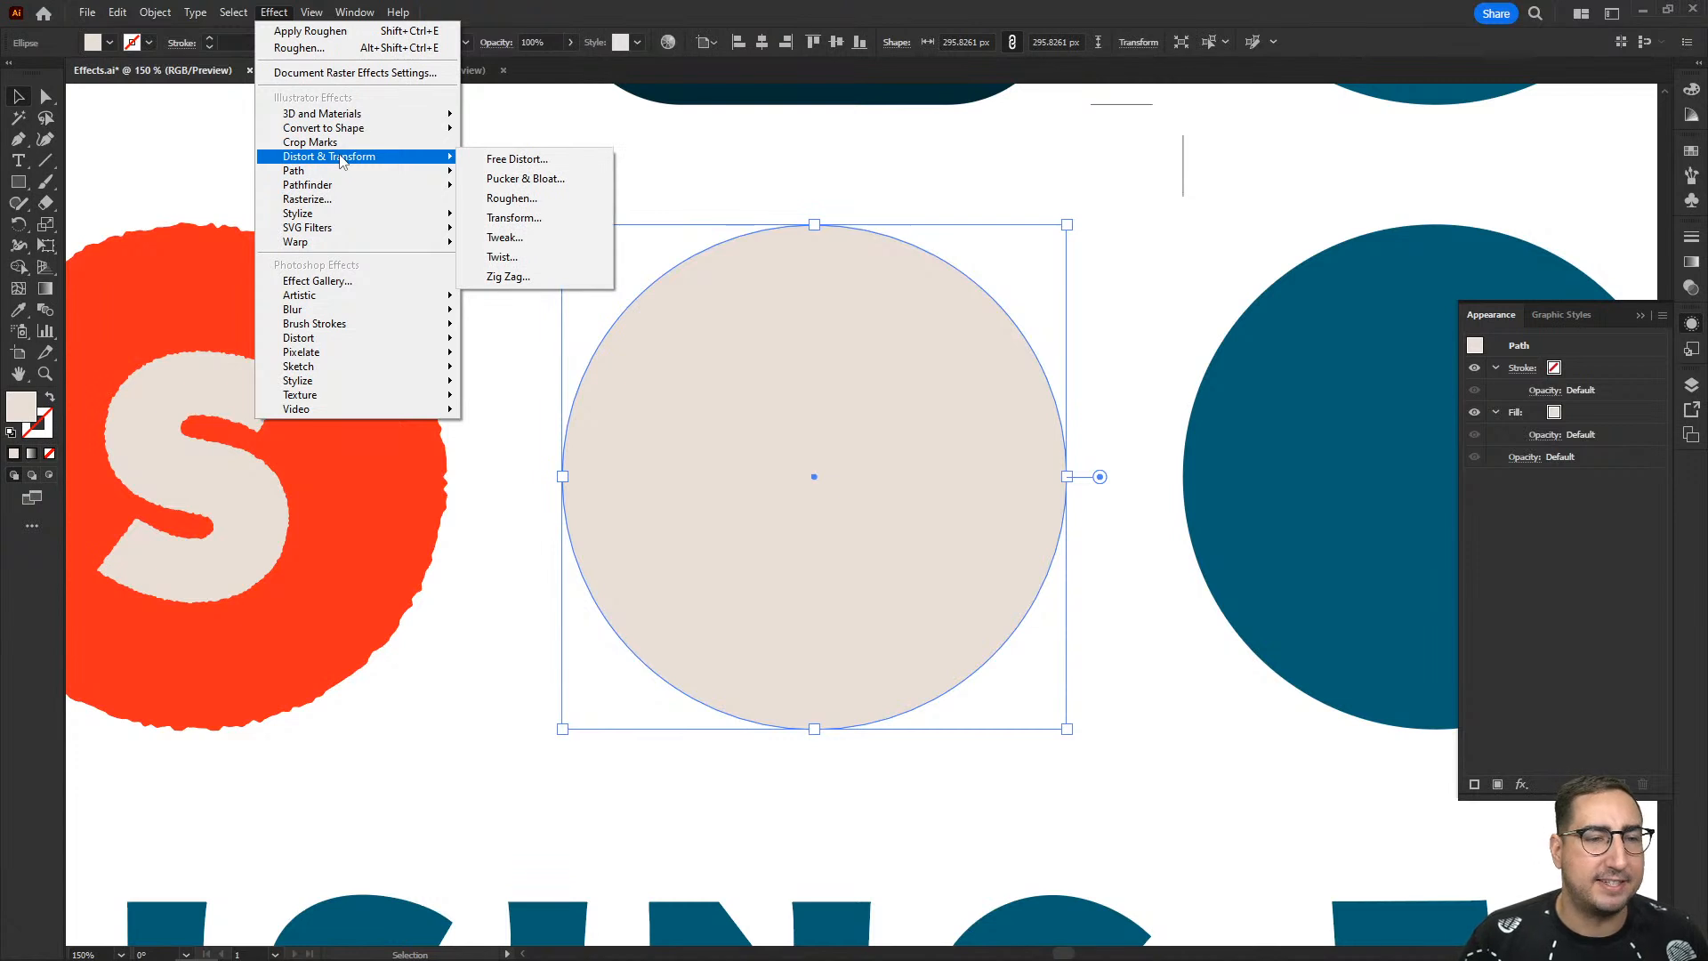
click(523, 218)
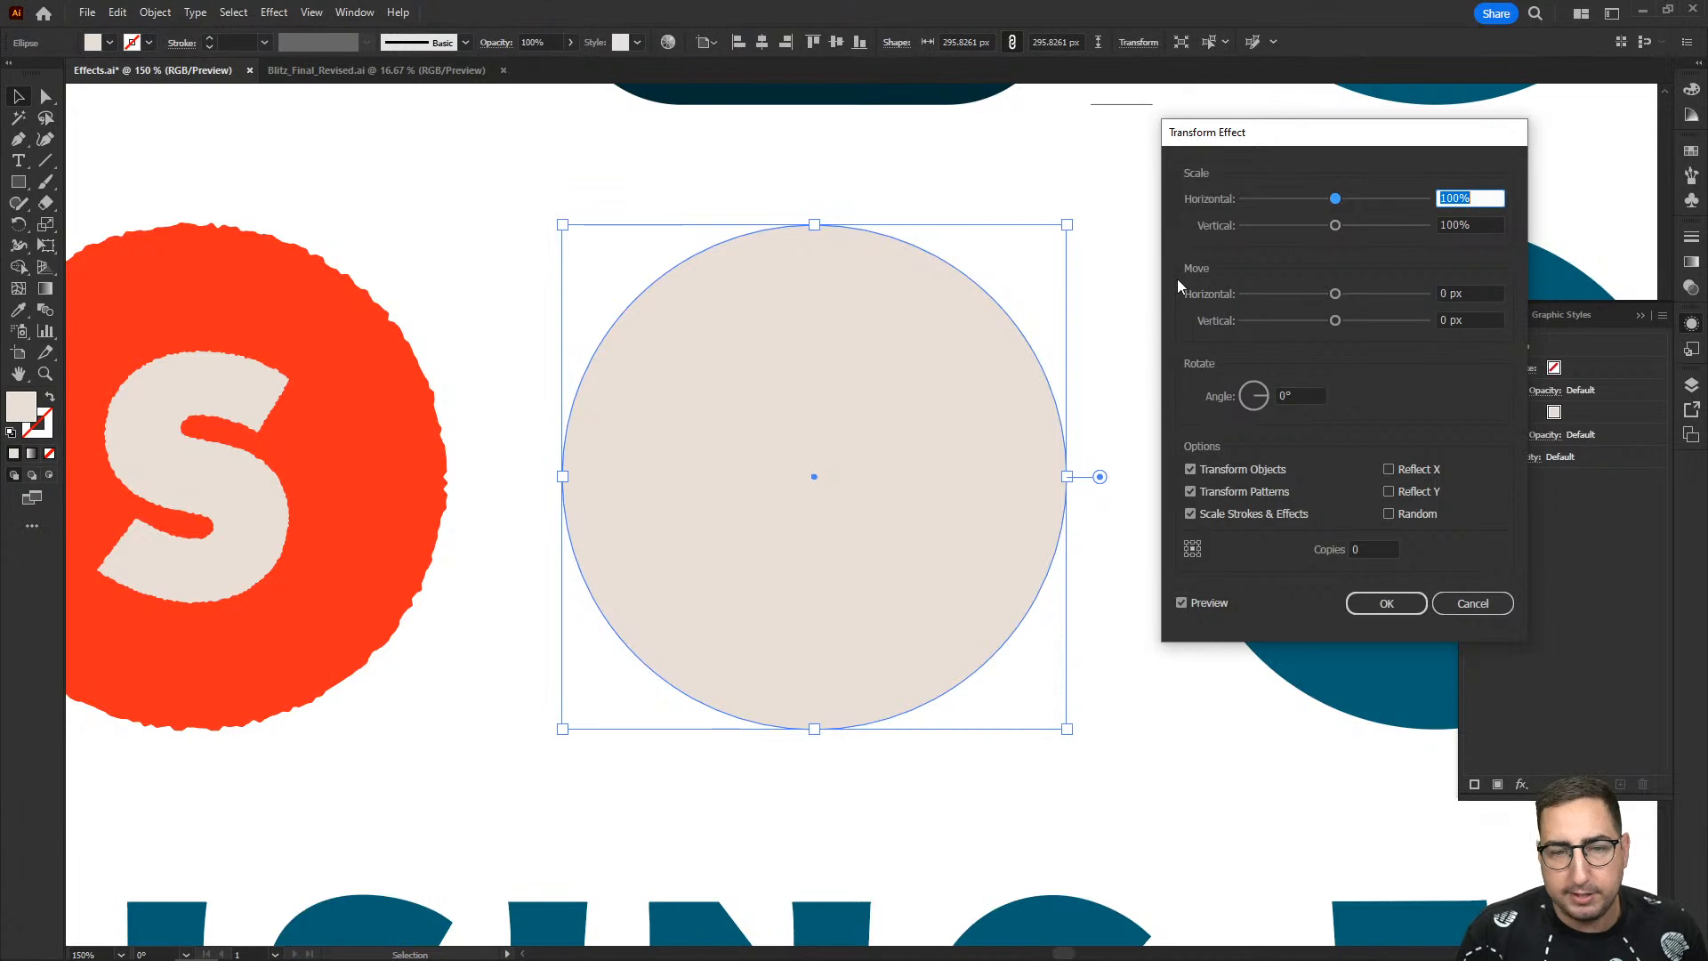
text(60)
key(Tab)
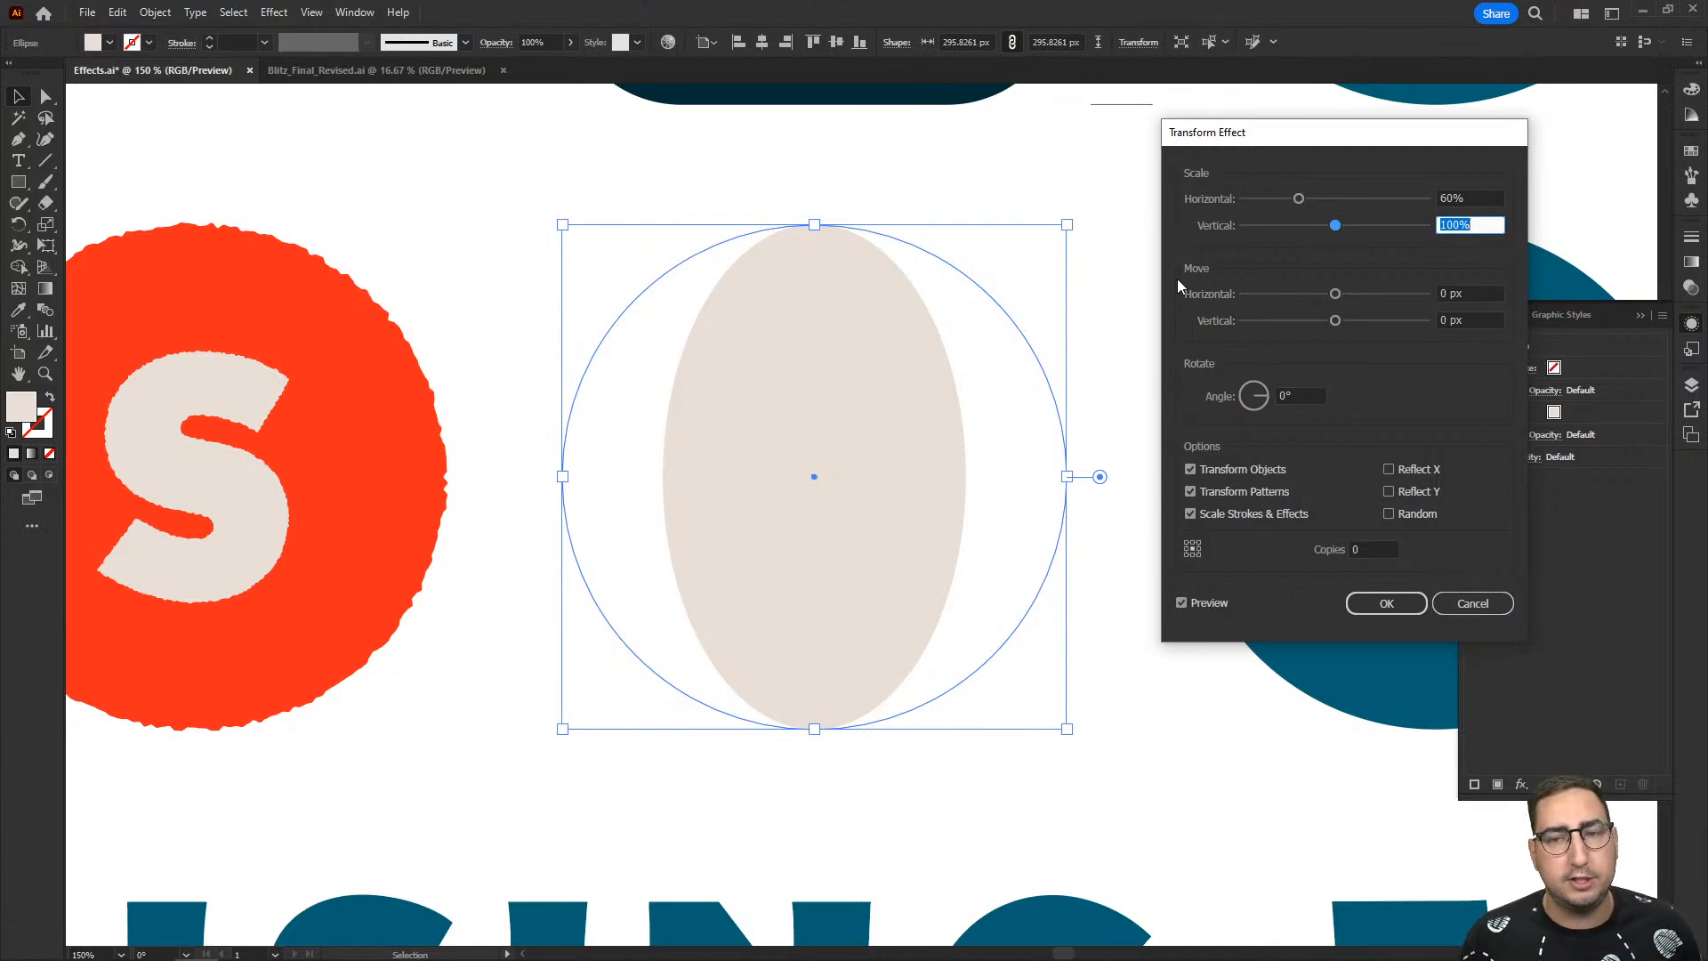
click(1475, 610)
click(663, 258)
- Draw a bar about 366 by 40 px above the beige circle and duplicate it about 10 px below
scroll(654, 276, up, 3)
key(m)
mouse_move(432, 231)
mouse_down()
mouse_move(1030, 314)
mouse_move(1057, 299)
mouse_up()
key(v)
drag(887, 277, 881, 351)
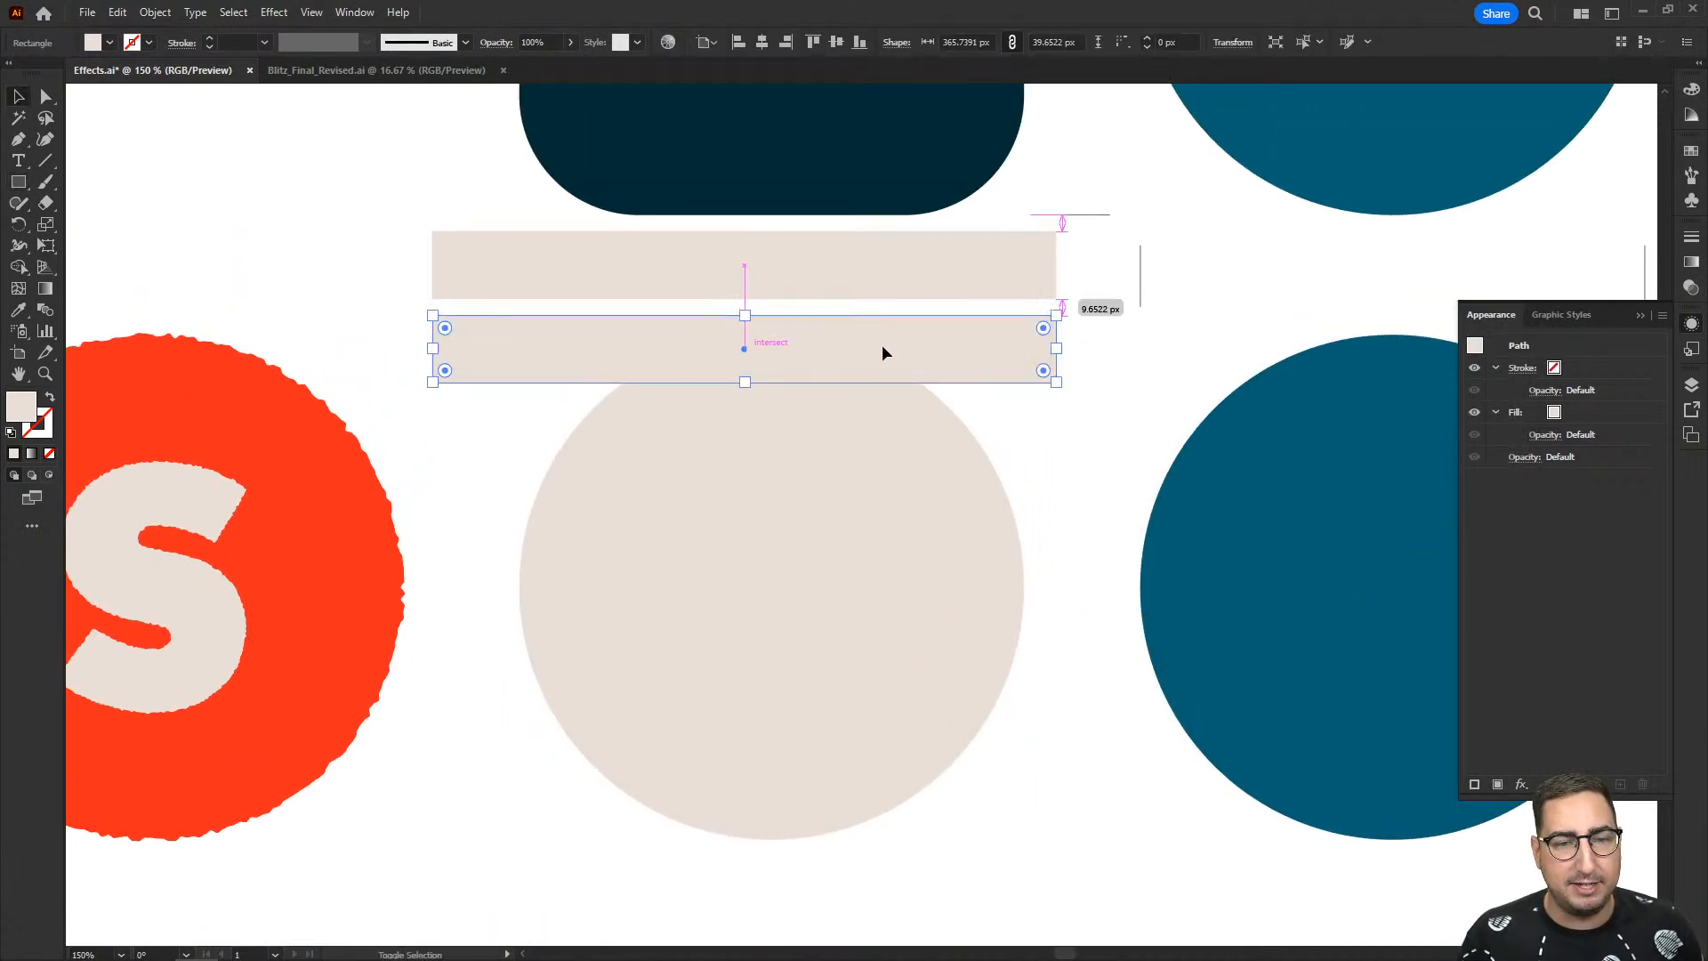
- Give both bars the blue circle's fill colour and deselect them
shift+click(942, 278)
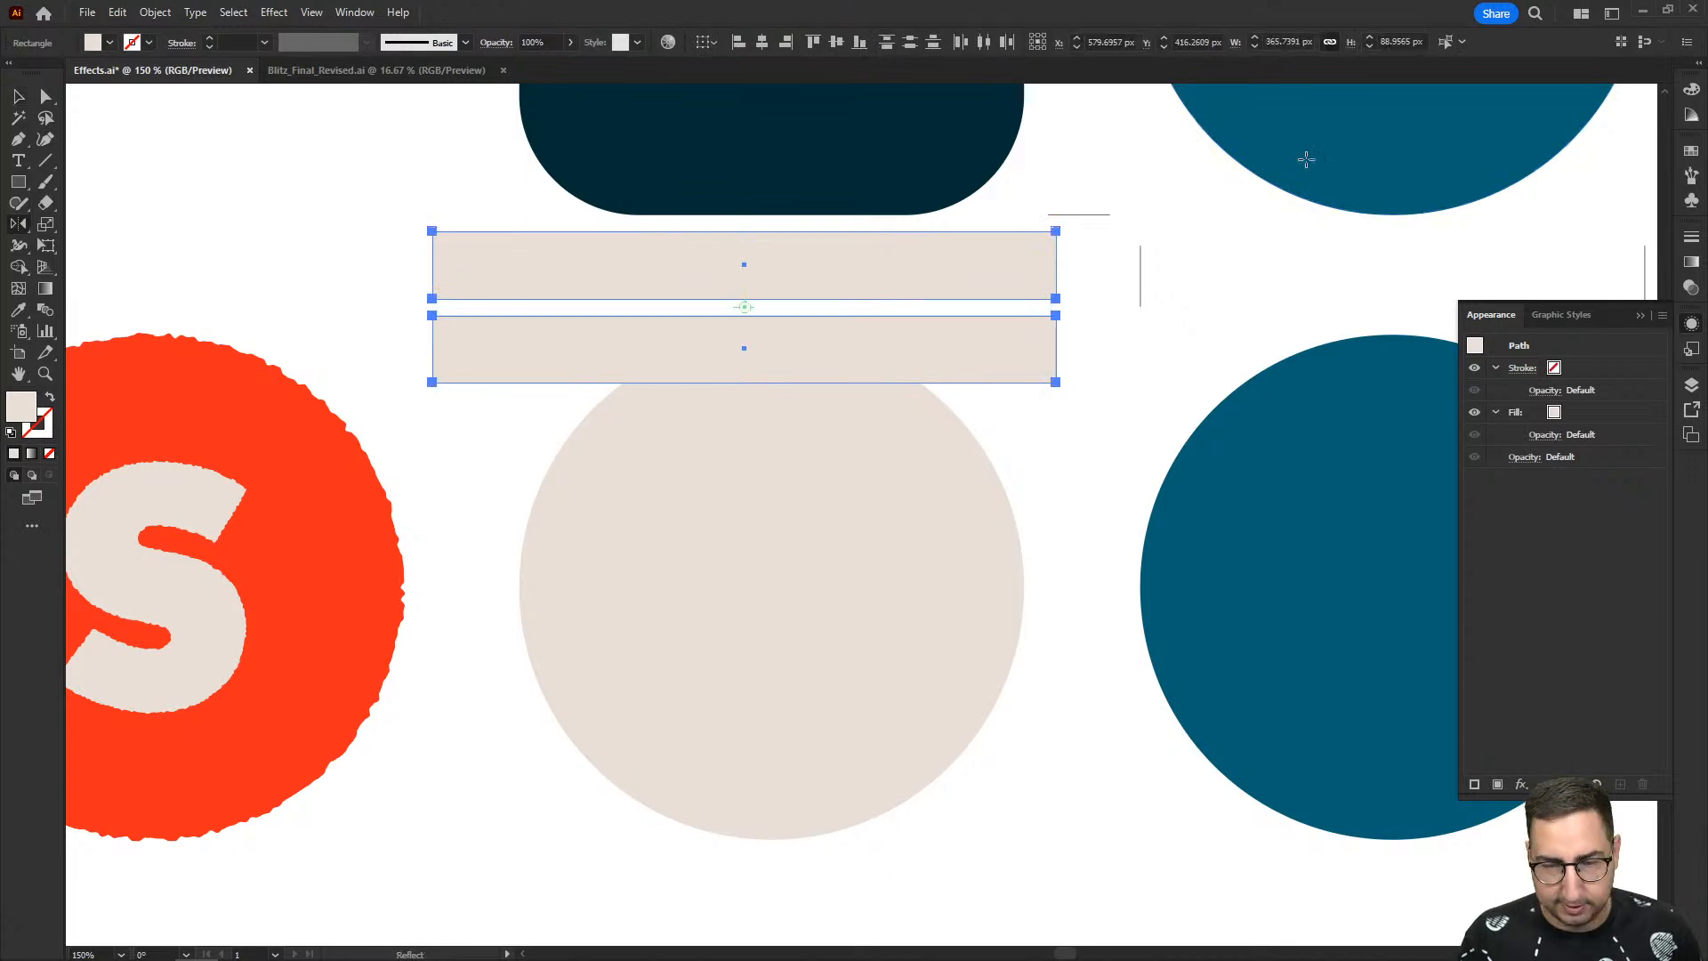
key(i)
click(1288, 173)
key(v)
click(1197, 298)
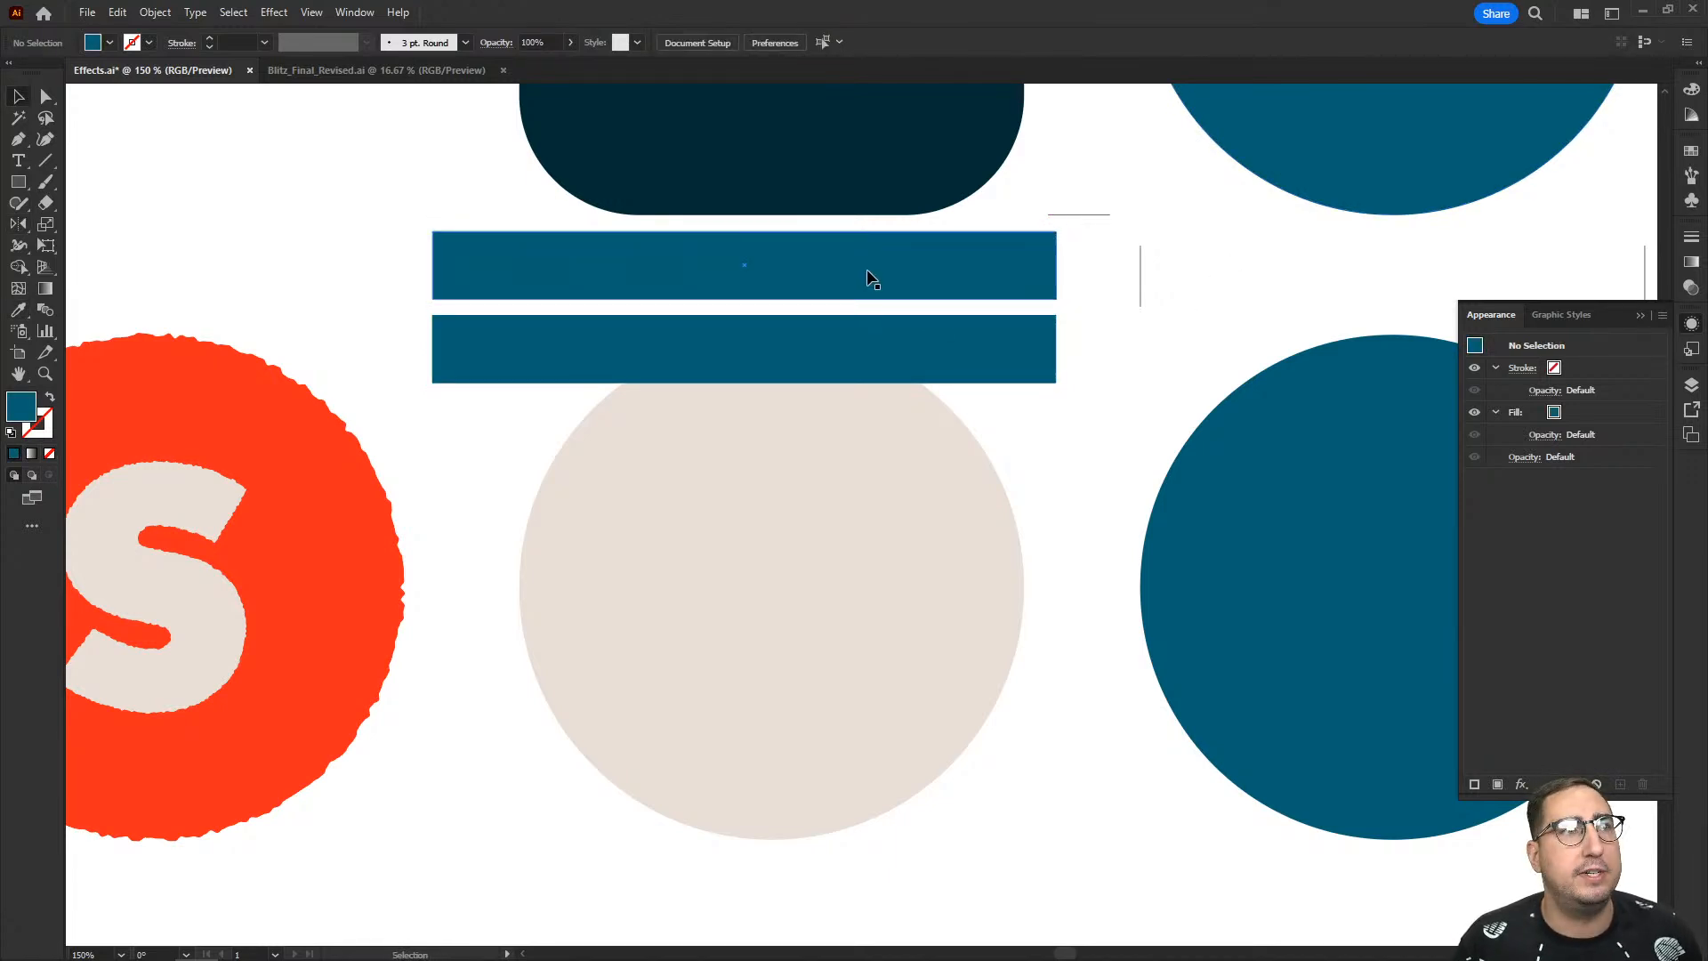
- Start a Transform effect on the upper blue bar with its horizontal scale set to 60%
click(917, 264)
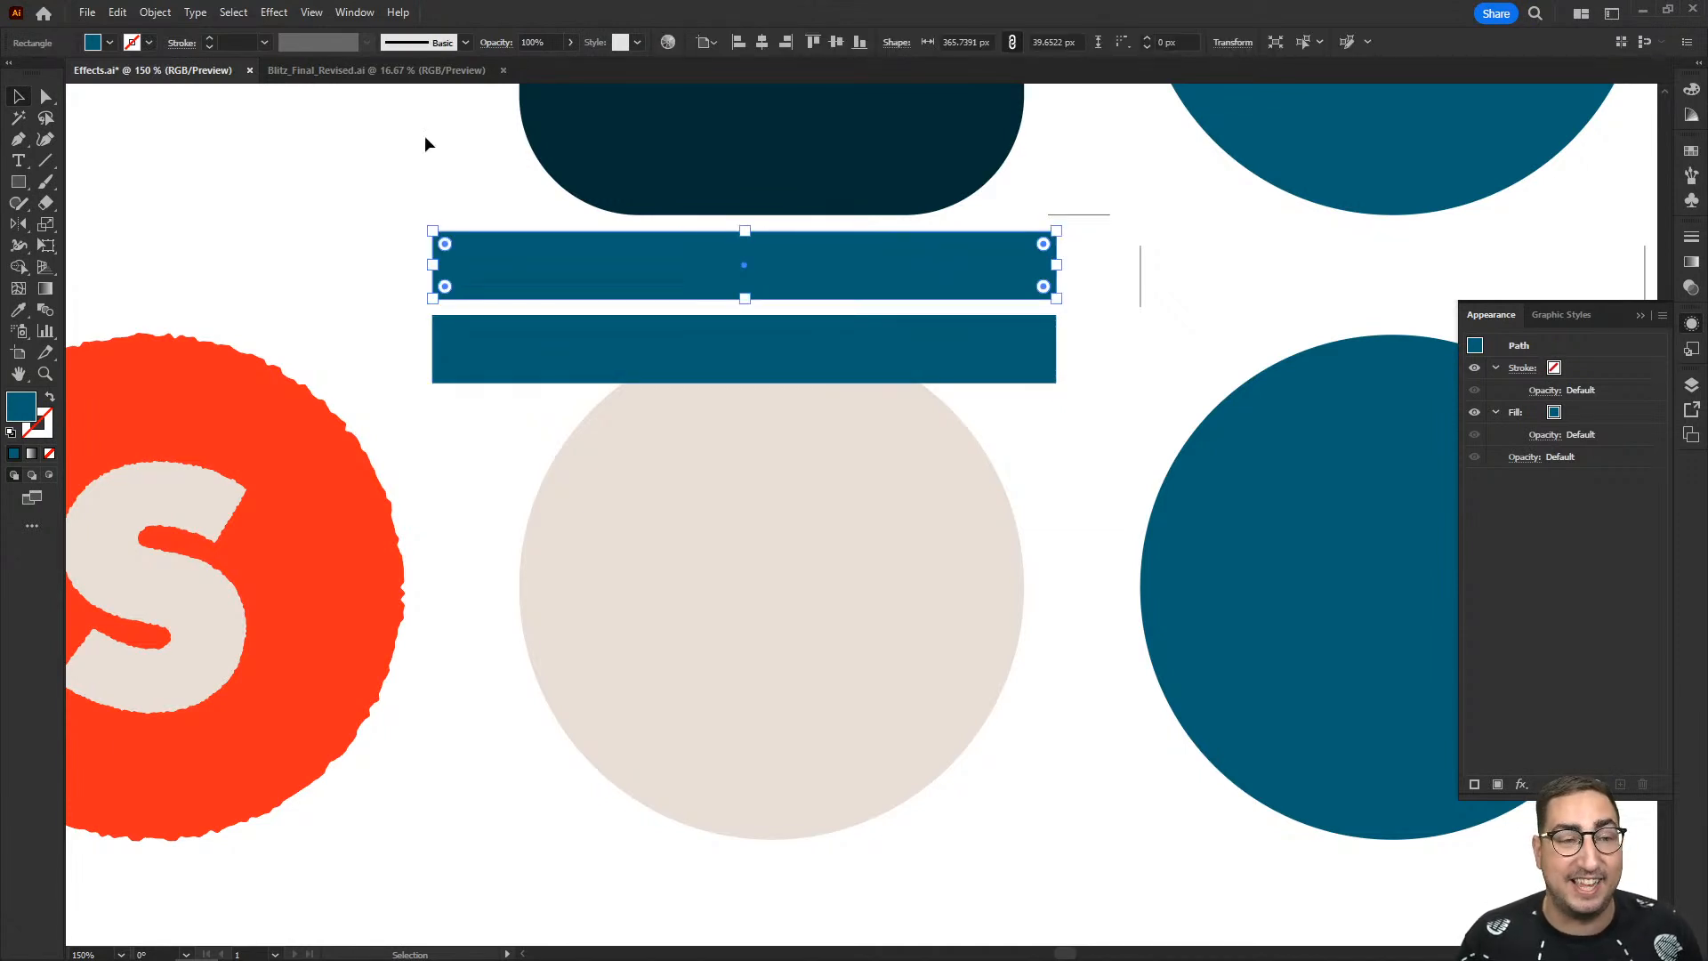
click(272, 12)
mouse_move(359, 157)
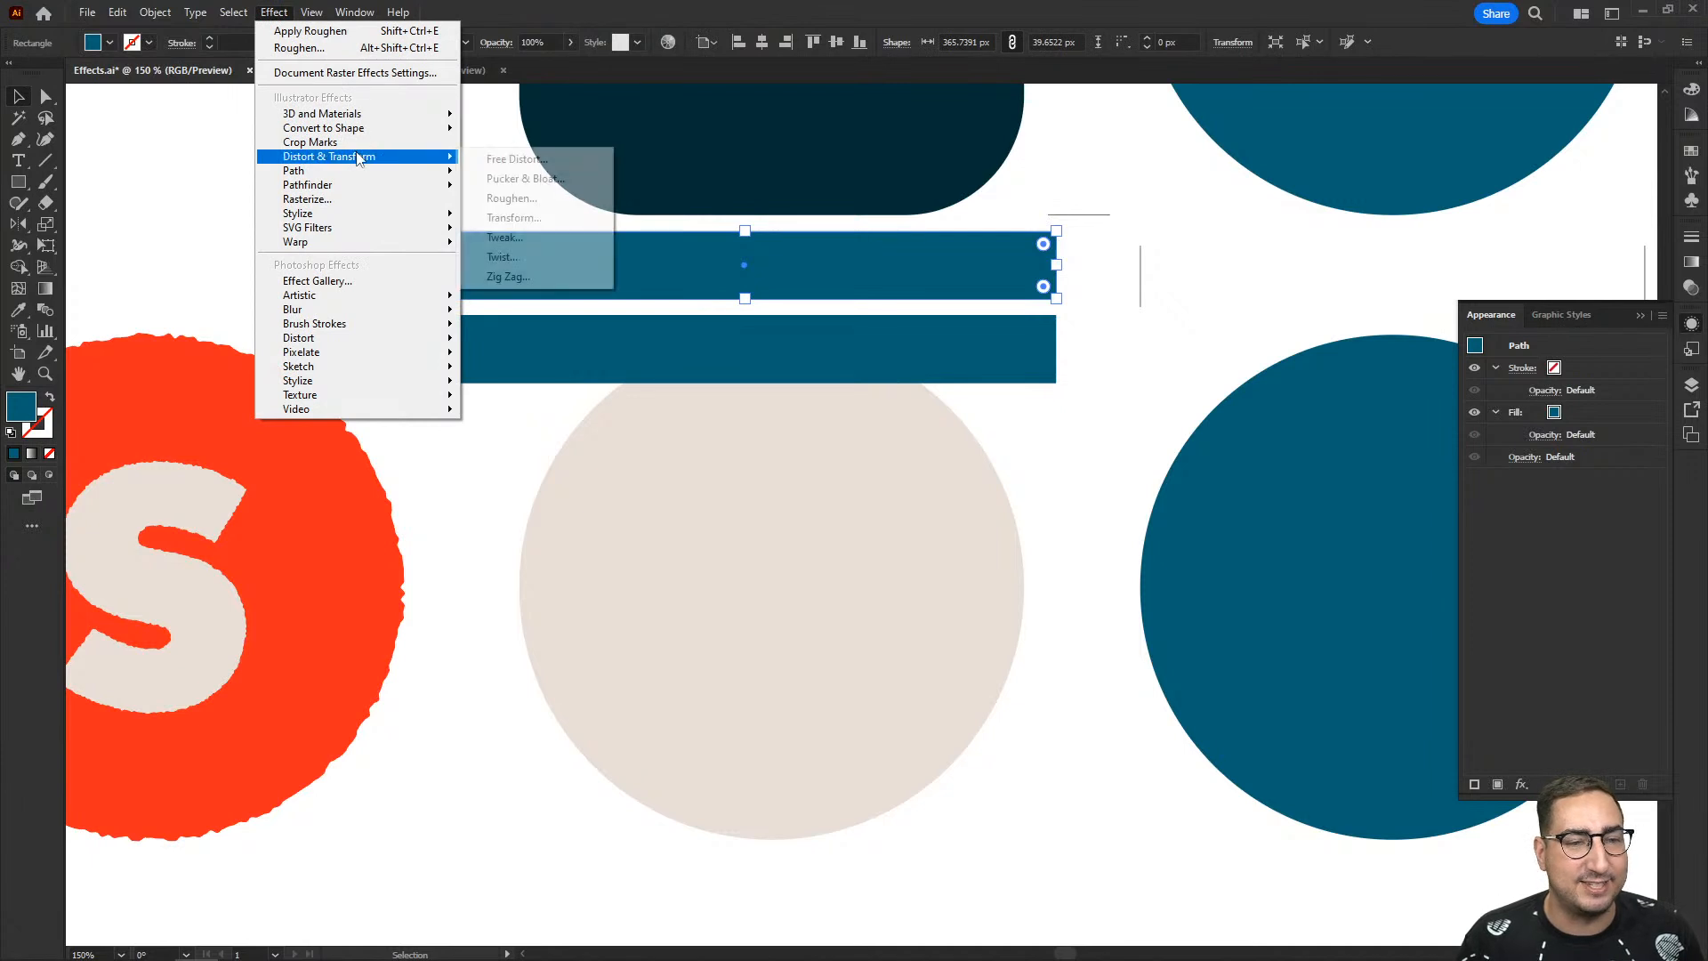
click(525, 219)
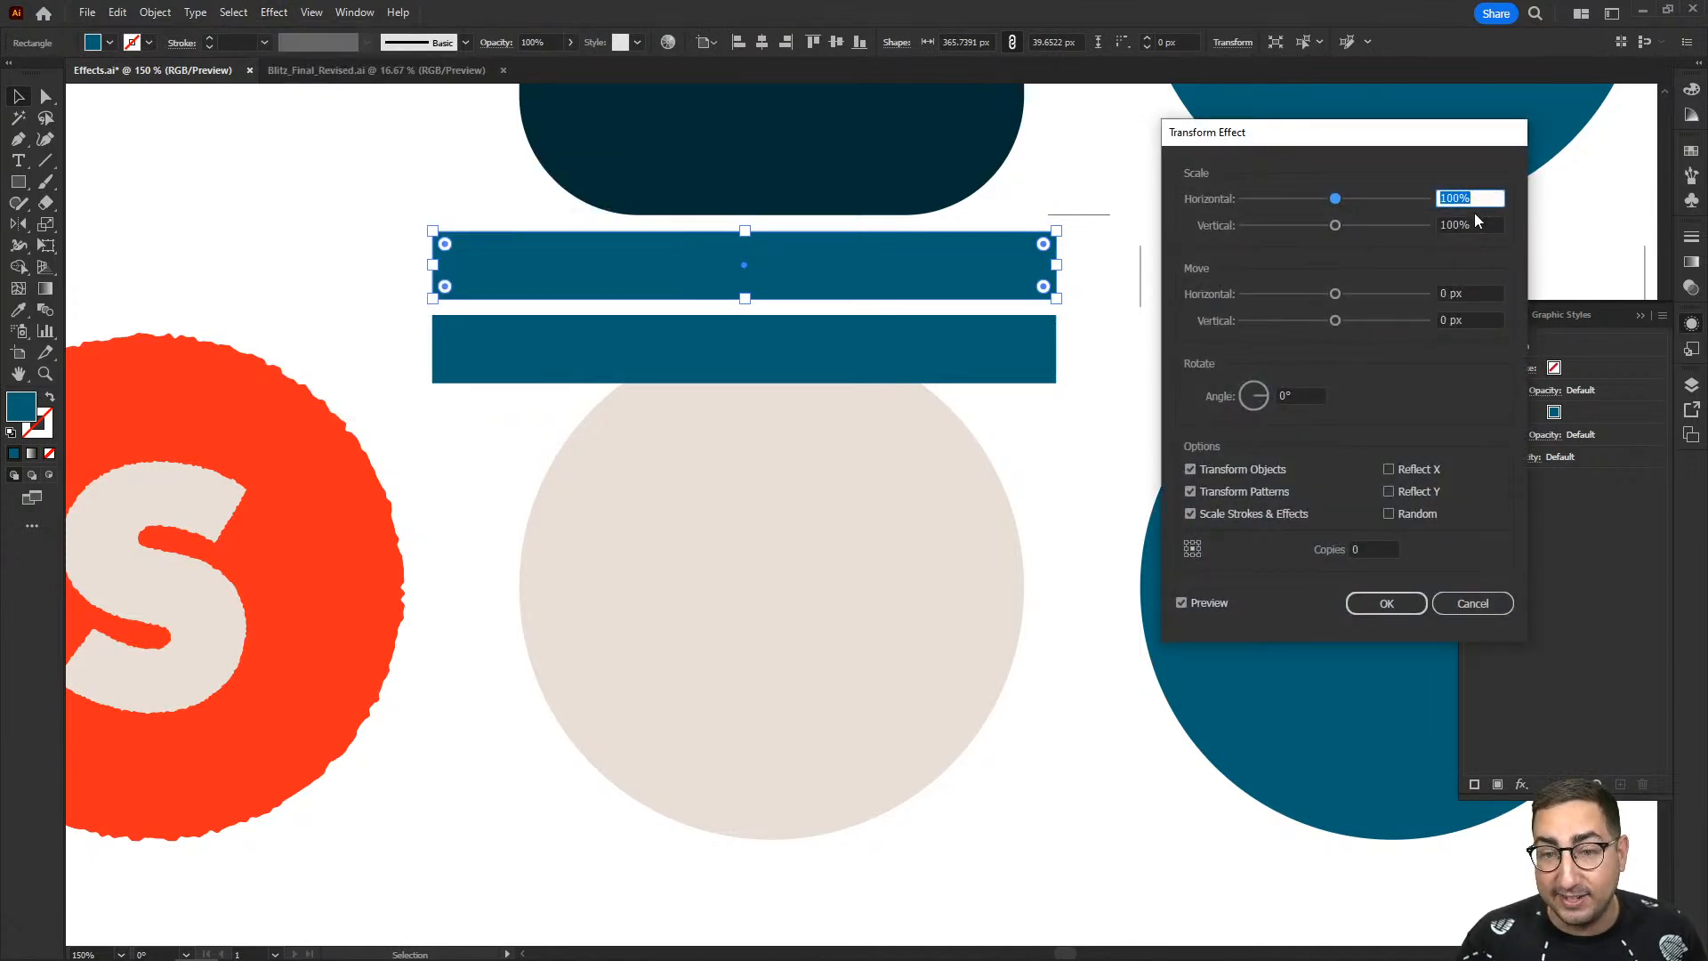
text(60)
key(Tab)
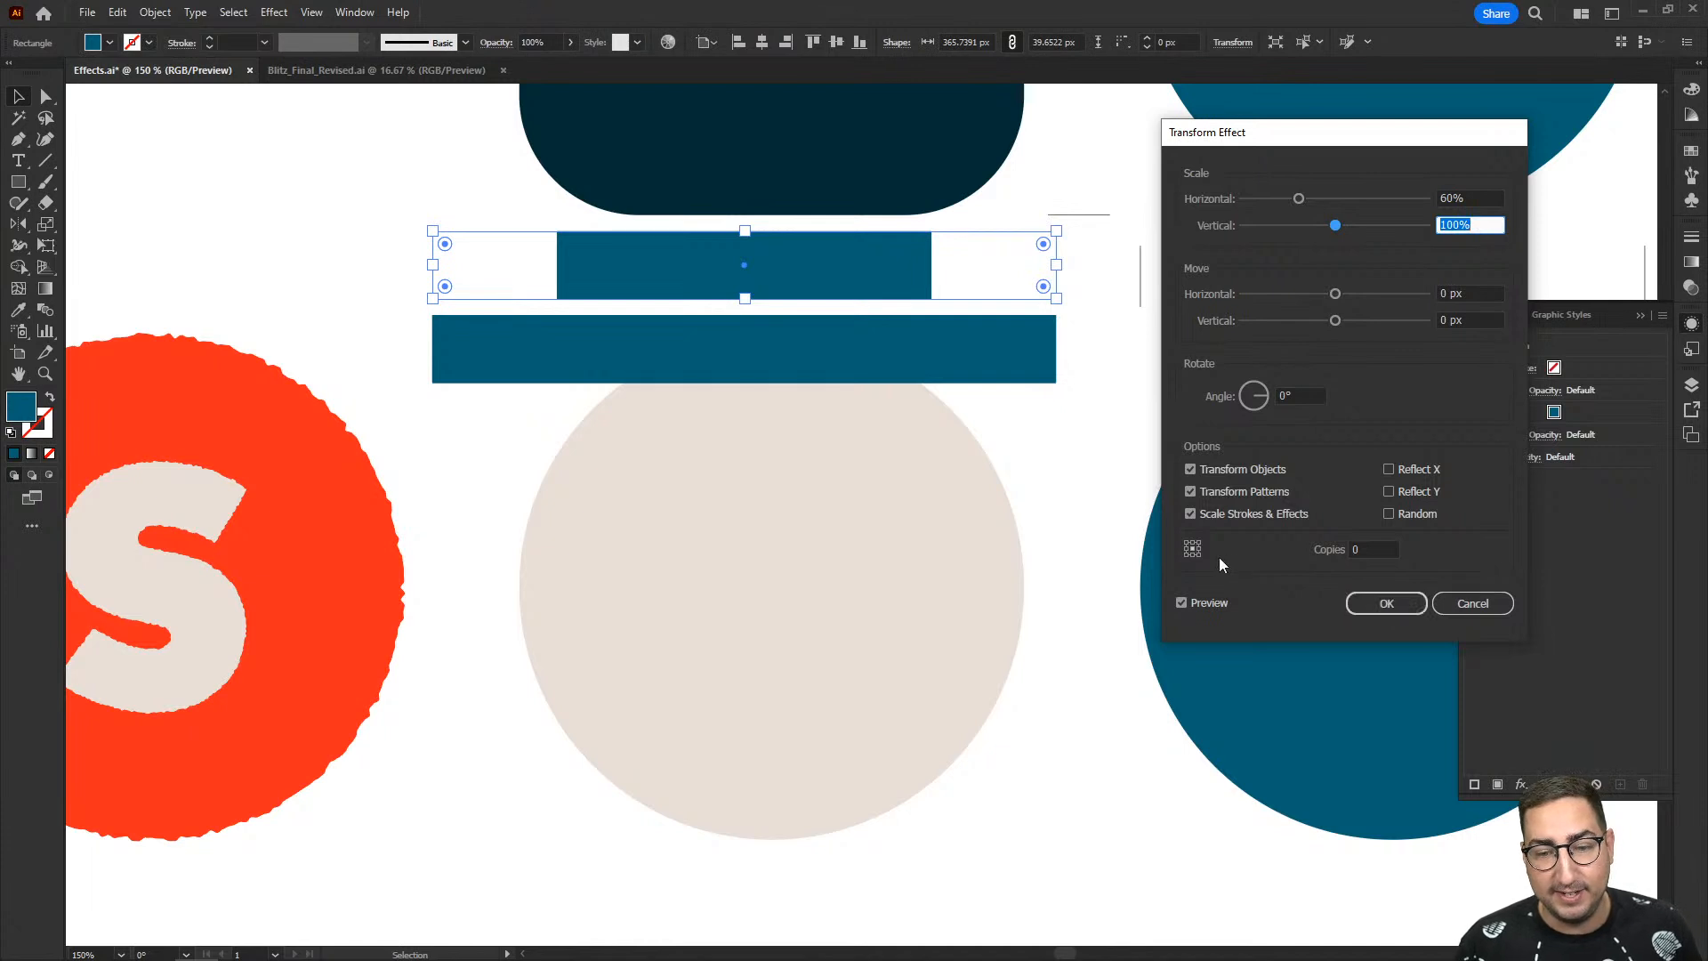
- Compare the left and right reference points for the Transform effect, keep the middle-left one, apply the effect and deselect the bar
click(1186, 549)
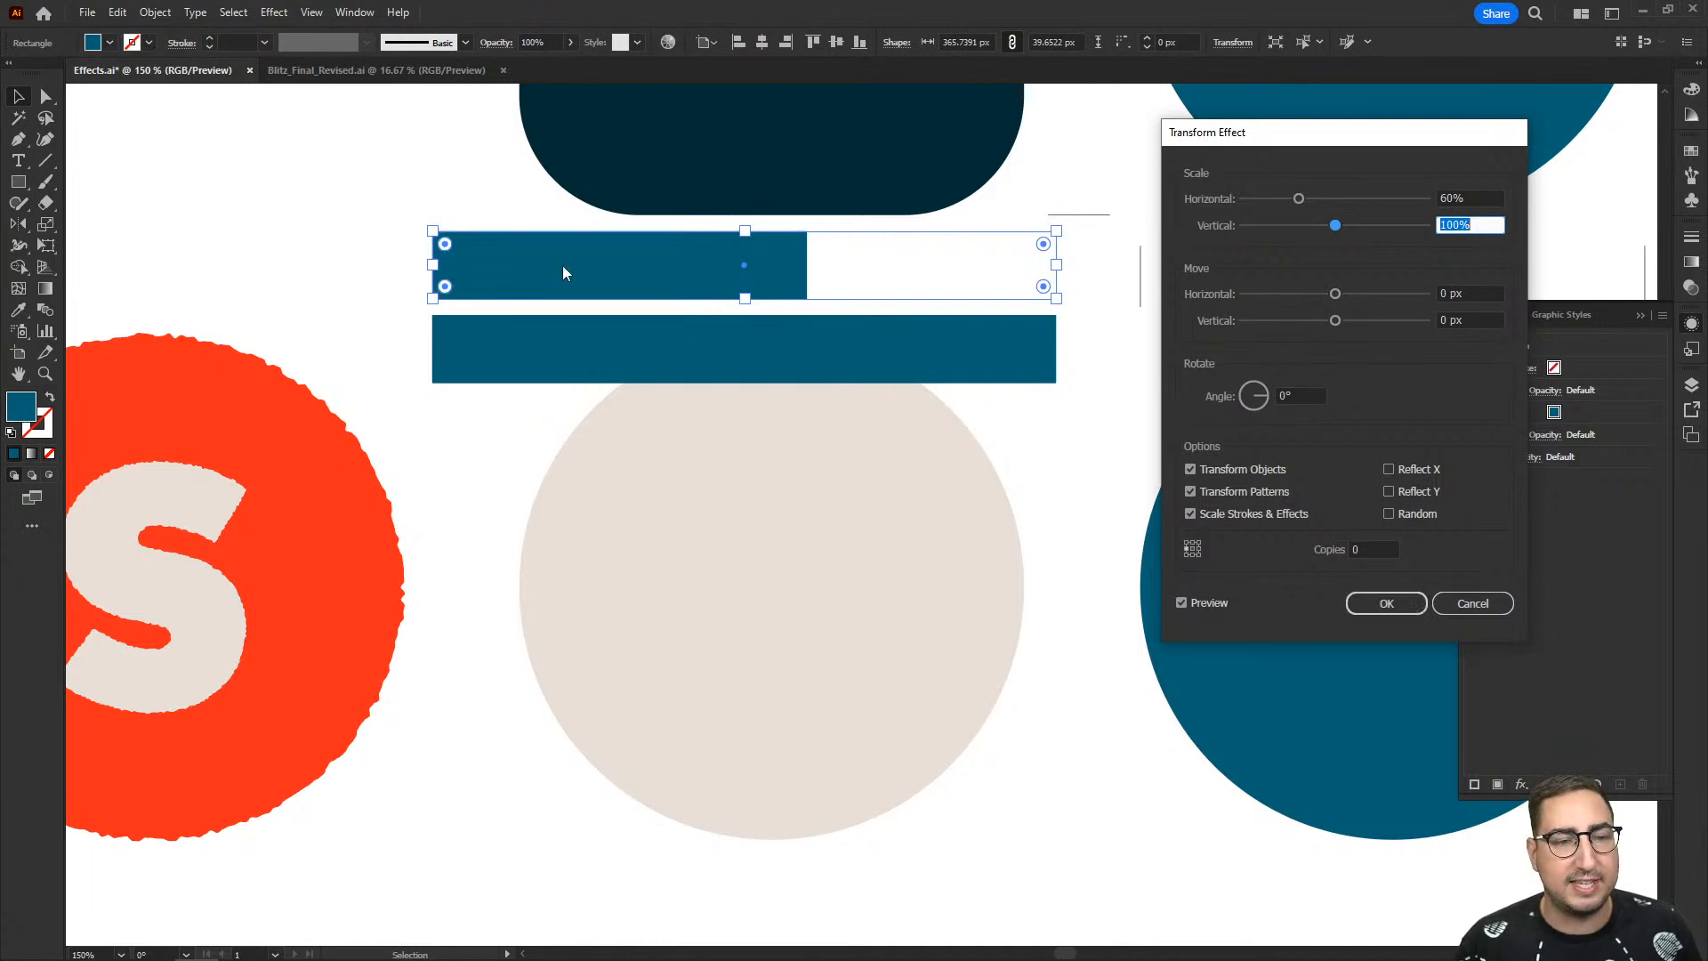
click(1197, 549)
click(1187, 549)
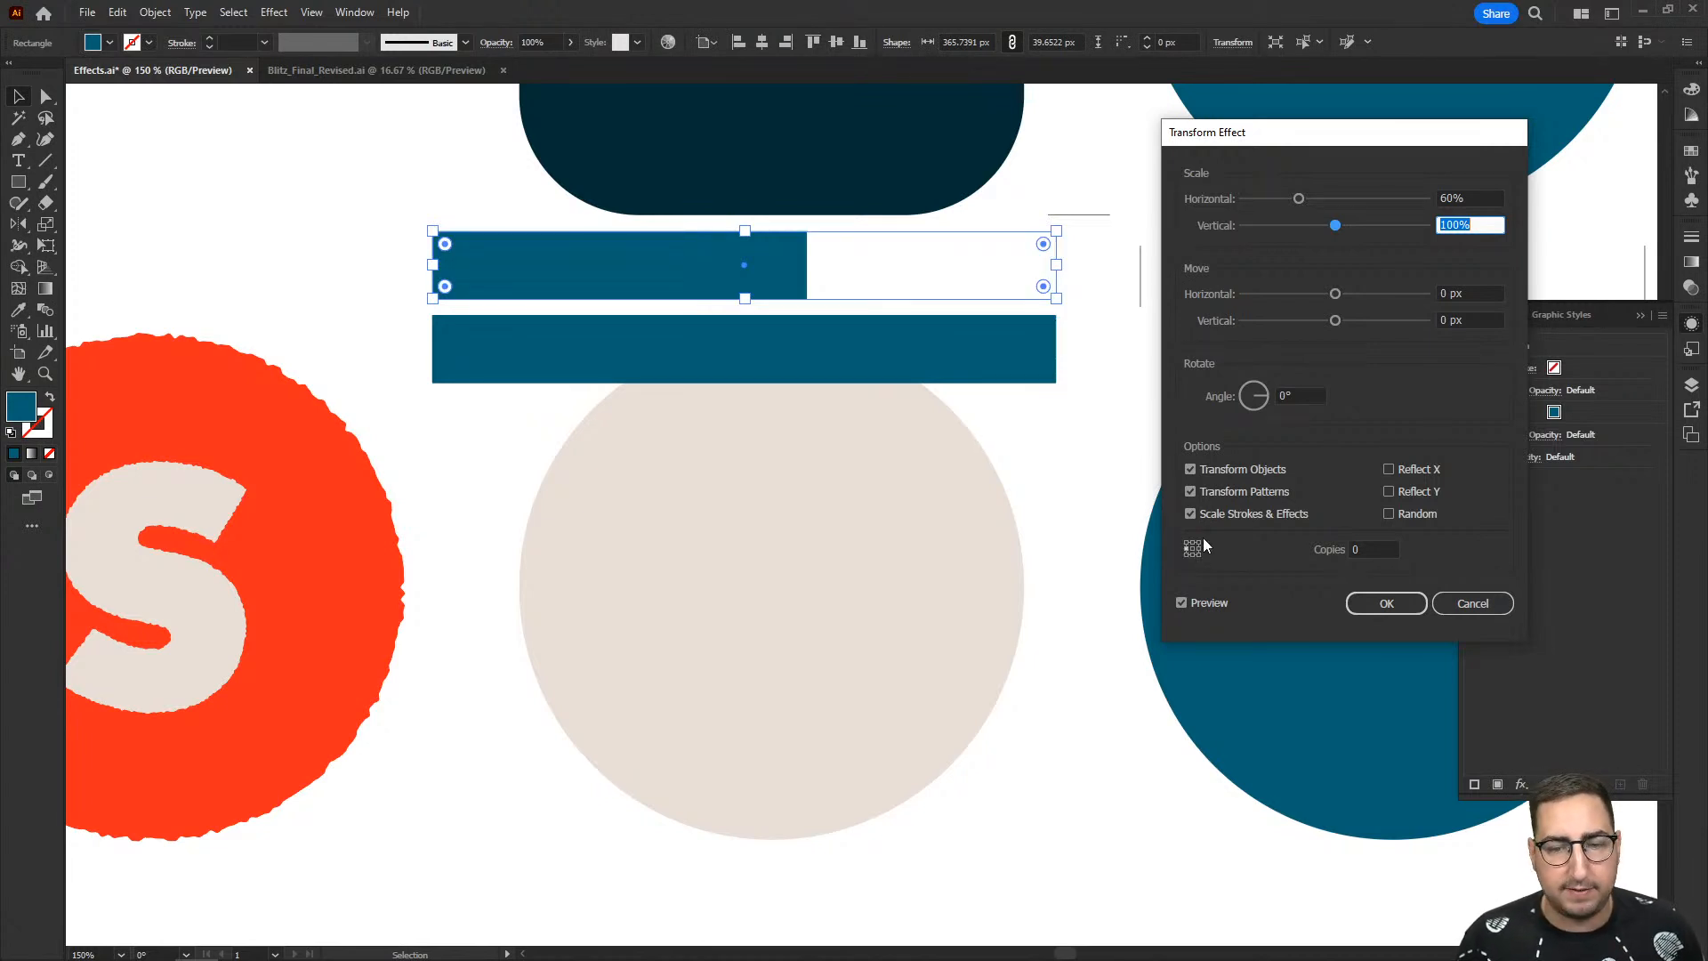
click(1388, 605)
click(1153, 372)
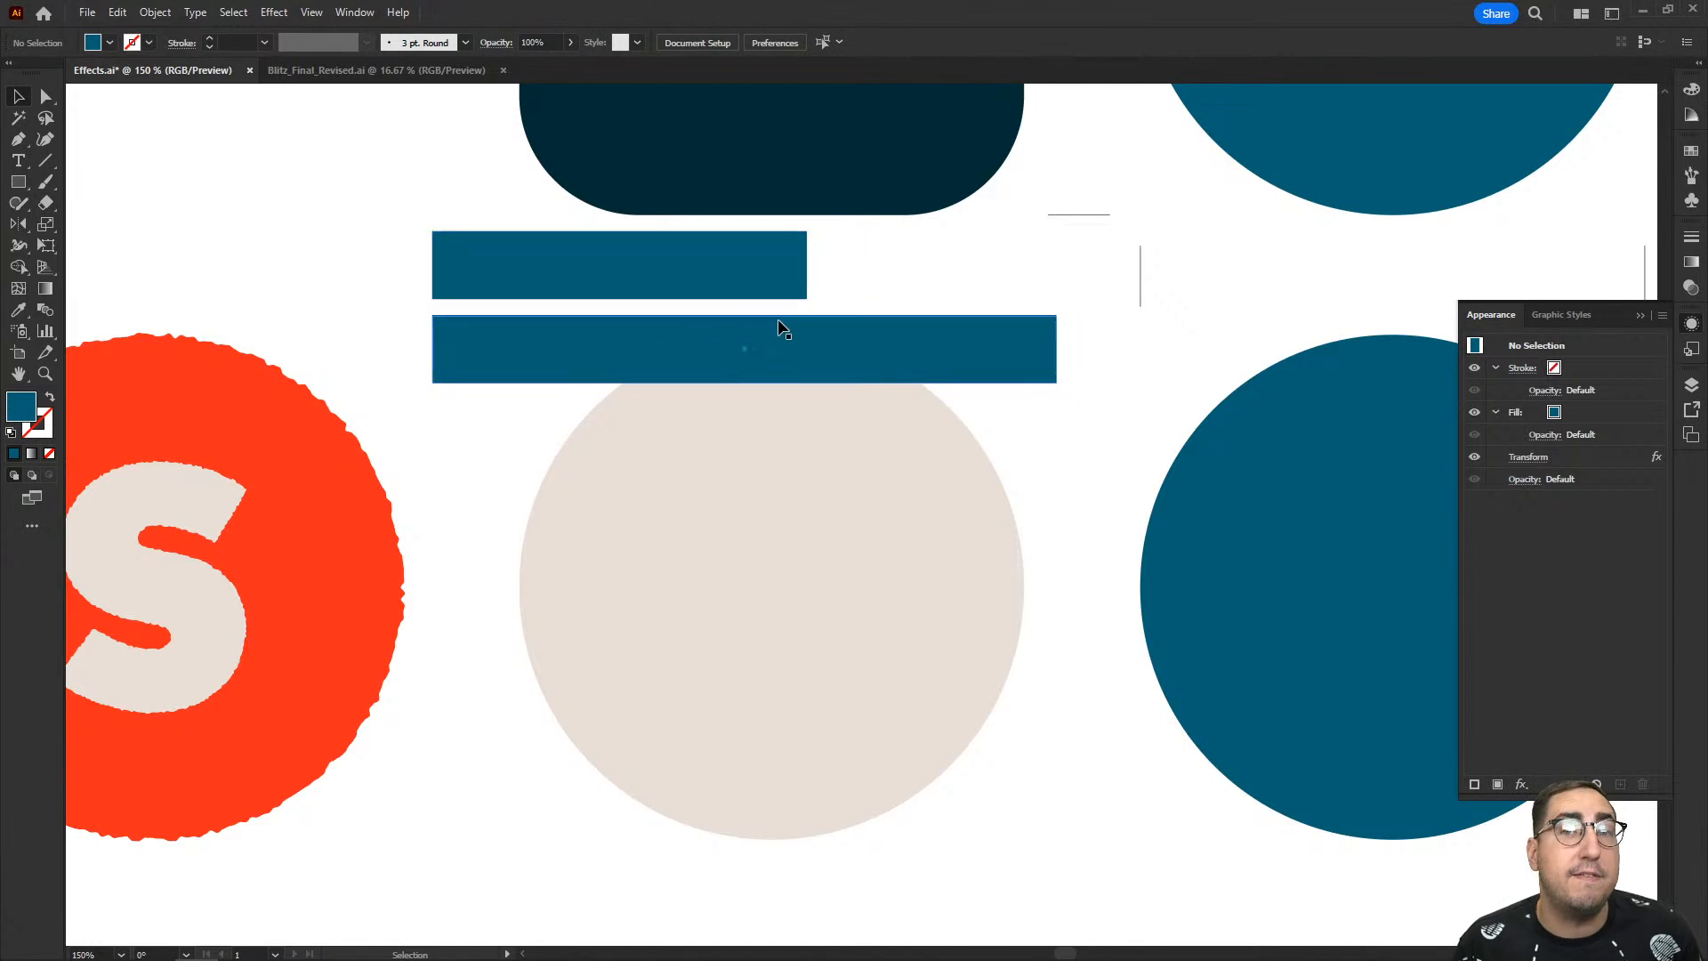
- Edit the upper bar's Transform effect to a 75% horizontal scale and deselect the bar
click(750, 265)
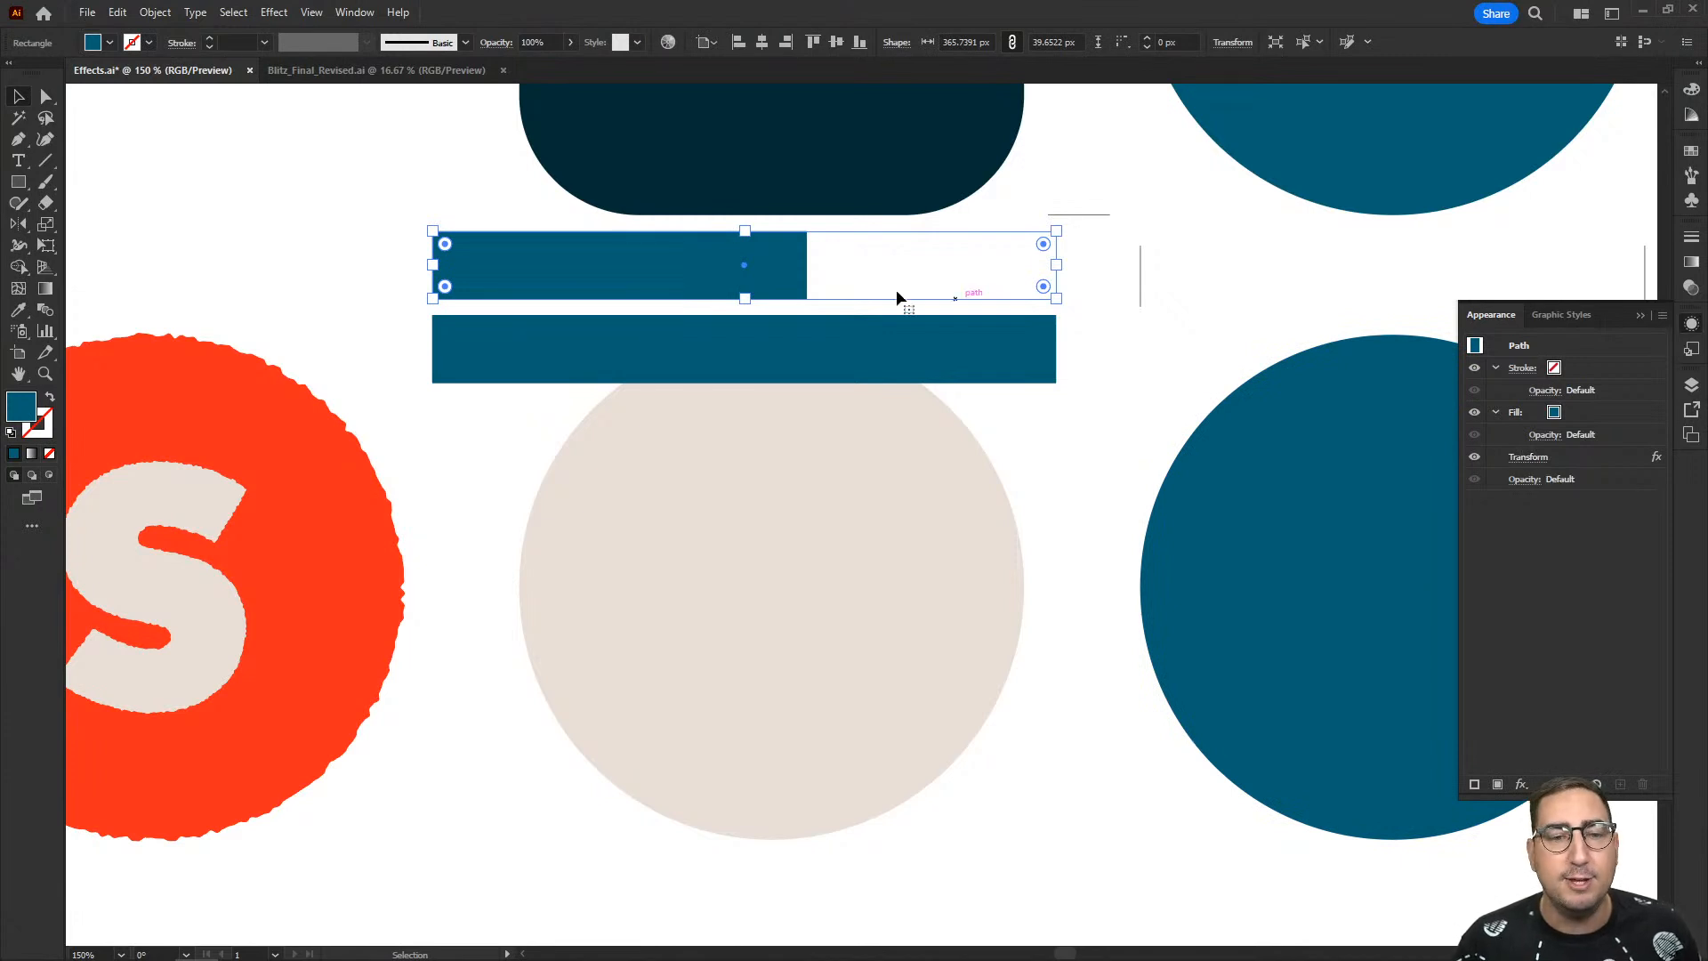
click(1524, 459)
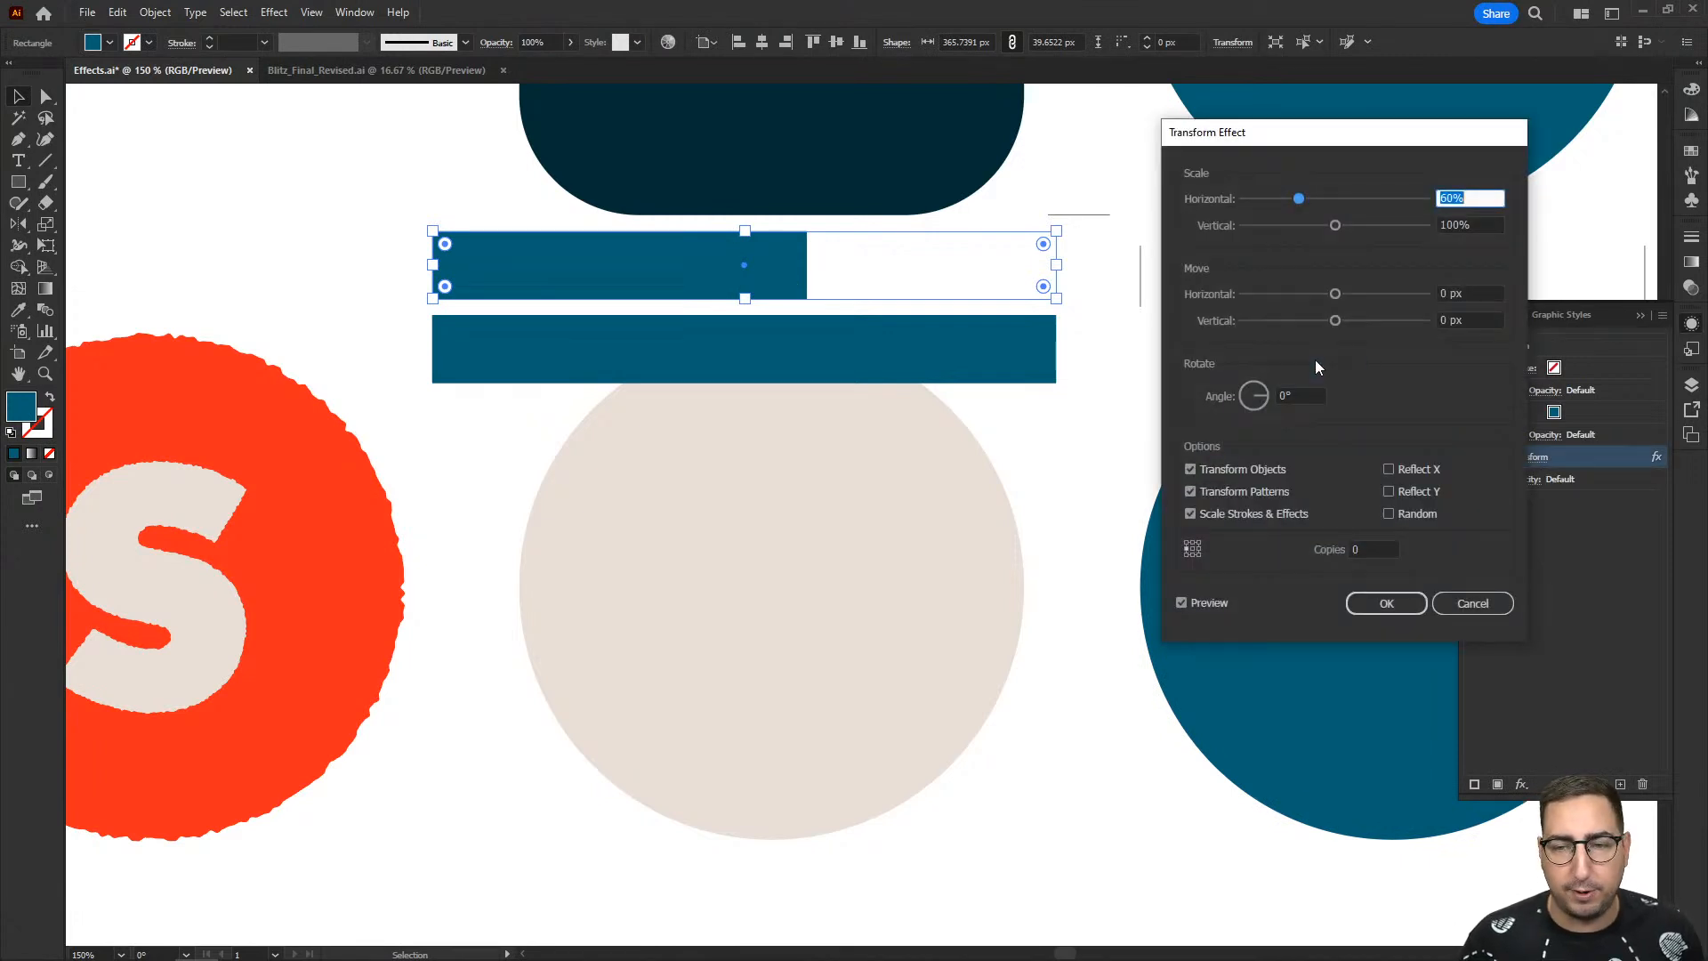
text(75)
key(Tab)
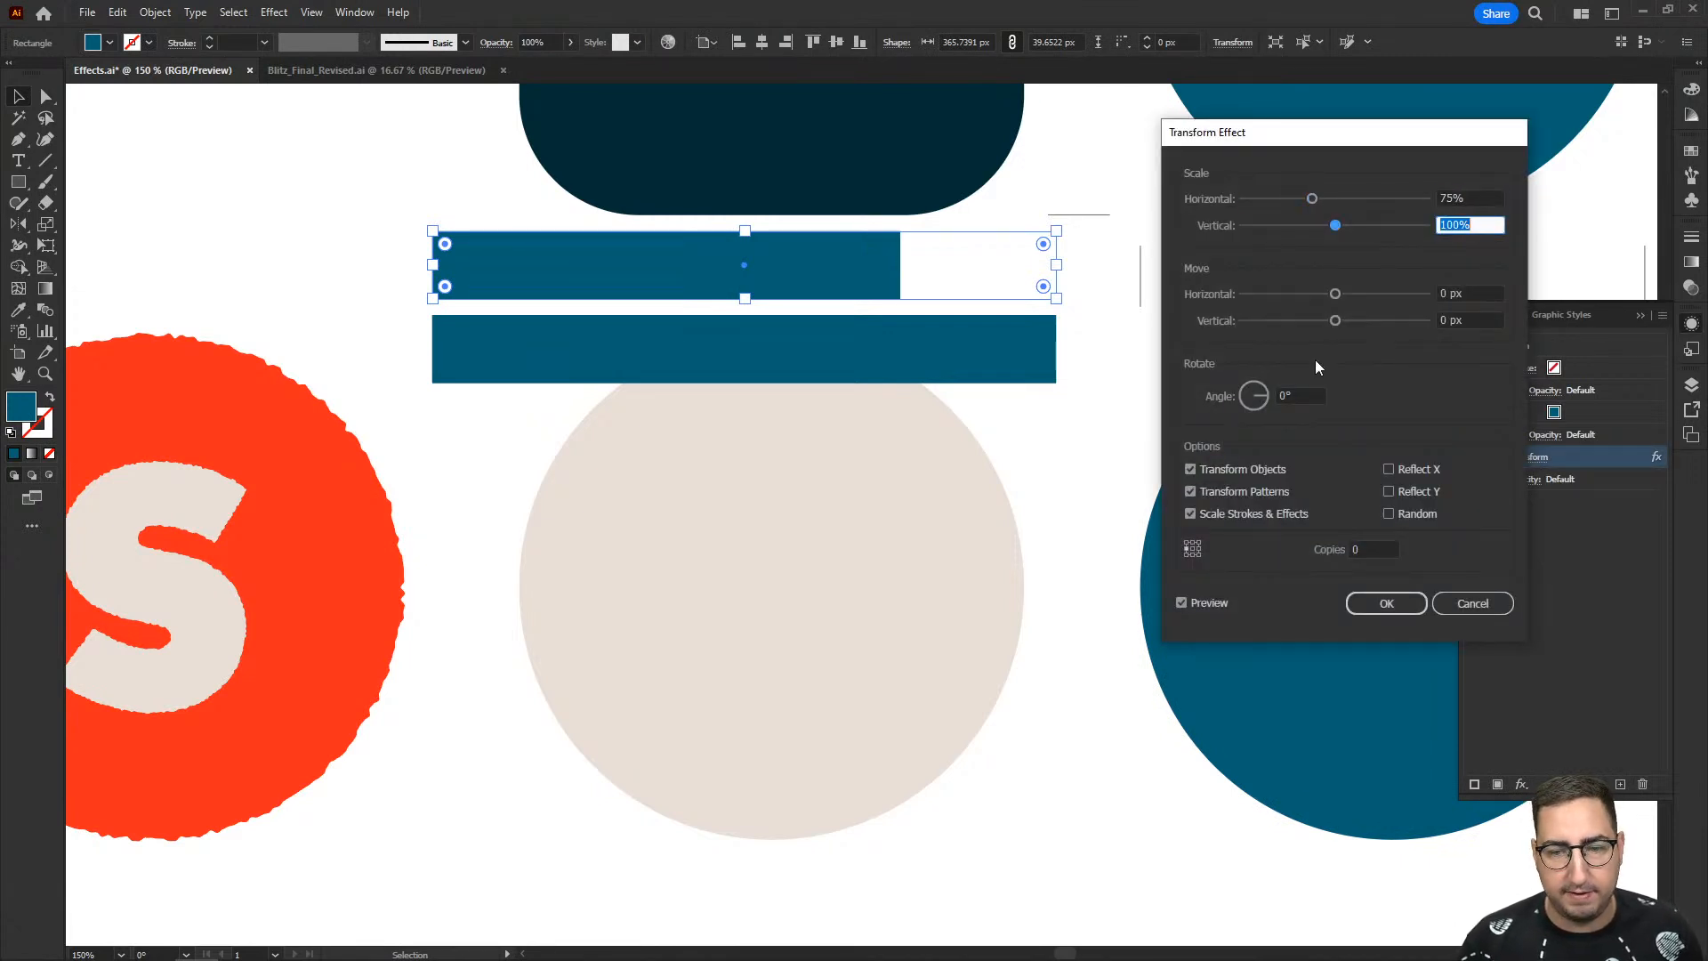
click(1361, 607)
click(1032, 470)
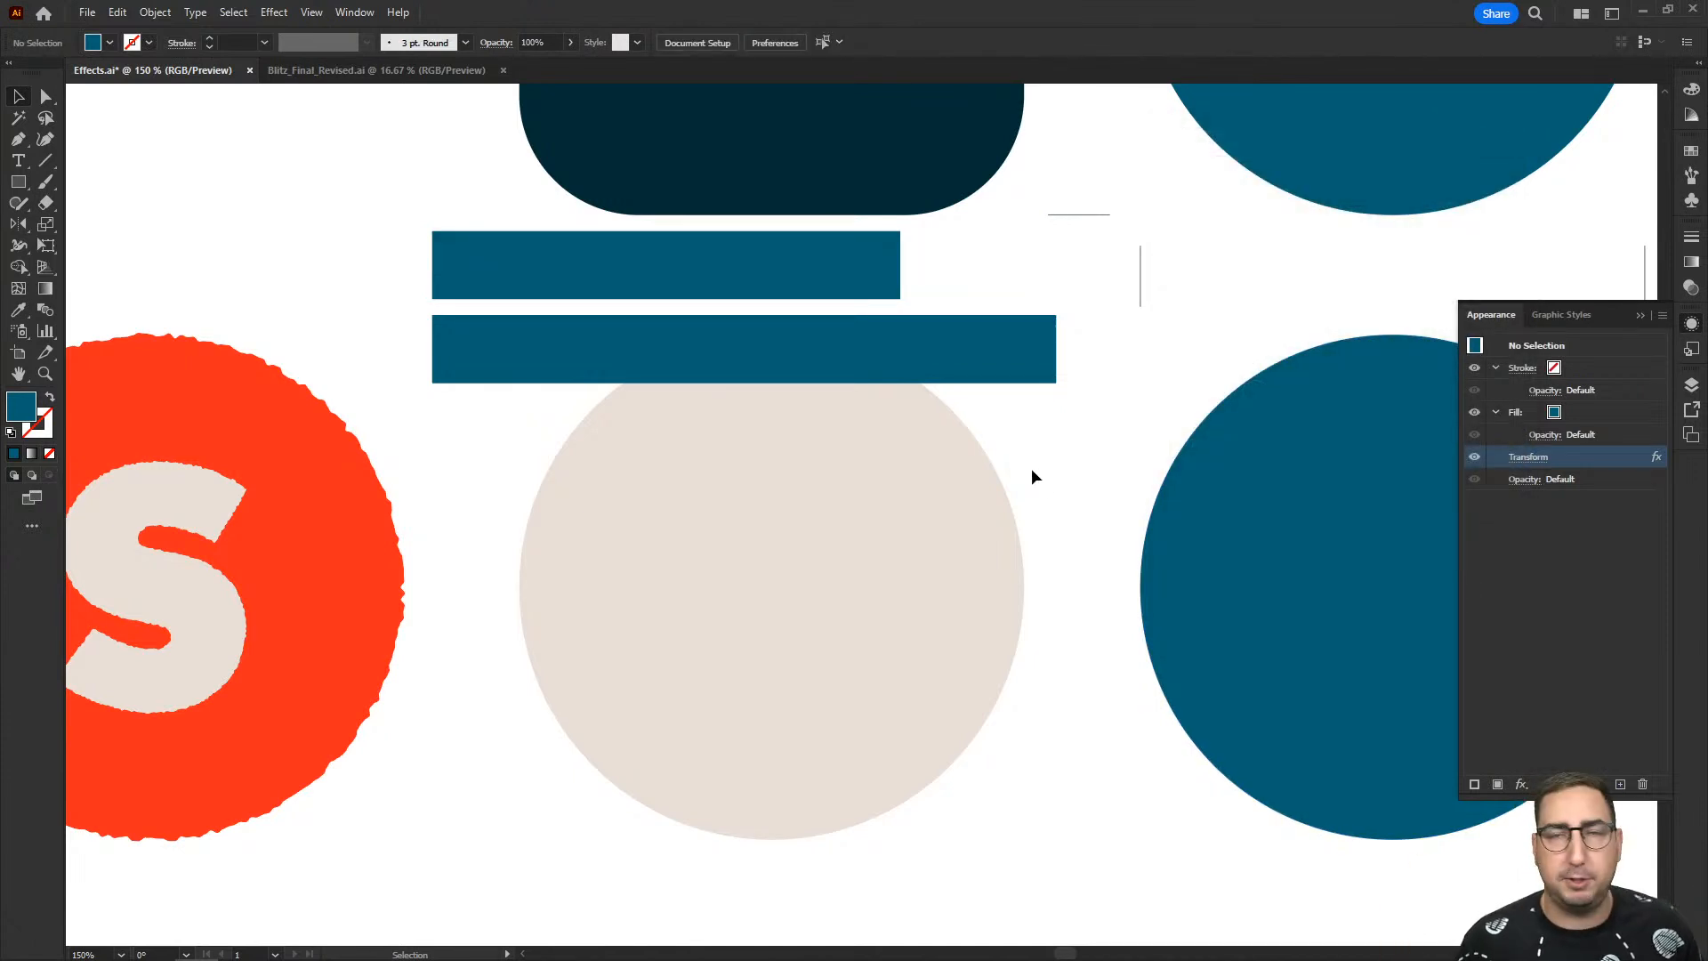
- Delete both blue bars above the beige circle
click(989, 371)
key(Delete)
click(875, 287)
key(Delete)
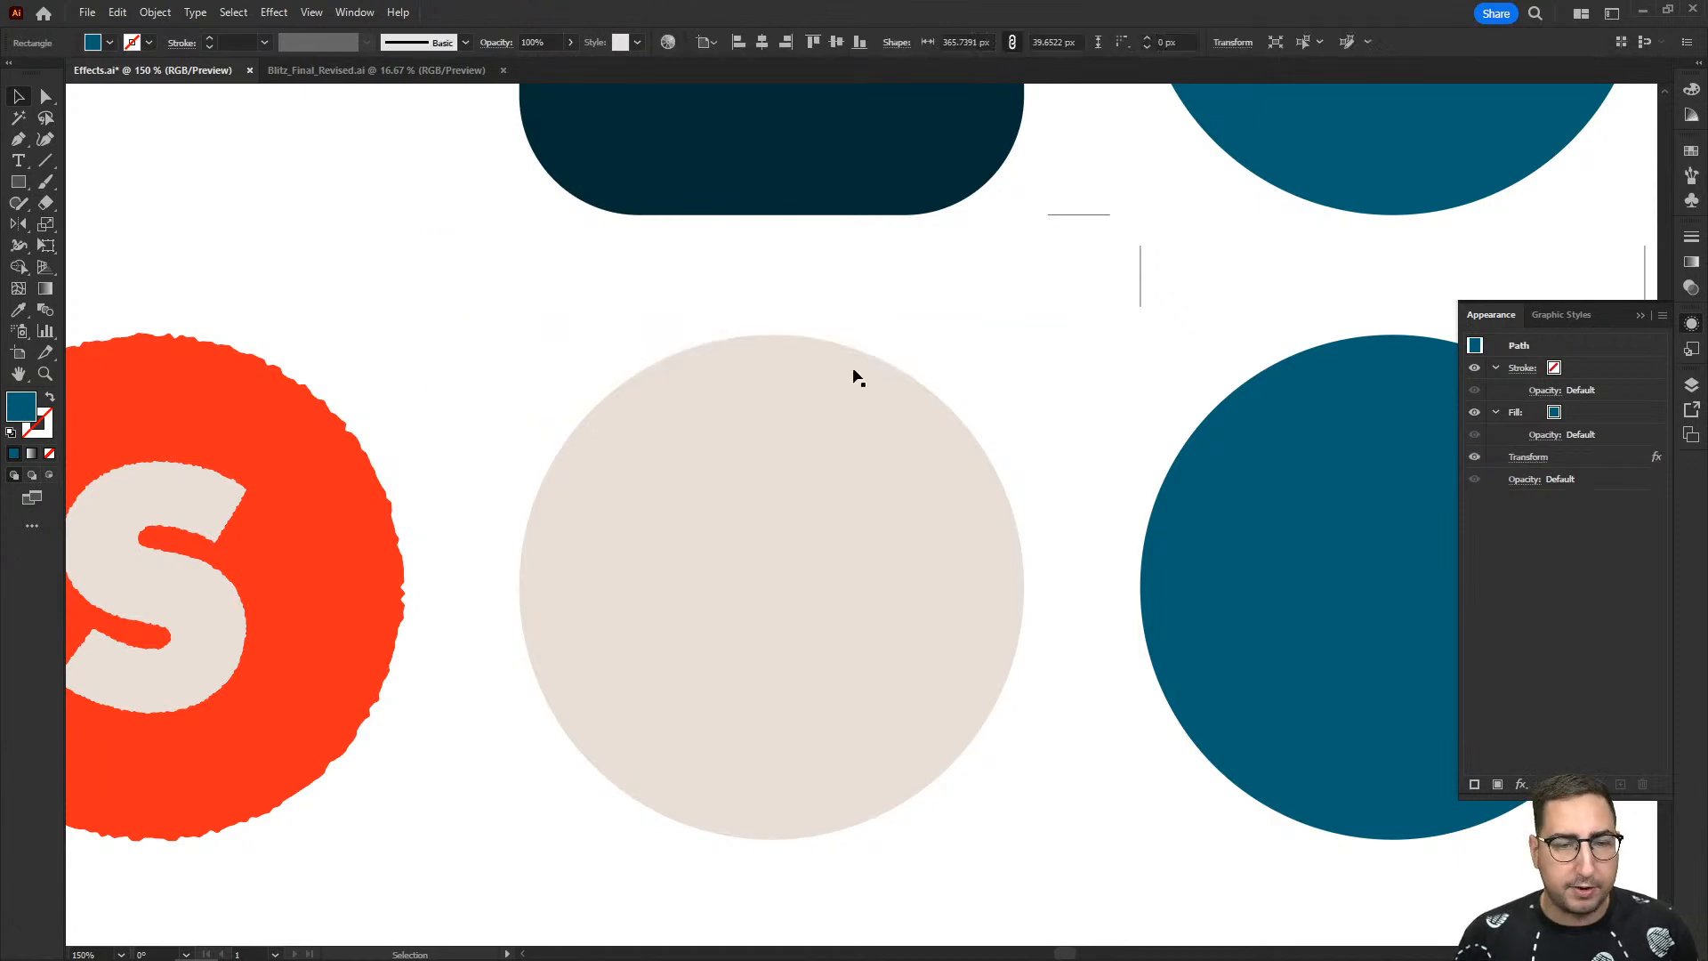
- Try a Transform effect on the beige circle with horizontal and vertical scale set to 60%
click(821, 400)
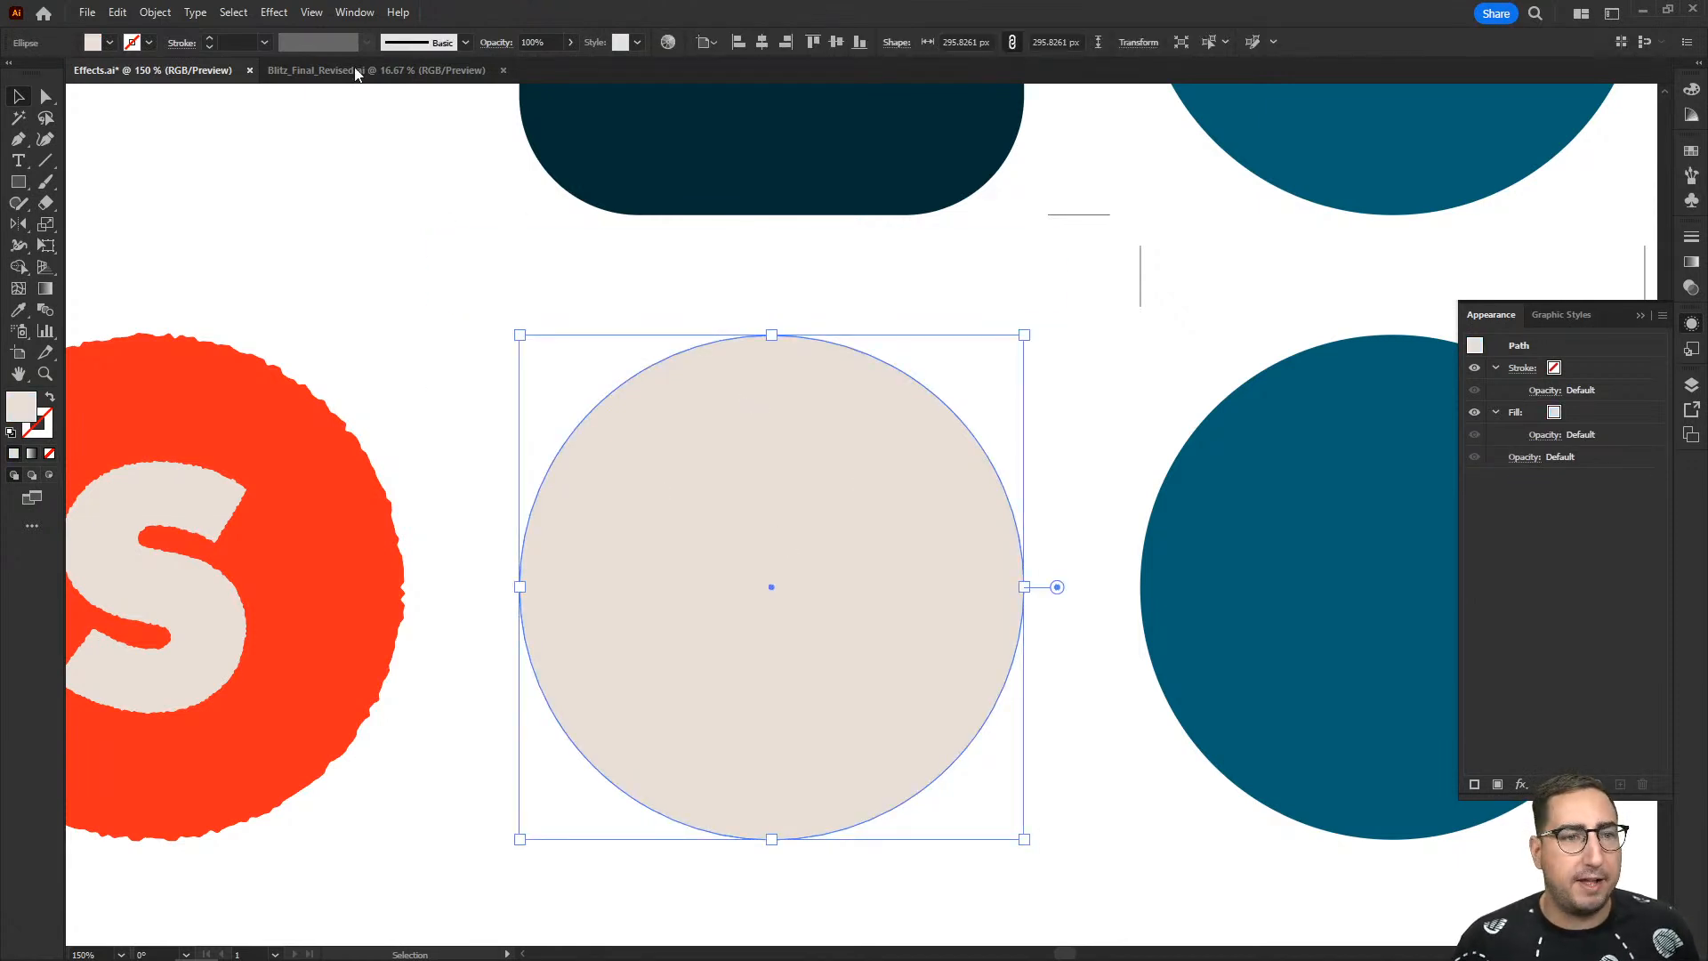
click(275, 13)
mouse_move(341, 167)
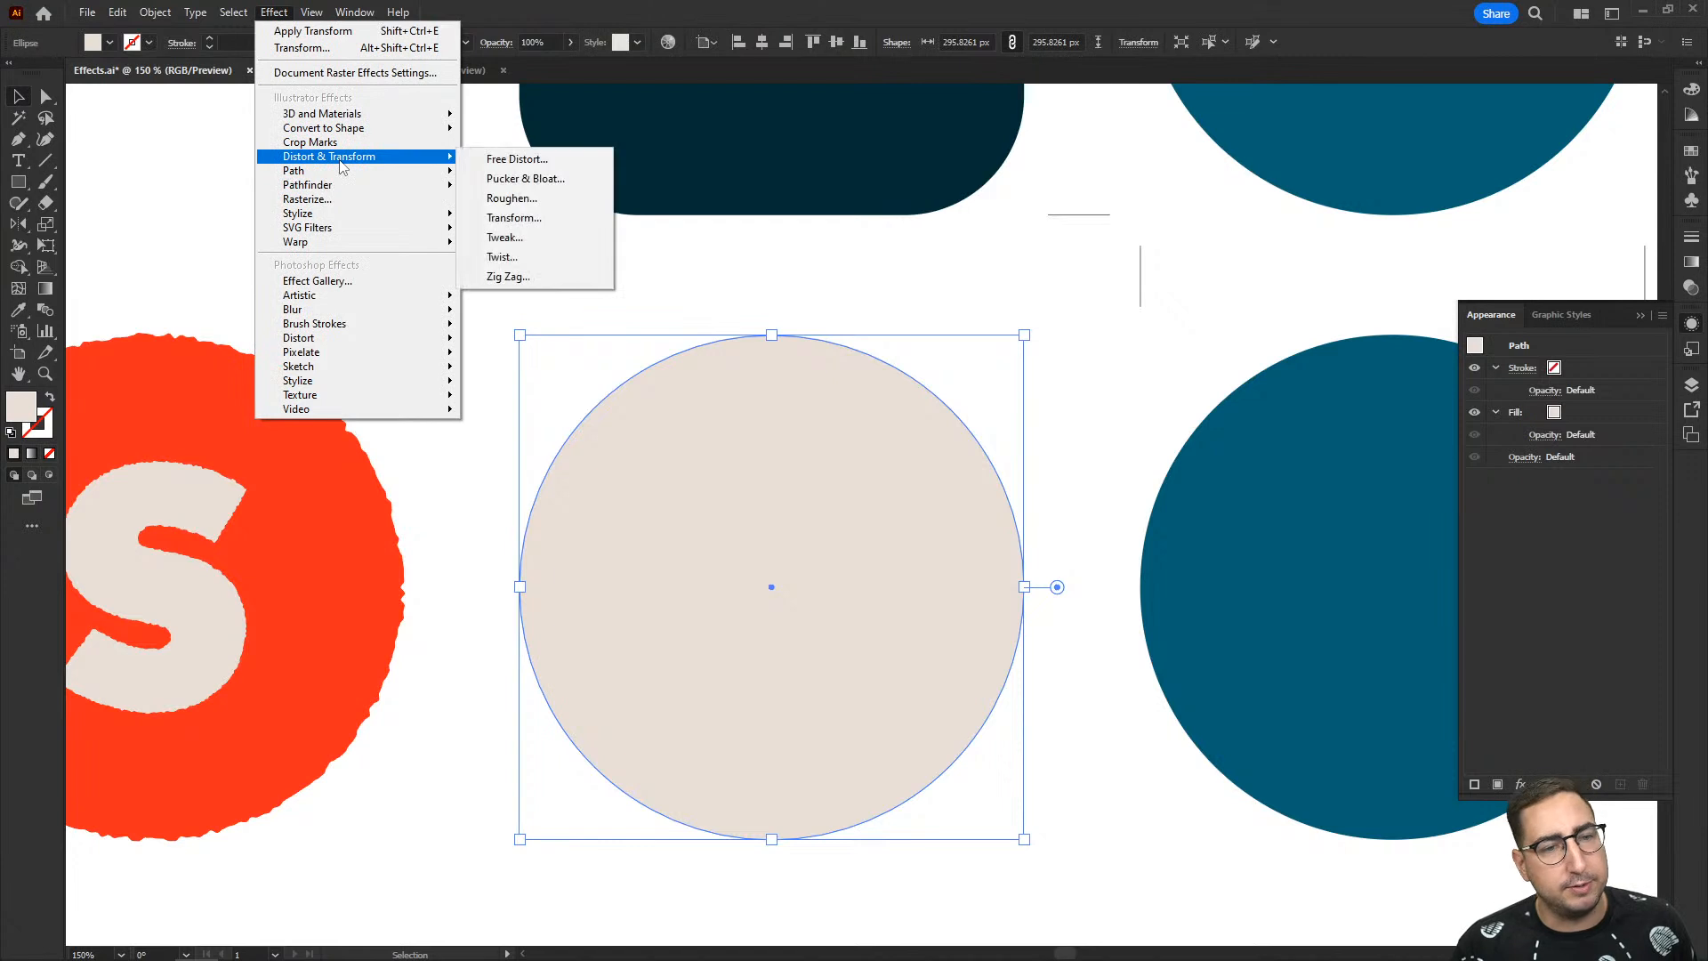
click(535, 219)
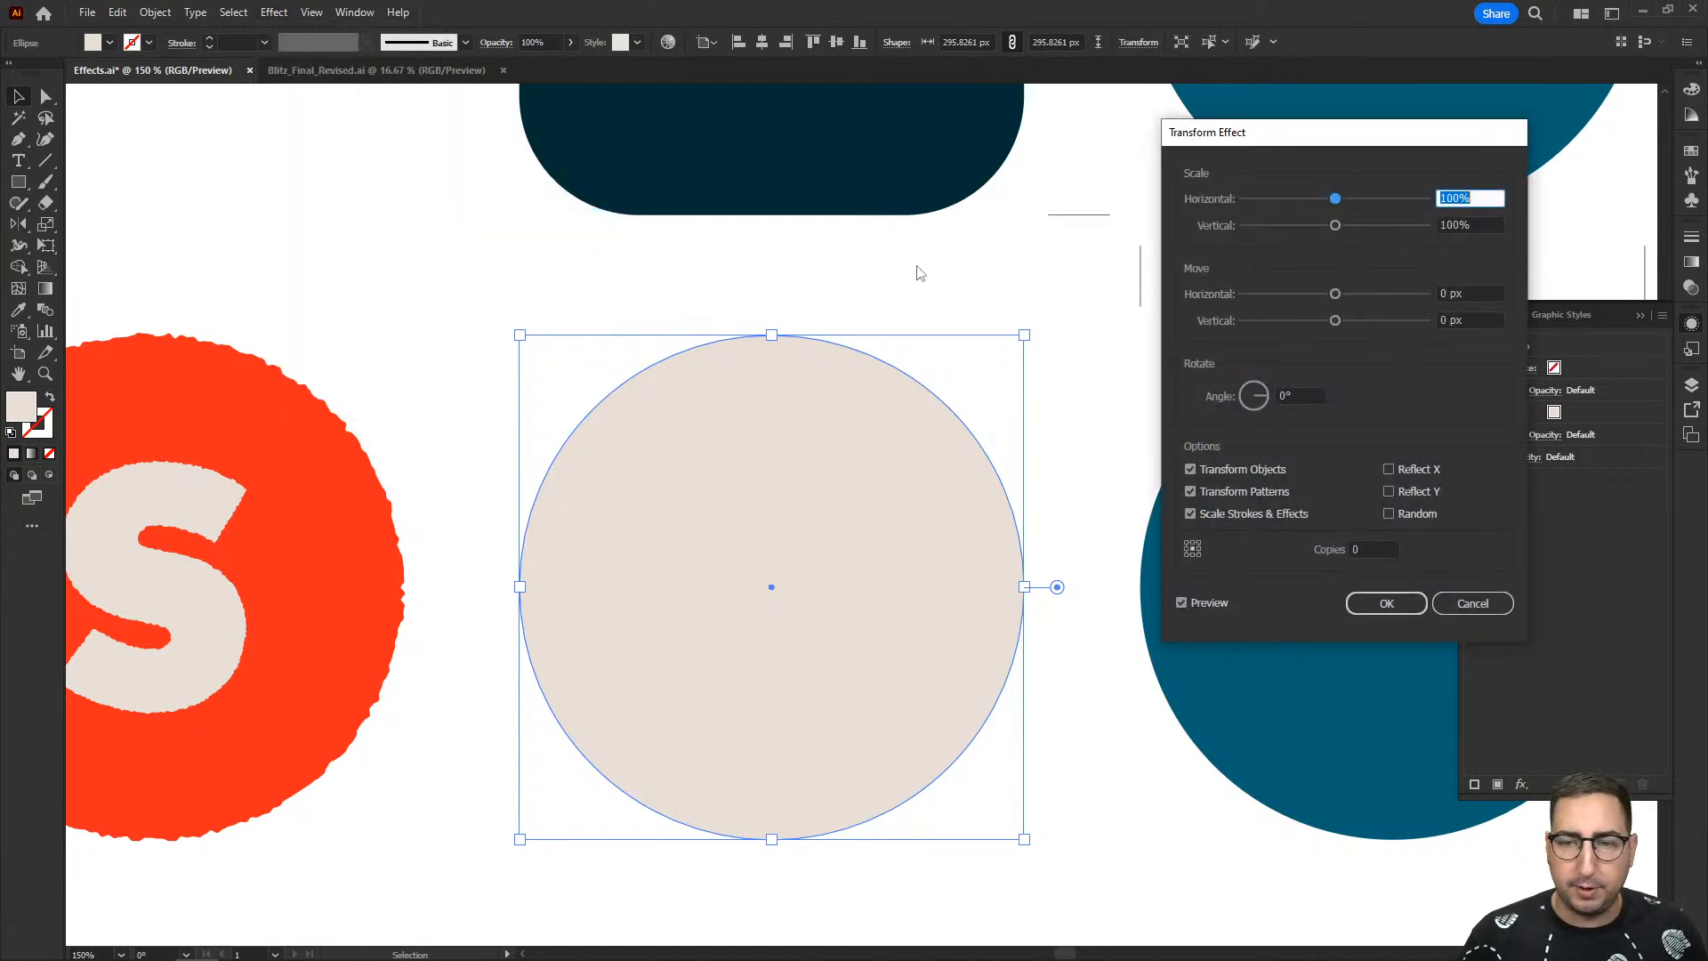
text(60)
key(Tab)
text(60)
key(Tab)
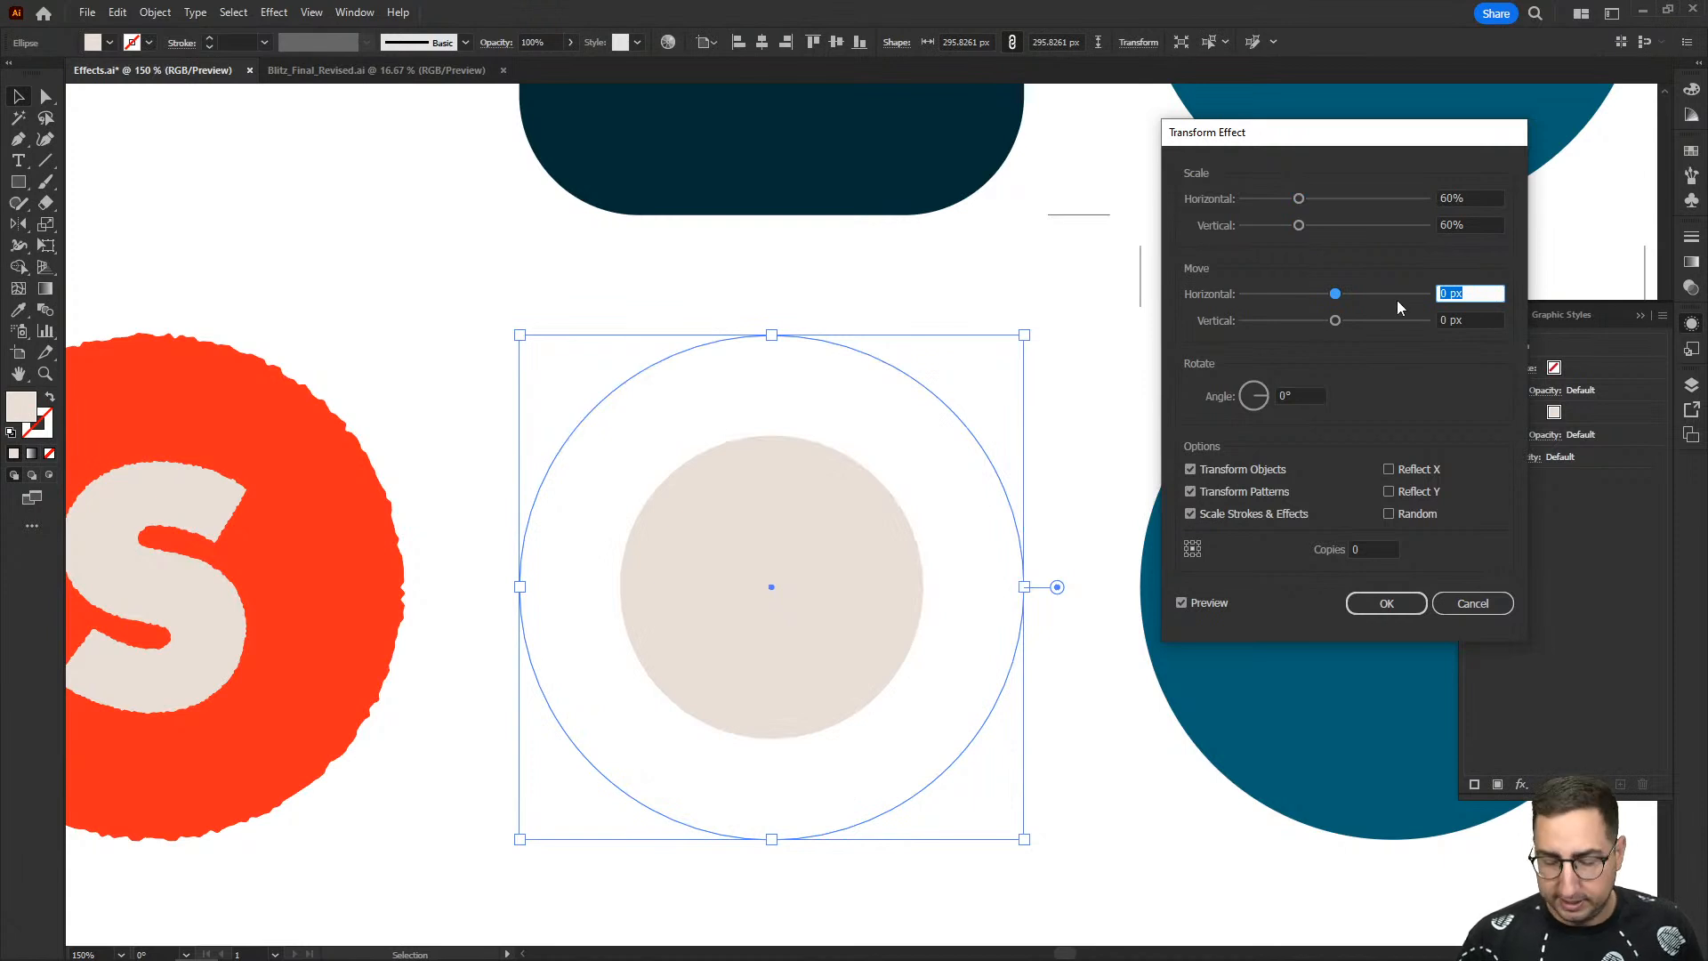
- Preview the Transform effect with 20 px horizontal and vertical moves and a rotated angle, and discard the effect
text(20)
key(Tab)
text(20)
key(Tab)
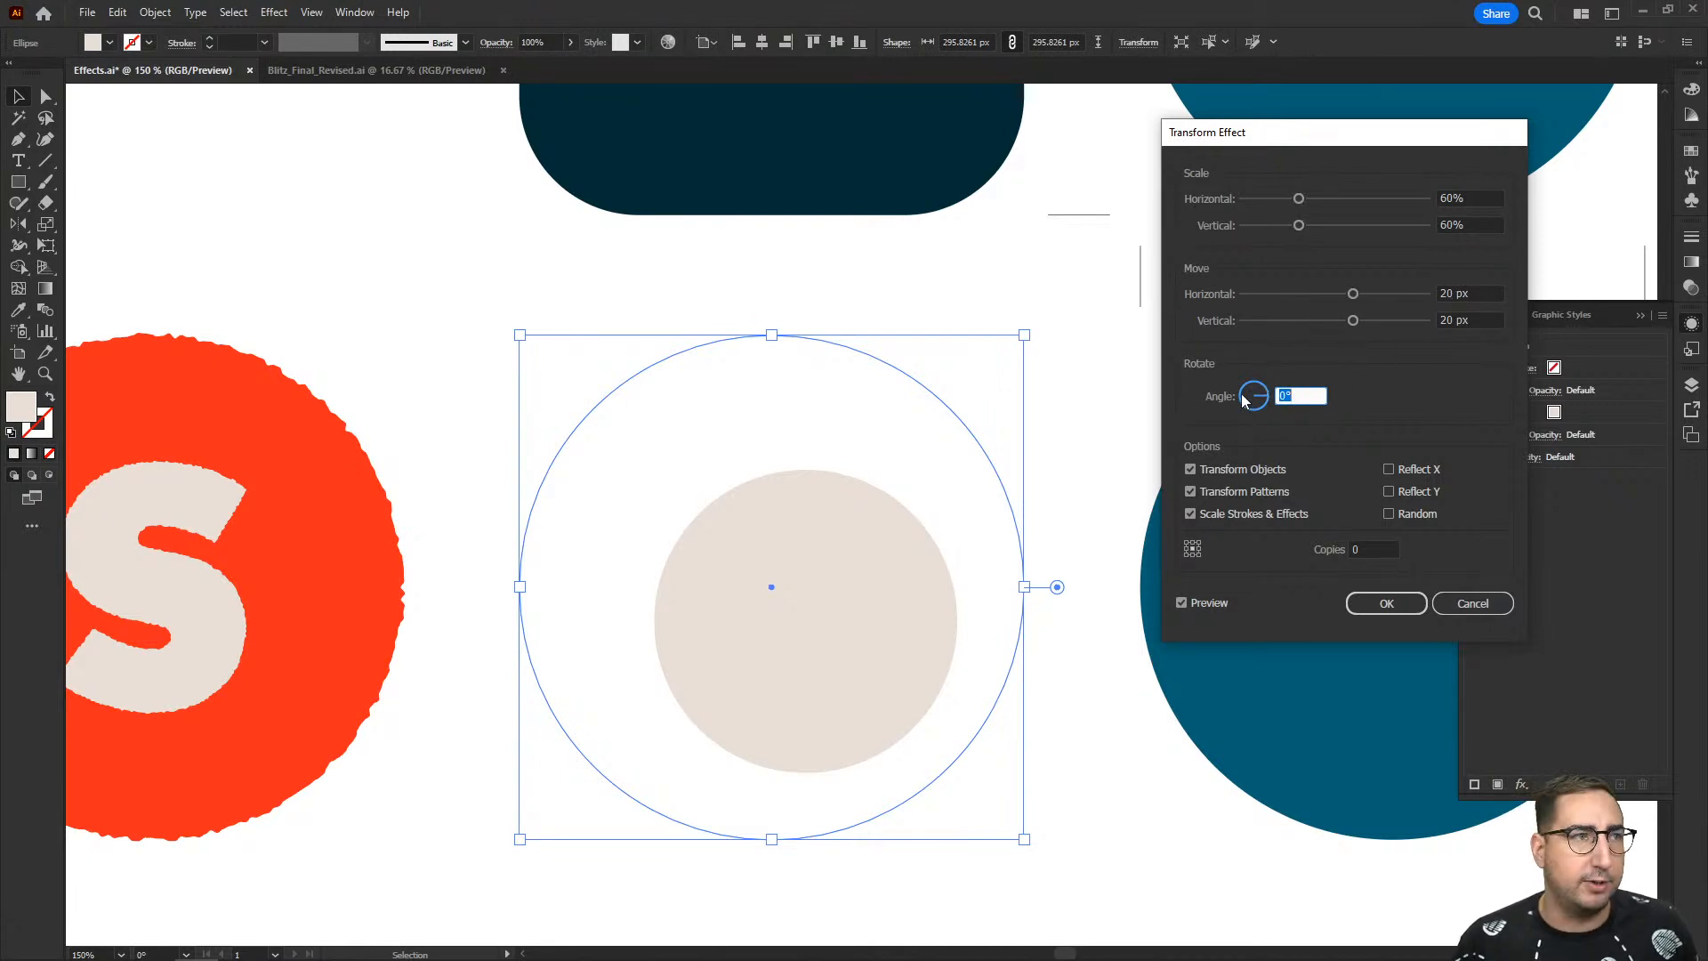
drag(1244, 399, 1263, 389)
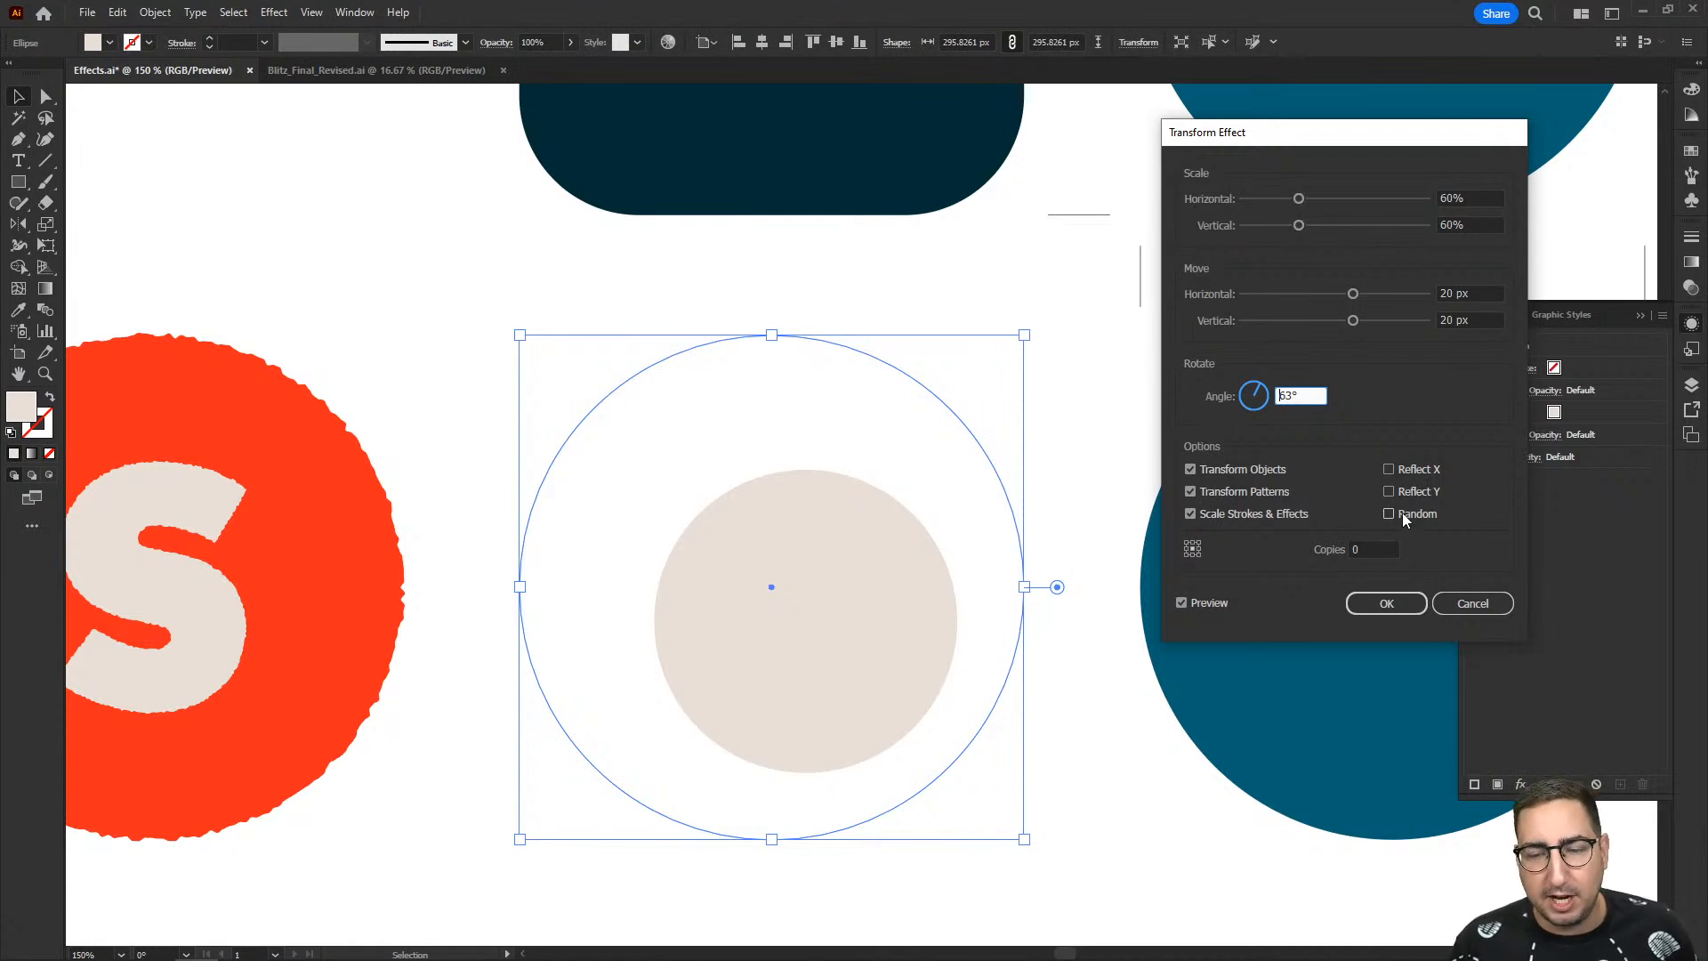
click(1473, 604)
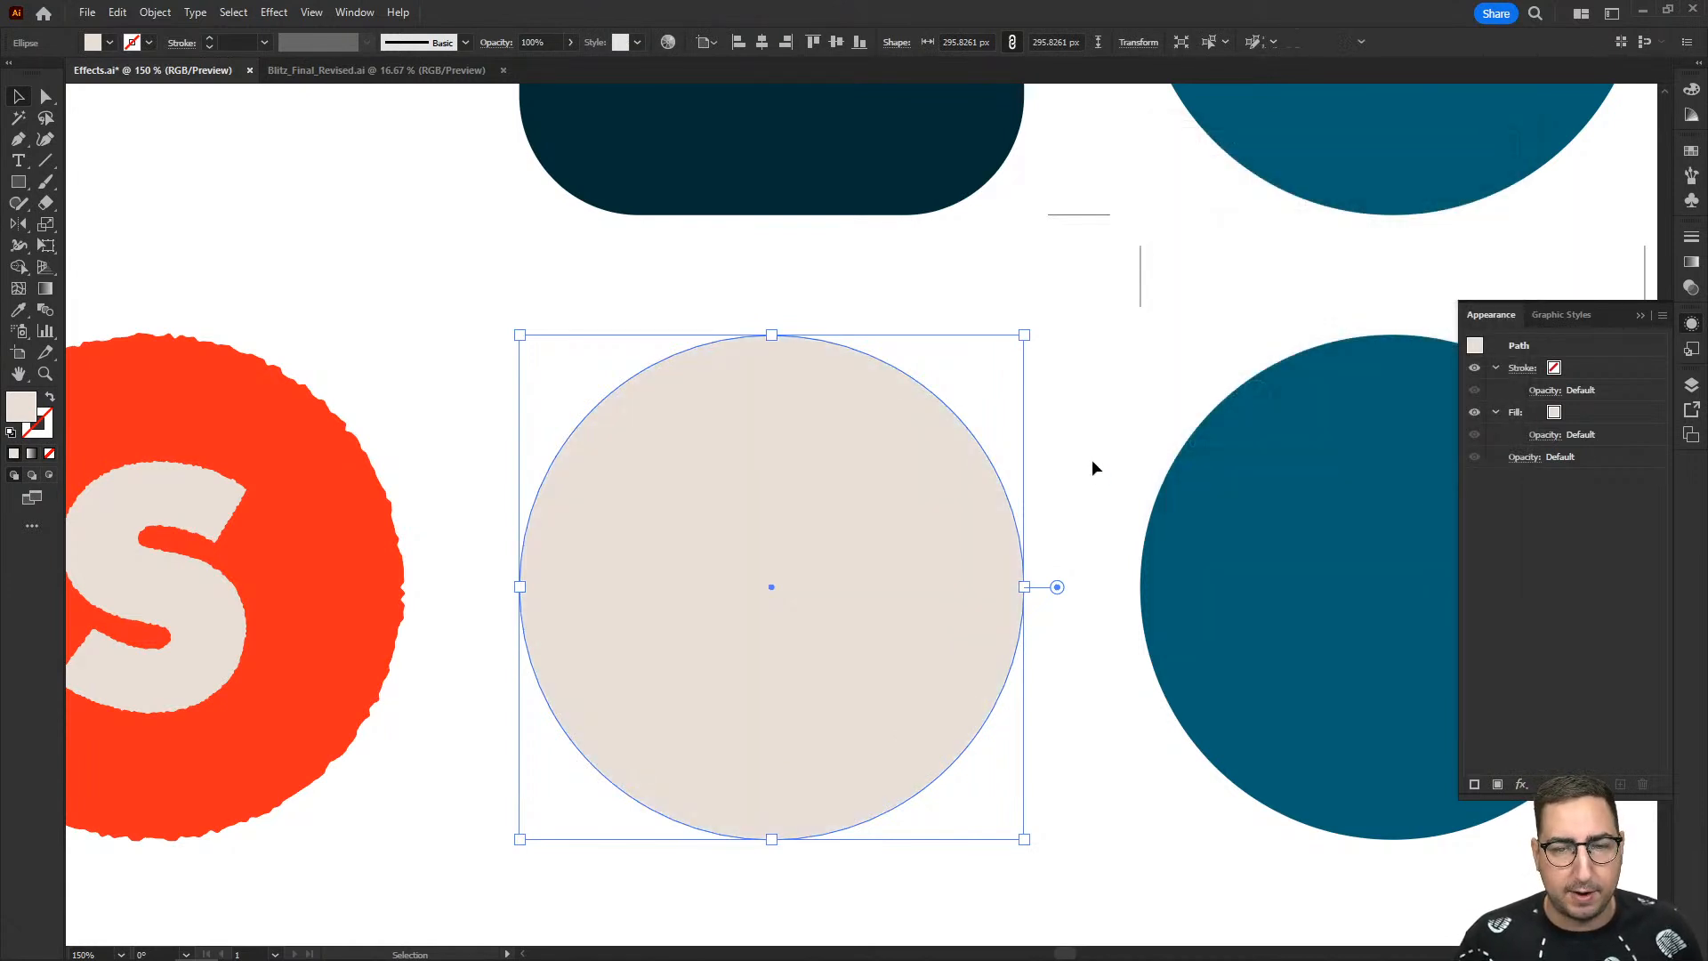
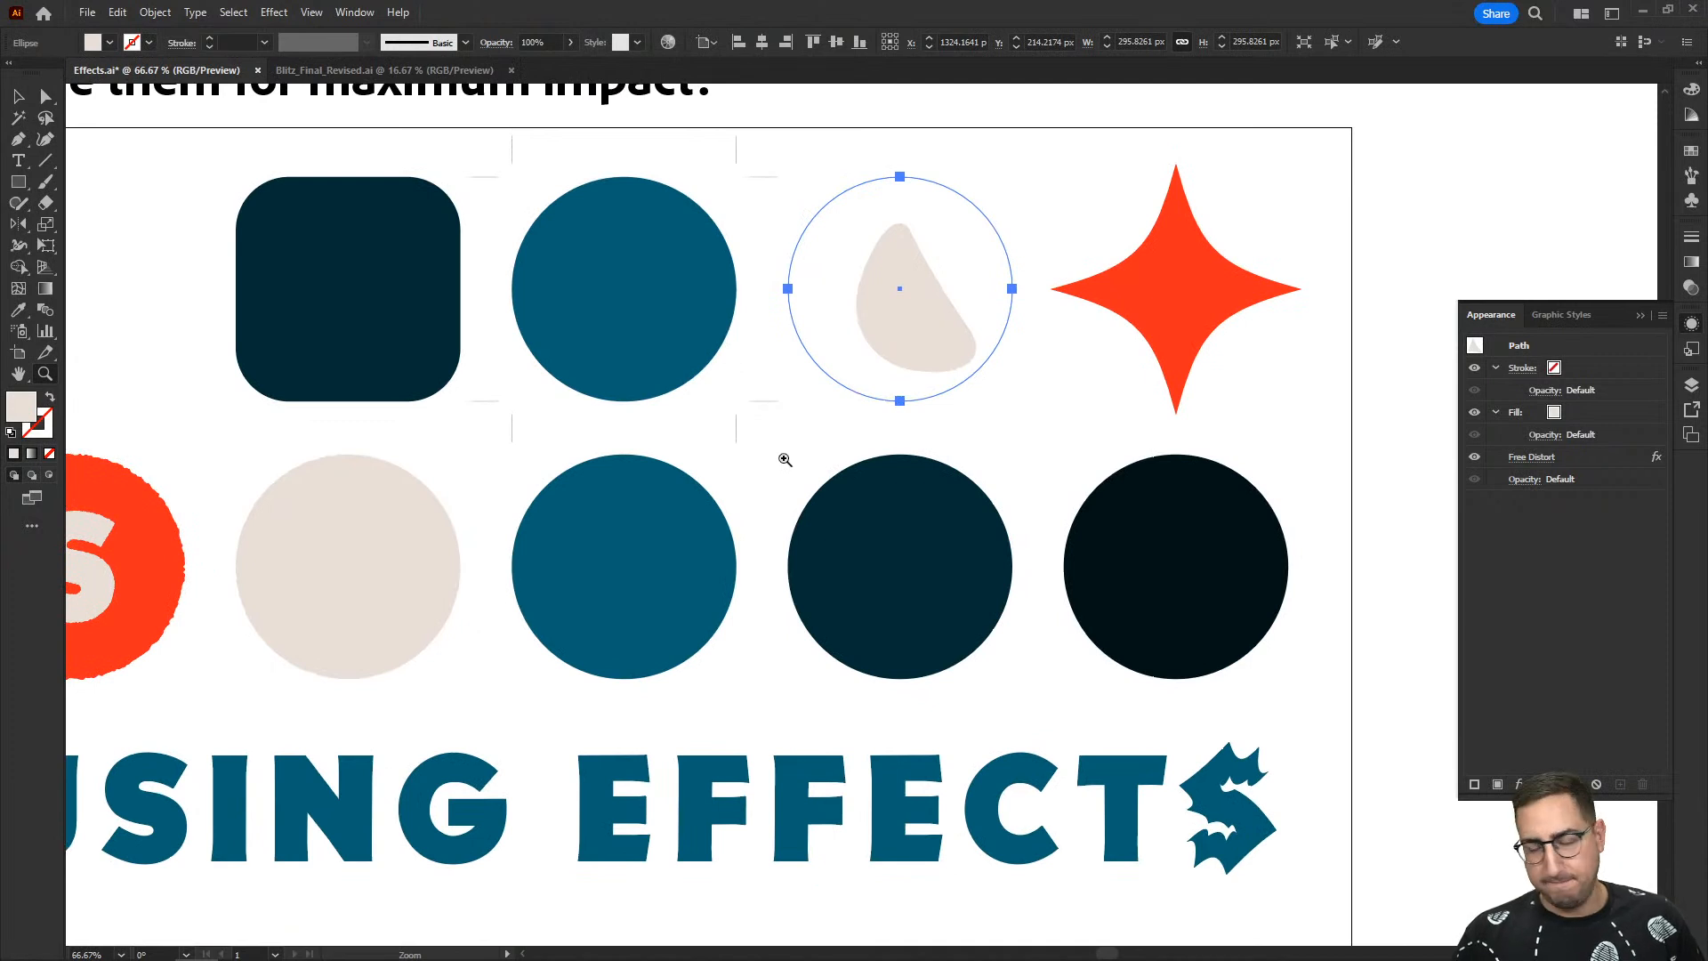
- Preview a Tweak effect on the lower row's blue circle with horizontal and vertical amounts set to 50%
click(785, 459)
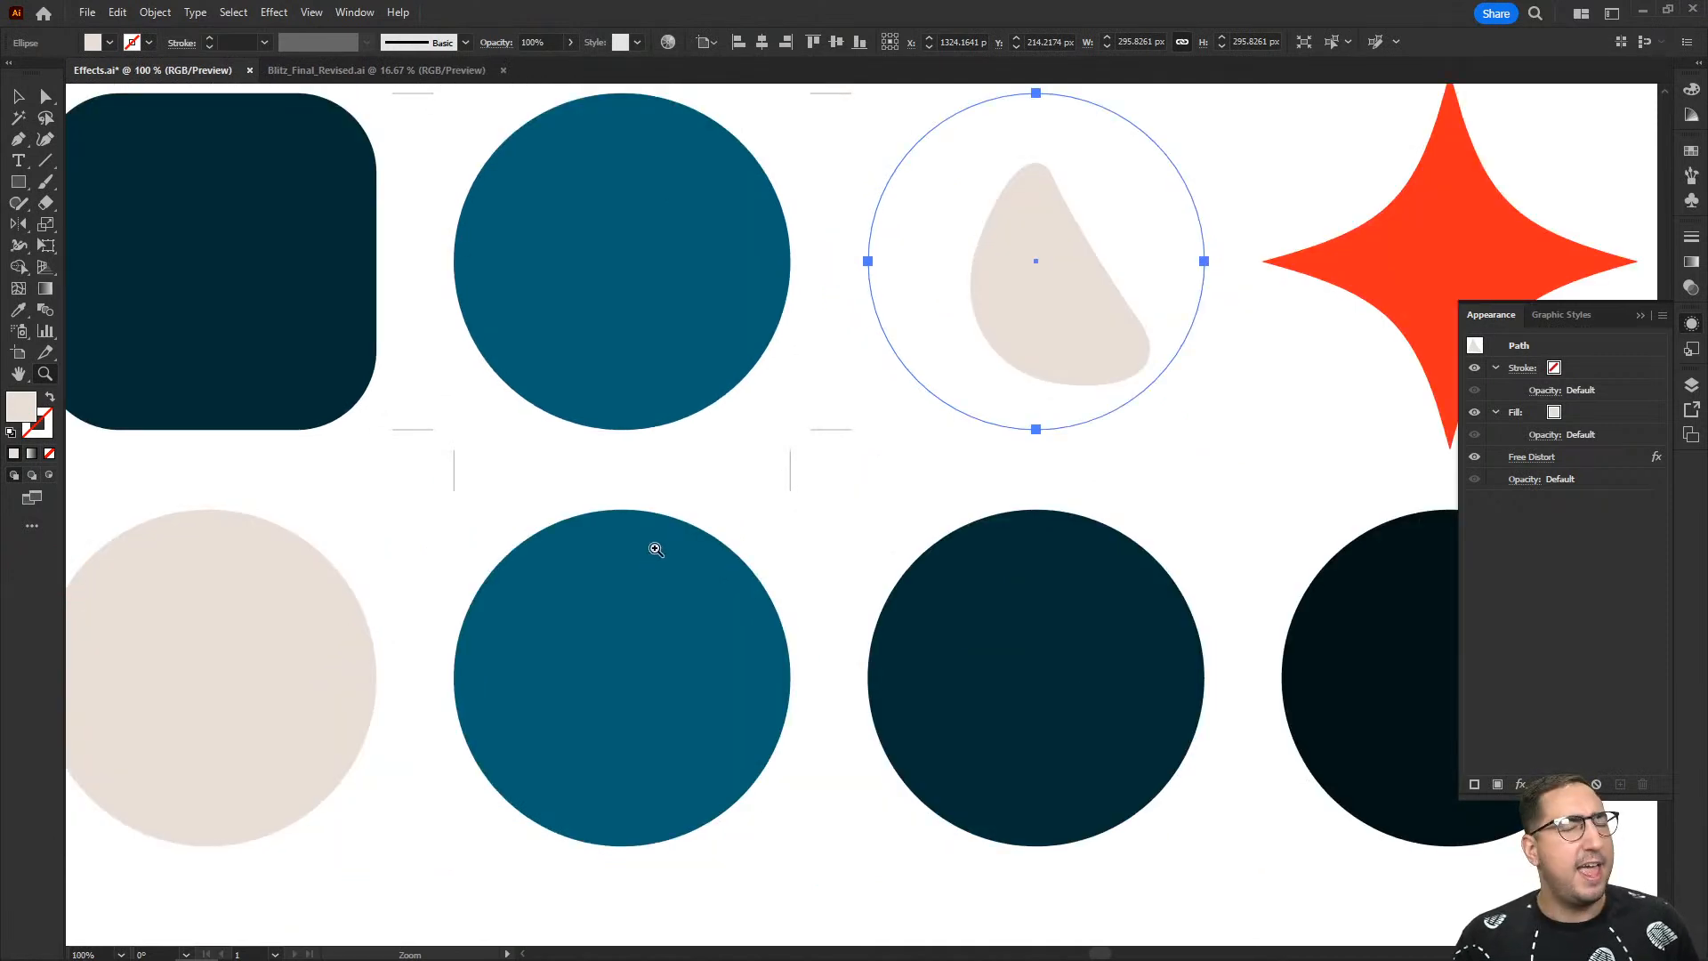
drag(656, 546, 700, 342)
key(v)
click(692, 394)
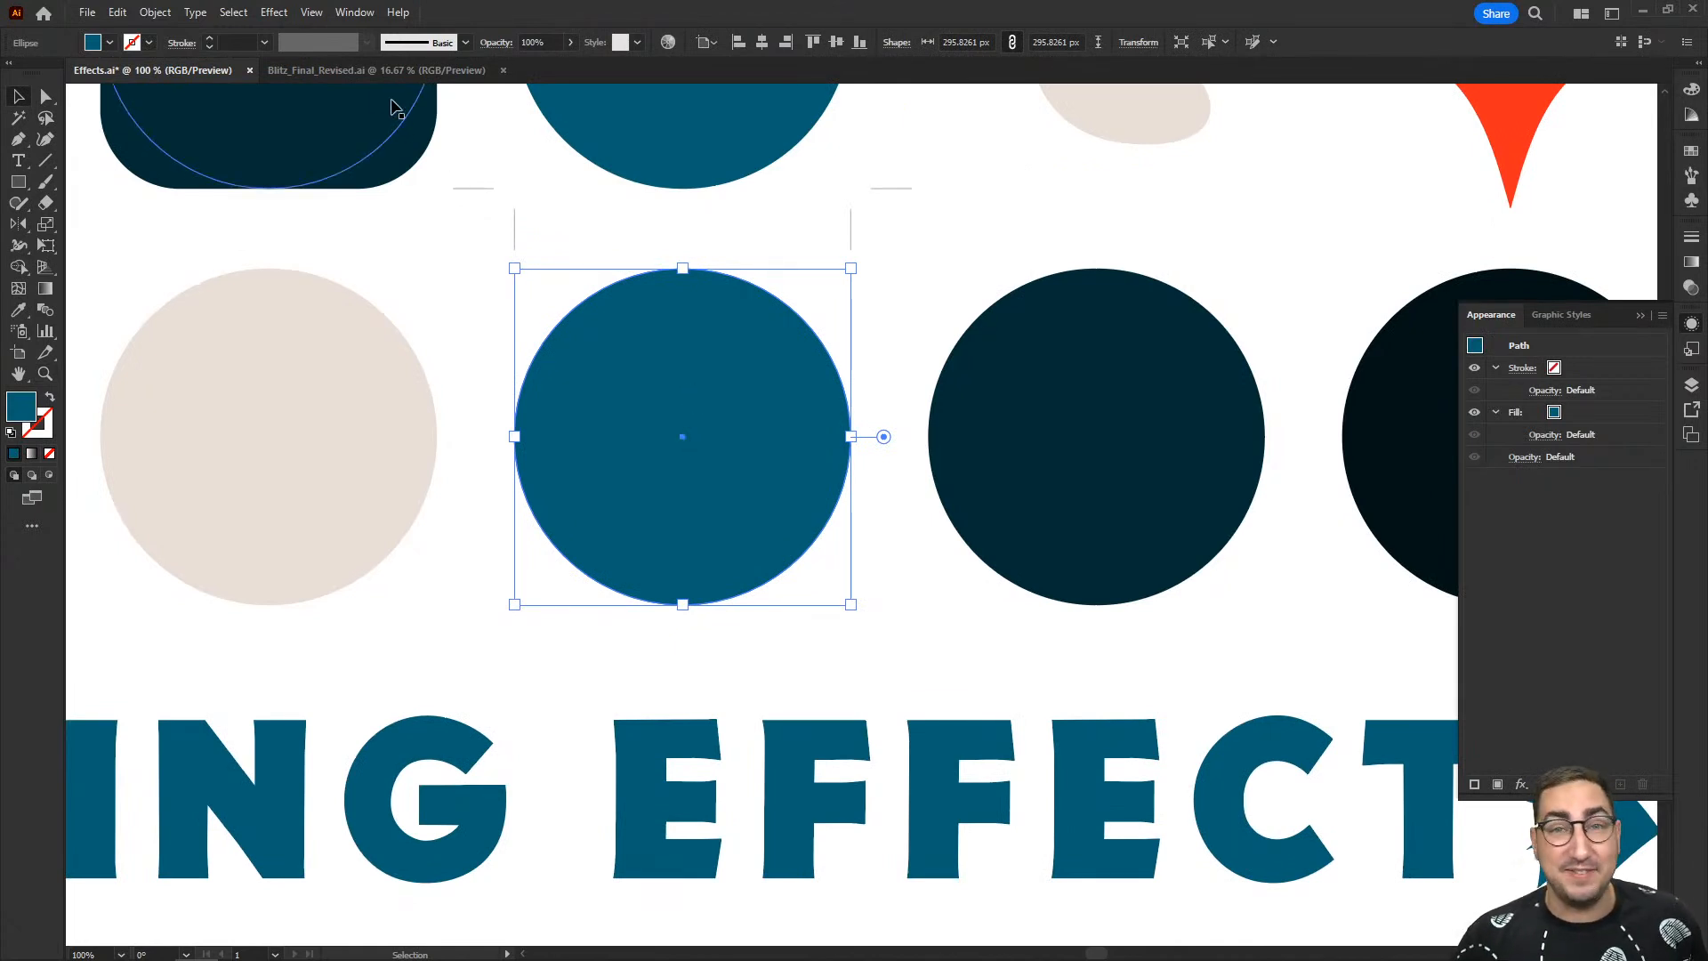
click(275, 13)
mouse_move(356, 156)
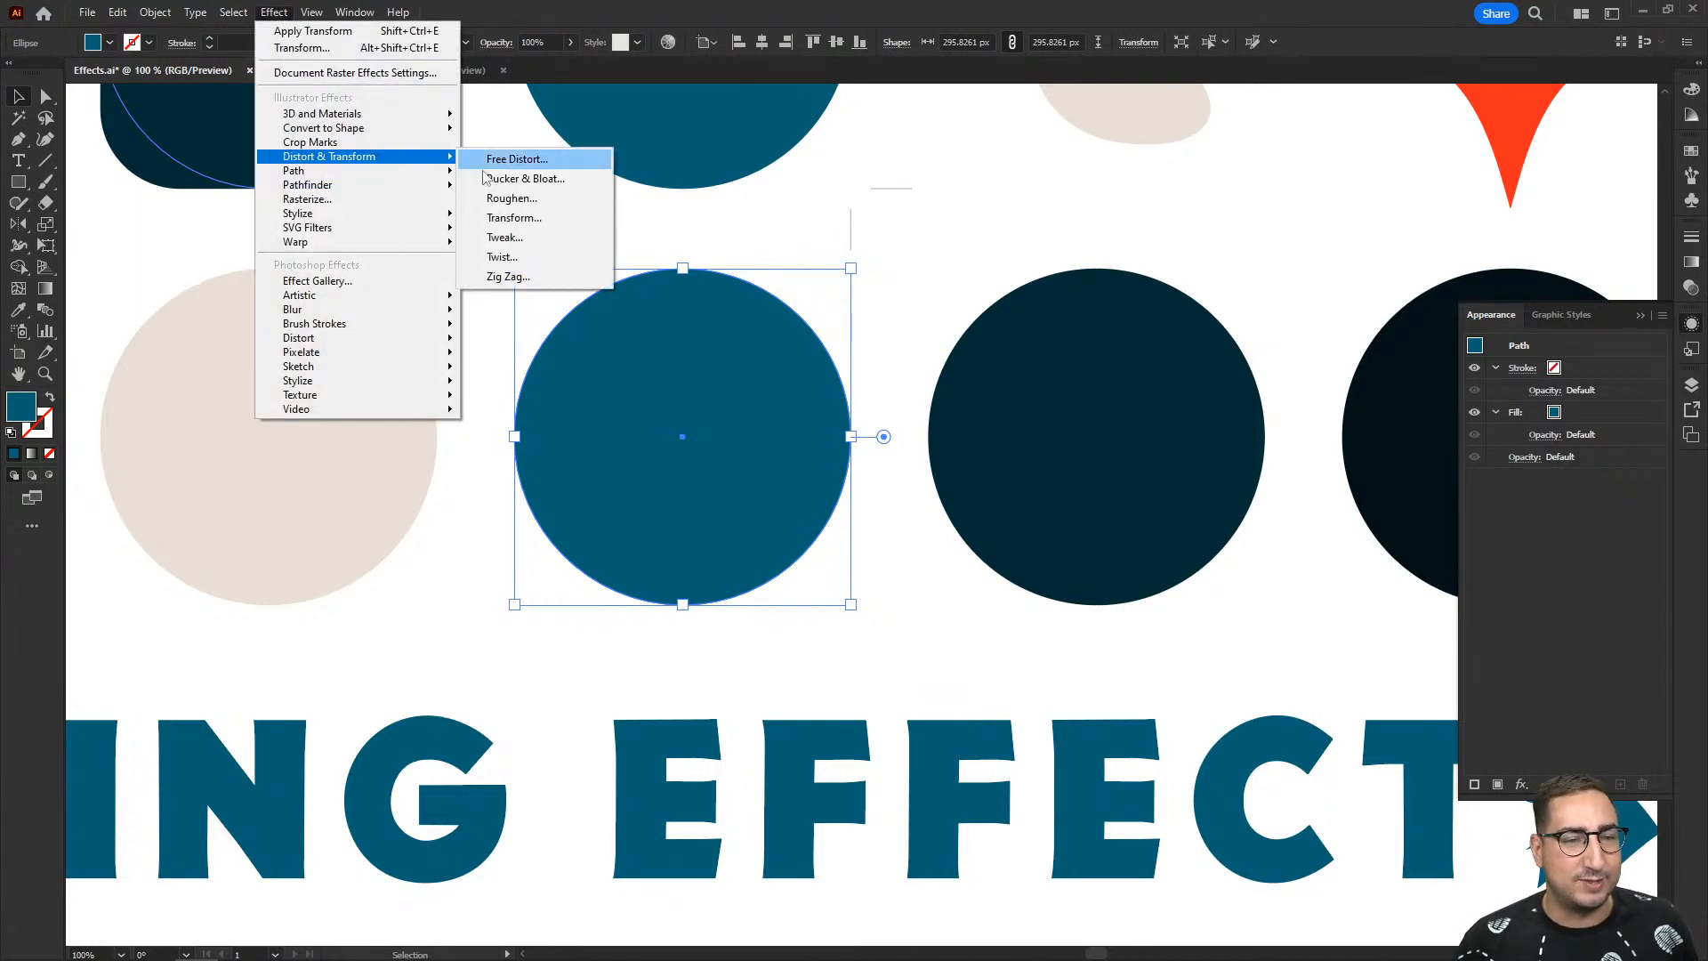
click(520, 238)
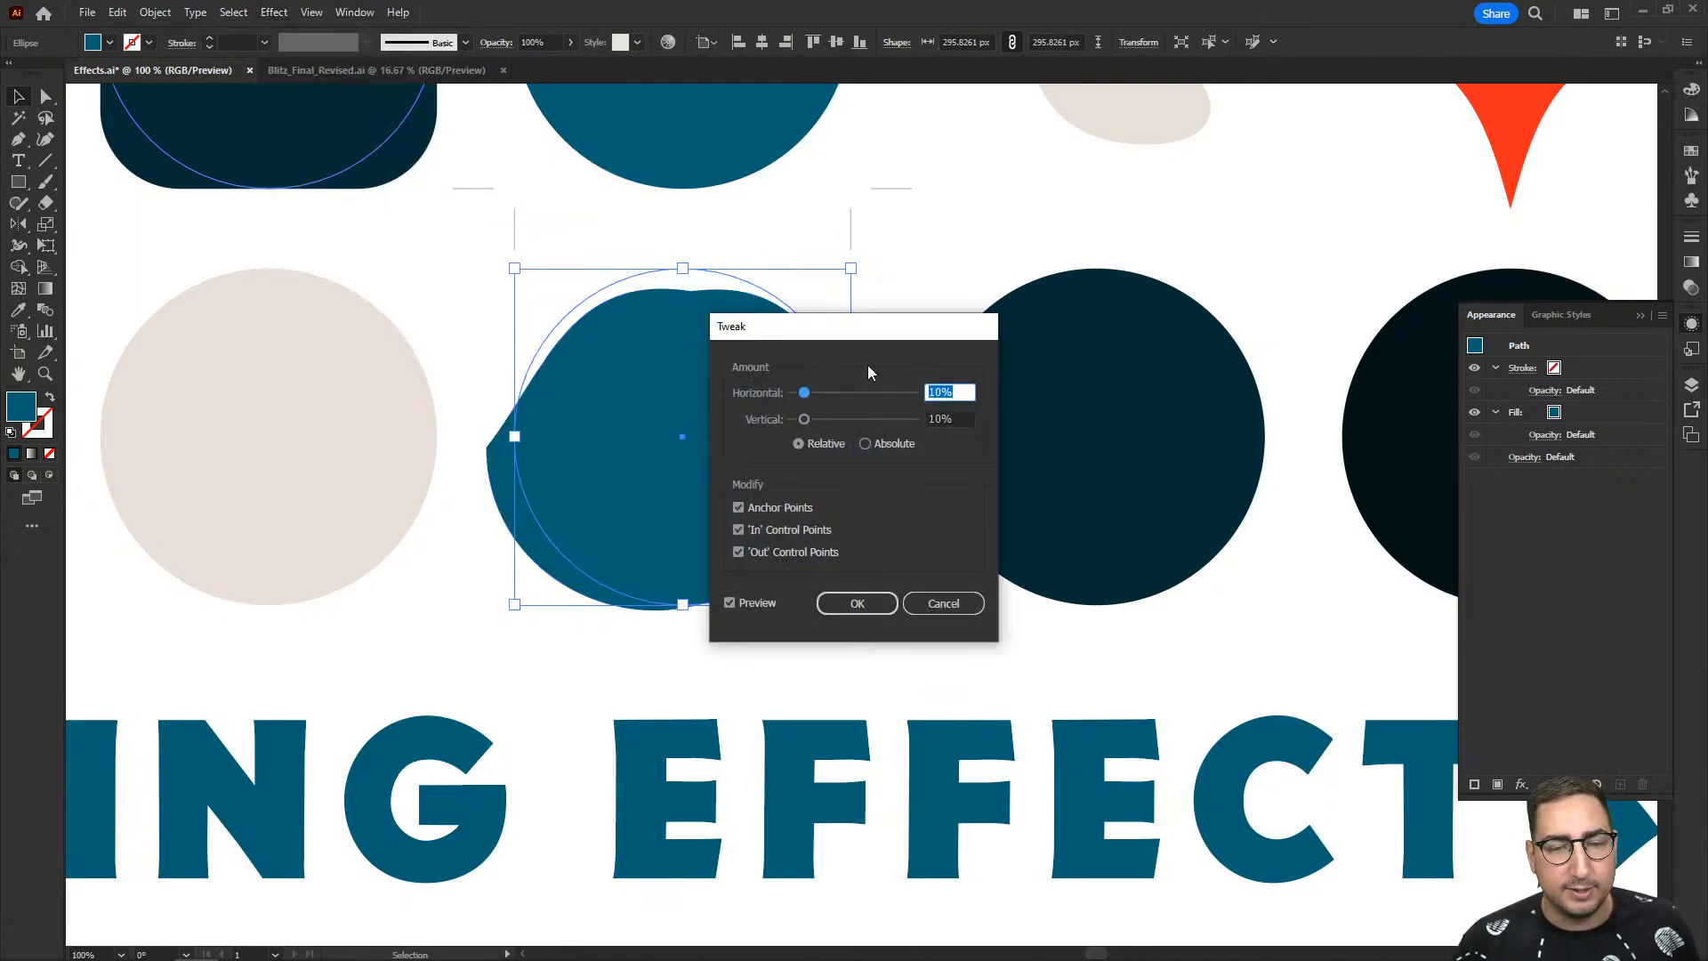
drag(871, 331, 1143, 289)
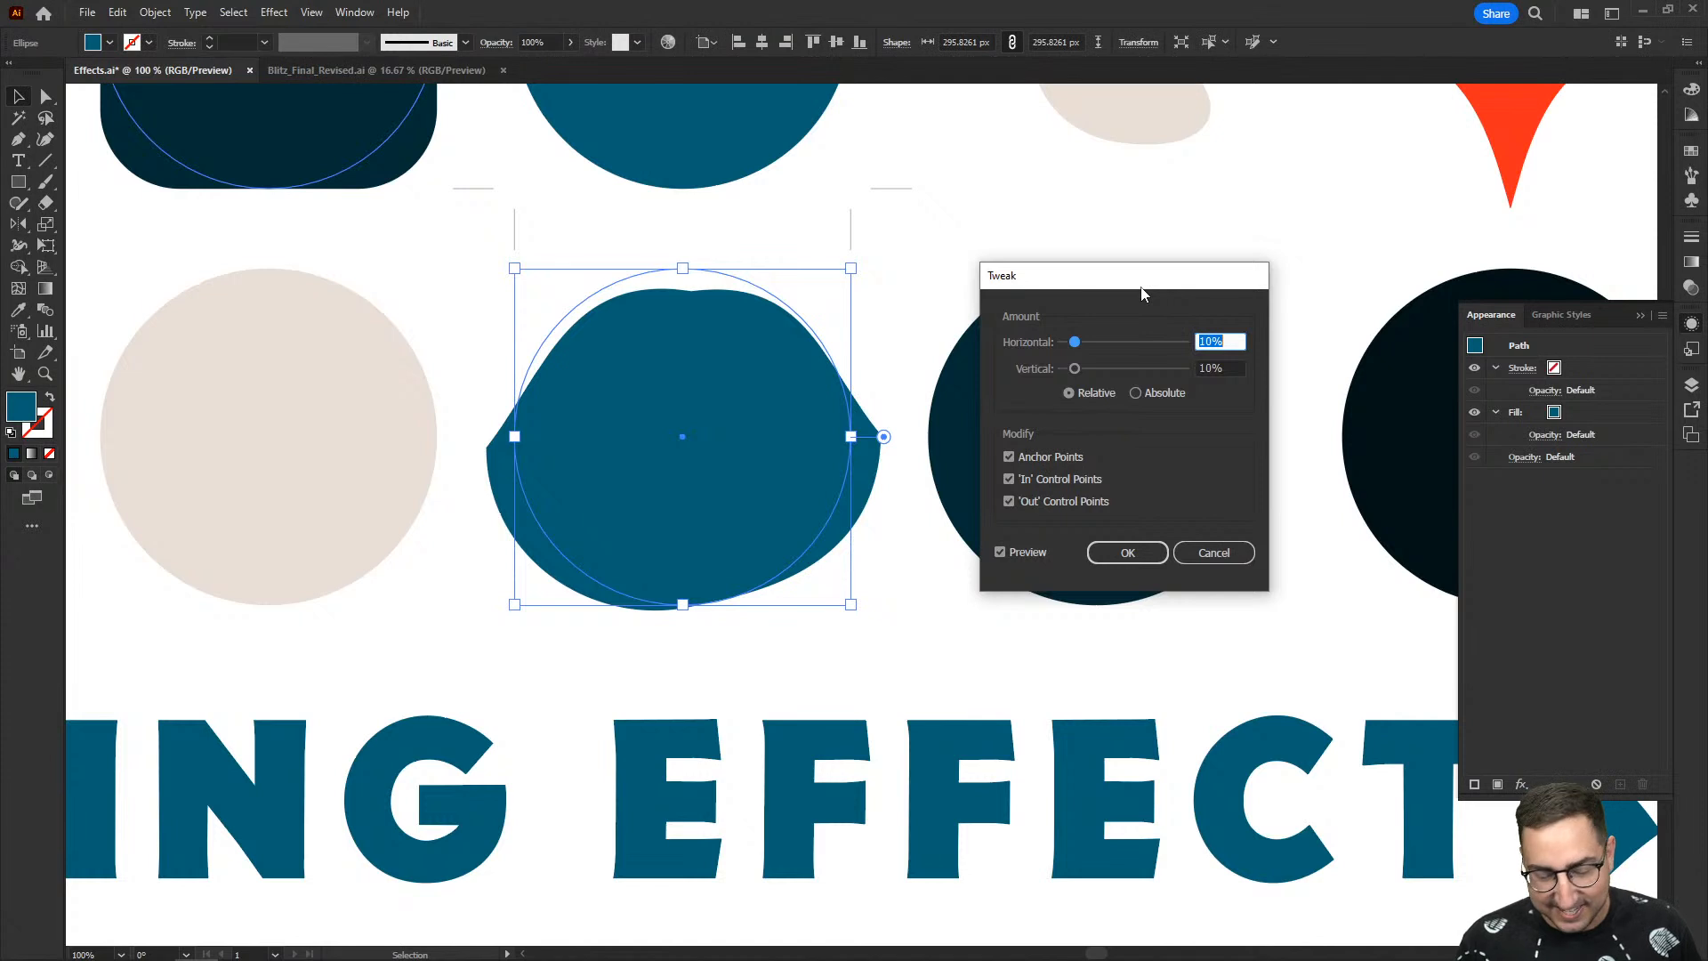
text(50)
key(Tab)
text(50)
key(Tab)
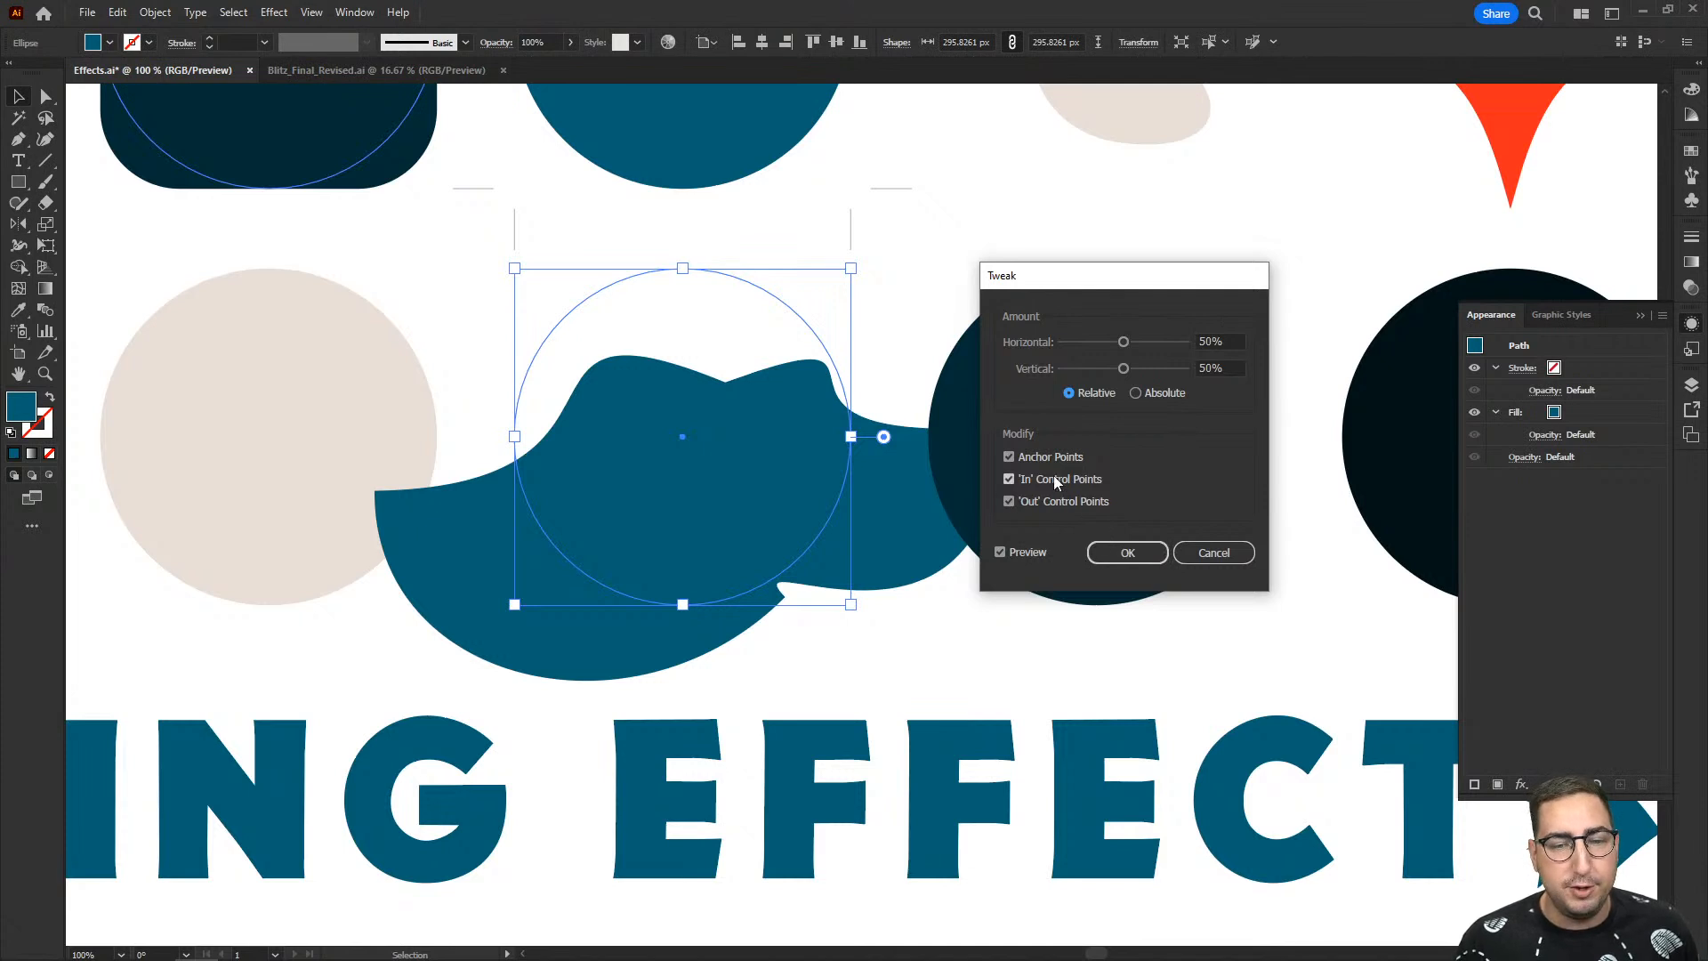
- Toggle the tweak's Anchor Points, 'In' and 'Out' Control Points options to compare the previews, and discard the effect
click(1046, 500)
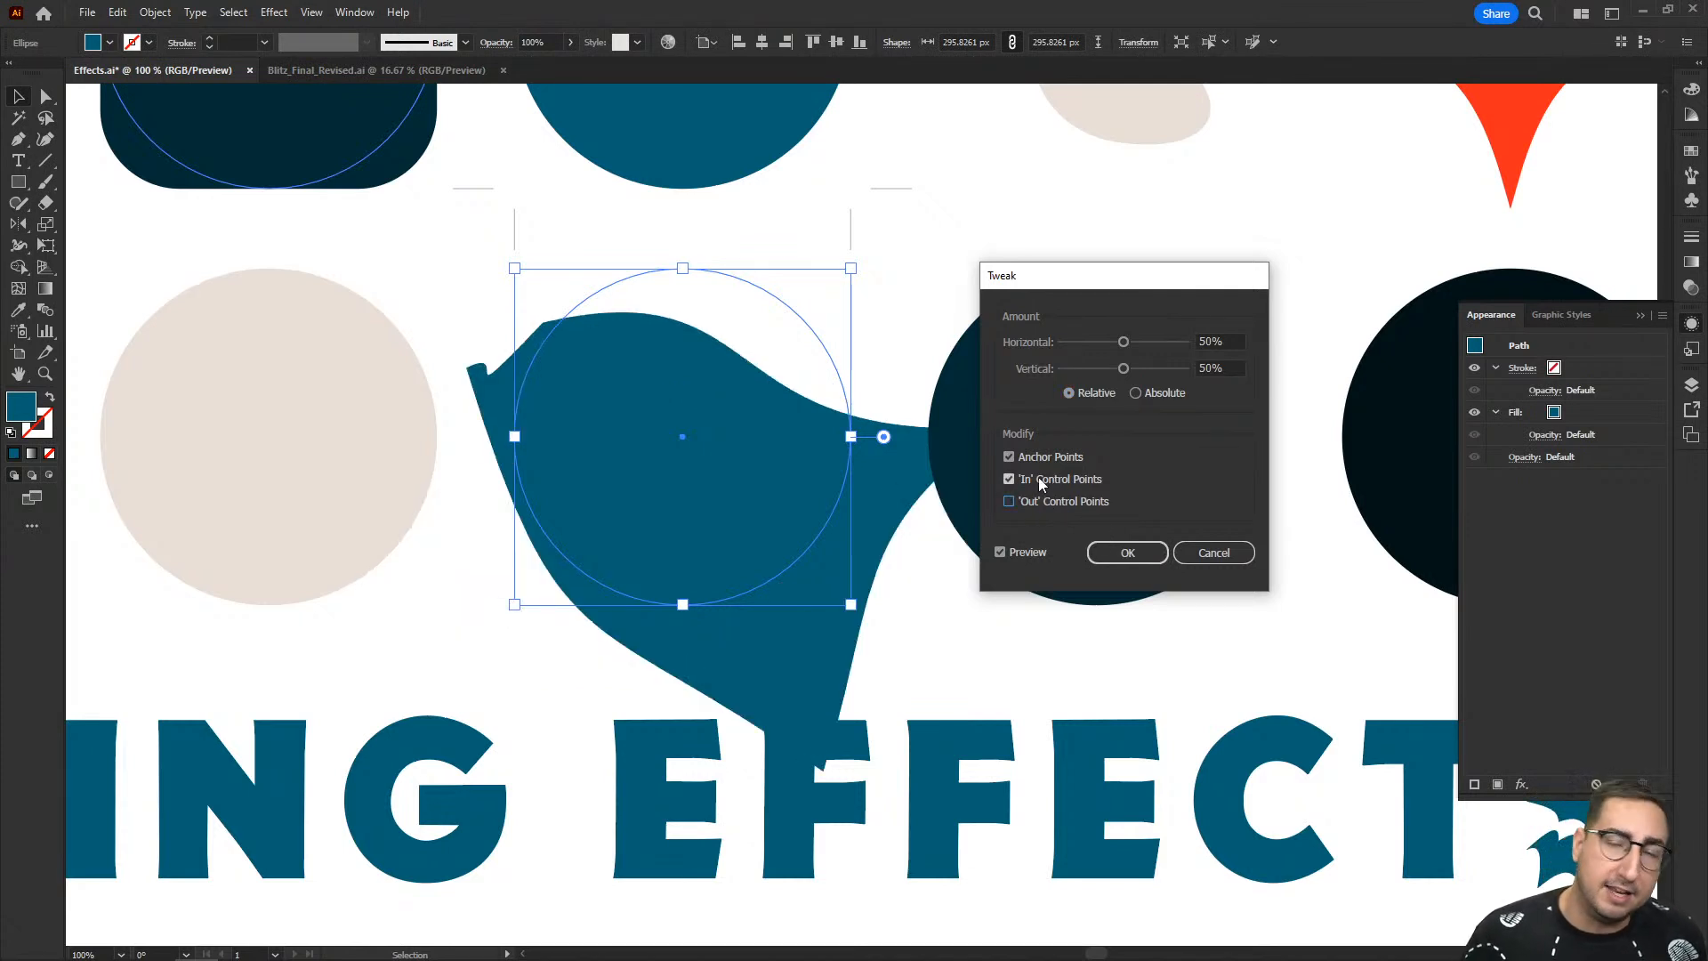
click(1039, 478)
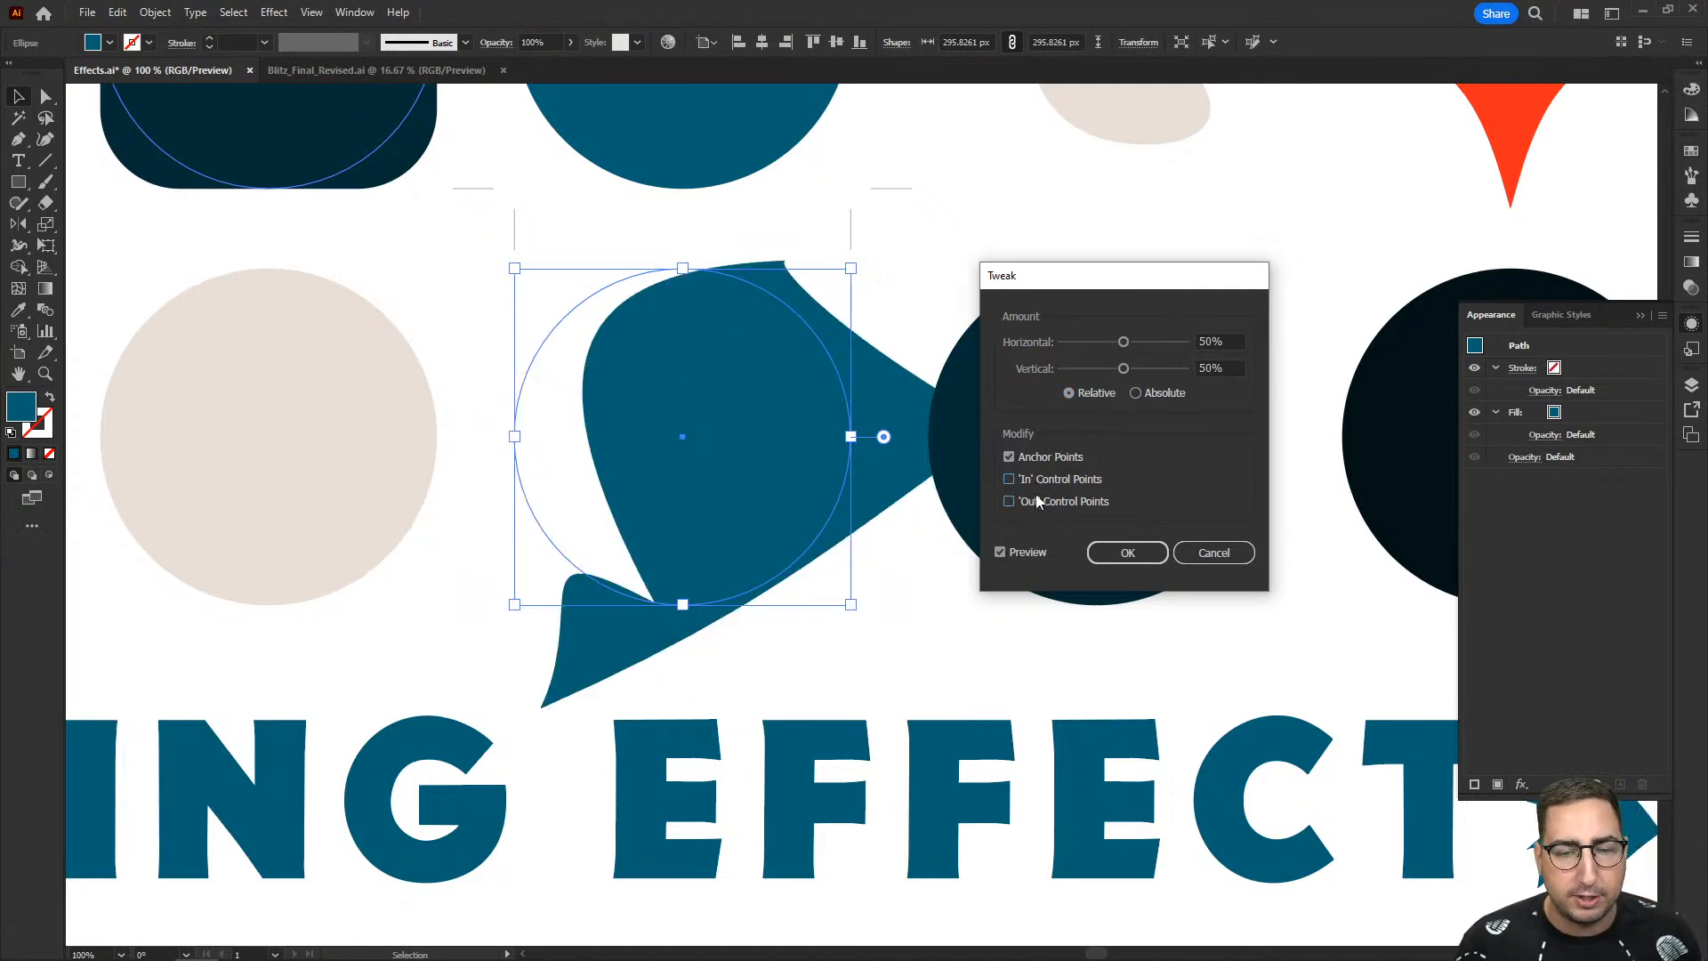
click(1038, 501)
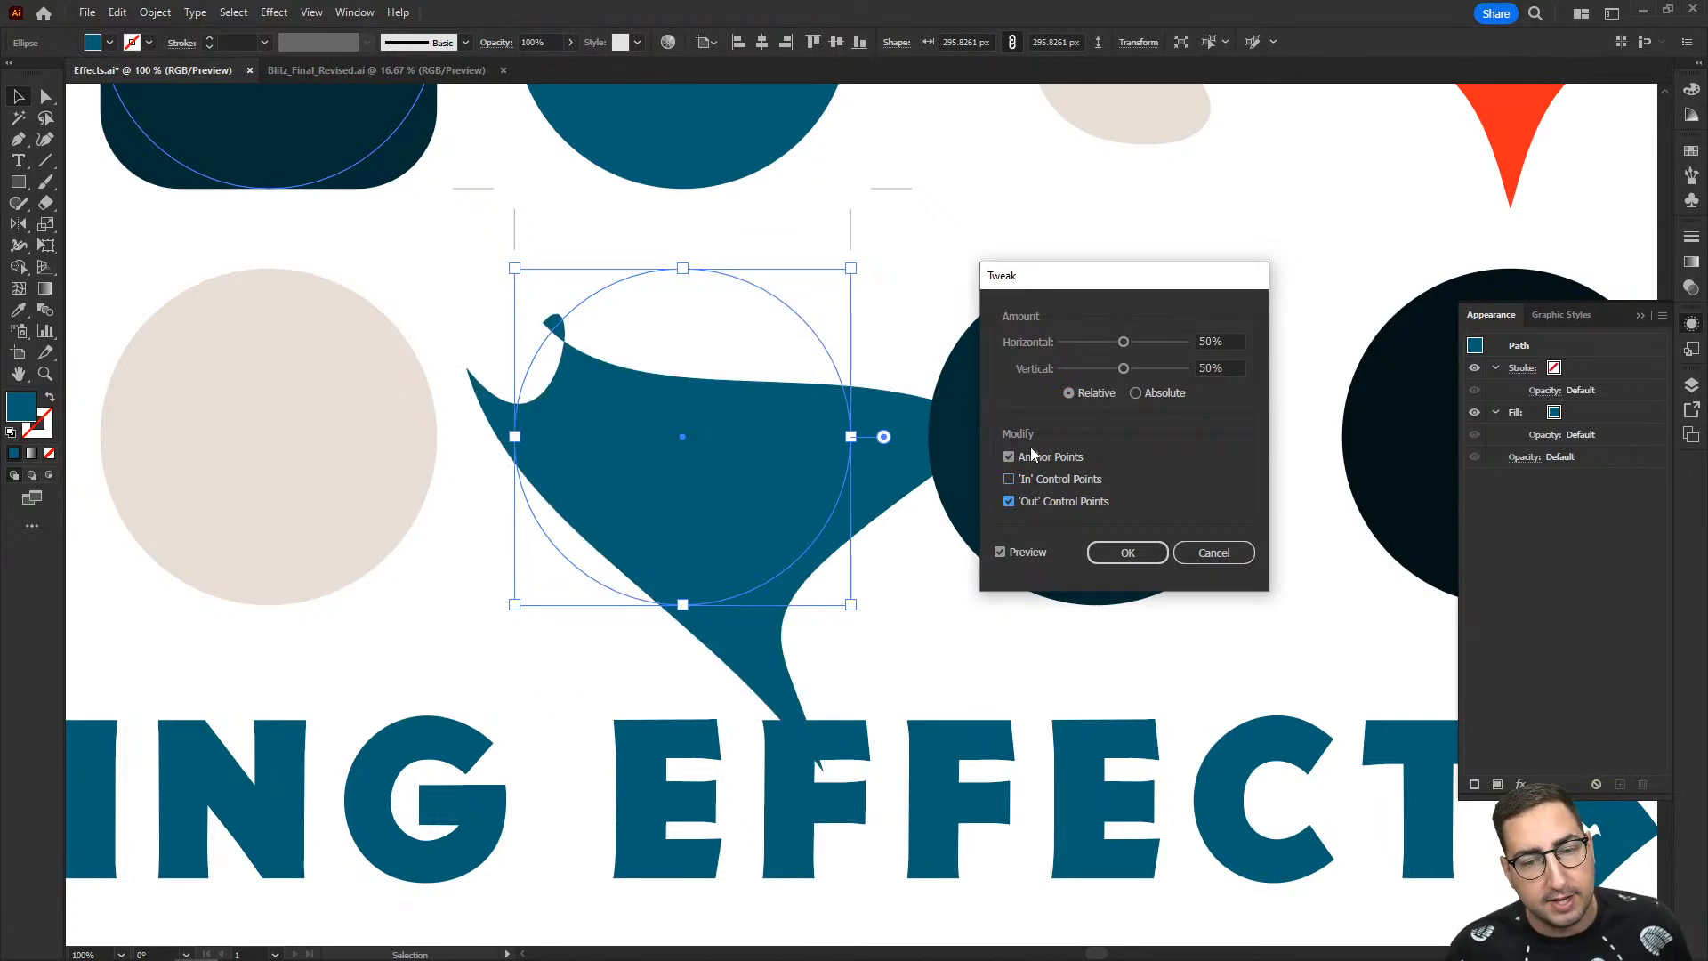
click(1032, 457)
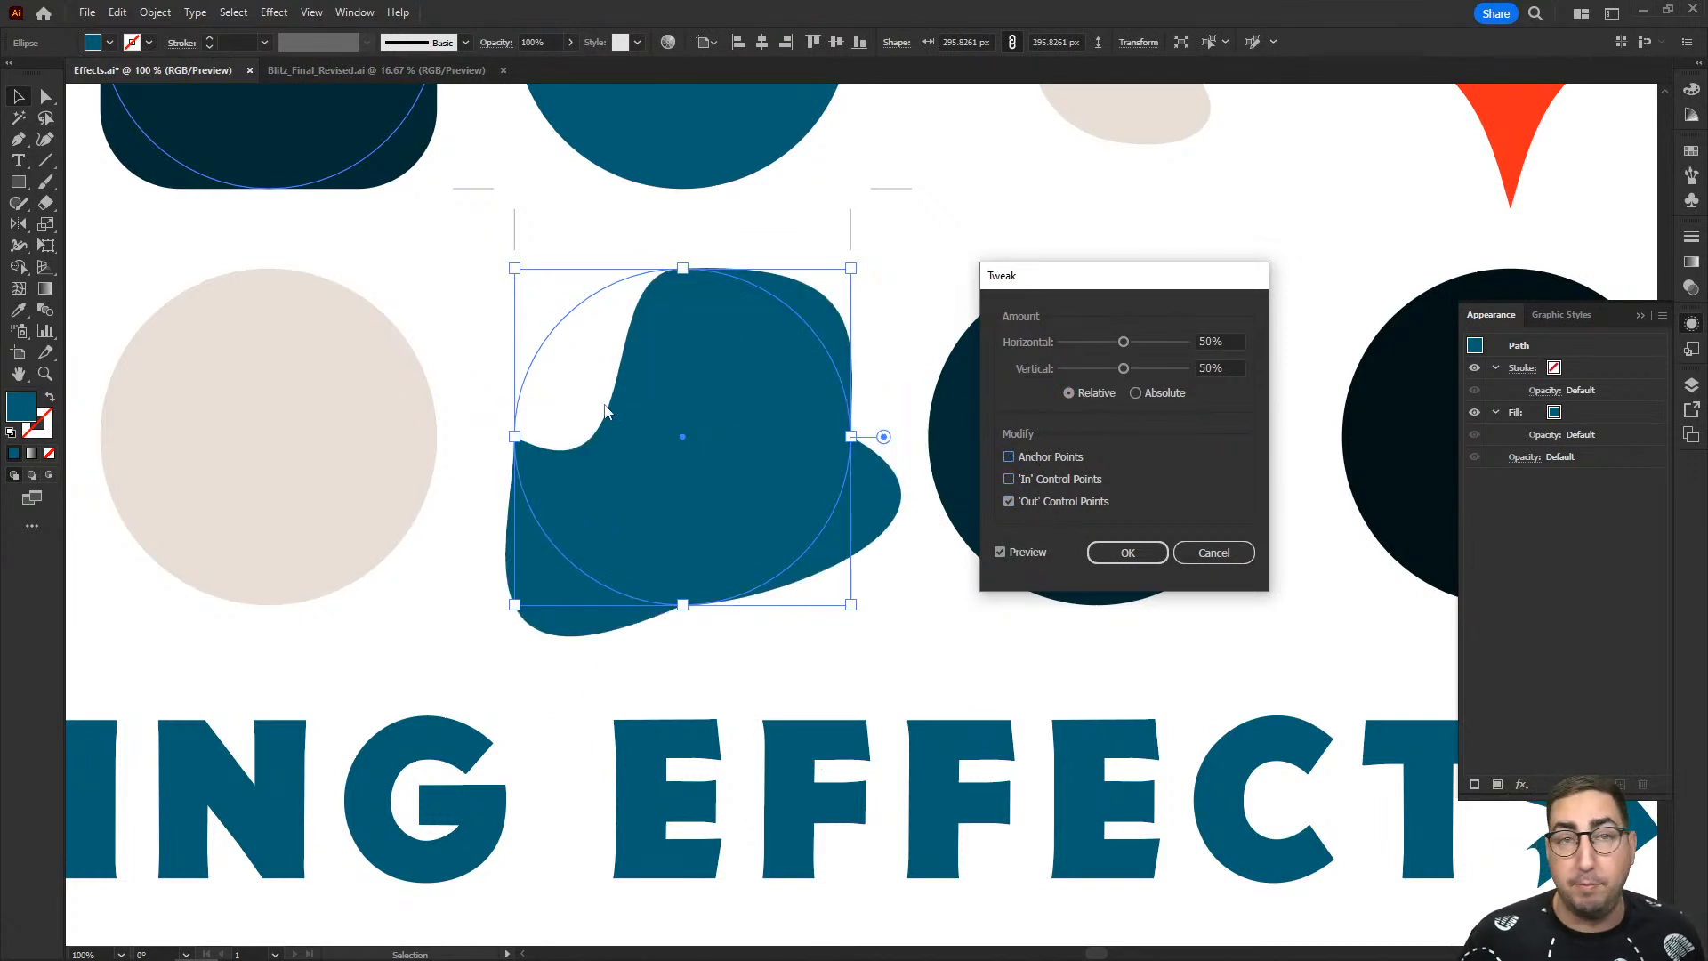
click(1066, 455)
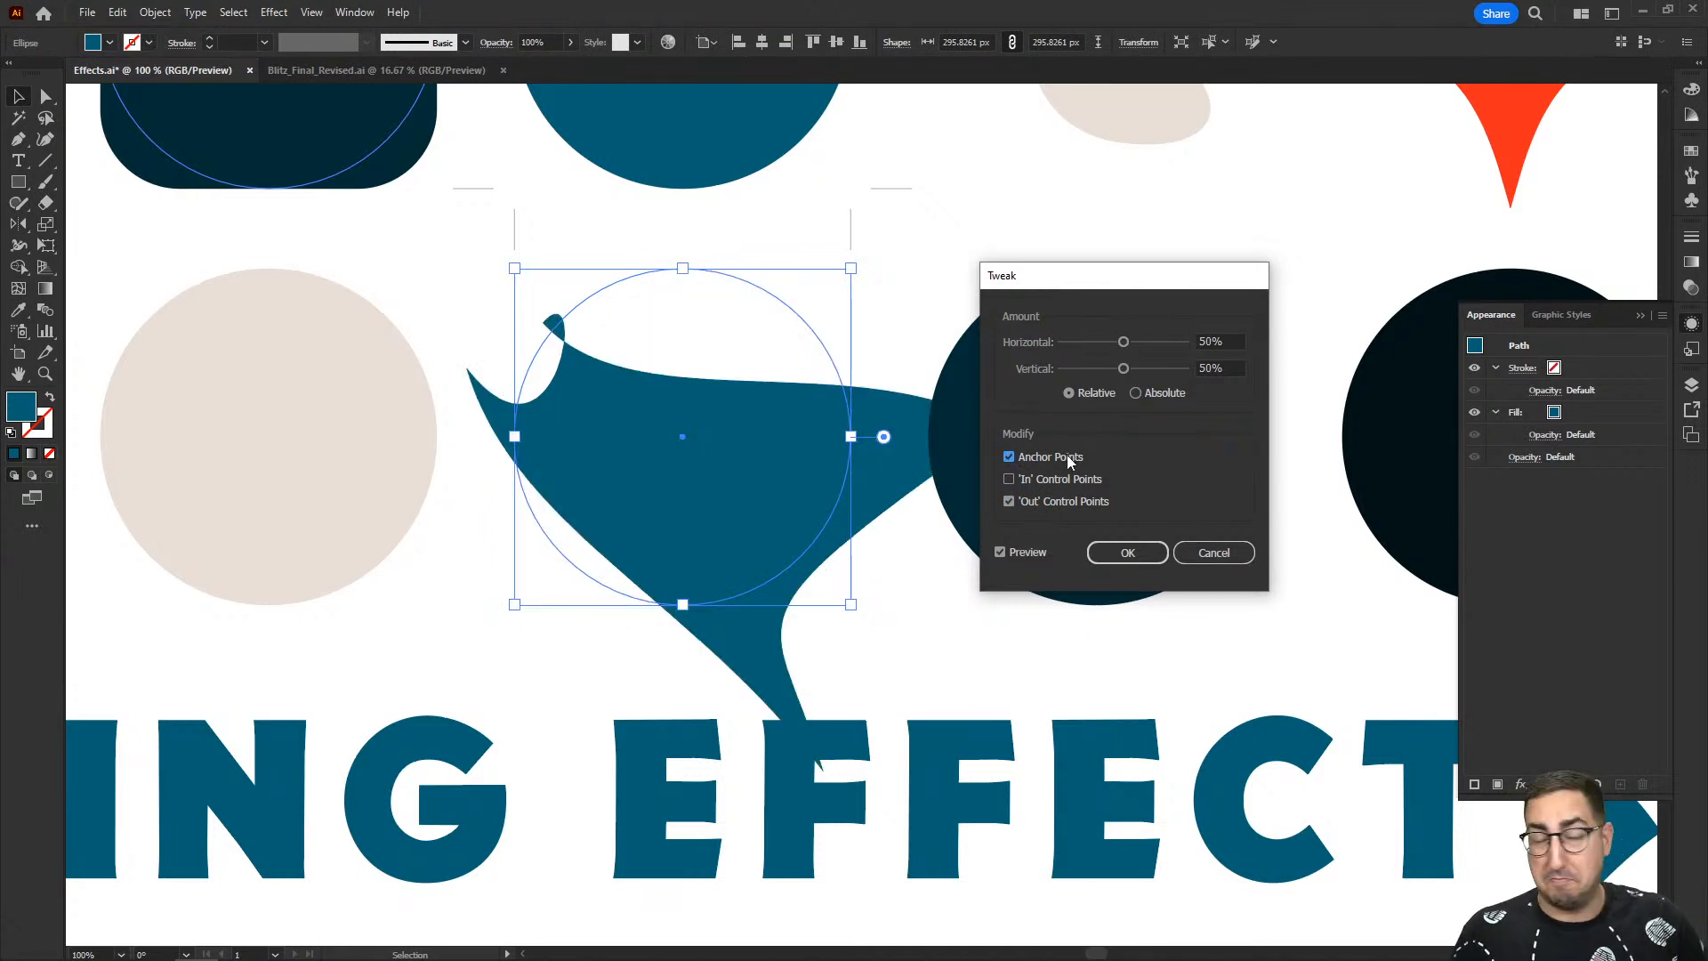
click(1210, 553)
click(1087, 354)
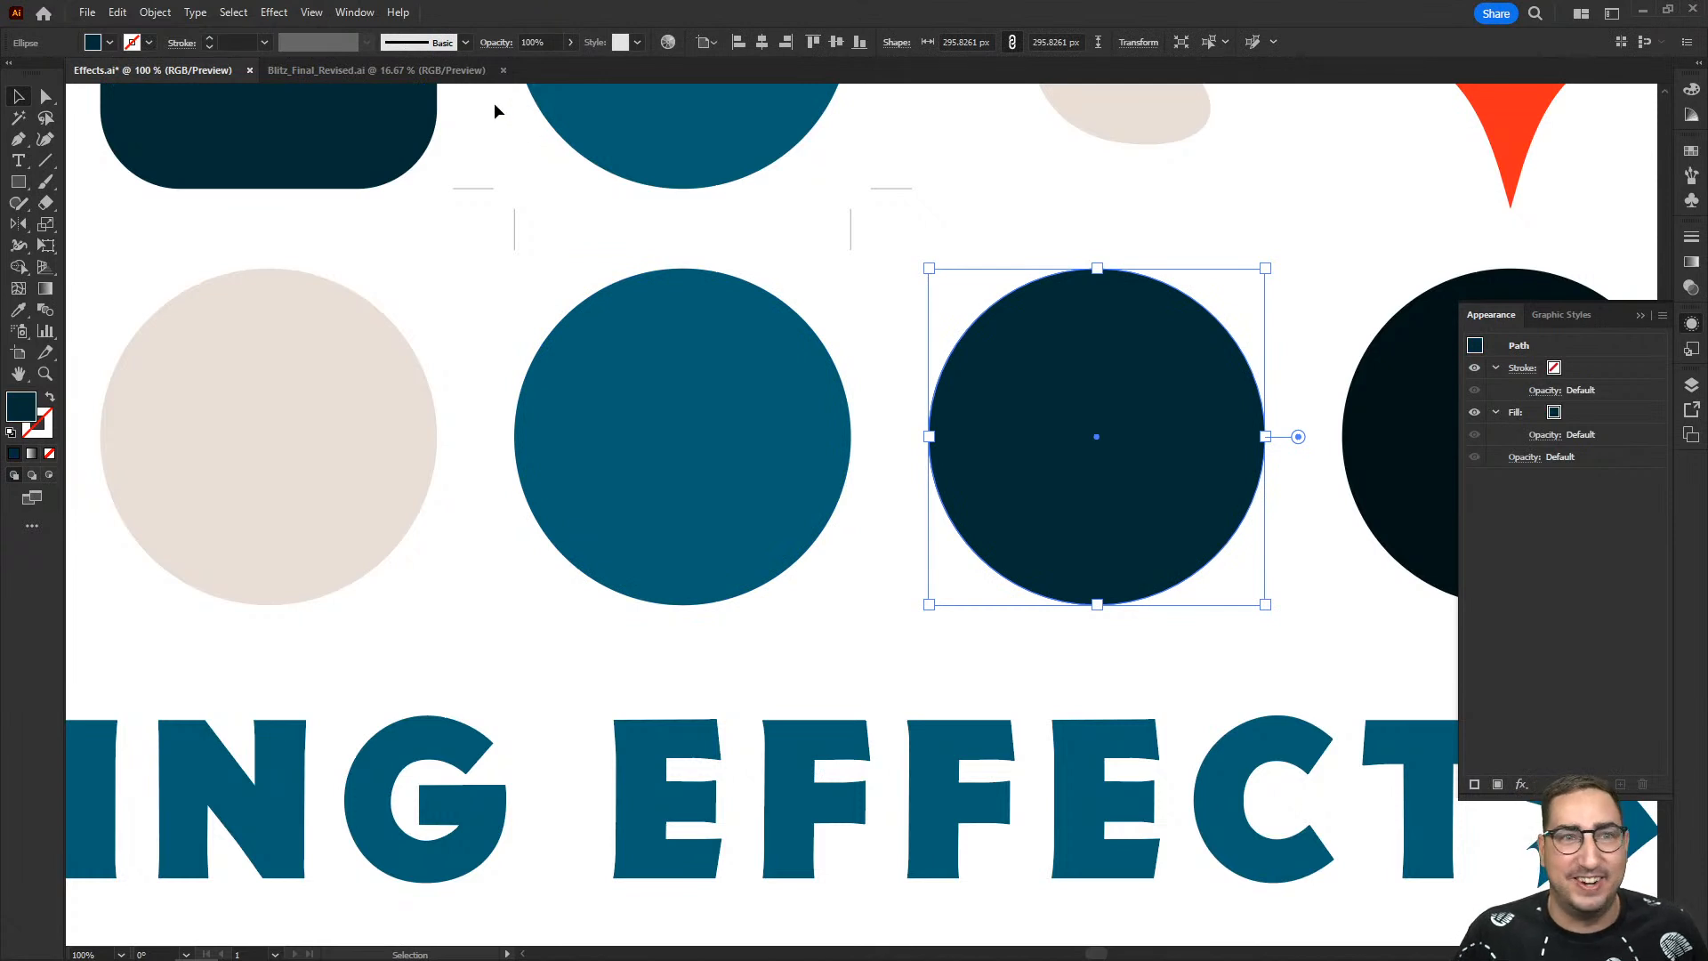
click(274, 12)
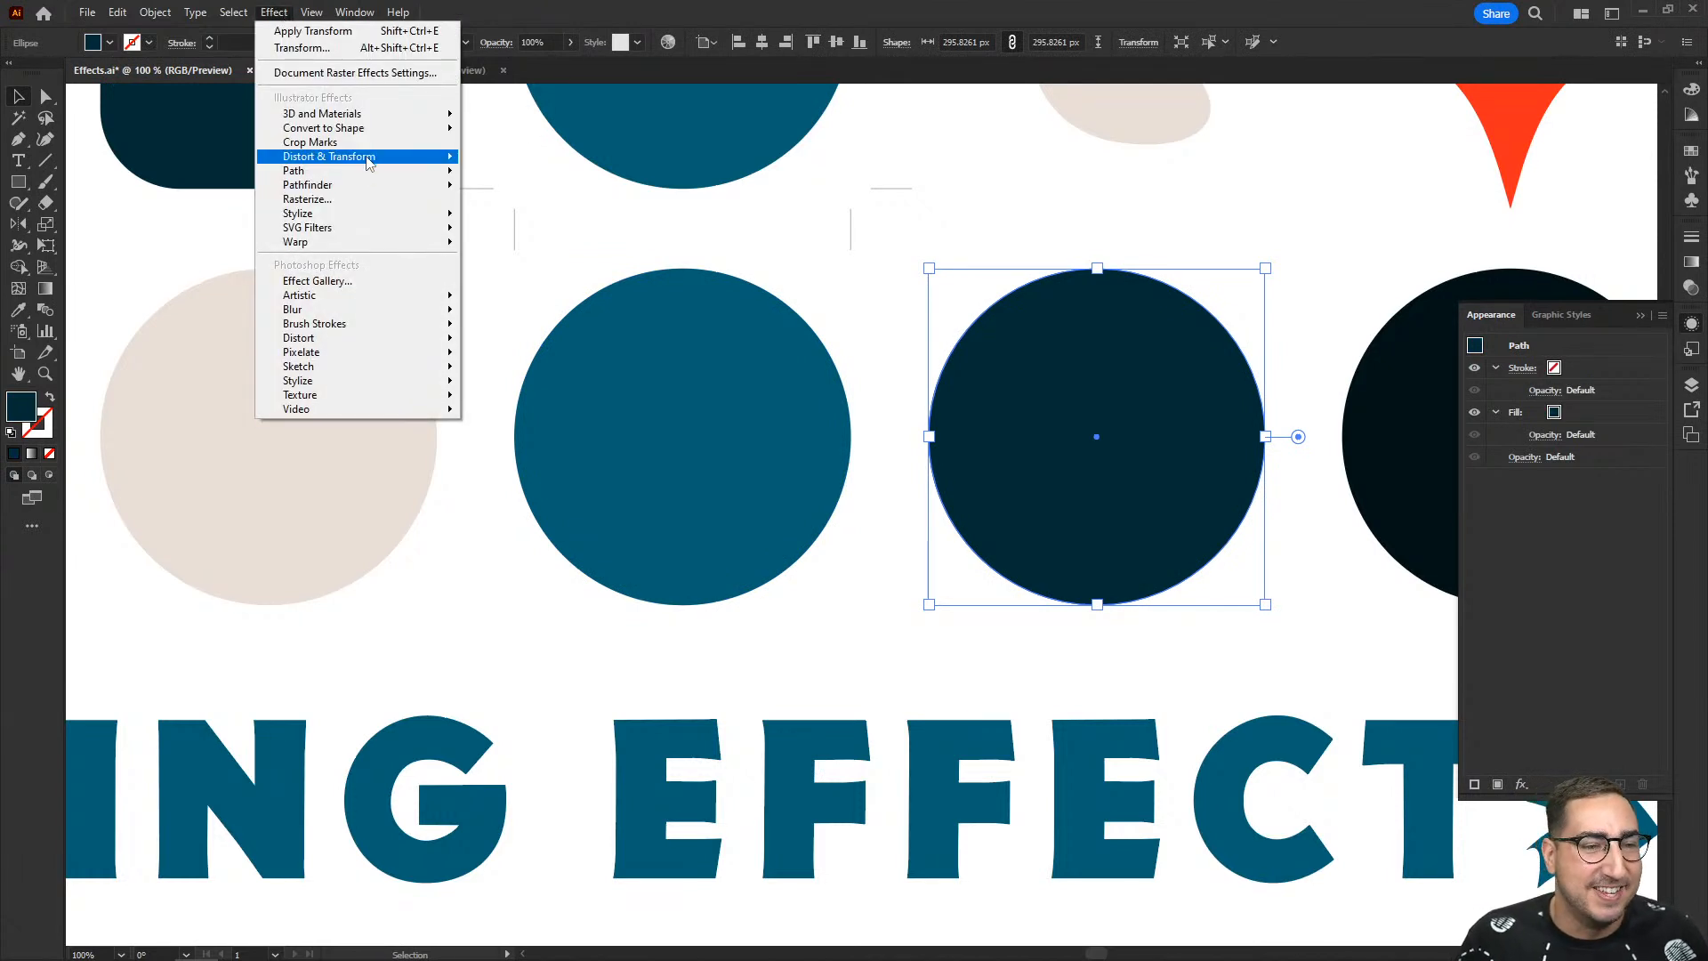
mouse_move(369, 163)
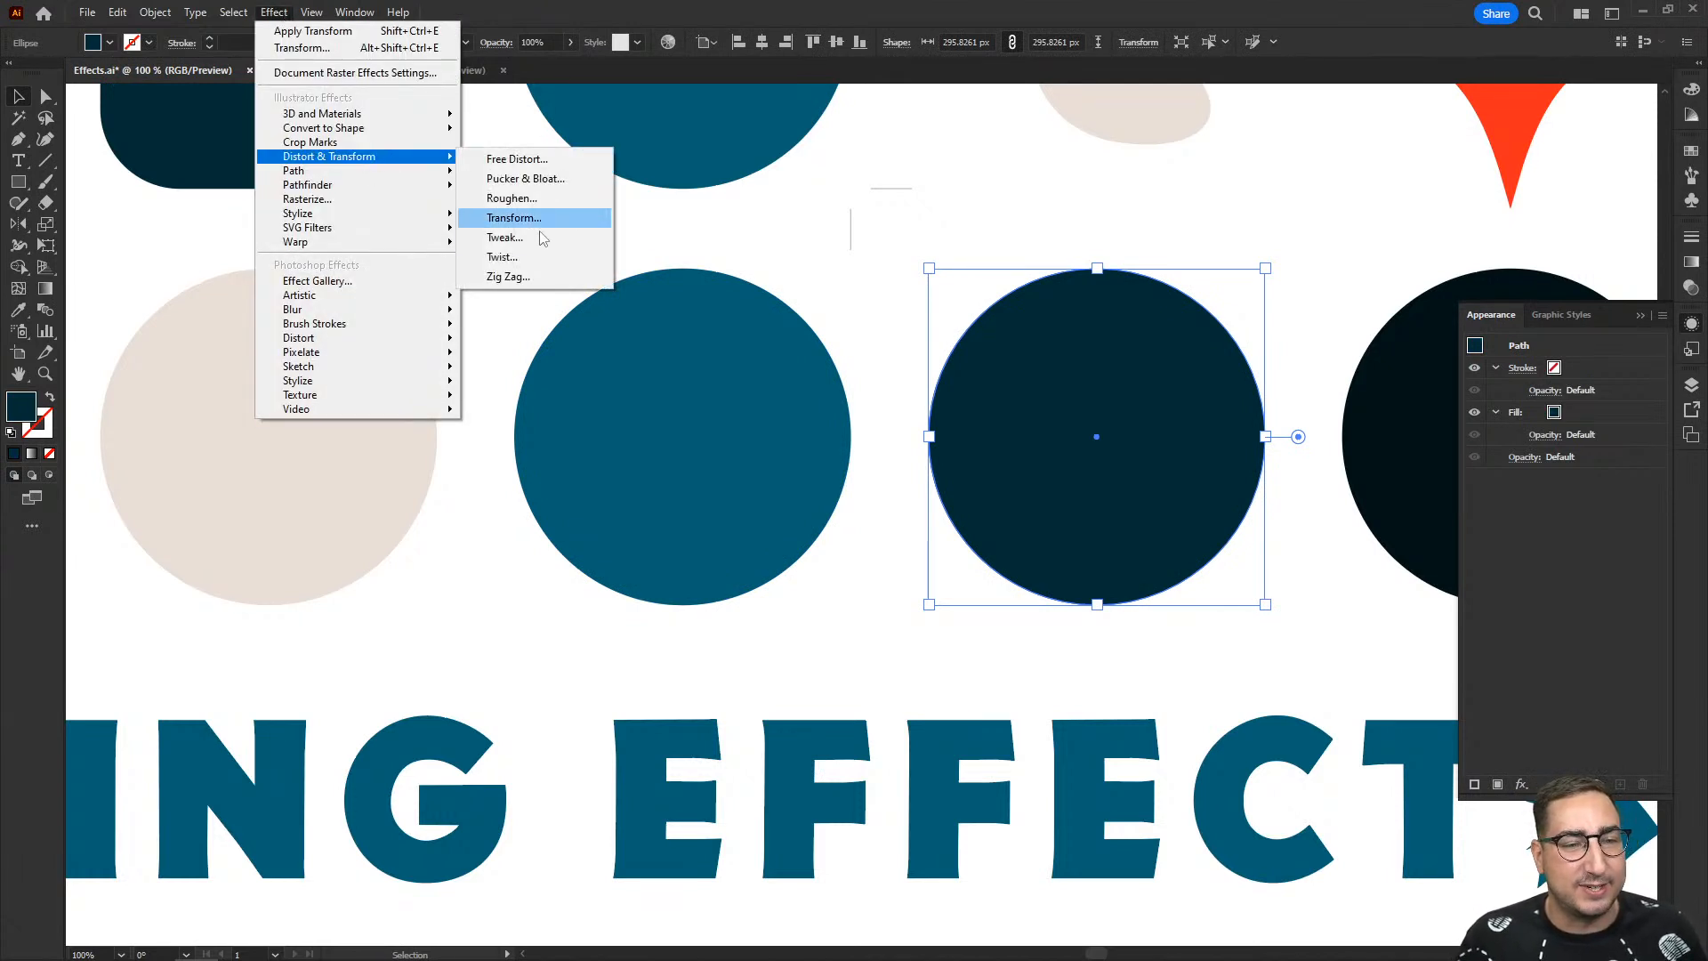
click(501, 257)
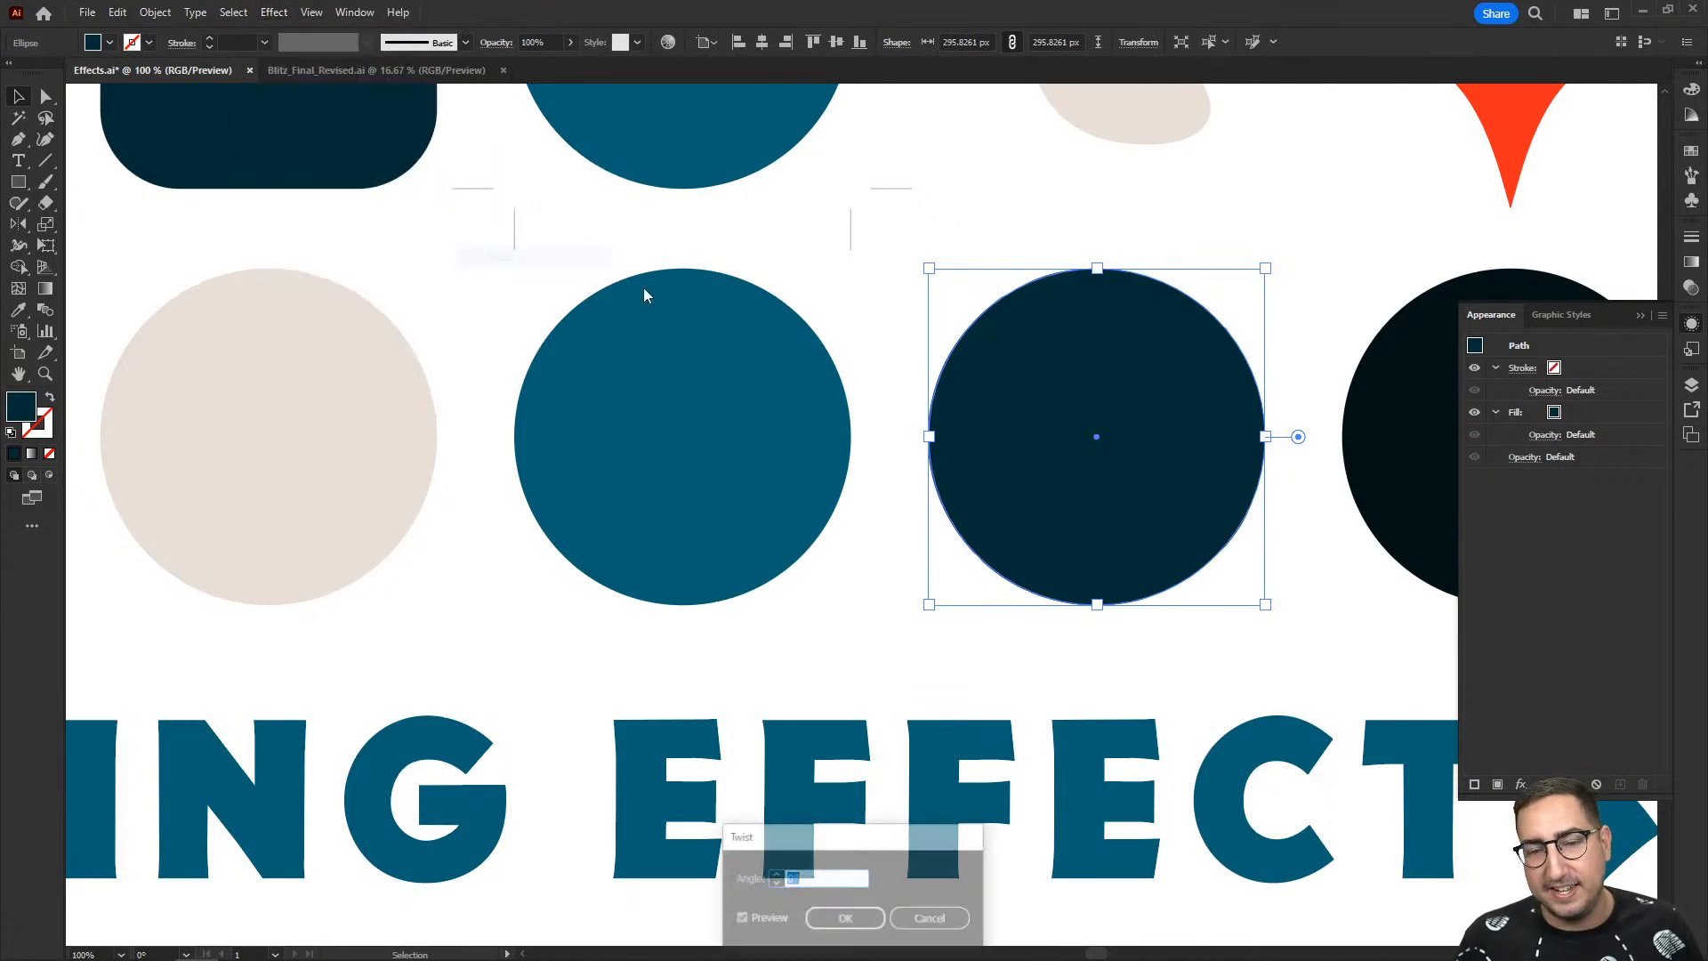
drag(817, 811, 838, 396)
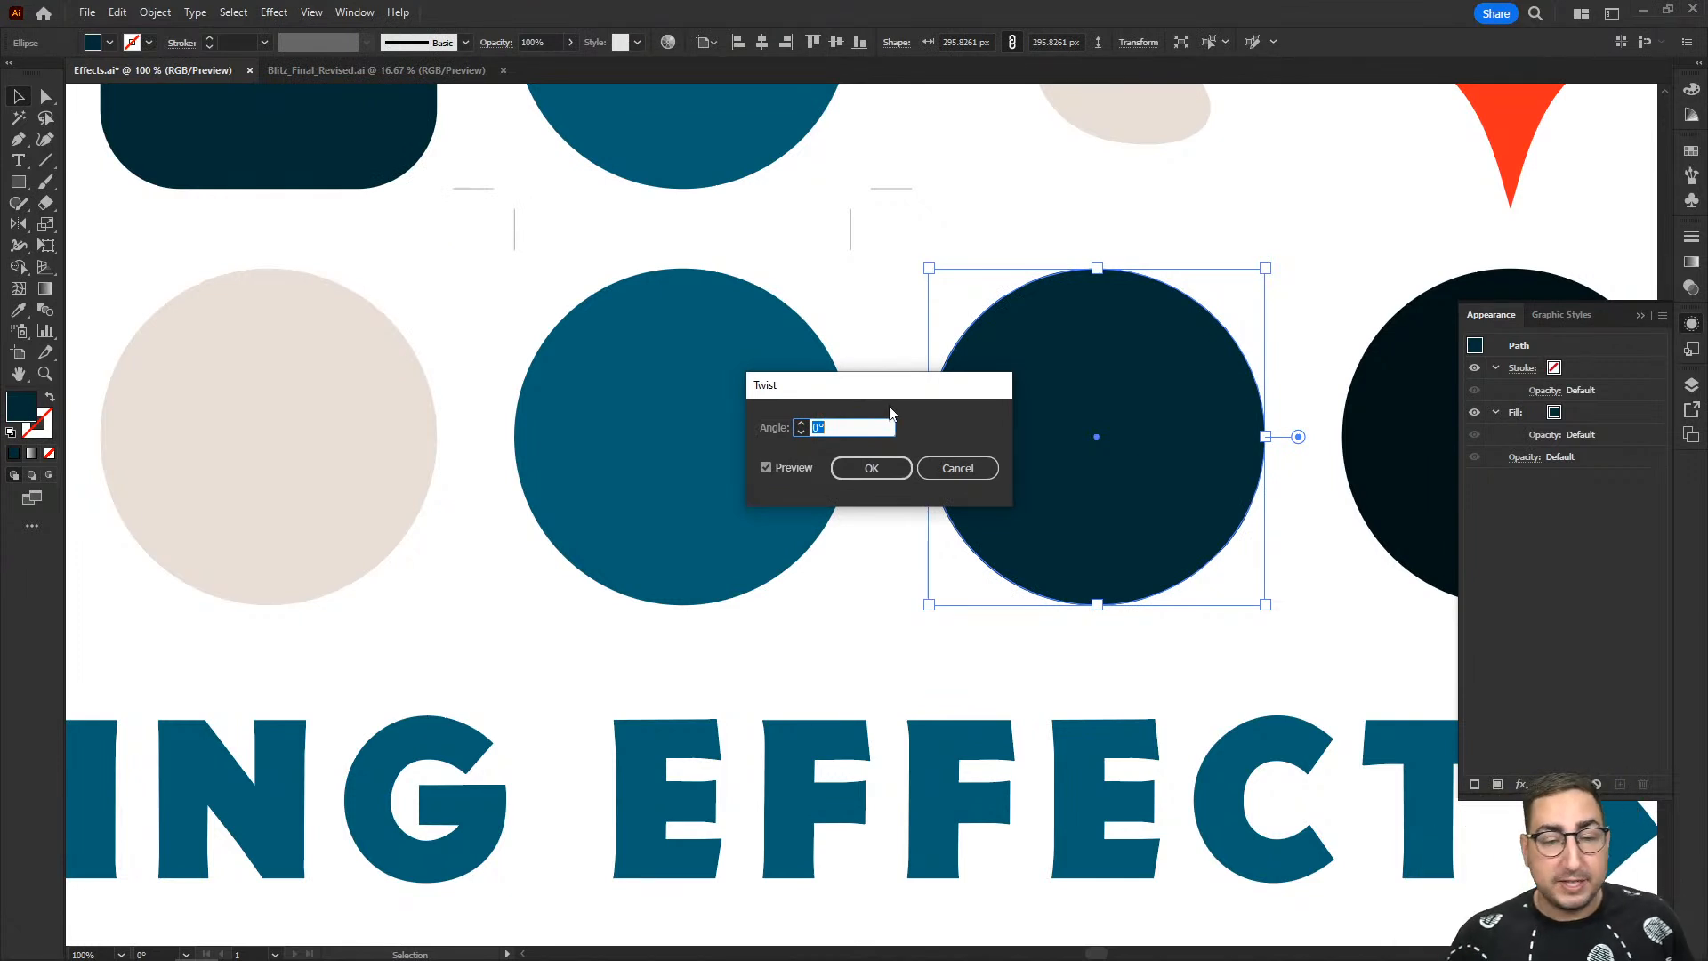
click(953, 461)
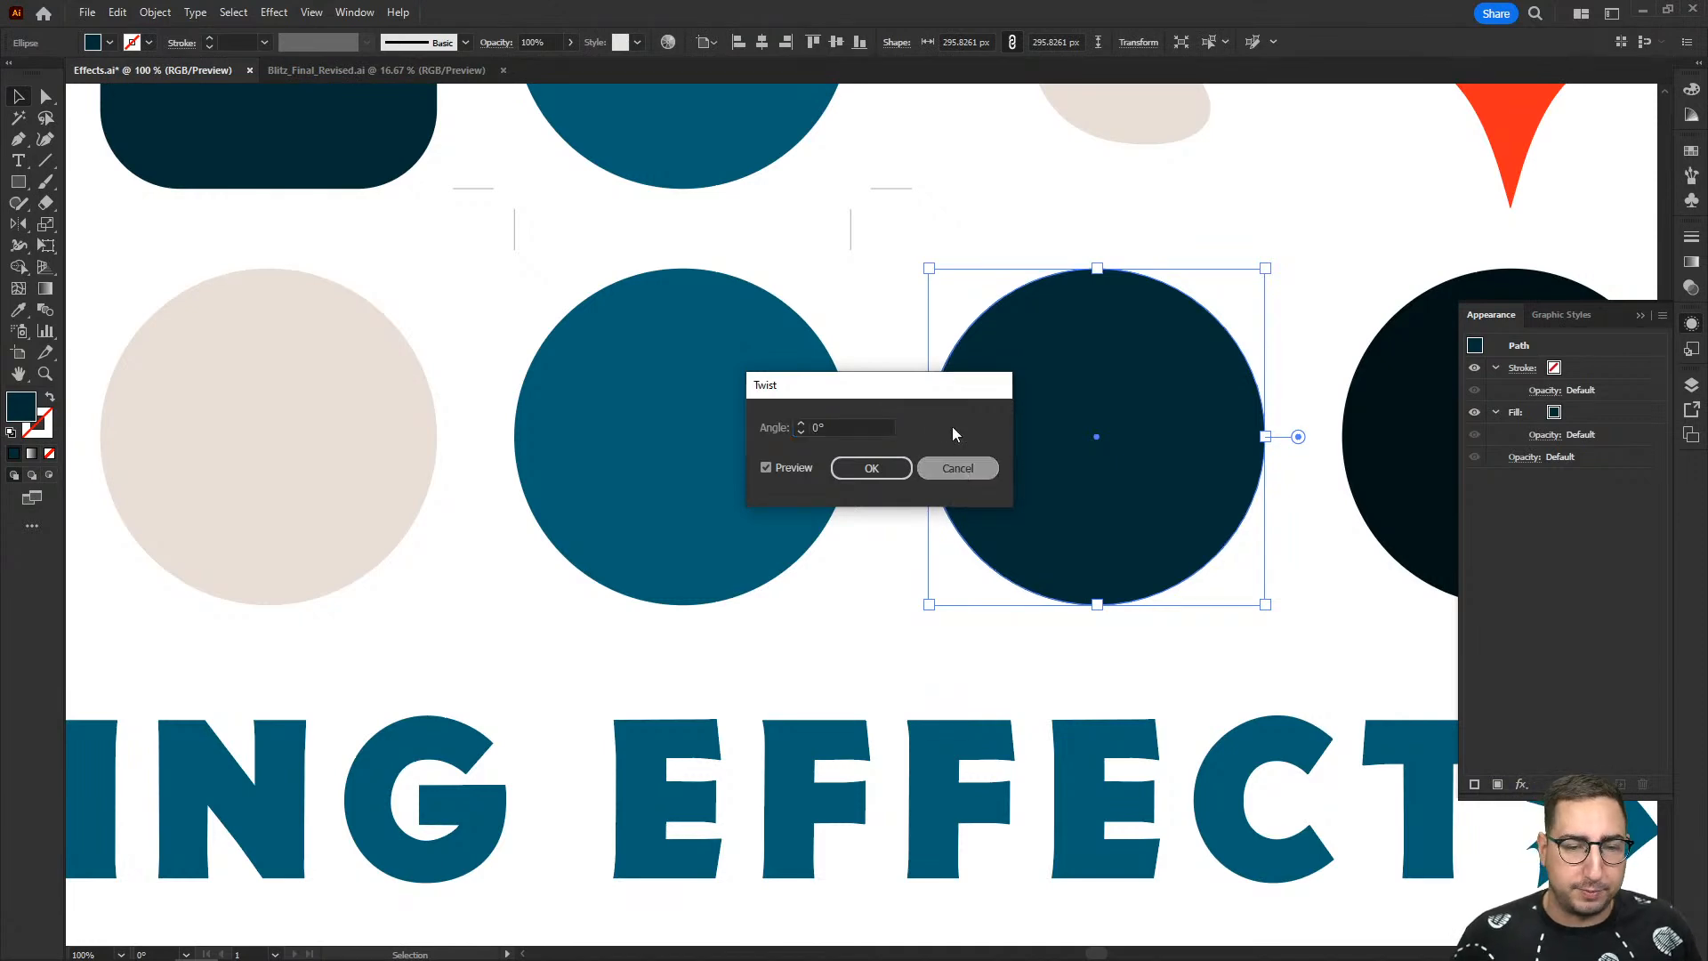
- Draw a dark navy square about 274 px wide on the empty canvas beside the artboard
click(915, 298)
key(z)
alt+click(918, 481)
alt+click(917, 481)
drag(1068, 481, 569, 390)
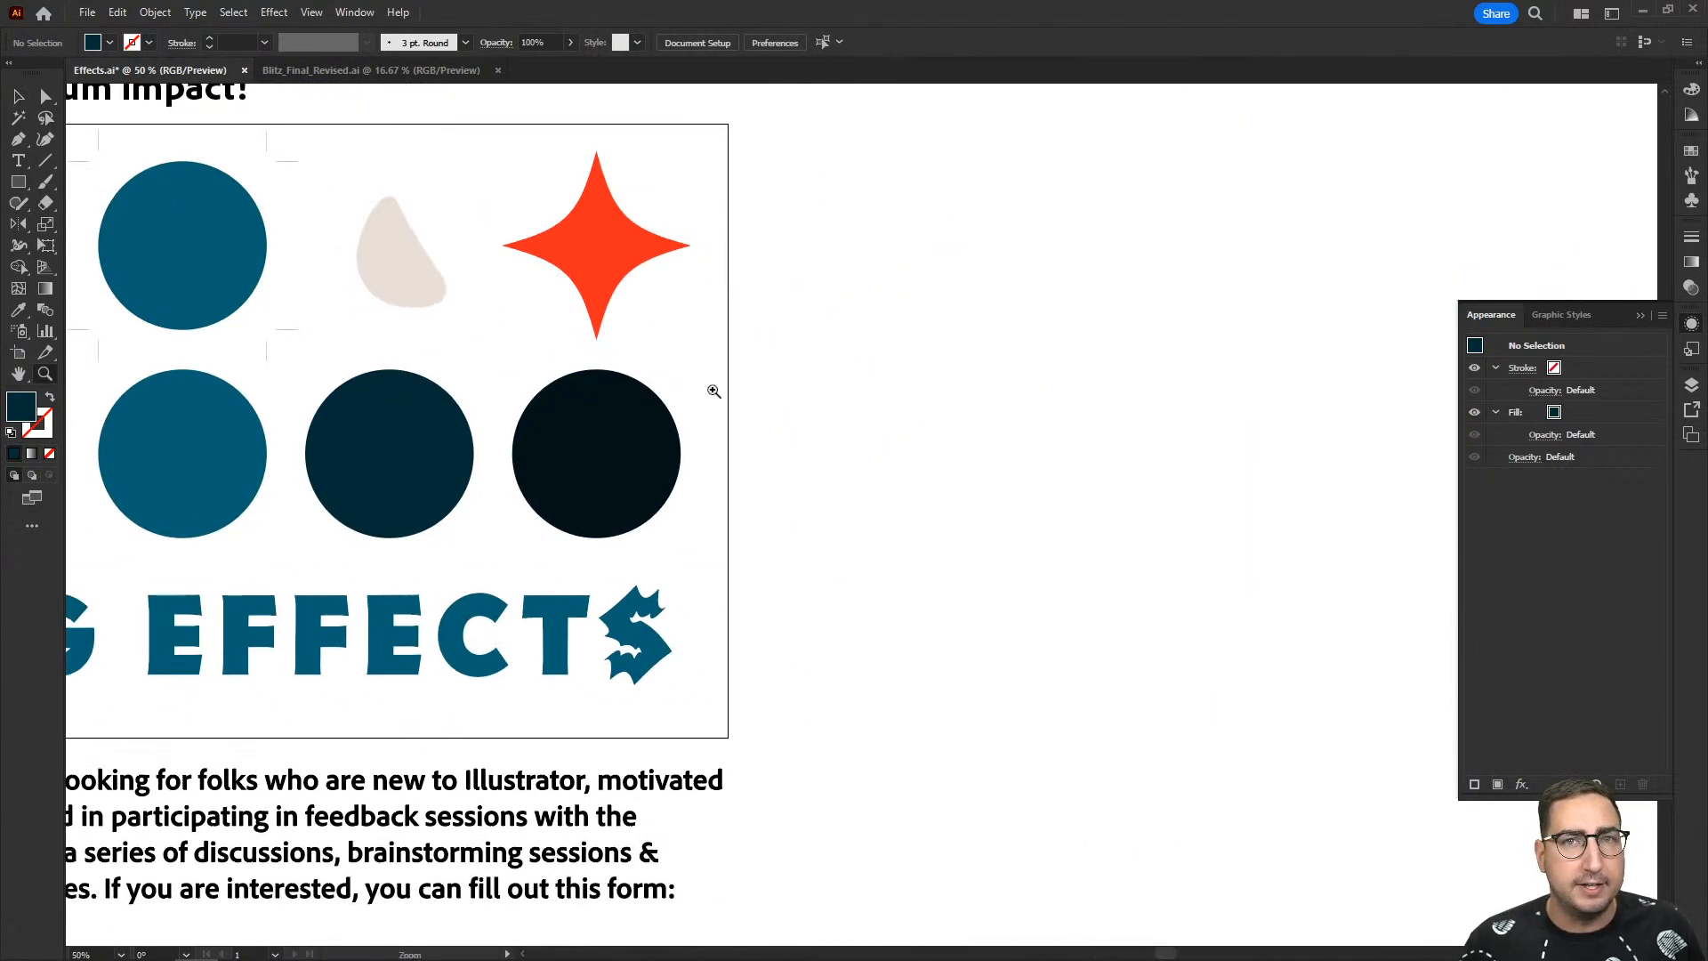
click(751, 400)
drag(846, 420, 598, 367)
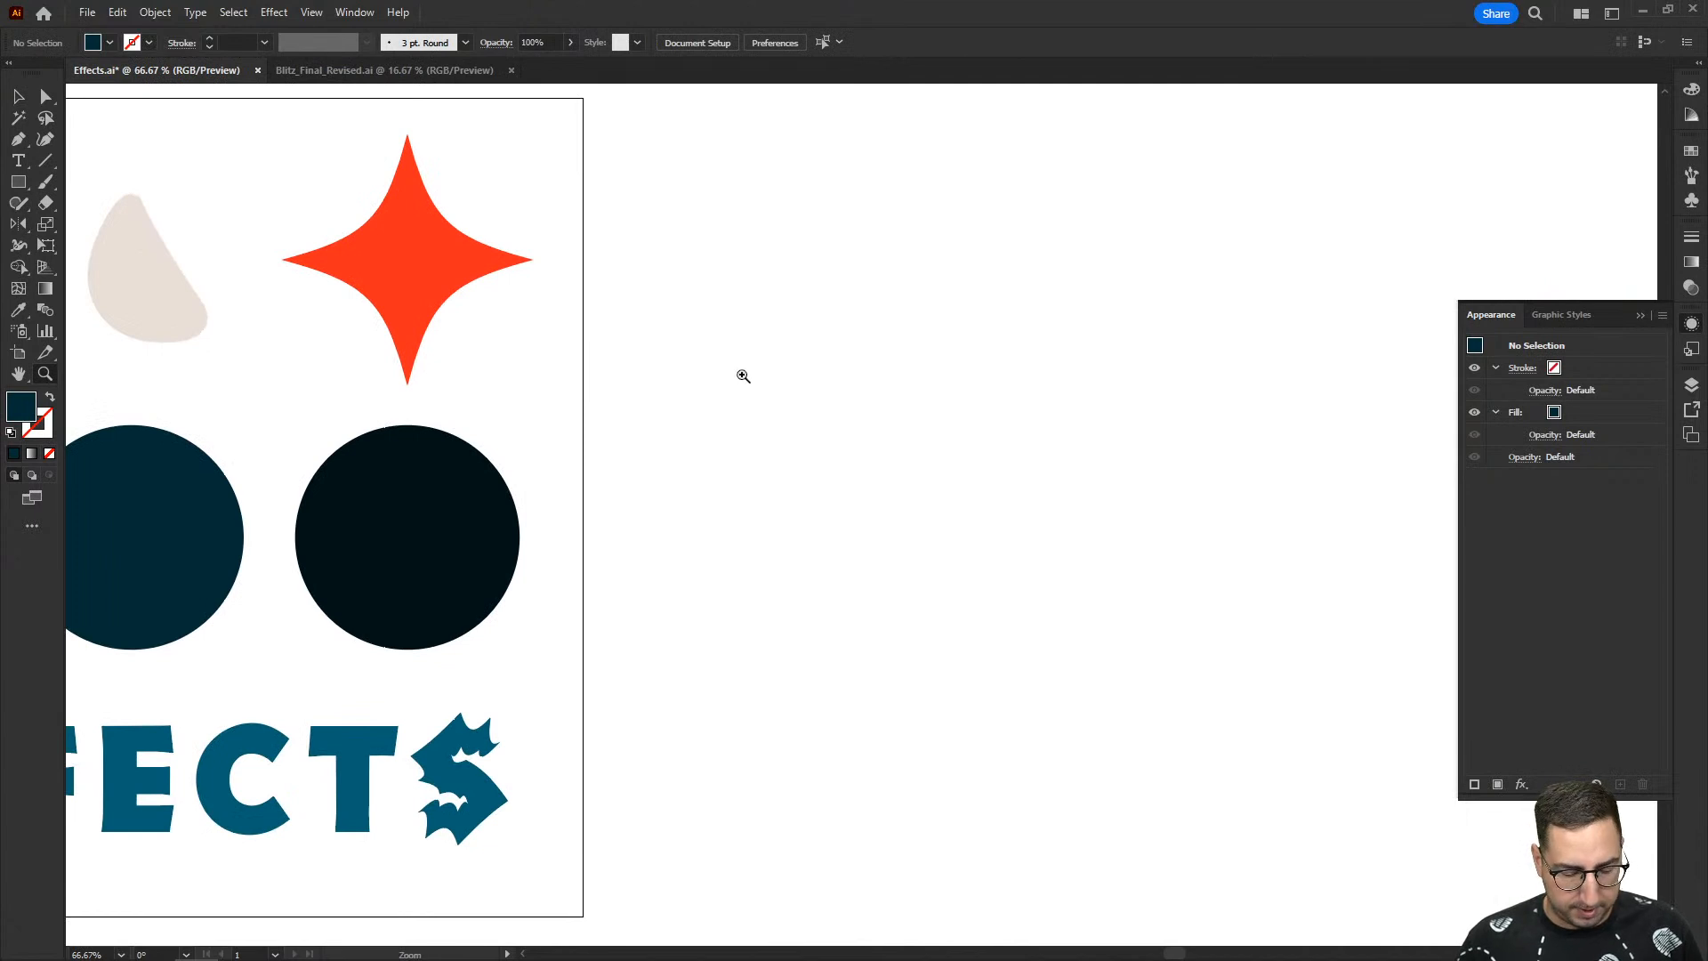
key(m)
mouse_move(737, 365)
mouse_down()
mouse_move(943, 531)
mouse_move(945, 572)
mouse_up()
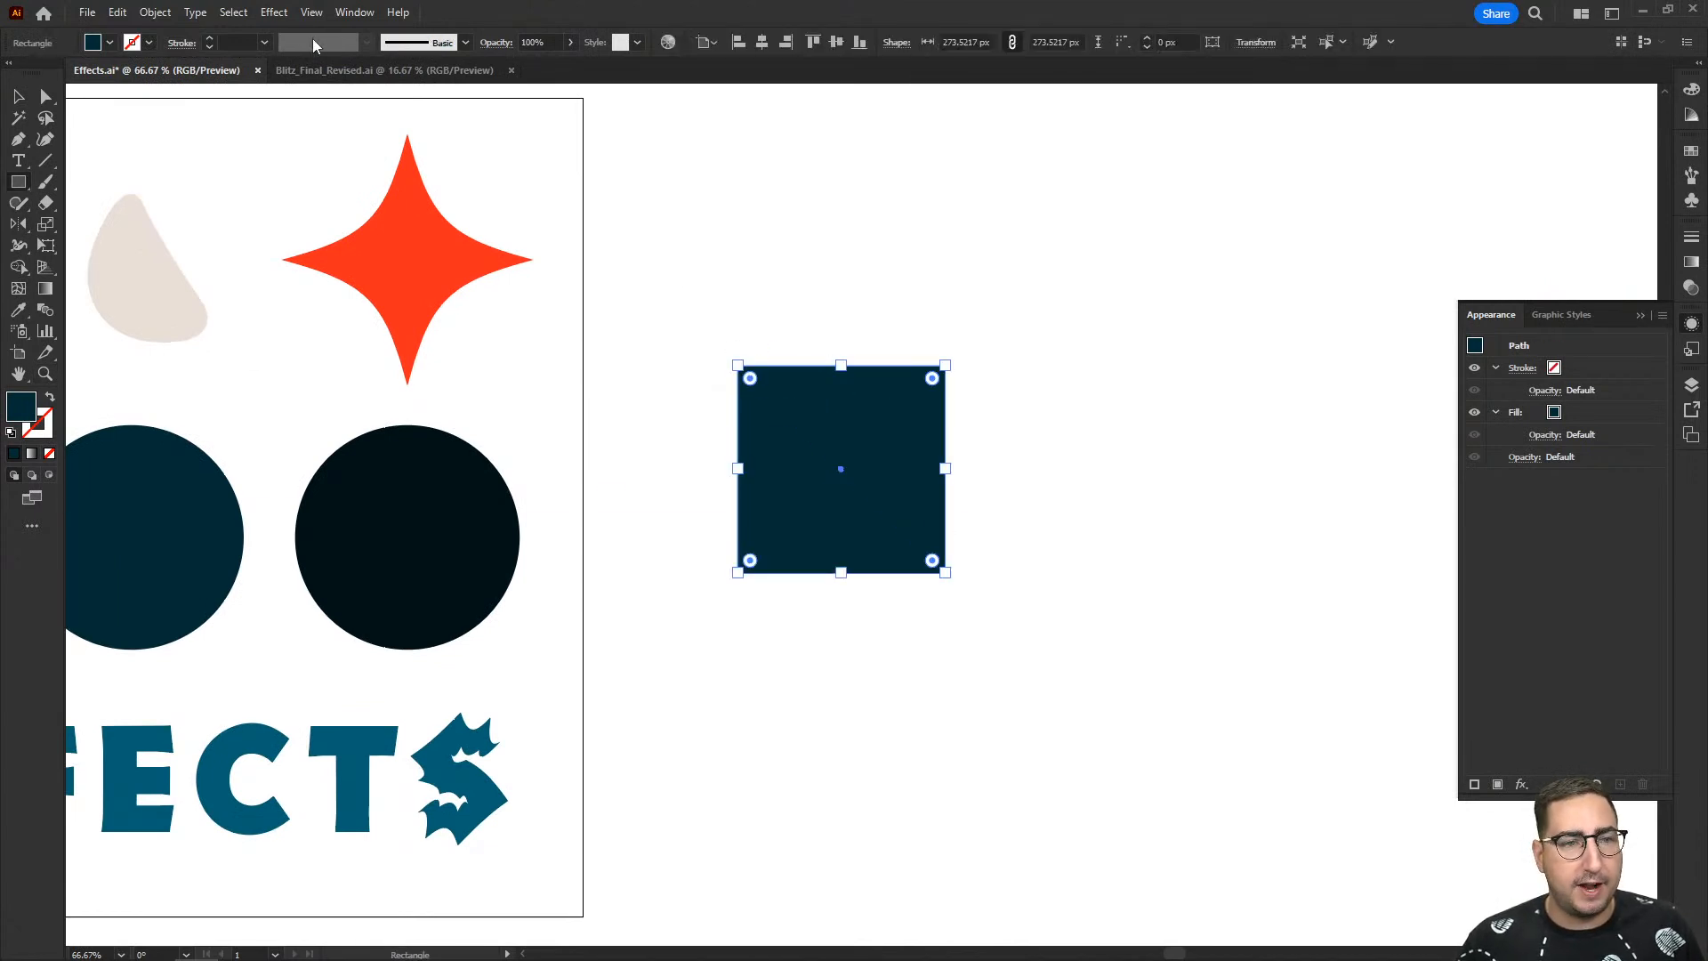
- Preview a Twist effect on the navy square with the angle set to 180°
click(275, 13)
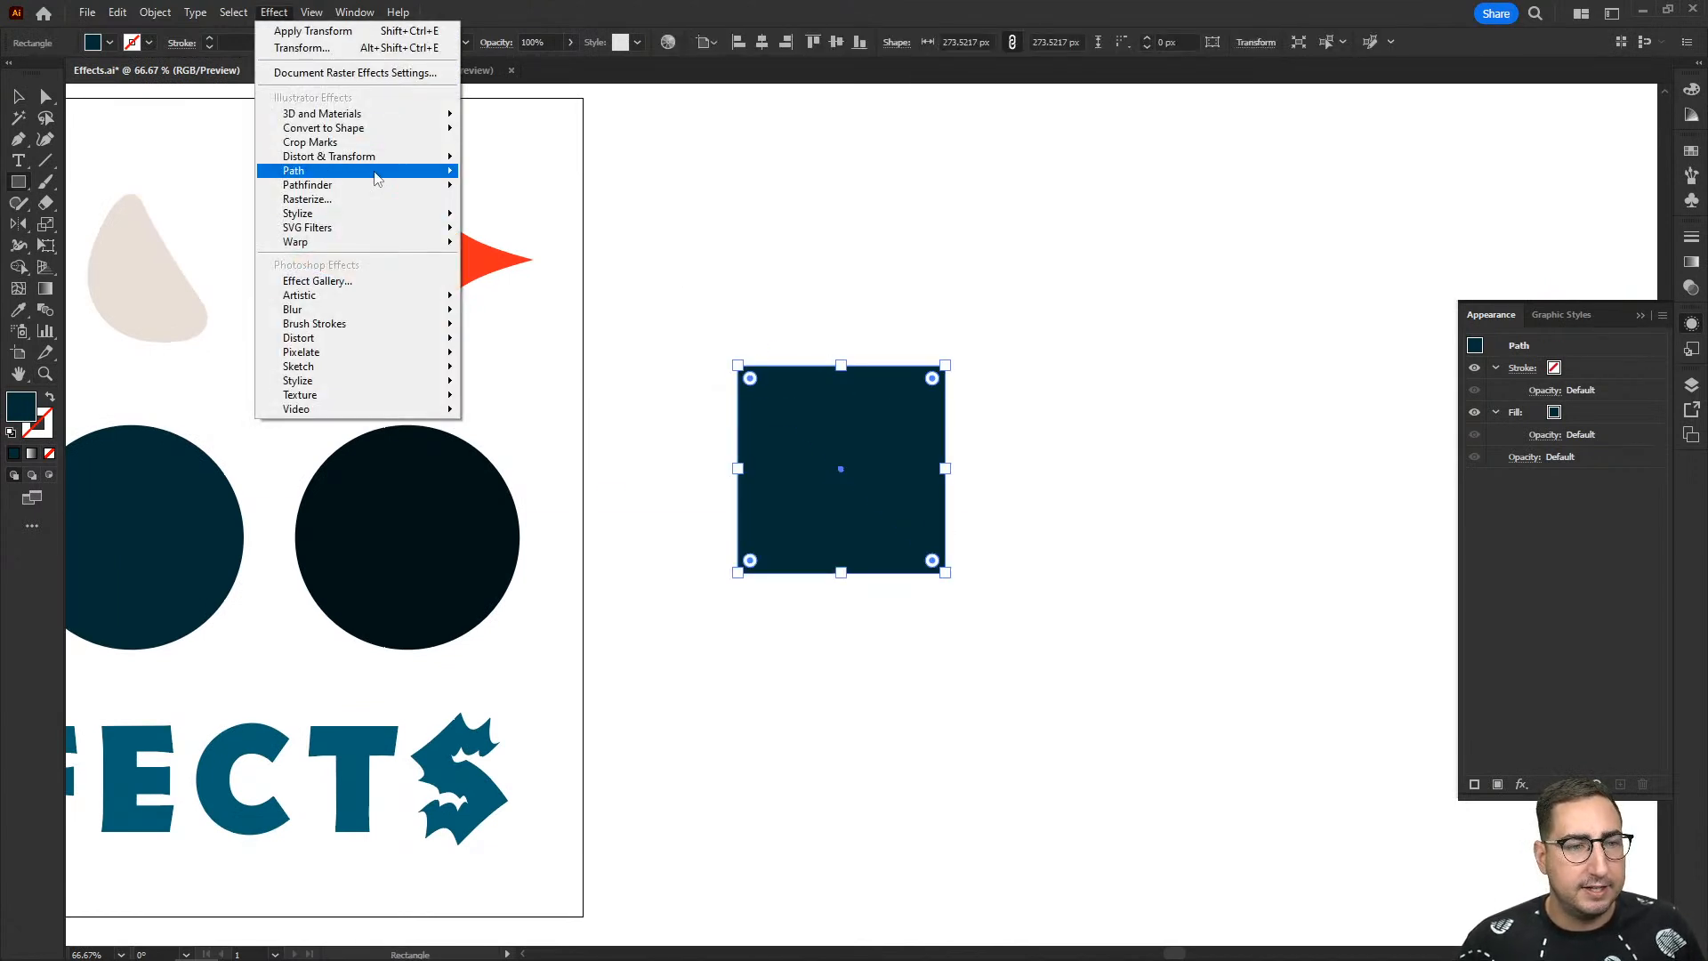
mouse_move(378, 159)
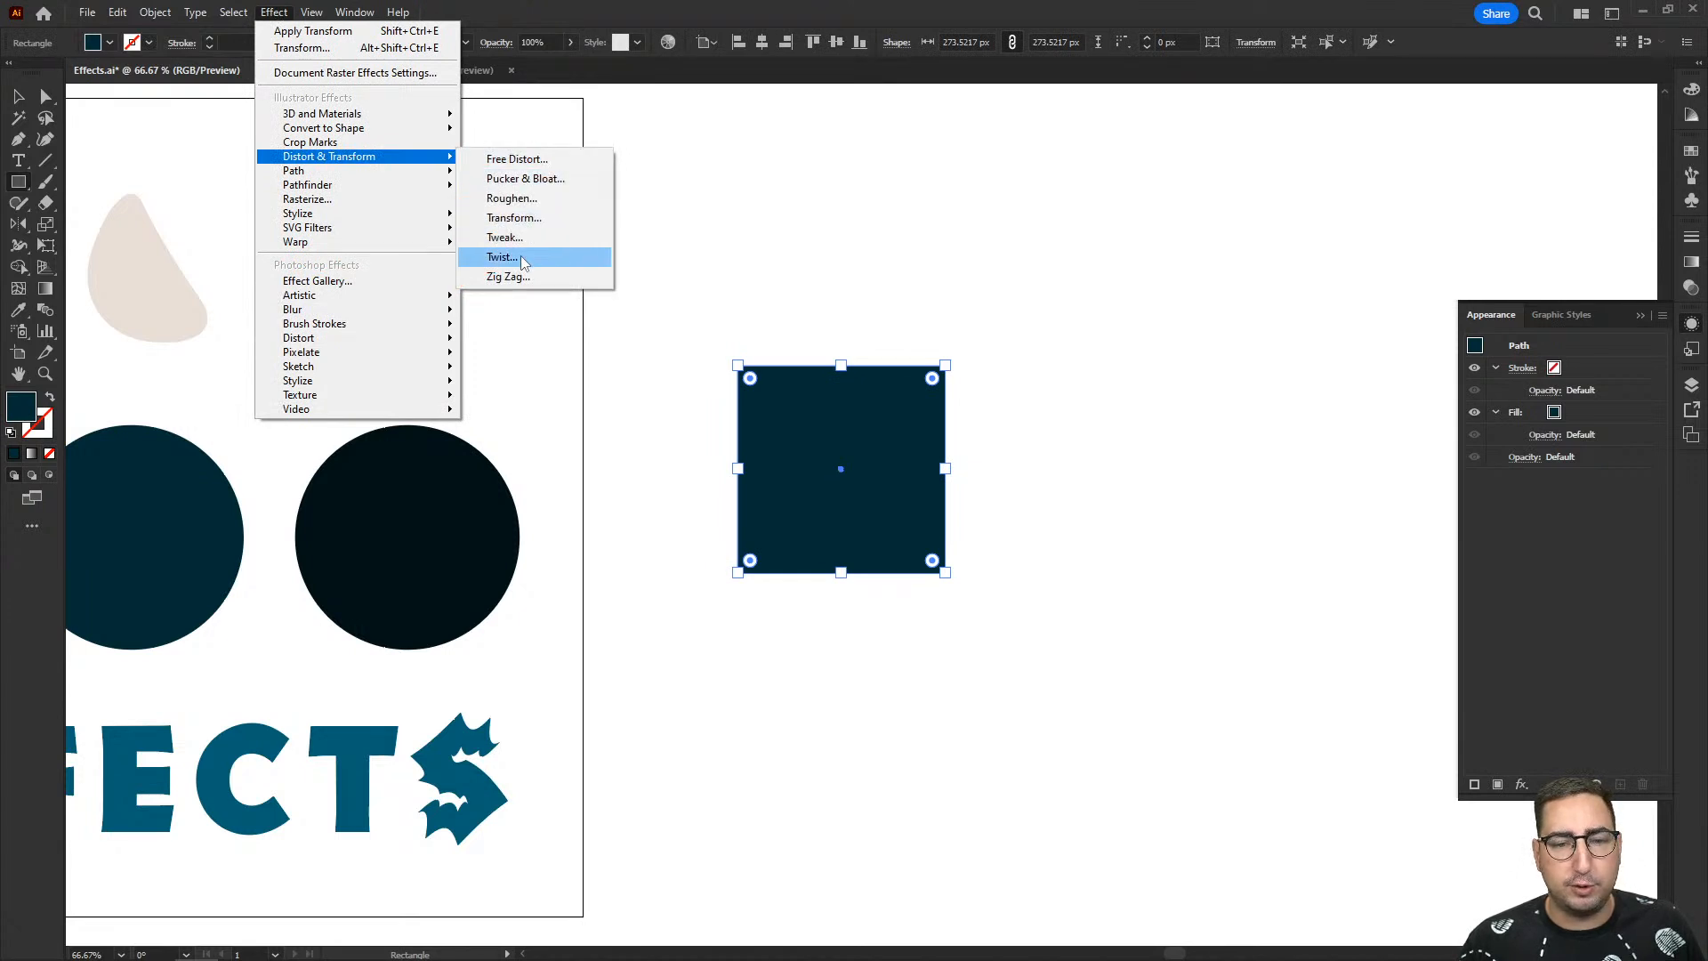
click(523, 263)
drag(863, 394, 1216, 475)
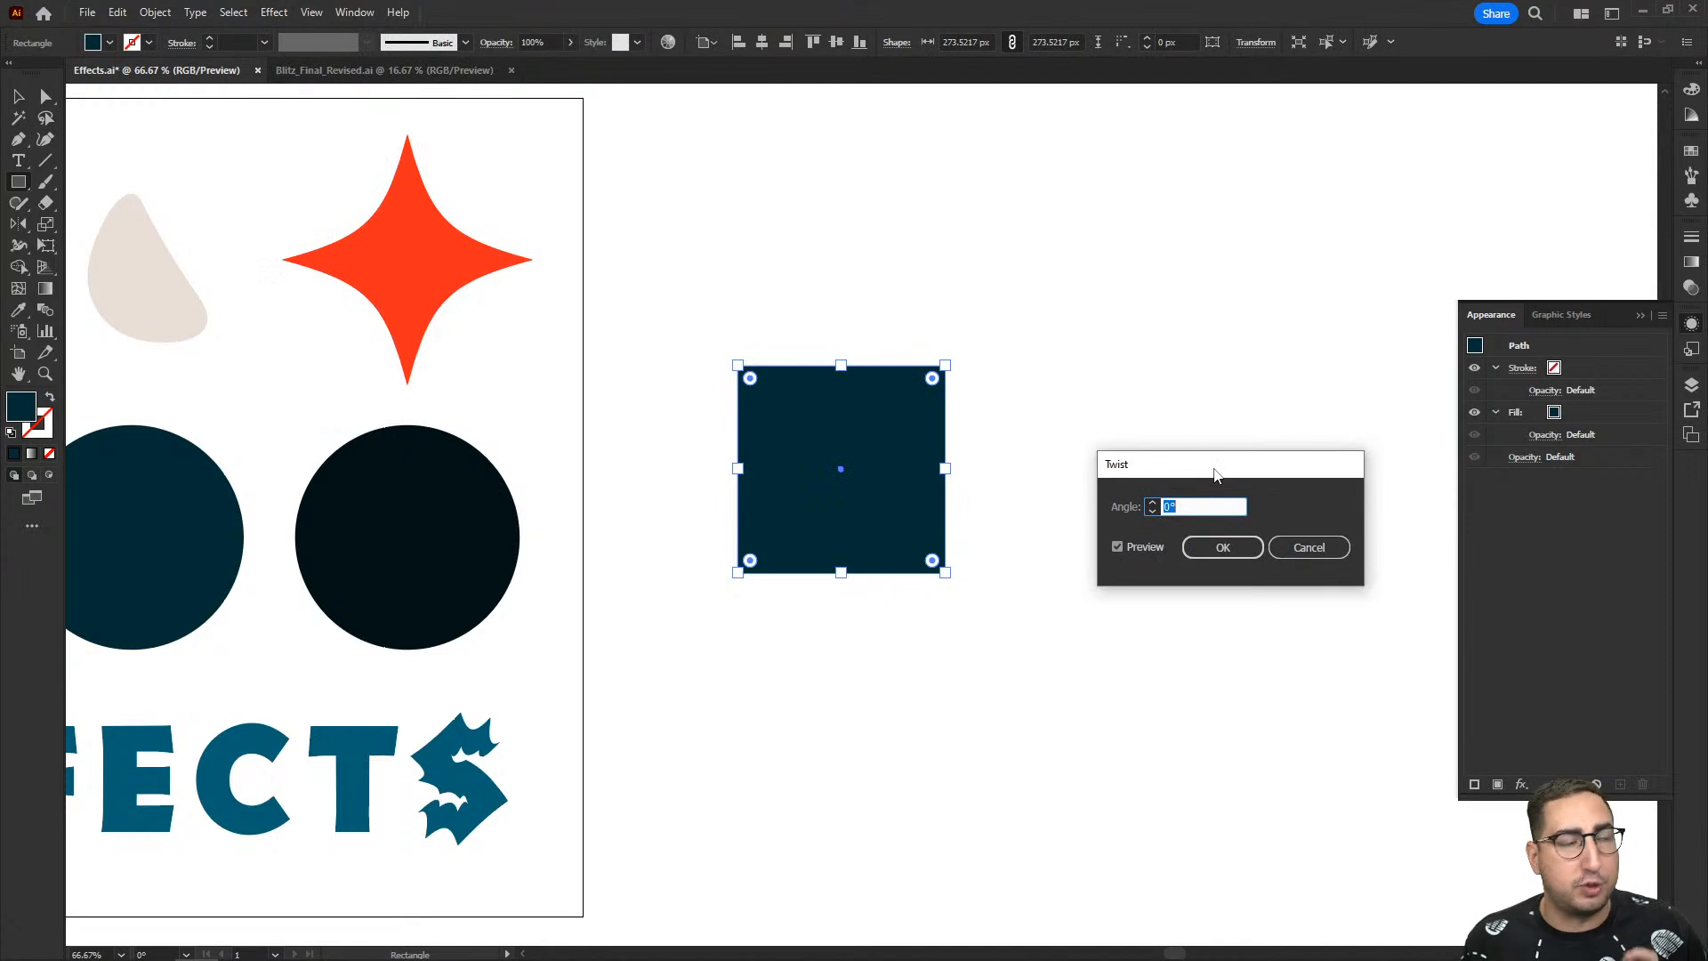
text(180)
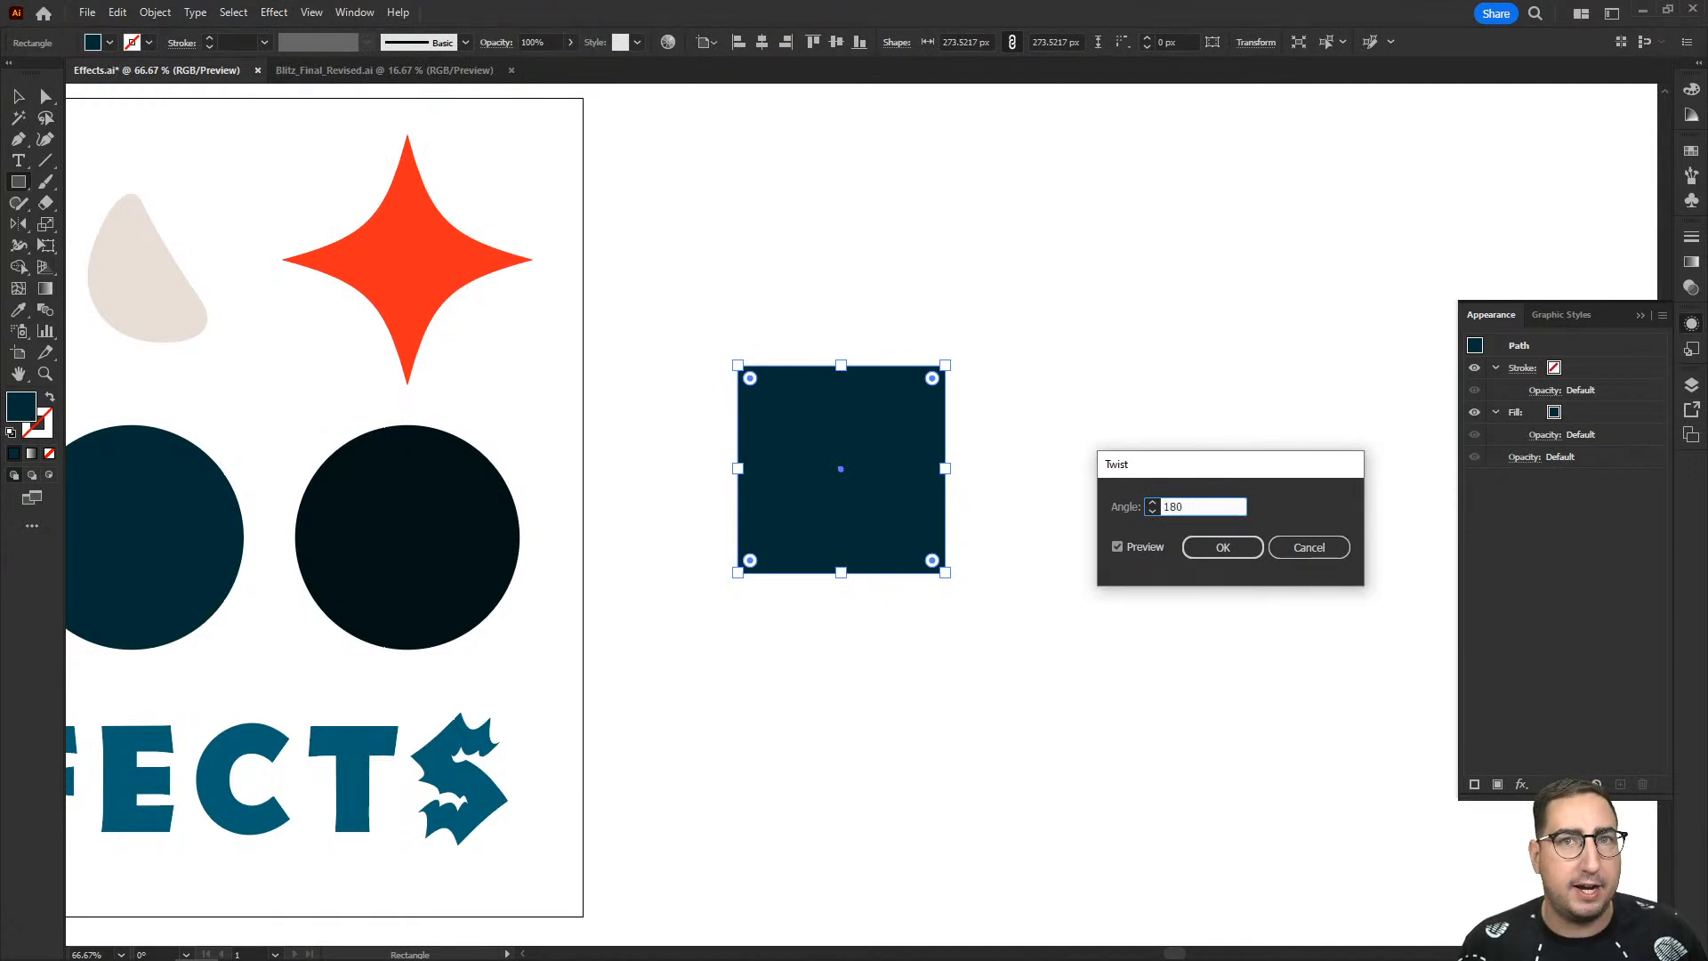
key(Tab)
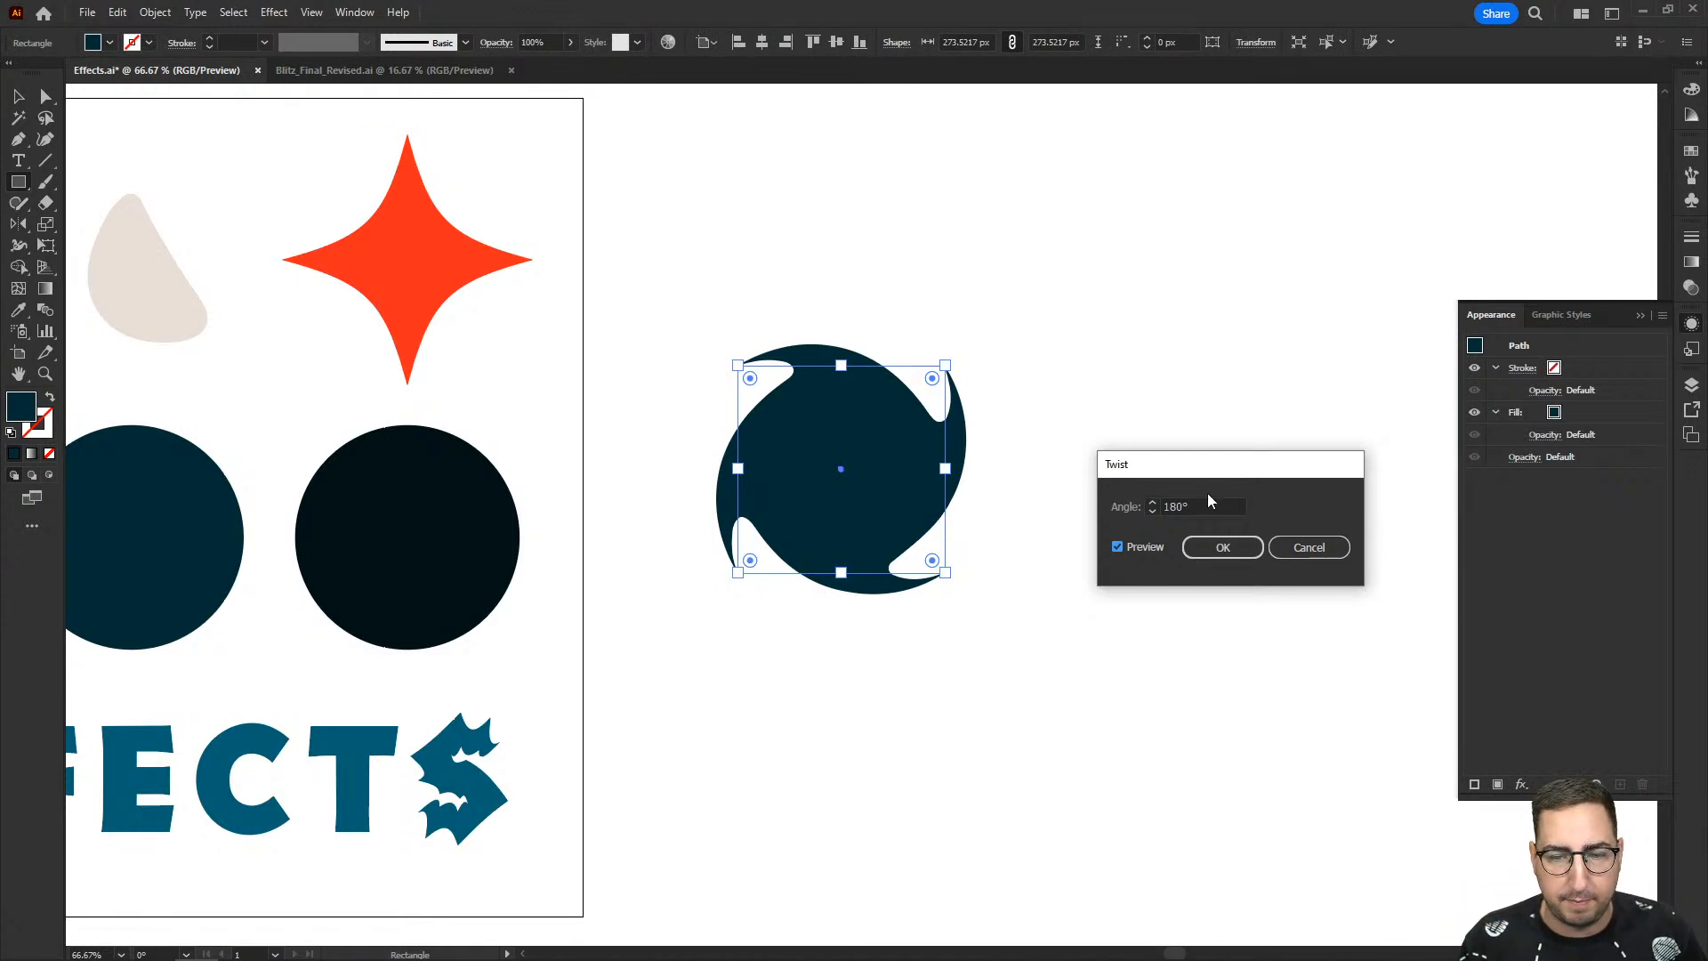
- Preview the square's Twist effect at a 360° angle and discard the effect
double_click(1203, 506)
text(360)
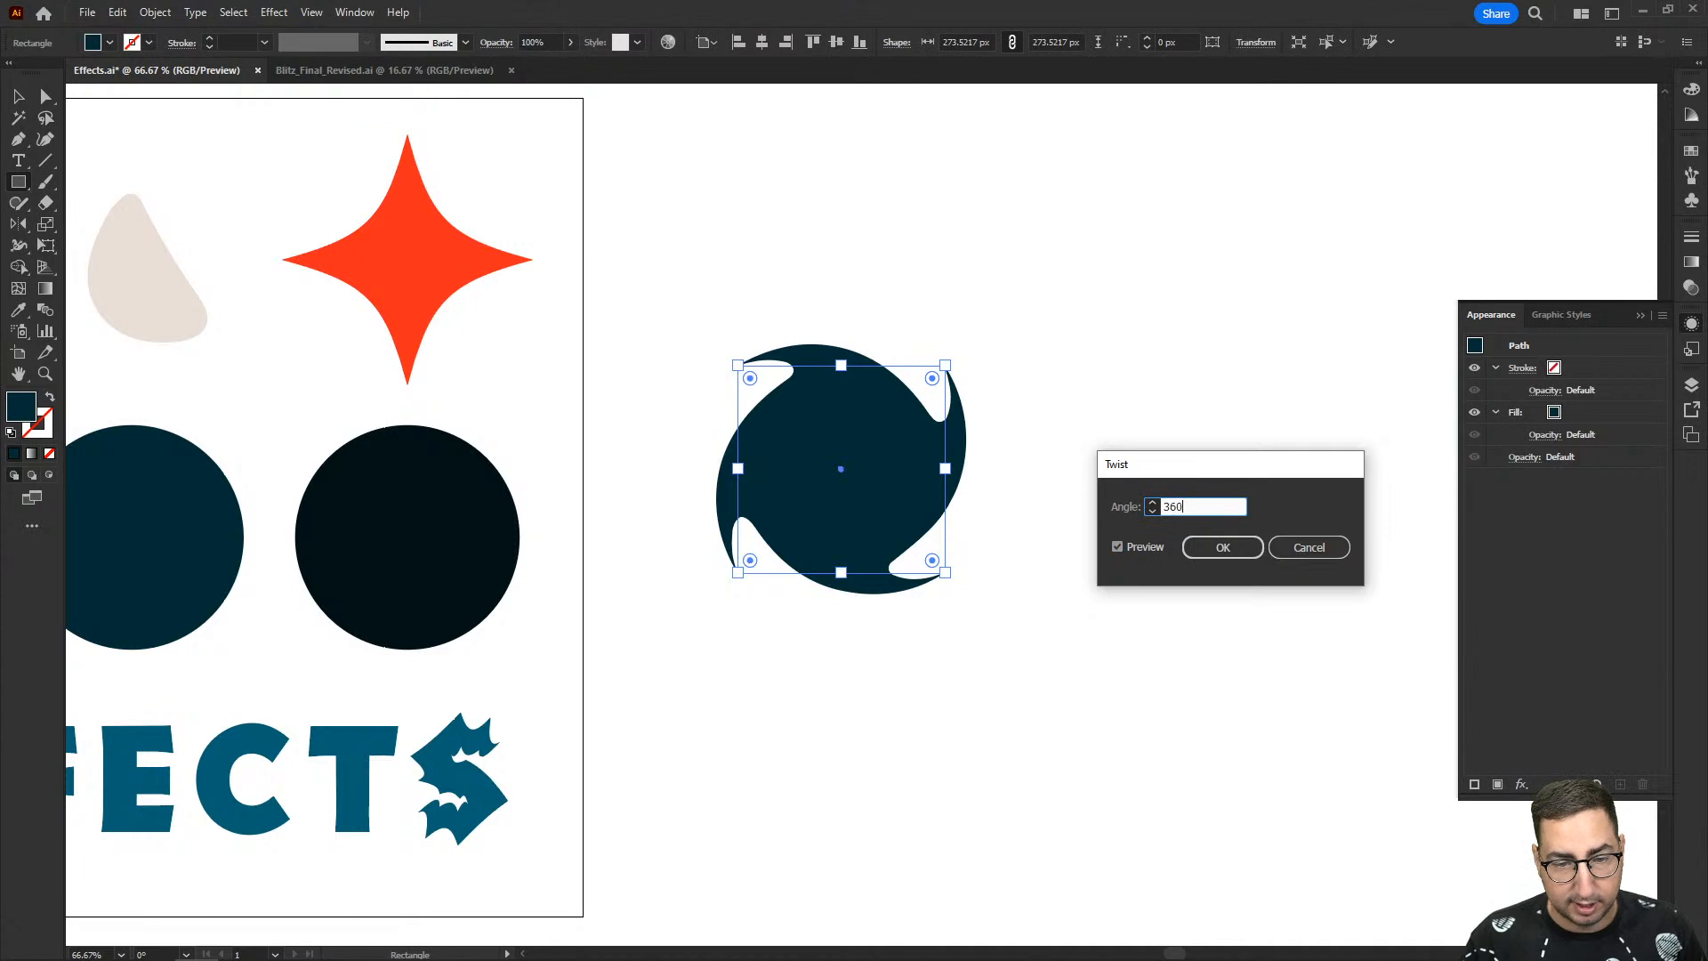
key(Tab)
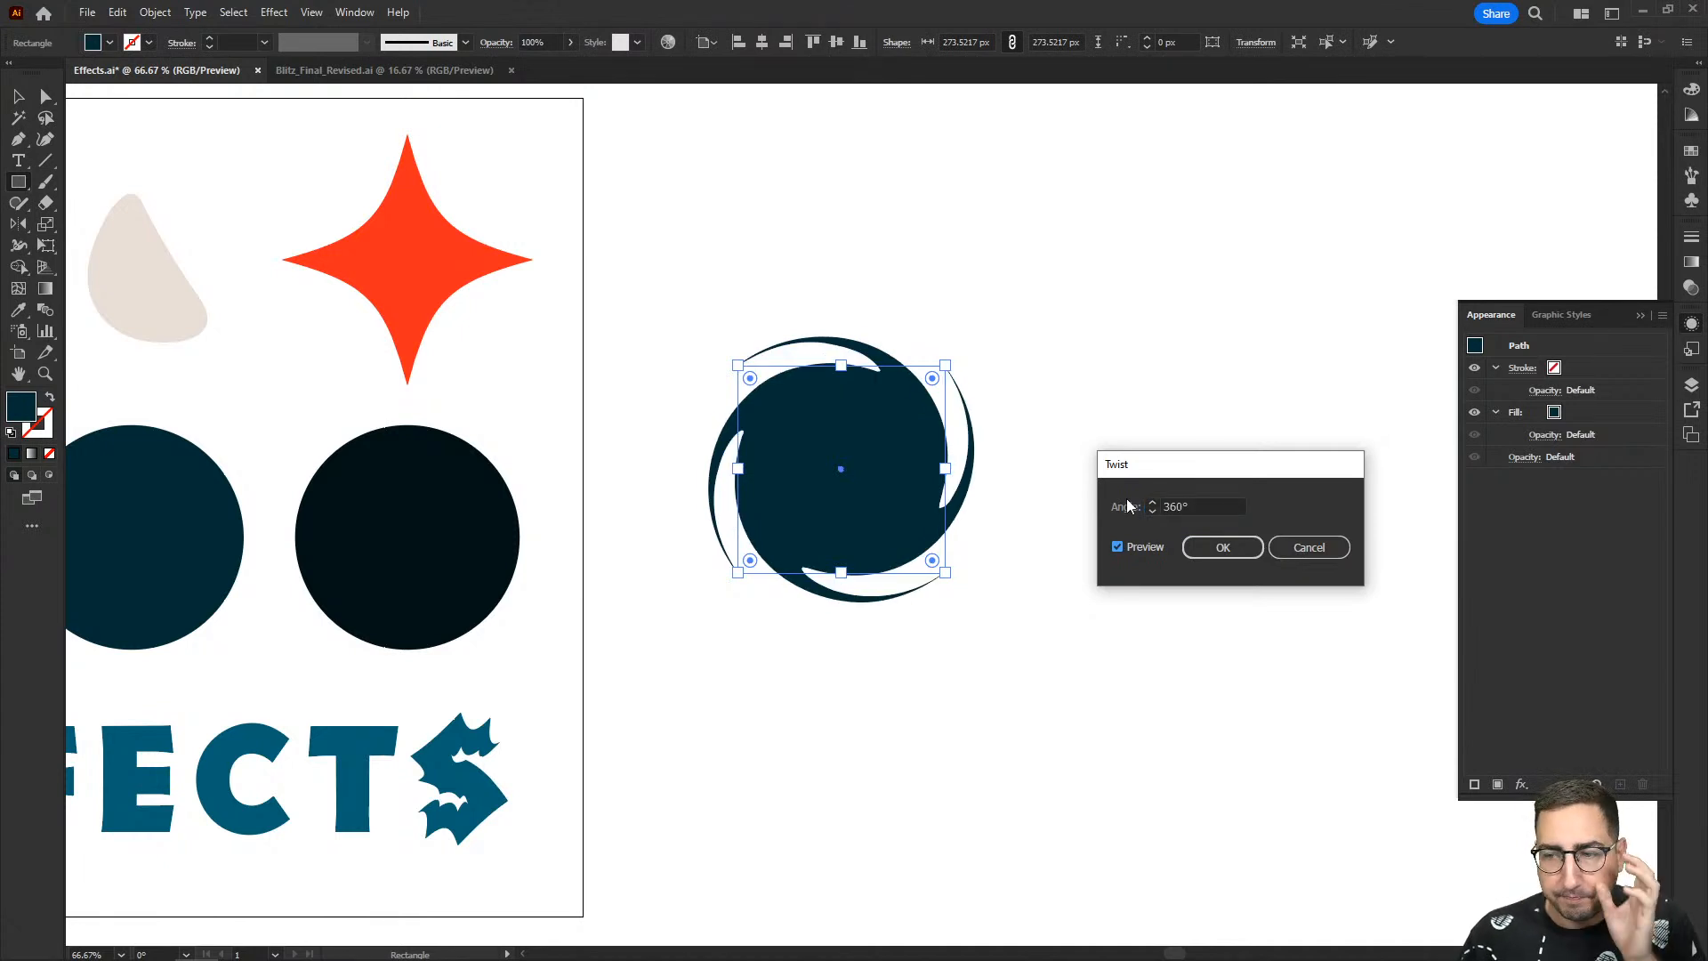
click(1277, 555)
- Draw a rectangle about 177 × 398 px beside the square and reshape it into a downward-pointing triangle, removing one lower anchor and centring the other
drag(1030, 365, 668, 382)
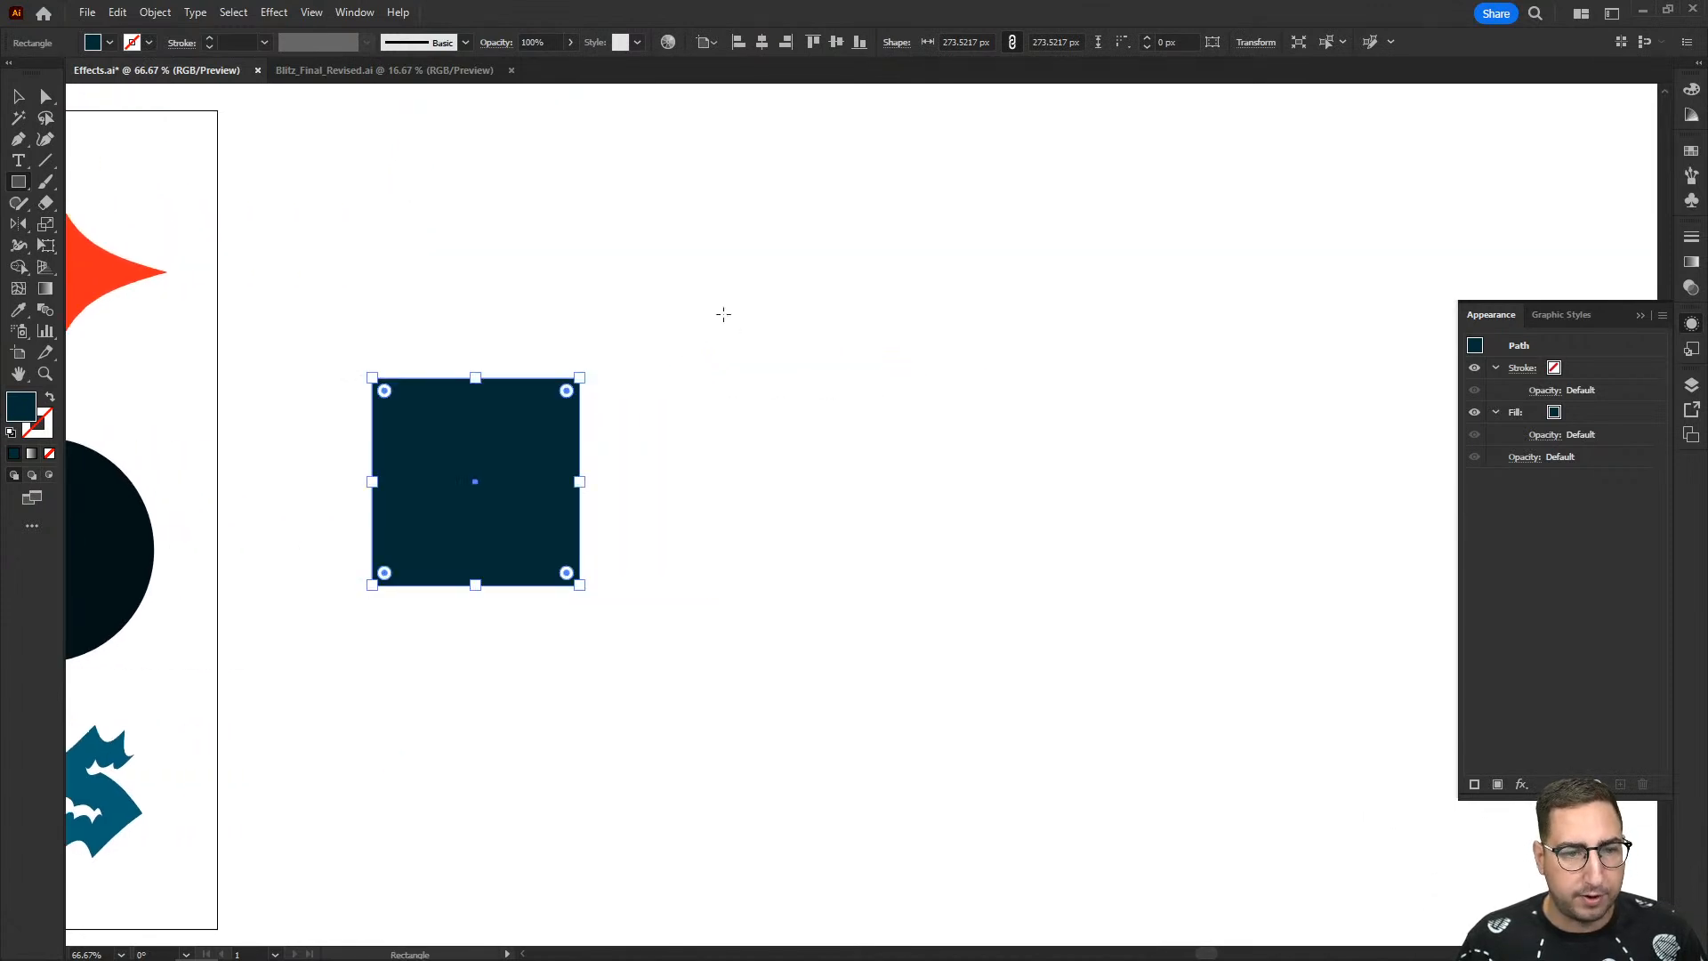
drag(751, 189, 883, 490)
key(p)
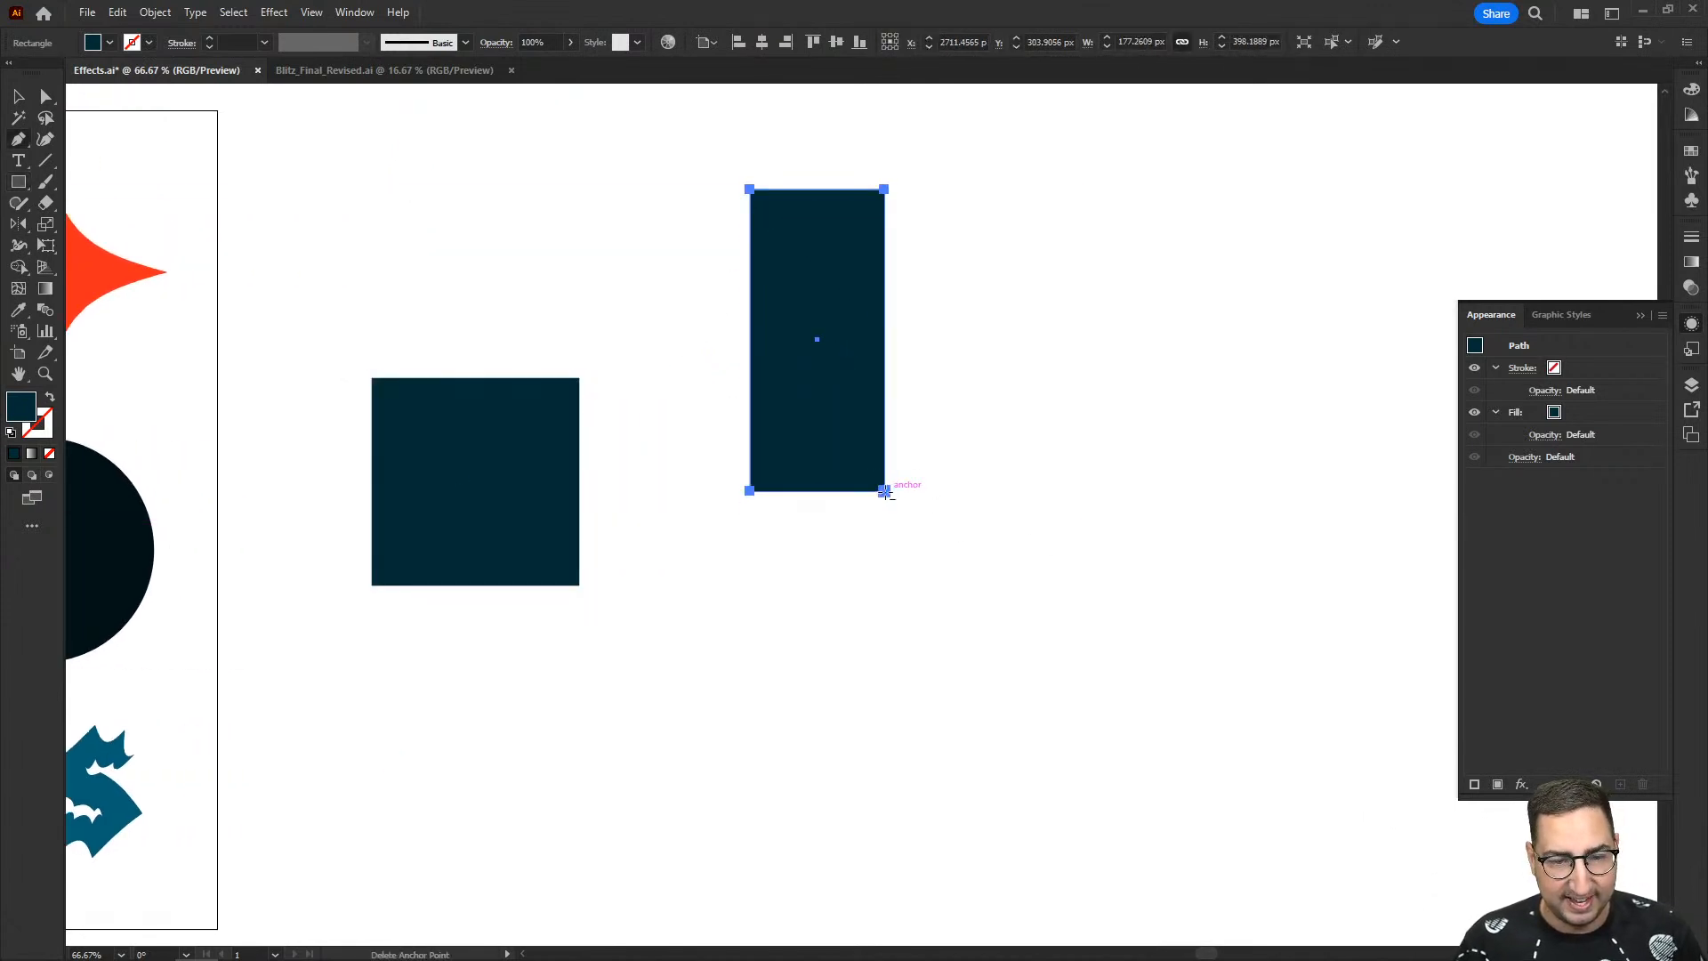
click(884, 490)
drag(751, 491, 817, 489)
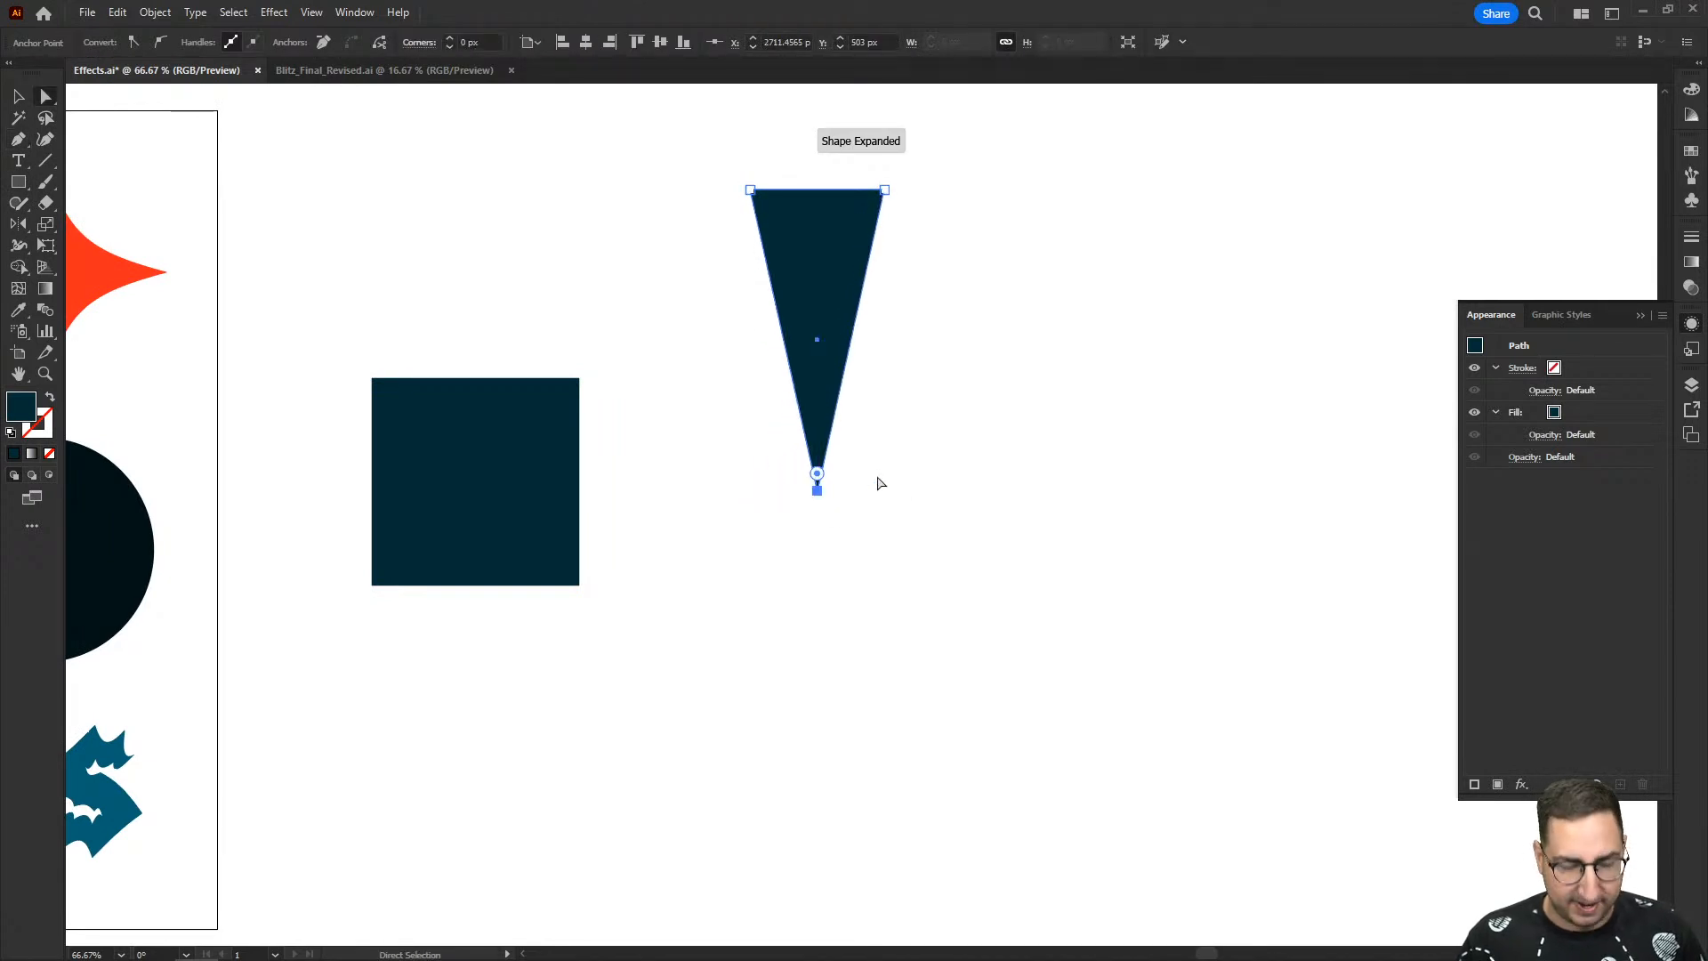
key(v)
click(885, 425)
- Recolour the triangle with the orange-red fill sampled from the star
click(825, 325)
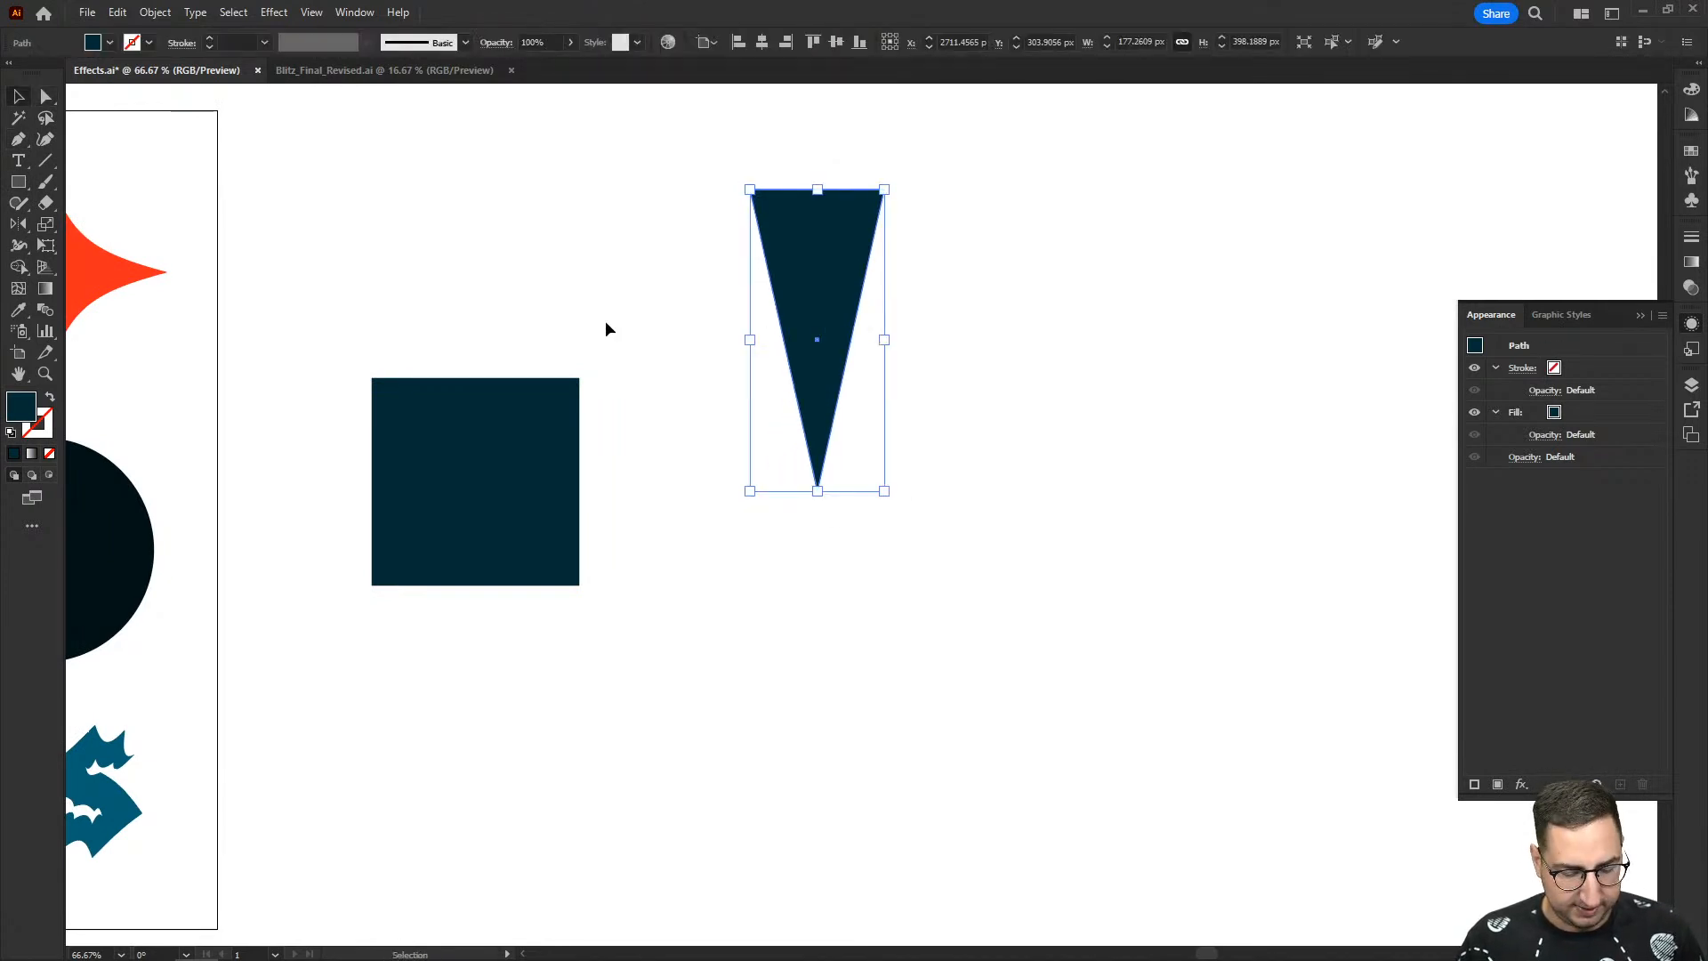
key(i)
click(76, 254)
key(v)
click(953, 428)
- Rotate a copy of the triangle 30° around its lower tip and repeat the copy until the wedges form a full circle
click(805, 447)
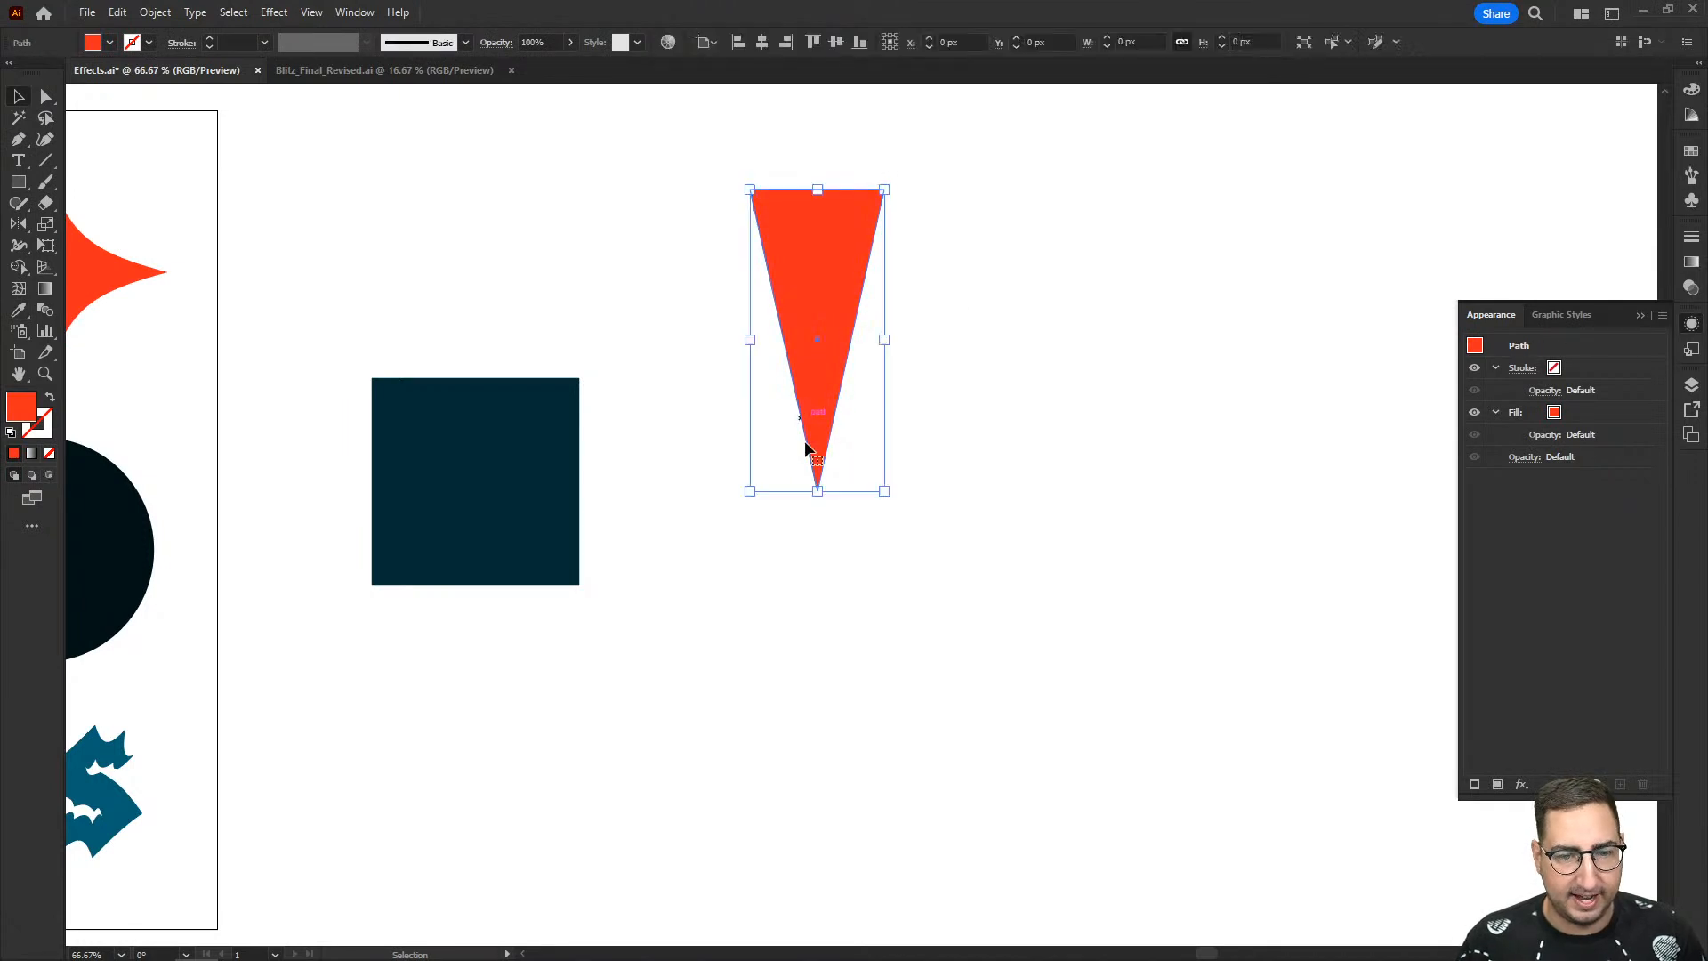
key(r)
alt+click(817, 490)
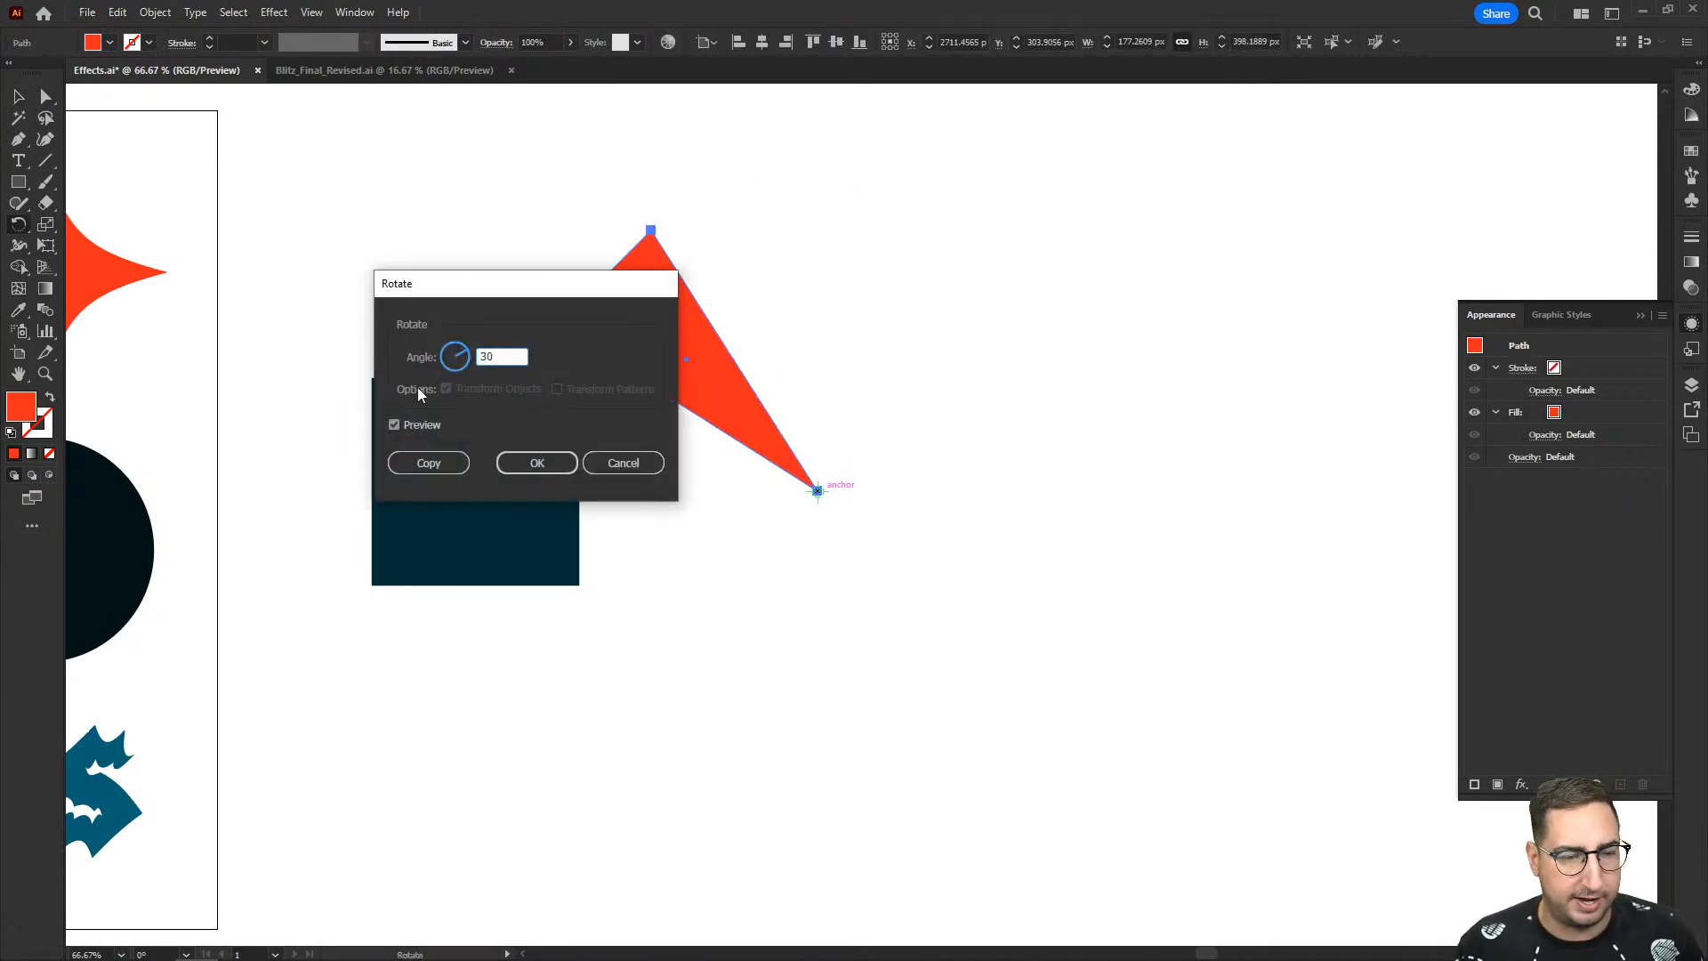
text(30)
click(429, 463)
key(ctrl+d)
key(v)
key(ctrl+d)
key(ctrl+d)
key(ctrl+d)
key(ctrl+d)
key(ctrl+d)
key(ctrl+d)
key(ctrl+d)
key(ctrl+d)
key(ctrl+d)
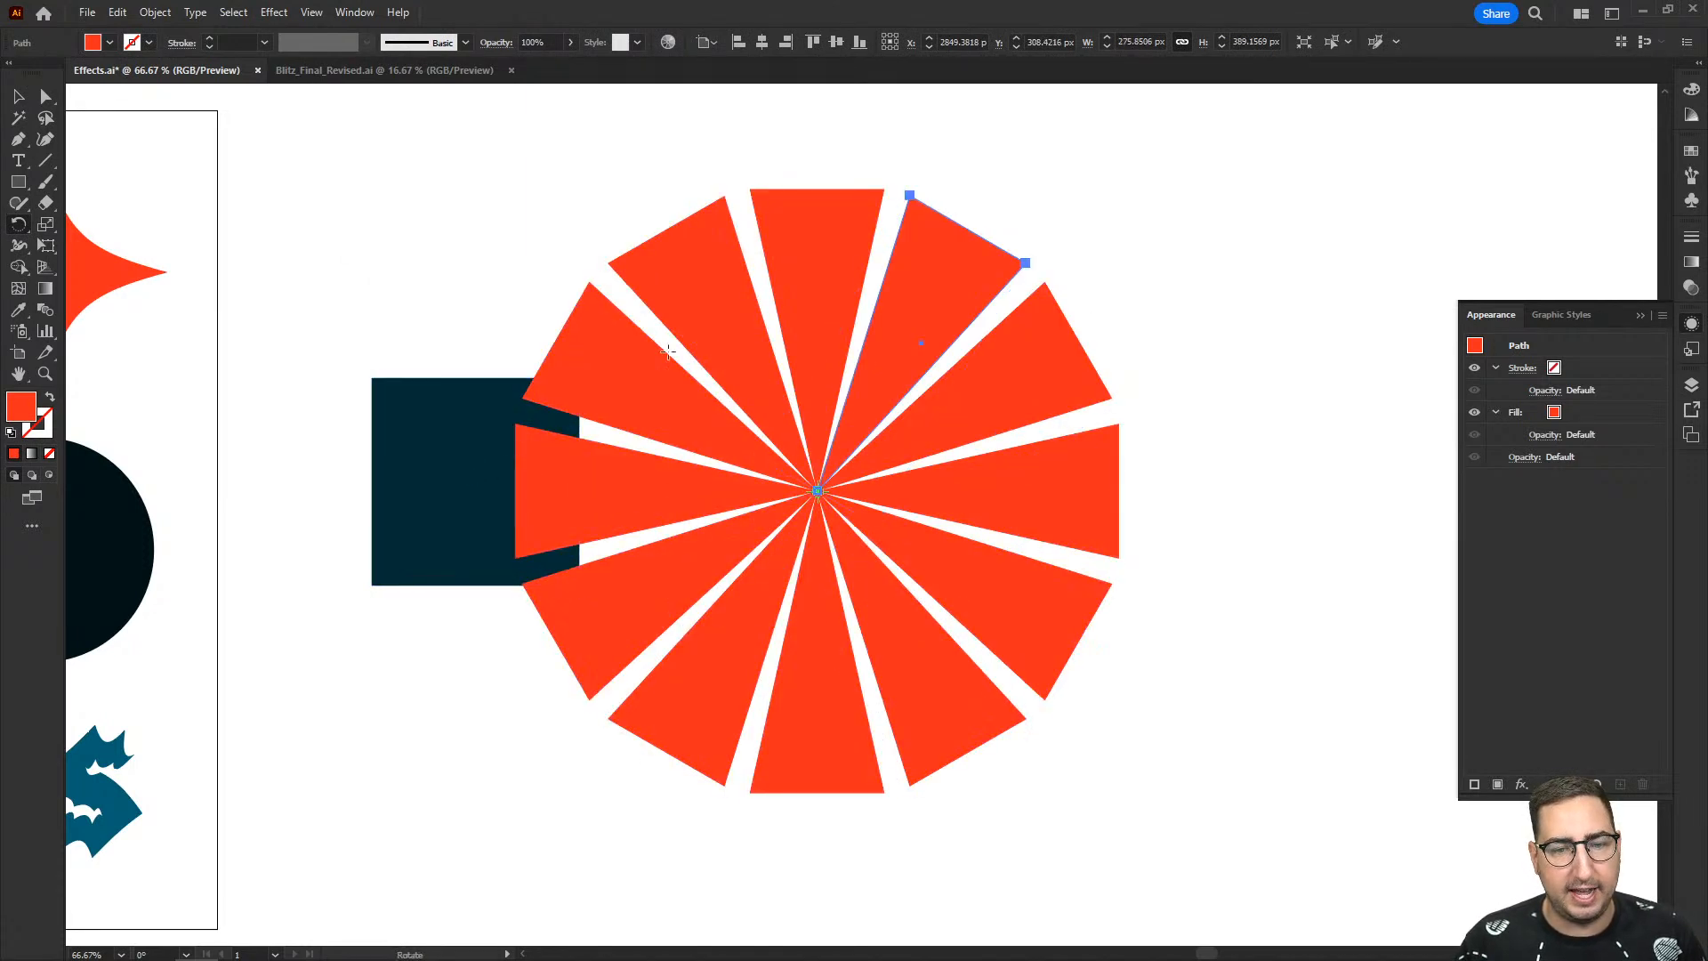
- Select all the wedges of the wheel and group them
key(v)
key(ctrl+a)
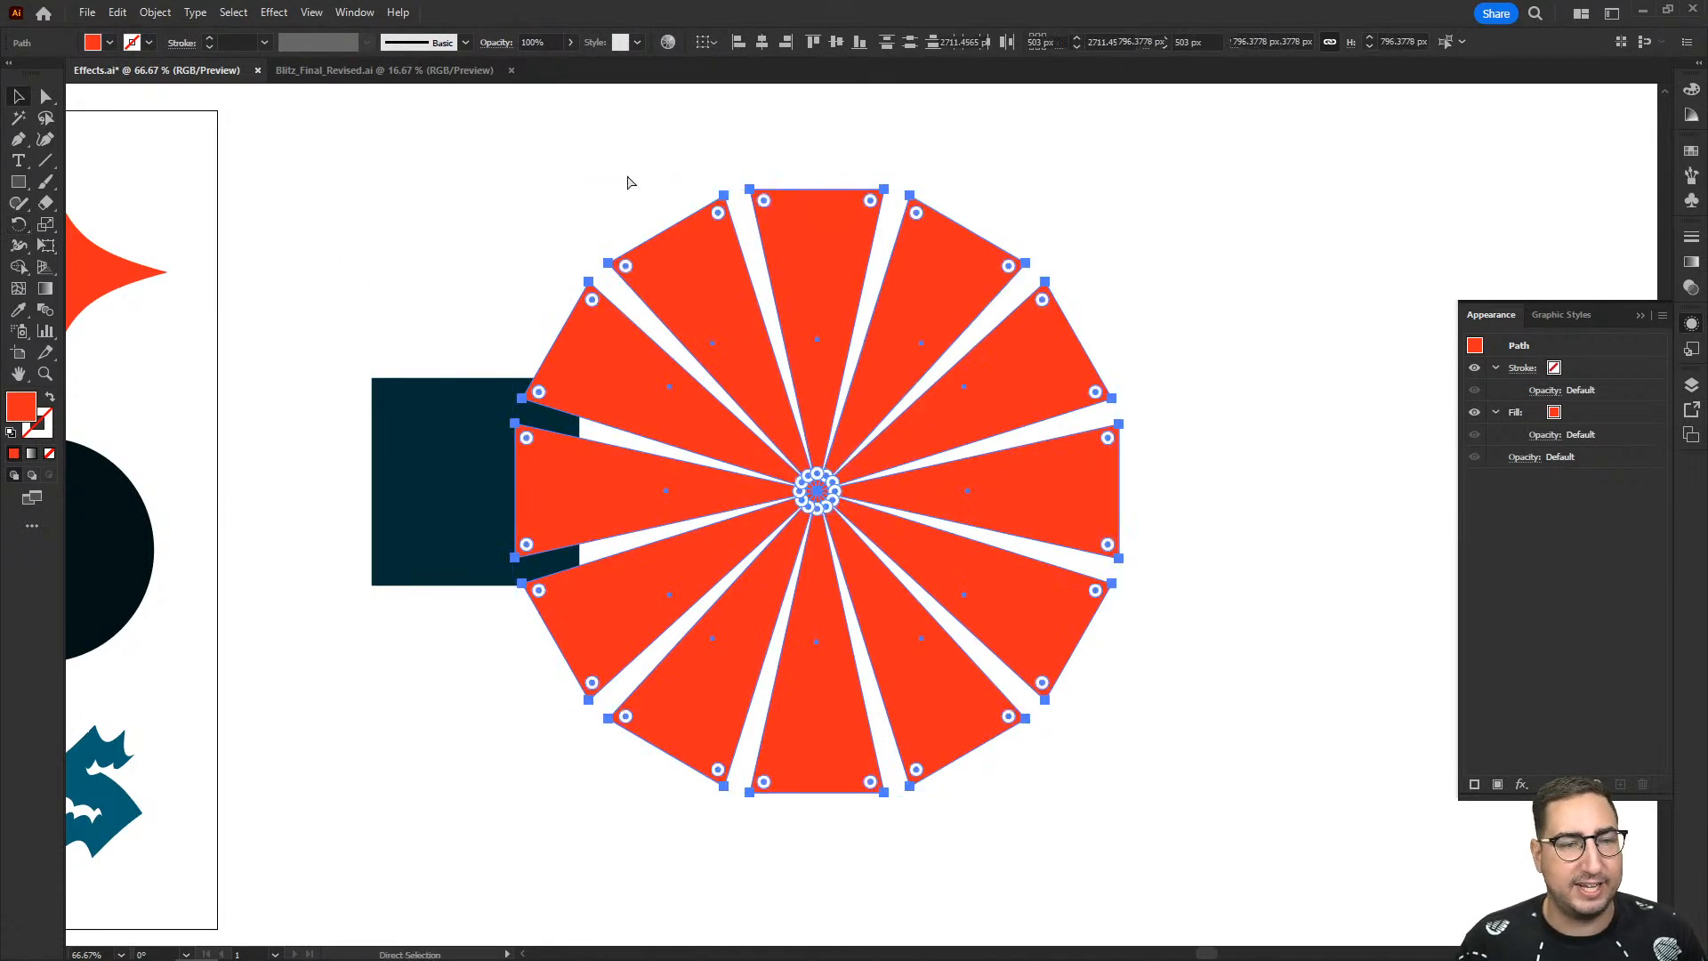
key(ctrl+g)
- Preview a Twist effect at a 360° angle on the wedge group and discard the effect
click(273, 13)
mouse_move(374, 156)
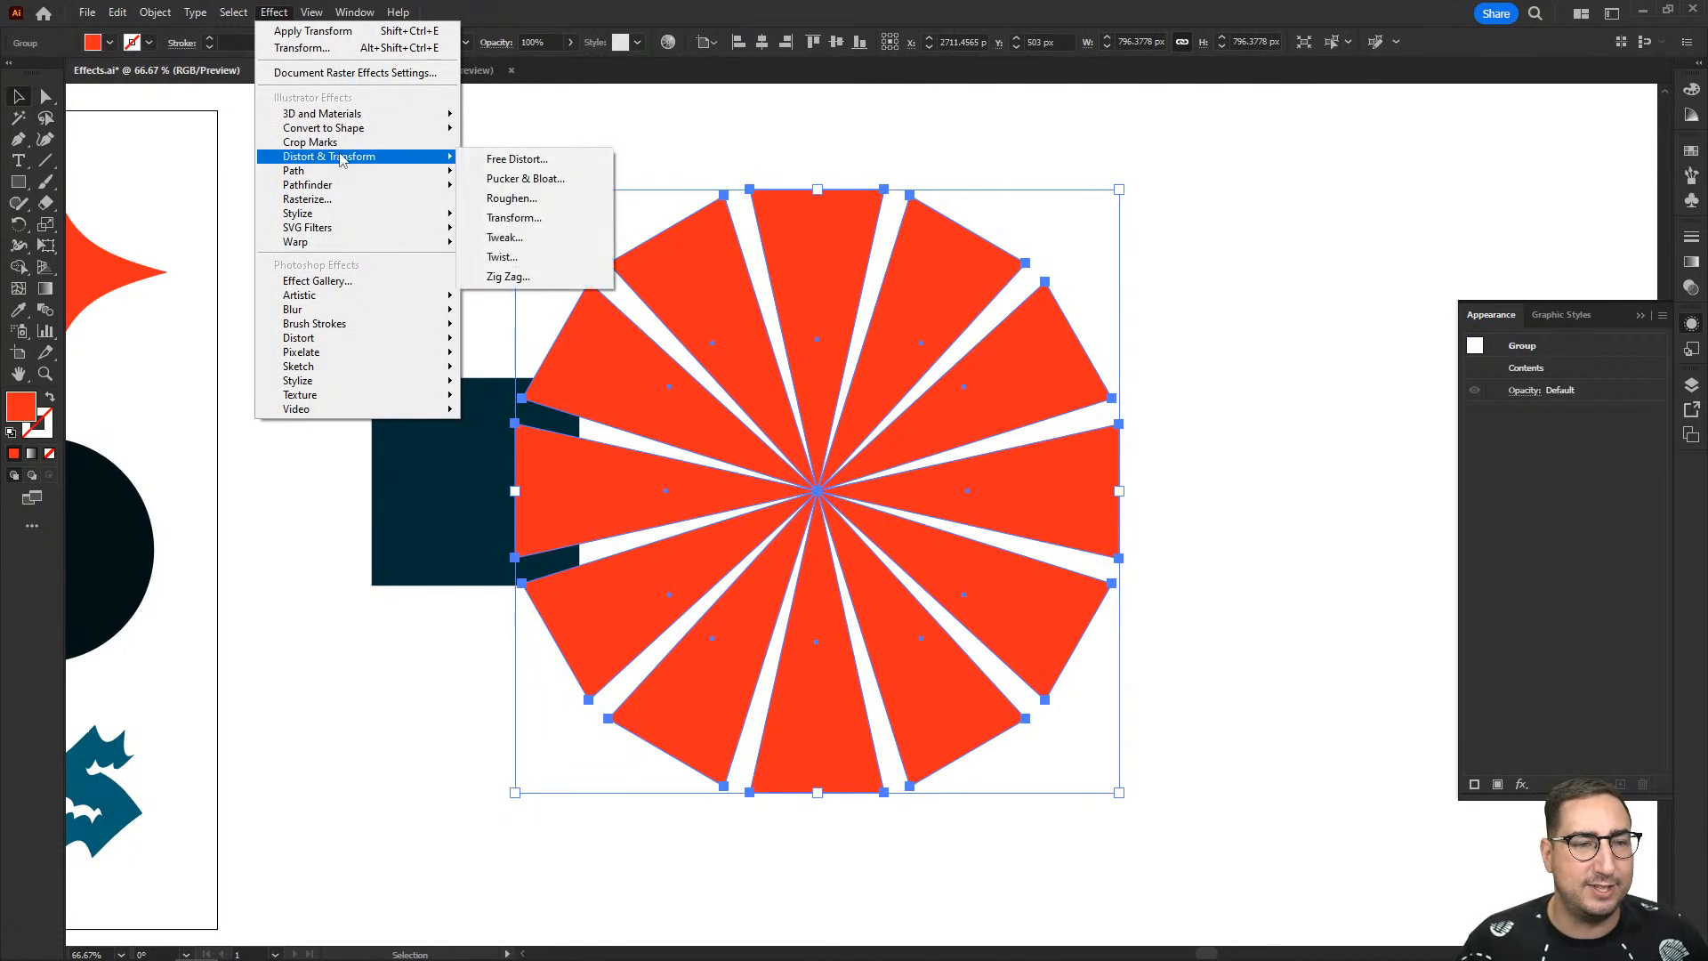
click(520, 258)
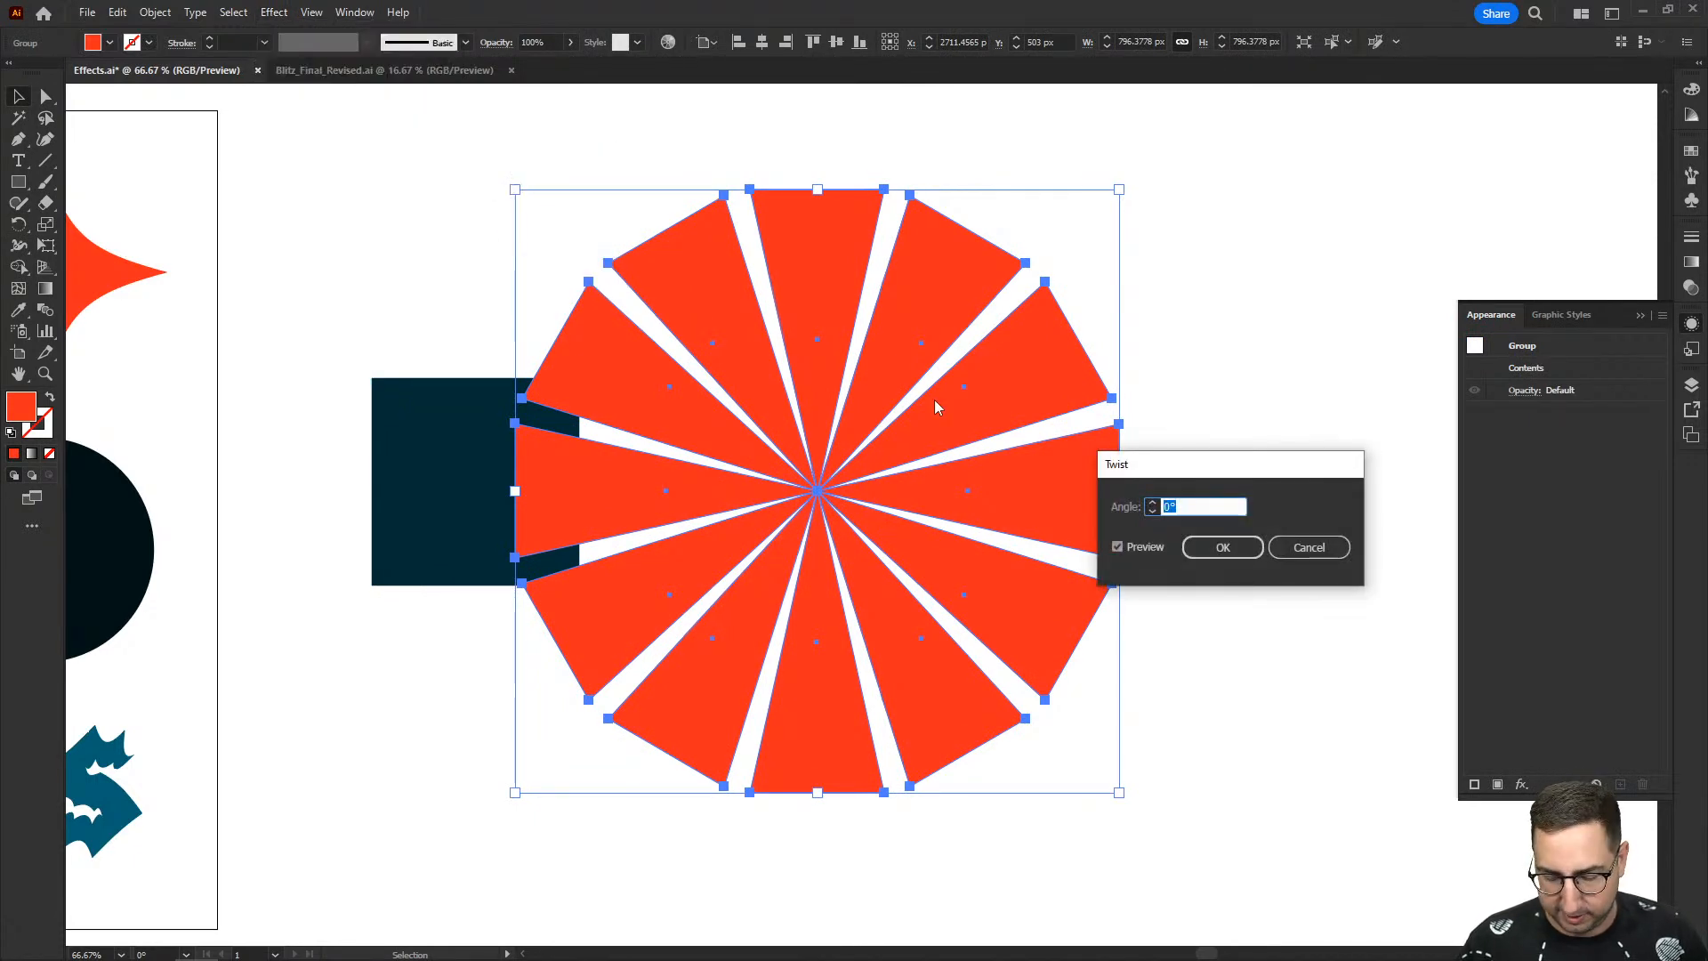
text(360)
key(Tab)
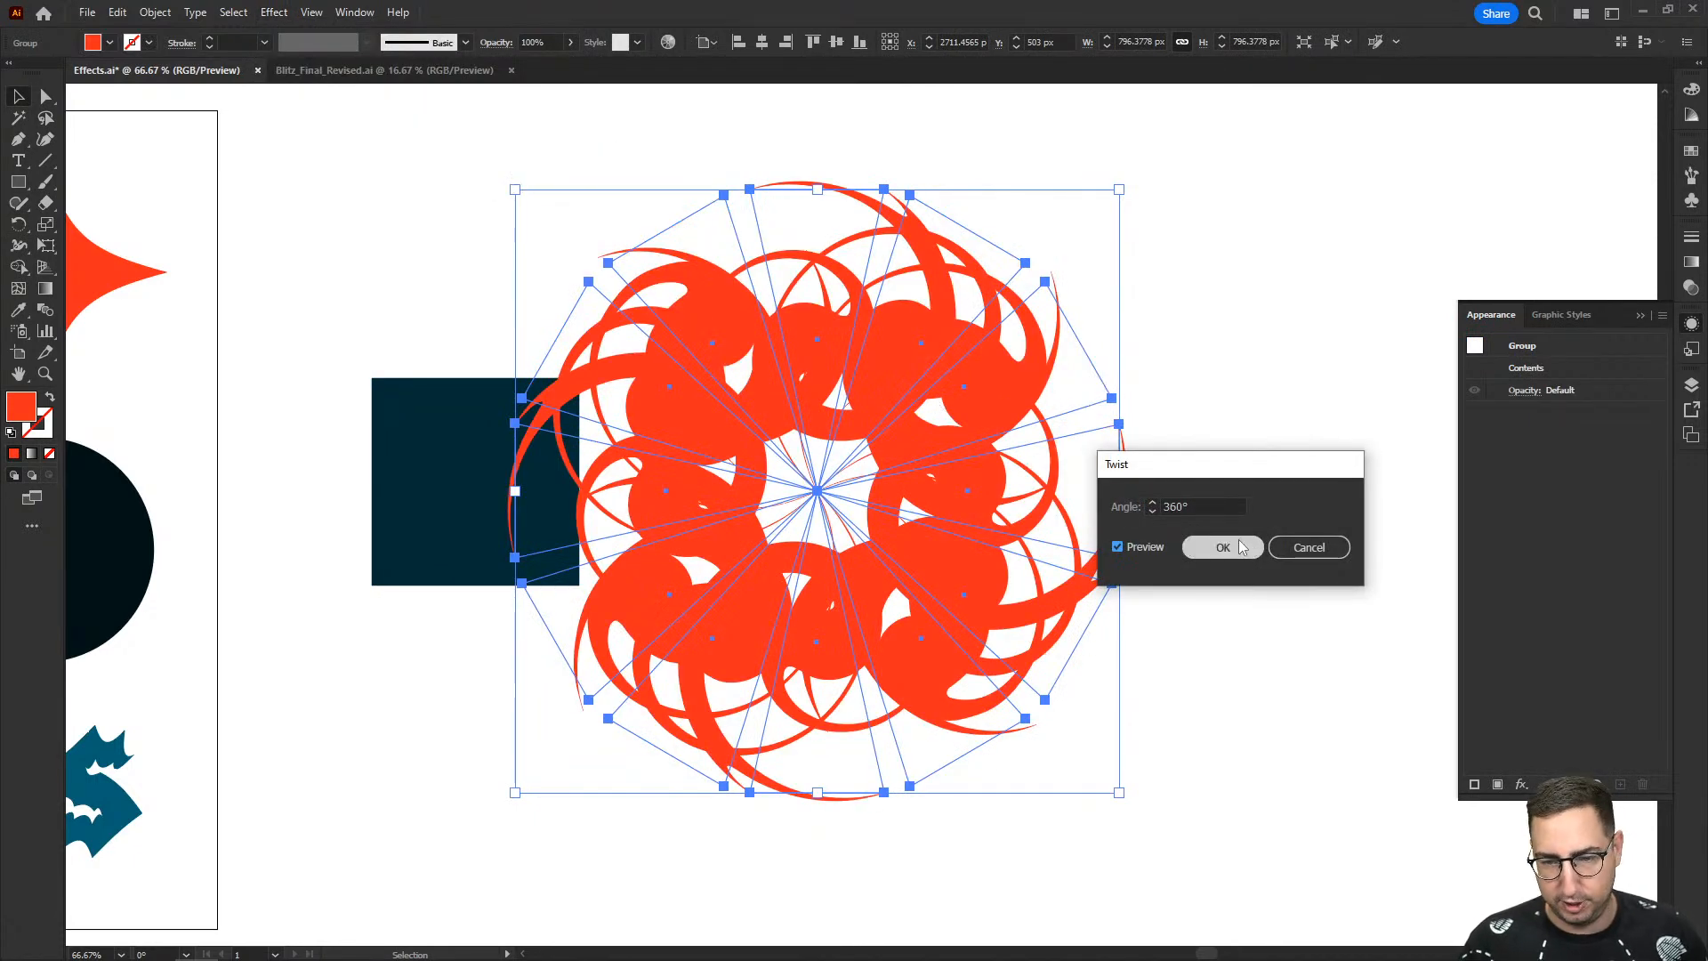
click(1309, 548)
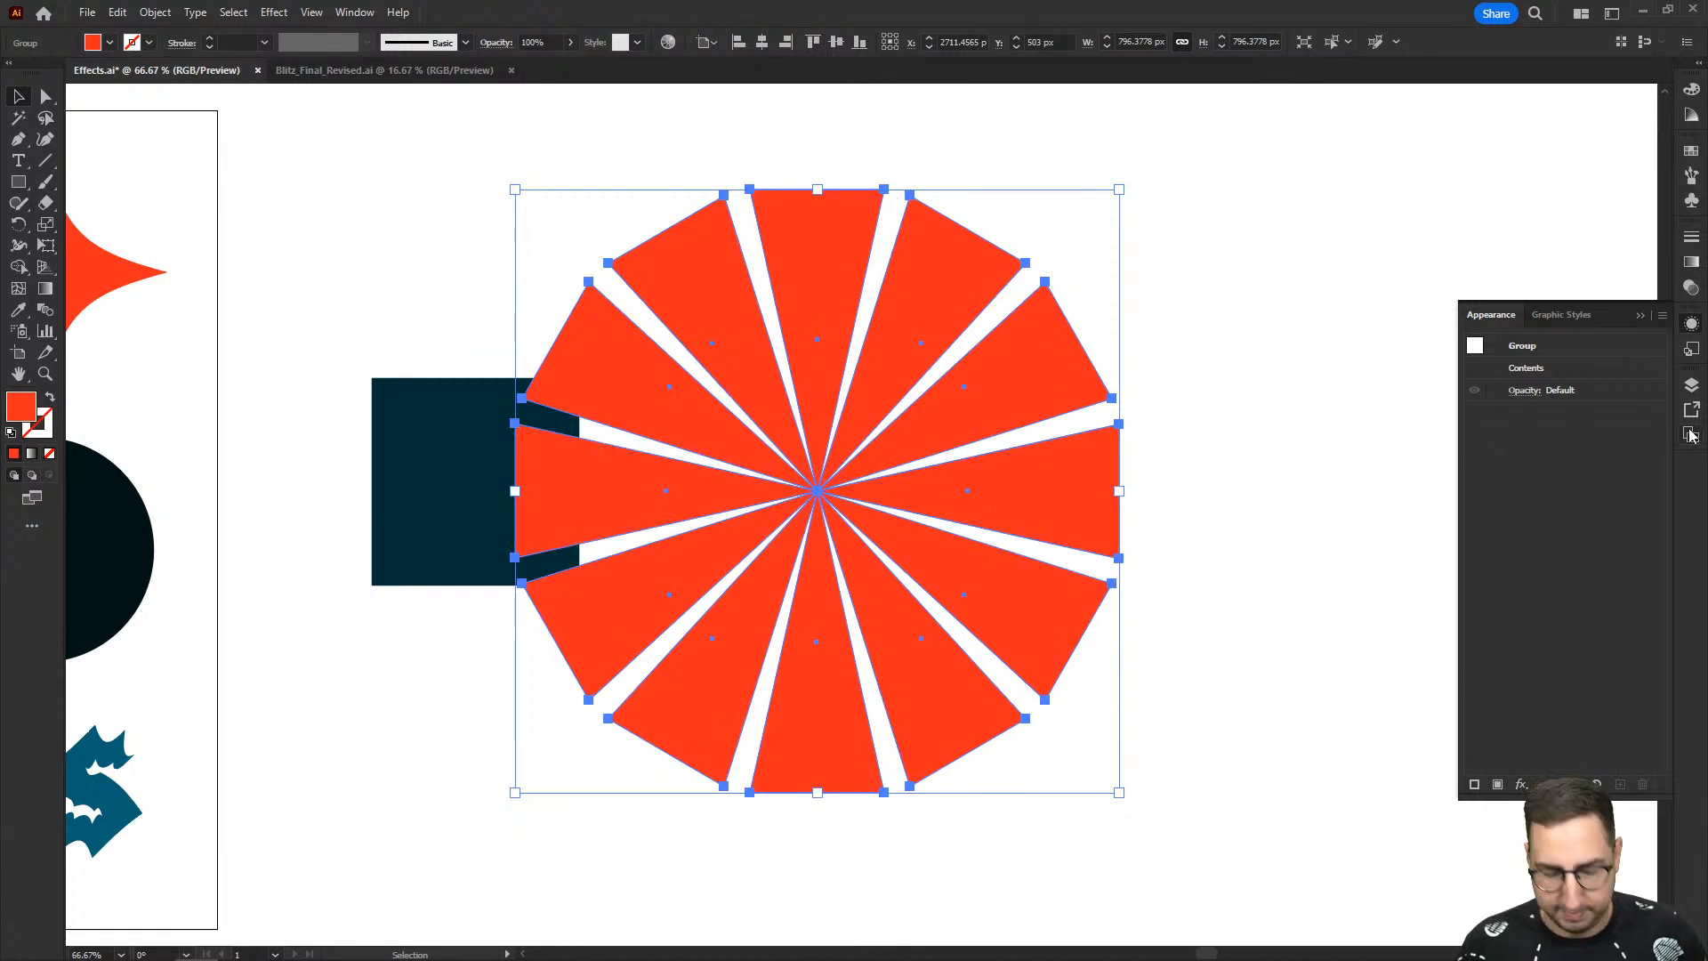
- Turn the wedges into a compound path and apply a Twist effect with a 360° angle
key(ctrl+8)
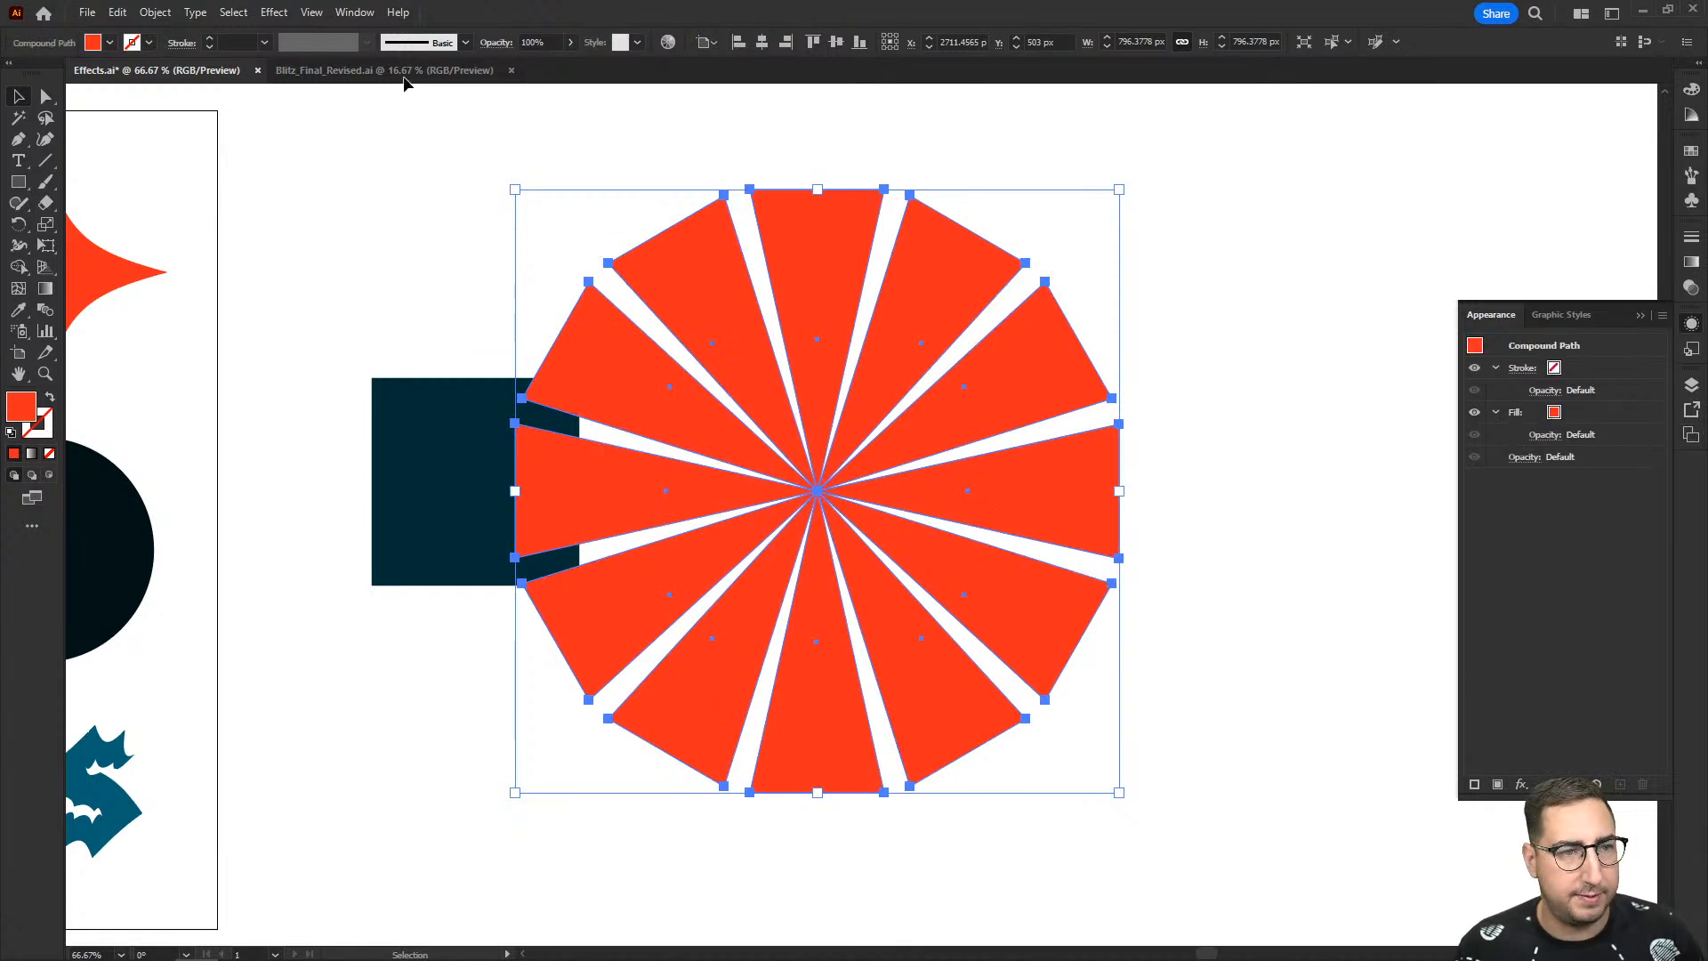
click(274, 12)
mouse_move(378, 157)
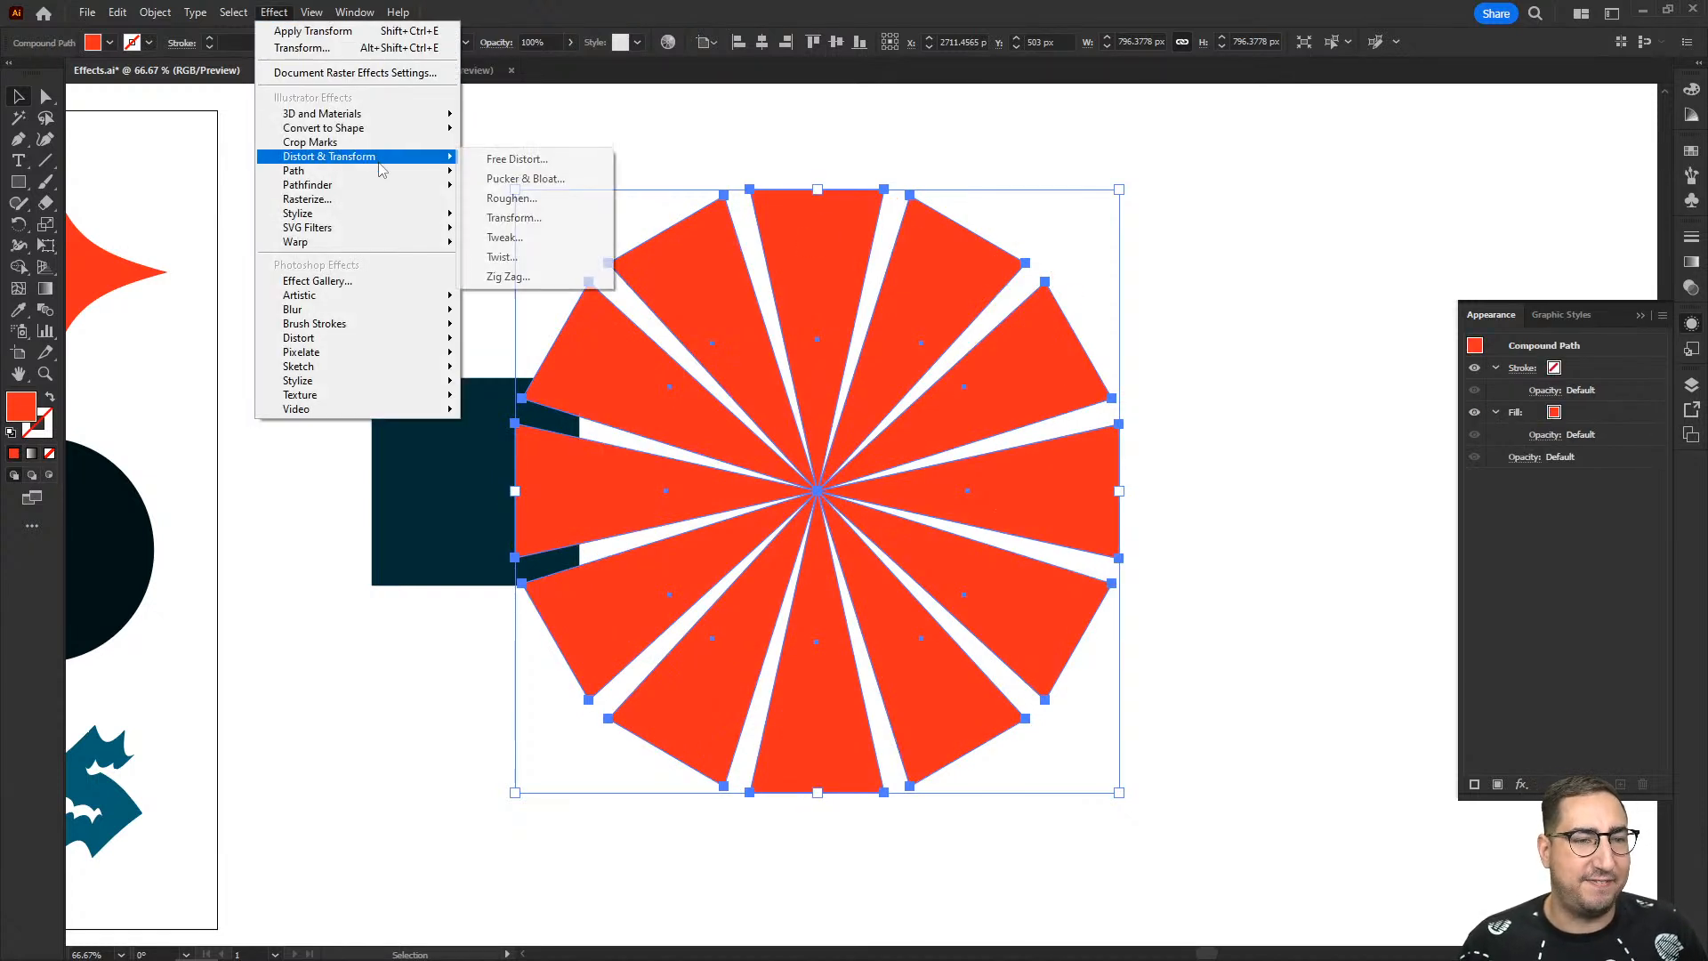
click(520, 257)
text(360)
key(Tab)
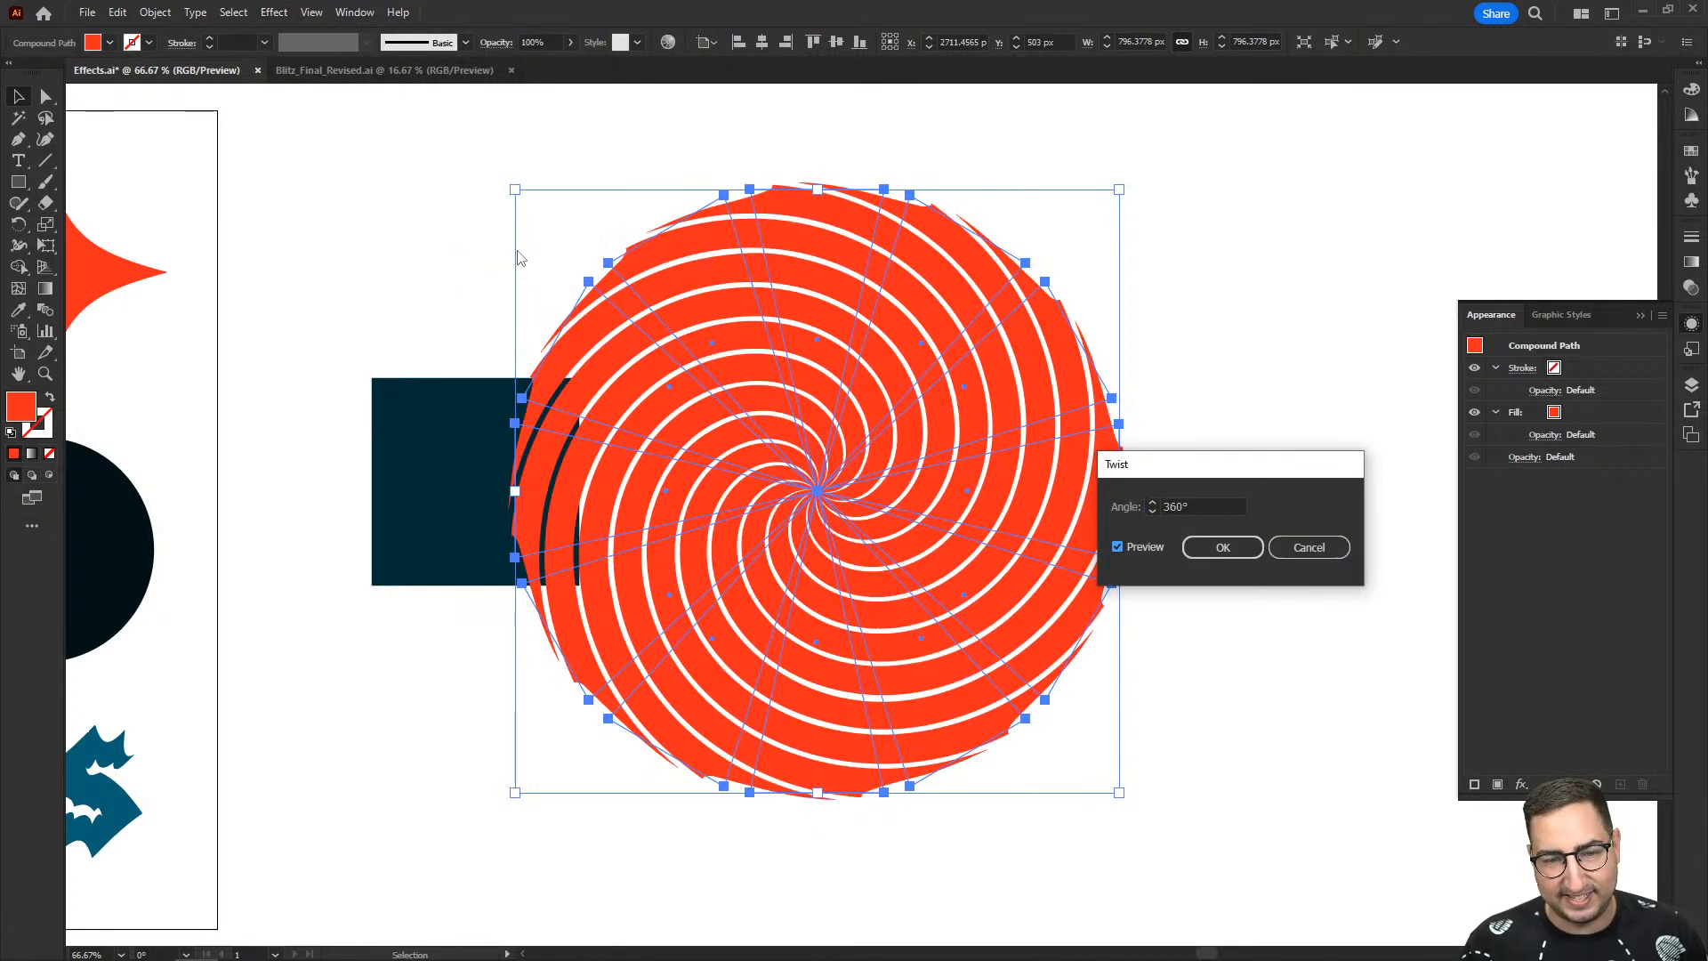
click(1226, 550)
click(1190, 359)
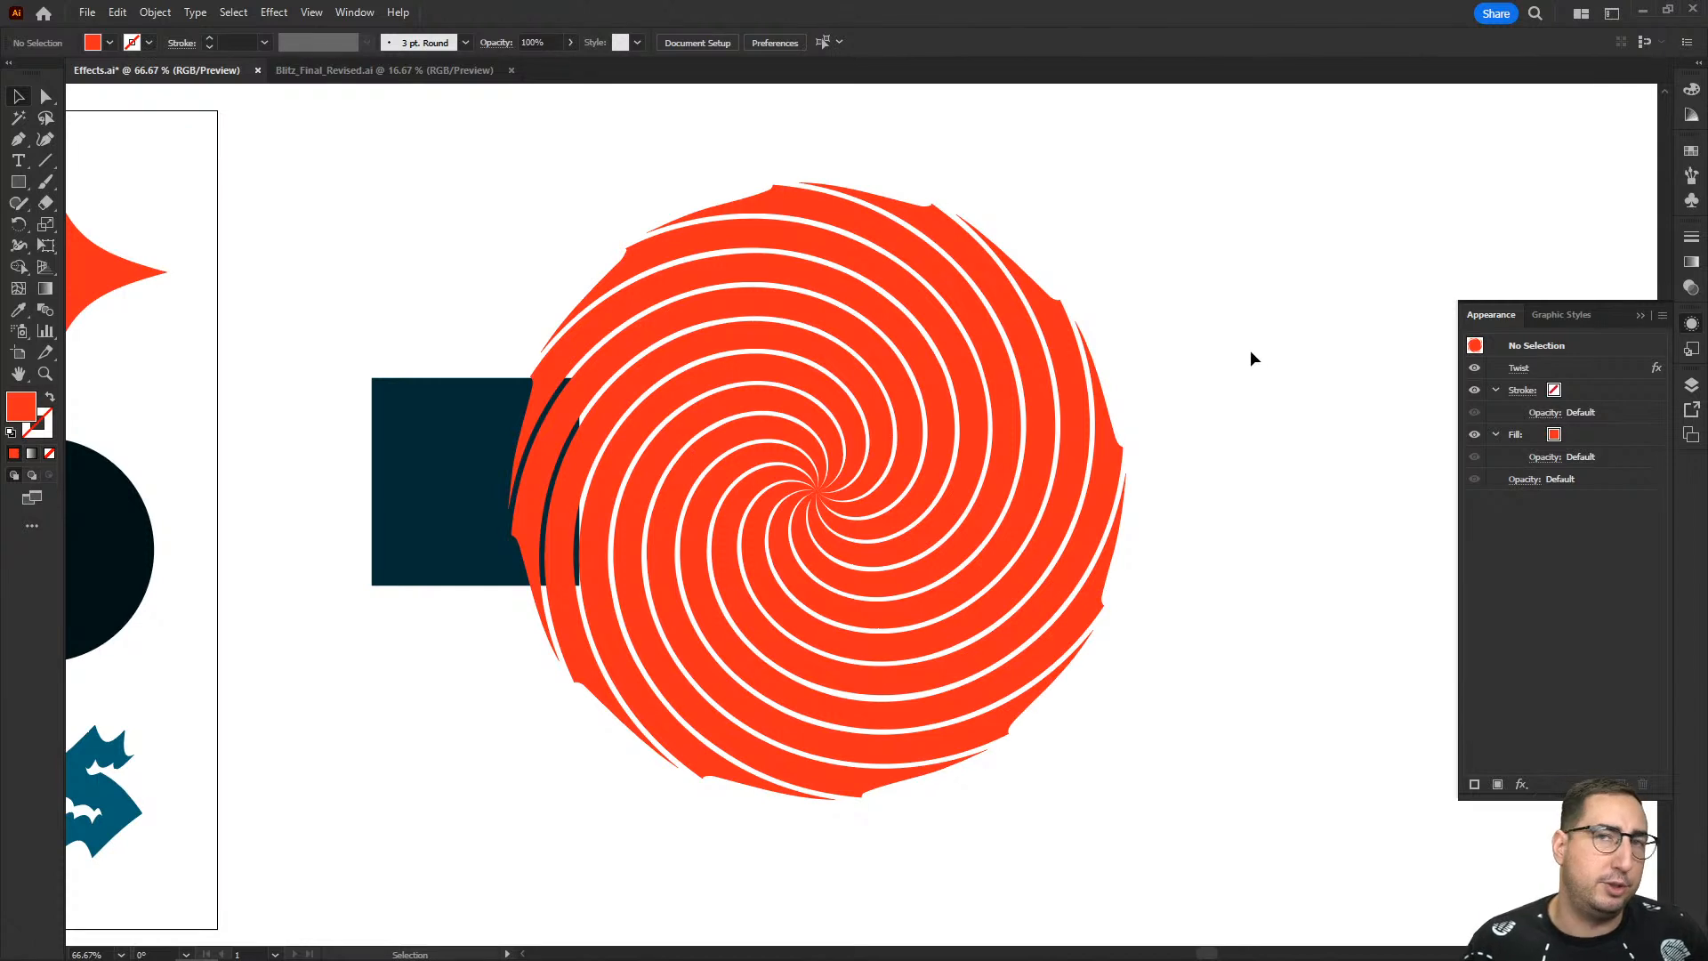
- Delete the dark square and the twisted wedge wheel together
drag(1207, 318, 439, 666)
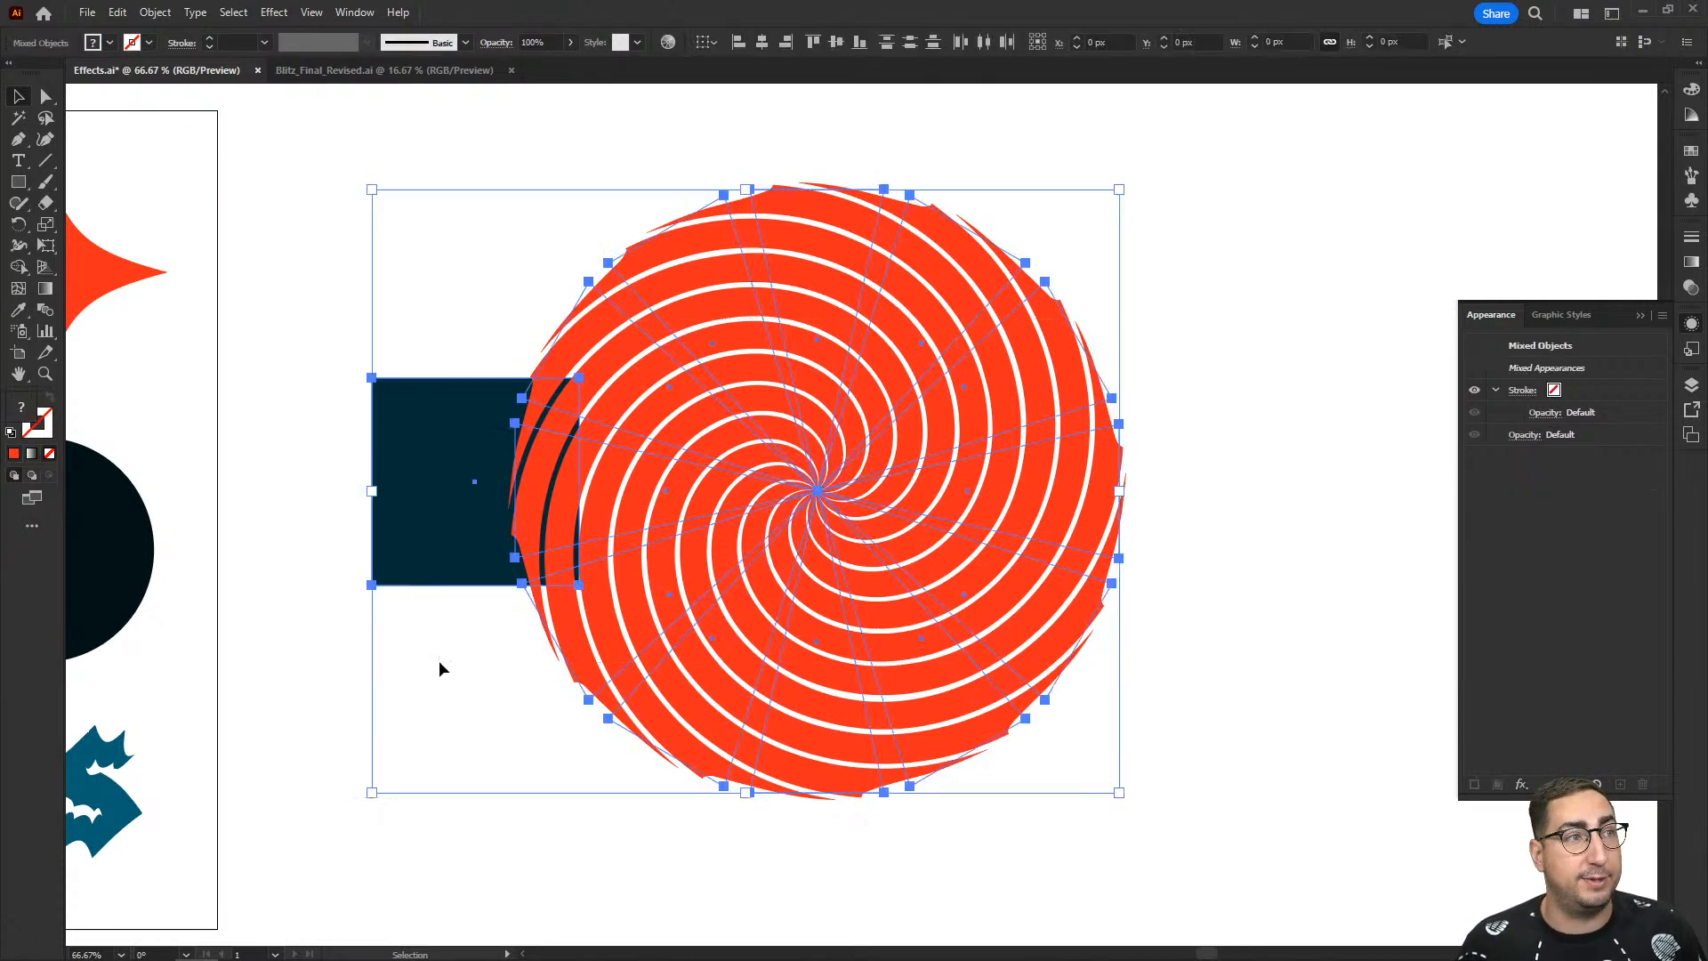
key(Delete)
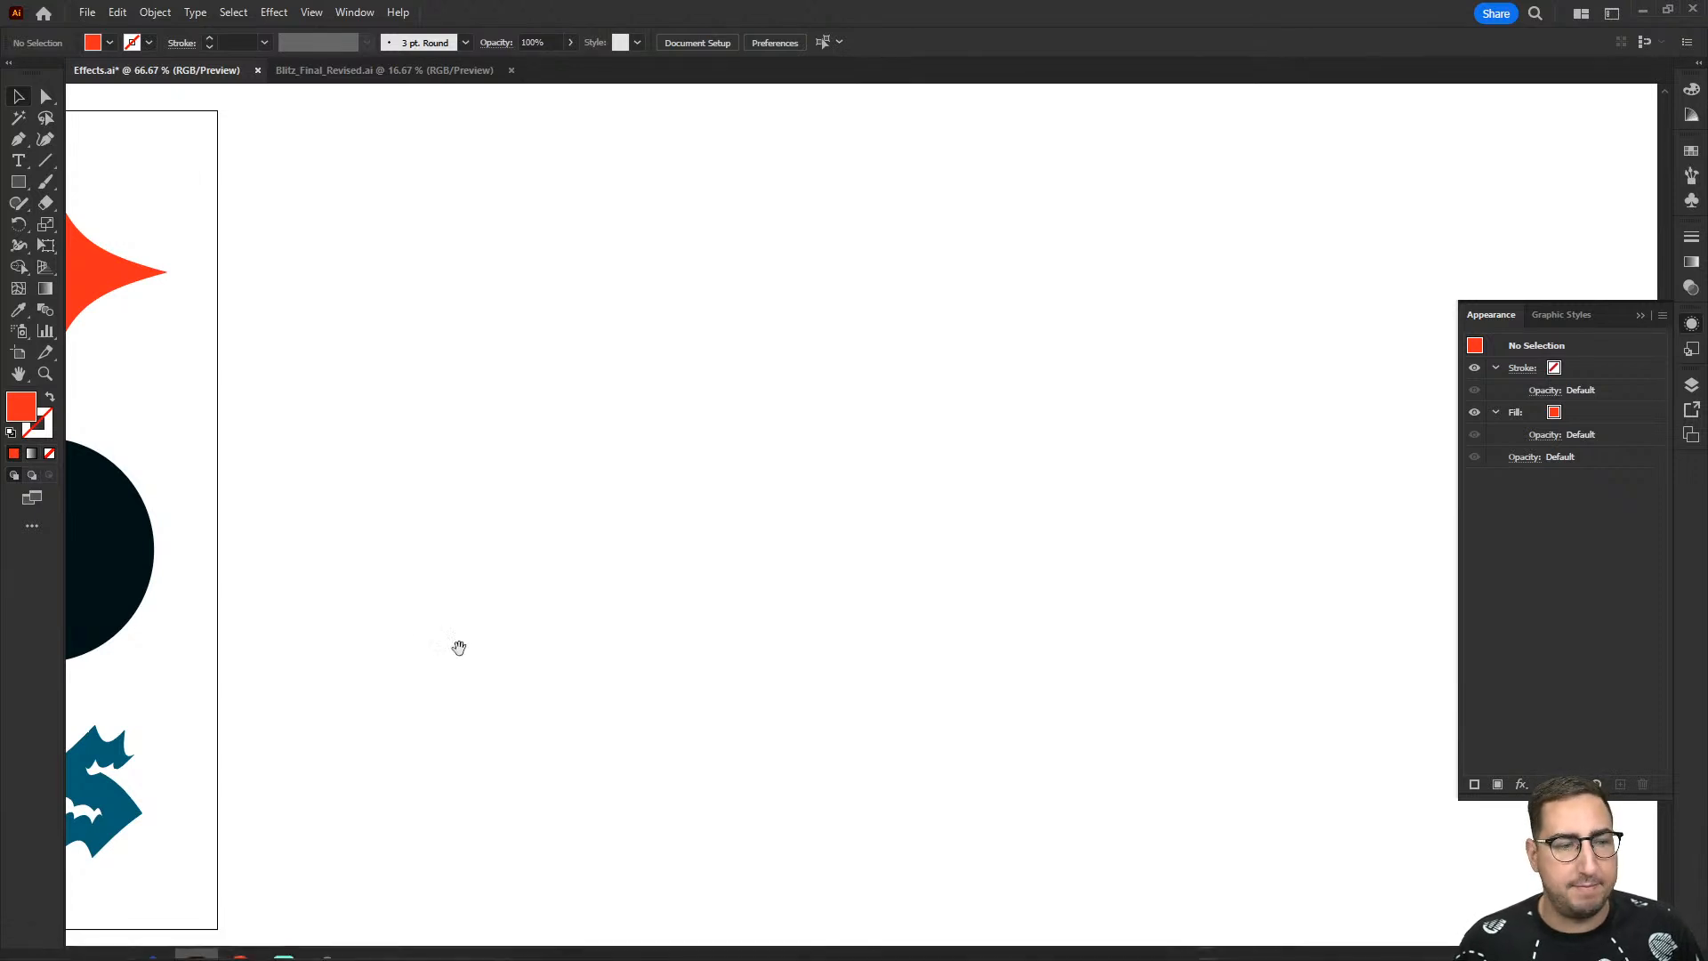
drag(458, 648, 1259, 583)
click(794, 487)
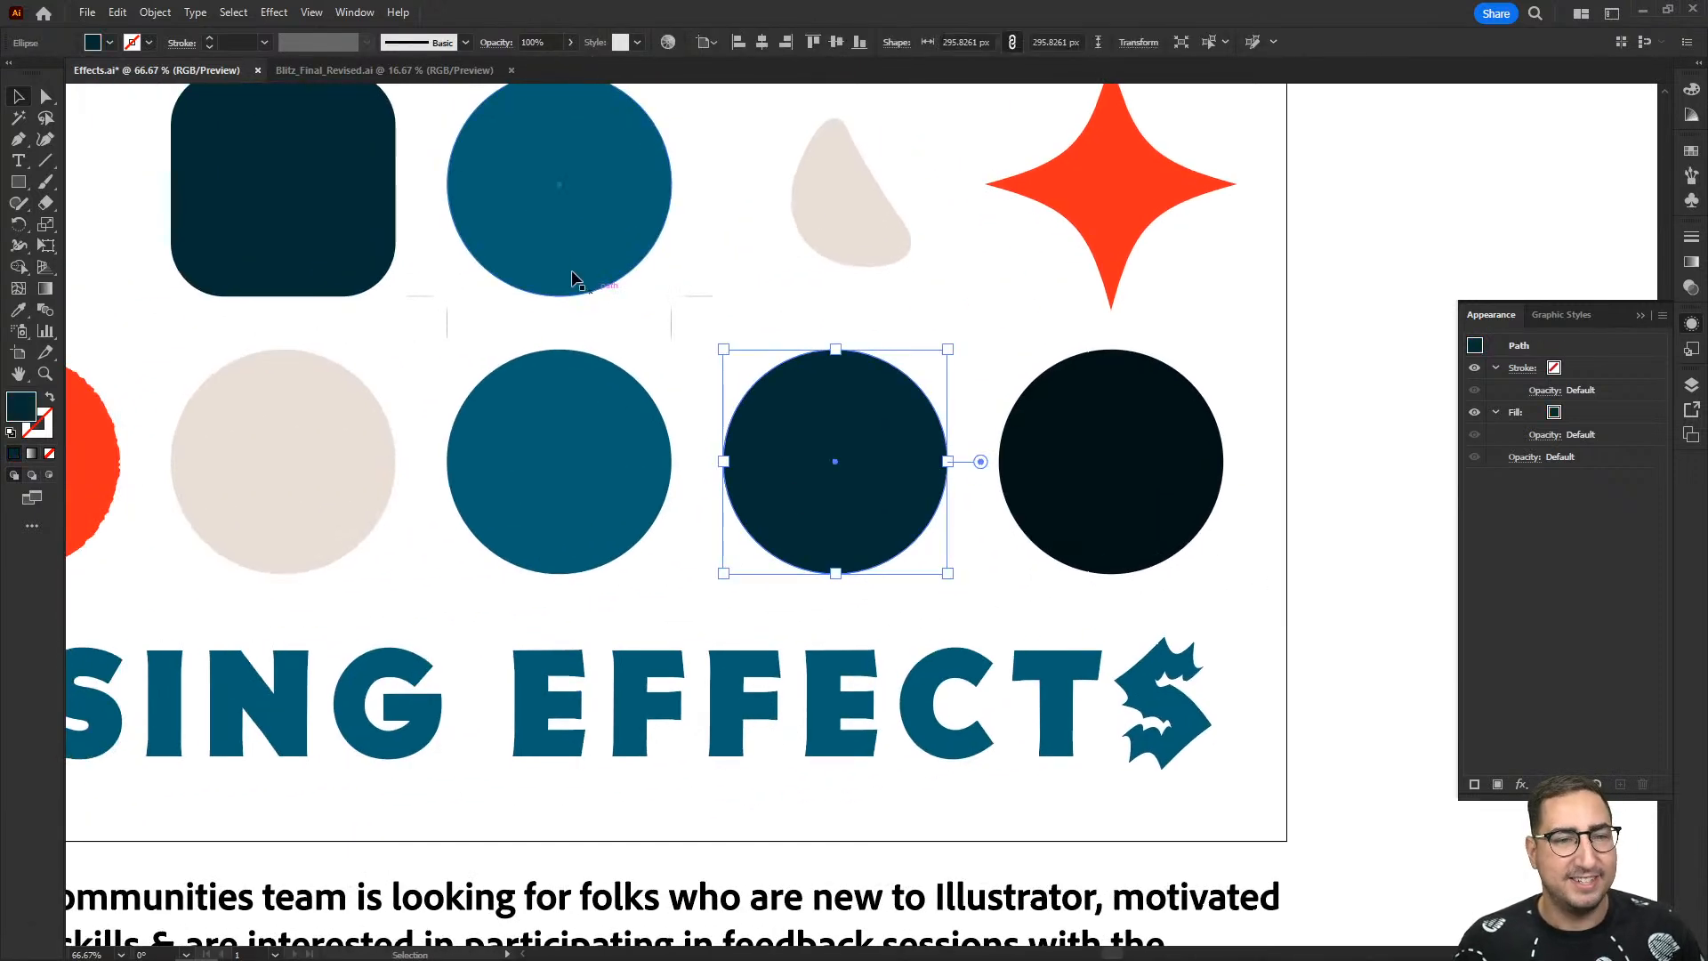
click(278, 13)
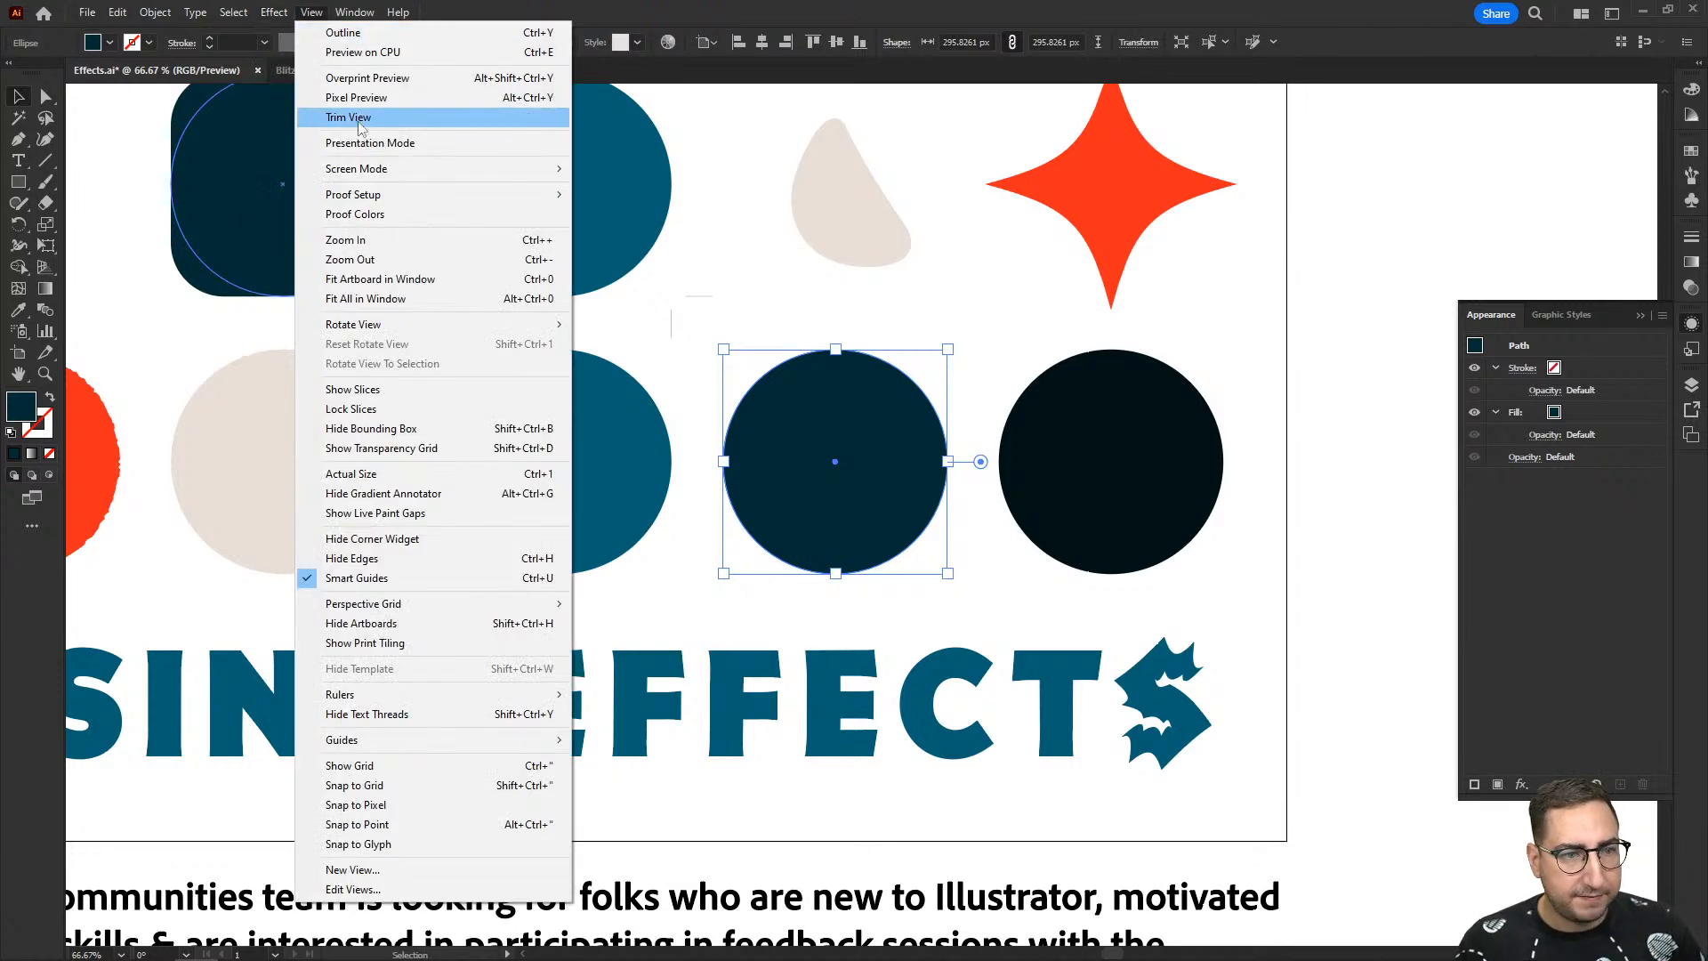
mouse_move(345, 158)
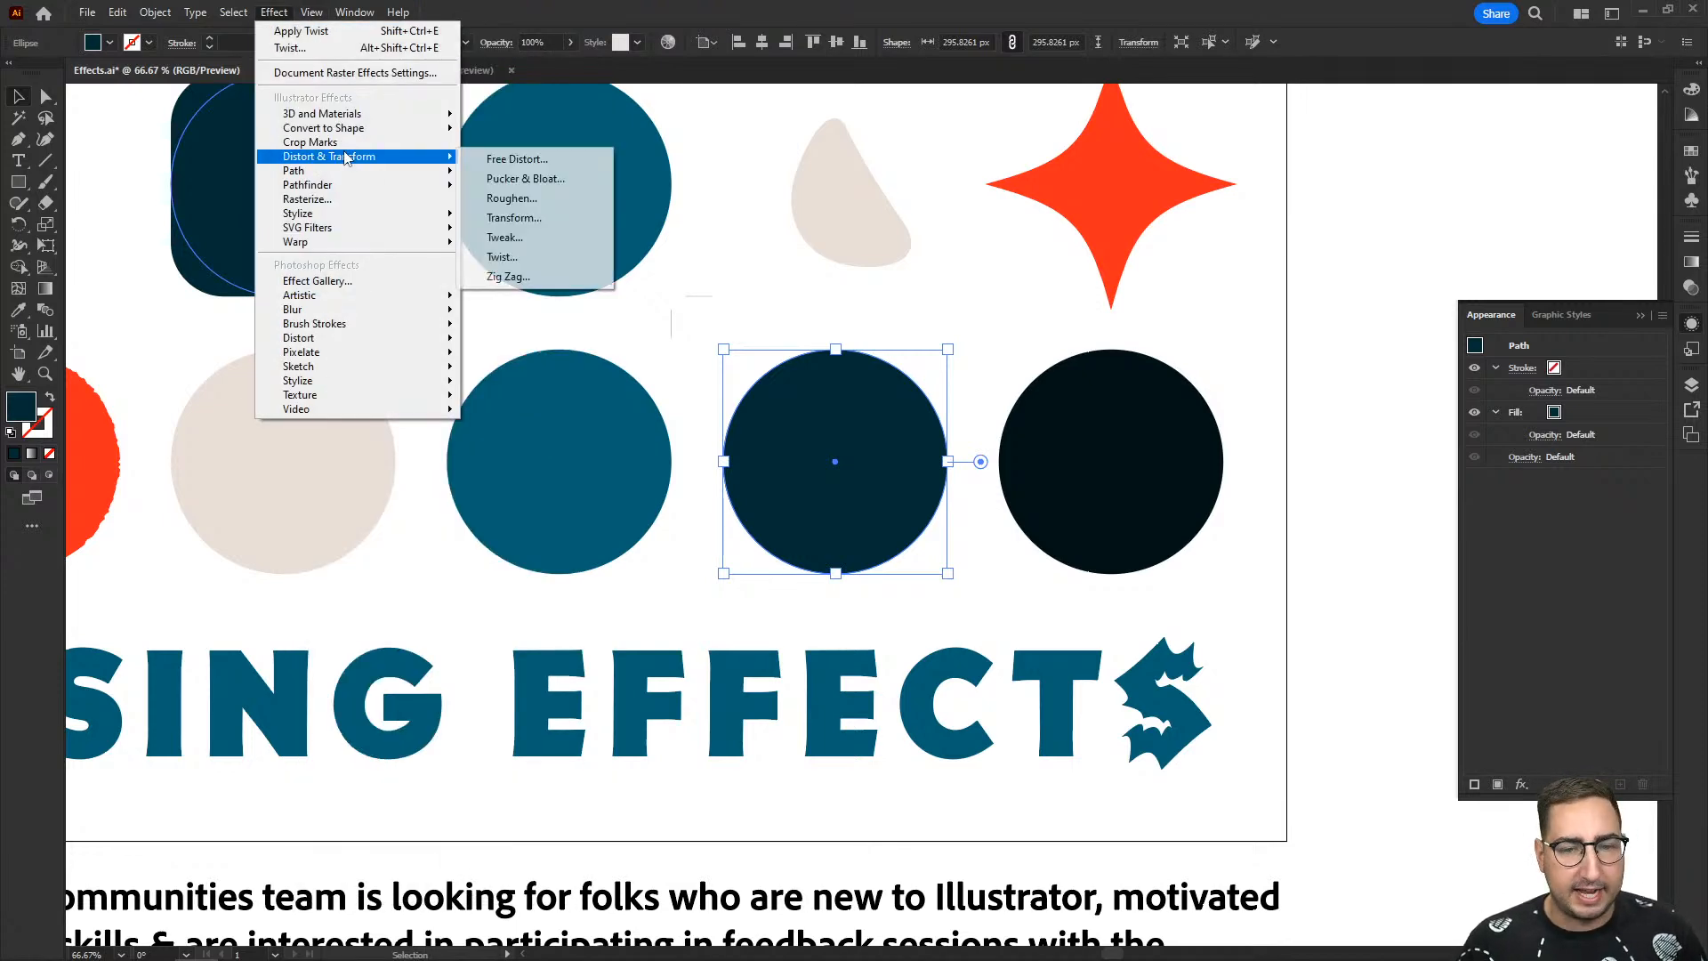
click(1194, 302)
- Draw a horizontal straight line about 679 px long beside the artboard, giving it the dark colour as stroke and no fill
drag(1256, 315, 492, 302)
key(p)
click(682, 347)
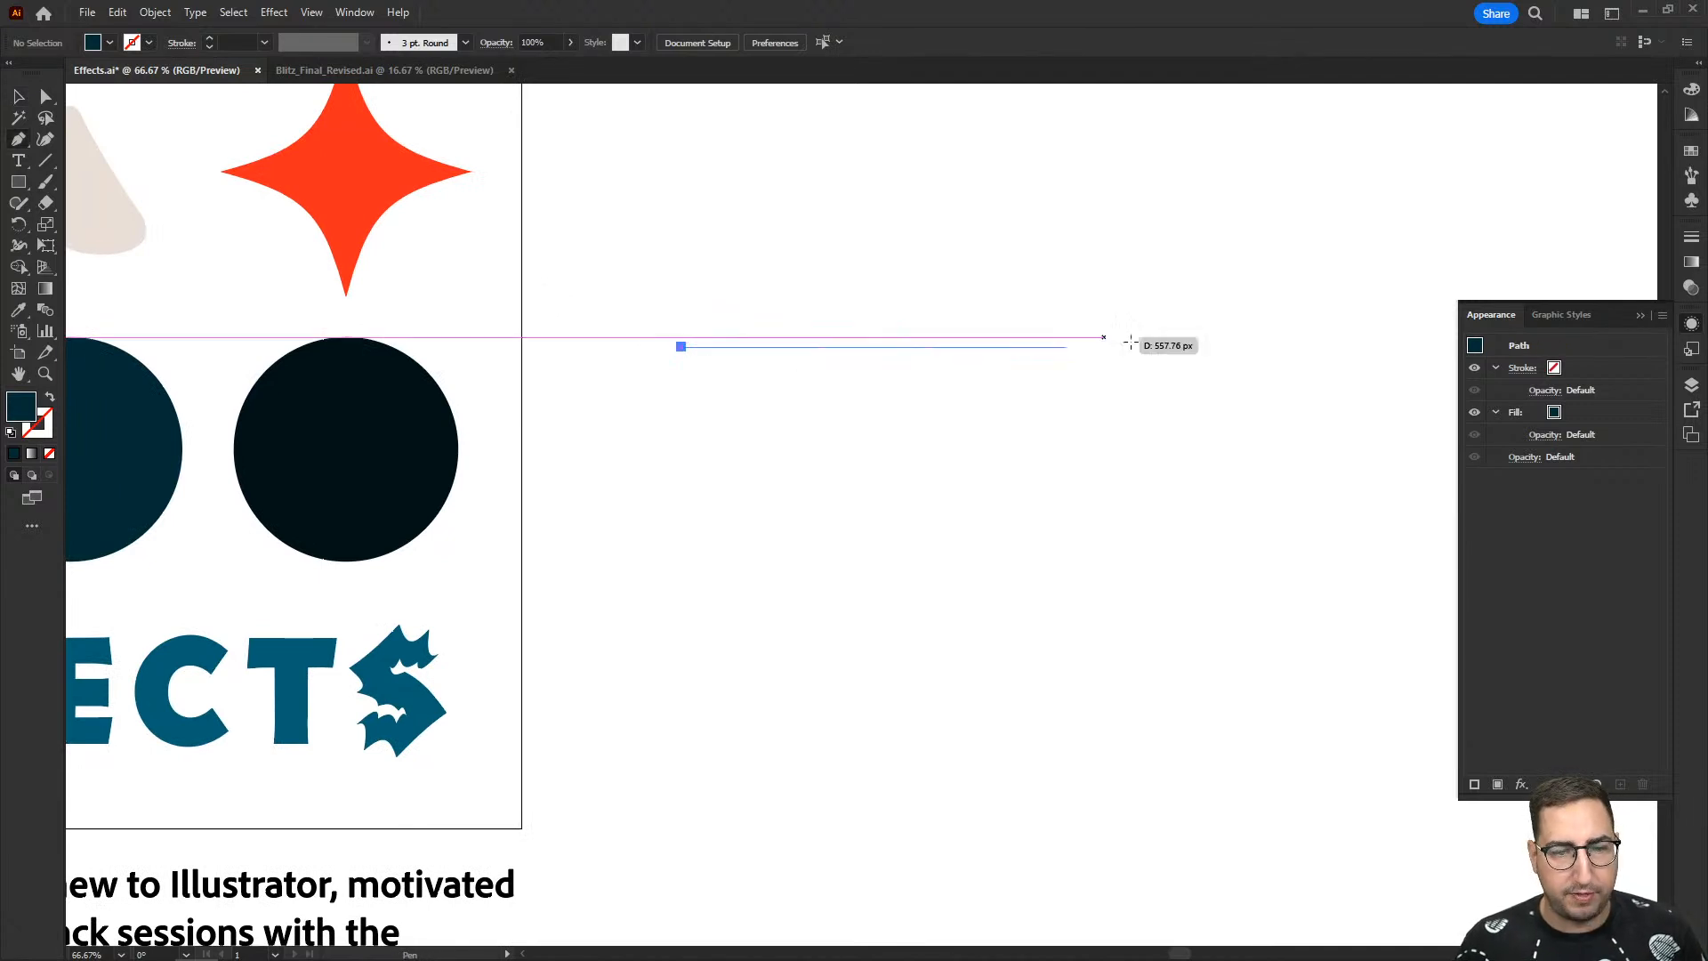
shift+click(1196, 346)
key(v)
click(1064, 240)
drag(1064, 240, 807, 484)
key(shift+x)
click(895, 336)
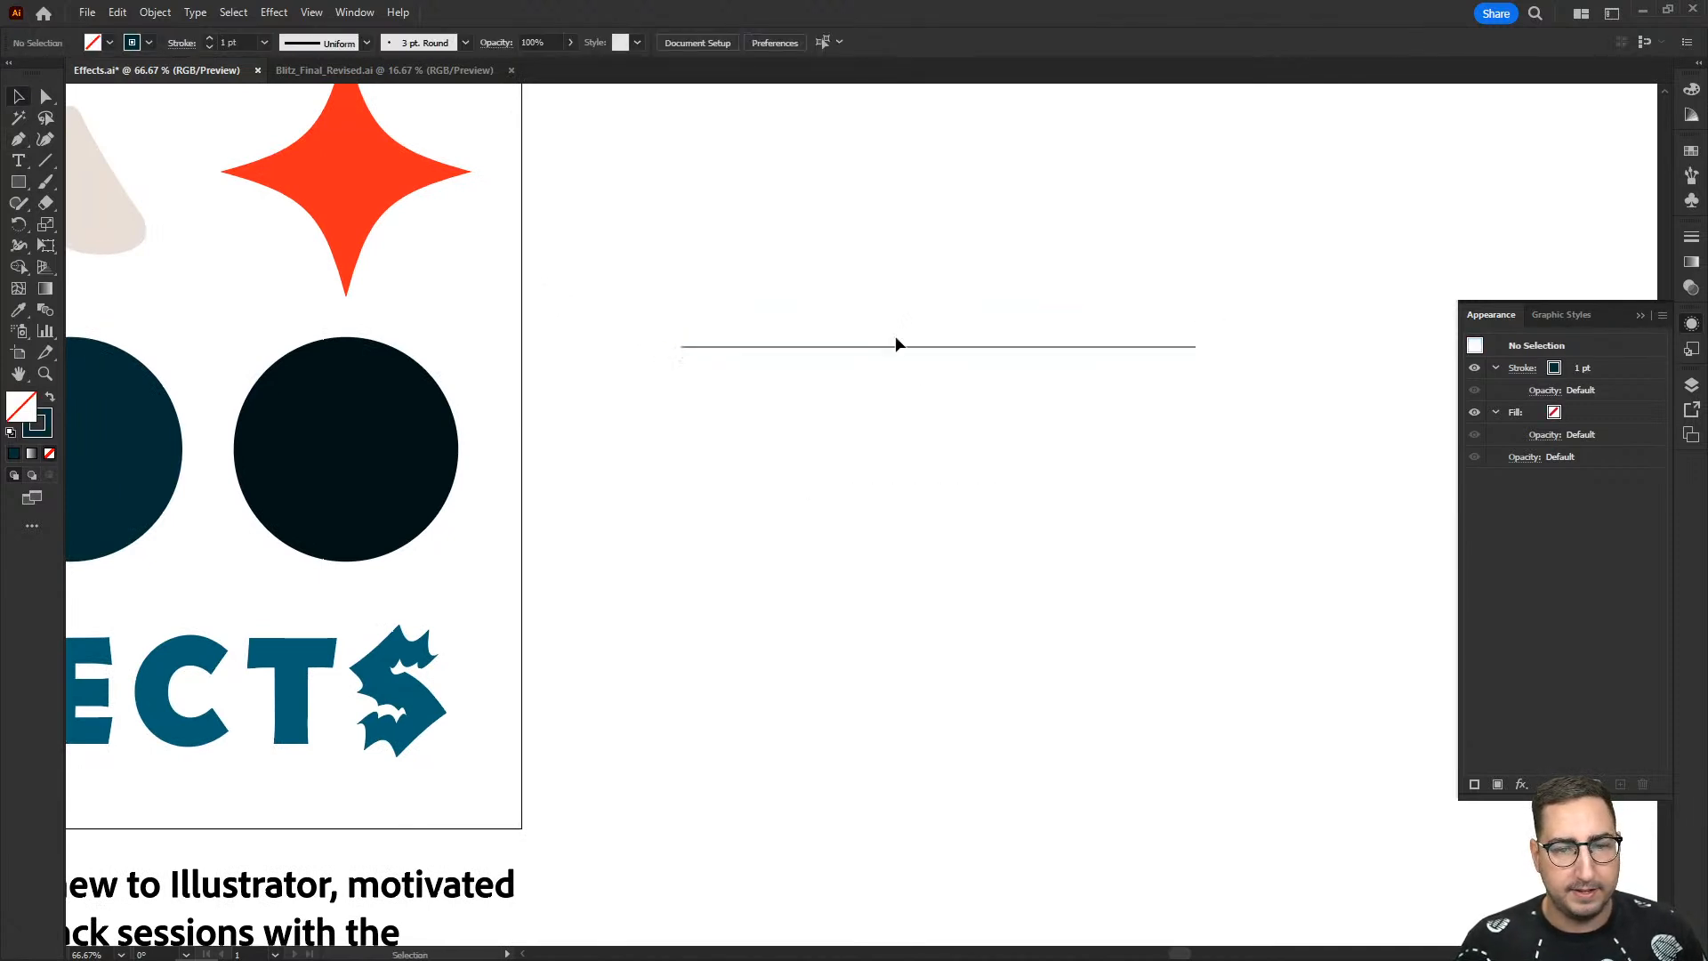
- Preview a Zig Zag effect on the line with an absolute size of 40 px
key(ctrl+plus)
click(884, 420)
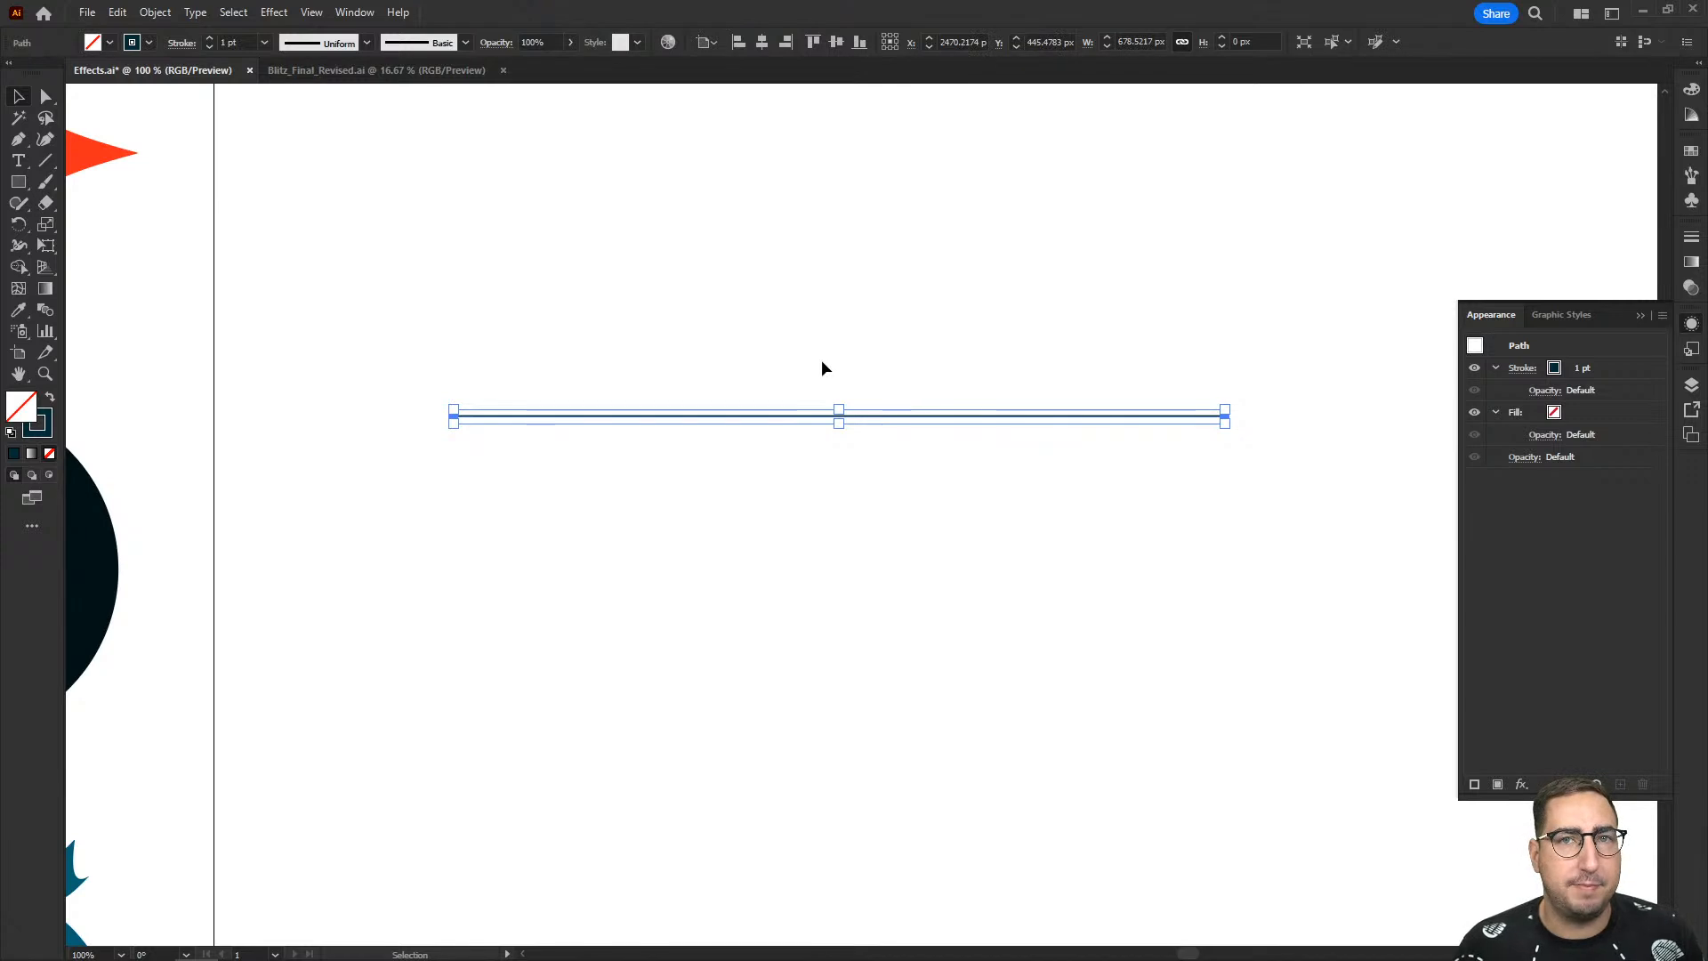
click(282, 20)
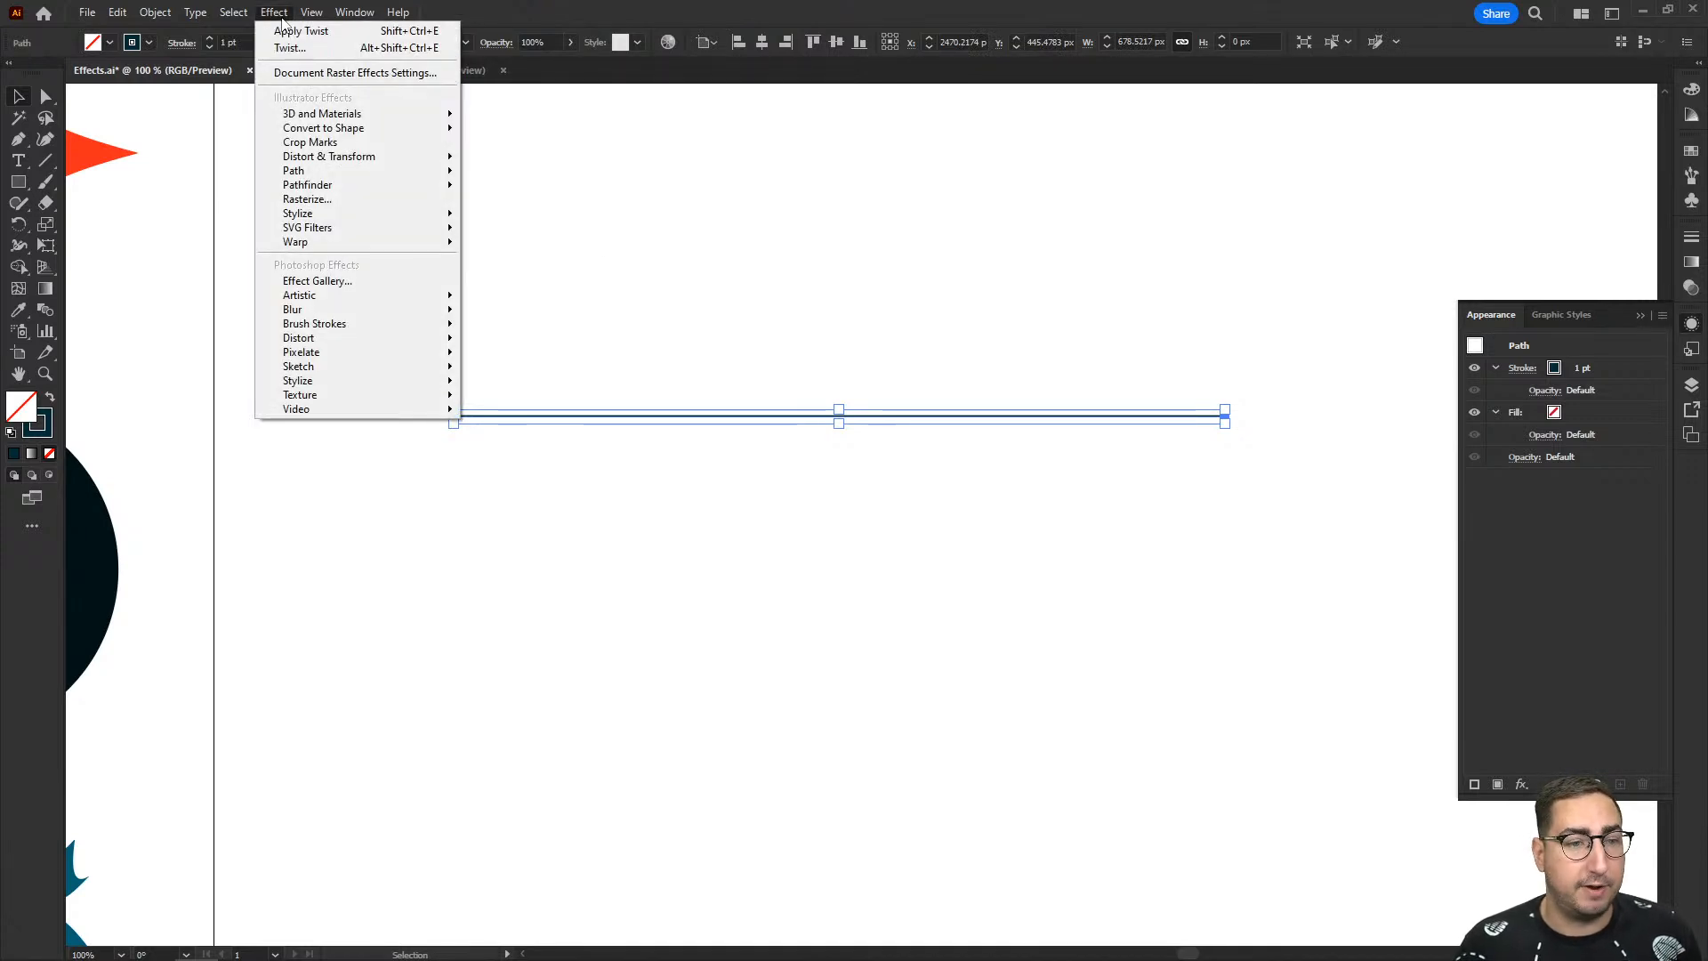
mouse_move(374, 157)
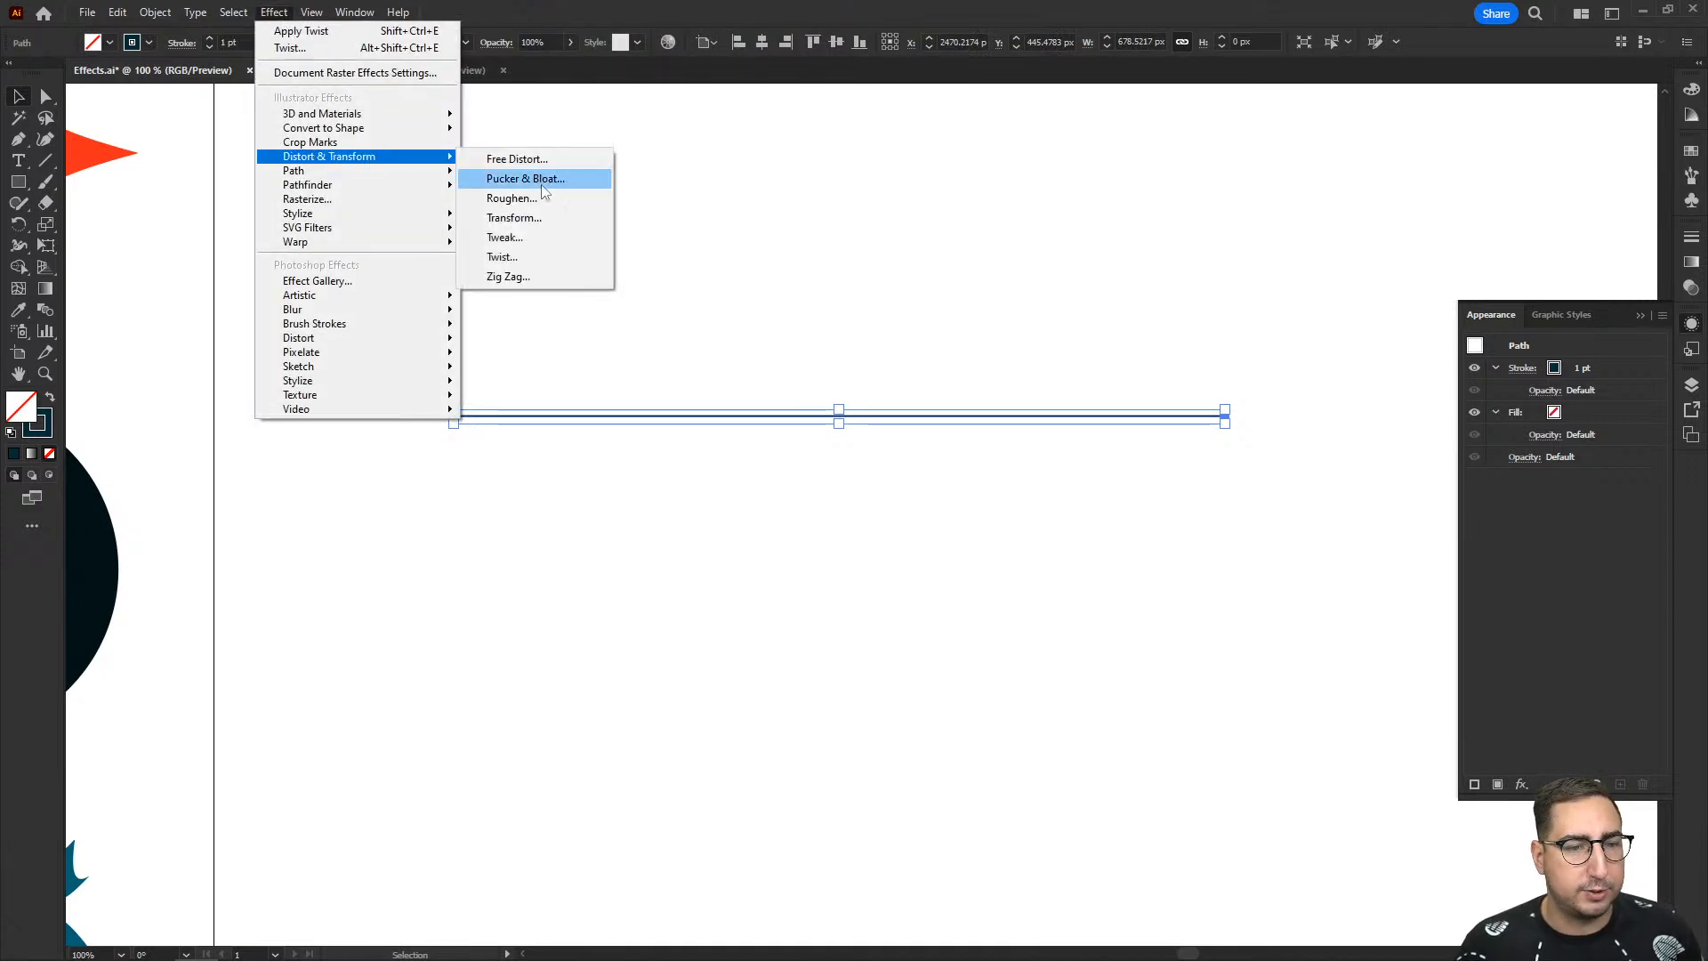
click(532, 271)
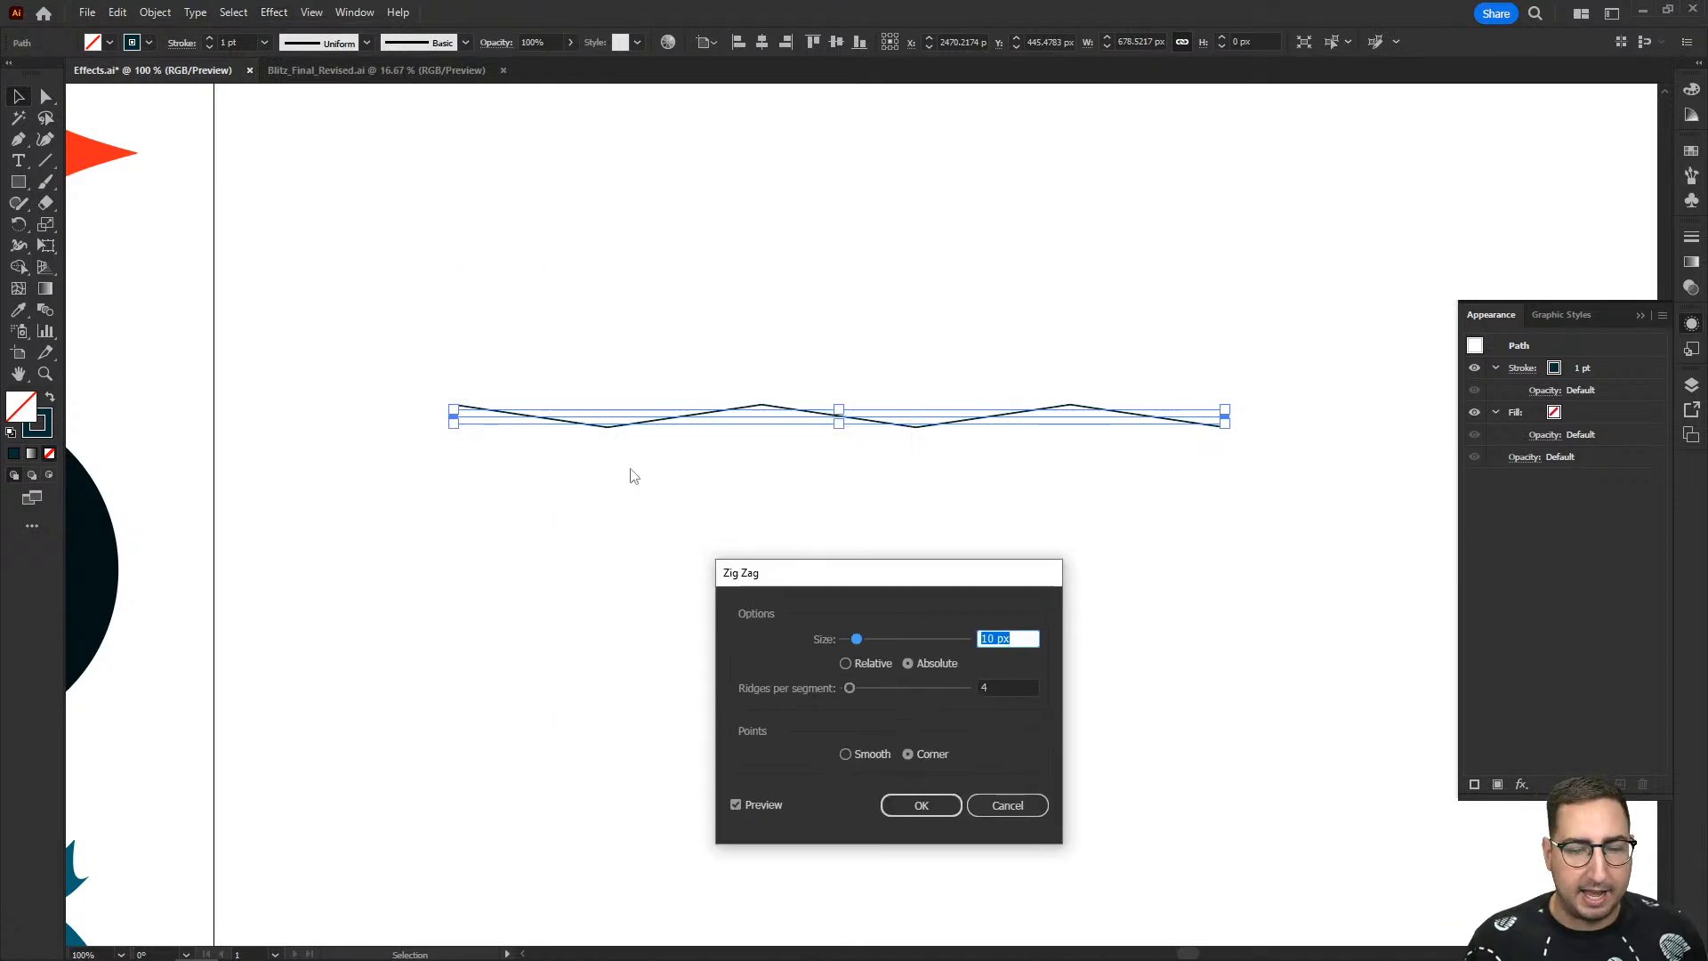
key(shift+Up)
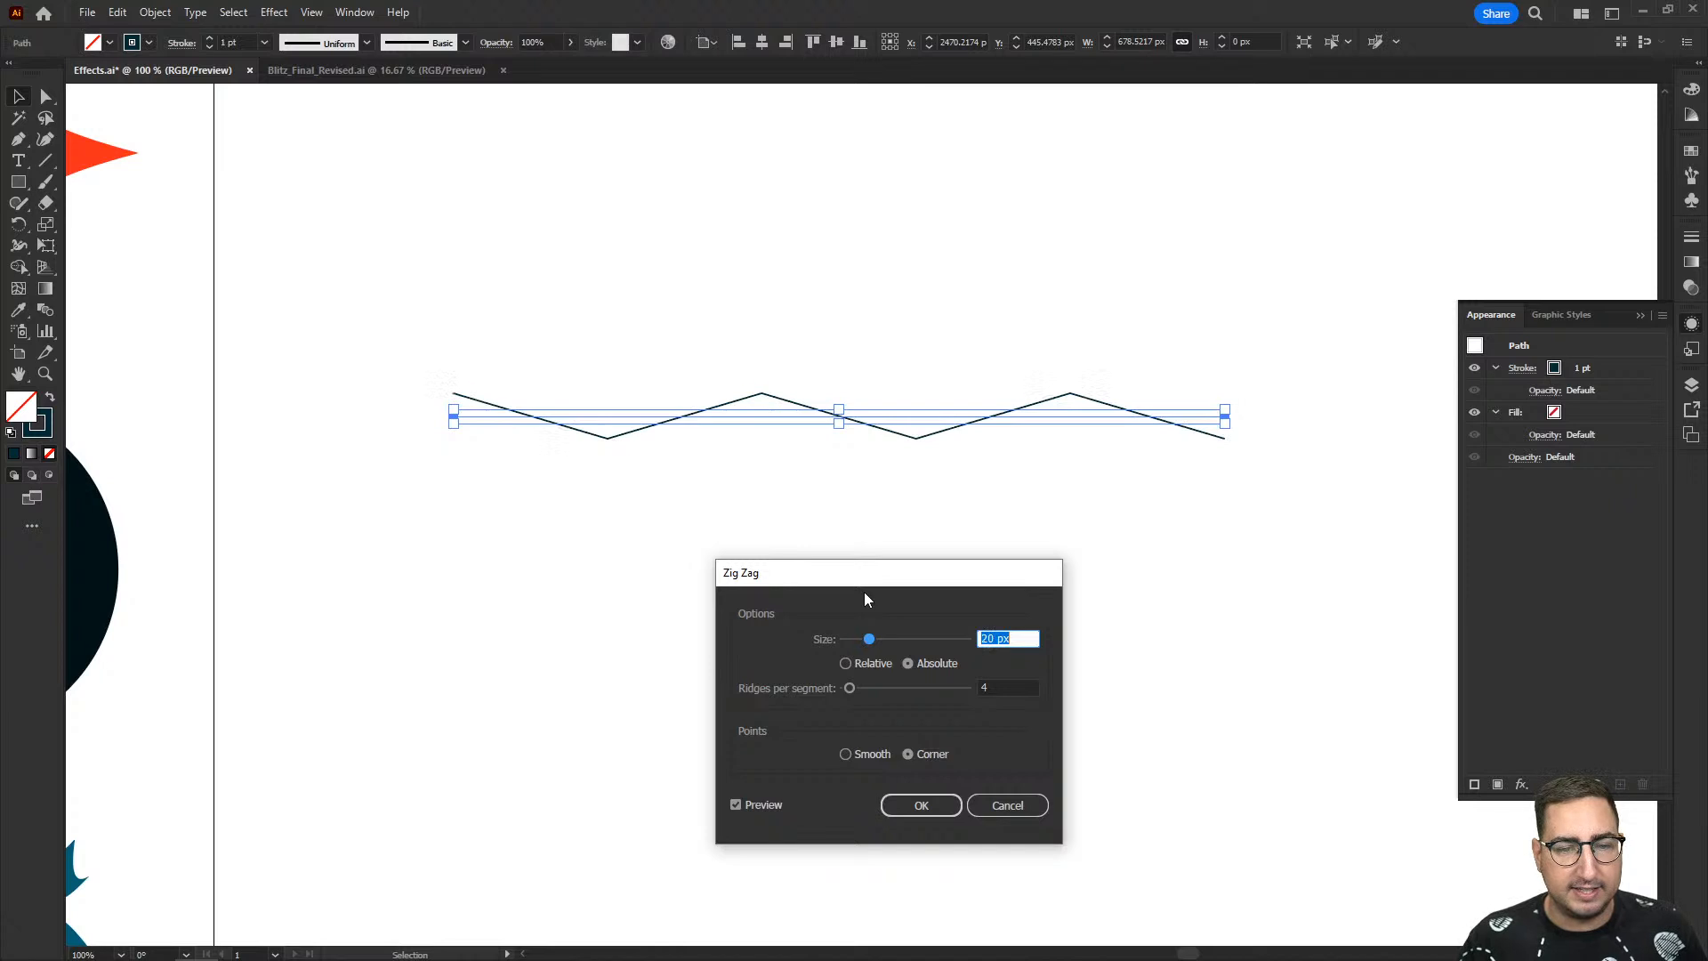
key(shift+Up)
key(shift+Up)
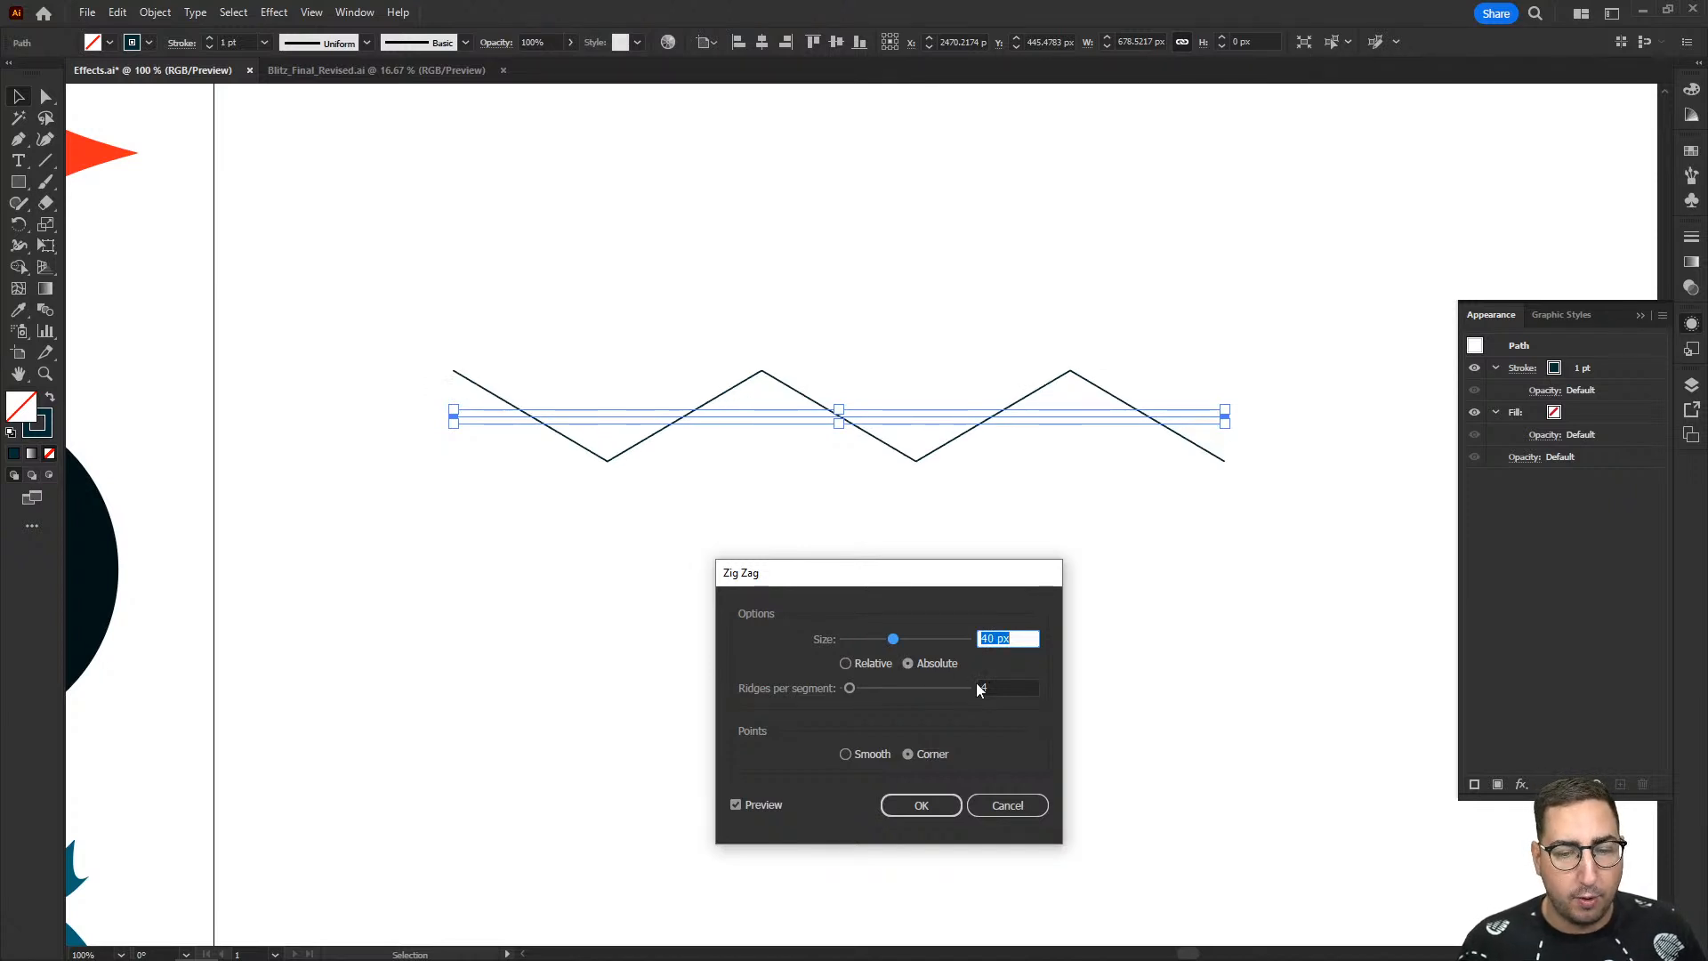
- Set the Zig Zag effect to 7 ridges per segment with smooth points
click(981, 688)
key(Up)
key(Up)
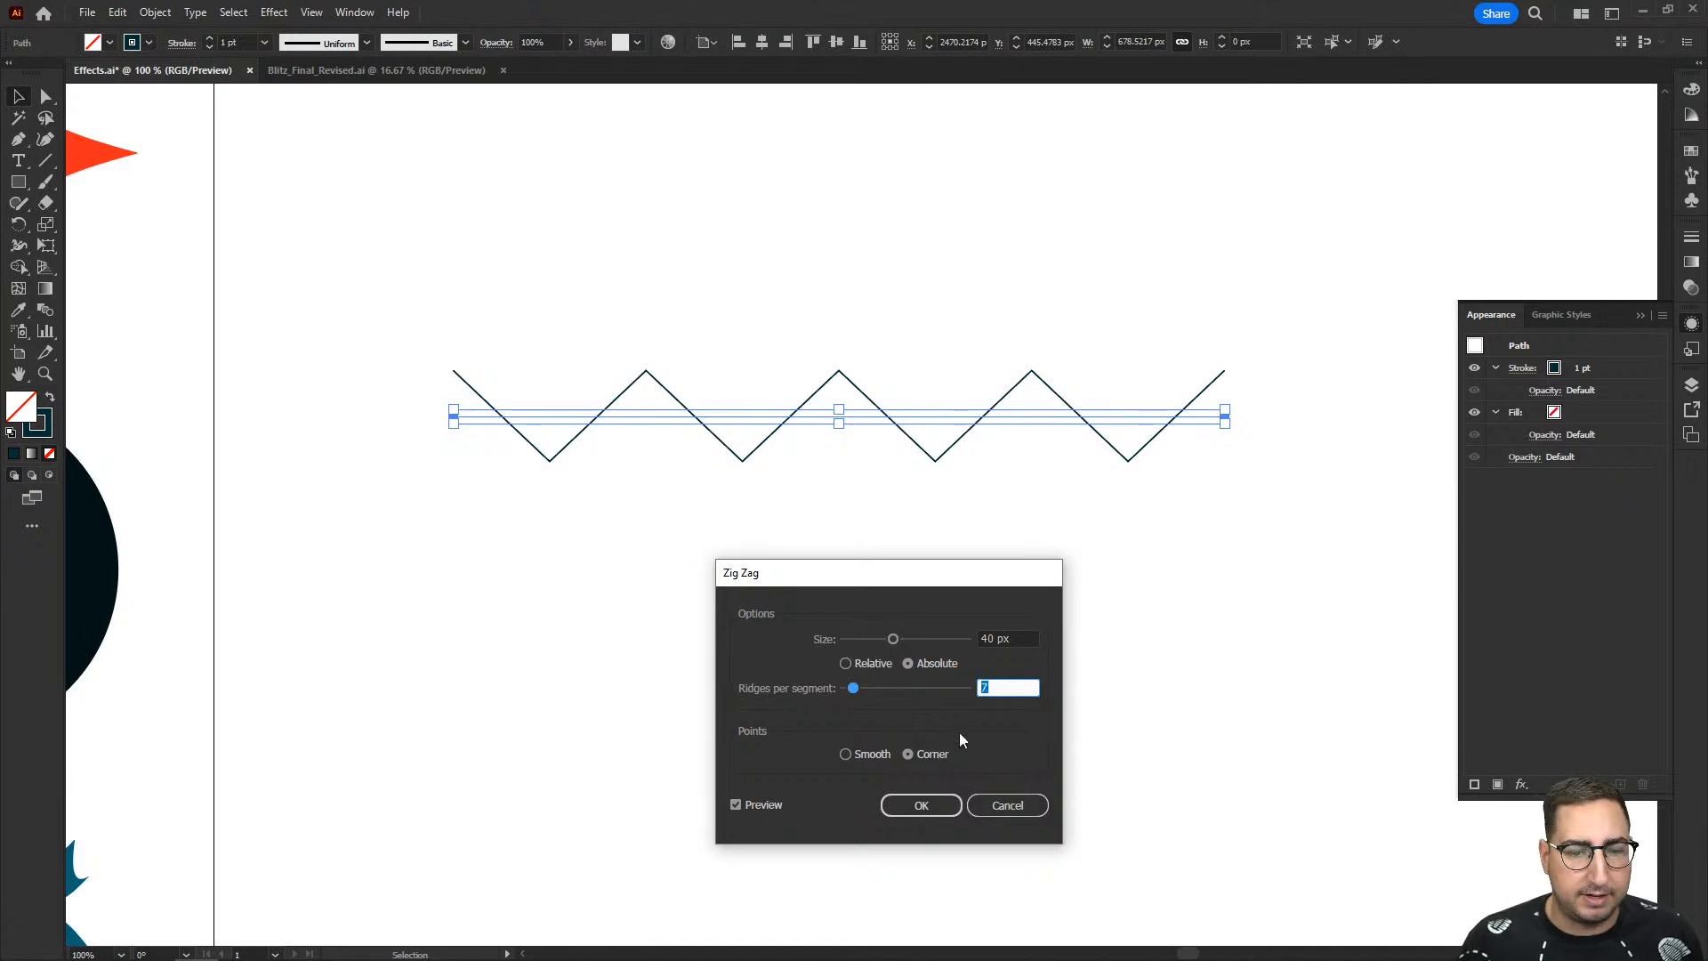
click(868, 756)
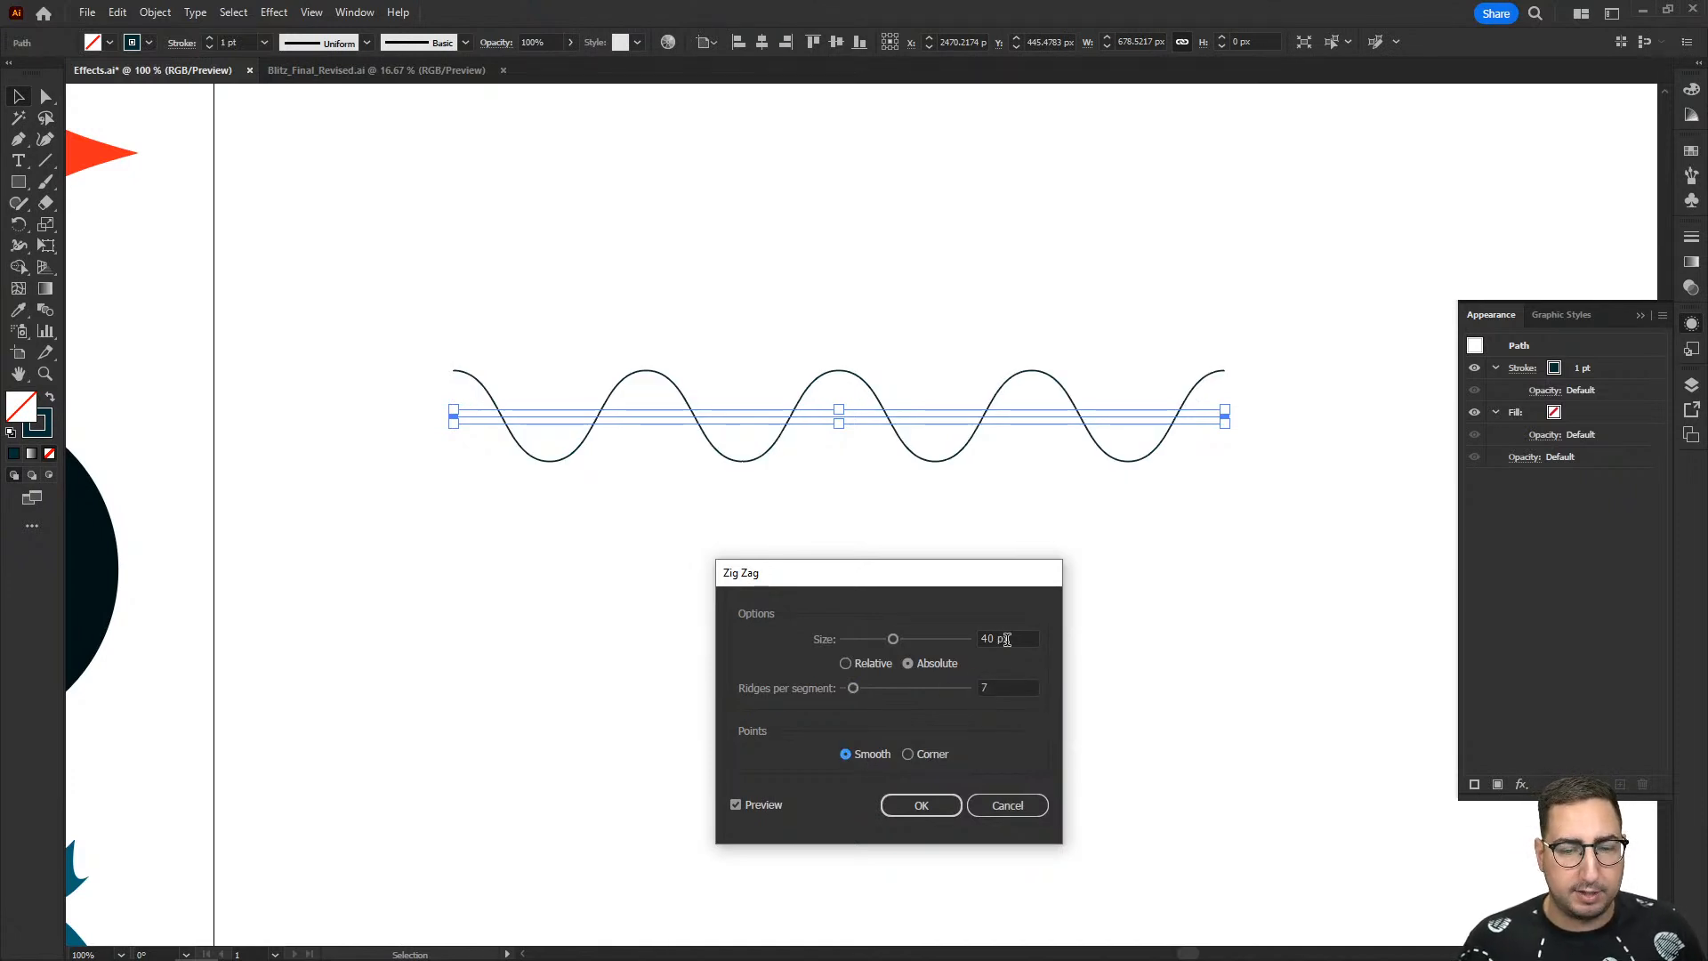
- Lower the Zig Zag effect to 3 ridges per segment and reduce its size to 21 px
click(1010, 683)
key(Down)
key(Down)
key(Down)
key(Down)
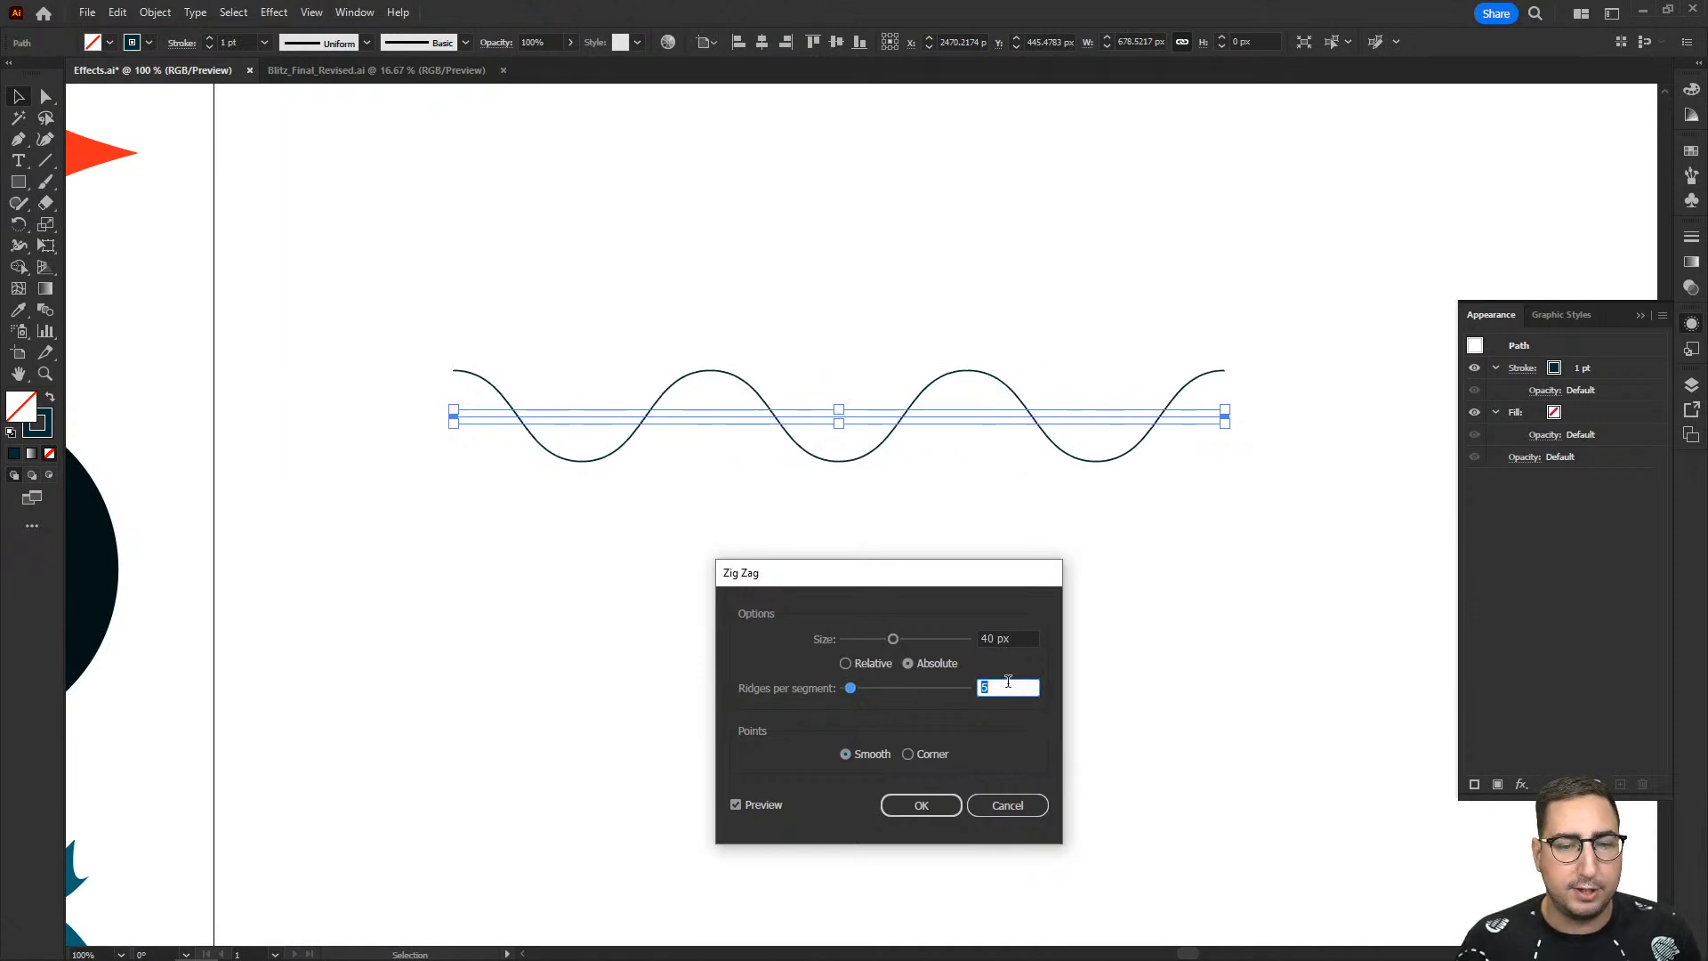
click(1005, 643)
key(Down)
key(Down)
key(Down)
key(Down)
key(Down)
key(Down)
key(Down)
key(Down)
key(Down)
key(Down)
key(Down)
key(Down)
key(Down)
key(Down)
key(Down)
key(Down)
key(Down)
key(Down)
key(Down)
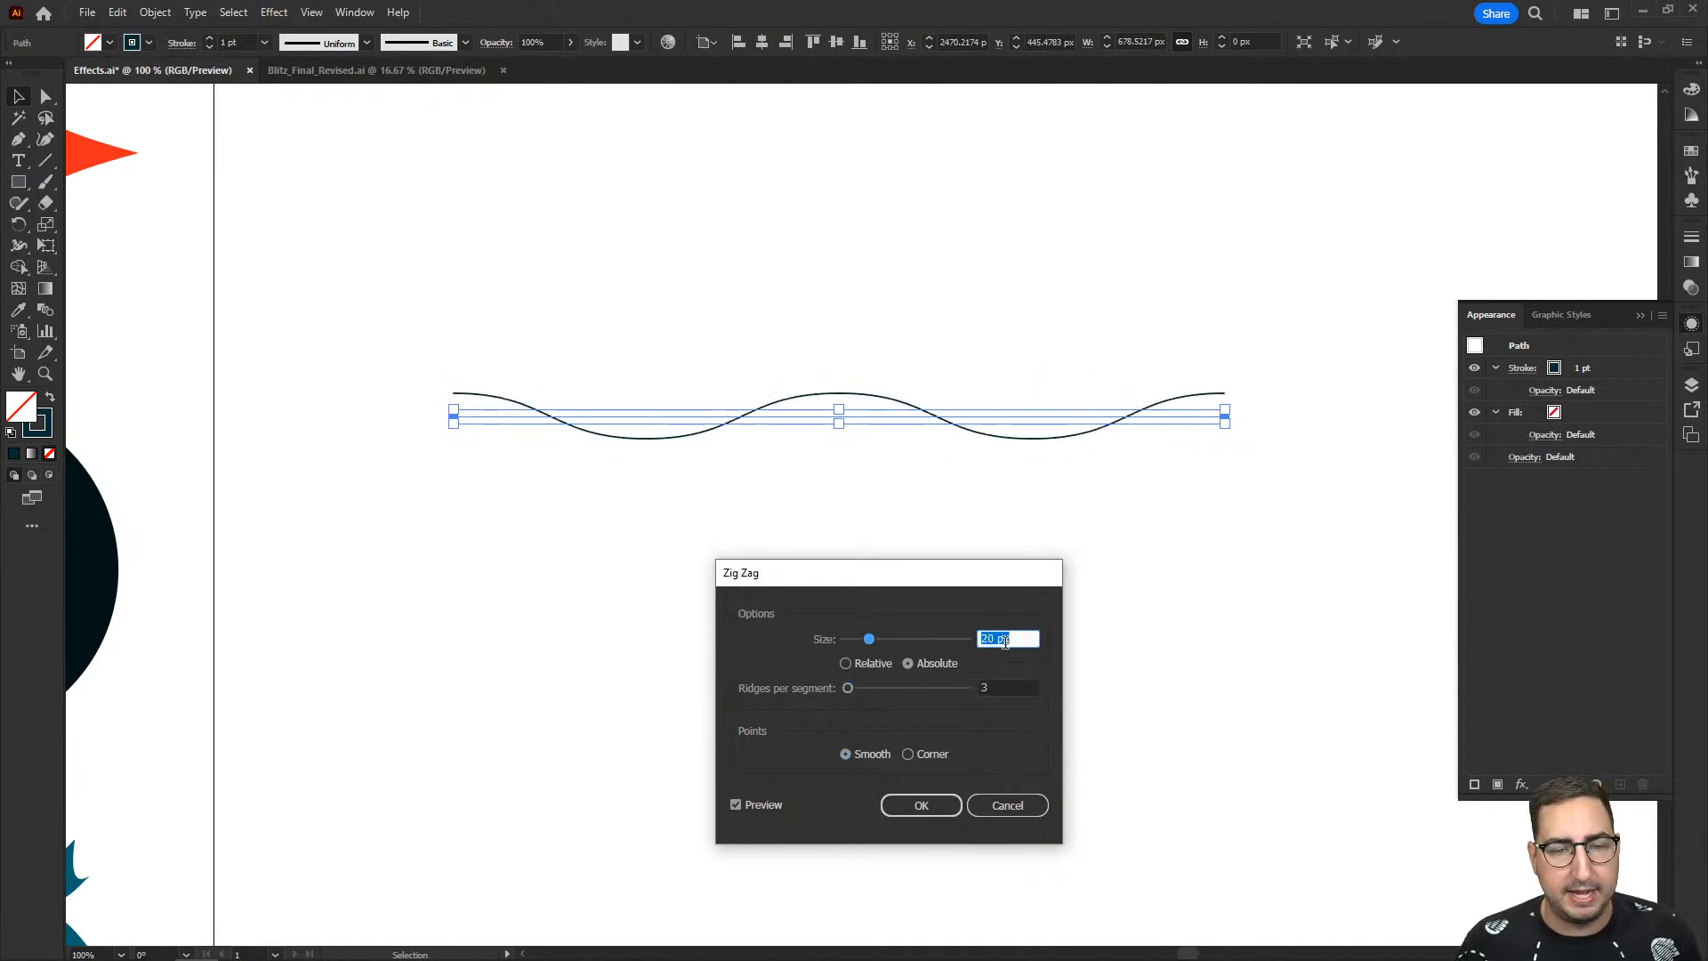
- Raise the Zig Zag ridges per segment to 7 and discard the effect
click(1004, 689)
key(Up)
key(Up)
key(Up)
key(Up)
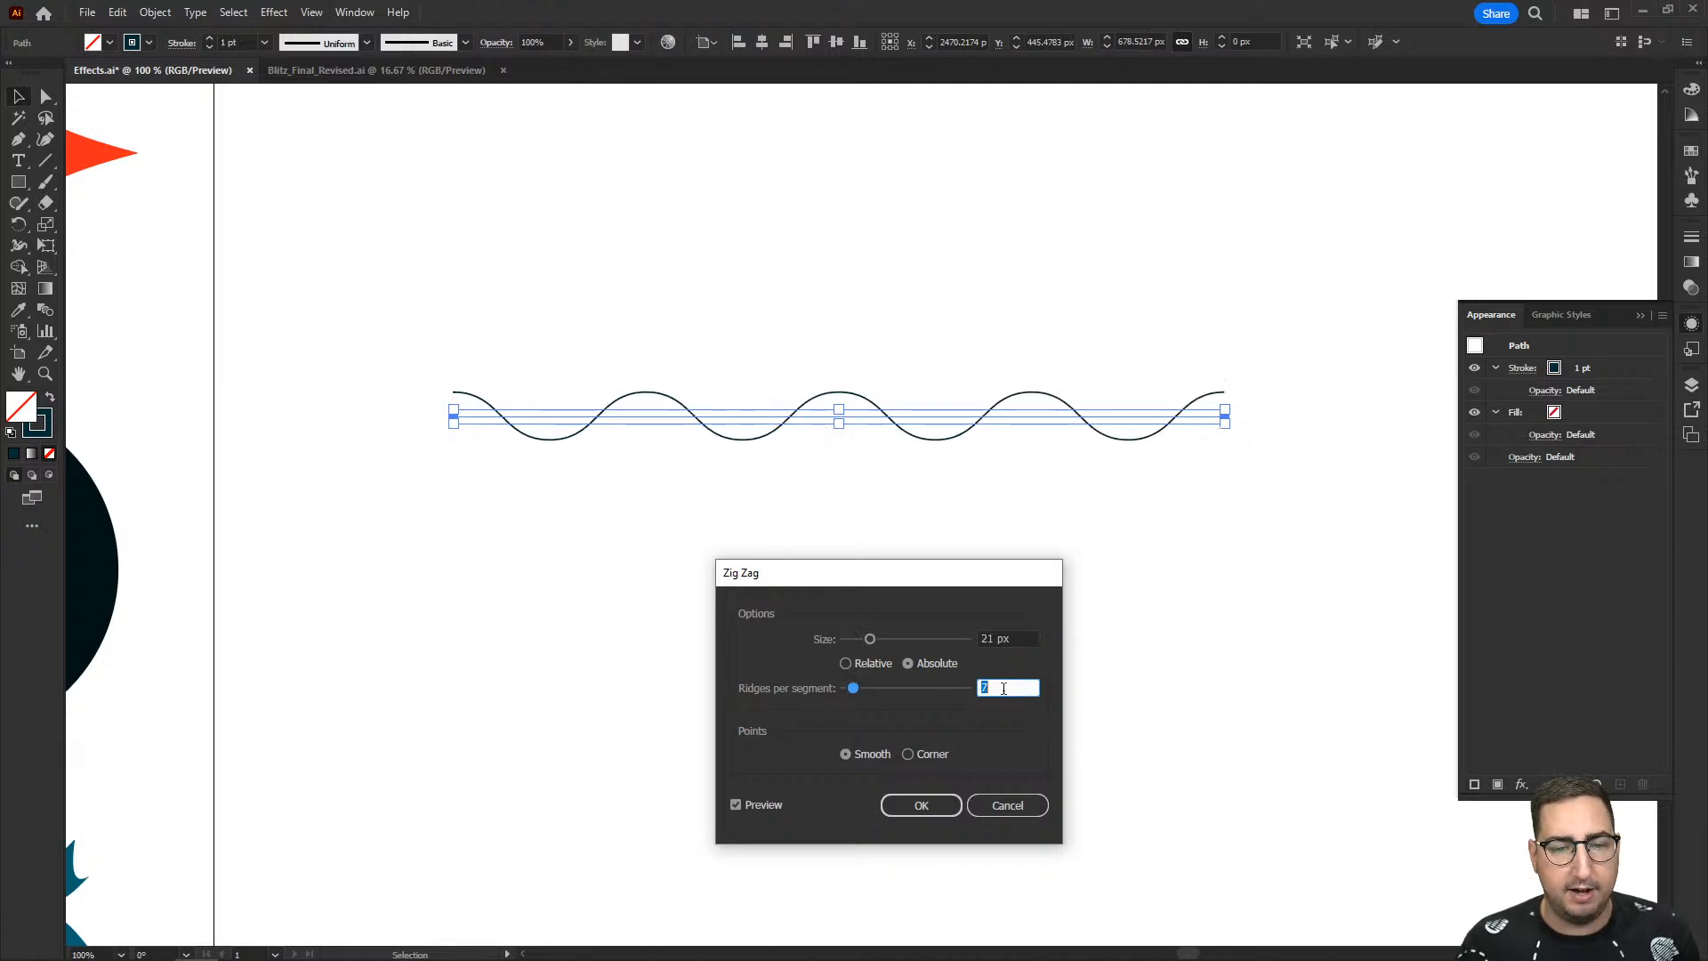
click(945, 810)
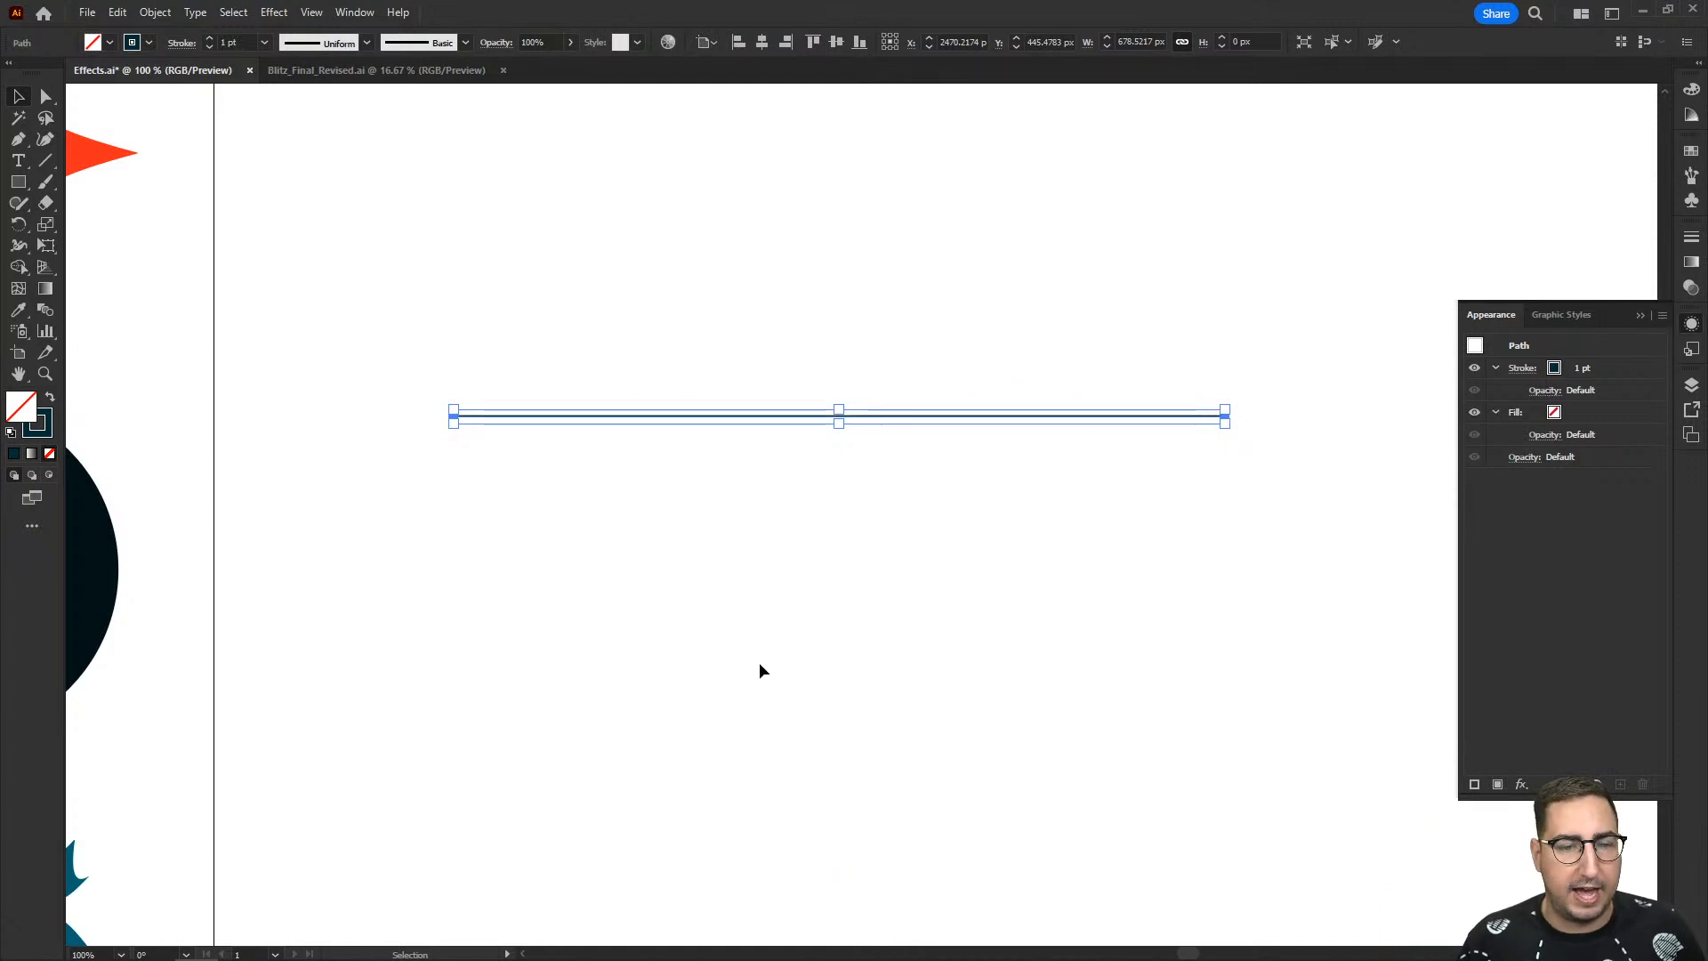
- Preview a 50 px Offset Path effect on the teal circle in the lower row and discard the effect
click(742, 651)
key(z)
alt+click(777, 561)
alt+click(777, 561)
click(759, 568)
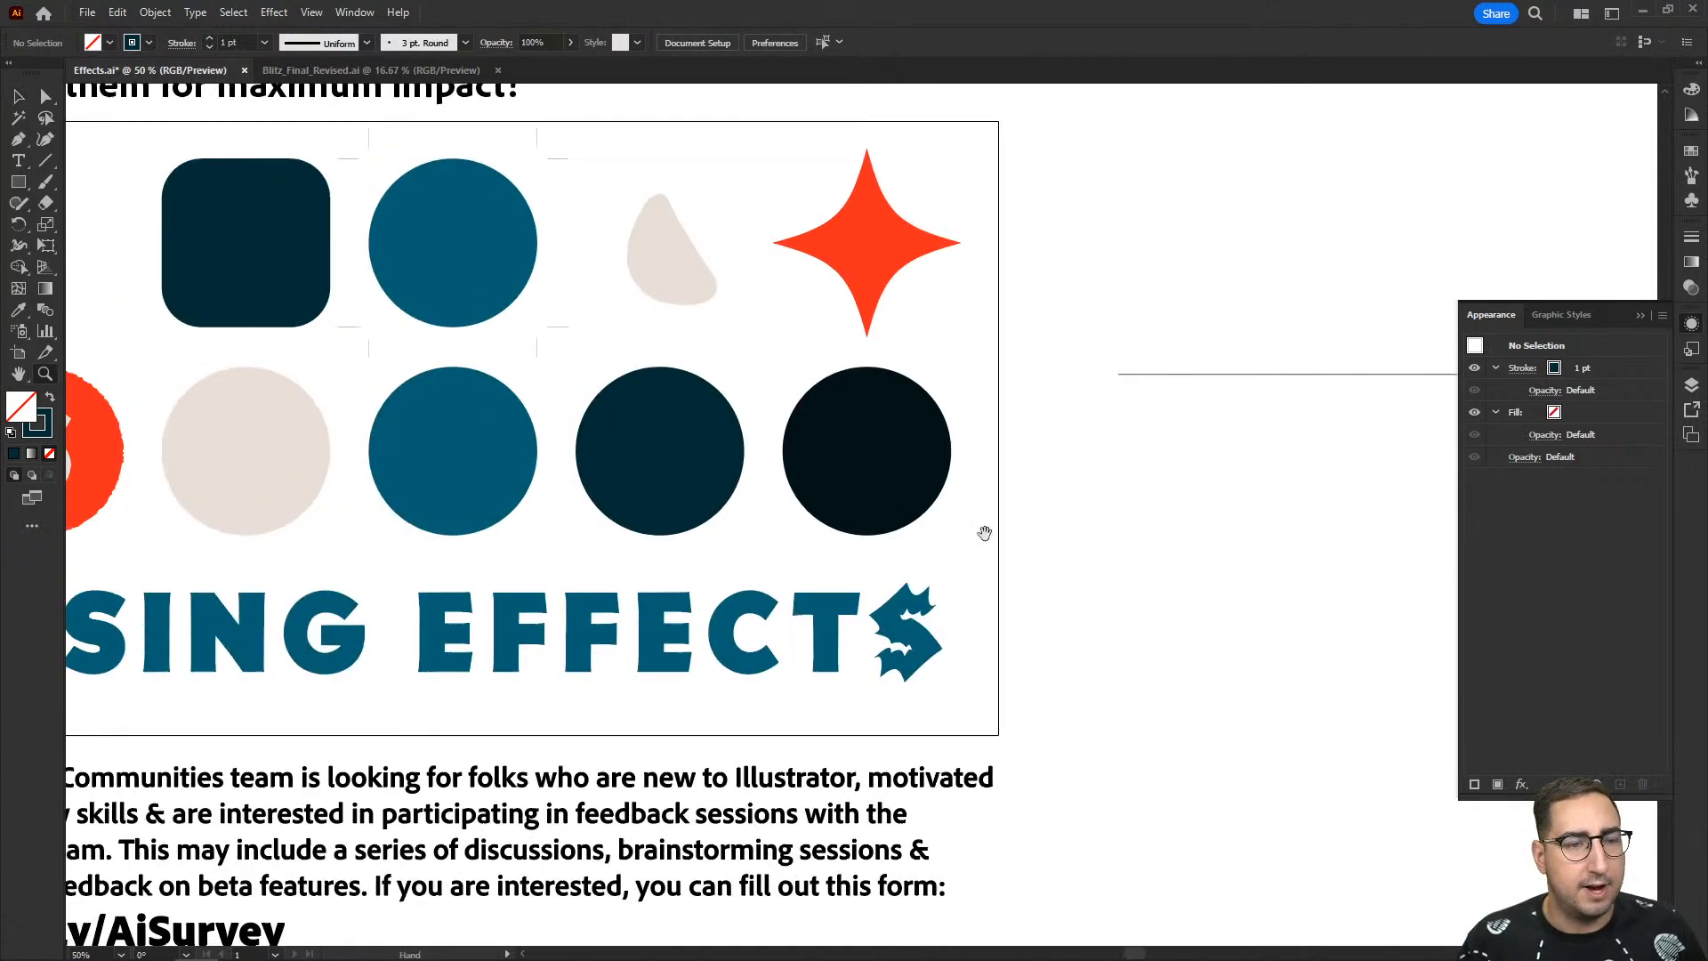
key(v)
click(442, 434)
click(274, 13)
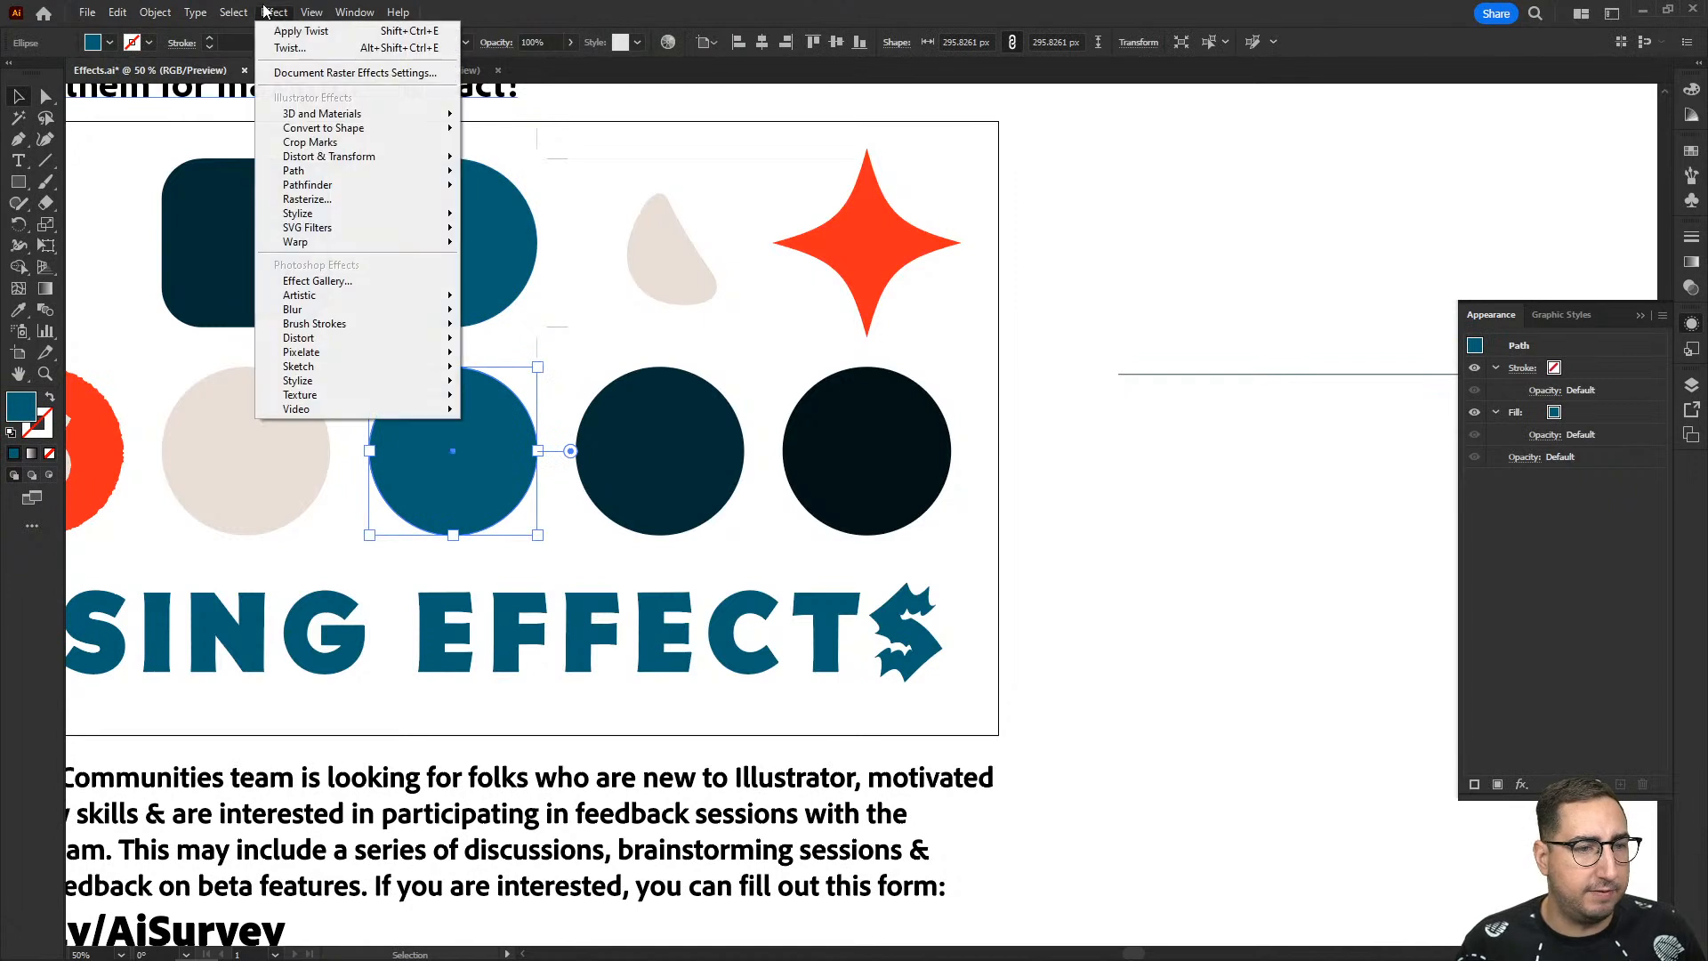
mouse_move(359, 173)
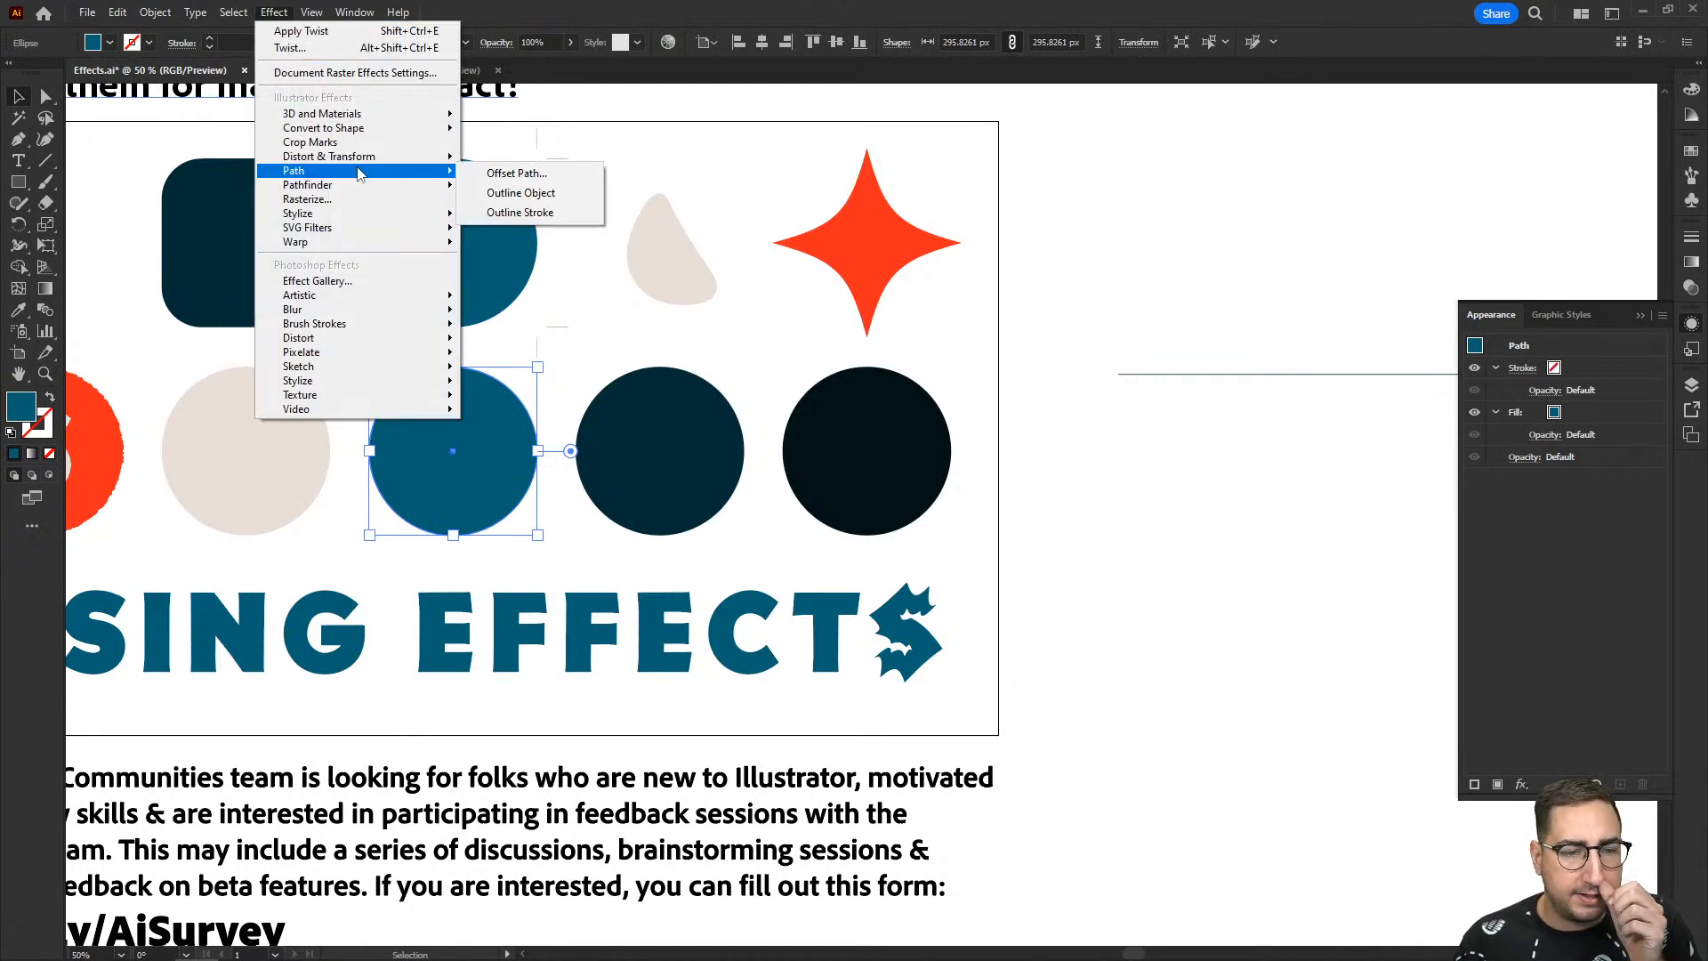
click(498, 175)
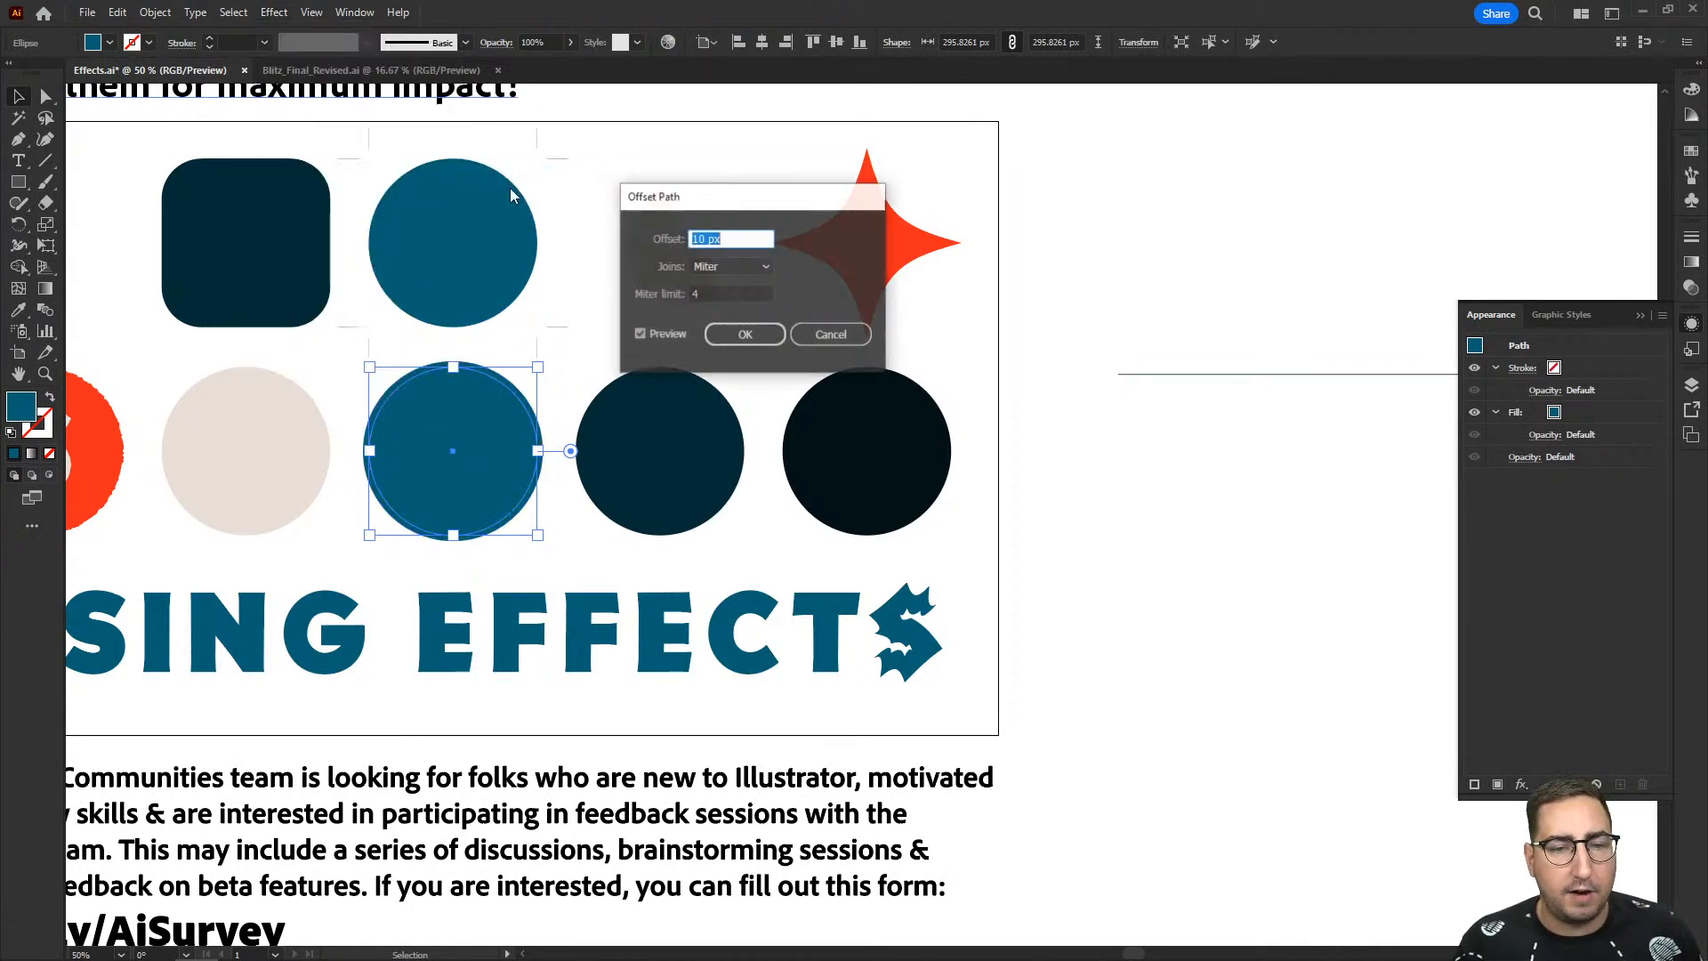
key(shift+Up)
key(shift+Up)
key(shift+Up)
key(shift+Up)
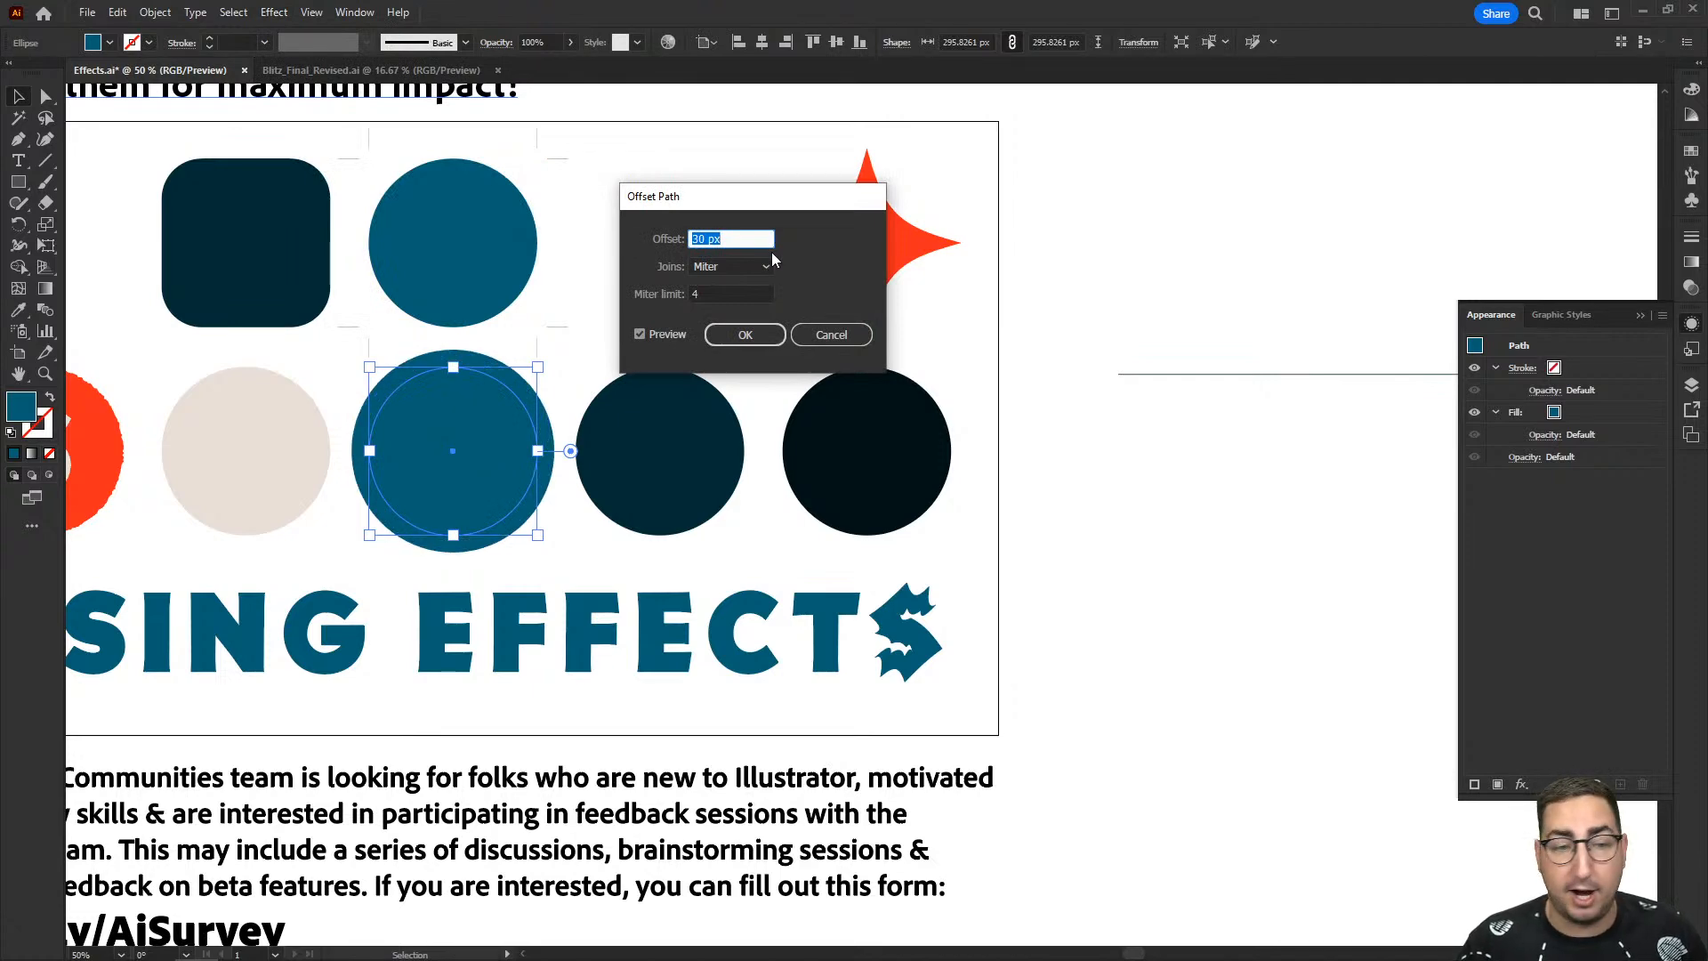
click(814, 329)
- Apply a 30 px Offset Path effect with miter joins to the teal circle in the lower row
drag(549, 449, 866, 434)
key(z)
click(783, 452)
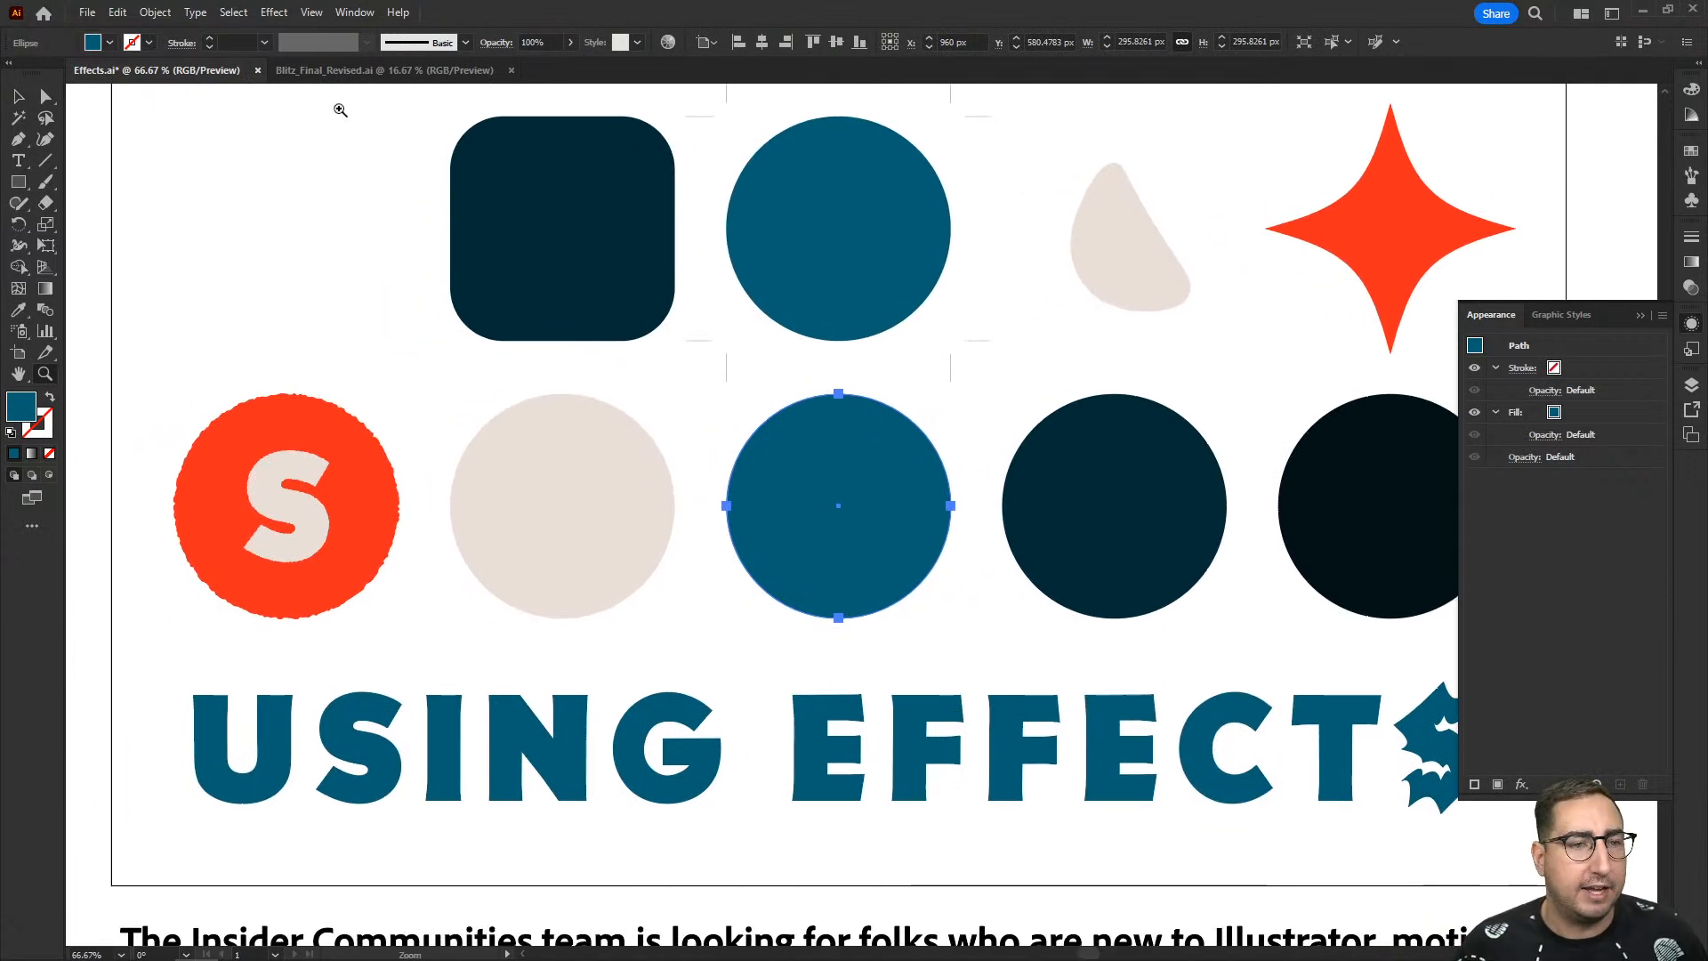
click(275, 12)
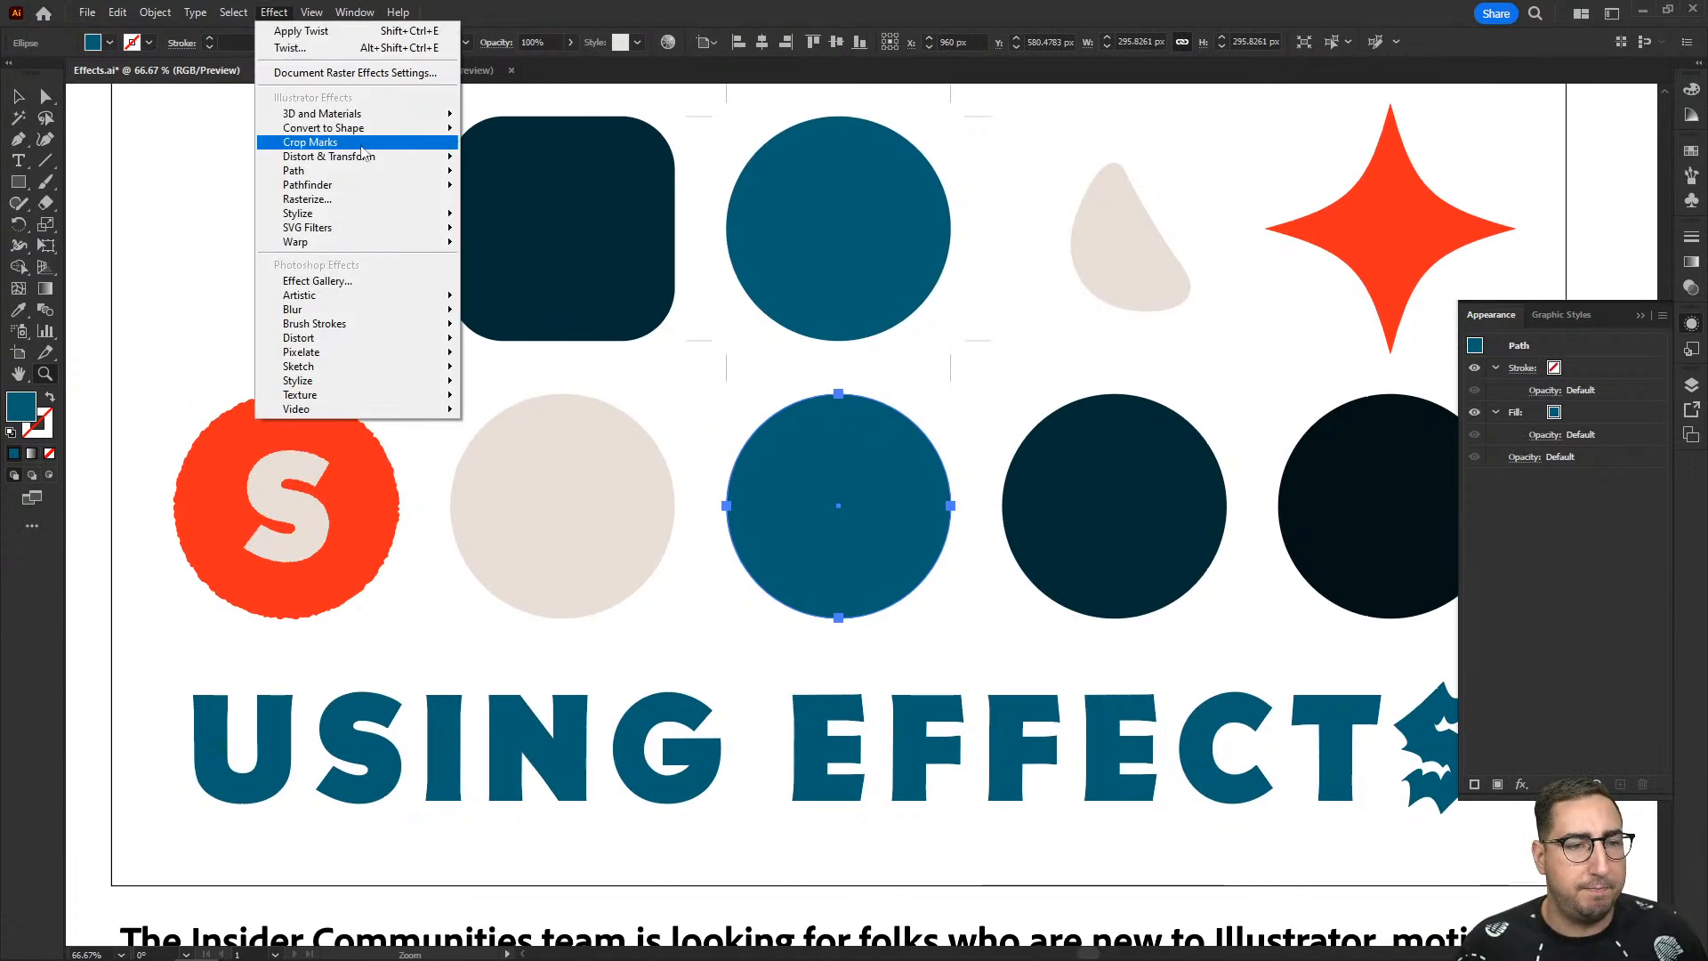
mouse_move(370, 171)
click(484, 173)
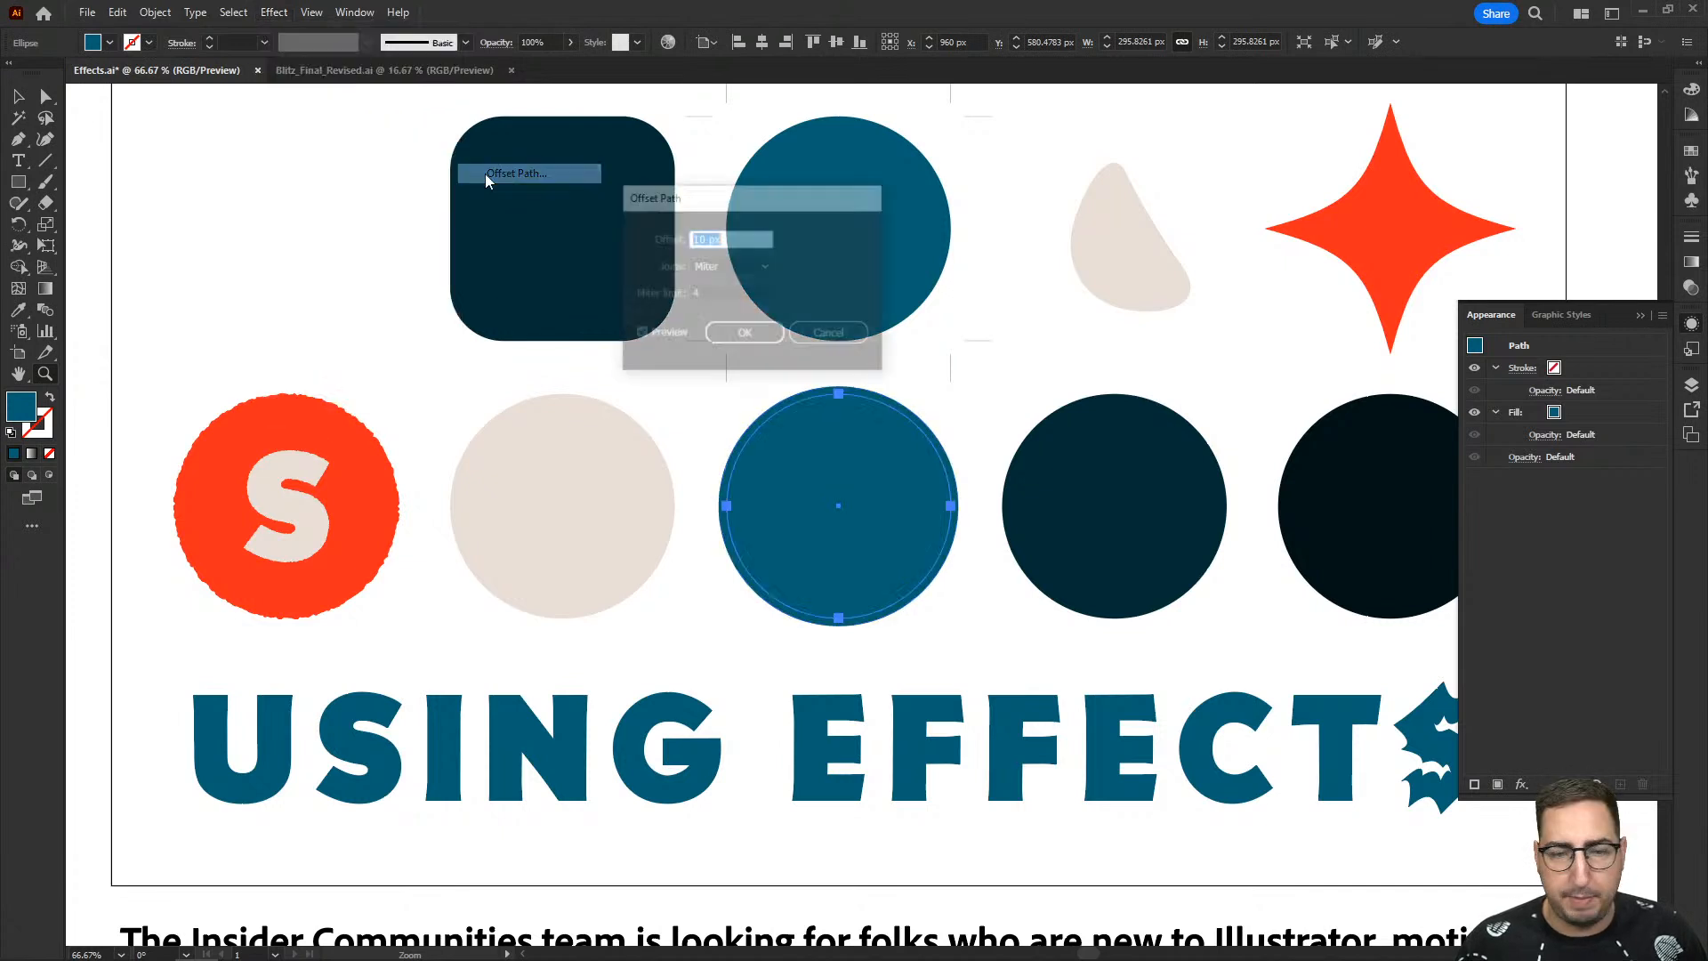
text(30)
key(Tab)
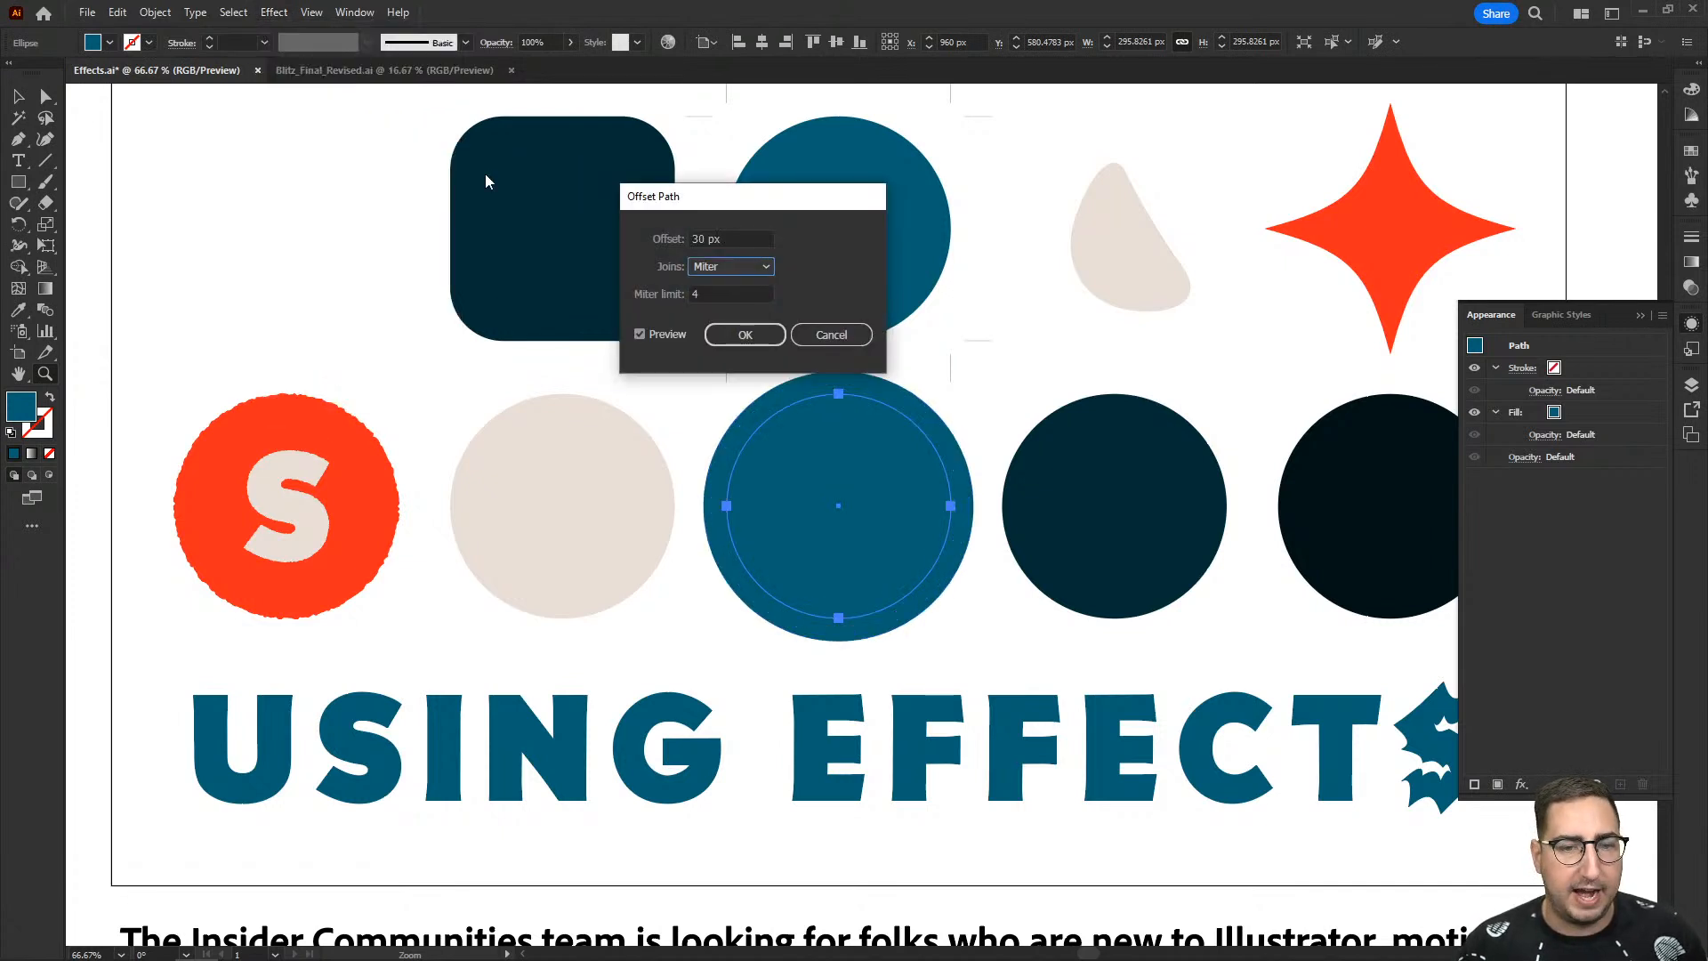
click(747, 335)
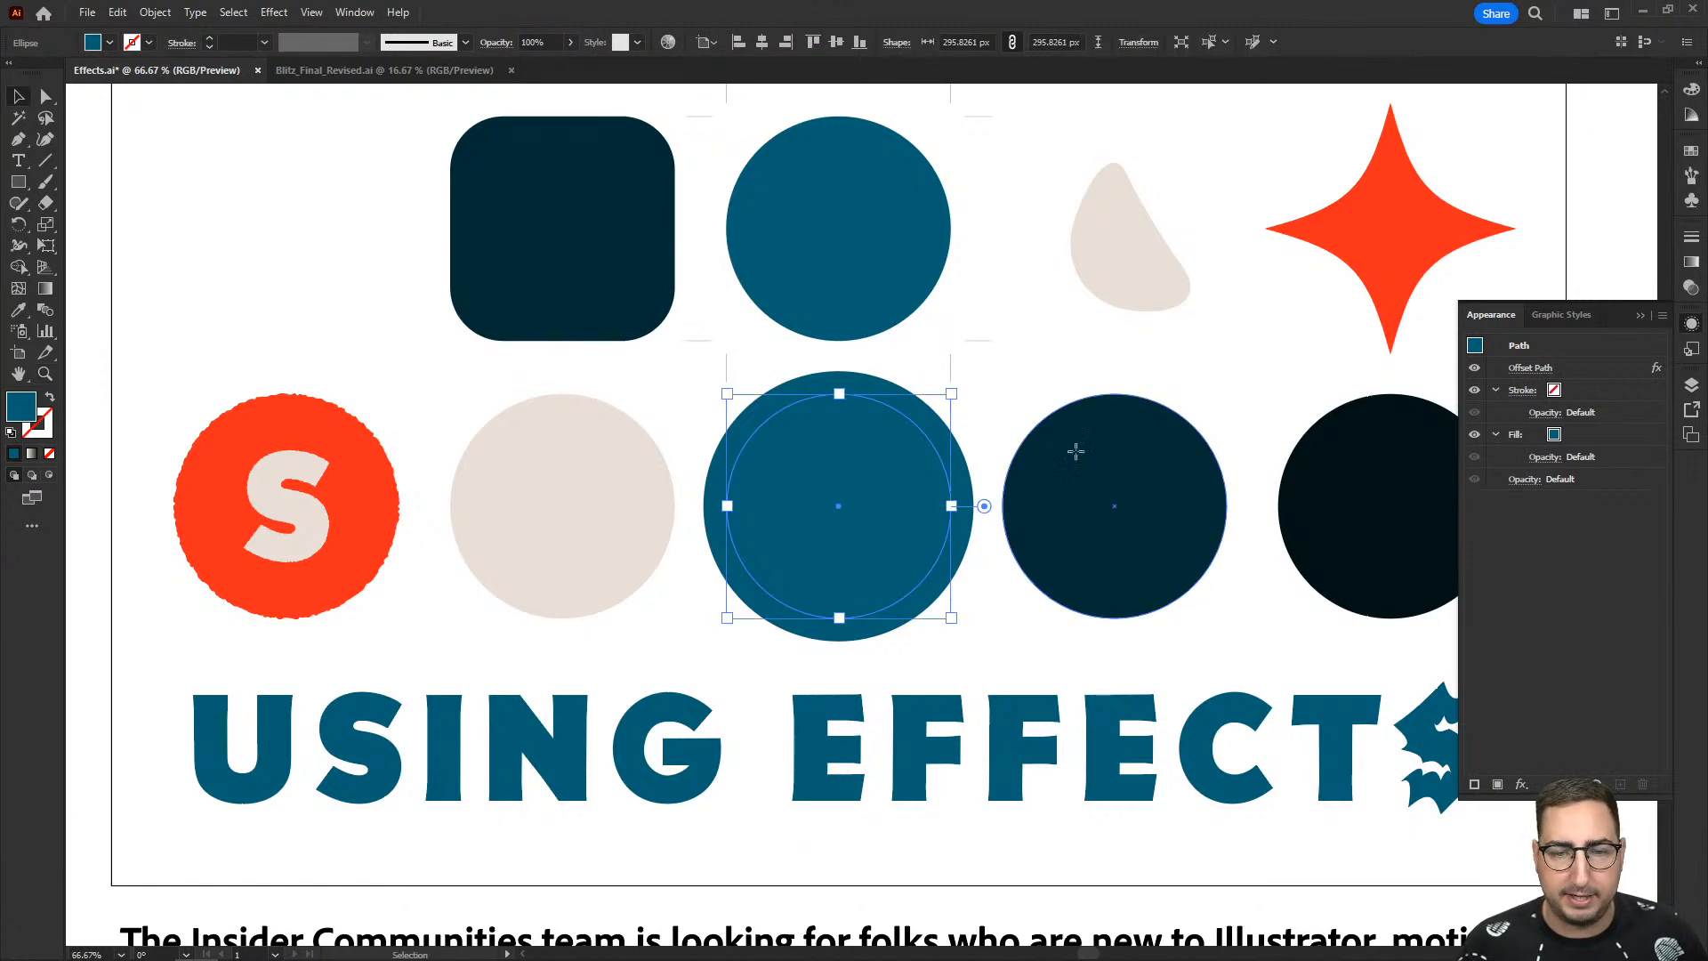
- Move the dark navy circle in the lower row so that it overlaps the beige and teal circles
key(v)
click(1076, 450)
drag(1077, 450, 729, 444)
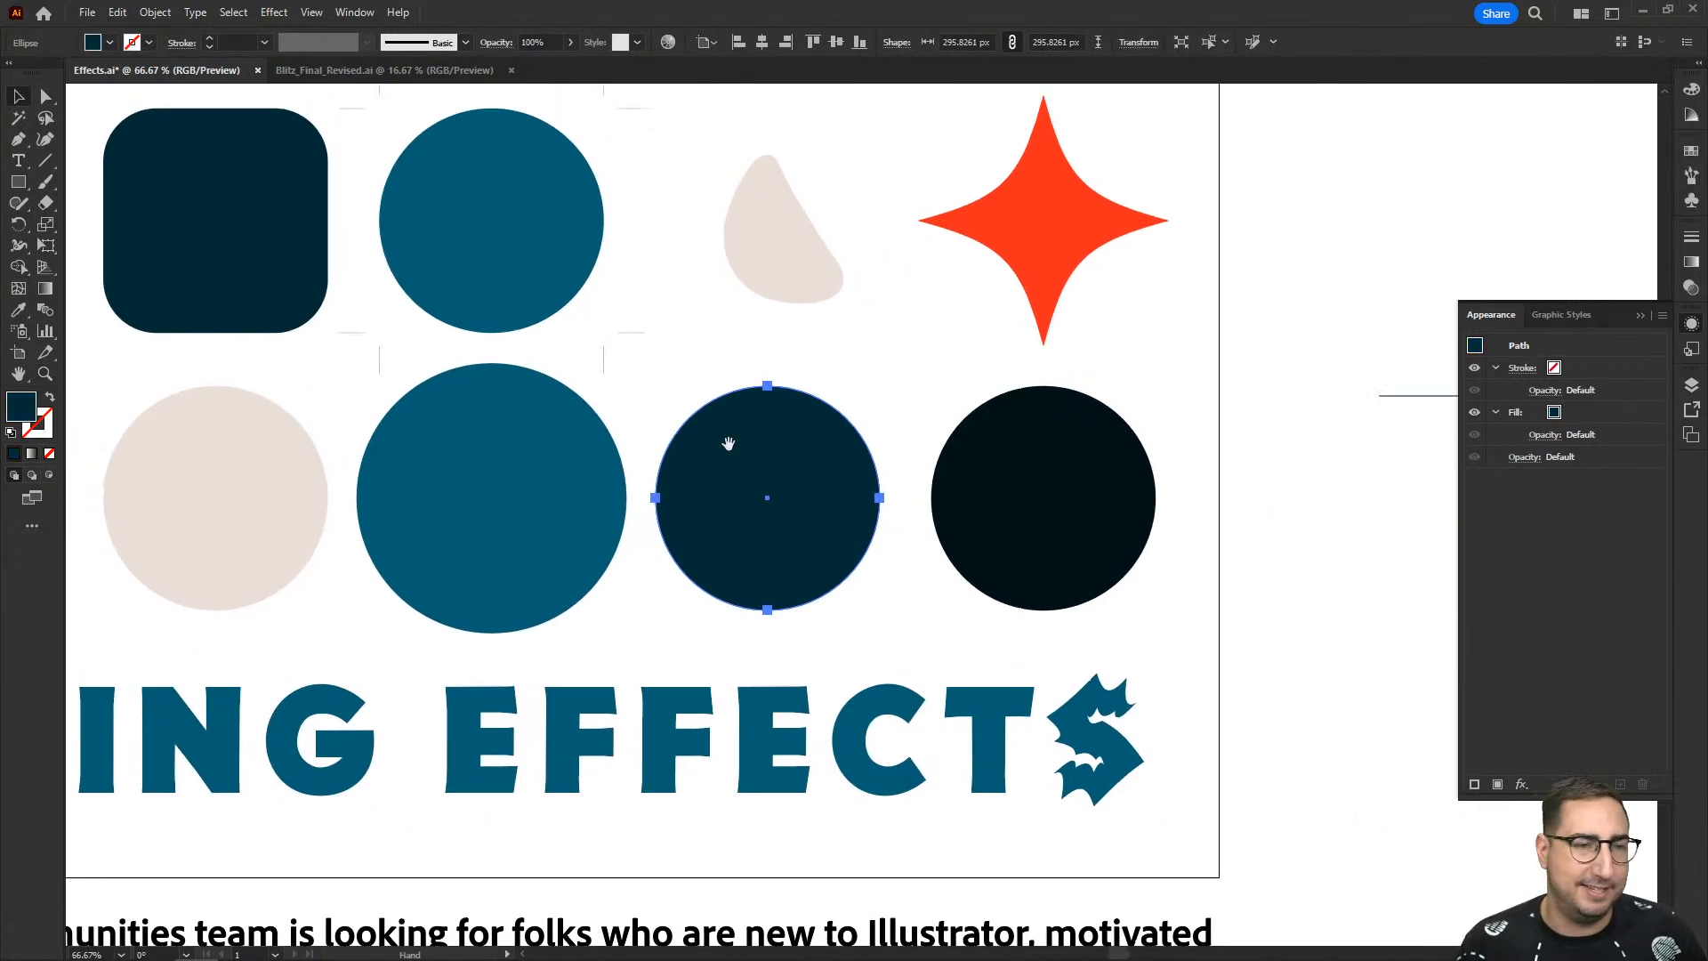
click(277, 16)
mouse_move(370, 176)
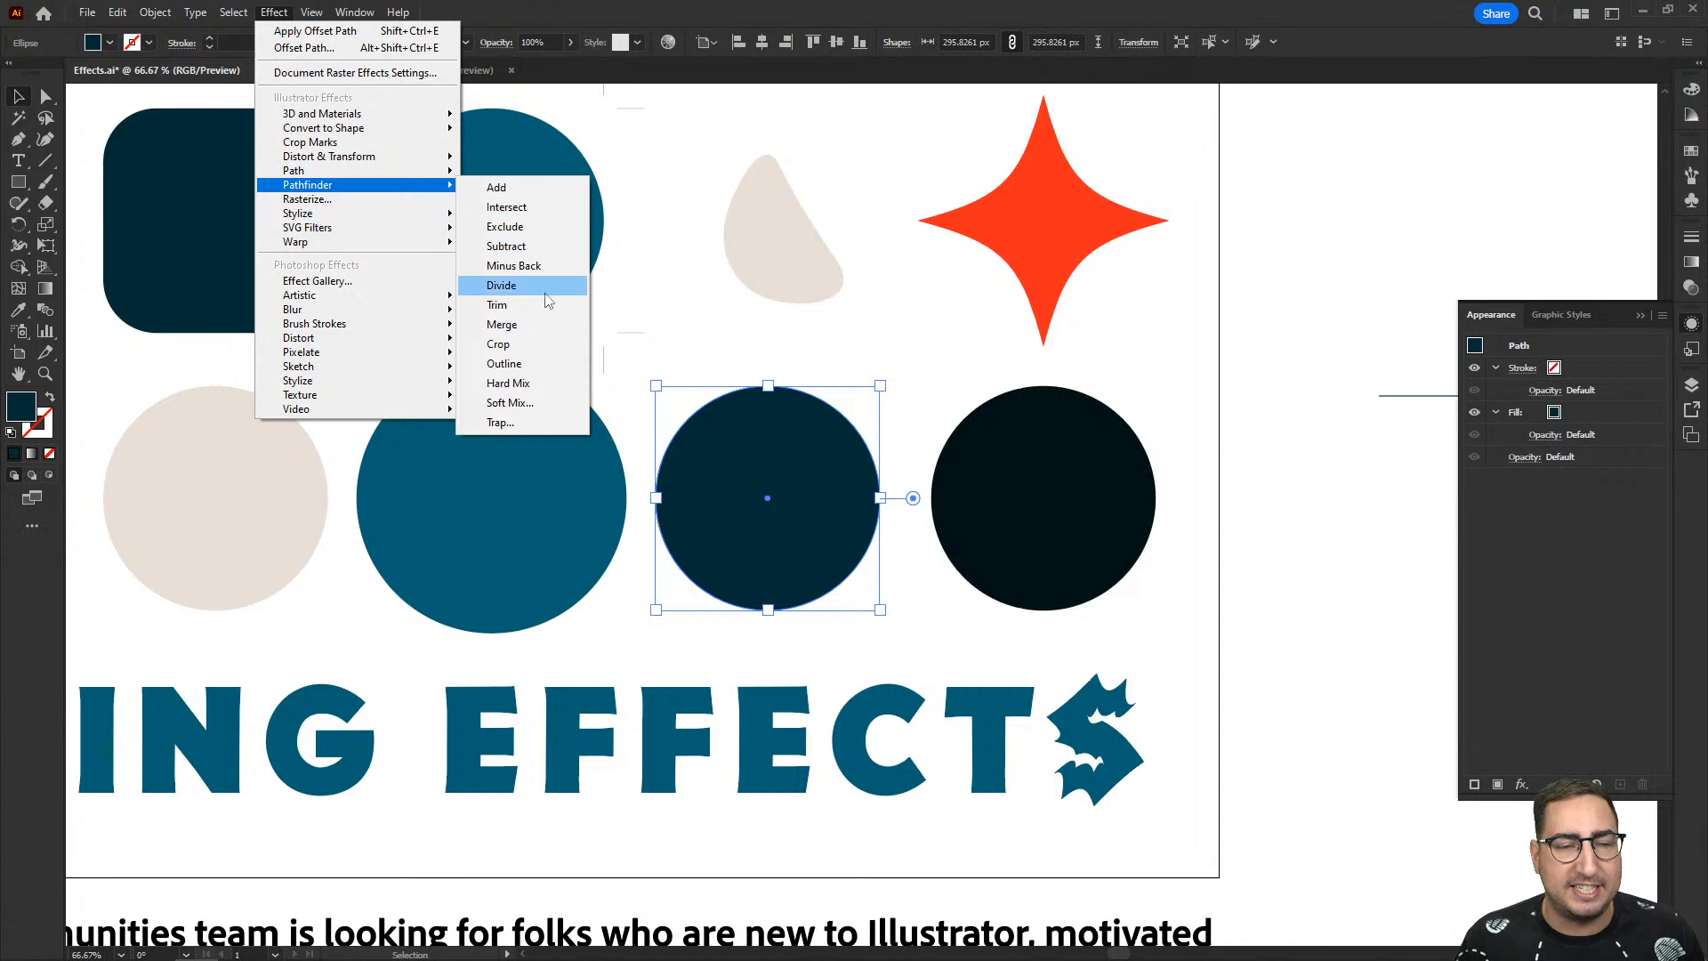
click(873, 397)
drag(844, 437, 551, 395)
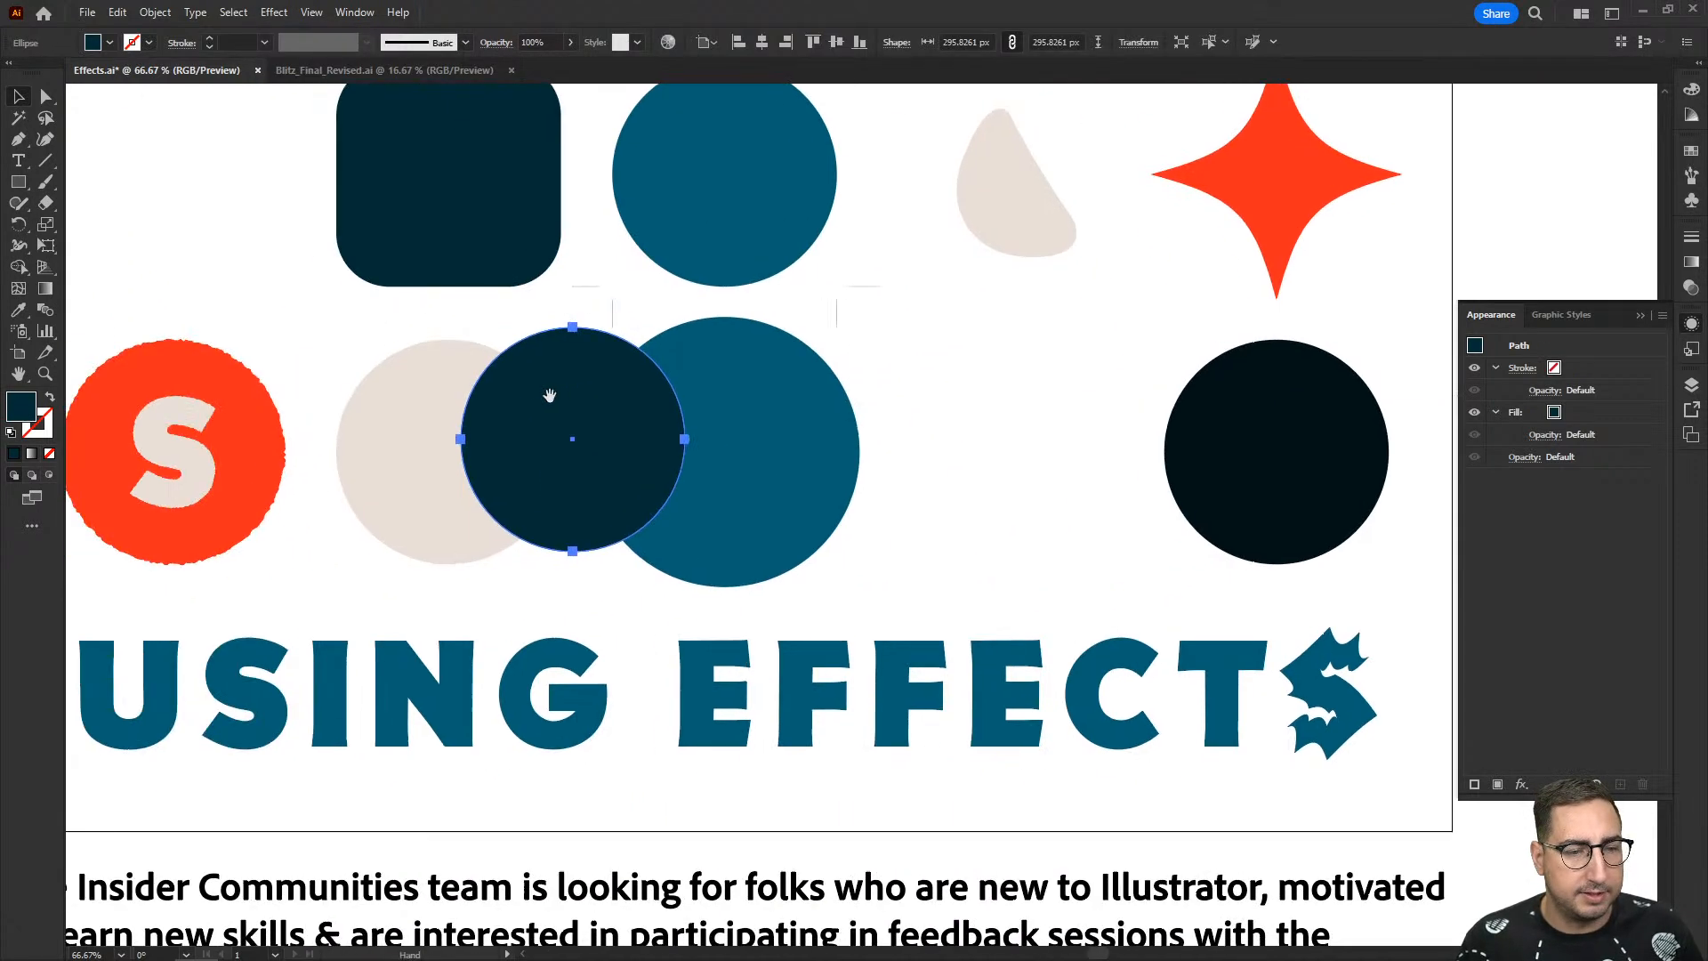
- Apply the Pathfinder Add effect to the overlapping beige and navy circles together
shift+click(393, 396)
click(355, 12)
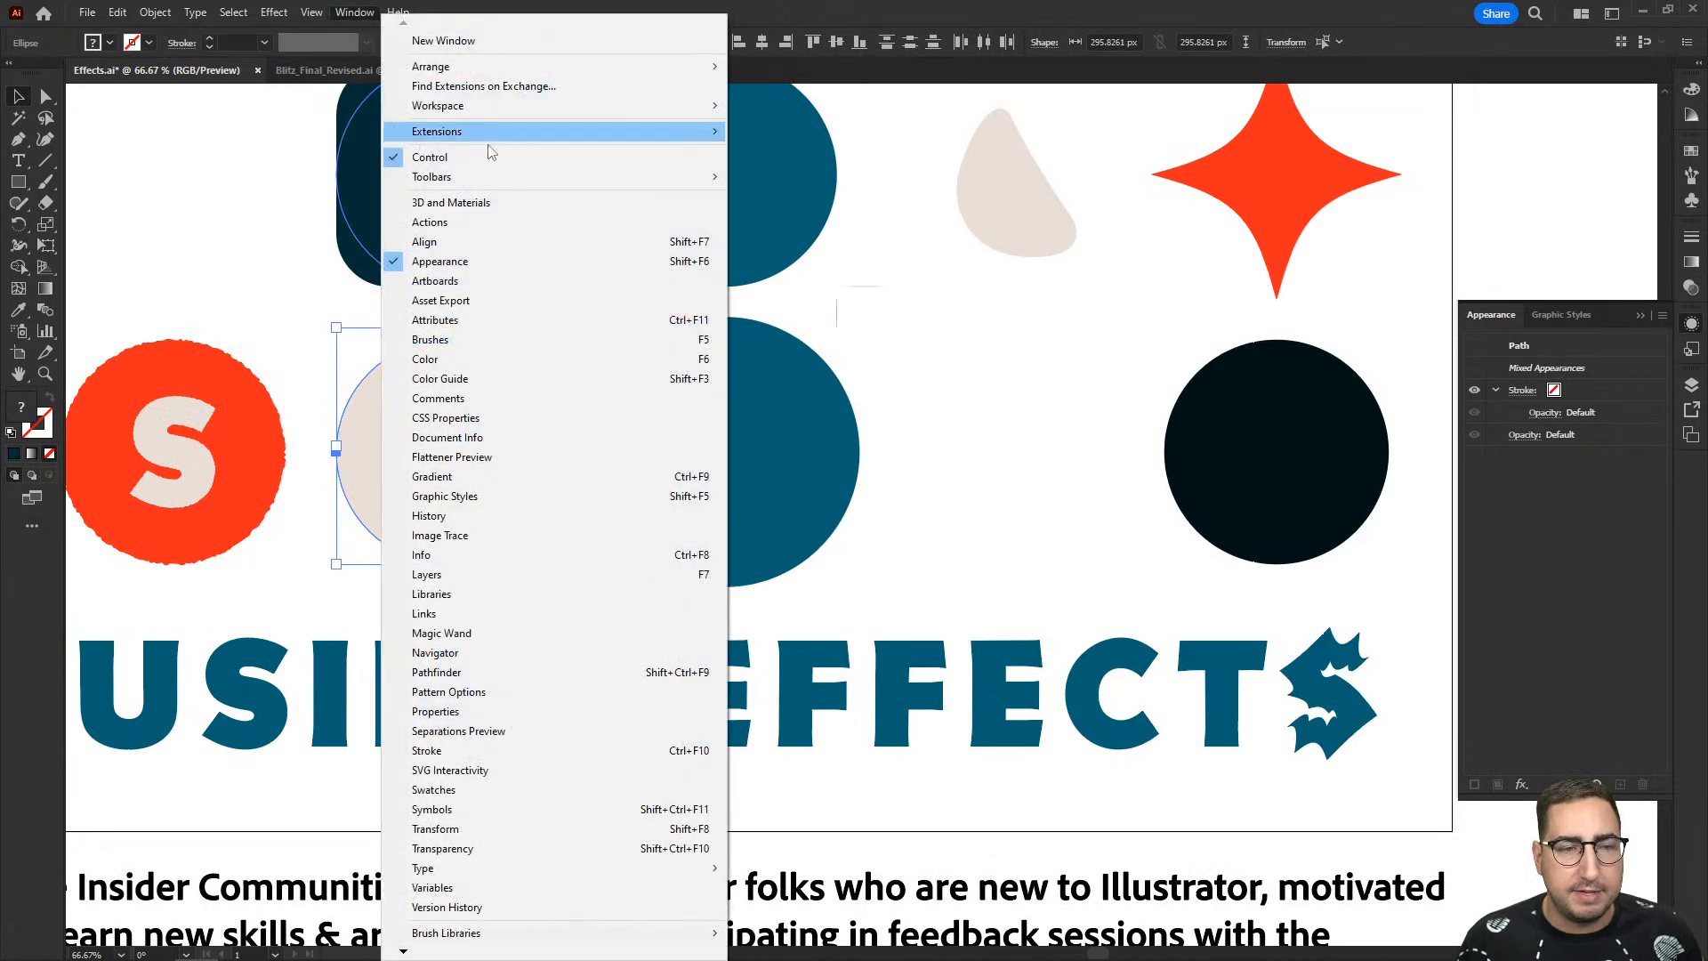
mouse_move(274, 13)
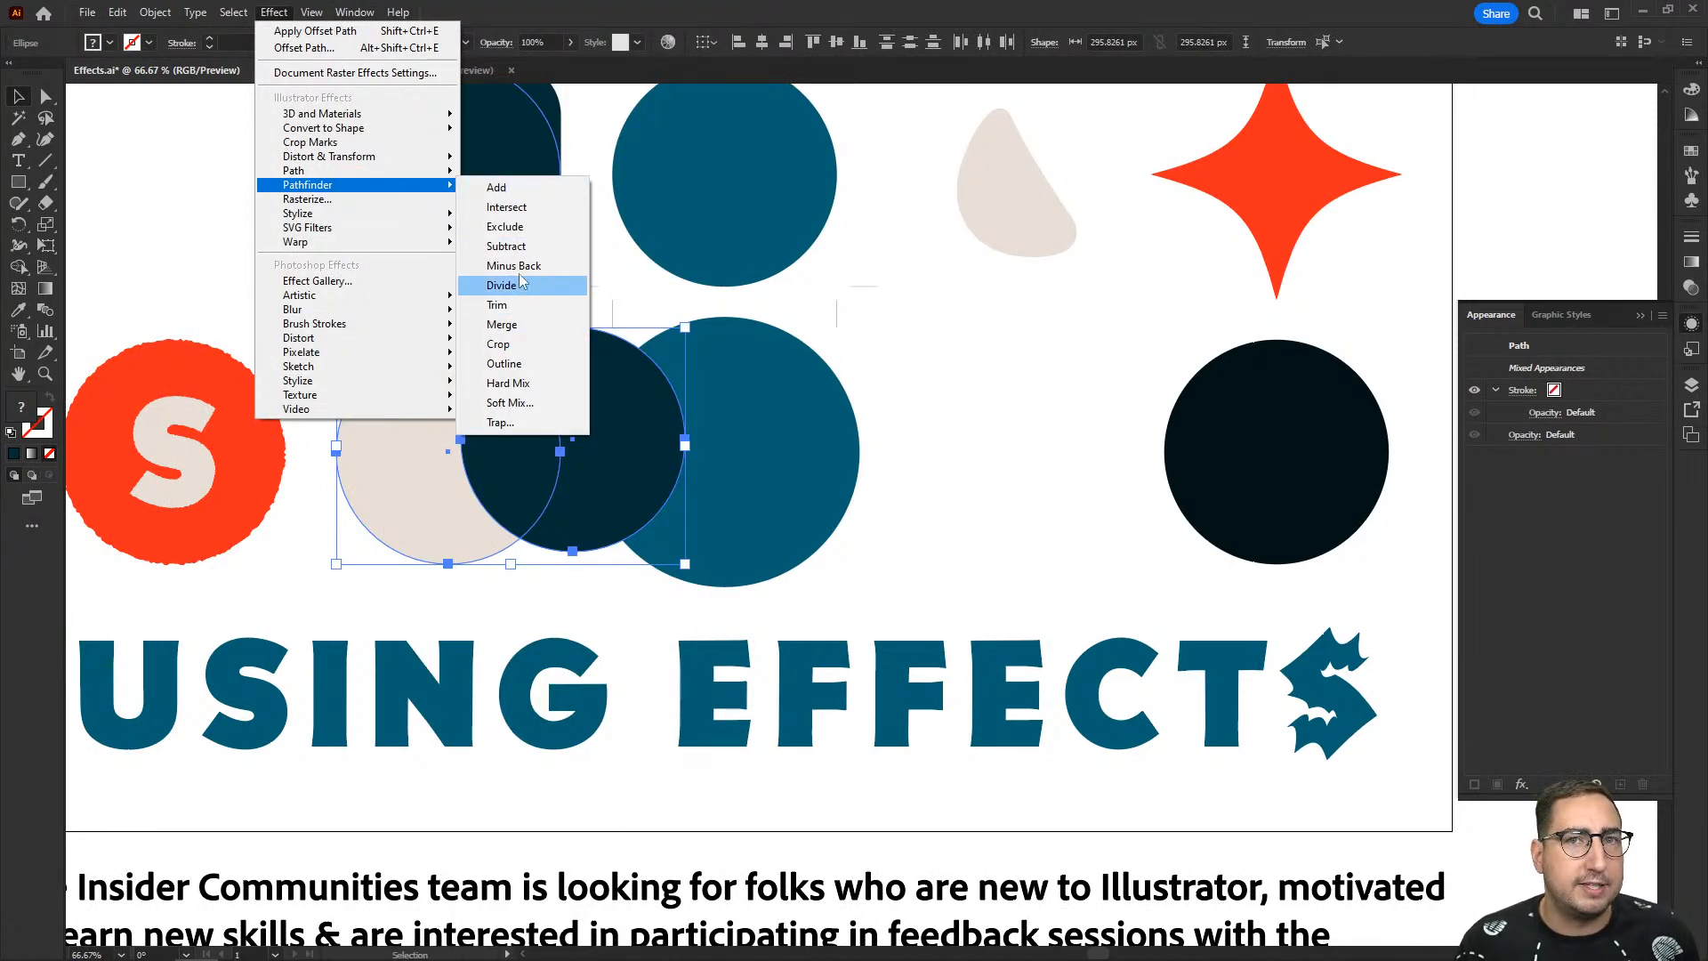
click(513, 194)
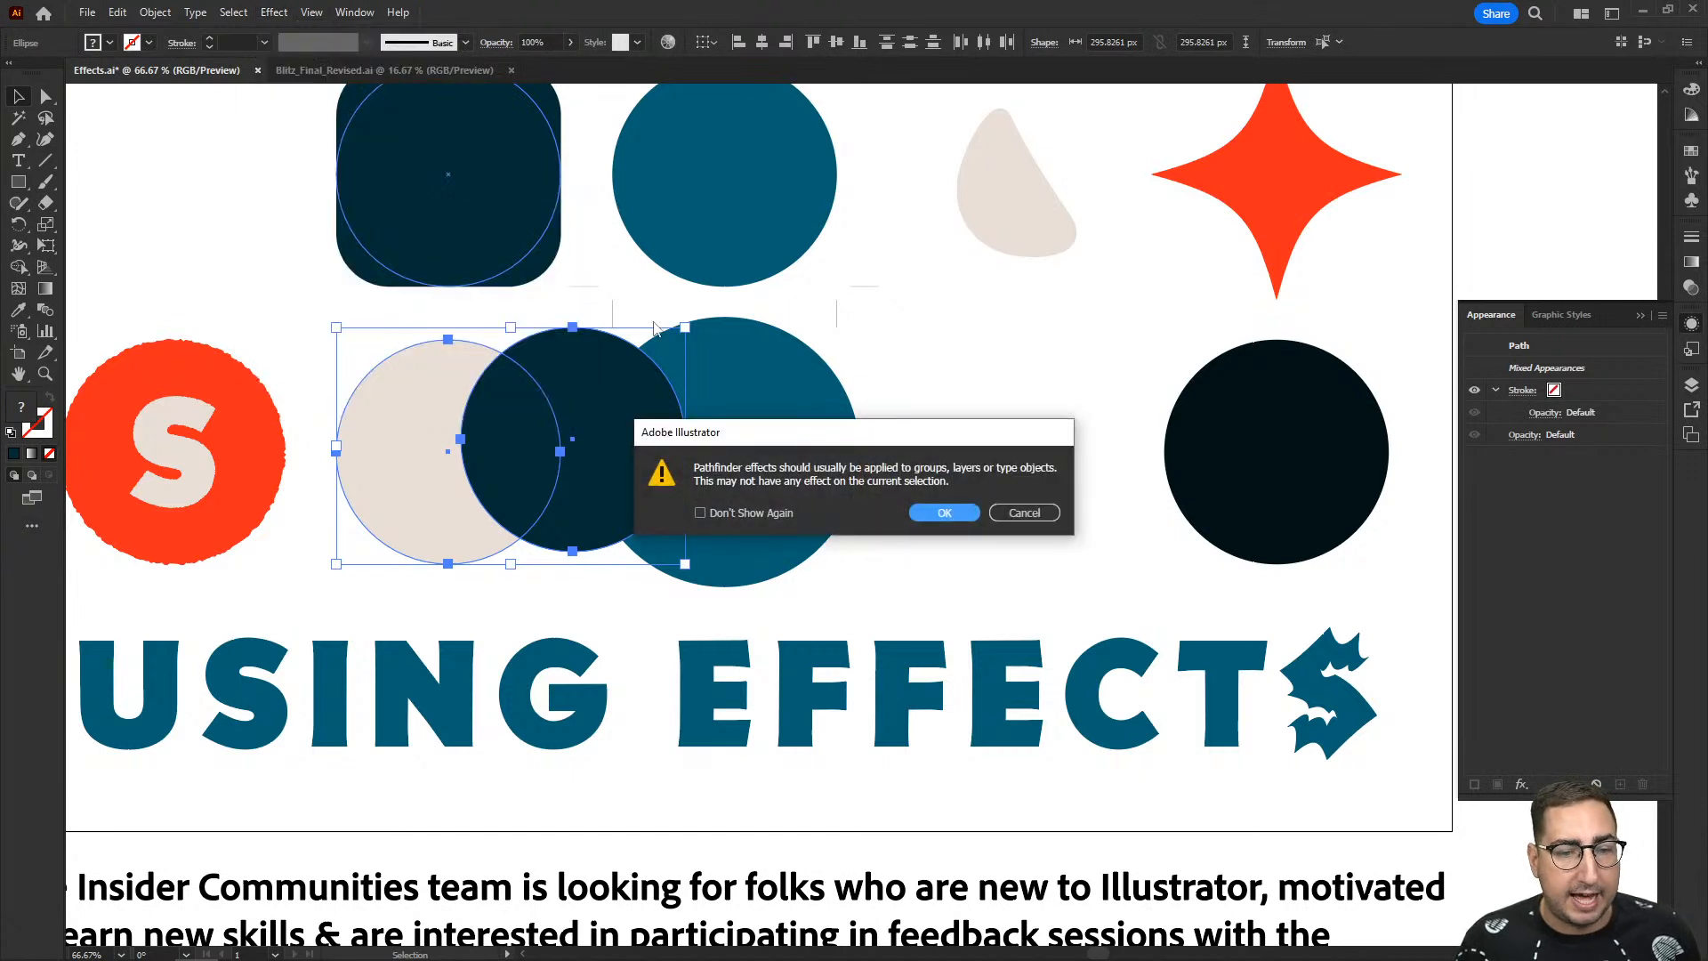
click(947, 512)
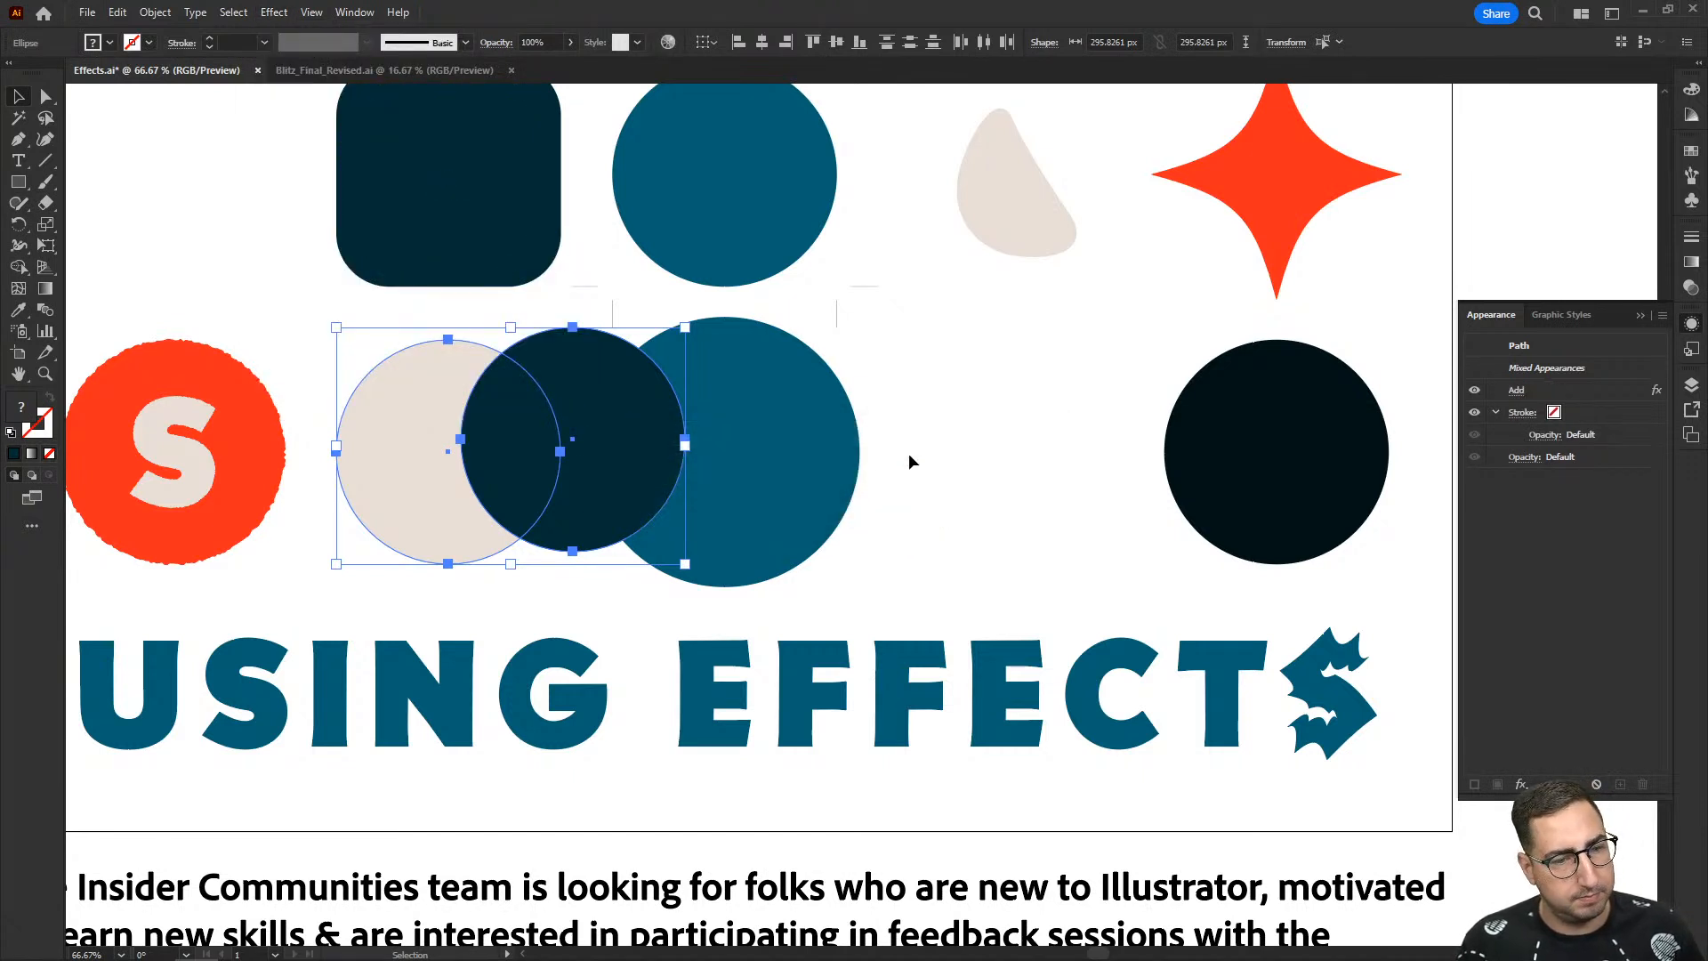
- Reselect the beige and navy circles and add the Pathfinder Merge effect to both
click(909, 452)
click(420, 430)
shift+click(579, 406)
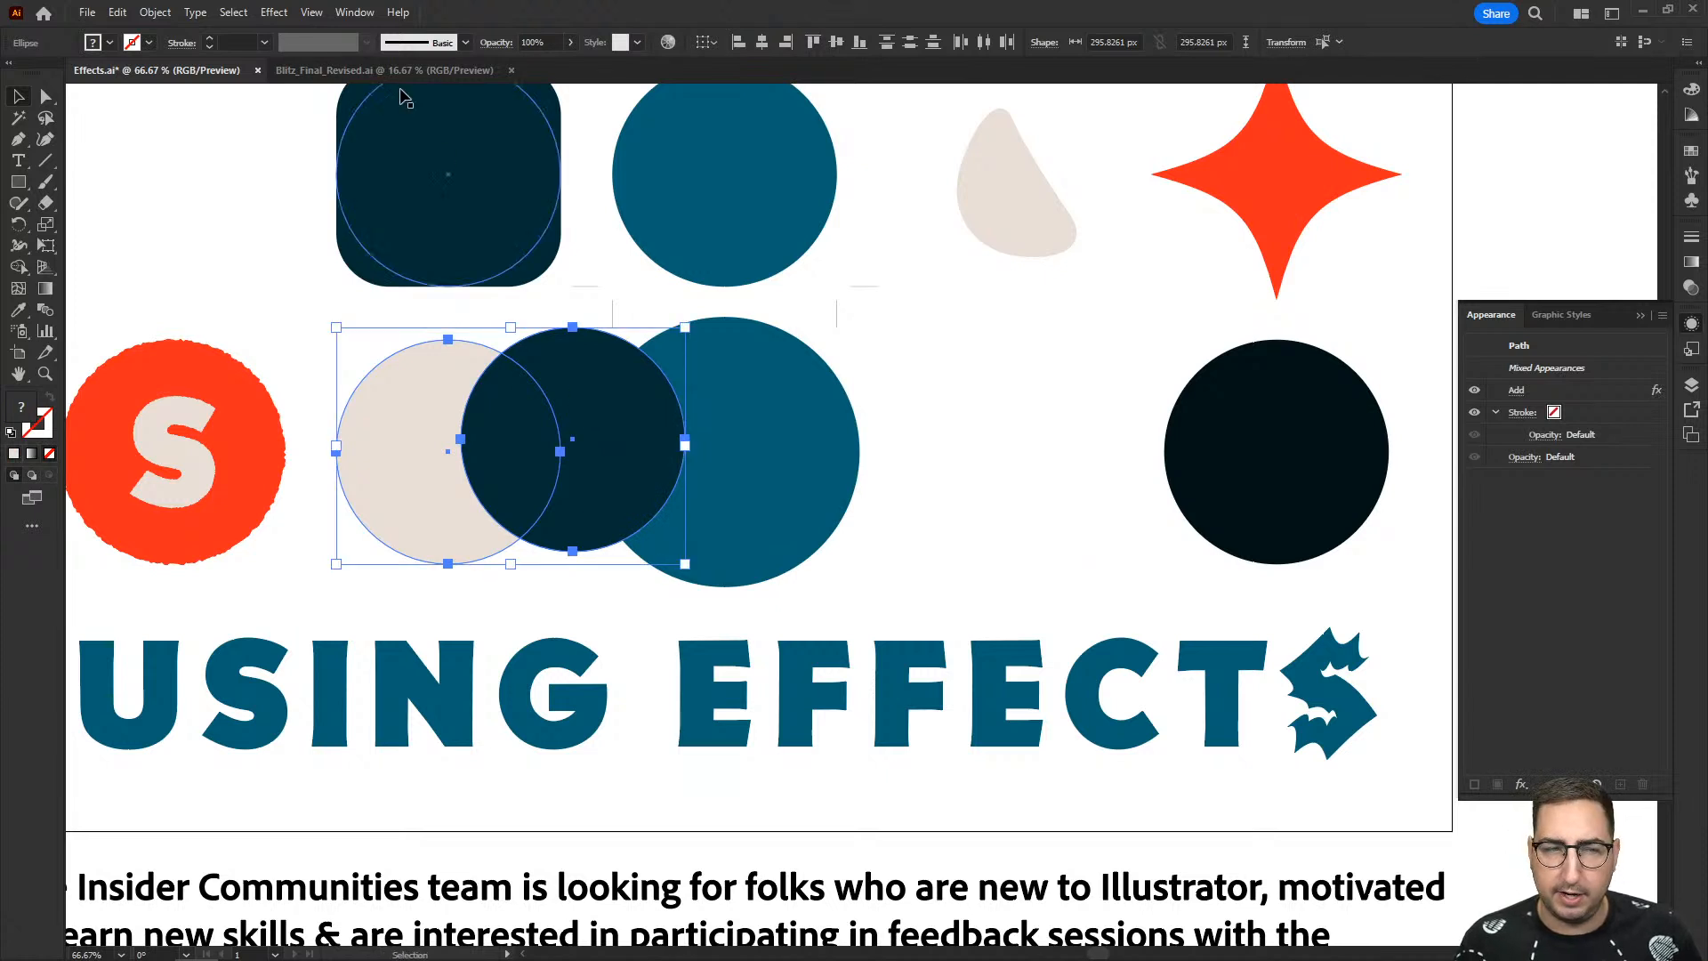
click(274, 12)
mouse_move(409, 186)
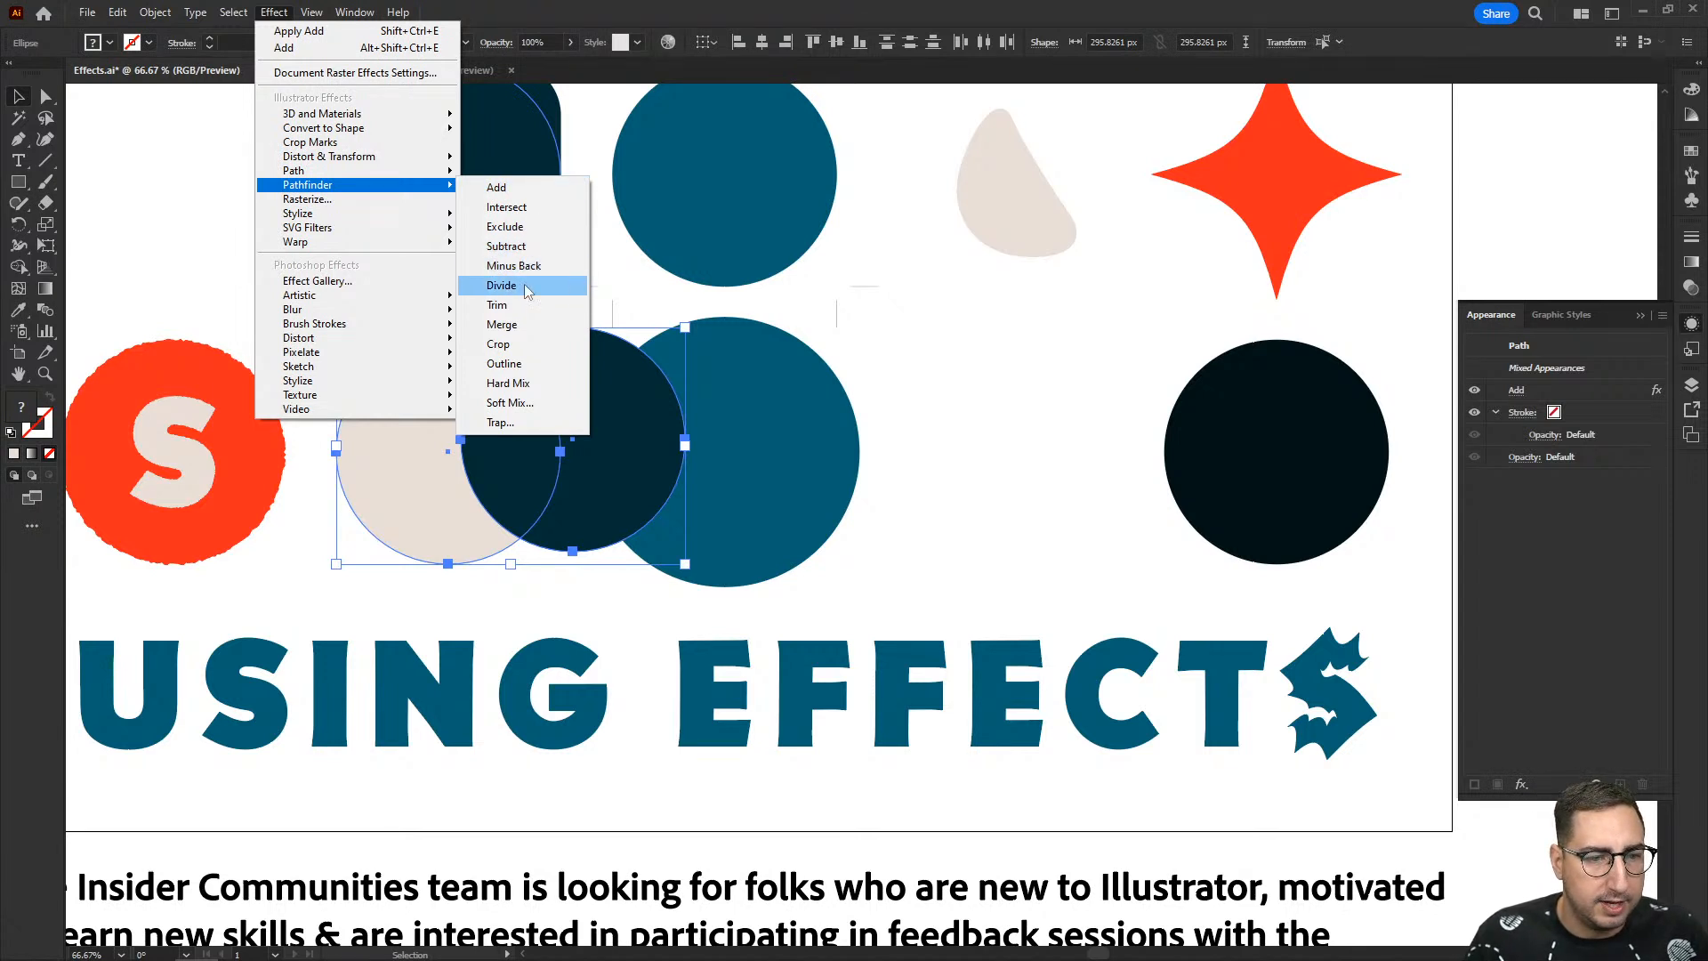
click(523, 329)
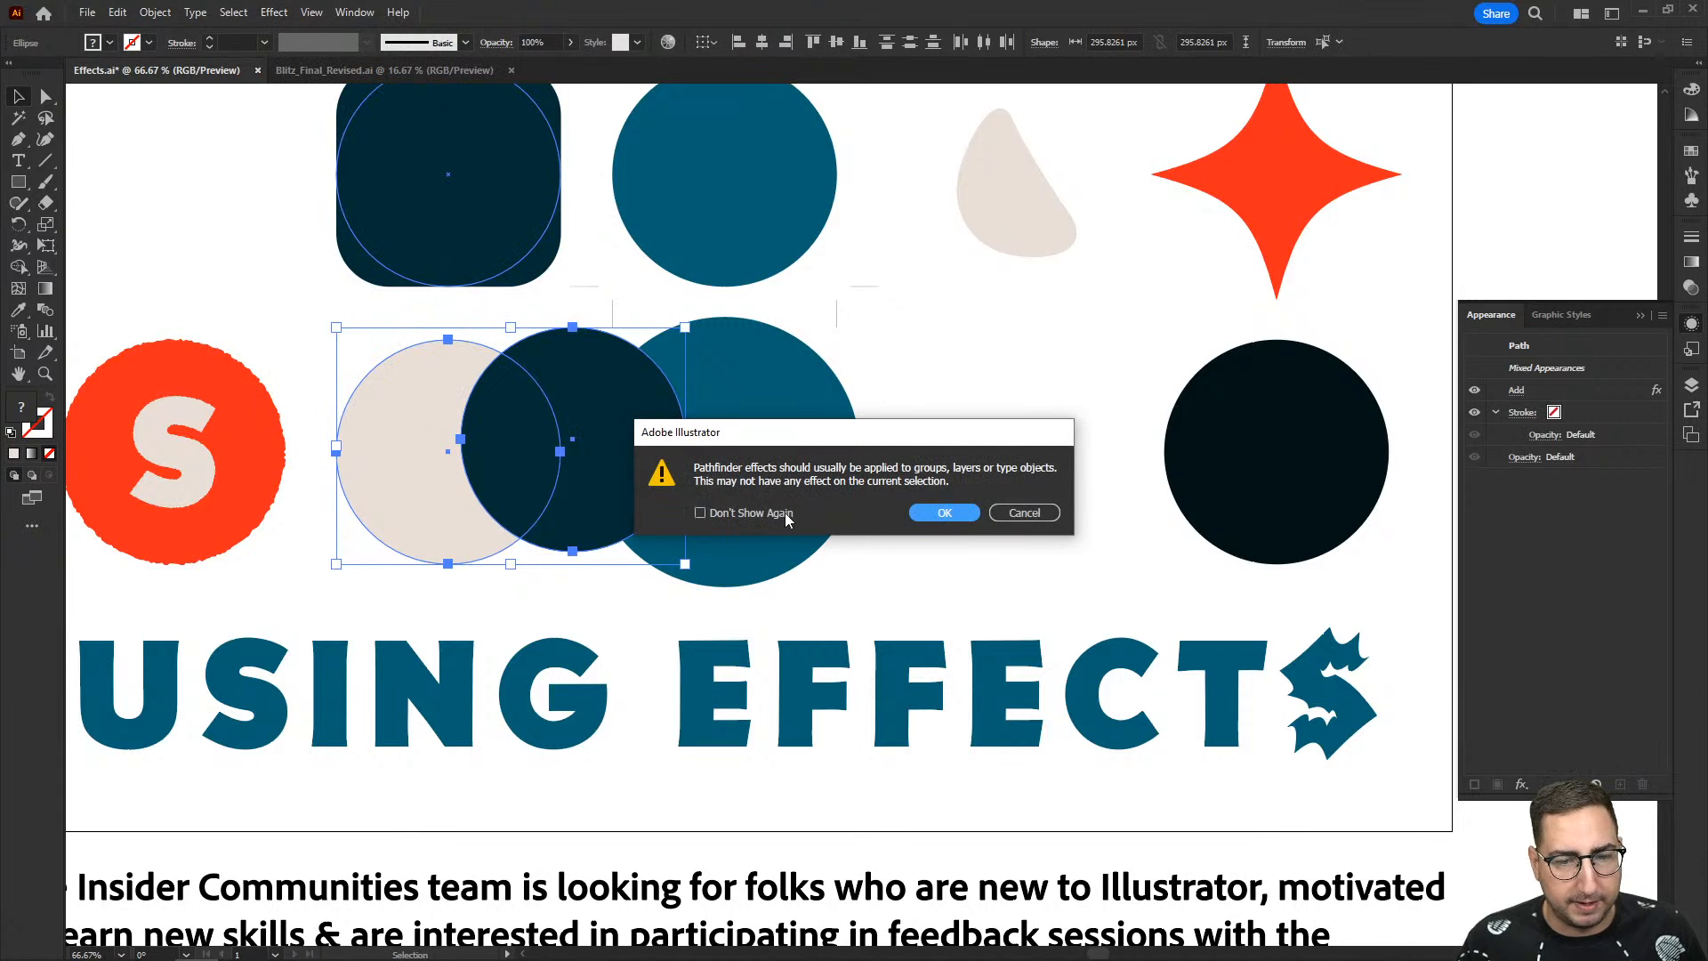
click(932, 516)
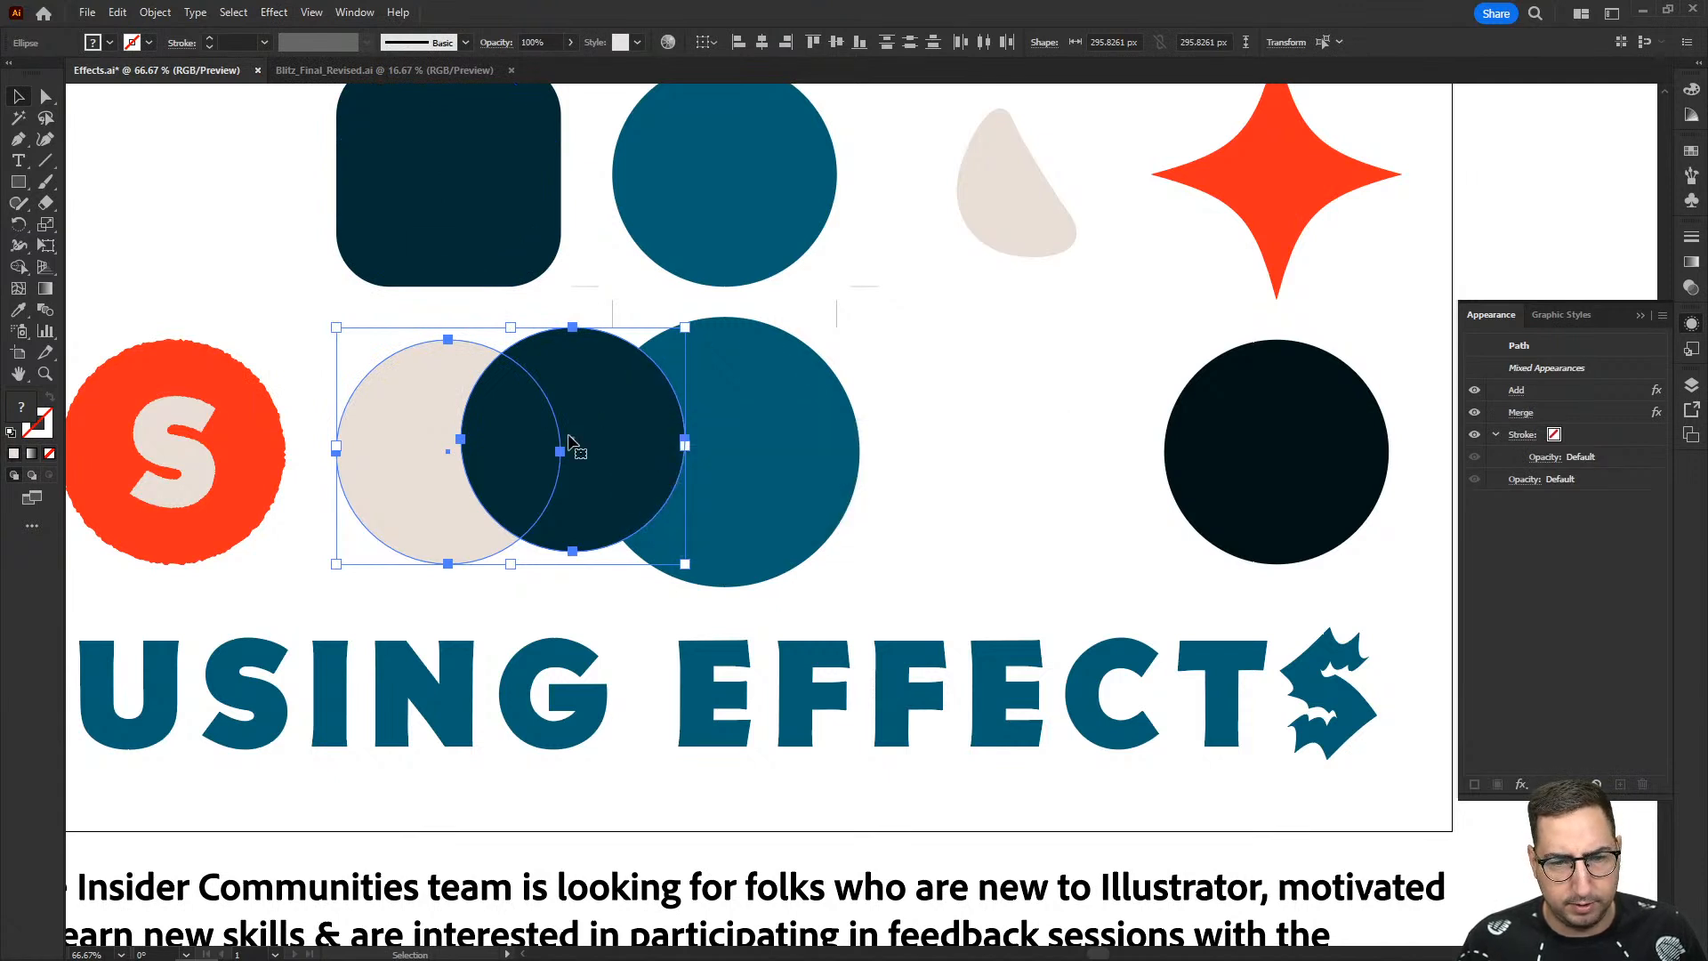
- Unite the beige and navy circles with the regular Pathfinder shape mode and undo the union
click(936, 386)
click(532, 393)
click(436, 415)
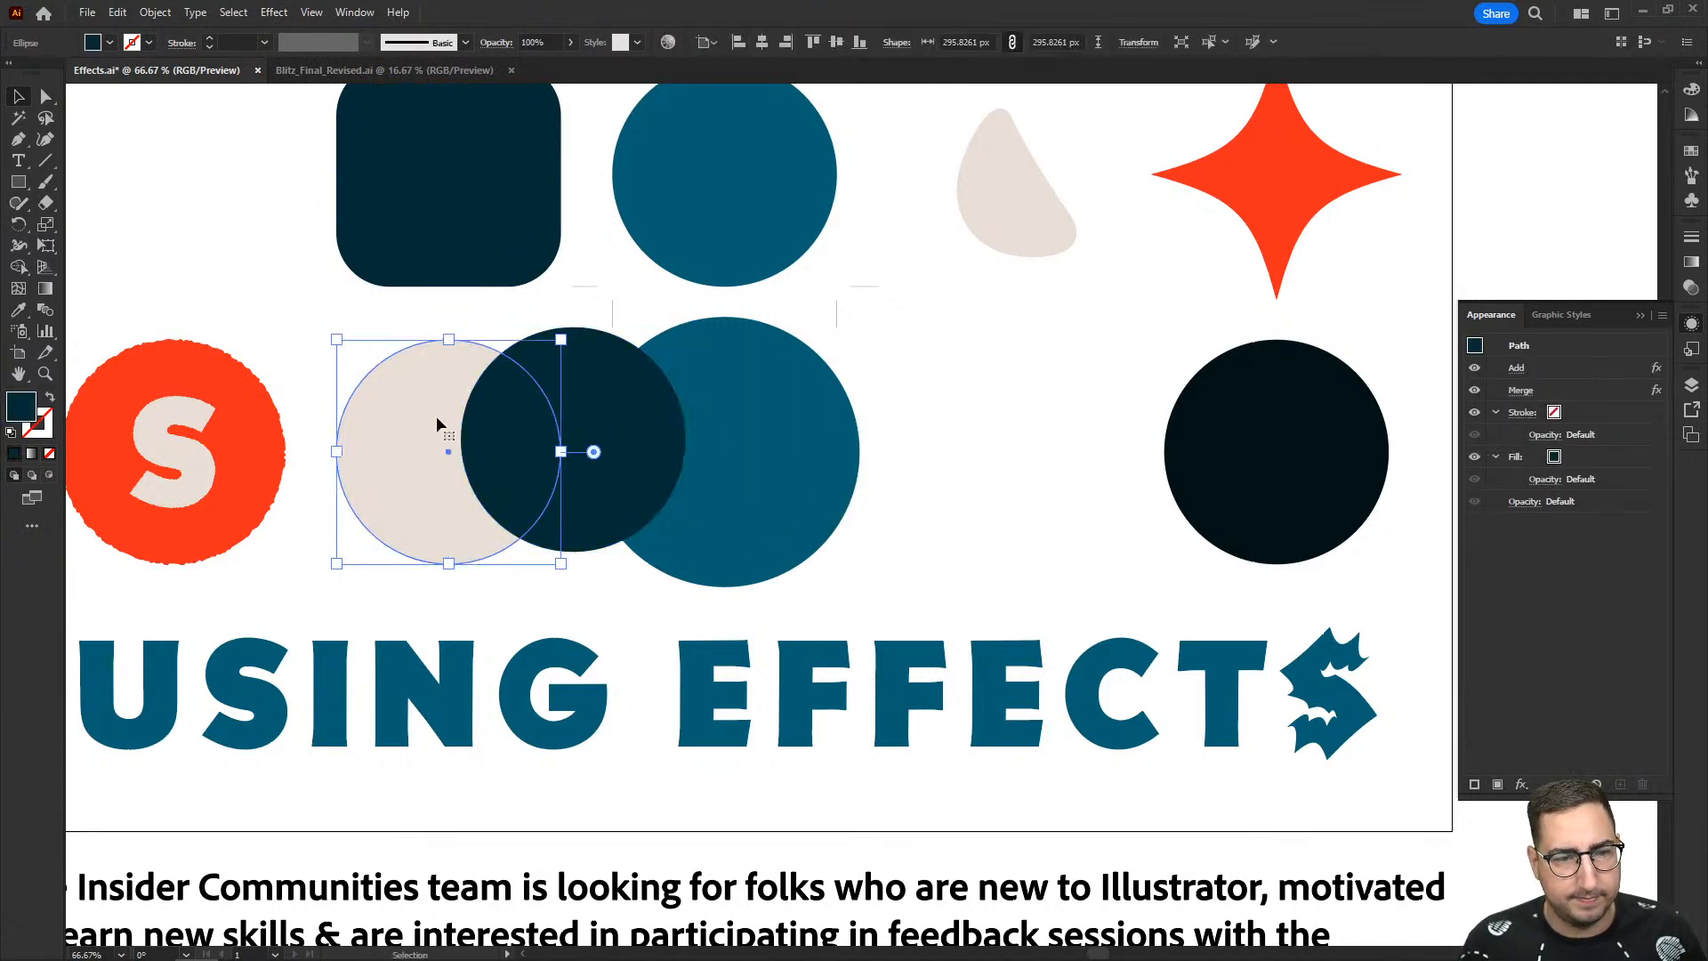
shift+click(558, 377)
click(275, 13)
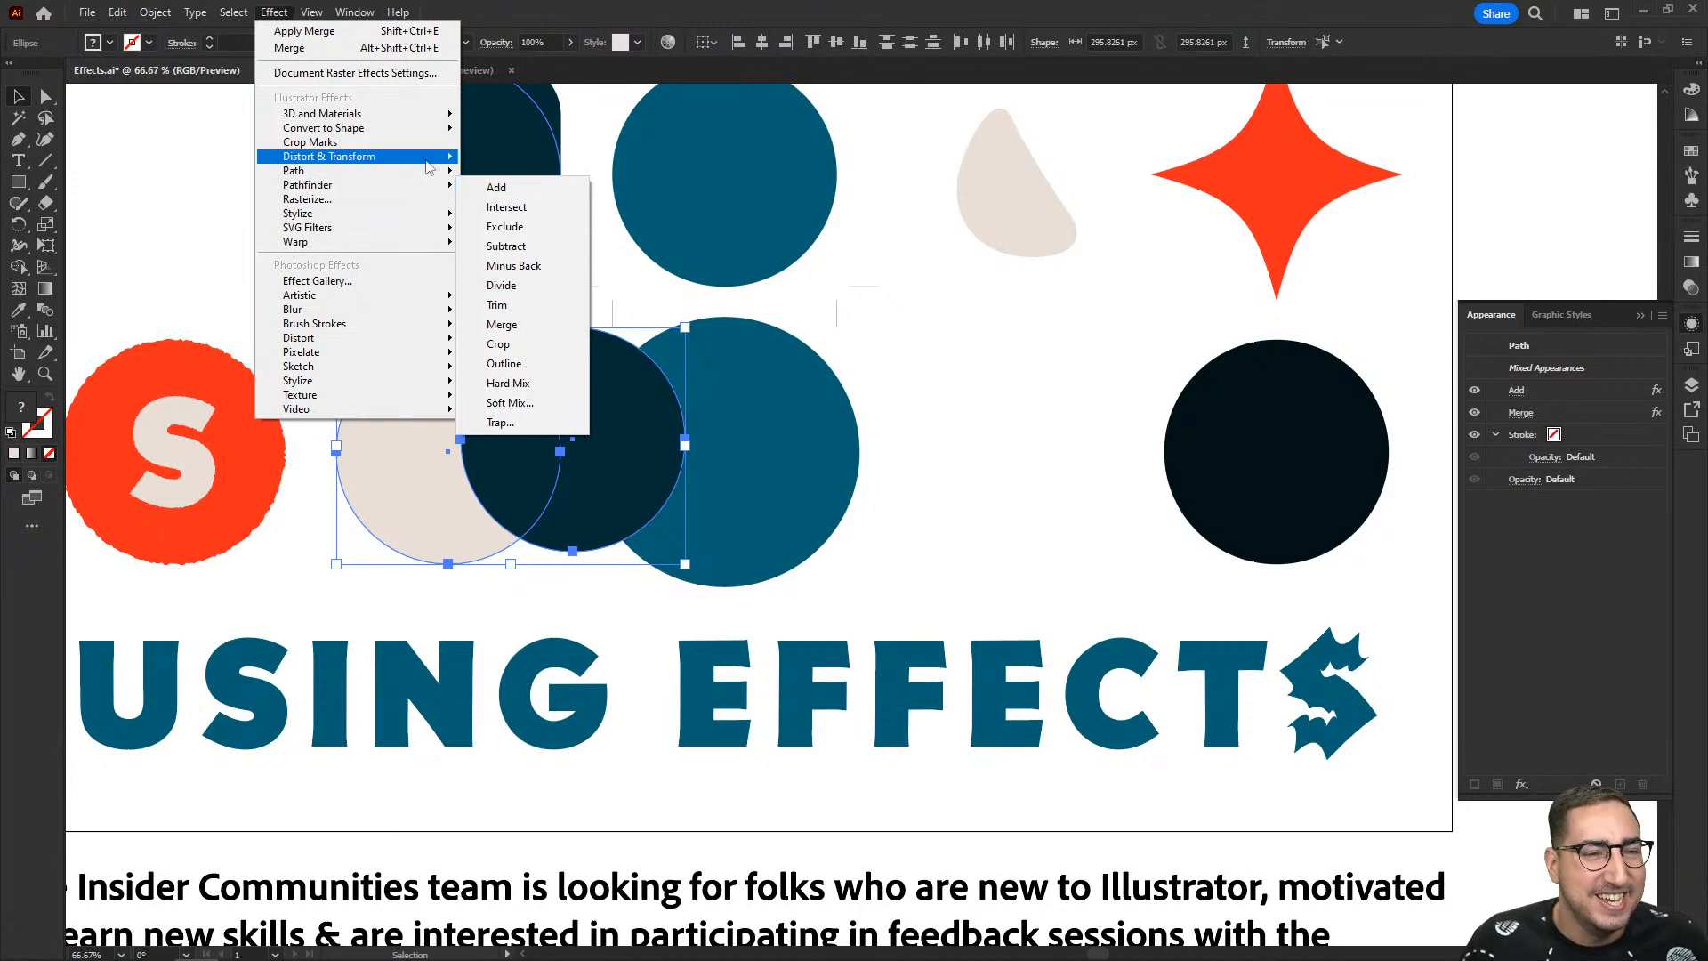
mouse_move(348, 12)
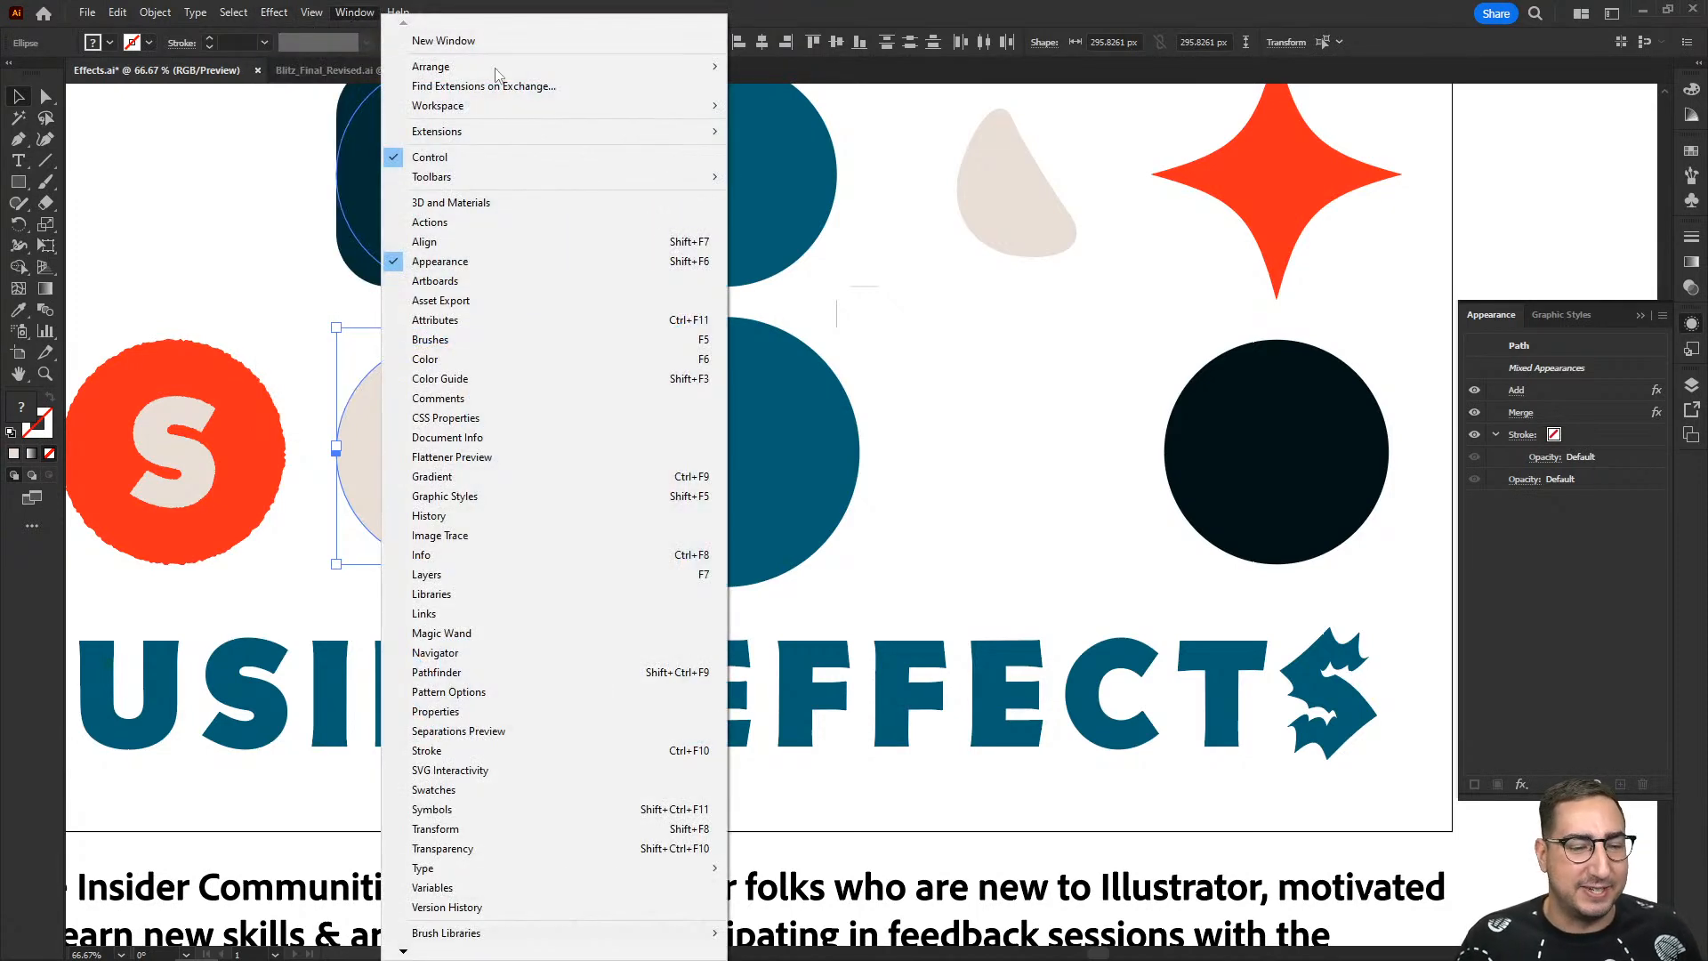
click(480, 672)
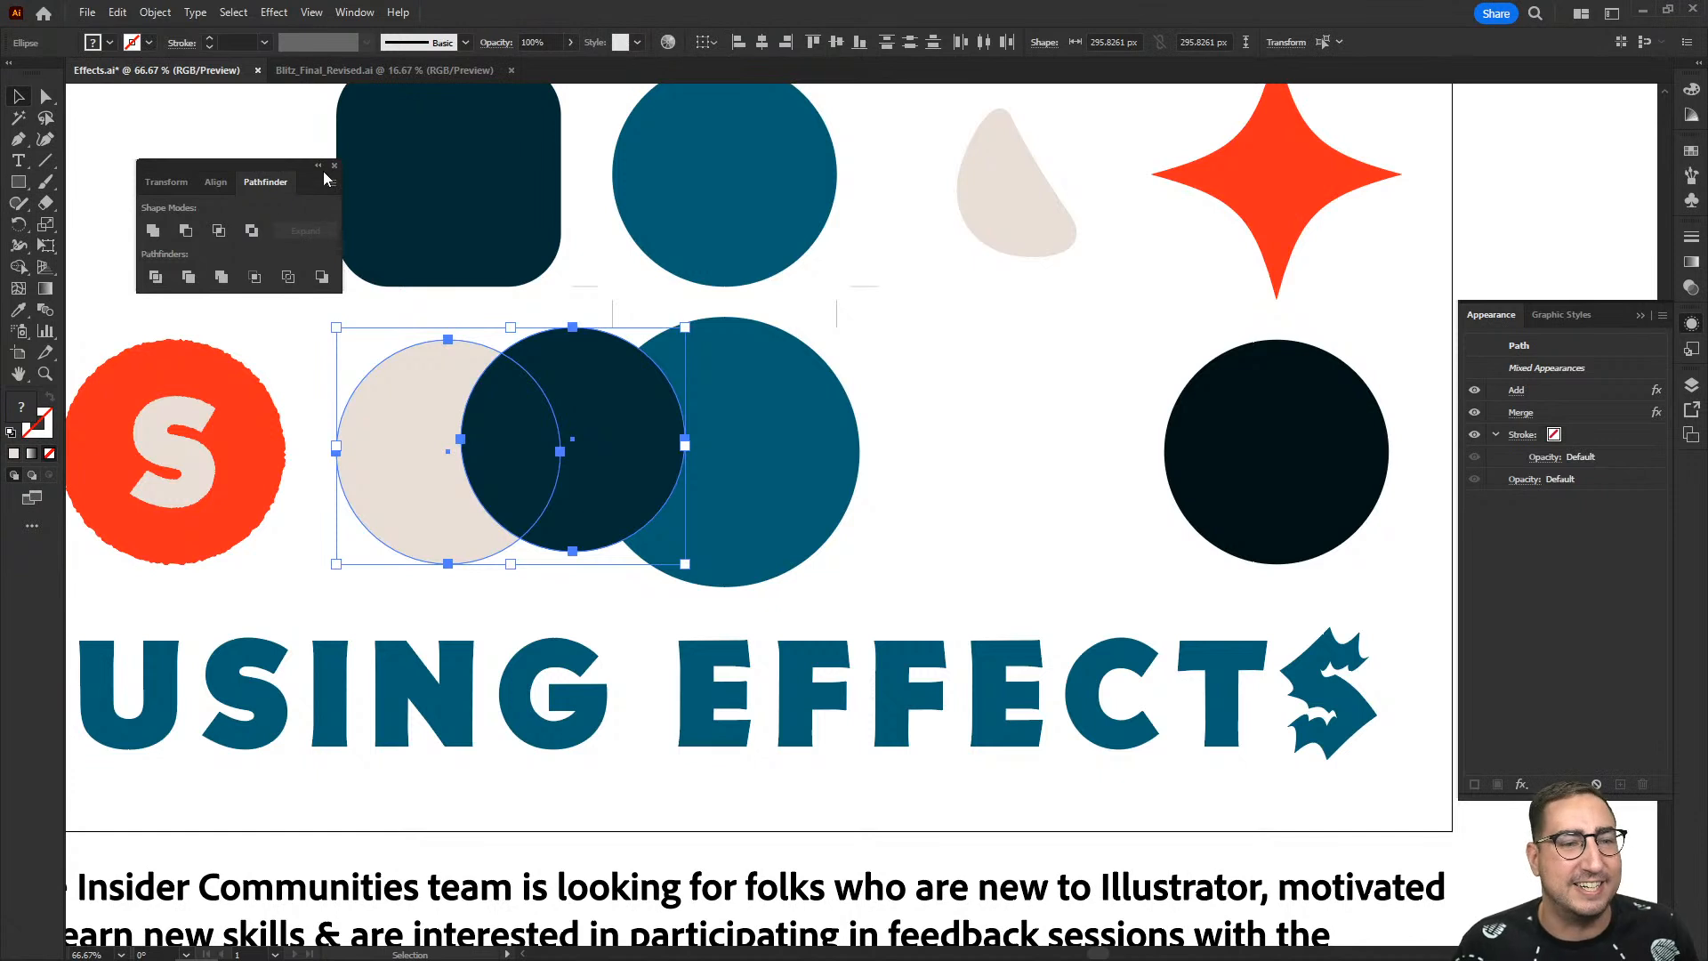
click(152, 230)
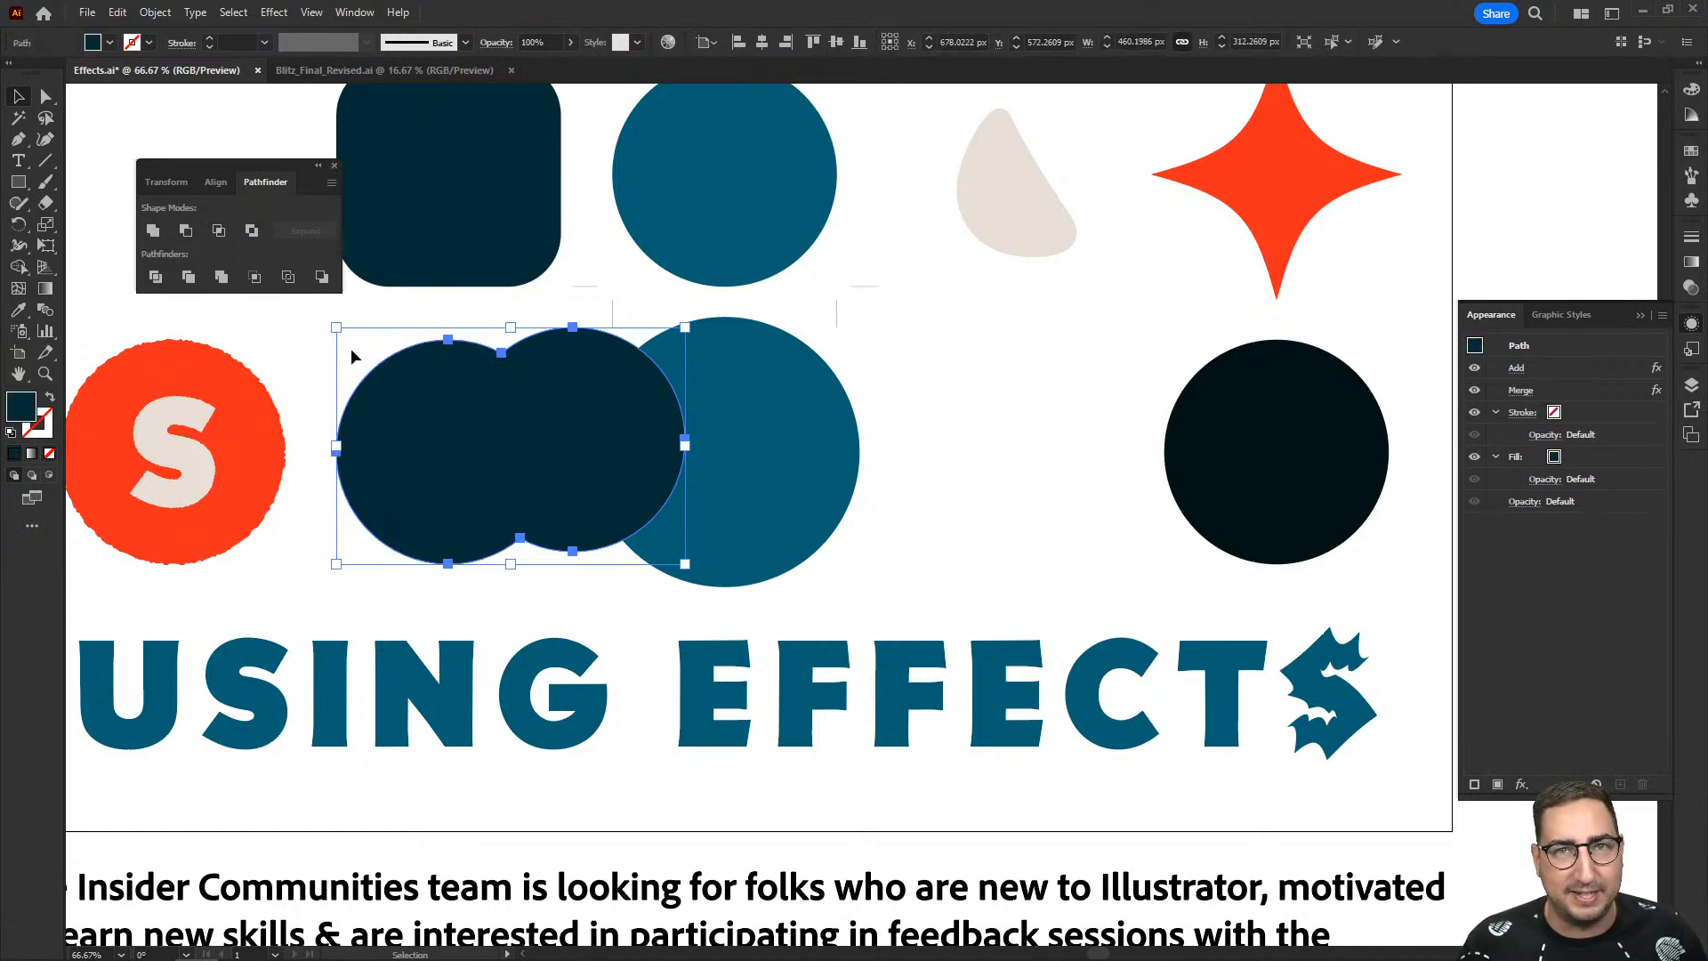
key(ctrl+z)
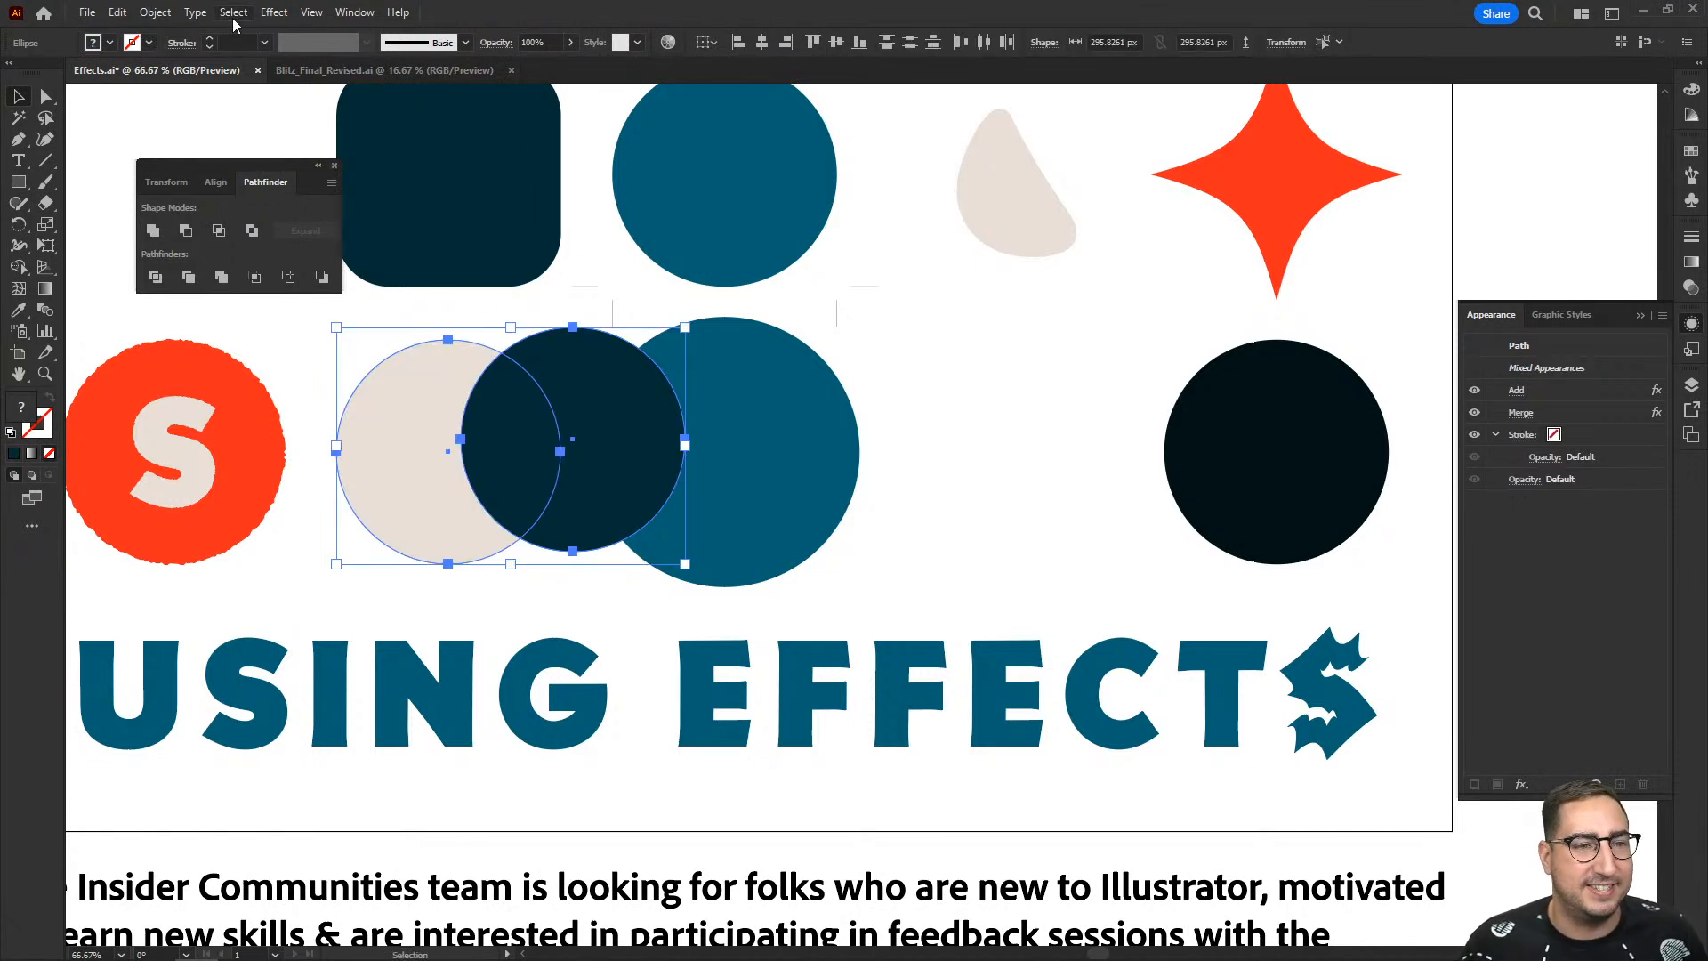
- Move the navy circle back into the gap between the teal and black circles
click(946, 394)
drag(629, 445, 1041, 446)
- Apply a Rasterize effect to the navy circle with RGB color, Screen (72 ppi) resolution and a transparent background
click(272, 13)
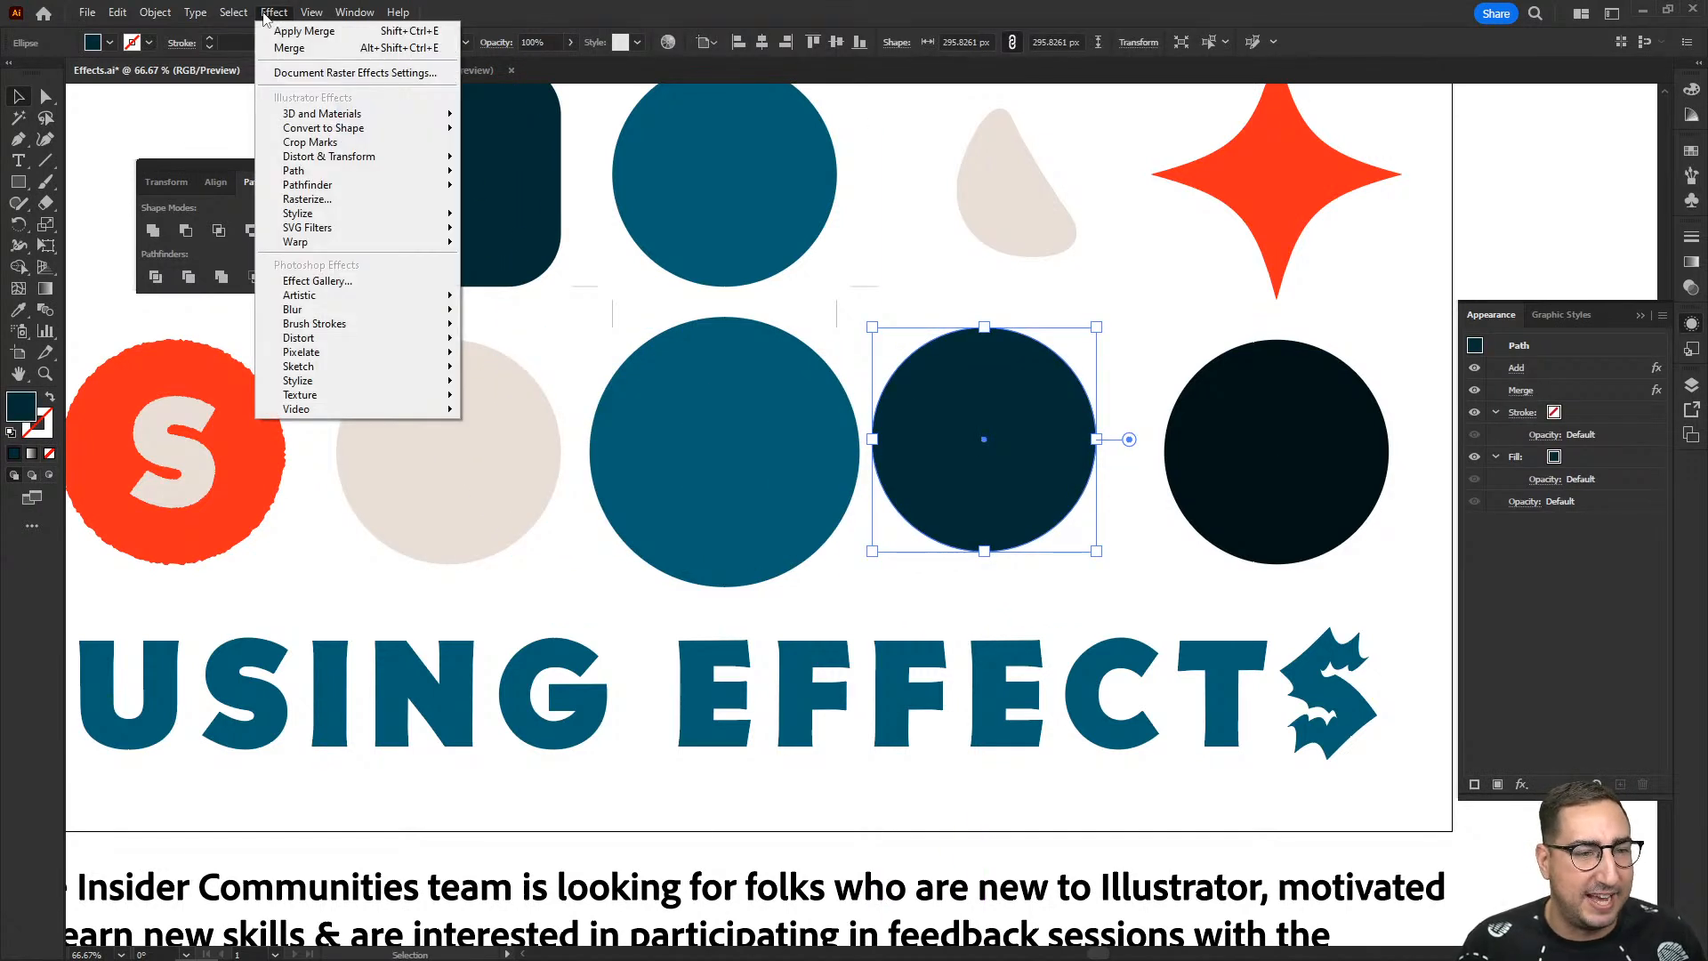
click(369, 201)
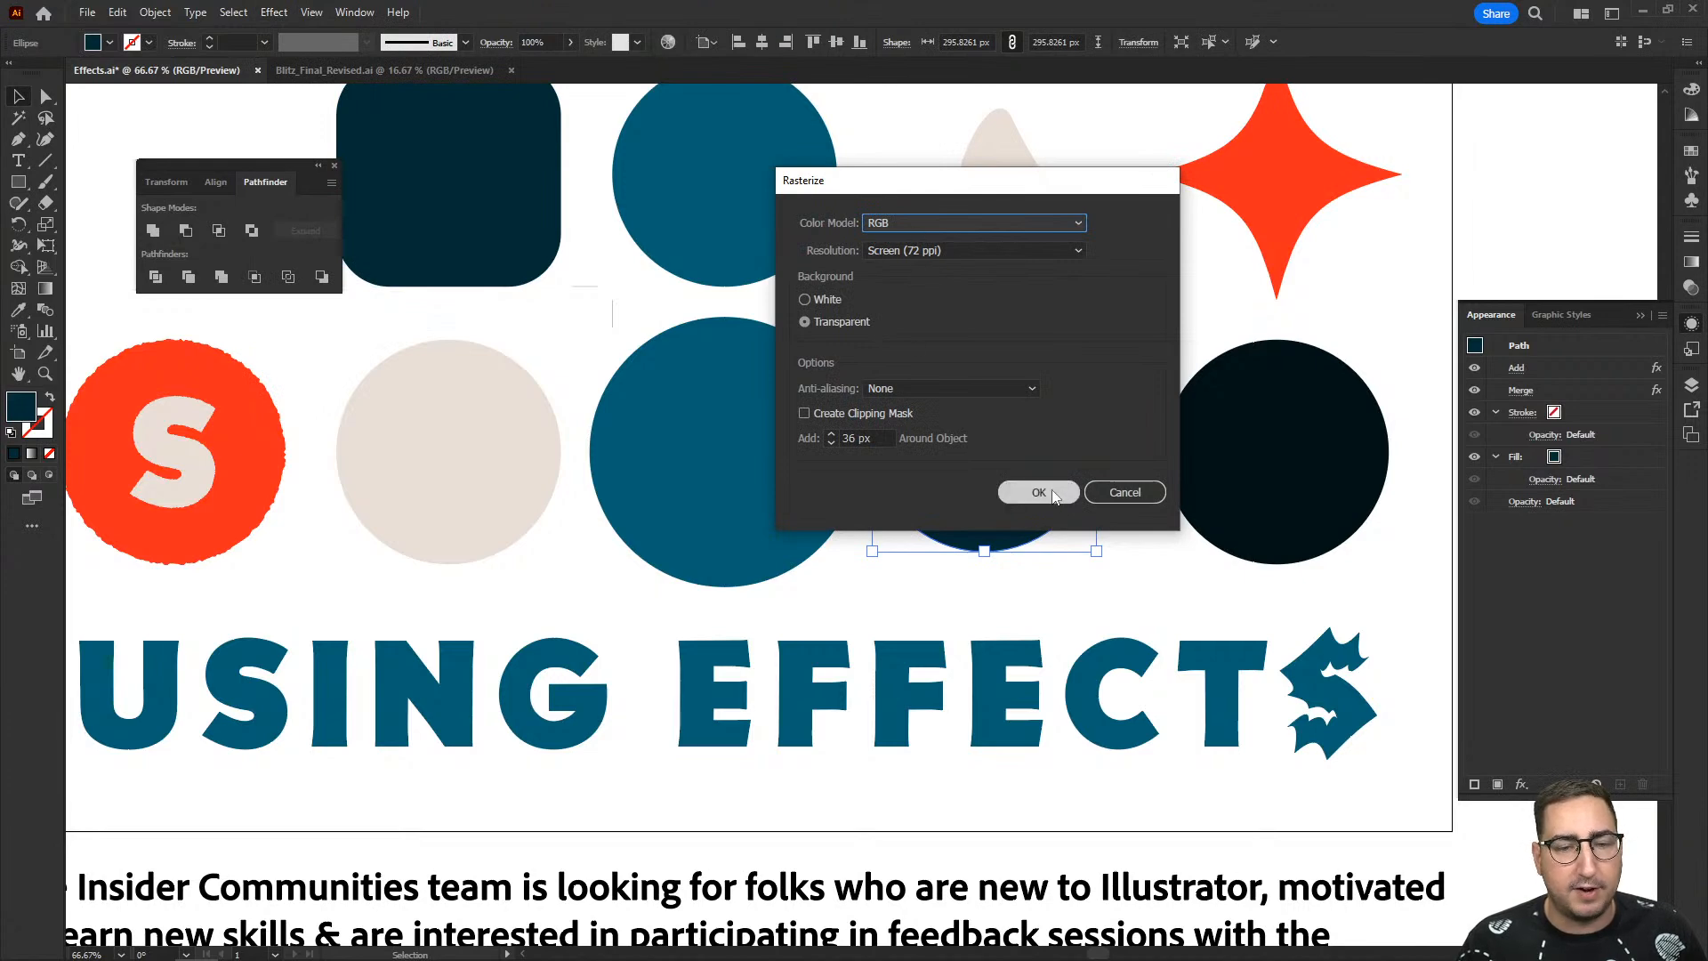
click(1038, 492)
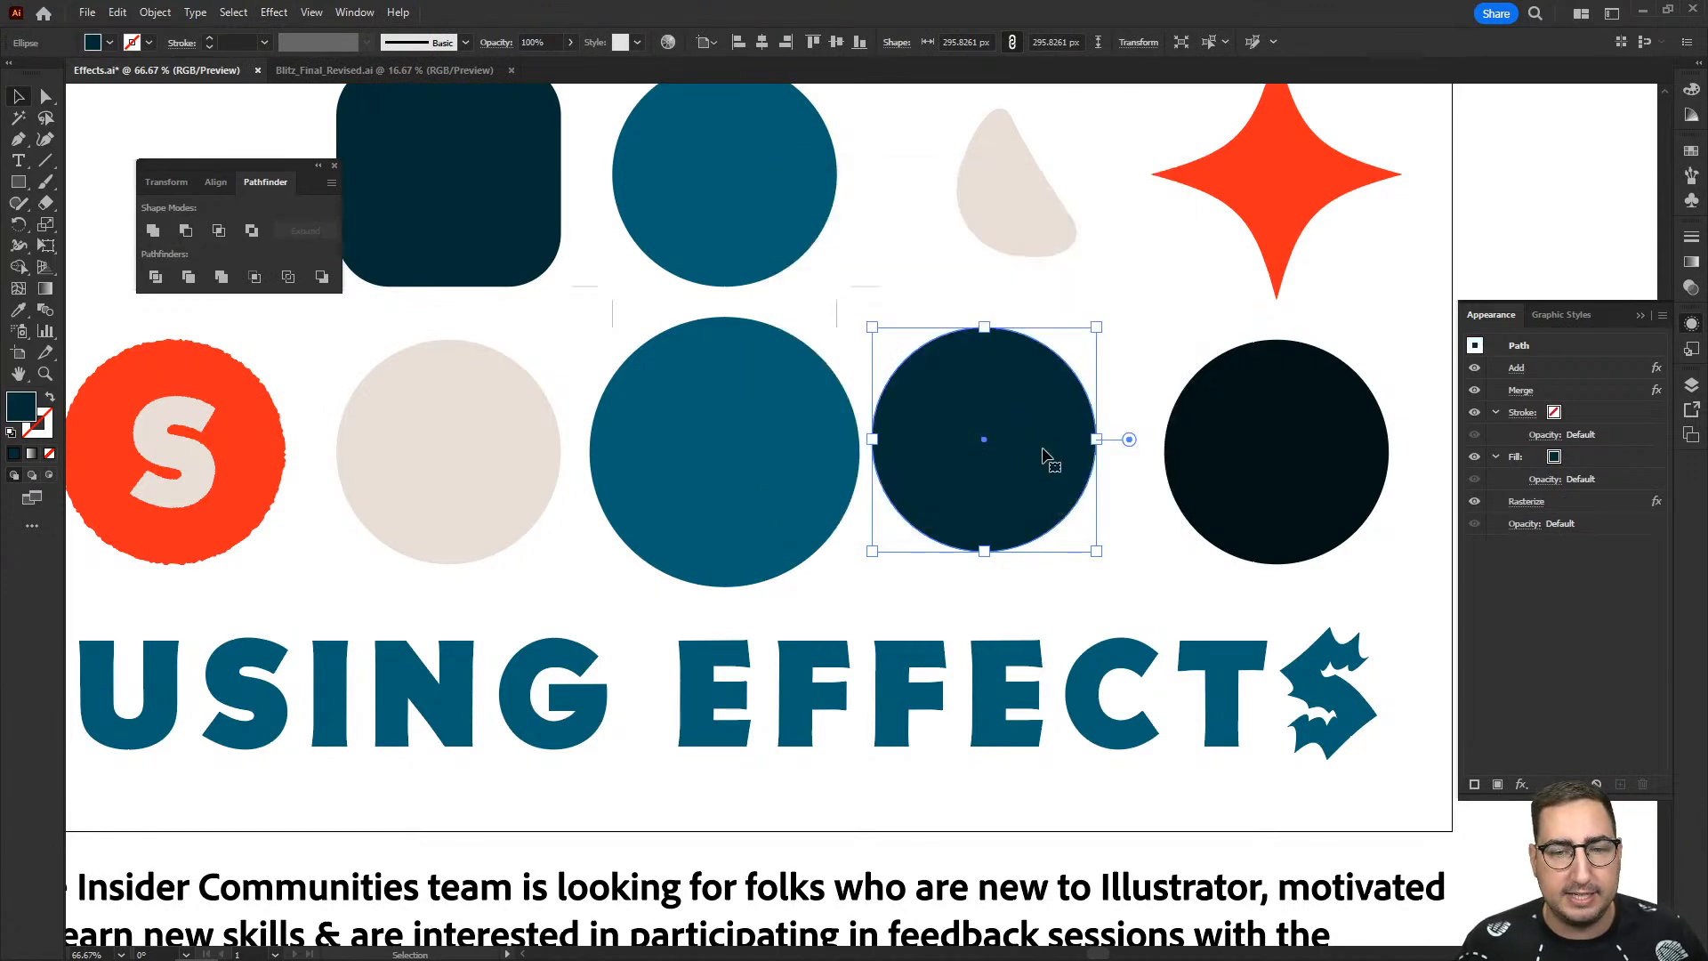
- Scale the rasterized navy circle up to about 700 px wide
key(z)
click(1040, 433)
scroll(1040, 432, right, 3)
key(s)
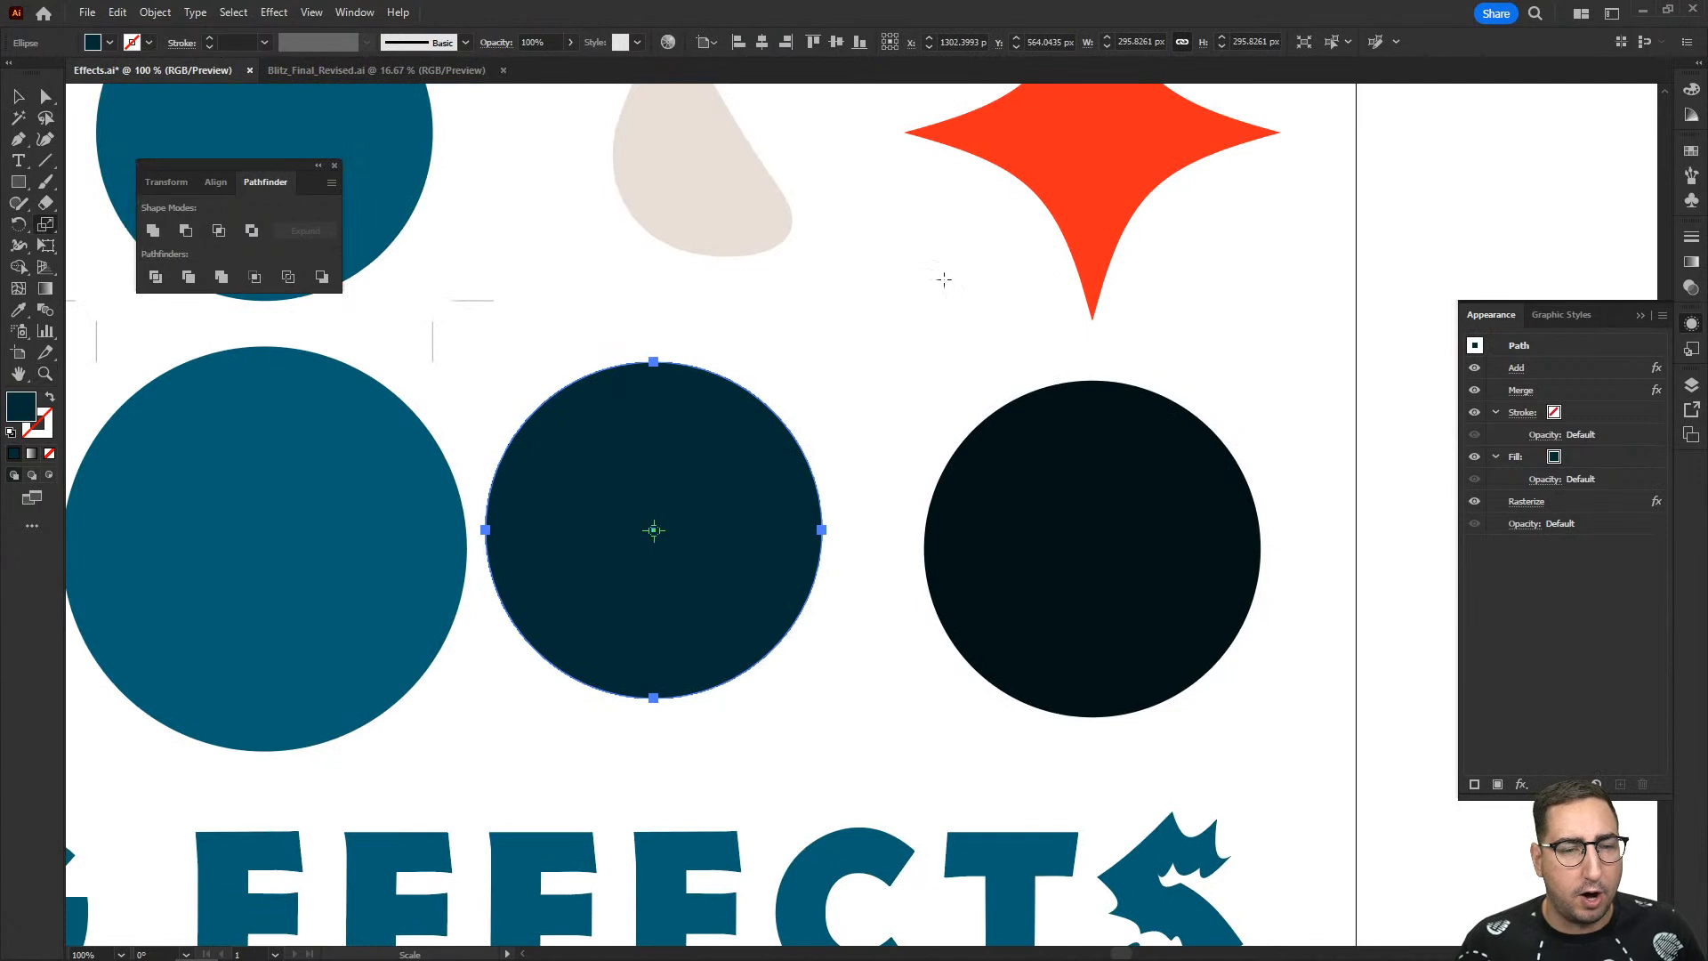
drag(942, 278, 1304, 633)
- Examine the edge of the enlarged, rasterized circle up close for pixelation
key(z)
click(963, 266)
drag(957, 418, 782, 642)
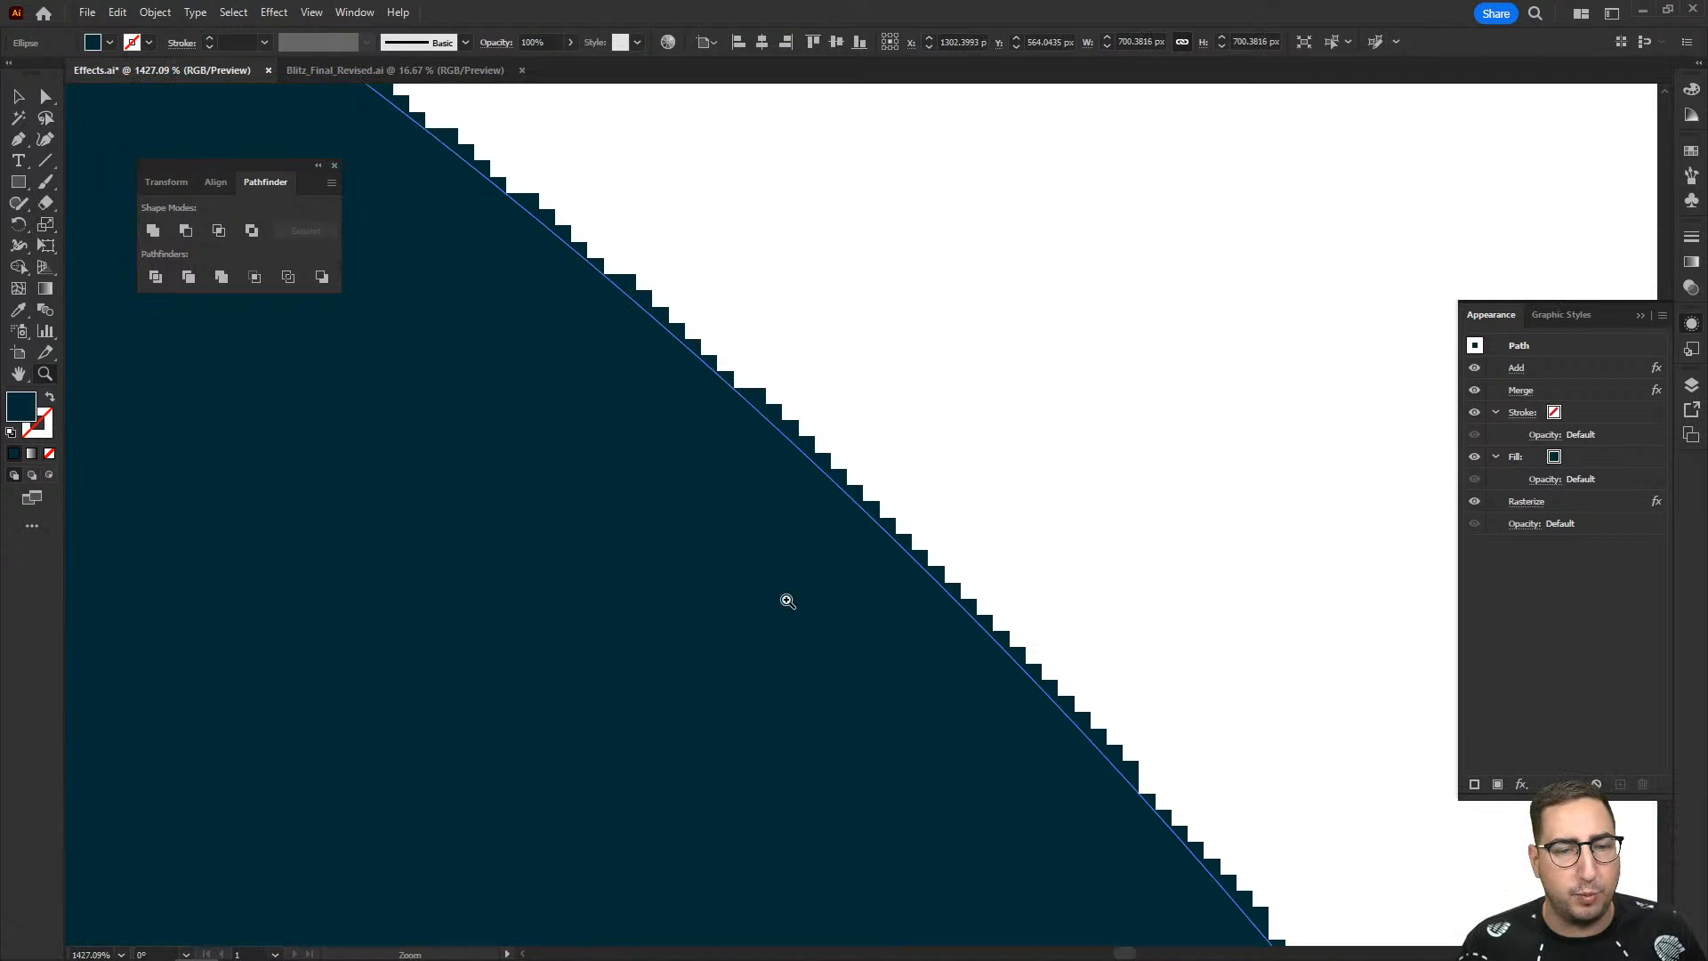
alt+click(805, 479)
alt+click(804, 479)
alt+click(863, 559)
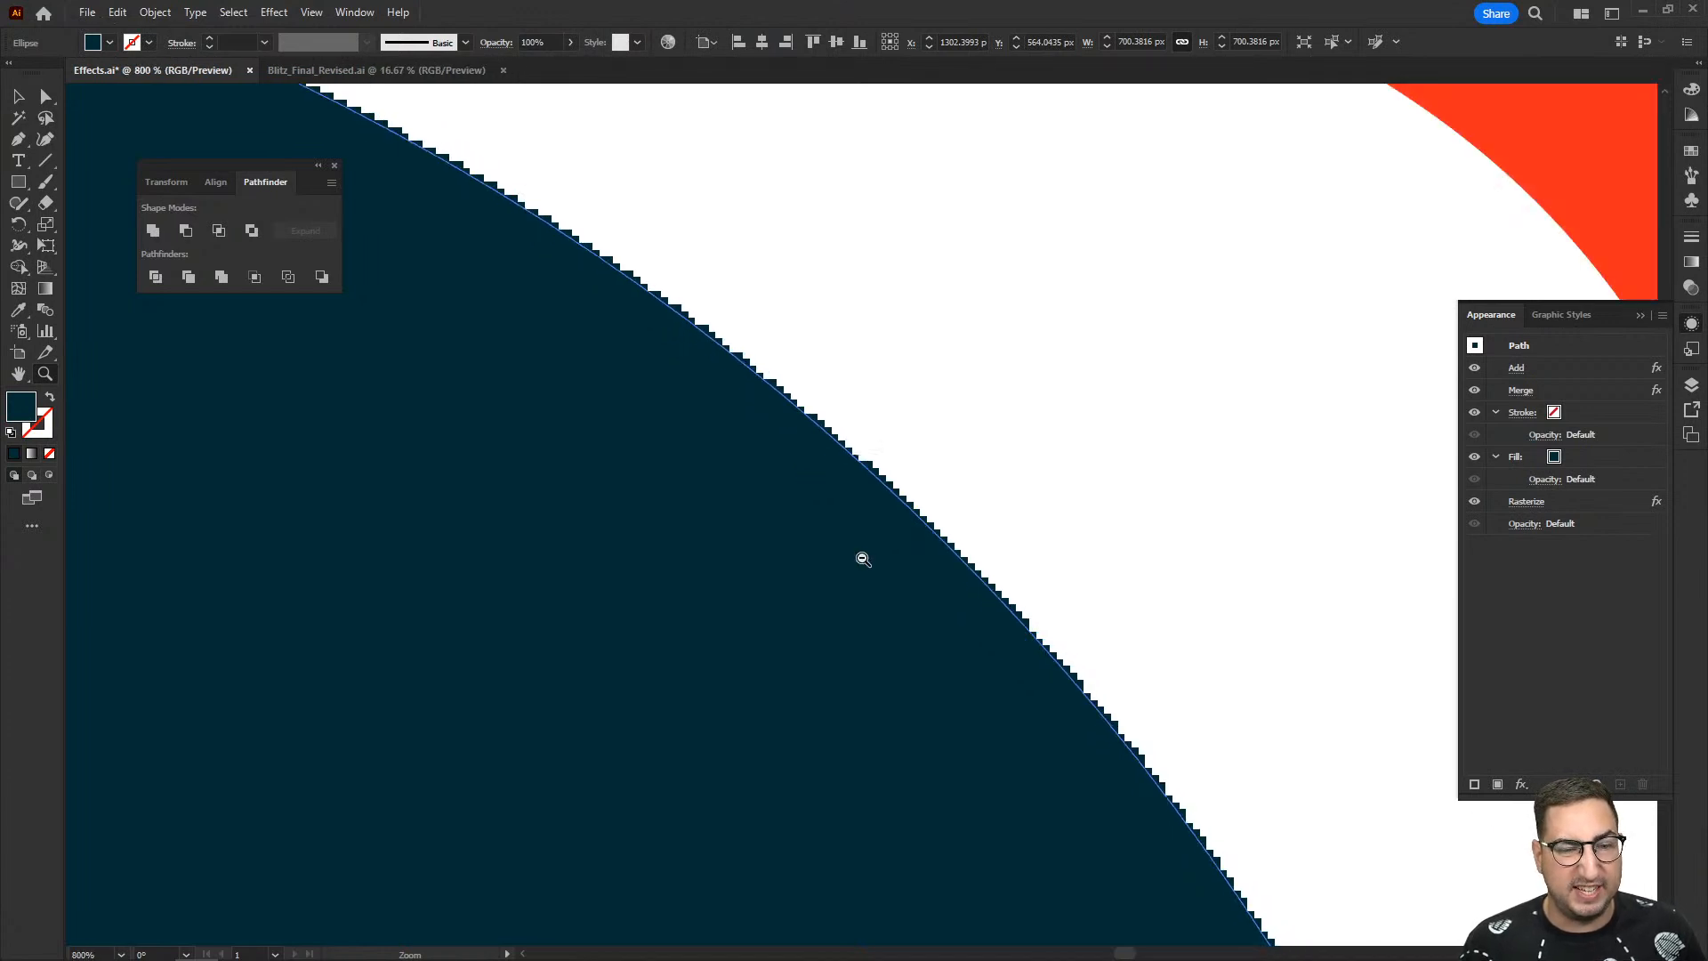
alt+click(862, 559)
alt+click(862, 558)
alt+click(862, 559)
alt+click(863, 559)
alt+click(862, 559)
alt+click(812, 525)
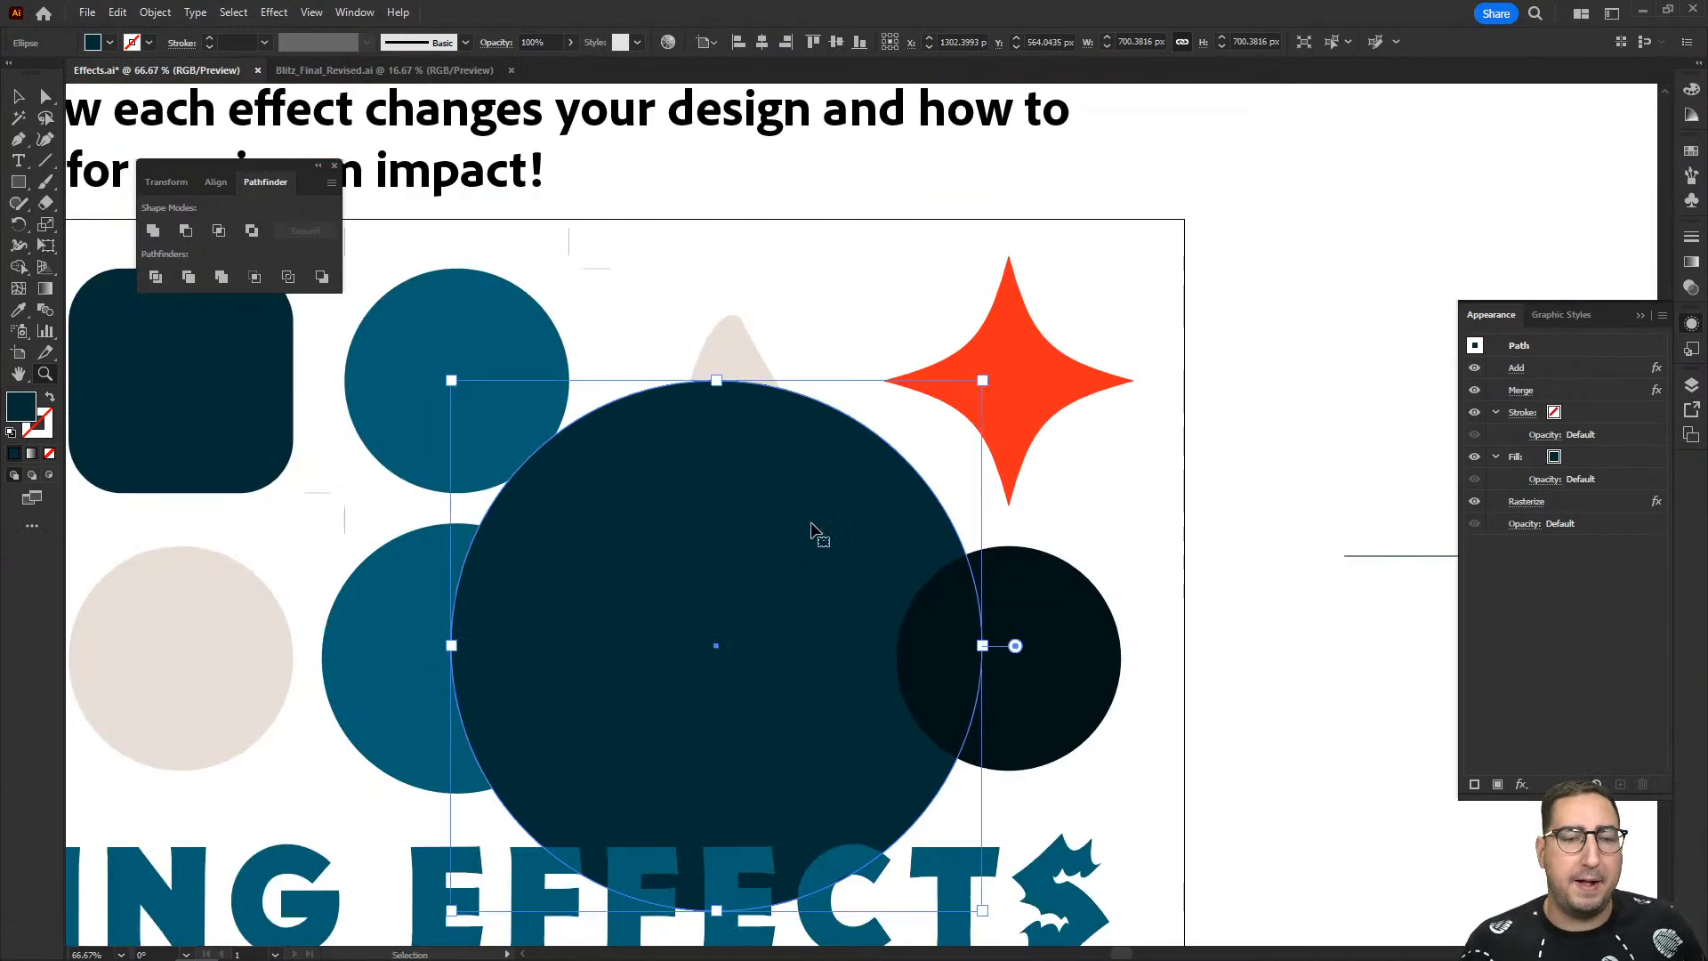
- Undo the enlargement and the Rasterize effect on the navy circle
key(ctrl+z)
key(ctrl+z)
key(ctrl+z)
key(ctrl+z)
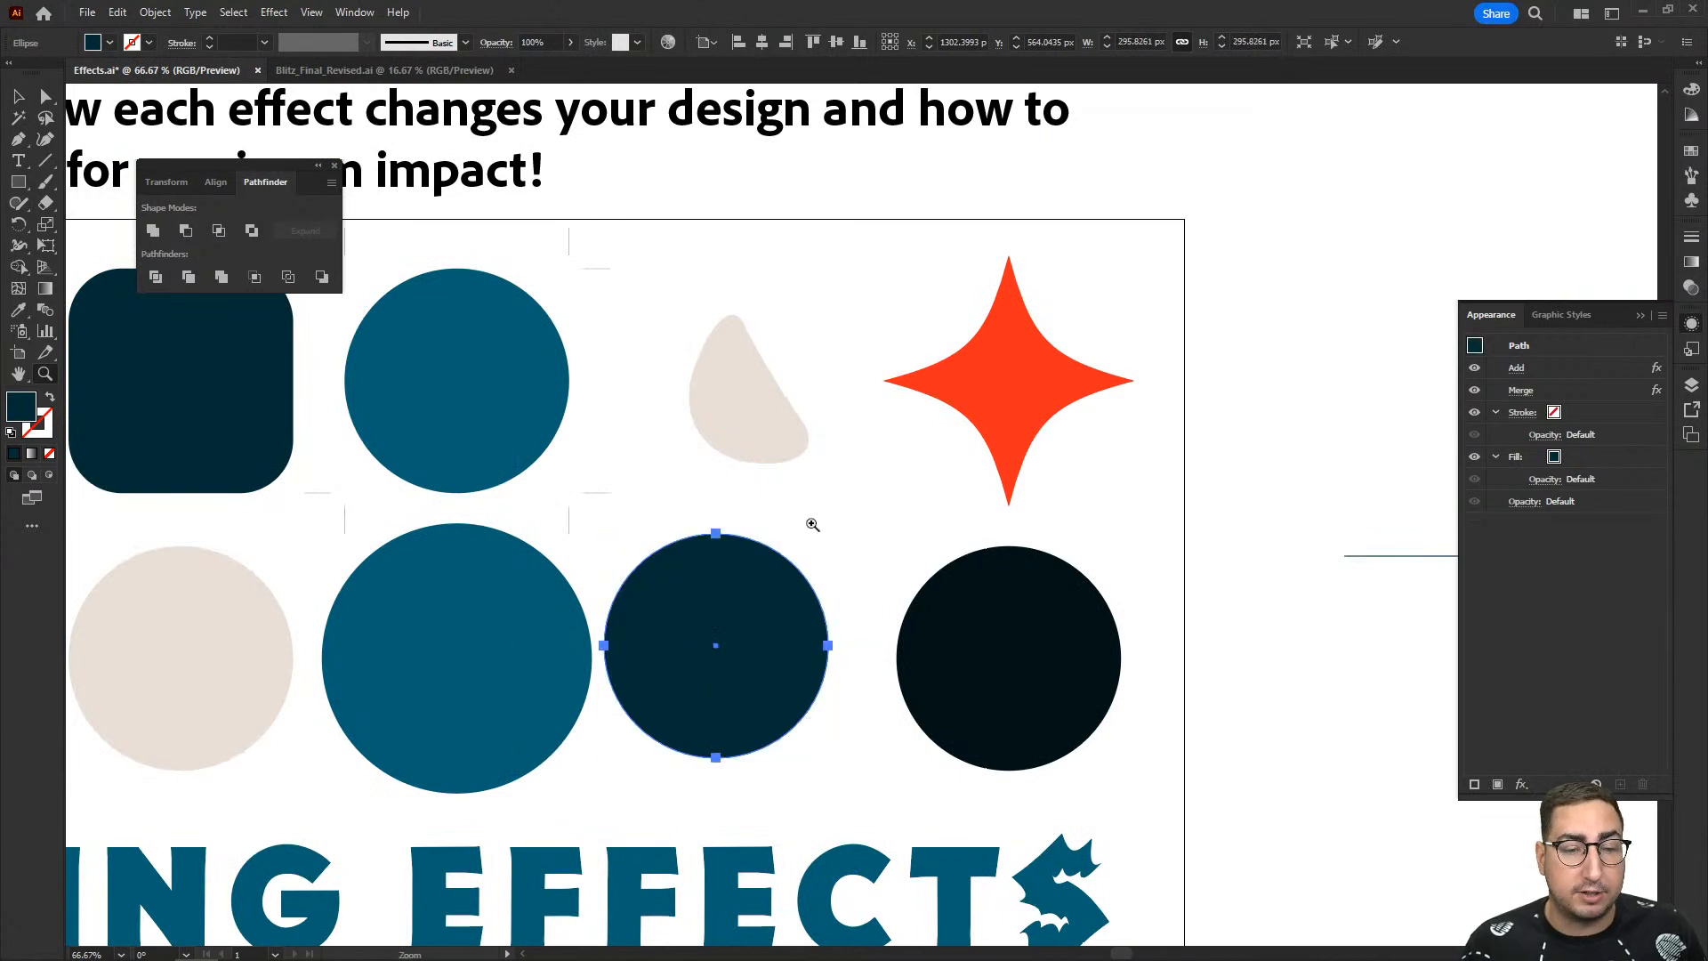
key(ctrl+z)
key(ctrl+z)
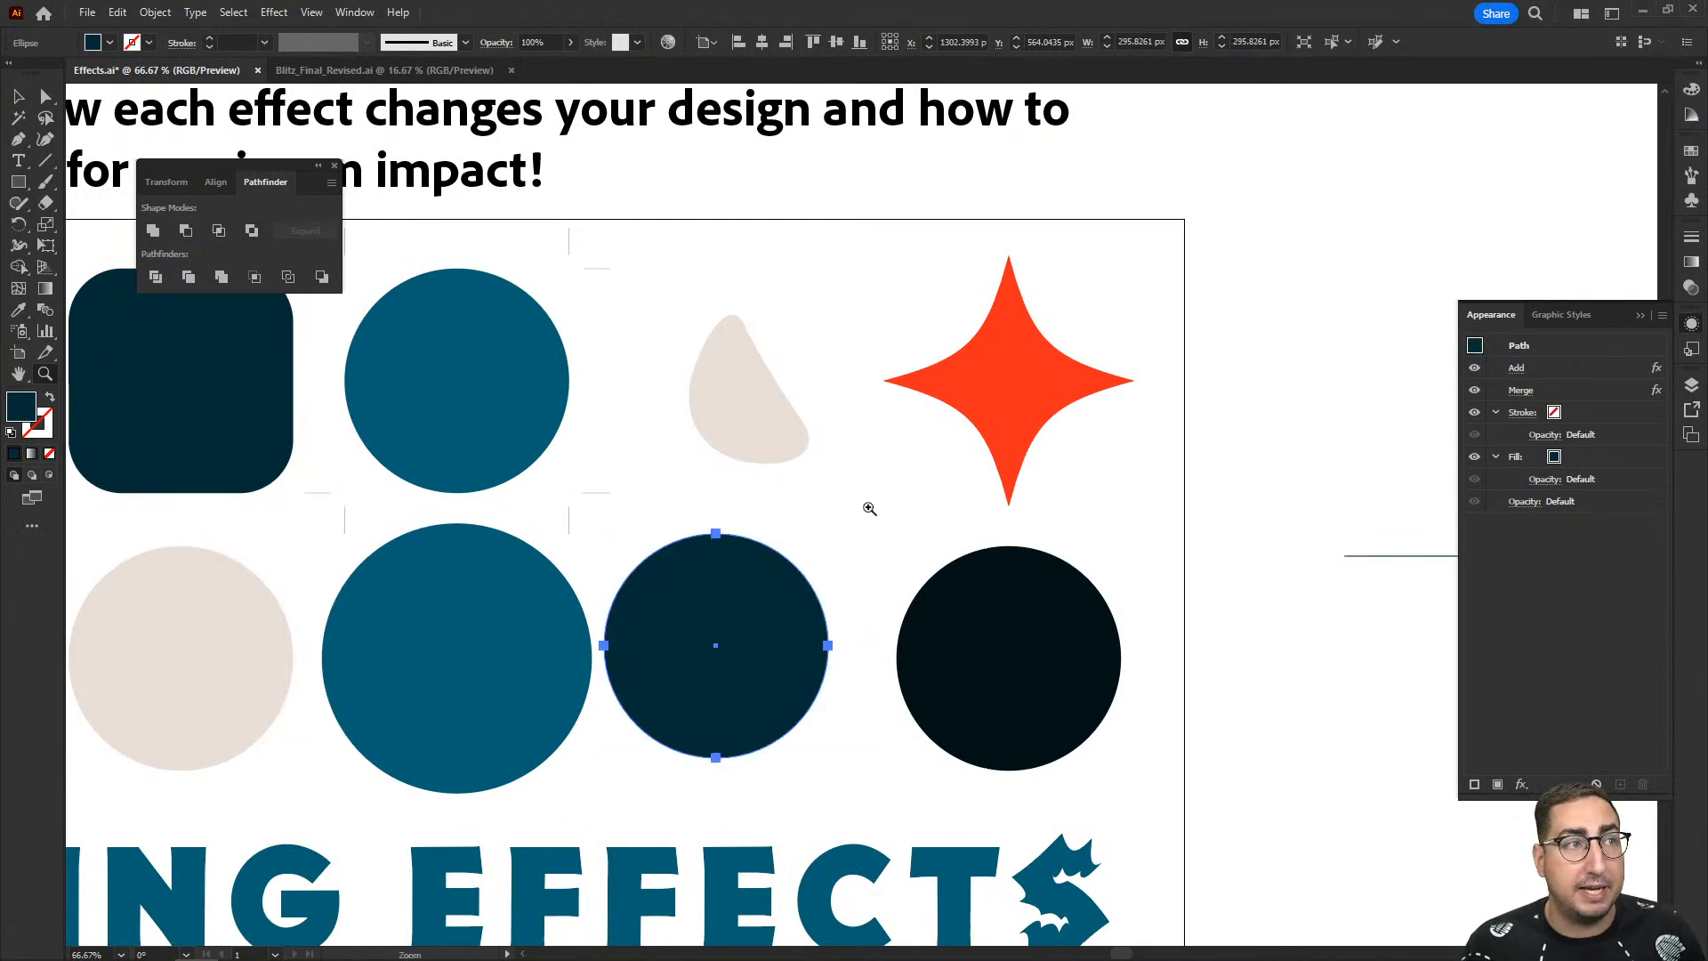
- Preview a Multiply Drop Shadow on the navy circle with 7 px offsets and 5 px blur, and cancel it
key(v)
click(879, 505)
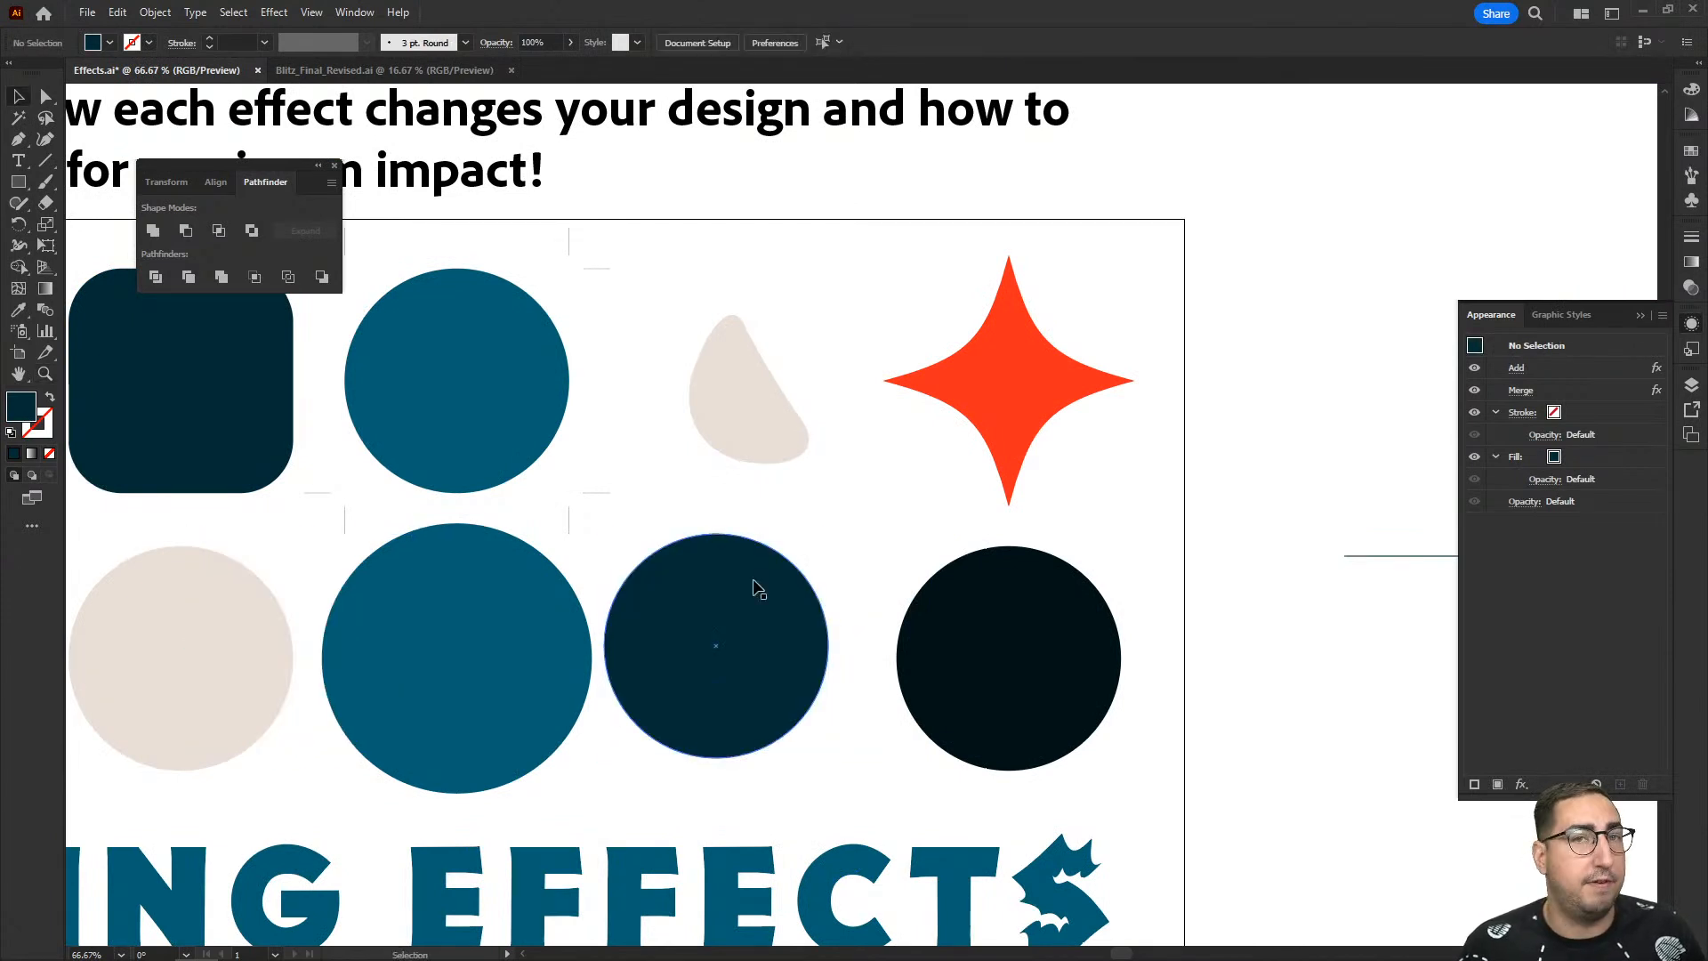
click(757, 588)
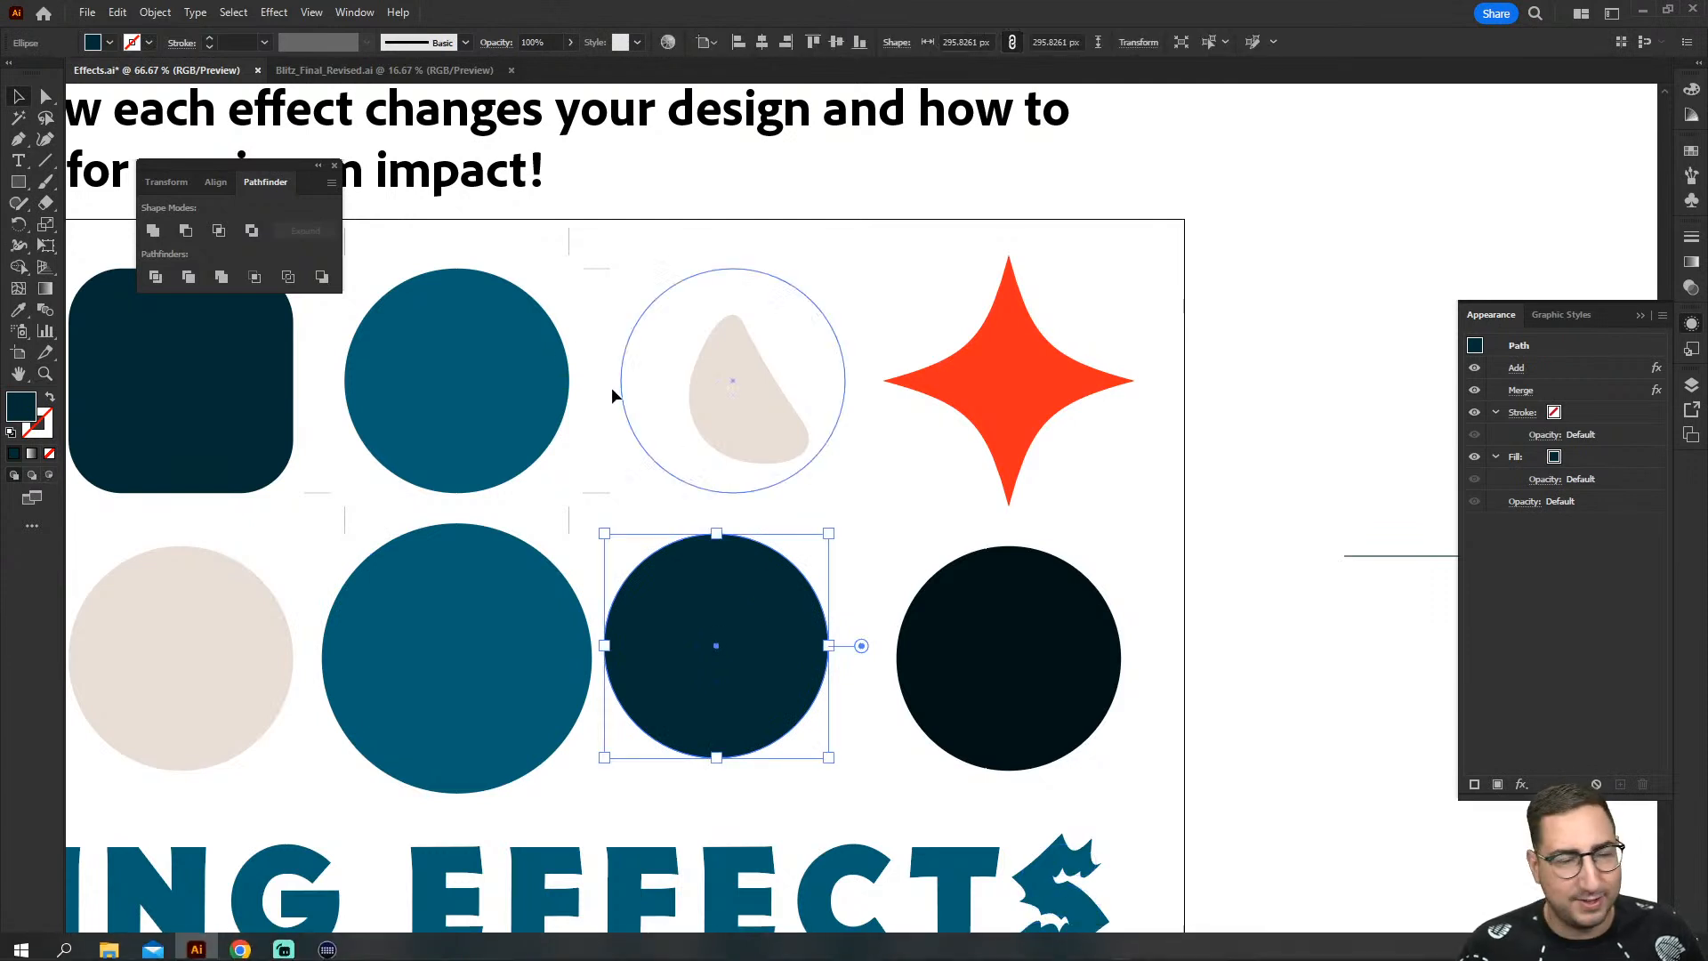
click(274, 12)
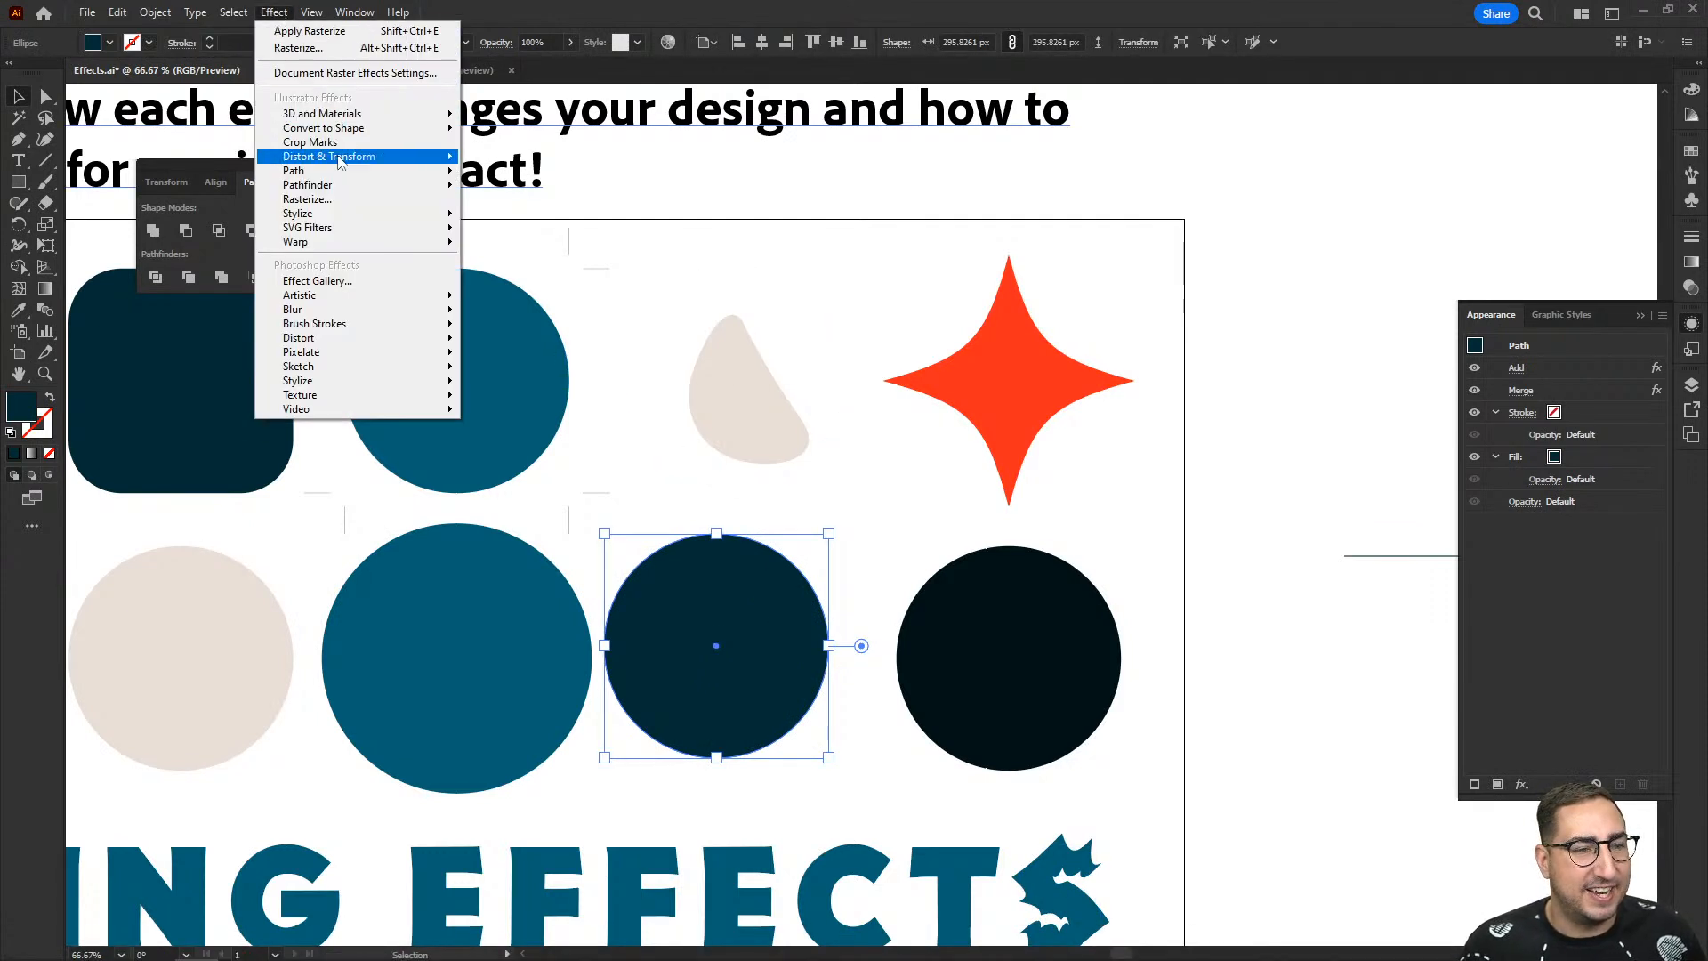
mouse_move(356, 213)
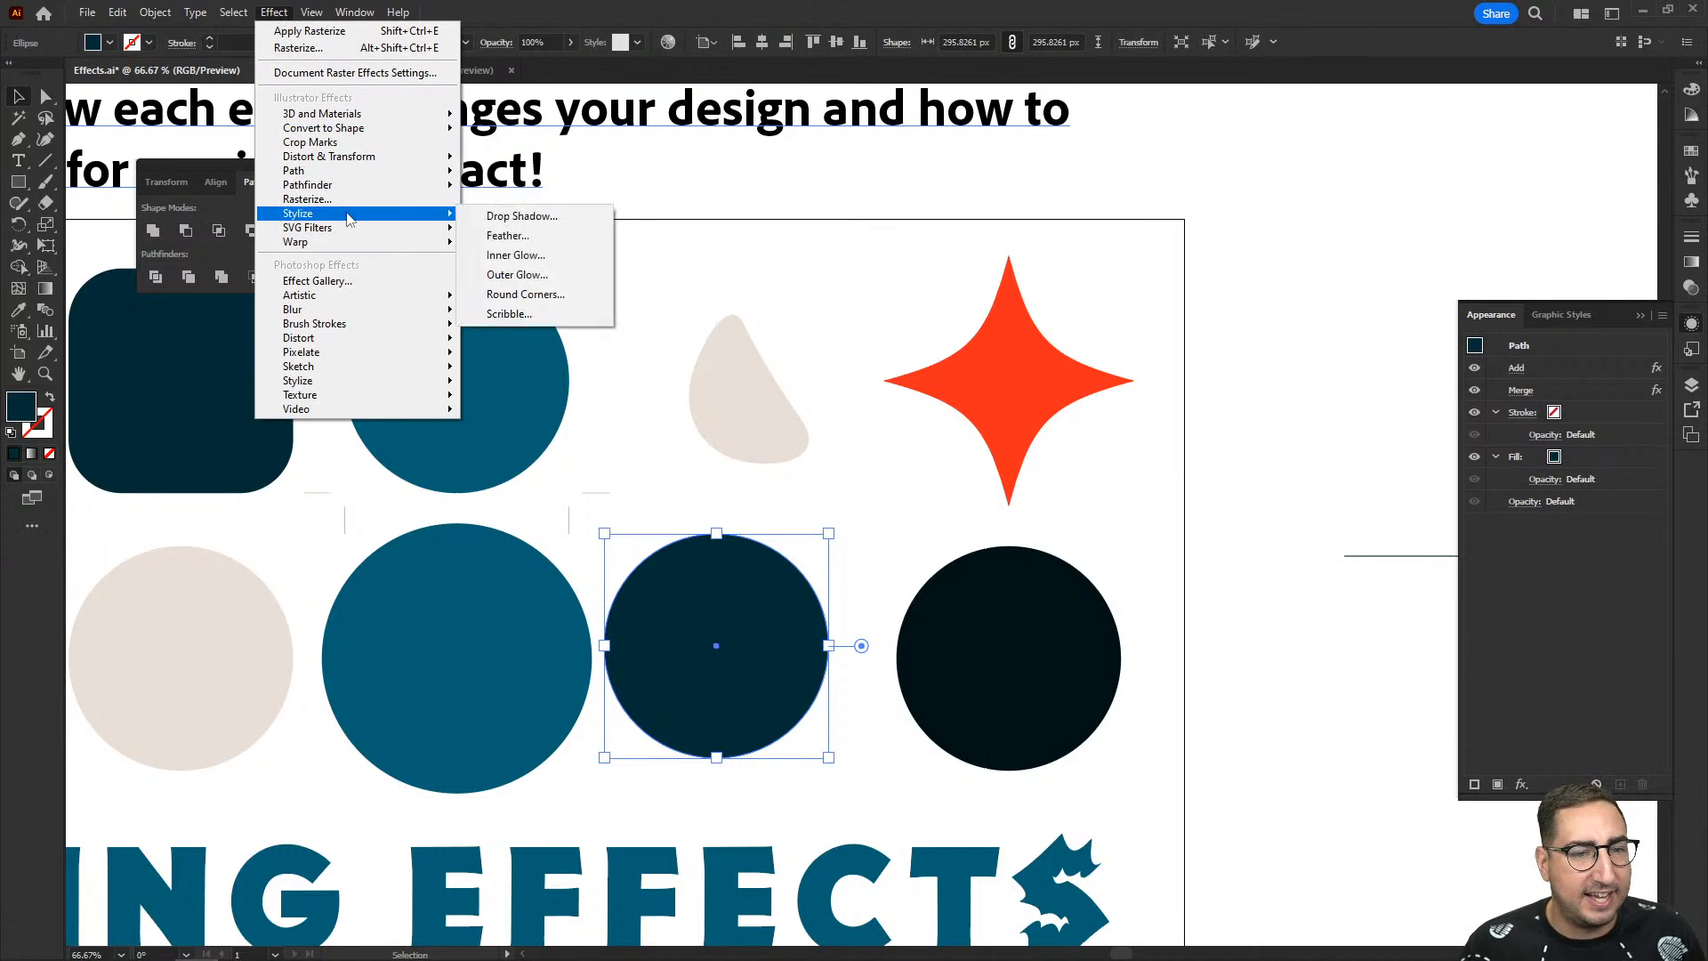
click(525, 216)
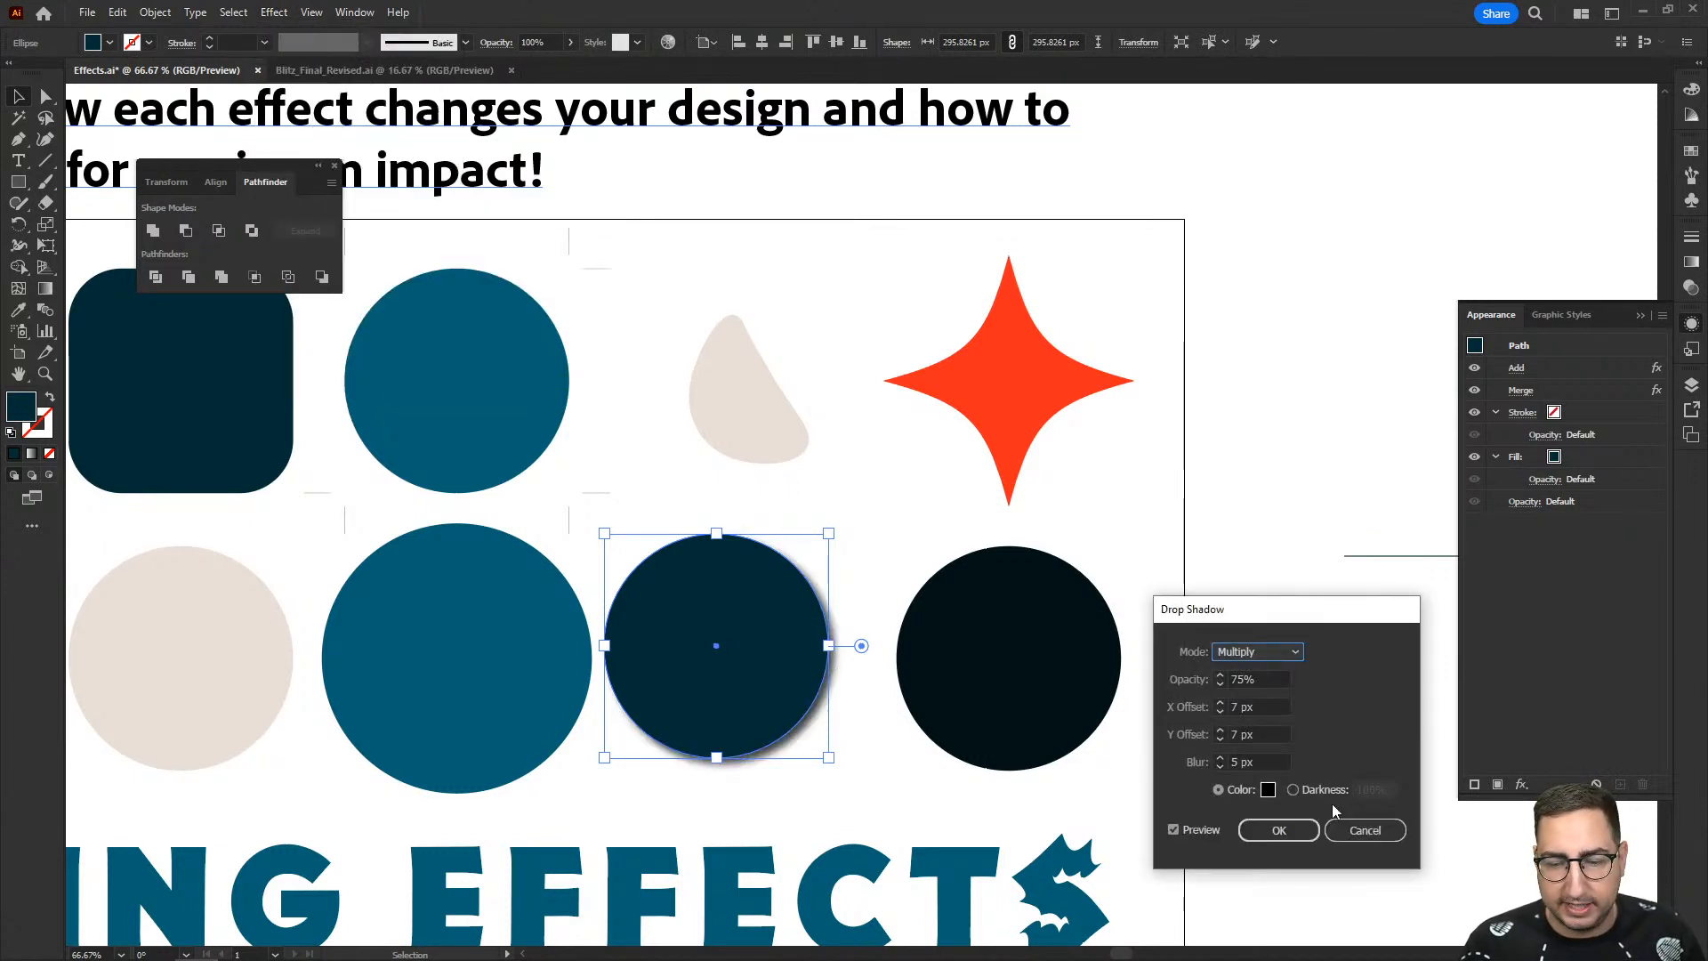
click(1351, 835)
- Preview a Feather effect with a 10 px radius on the navy circle and cancel it
key(z)
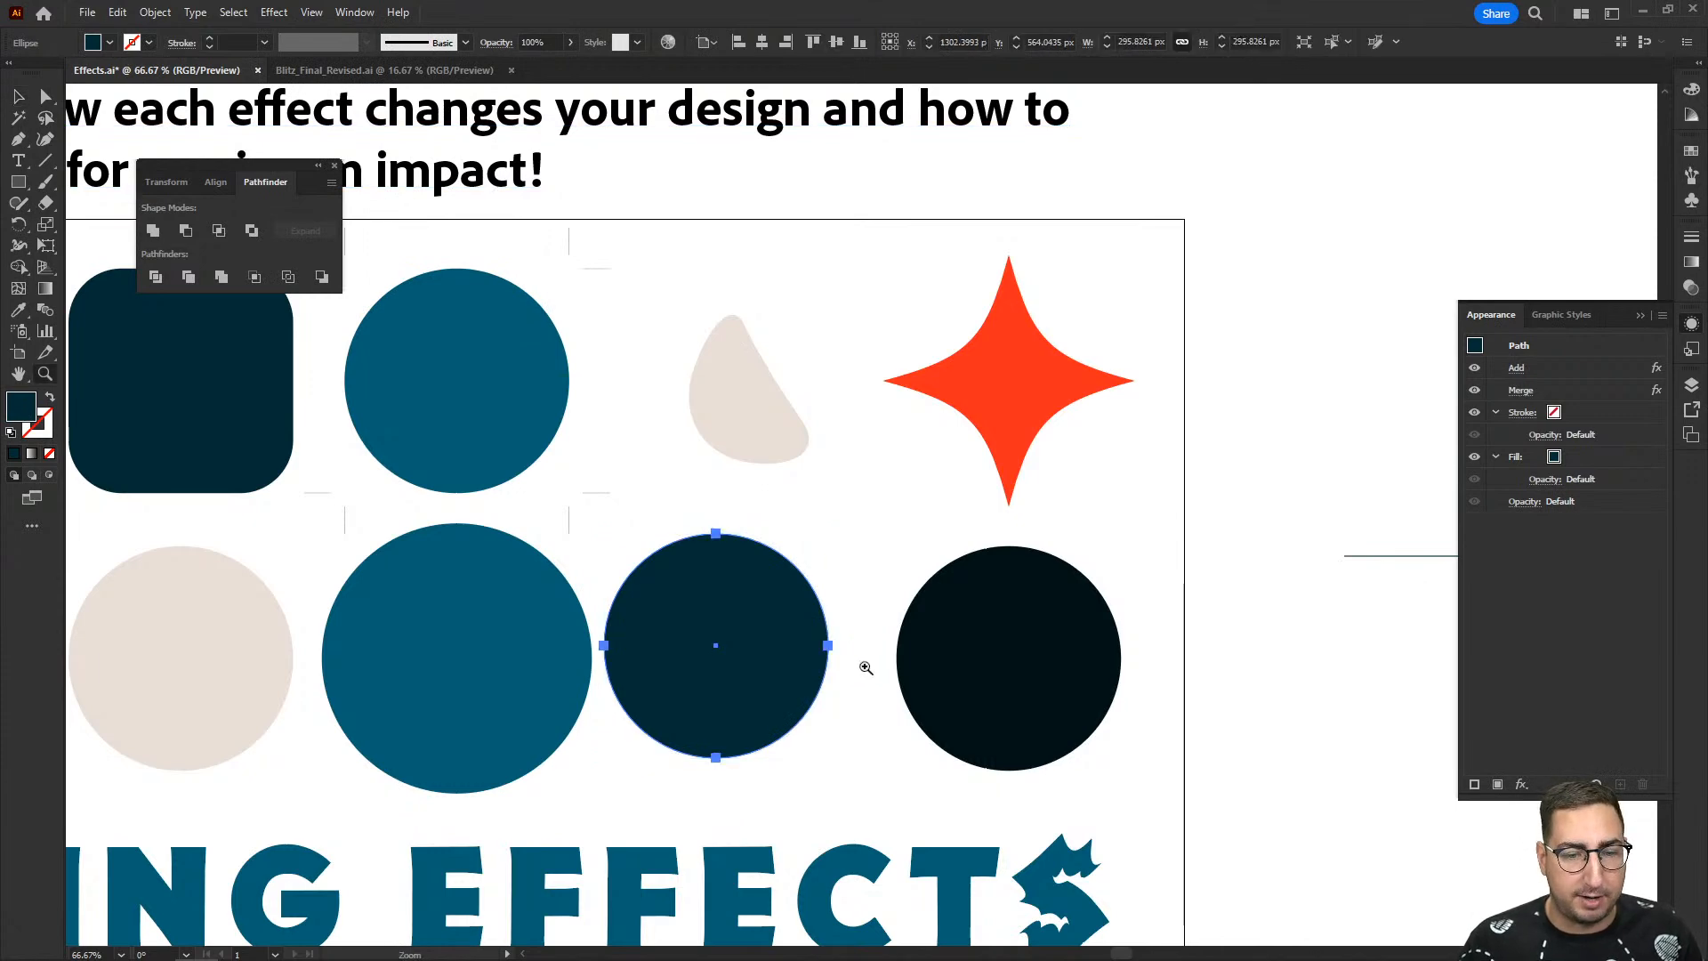
click(865, 667)
click(865, 668)
key(space)
drag(789, 469, 926, 692)
click(274, 12)
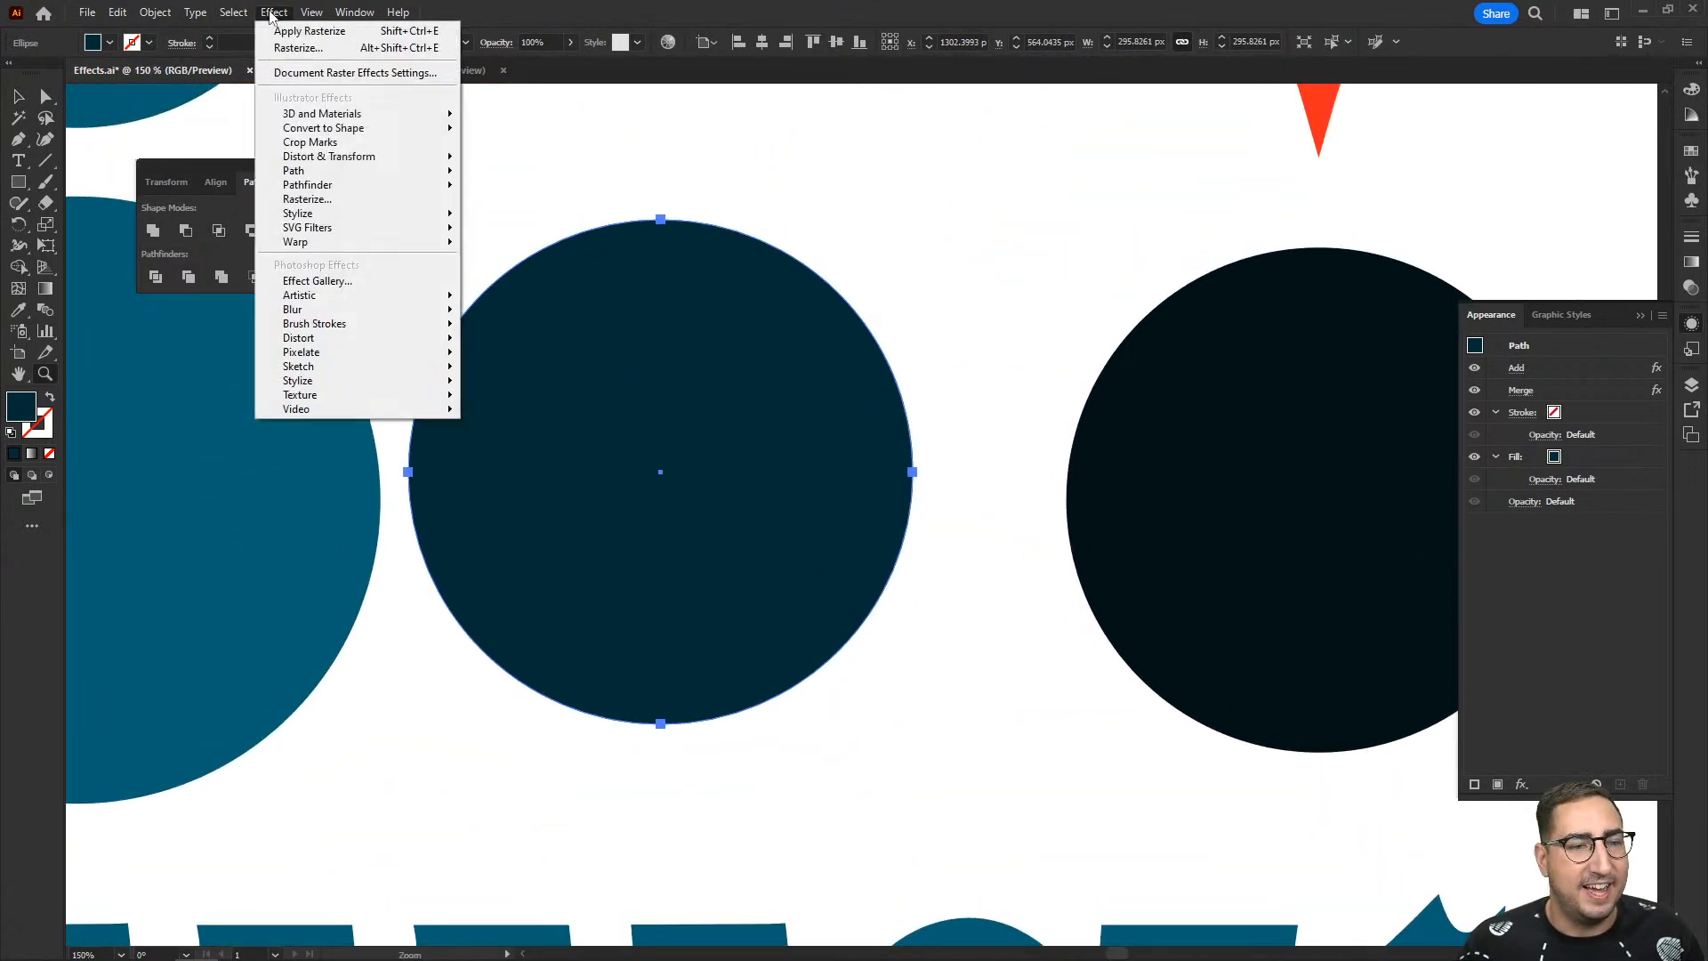
mouse_move(412, 222)
click(509, 235)
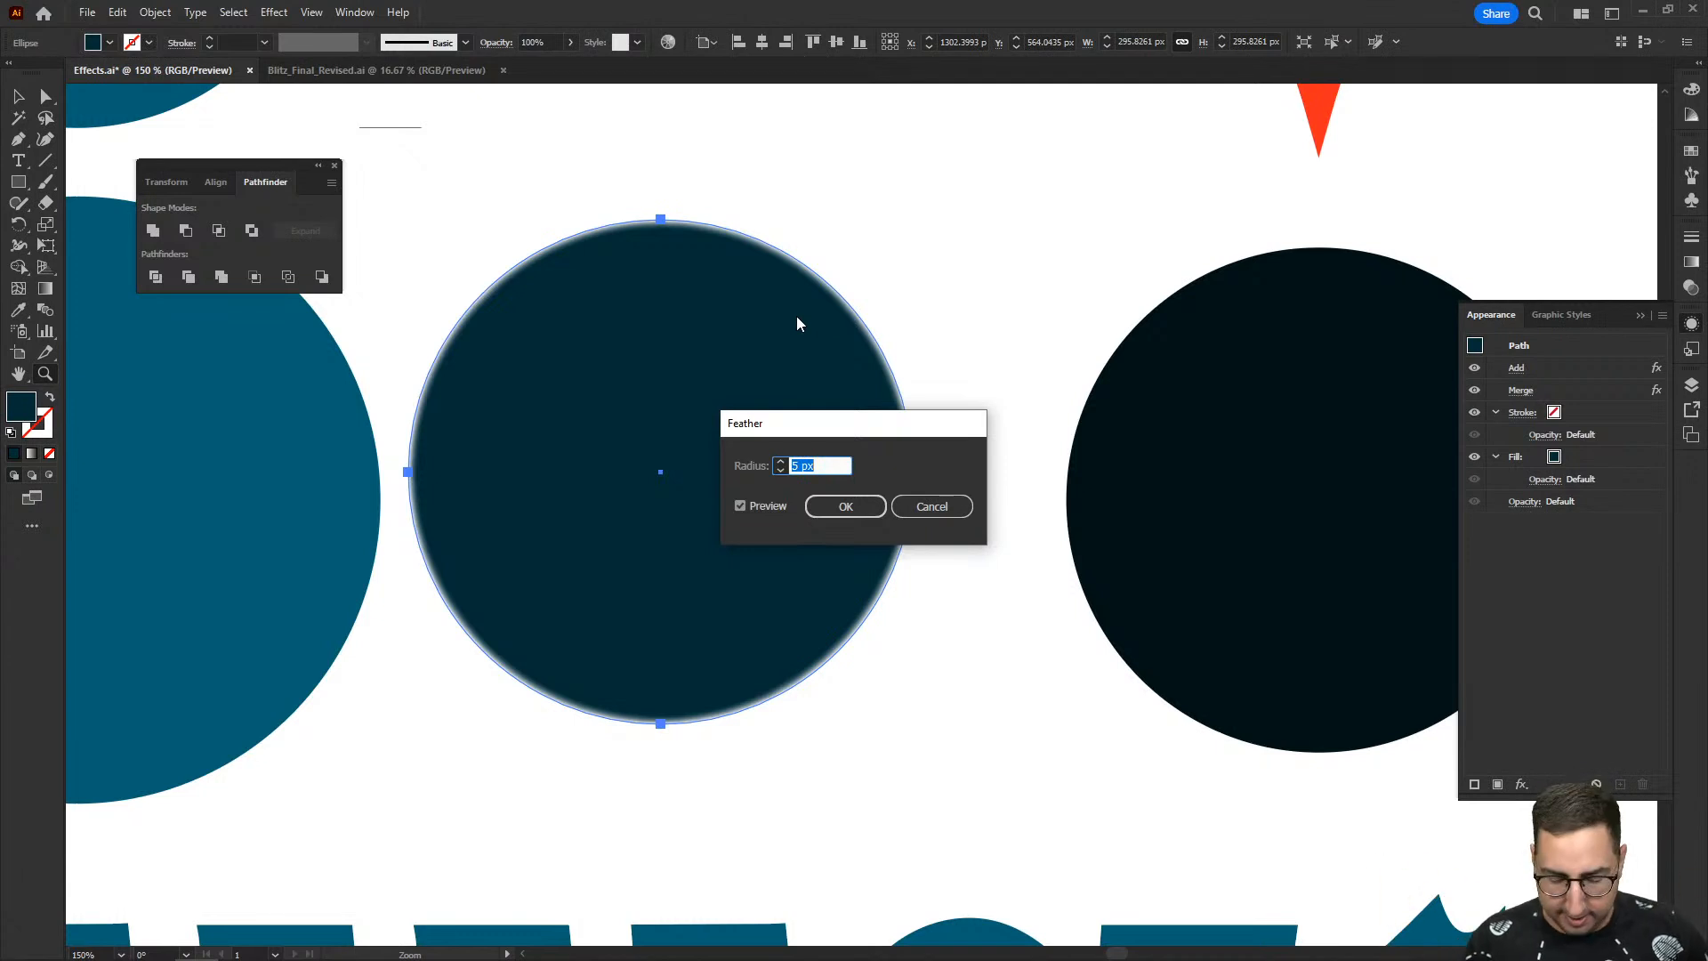
text(10)
key(Tab)
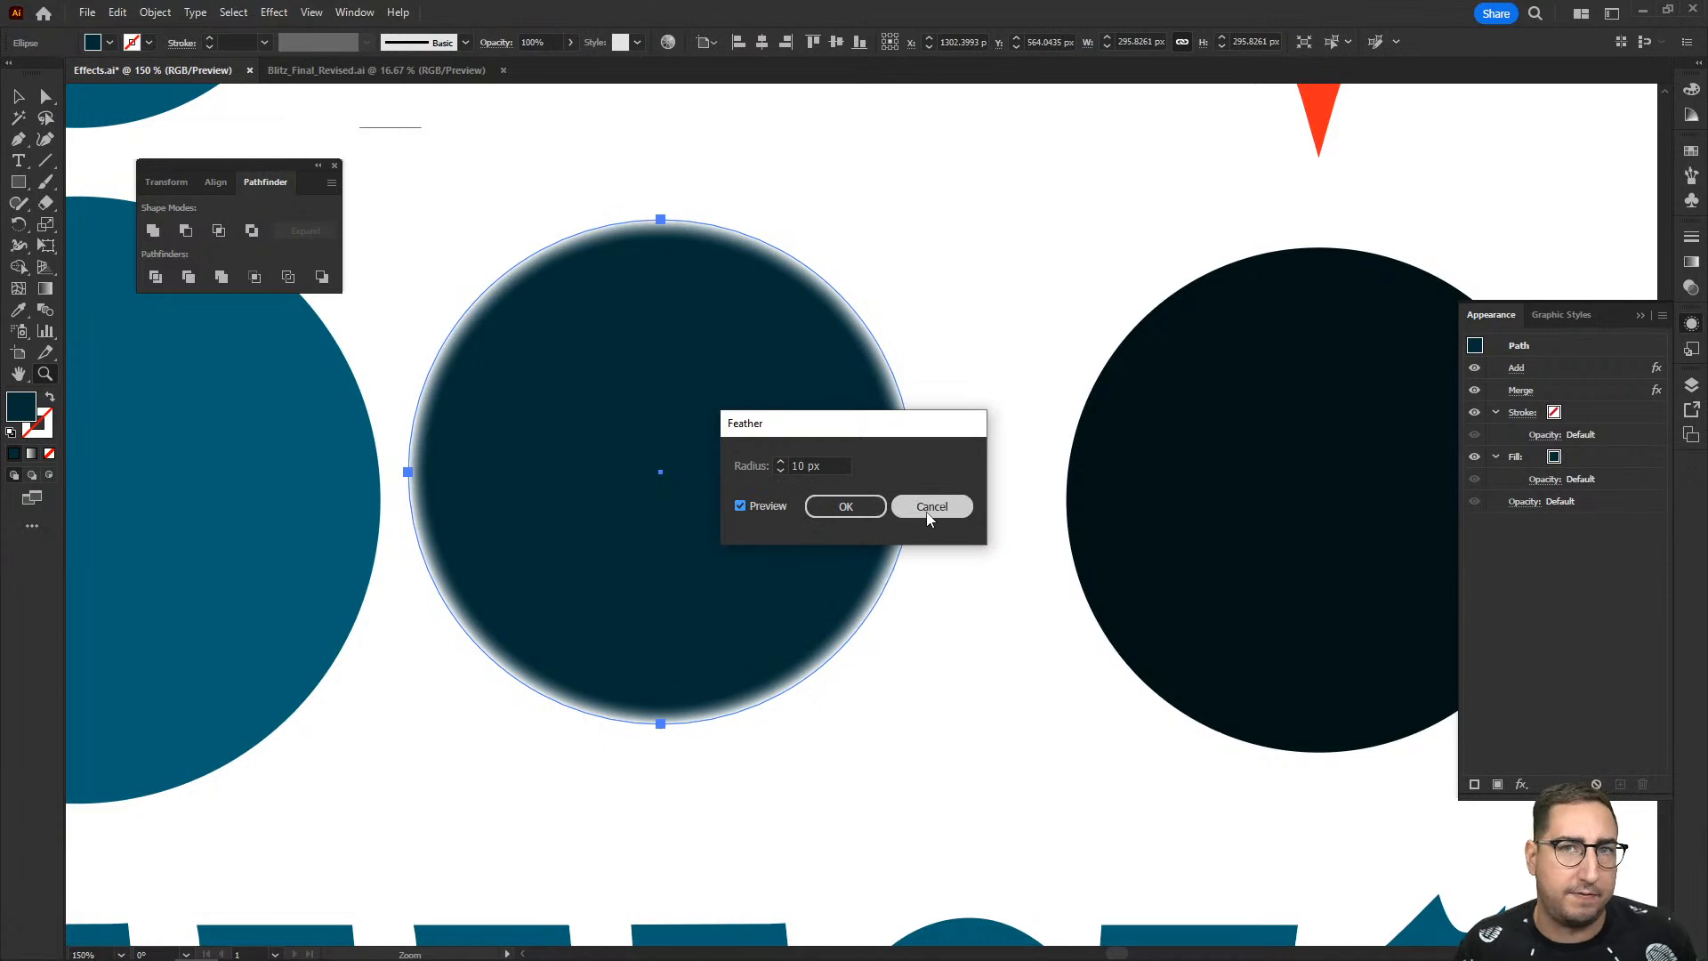
click(928, 516)
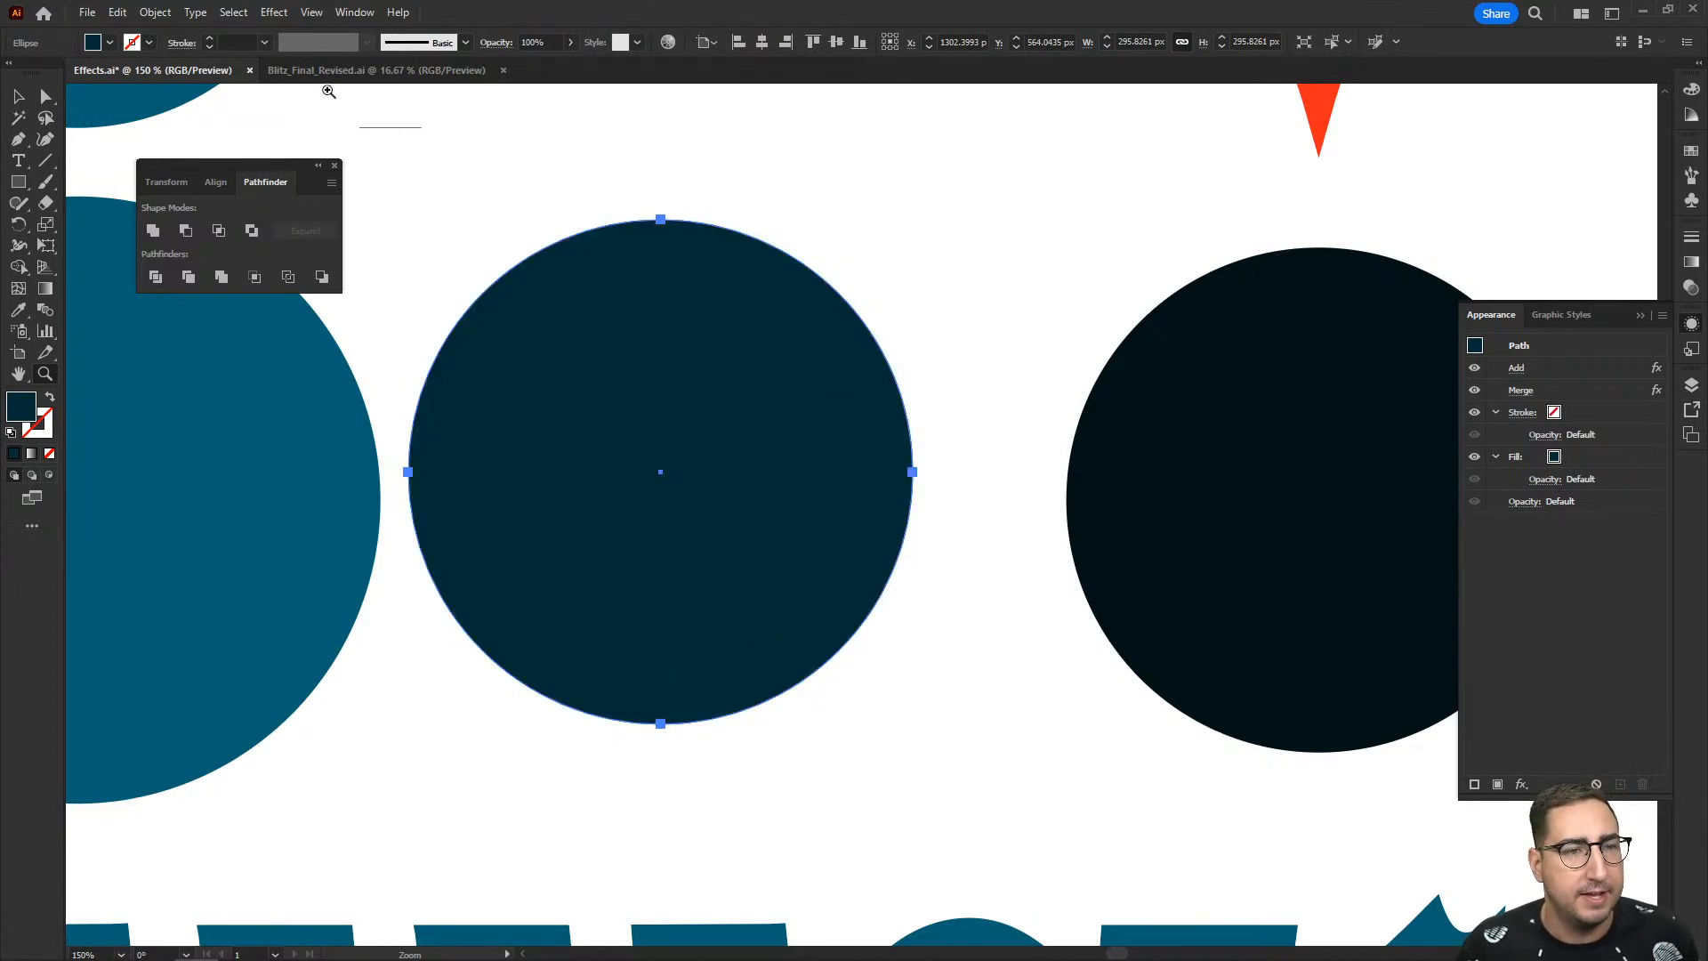
- Try an Inner Glow effect on the navy circle with a dark crimson glow color
click(275, 14)
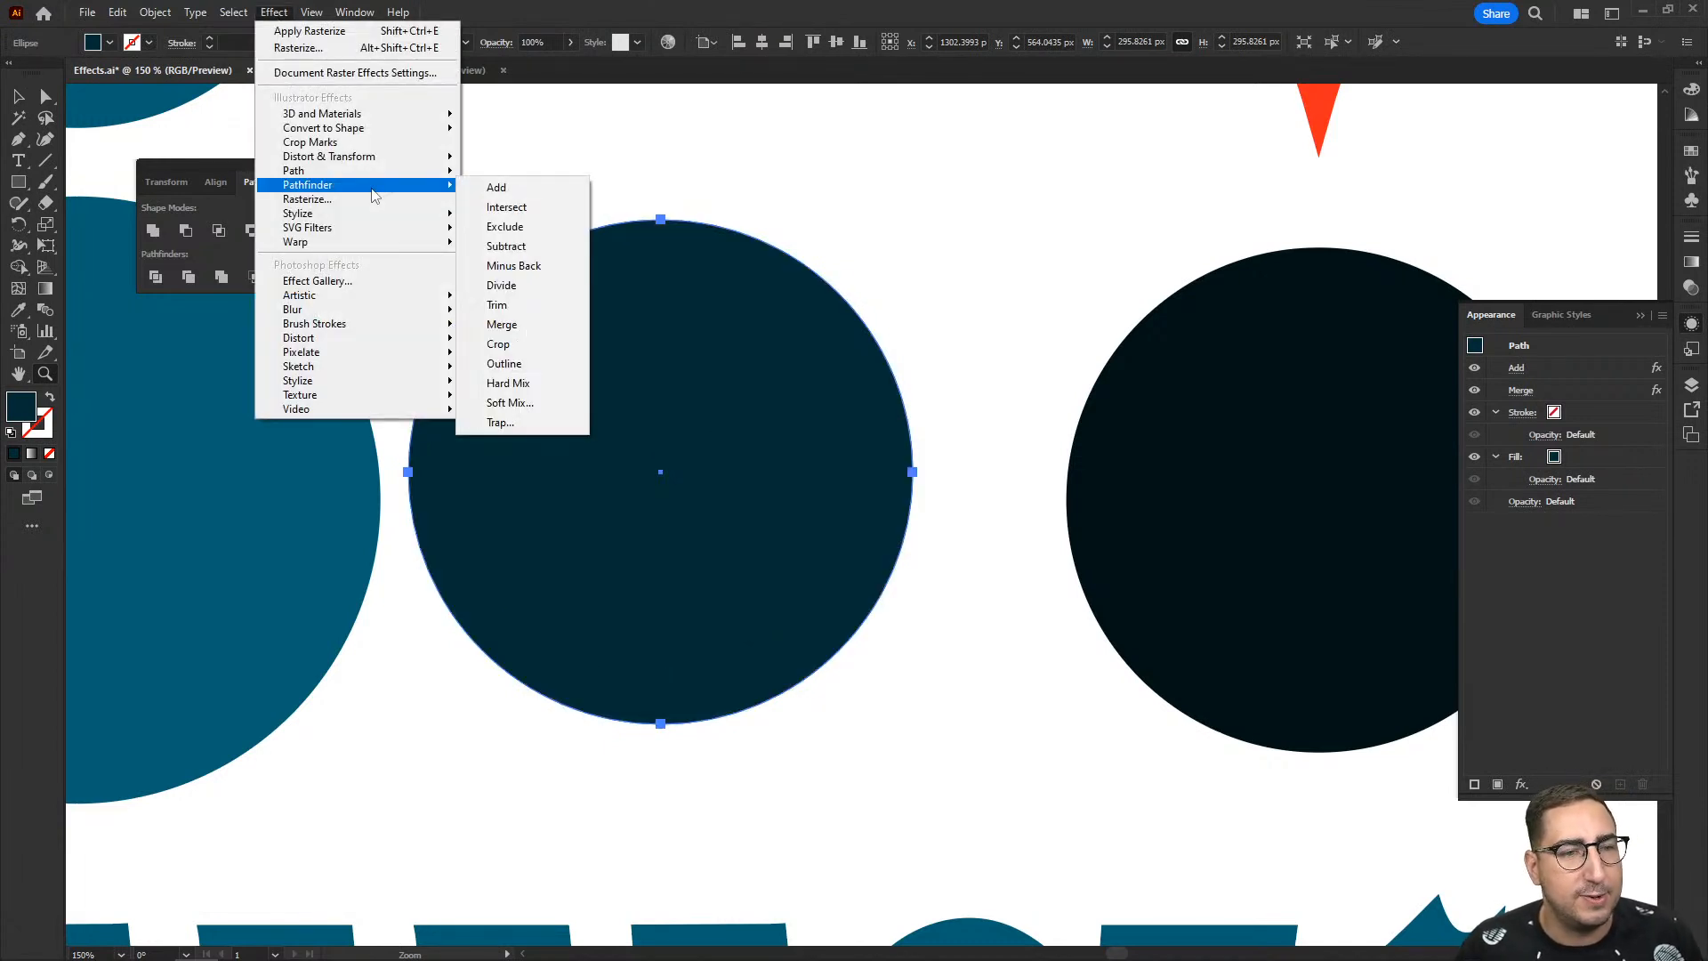
mouse_move(392, 214)
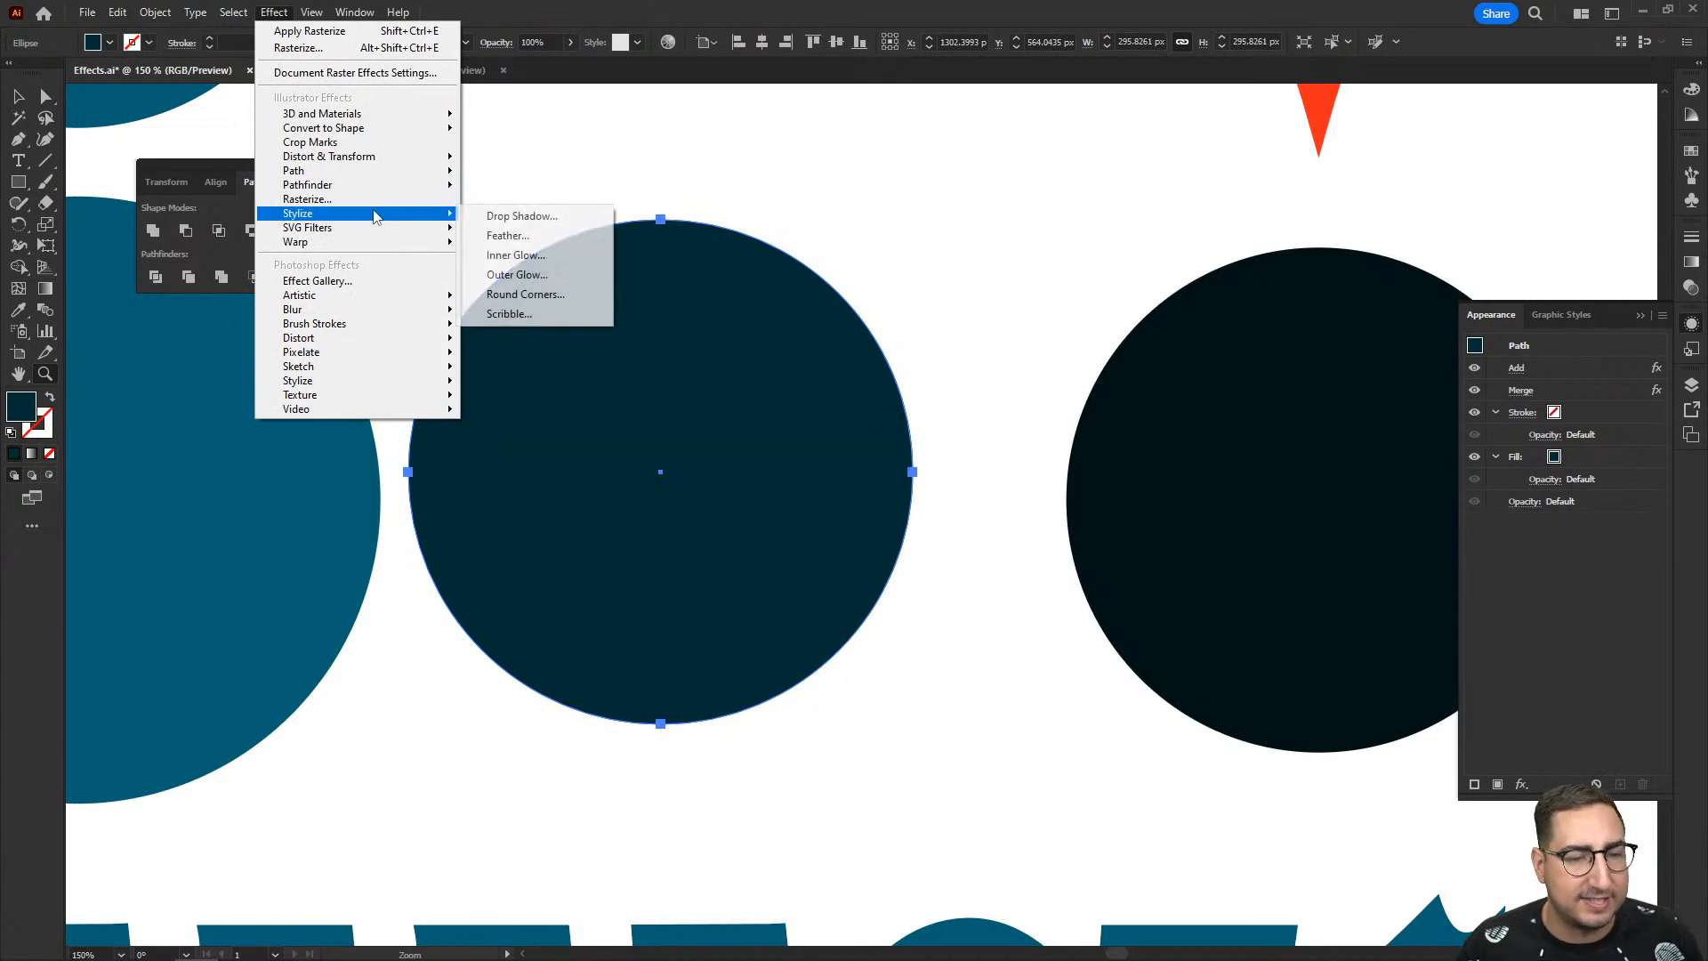
click(541, 255)
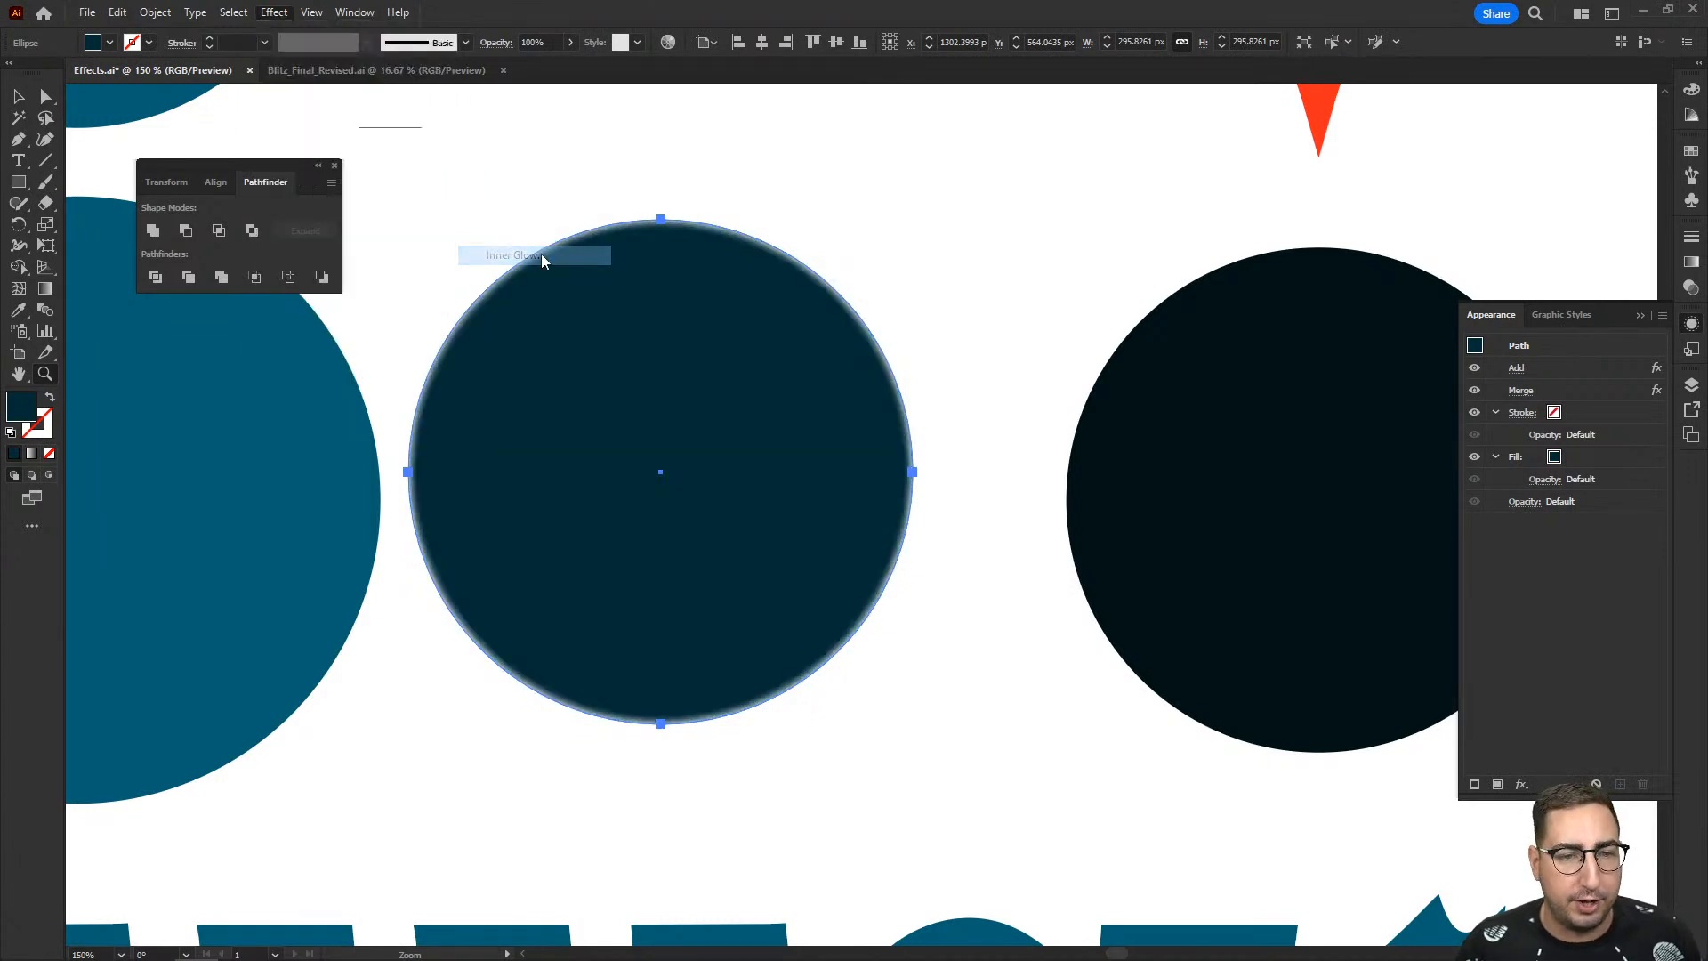
click(1292, 254)
click(812, 462)
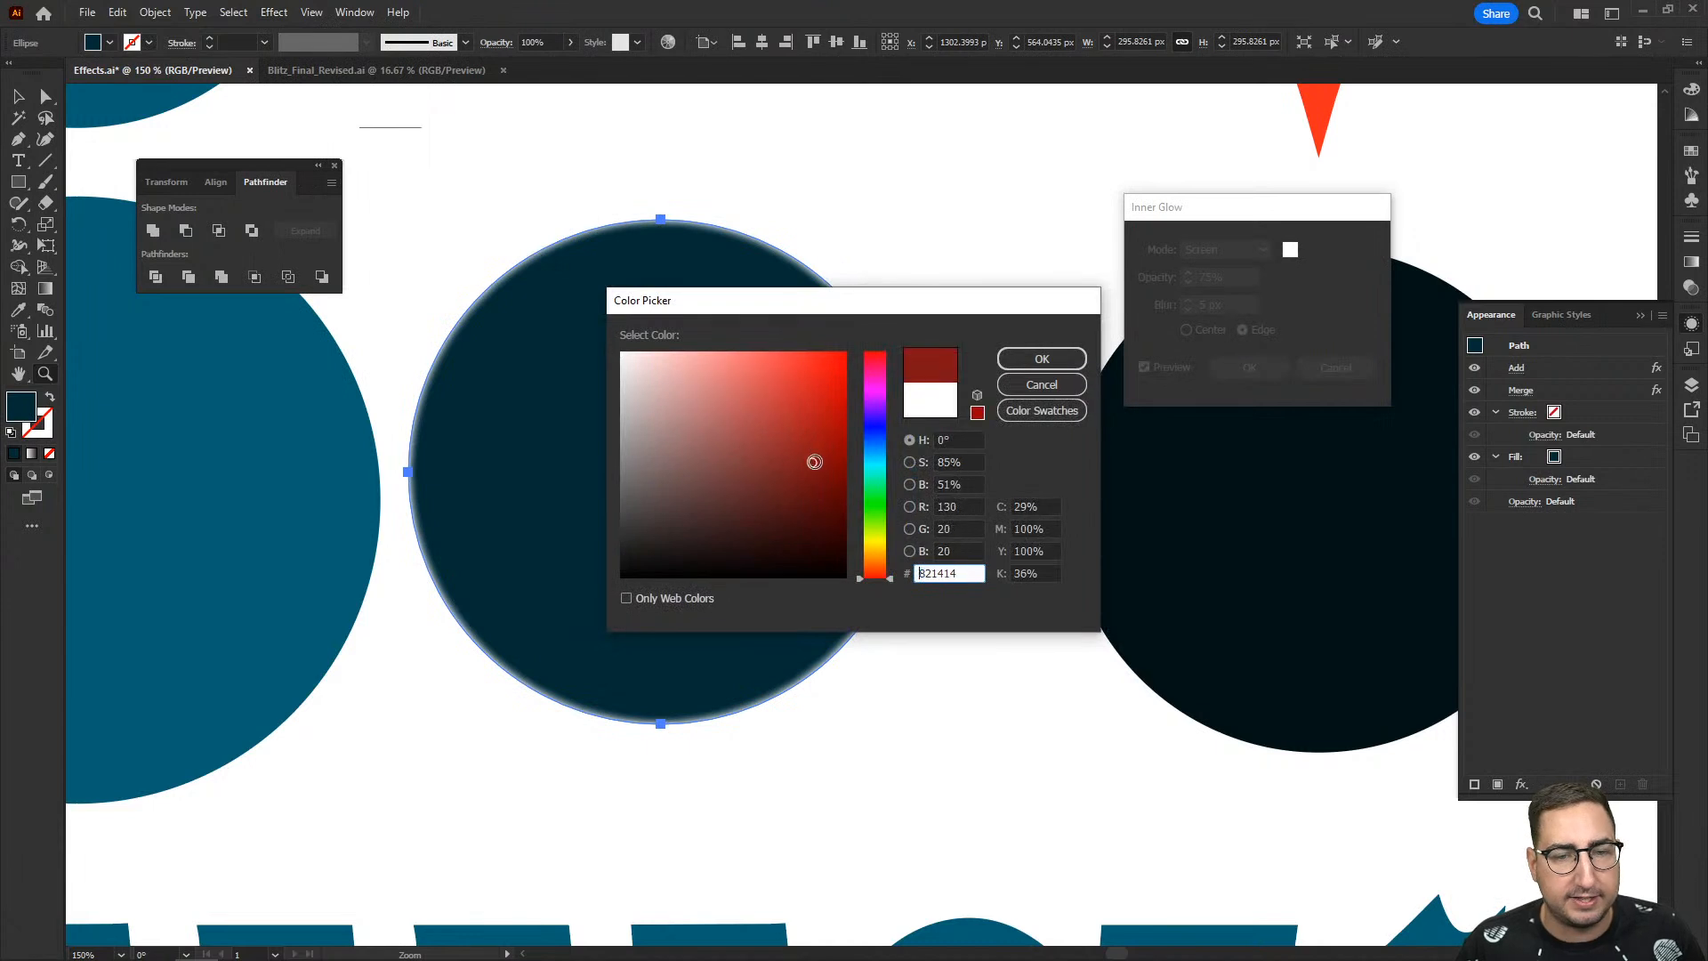
drag(875, 406, 875, 366)
click(1041, 358)
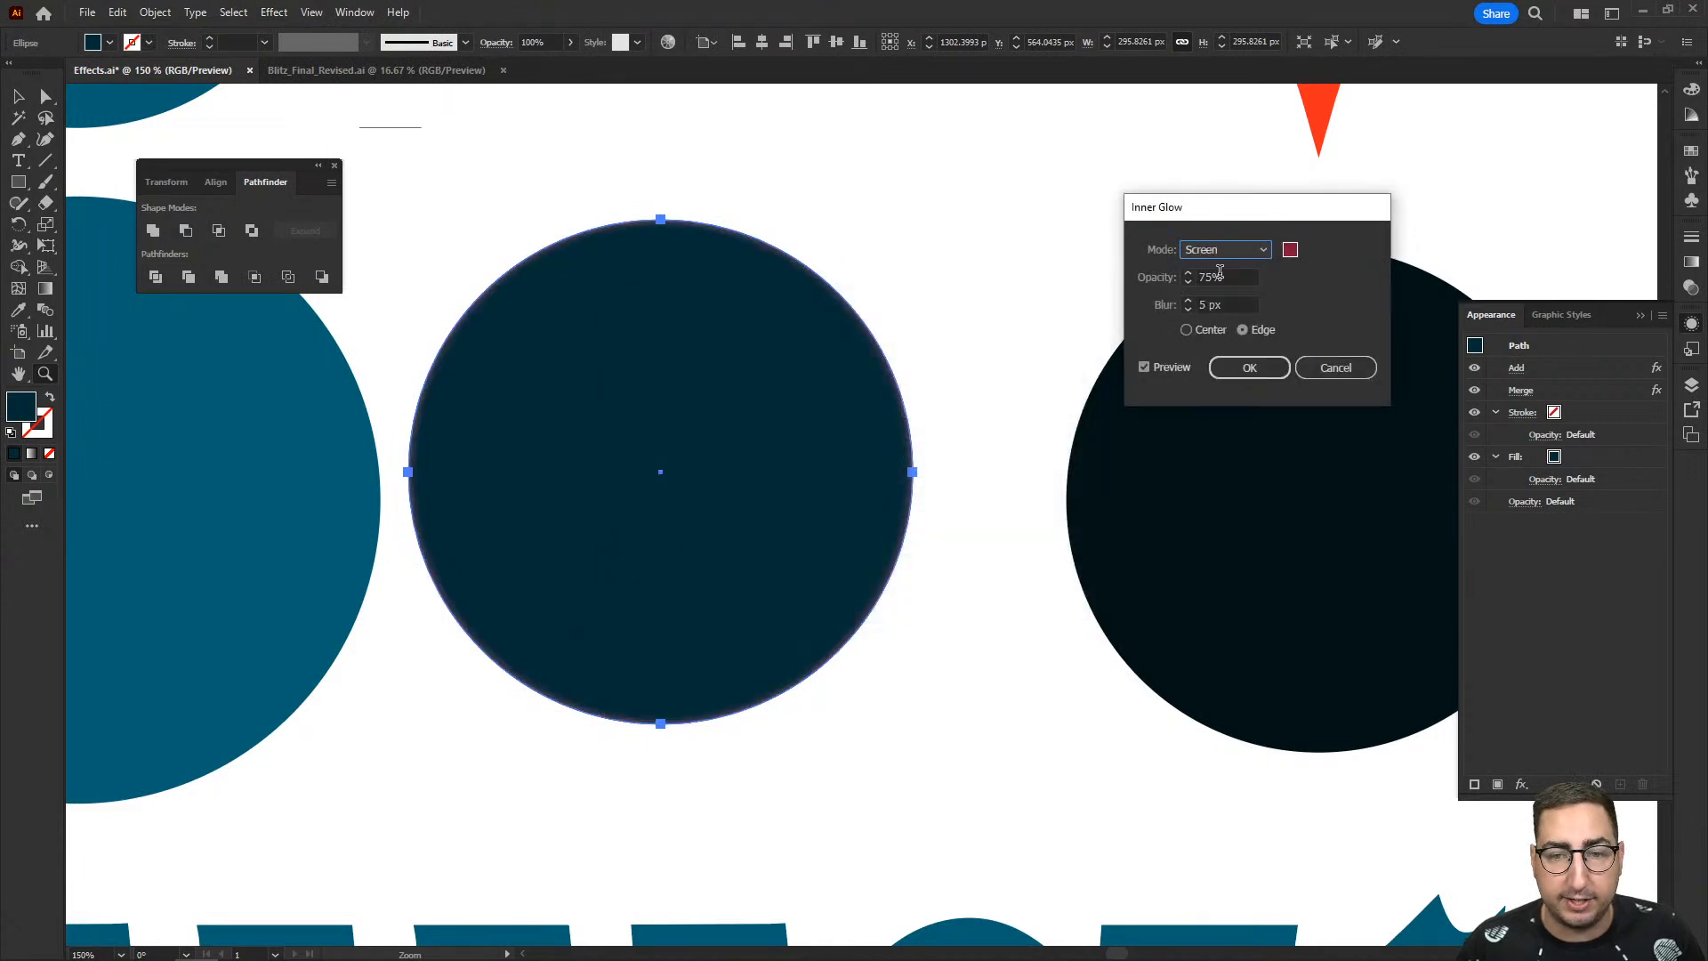
- Preview the Inner Glow in Normal mode with a 30 px blur from the edge, and cancel it
click(1224, 251)
click(1209, 264)
click(1167, 308)
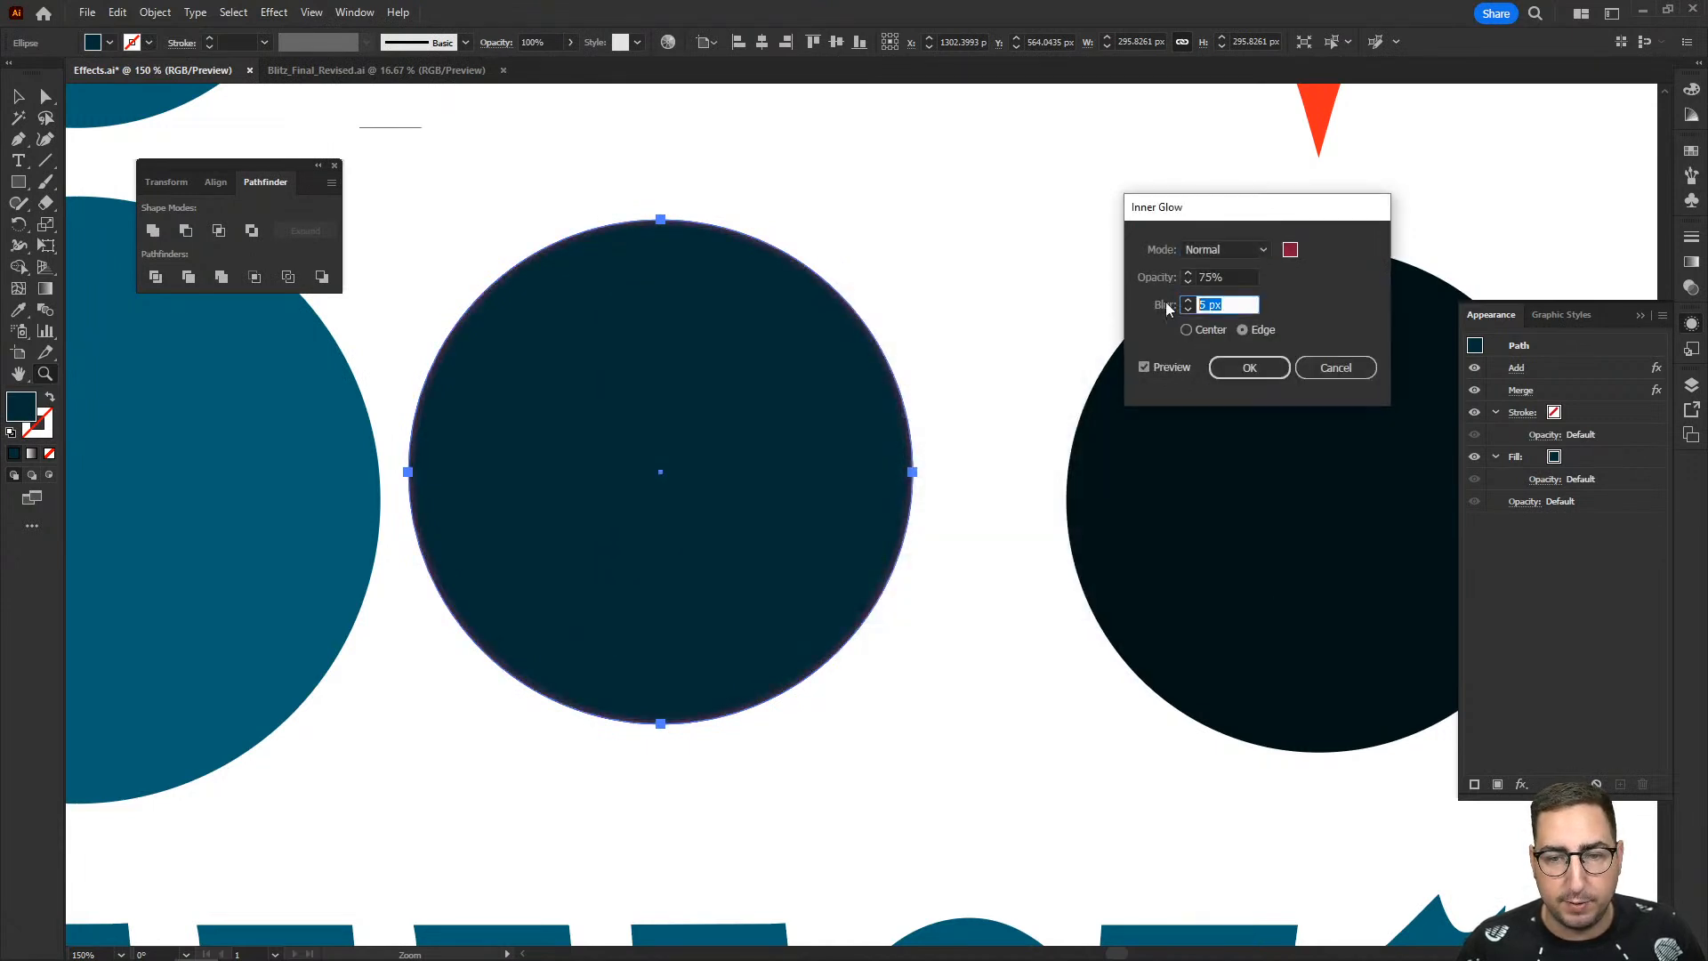
text(30)
key(Tab)
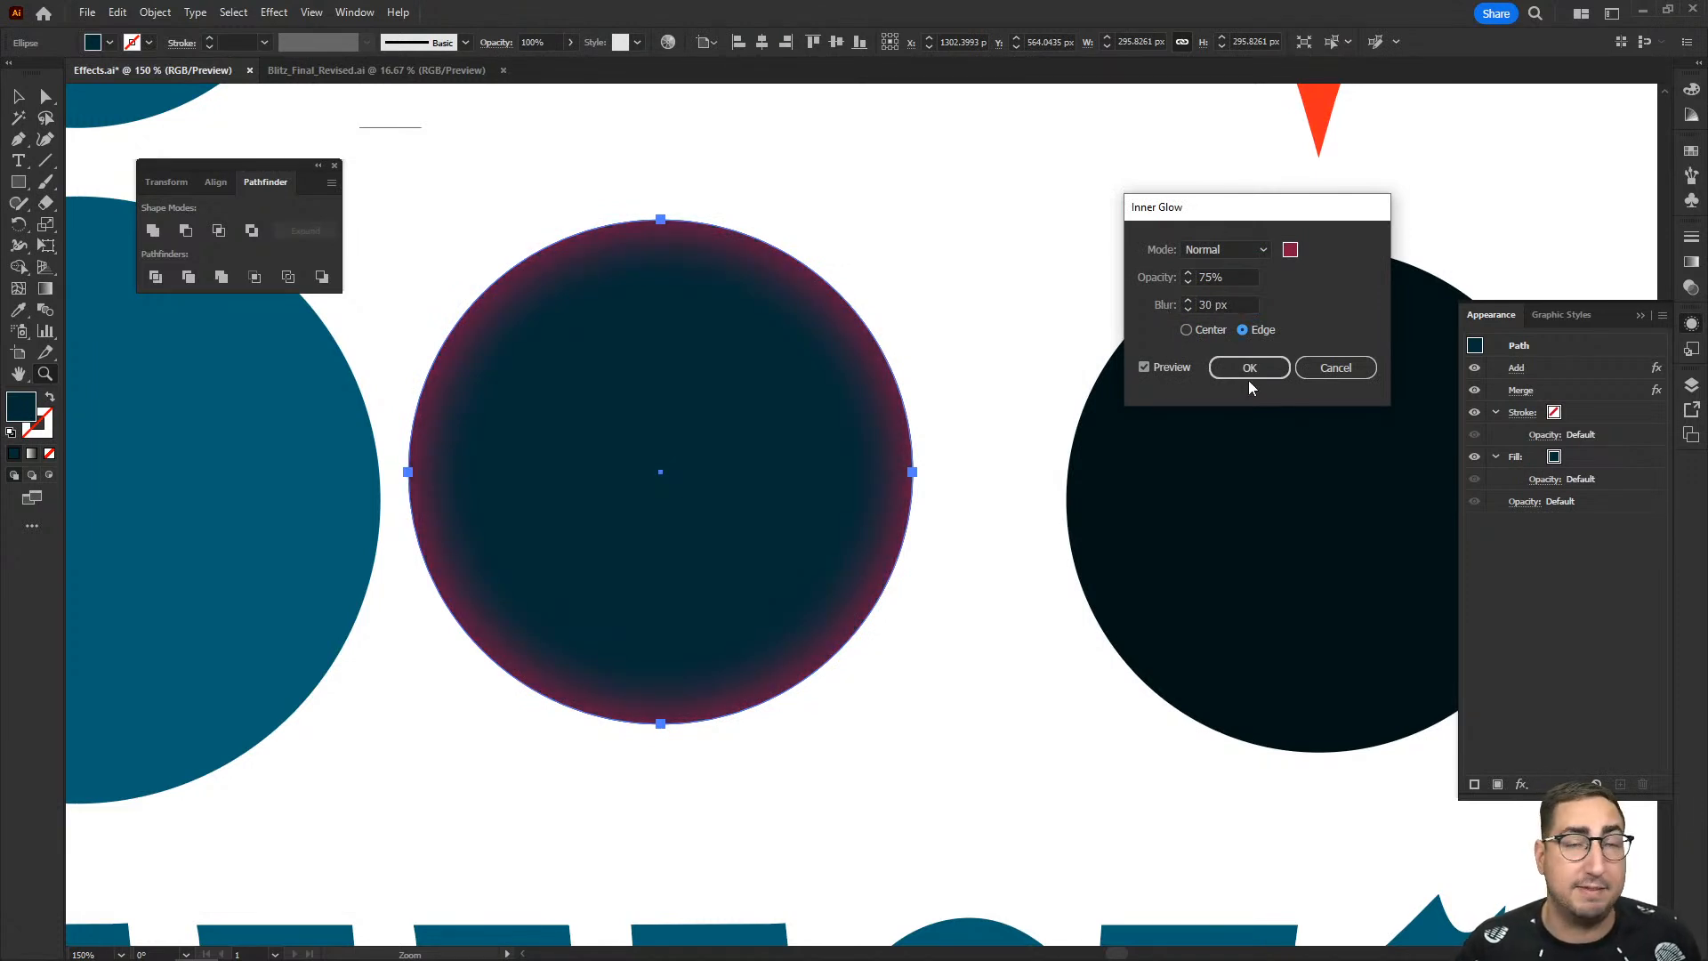
click(1326, 369)
click(274, 12)
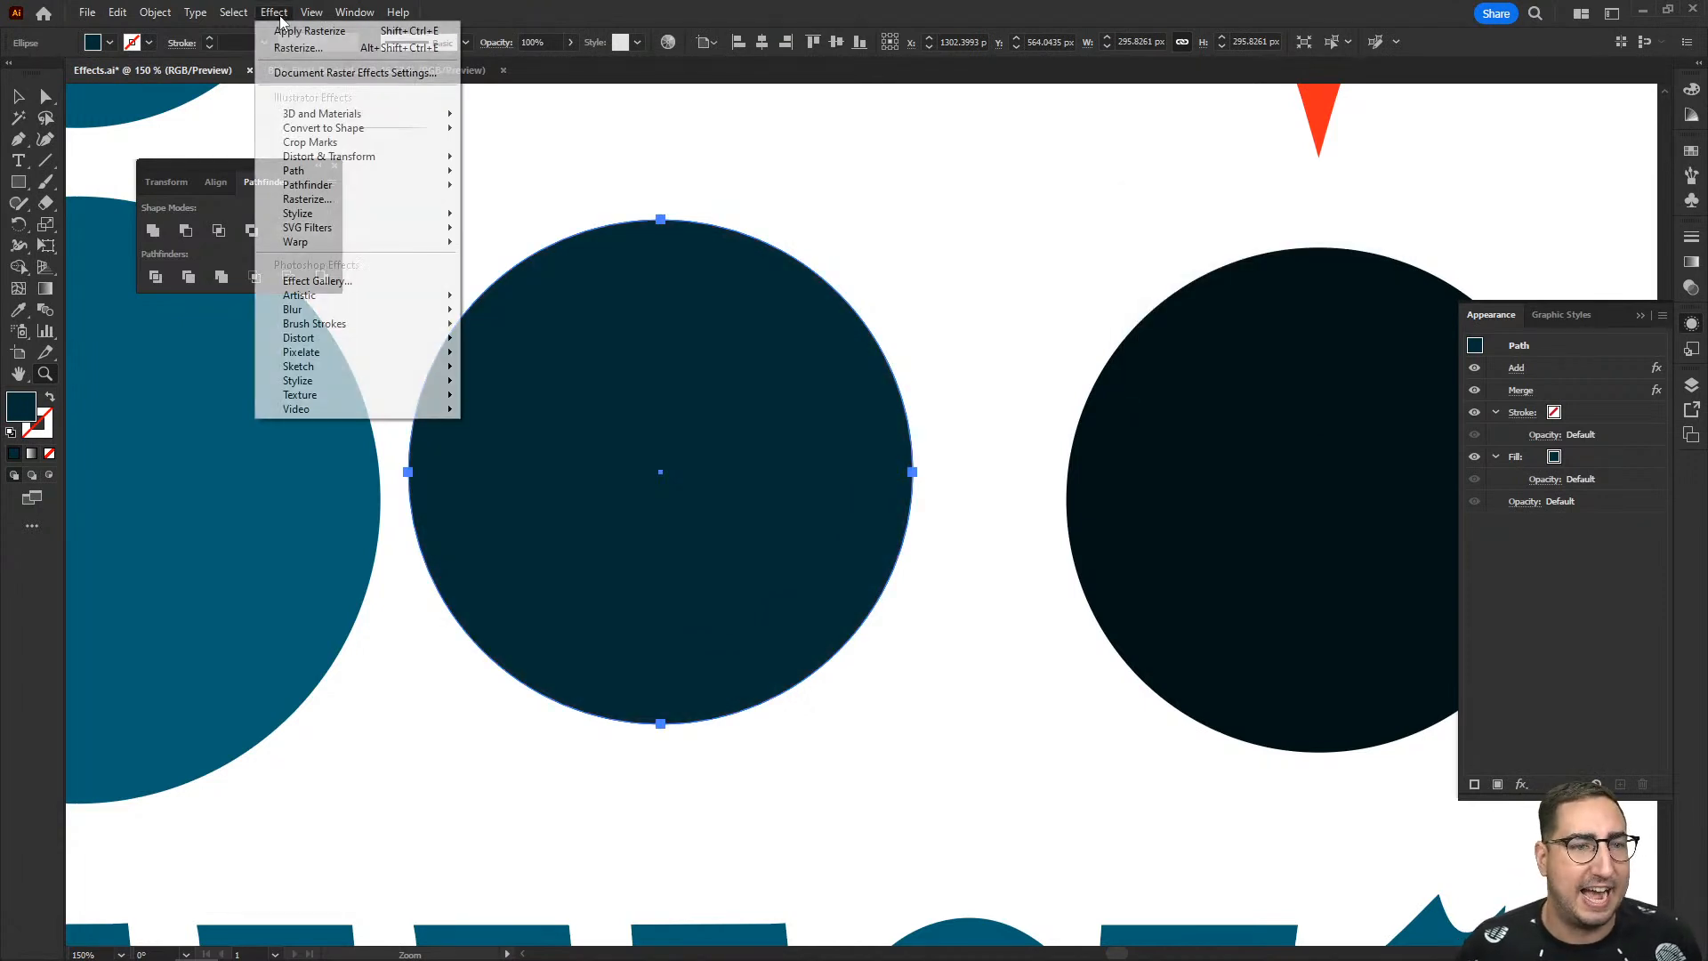
mouse_move(391, 214)
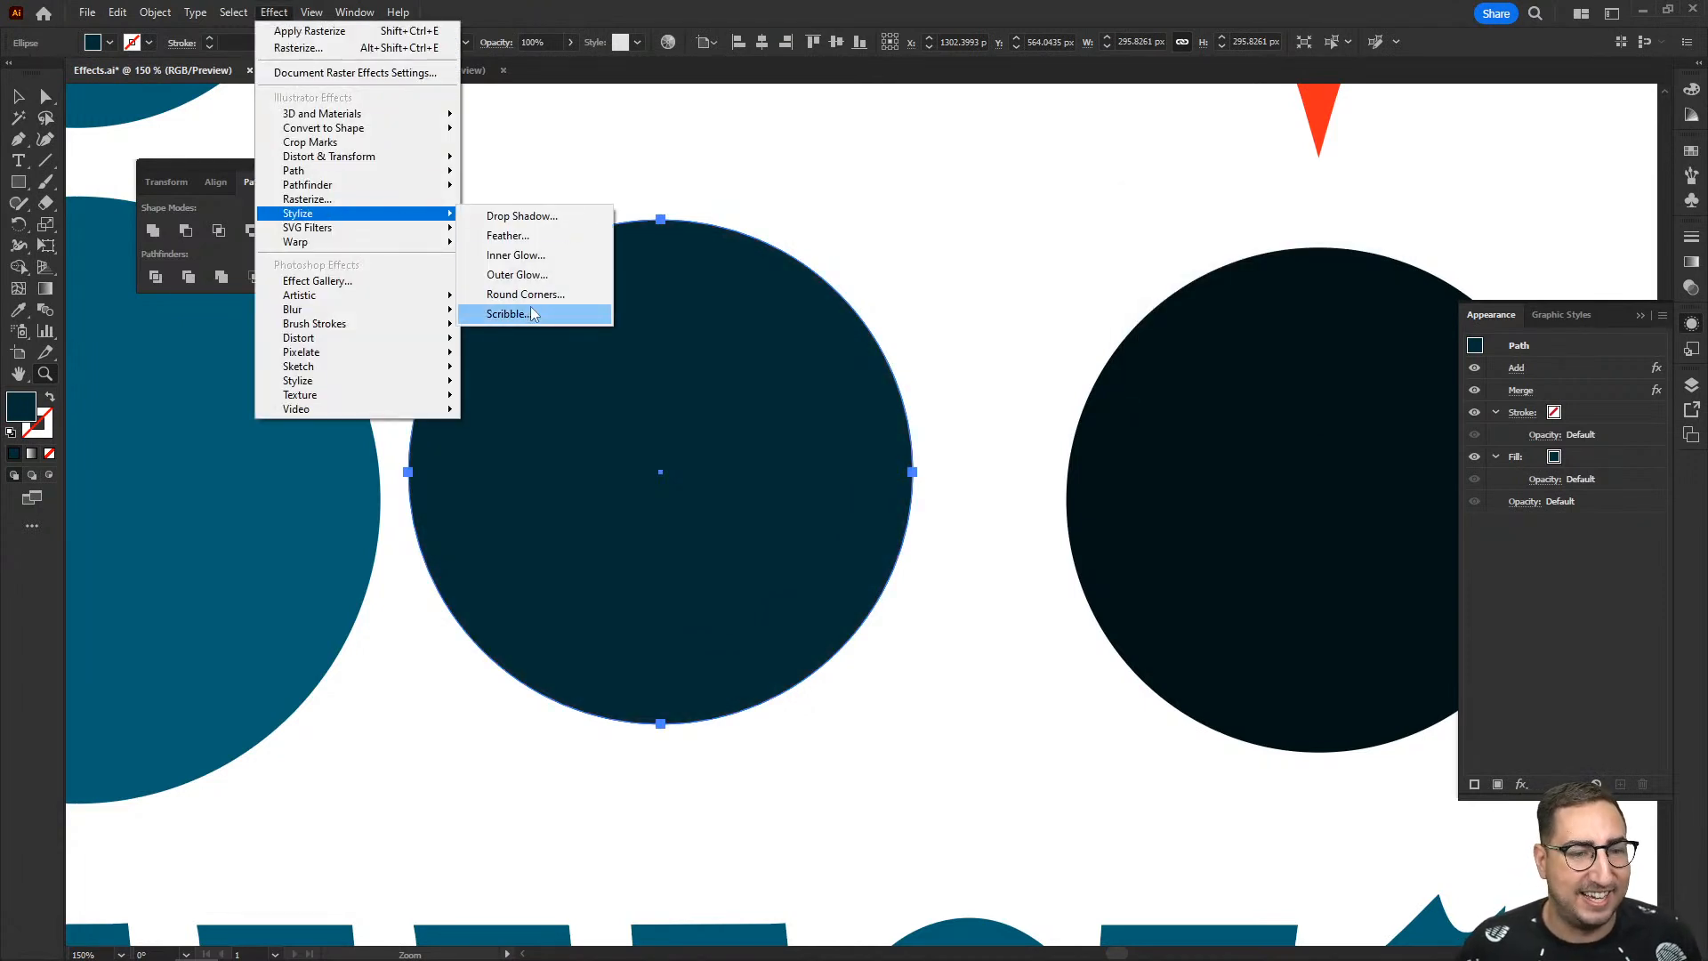
click(914, 159)
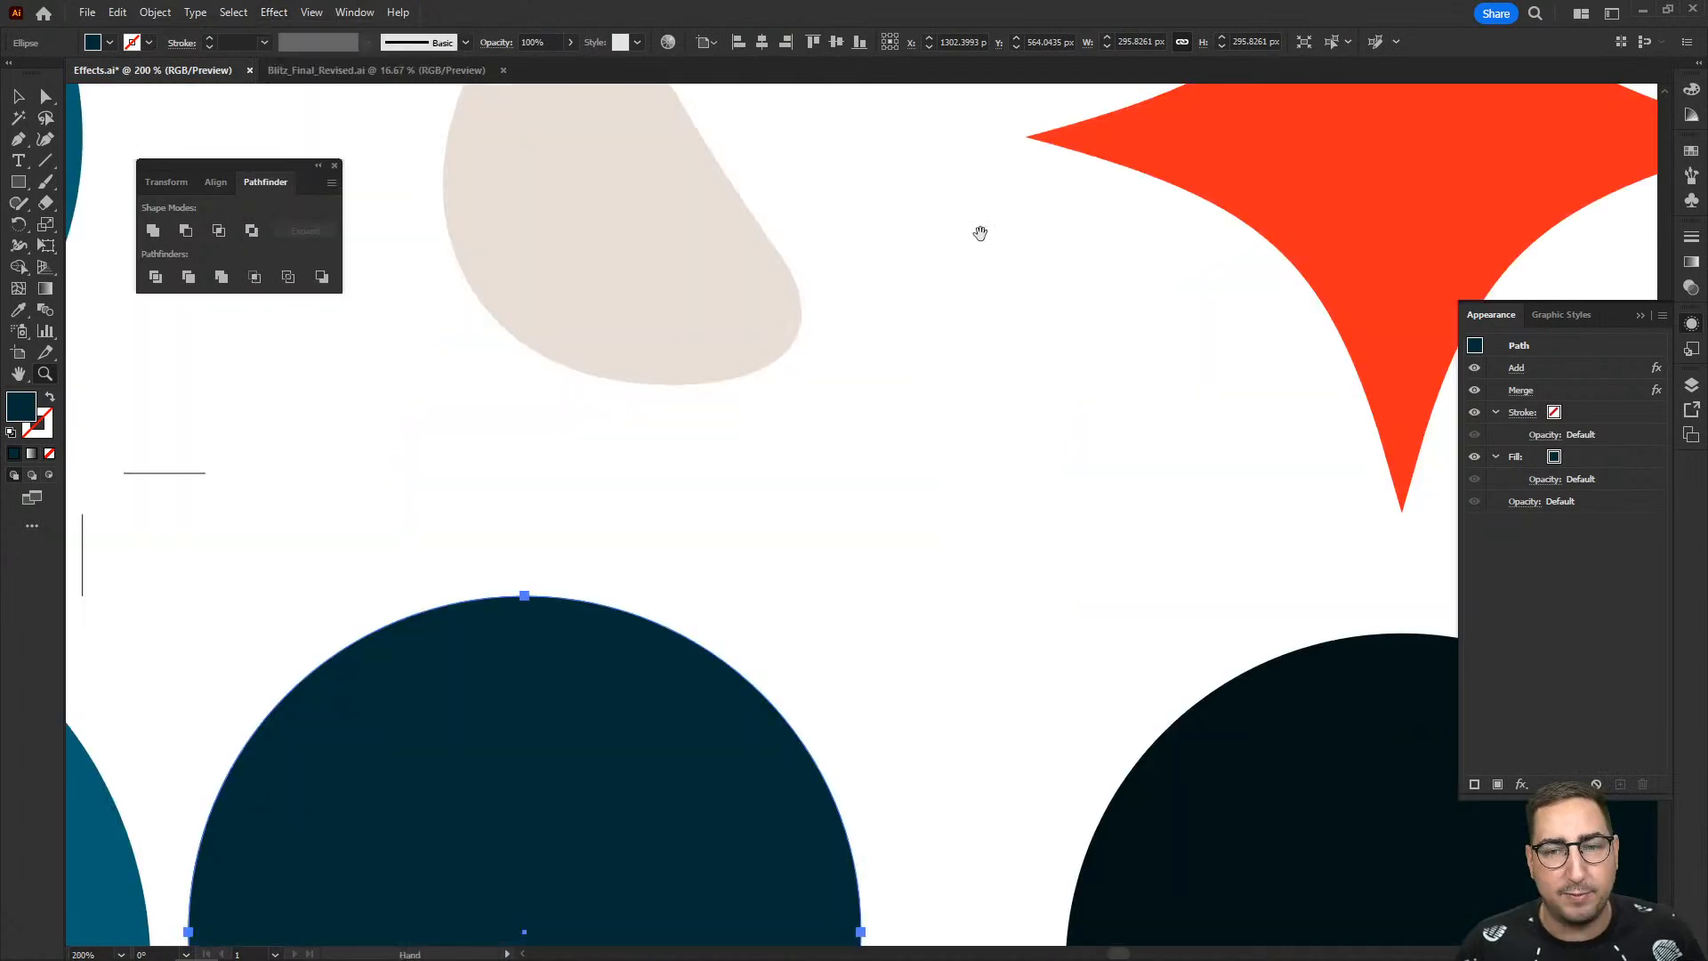
- Draw a navy rectangle about 180 by 156 px in the empty space to the right of the artboard
drag(980, 232, 815, 320)
drag(976, 306, 752, 298)
scroll(801, 299, right, 10)
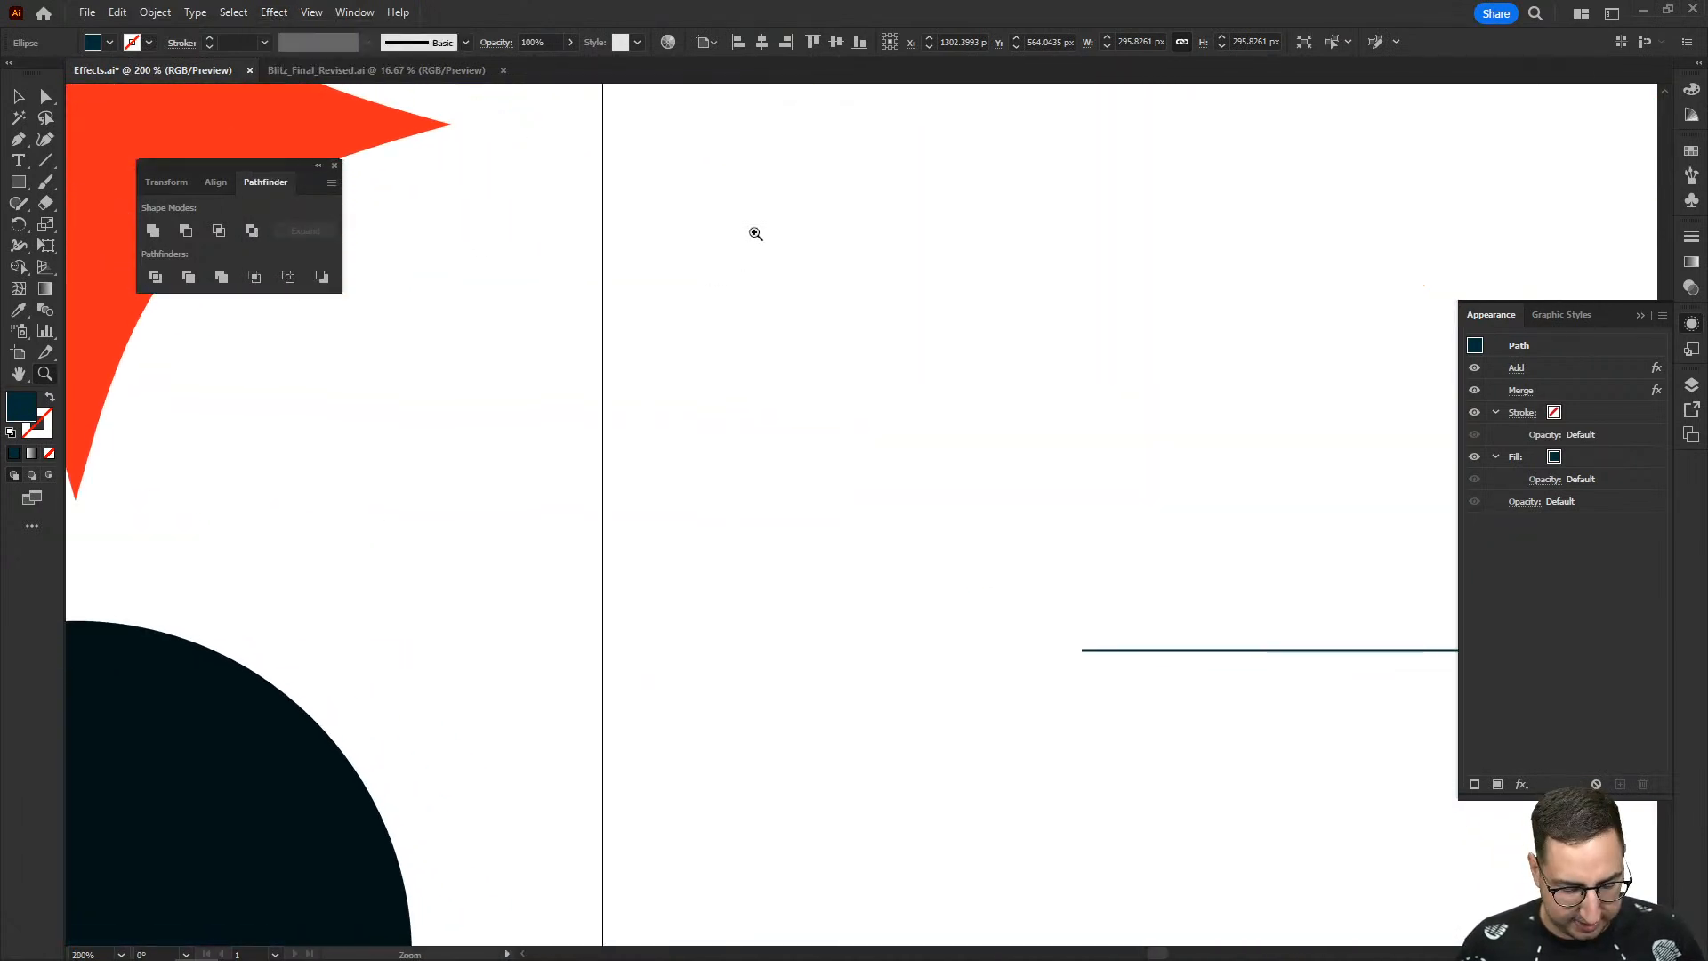
key(m)
drag(759, 153, 1166, 505)
- Apply a Round Corners effect with a 60 px radius to the new navy rectangle
click(283, 16)
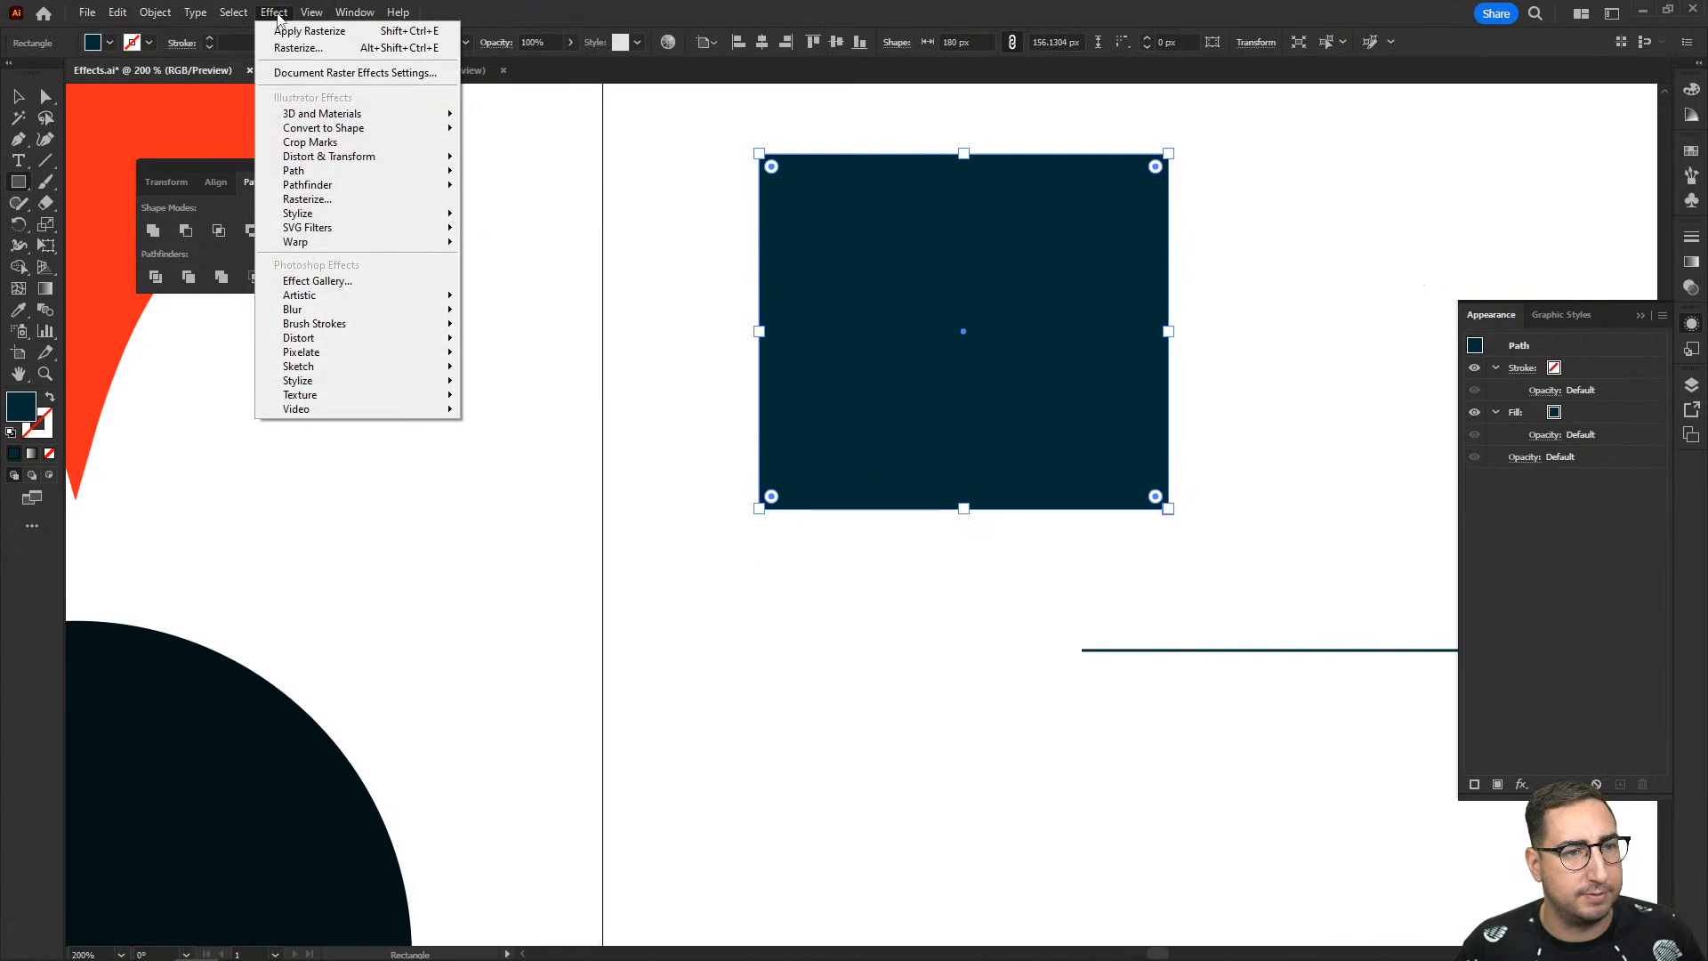
mouse_move(341, 217)
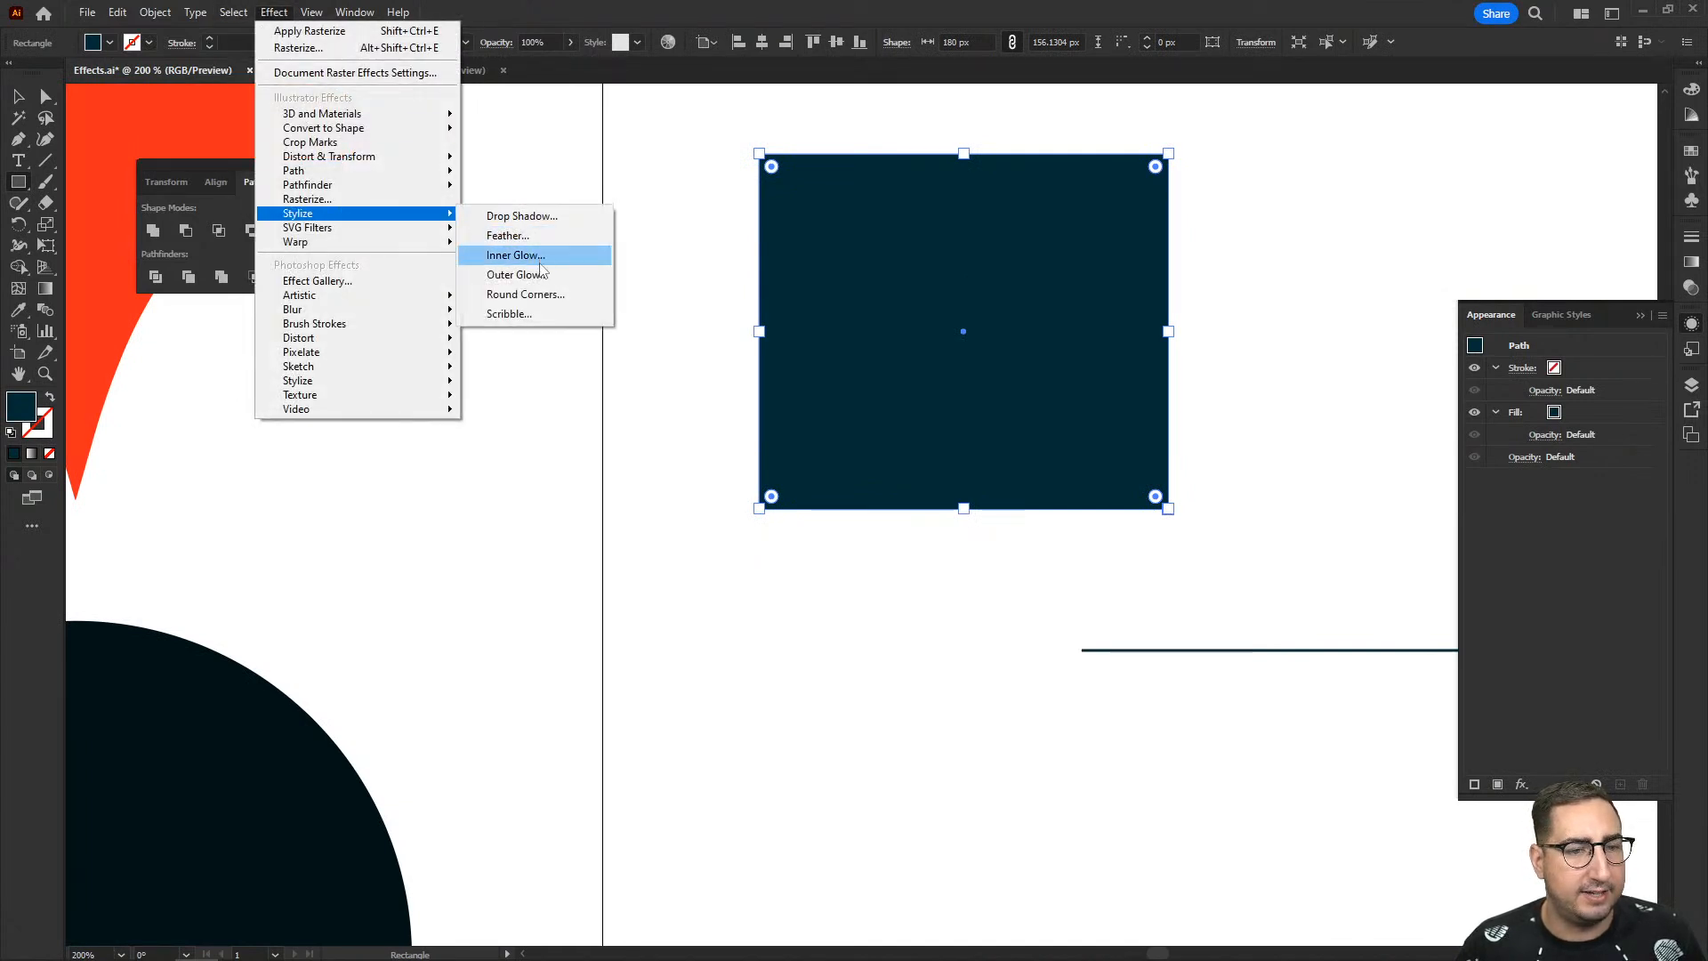
click(534, 294)
drag(1202, 179, 1346, 193)
key(shift+Up)
key(shift+Up)
key(shift+Up)
key(shift+Up)
key(shift+Up)
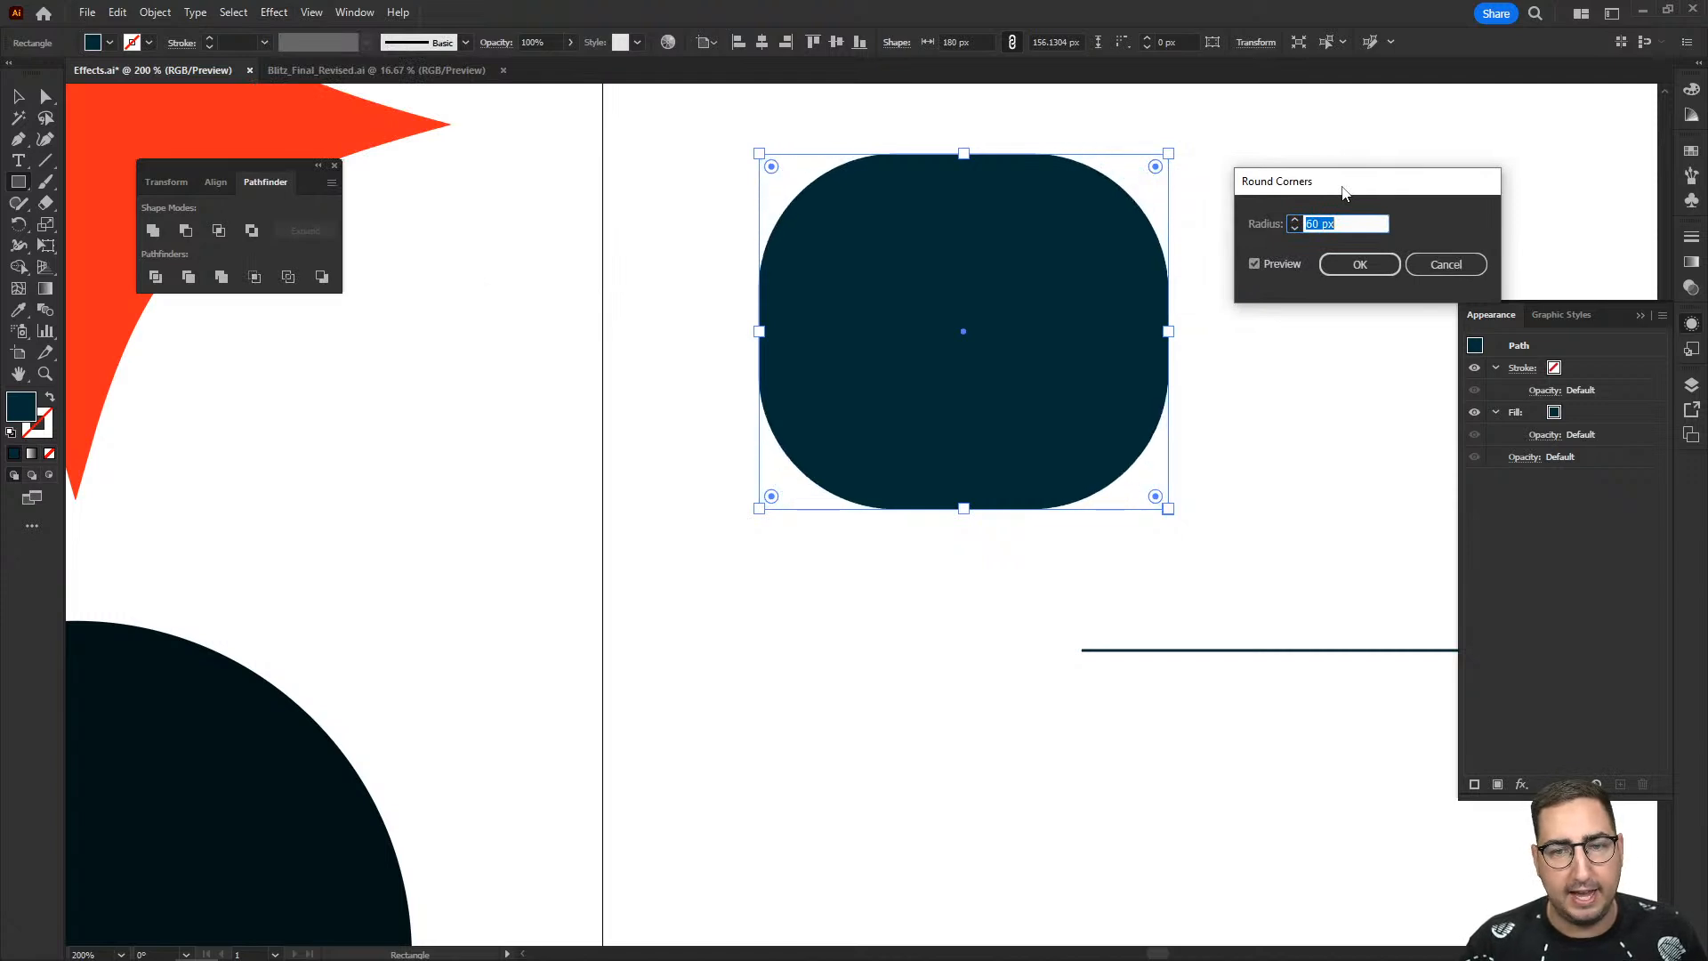
click(1352, 265)
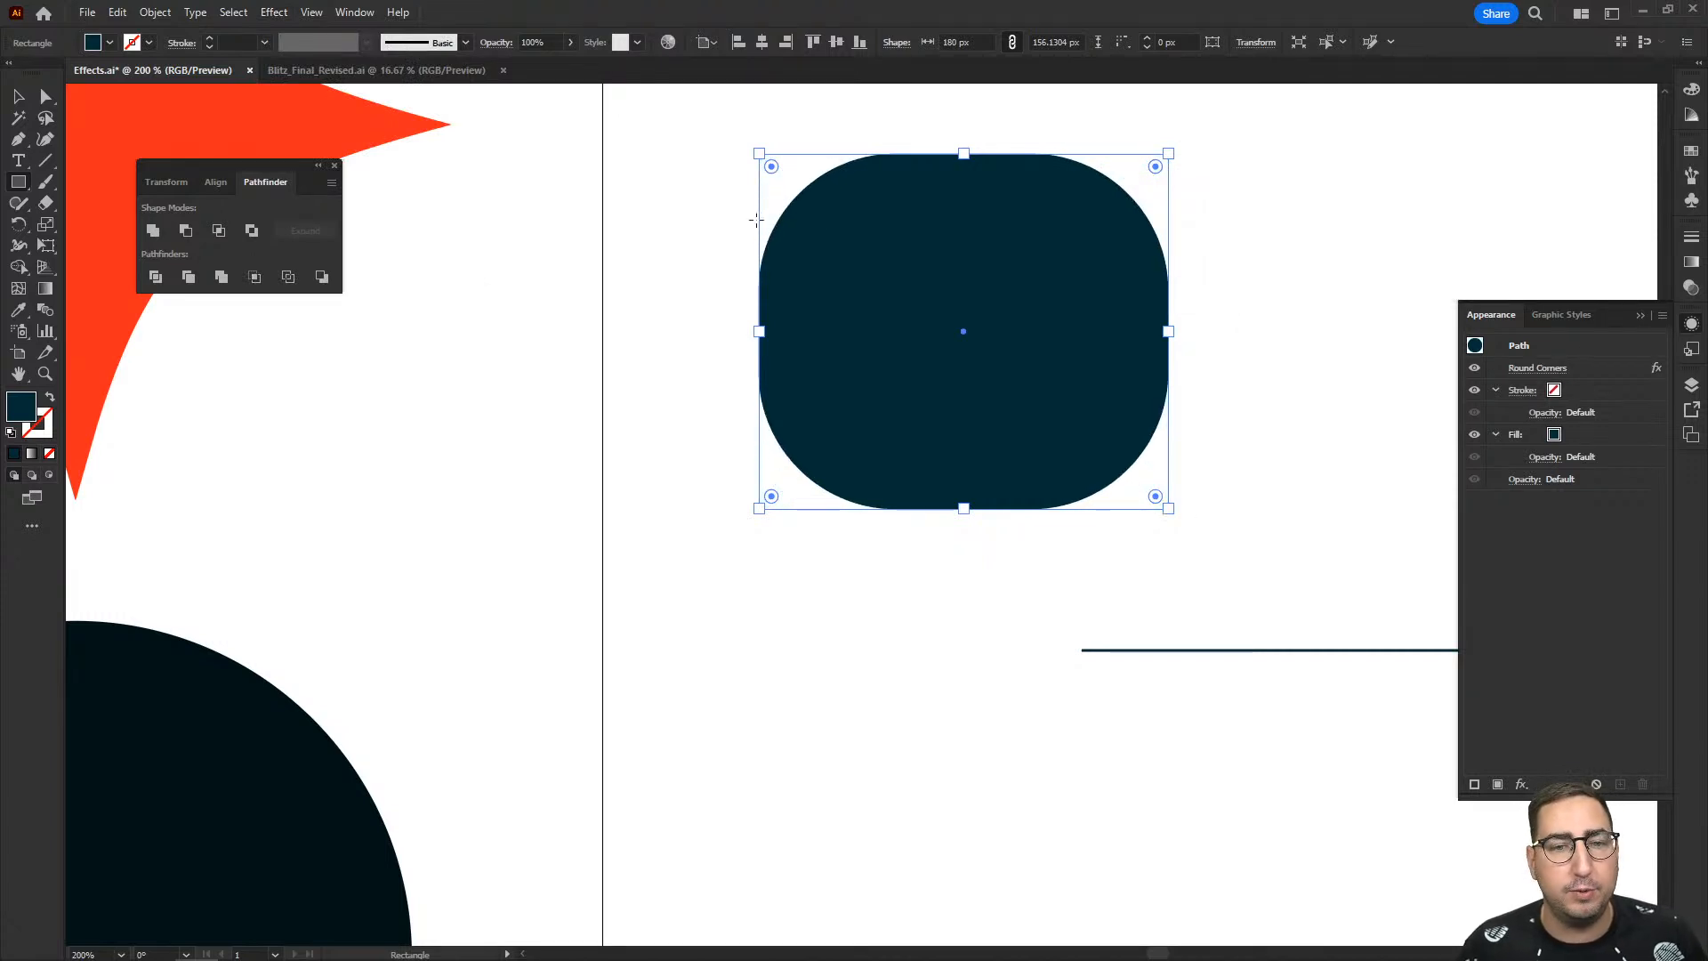
- Check the anchor points of the rounded rectangle, narrow it slightly from its left side and deselect it
key(a)
drag(693, 132, 838, 541)
click(835, 543)
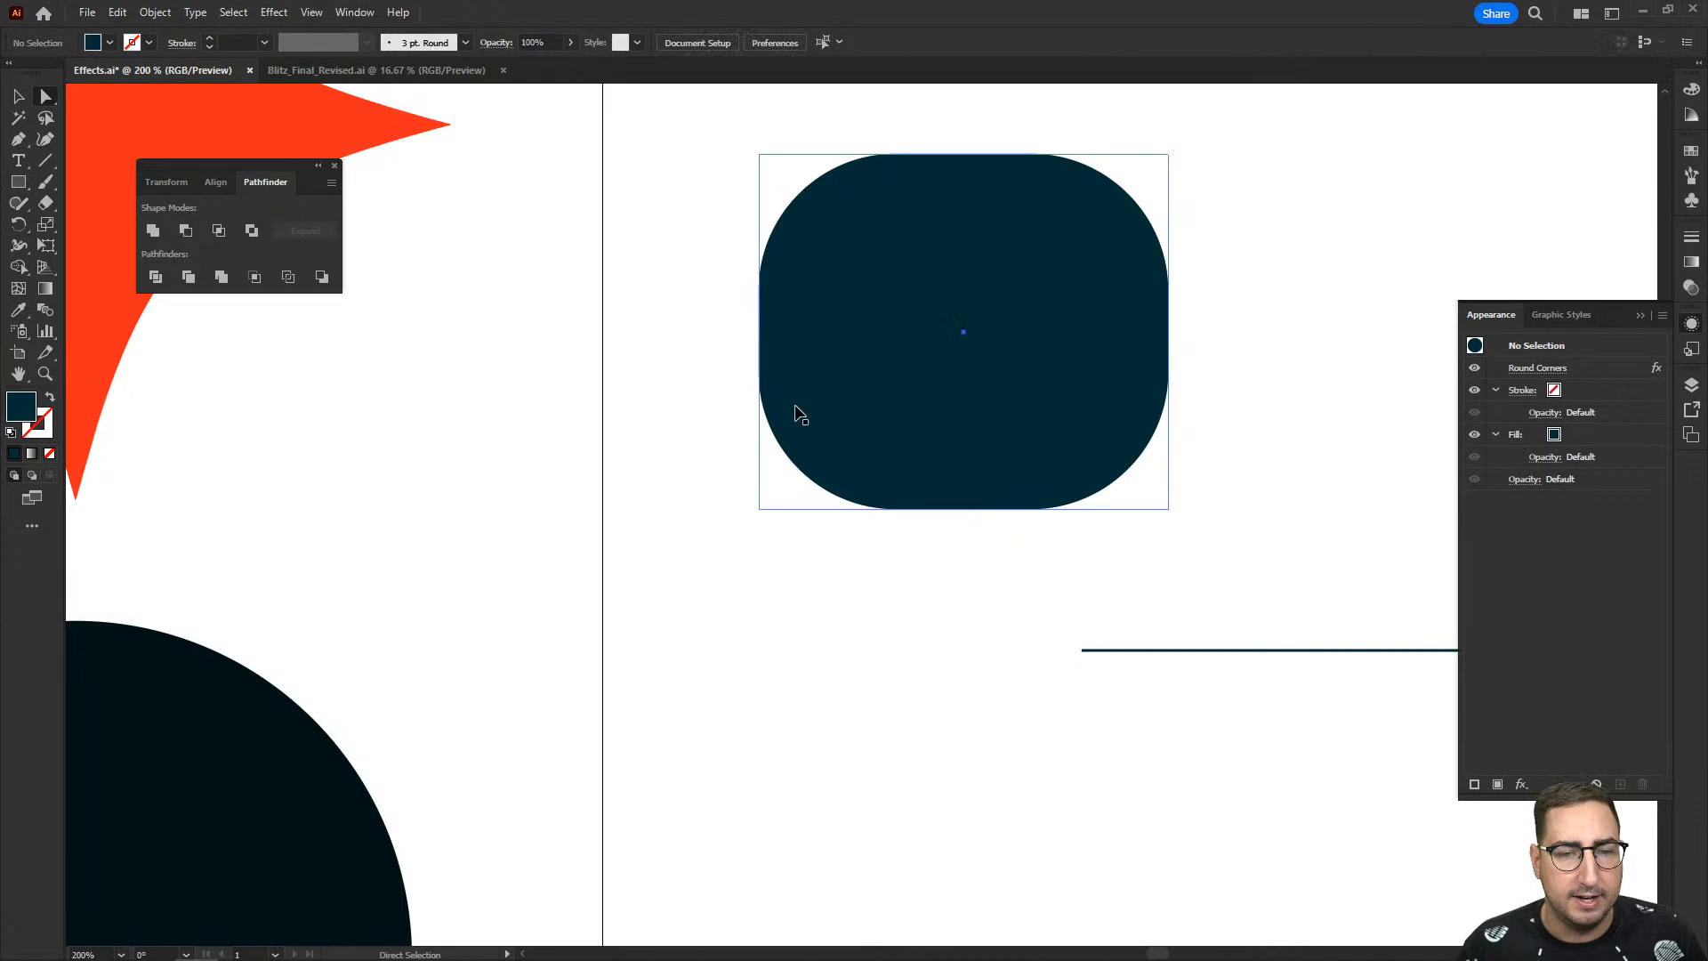
key(v)
click(792, 382)
mouse_move(759, 332)
mouse_down()
mouse_move(904, 335)
mouse_move(632, 335)
mouse_move(766, 334)
mouse_up()
click(682, 379)
- Move the navy circle about 40 px to the right and 5 px up on the artboard
key(z)
alt+click(722, 437)
alt+click(703, 518)
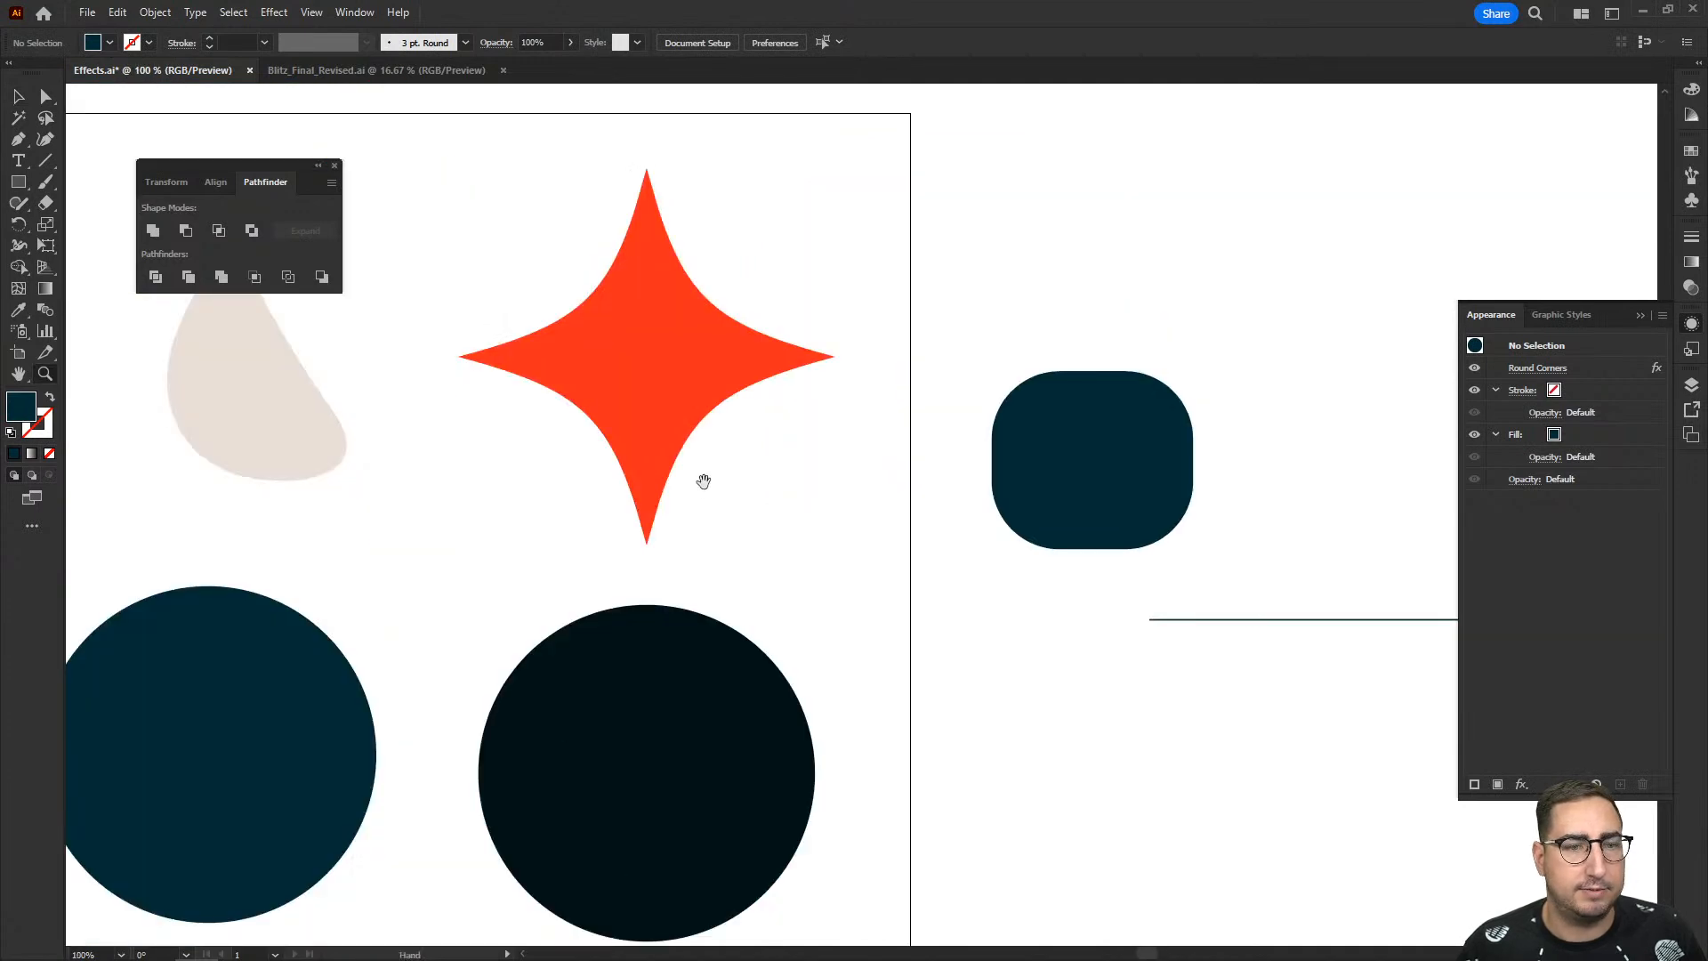
drag(703, 481, 1176, 307)
drag(732, 520, 778, 516)
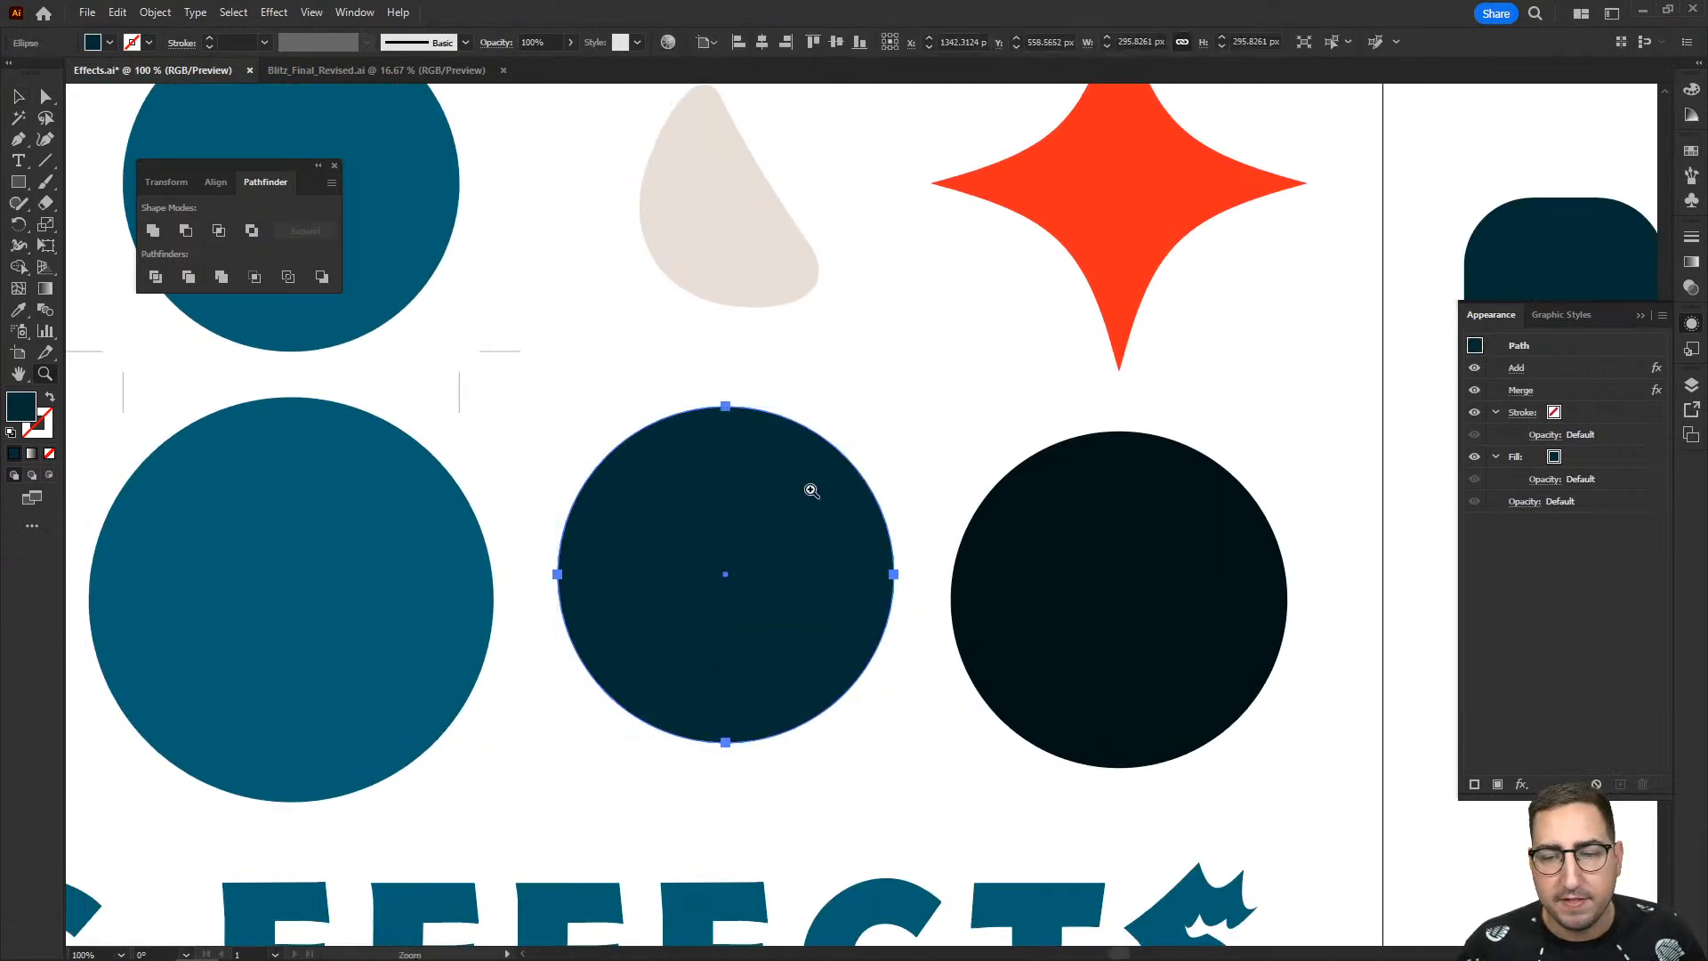
- Preview a Custom Scribble effect at a 30° angle on the Summer Blitz logo group and cancel it
alt+click(810, 489)
alt+click(810, 489)
drag(131, 463, 978, 435)
key(v)
click(552, 498)
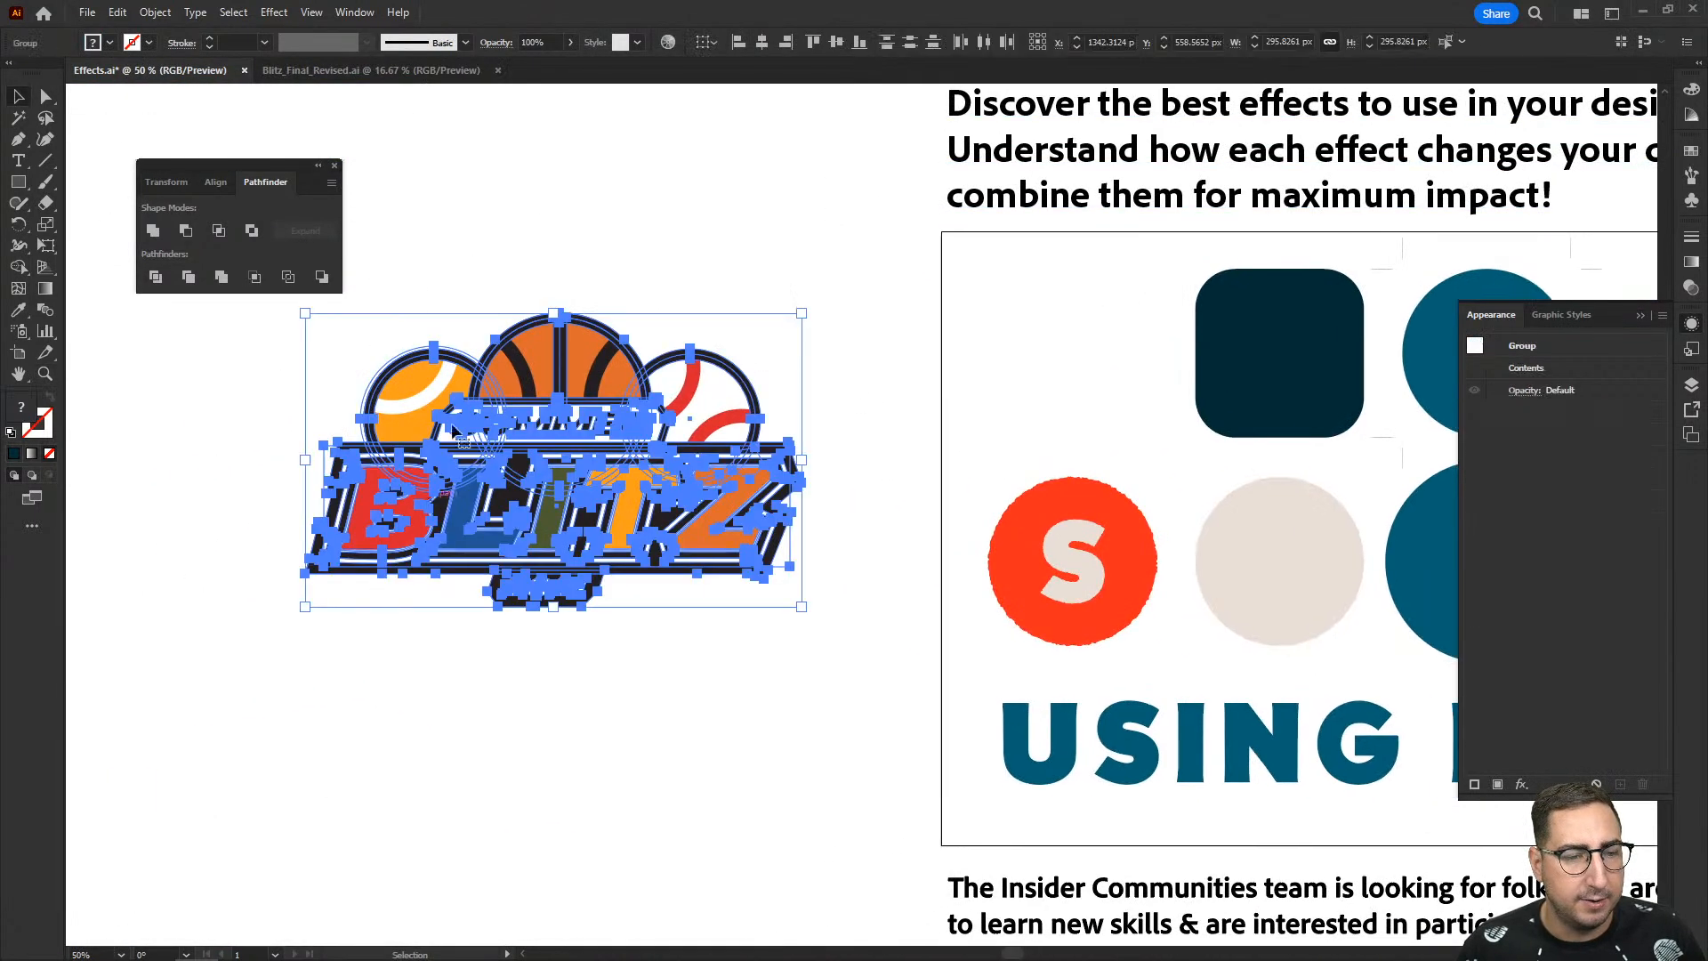
click(273, 12)
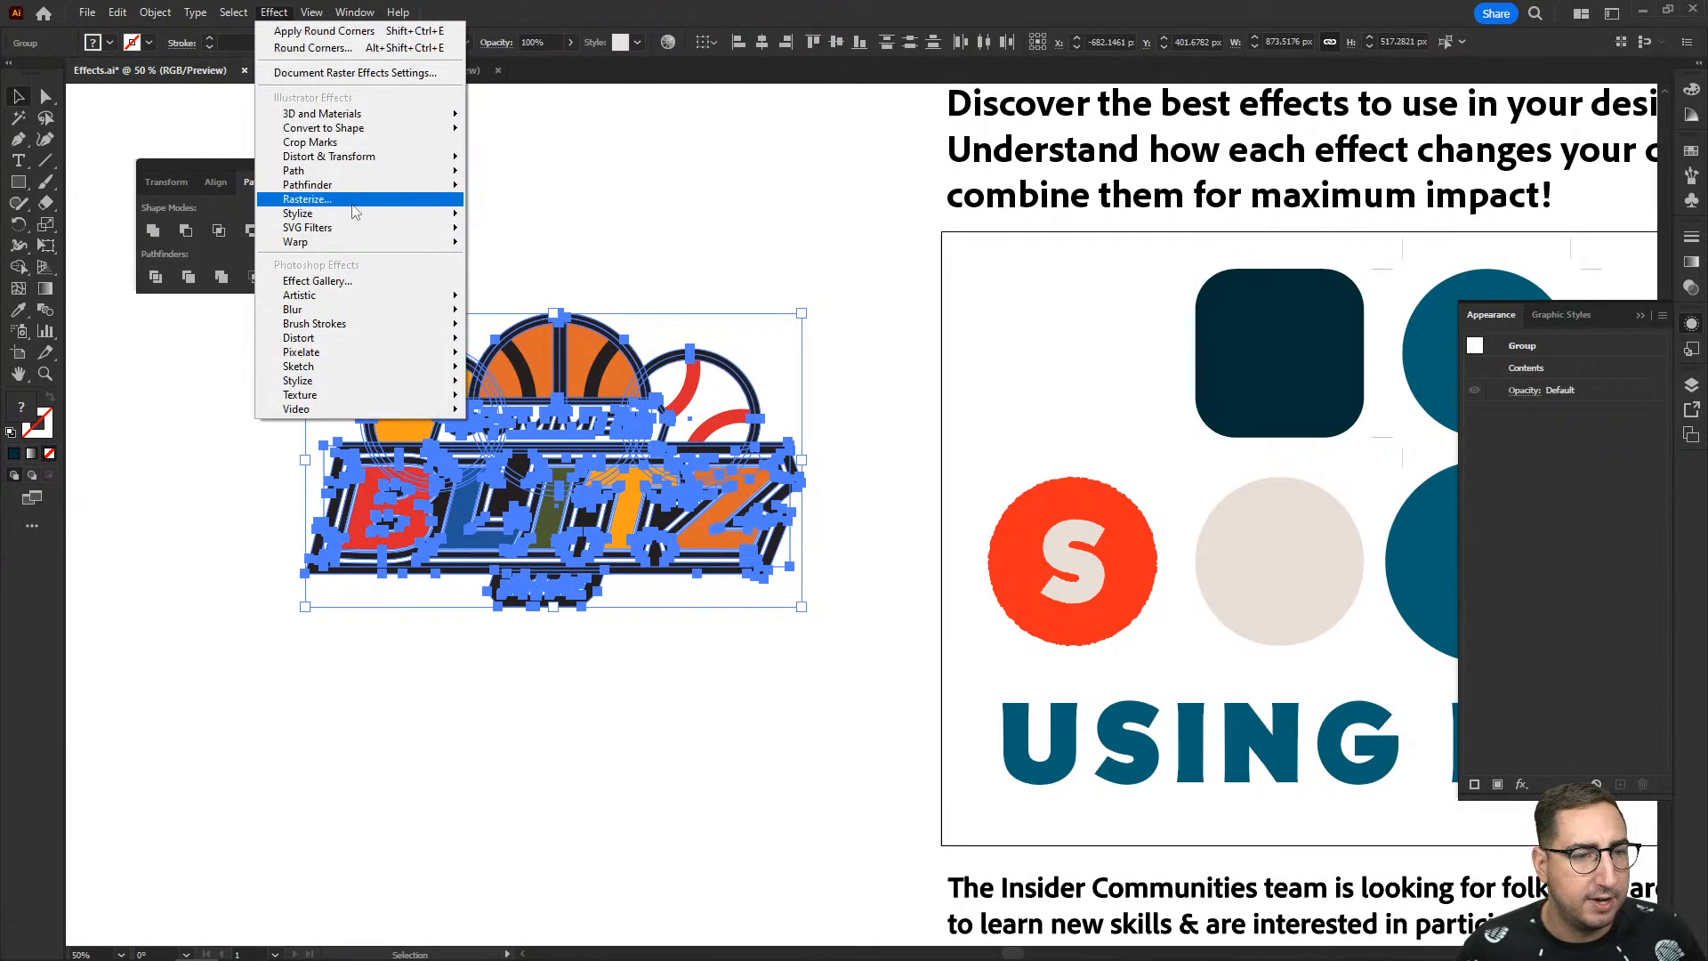
mouse_move(352, 220)
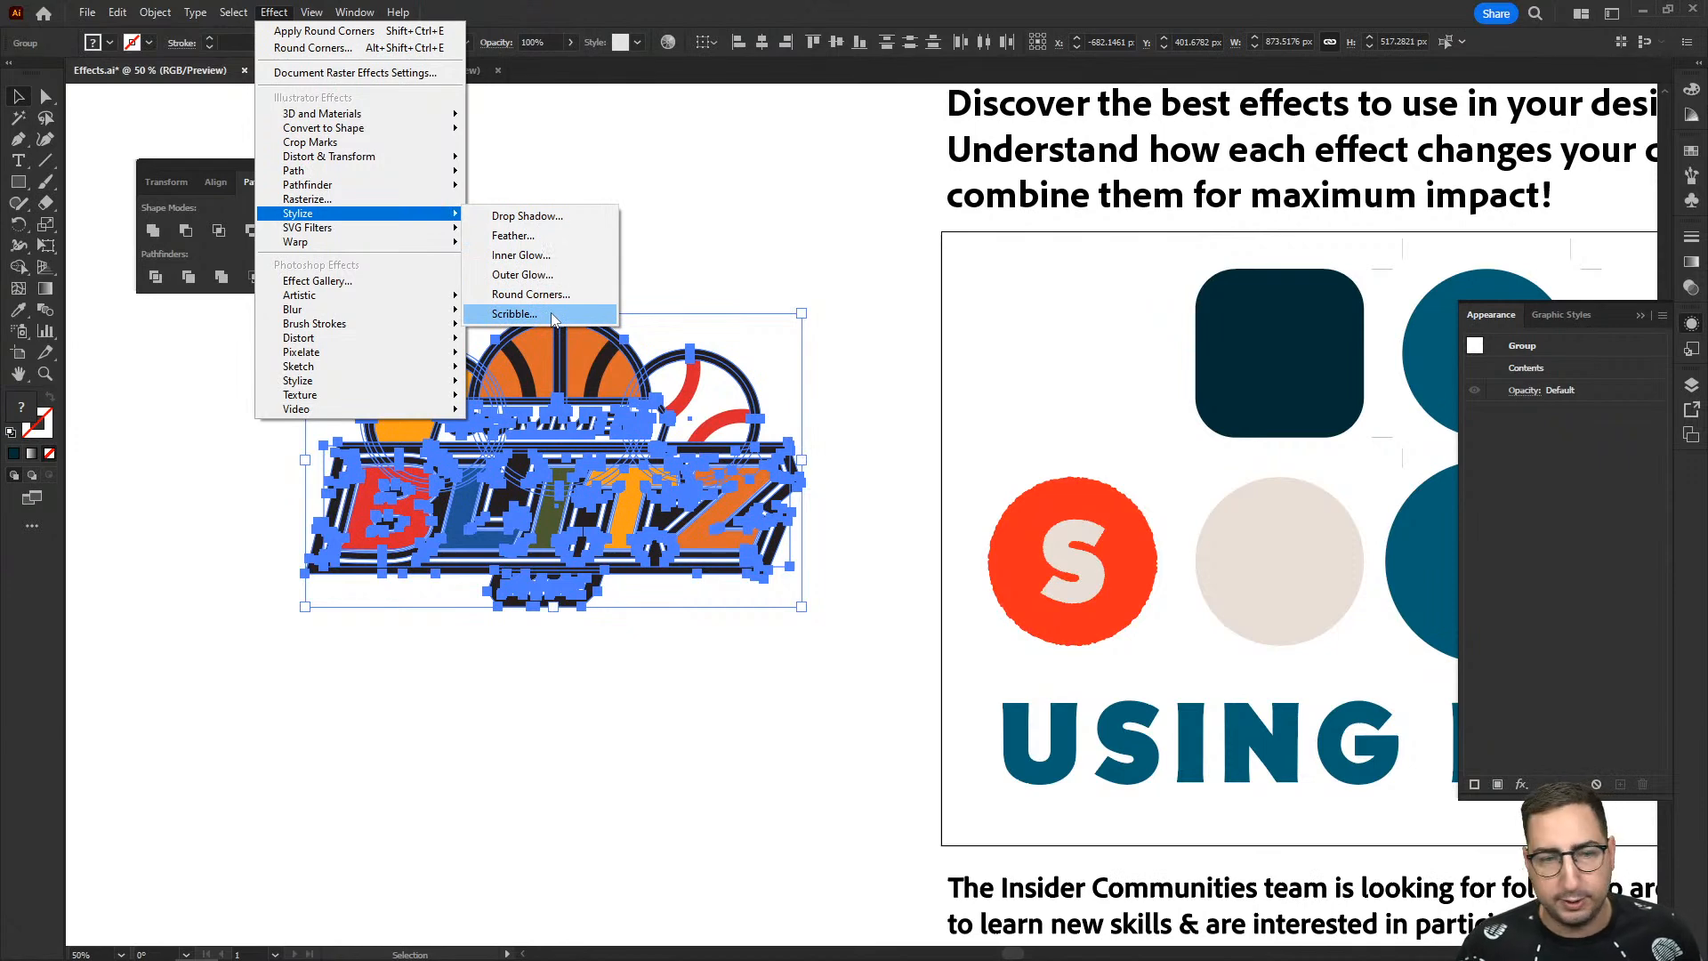
click(515, 314)
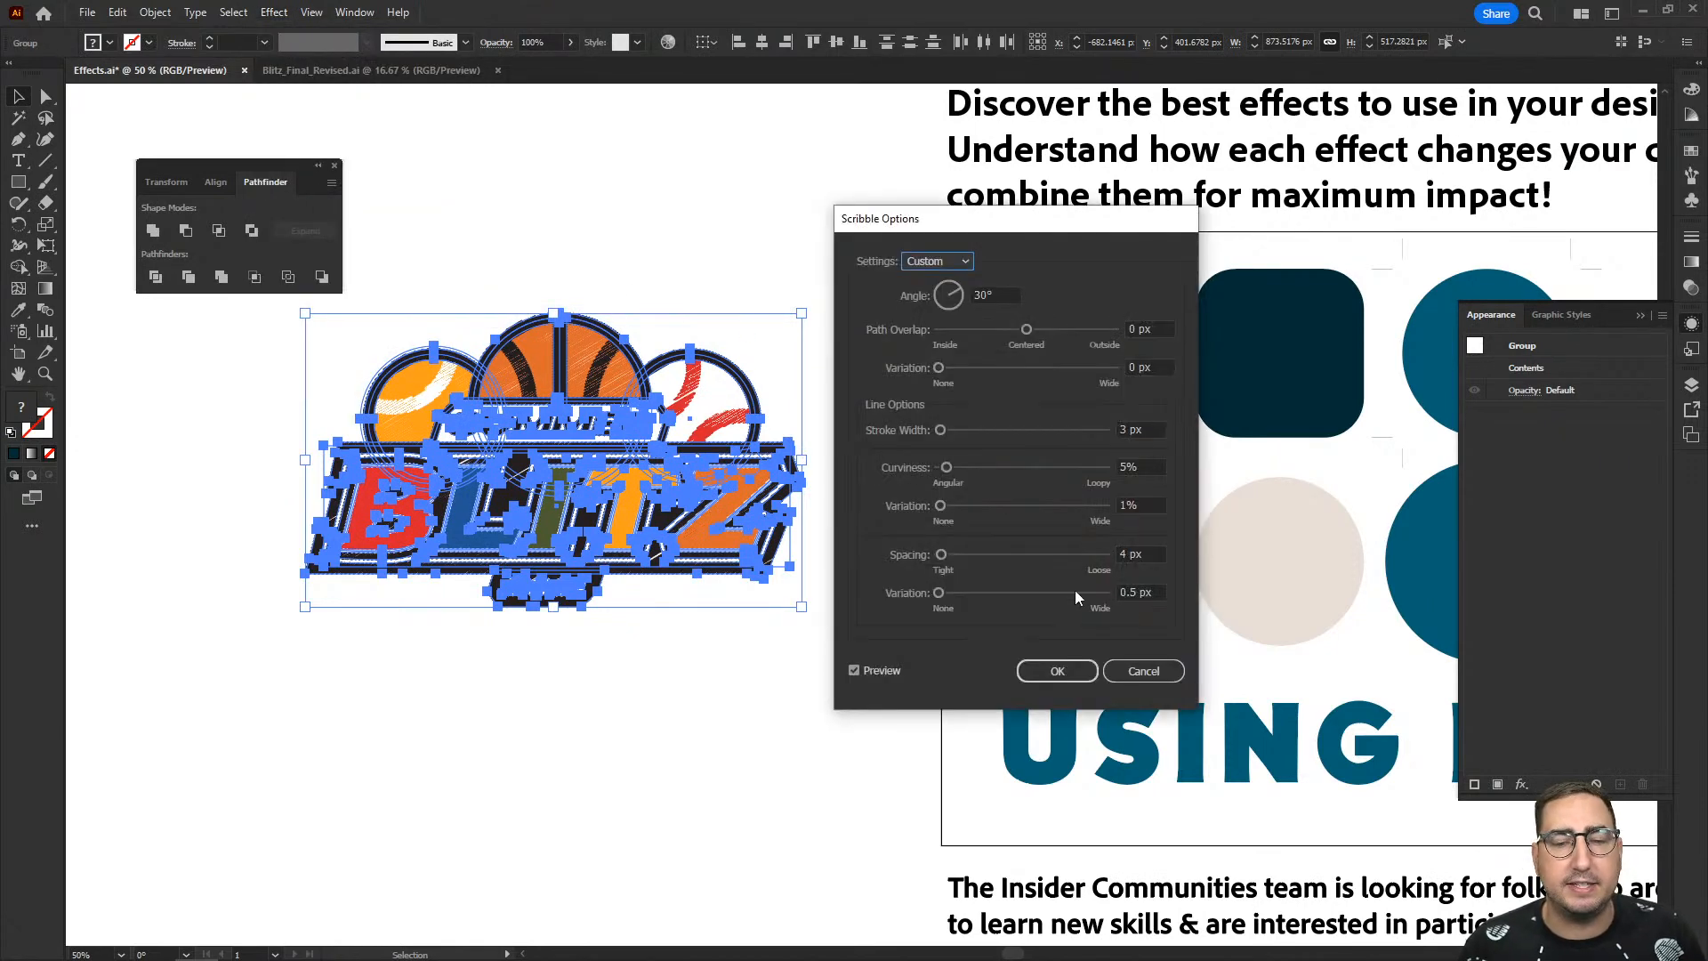
click(1144, 671)
- Start a Scribble effect with live preview on the Summer Blitz logo group and set its path overlap to -1 px
key(z)
click(725, 458)
click(778, 559)
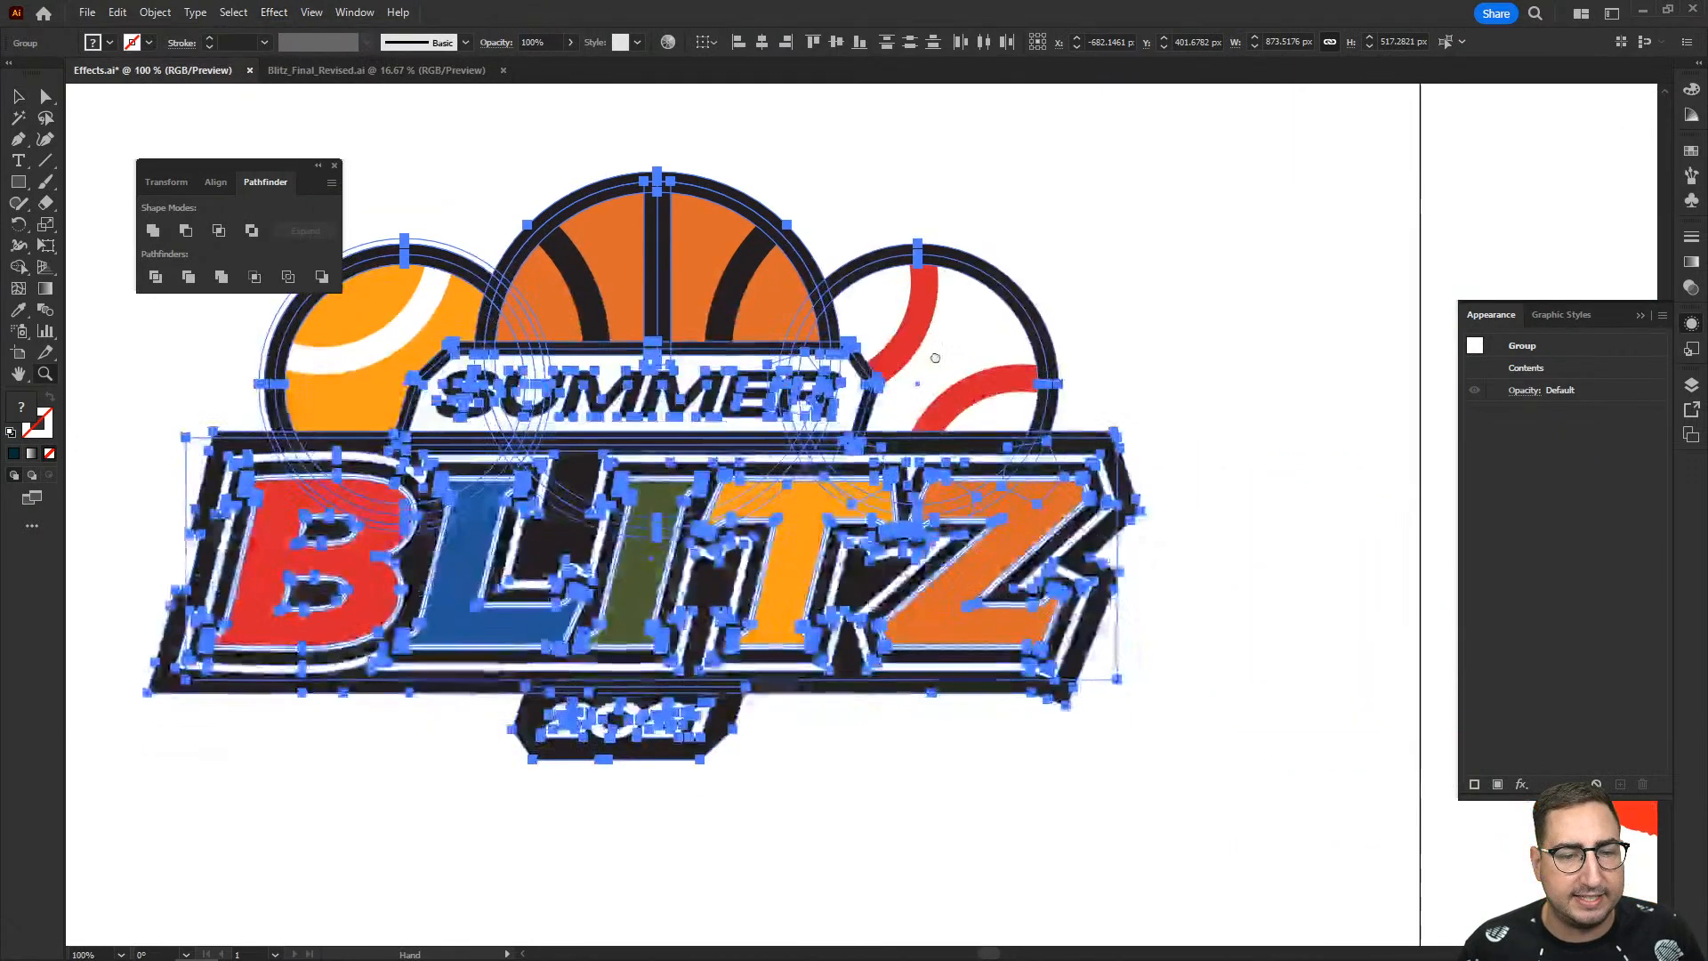
click(276, 13)
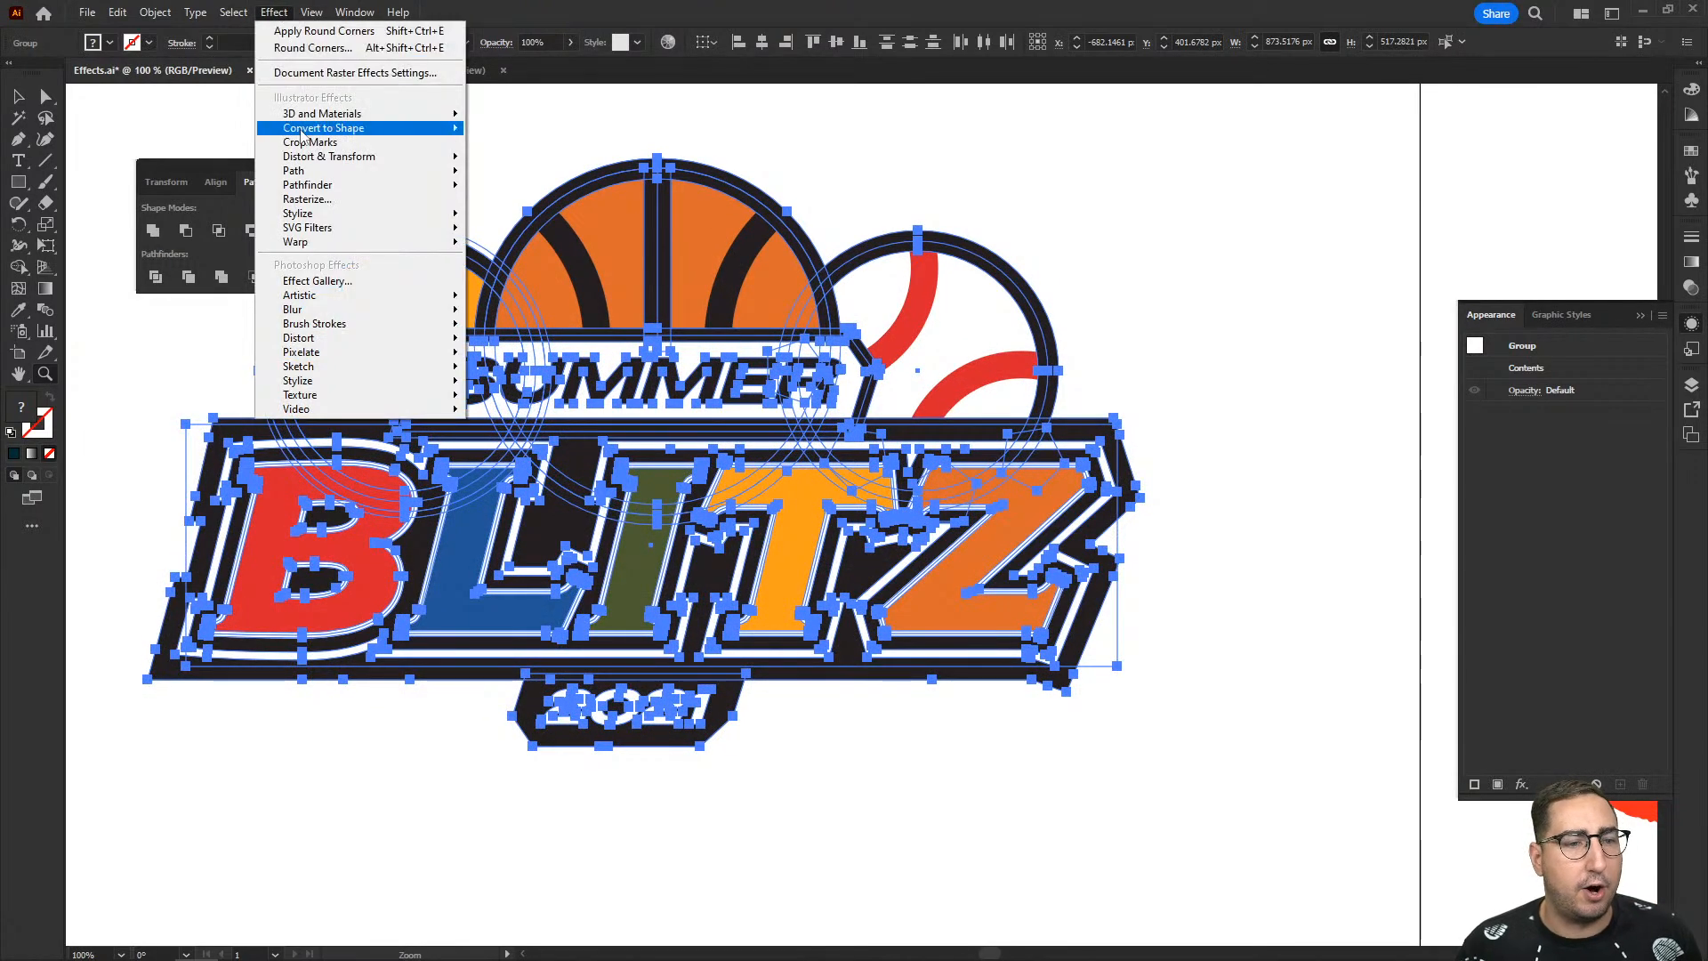
mouse_move(346, 214)
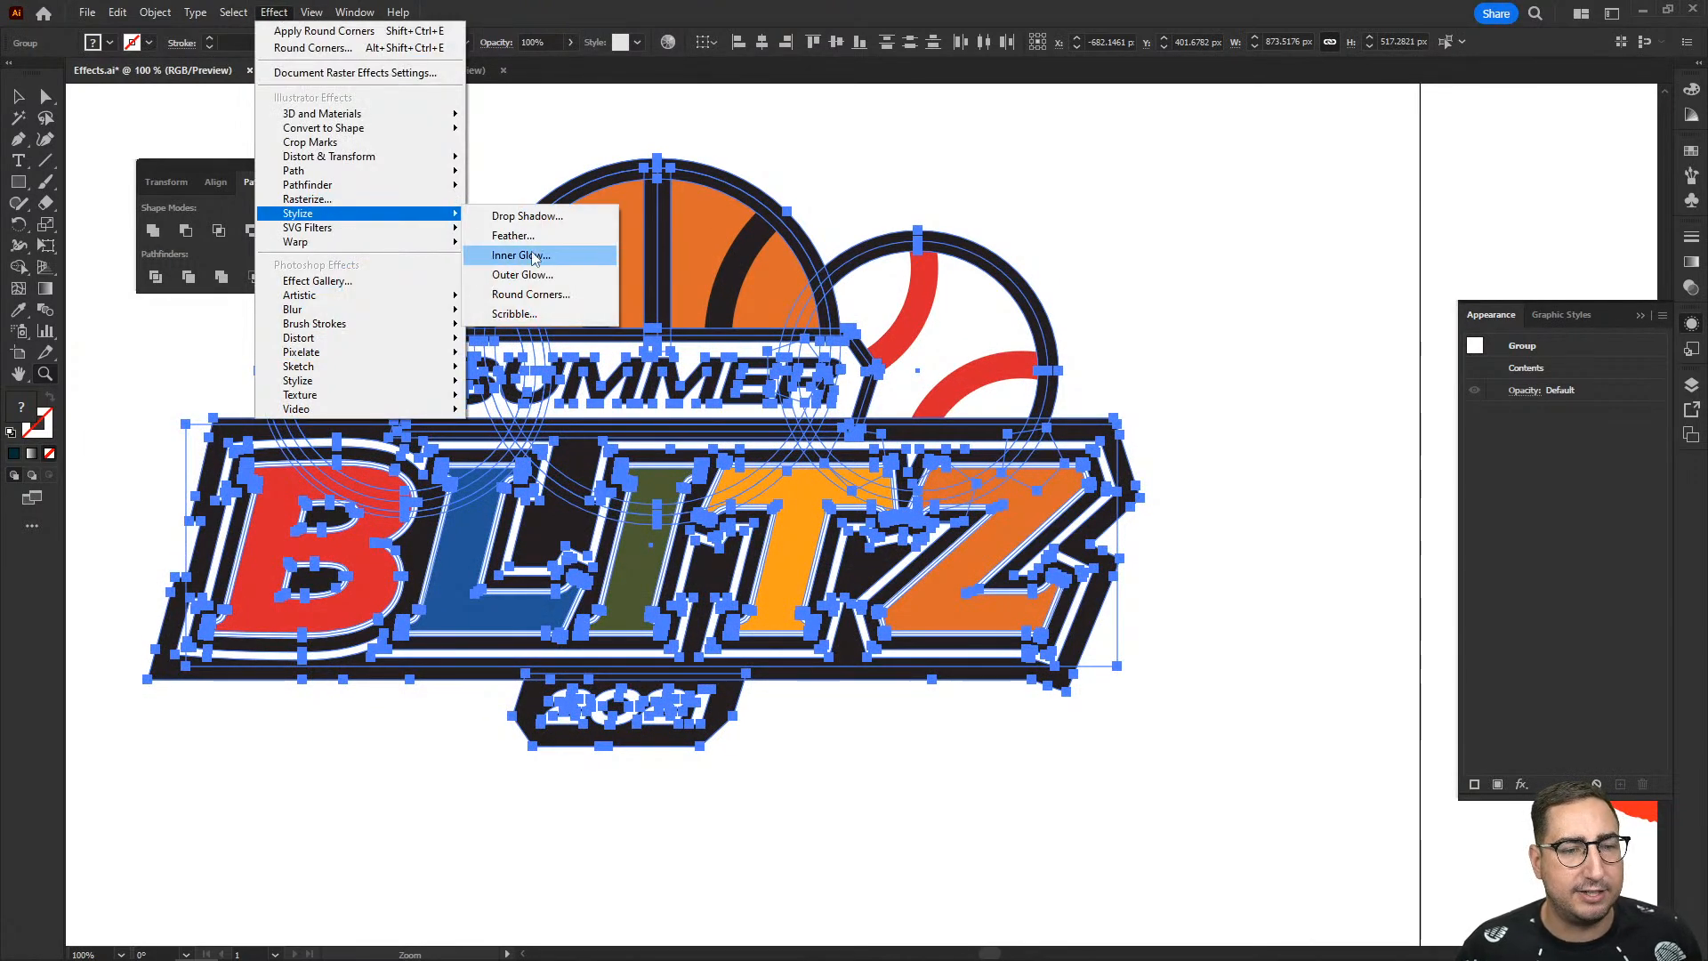
click(529, 315)
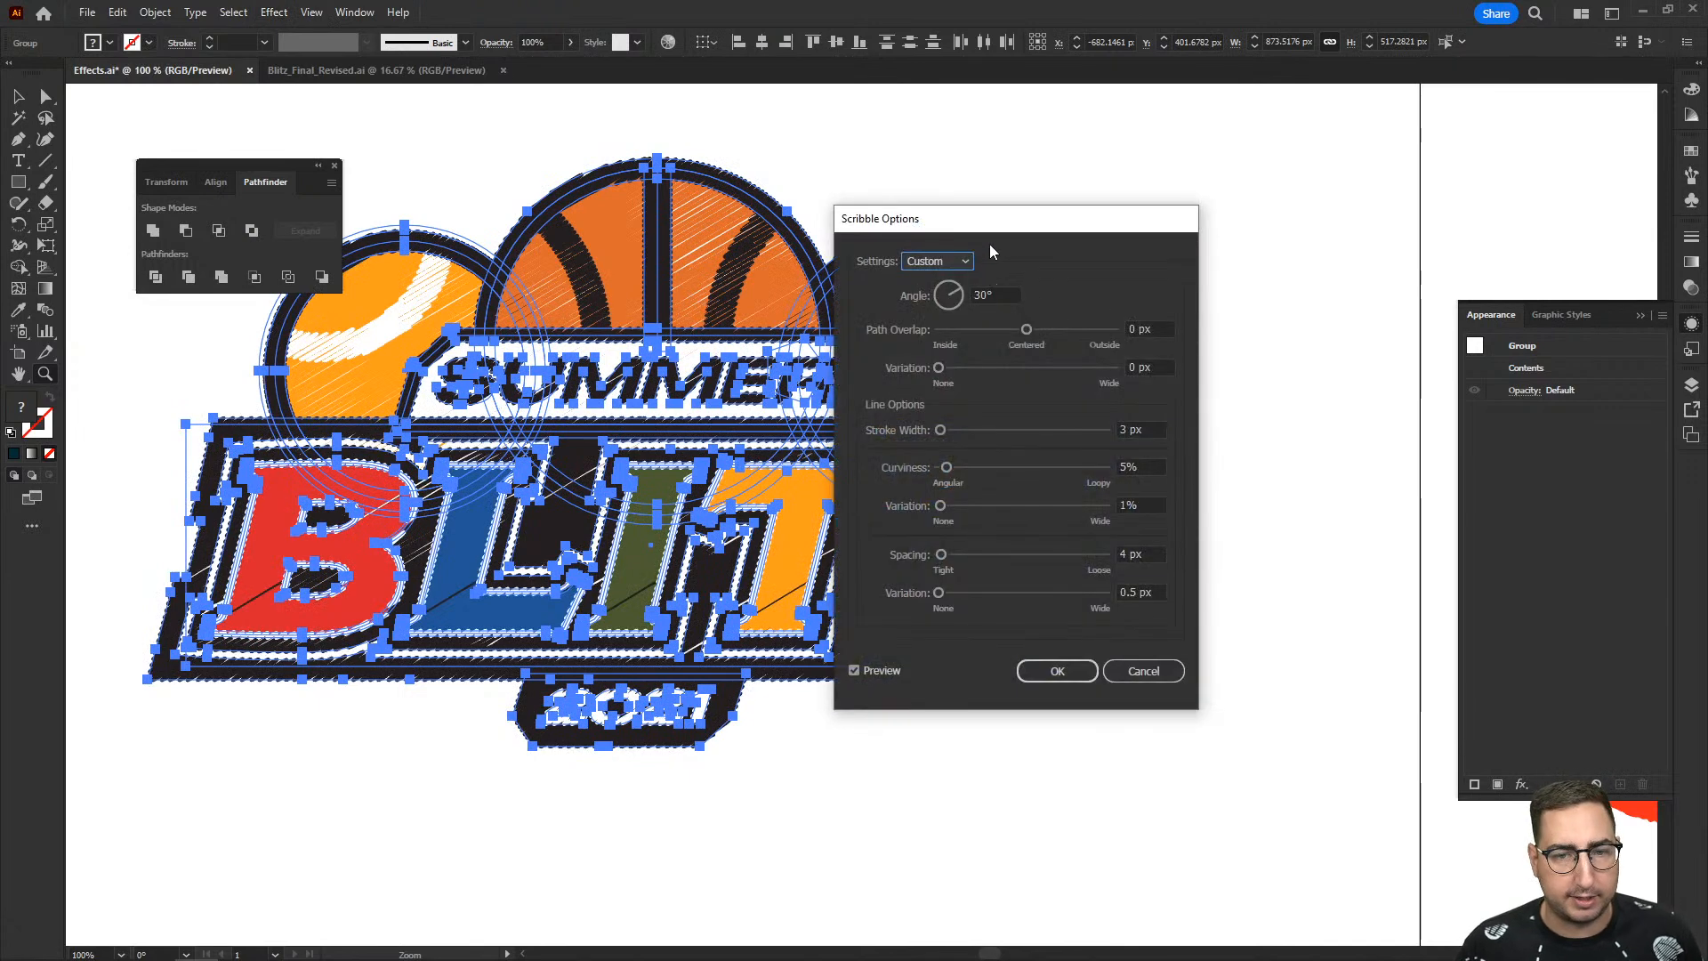
mouse_move(999, 227)
mouse_down()
mouse_move(1106, 187)
mouse_move(1243, 171)
mouse_up()
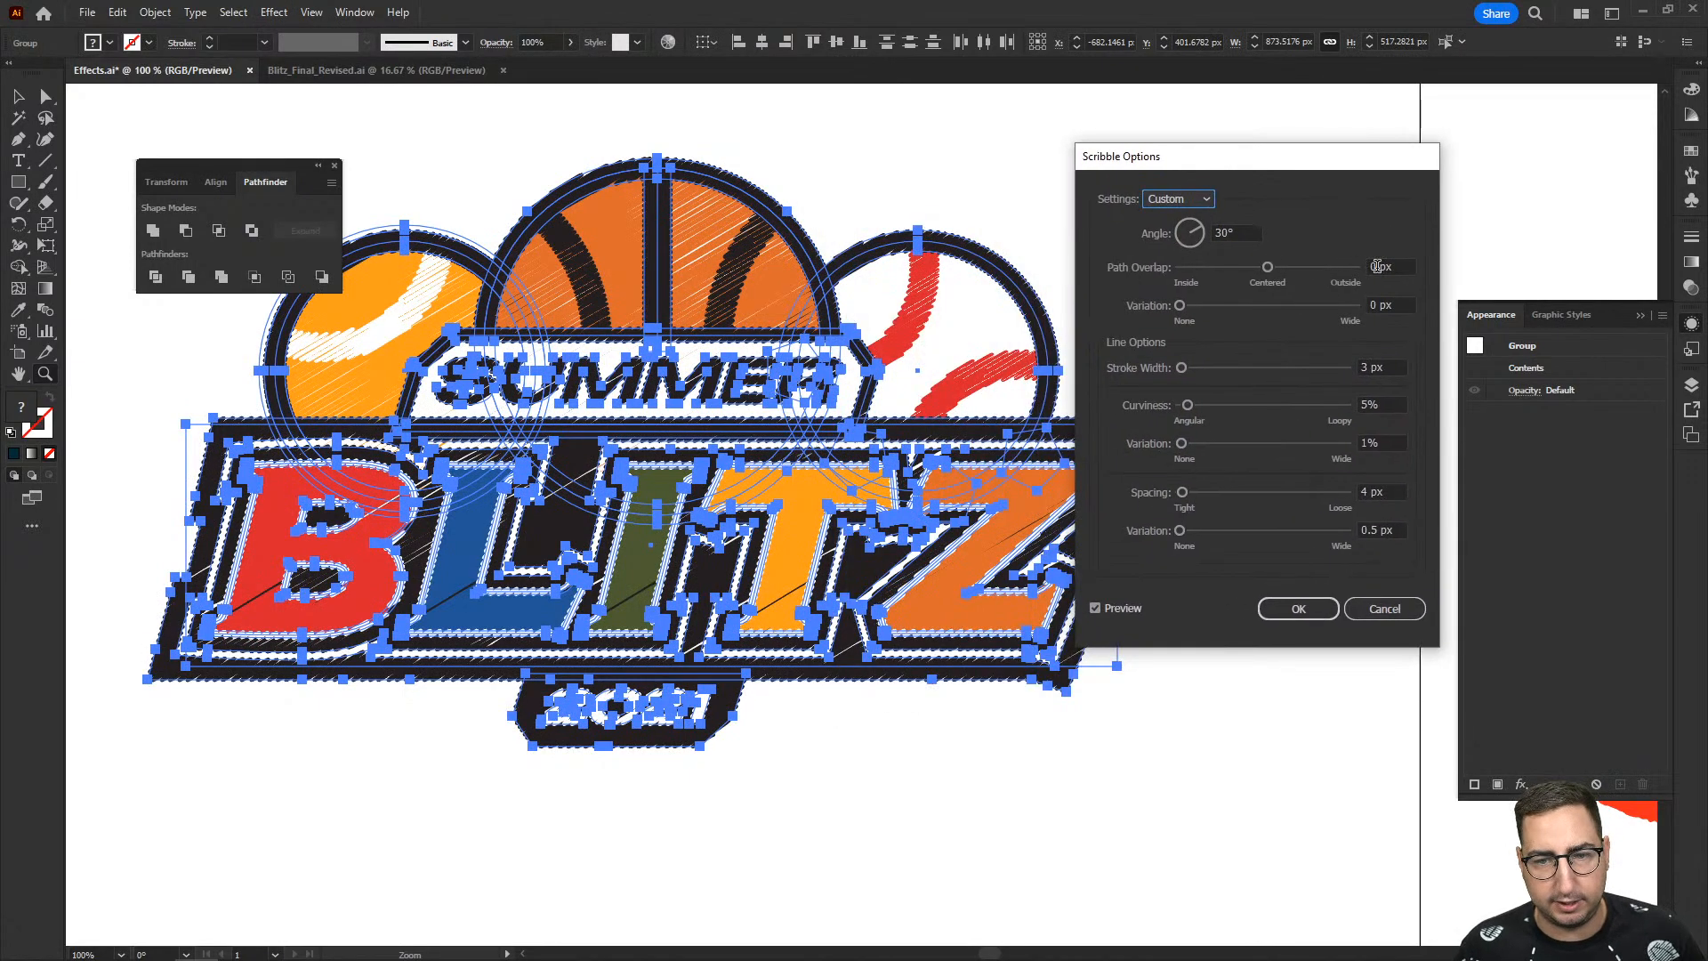
click(1375, 266)
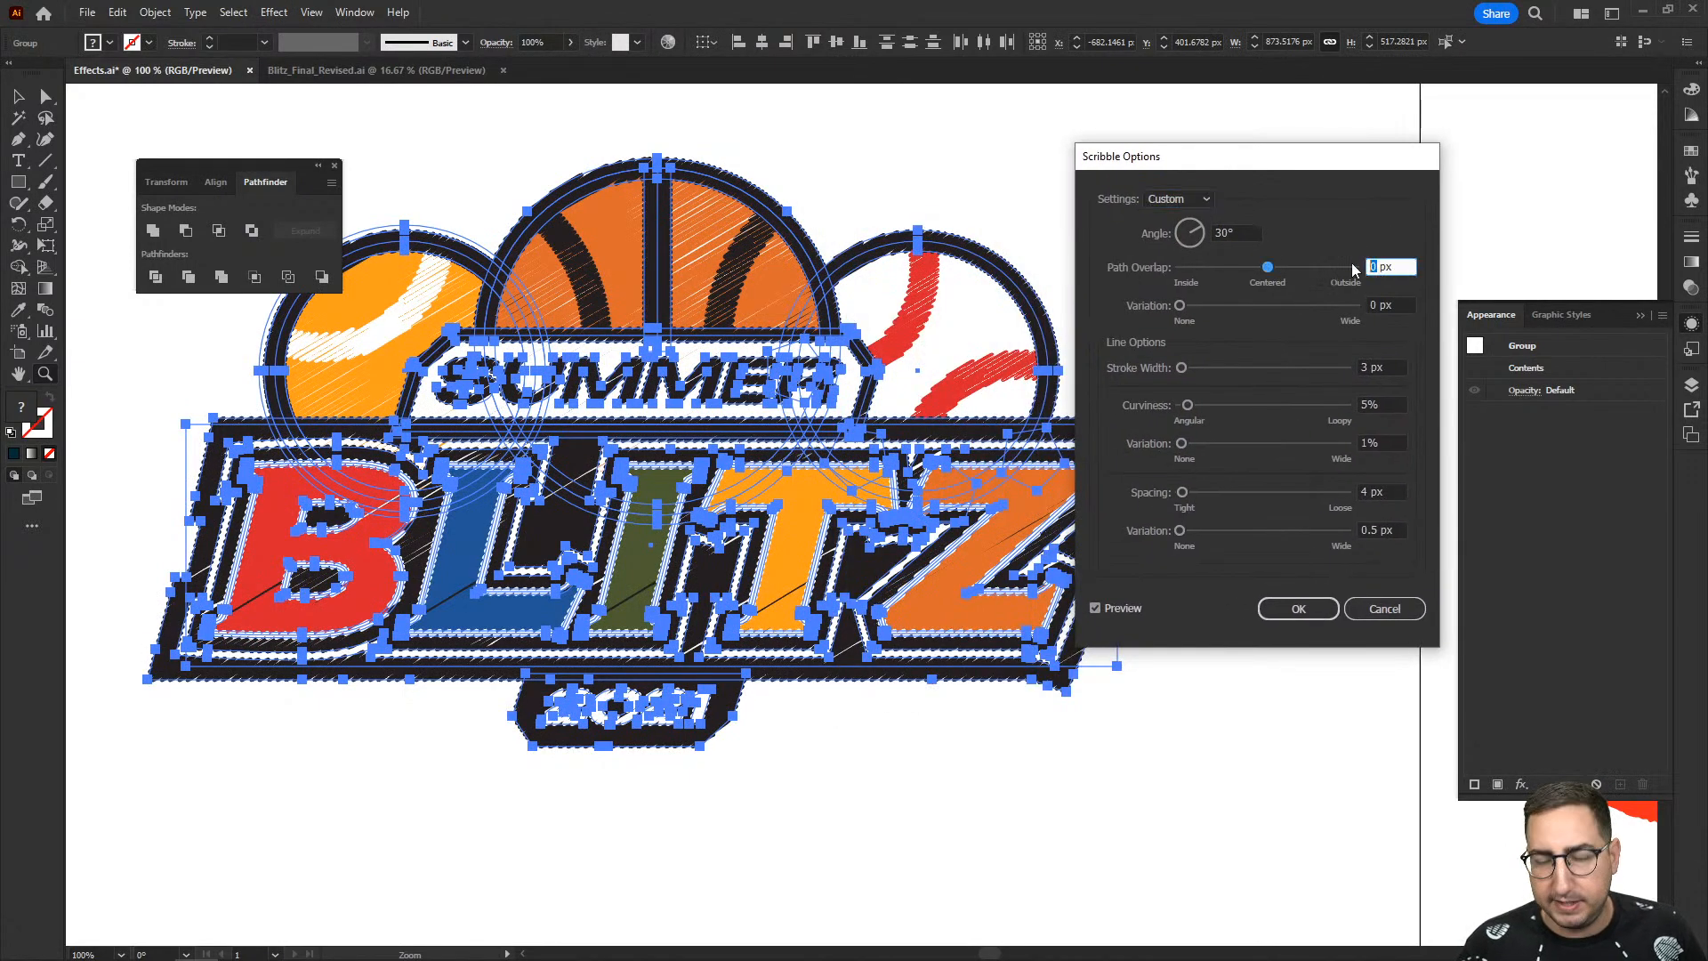
text(-)
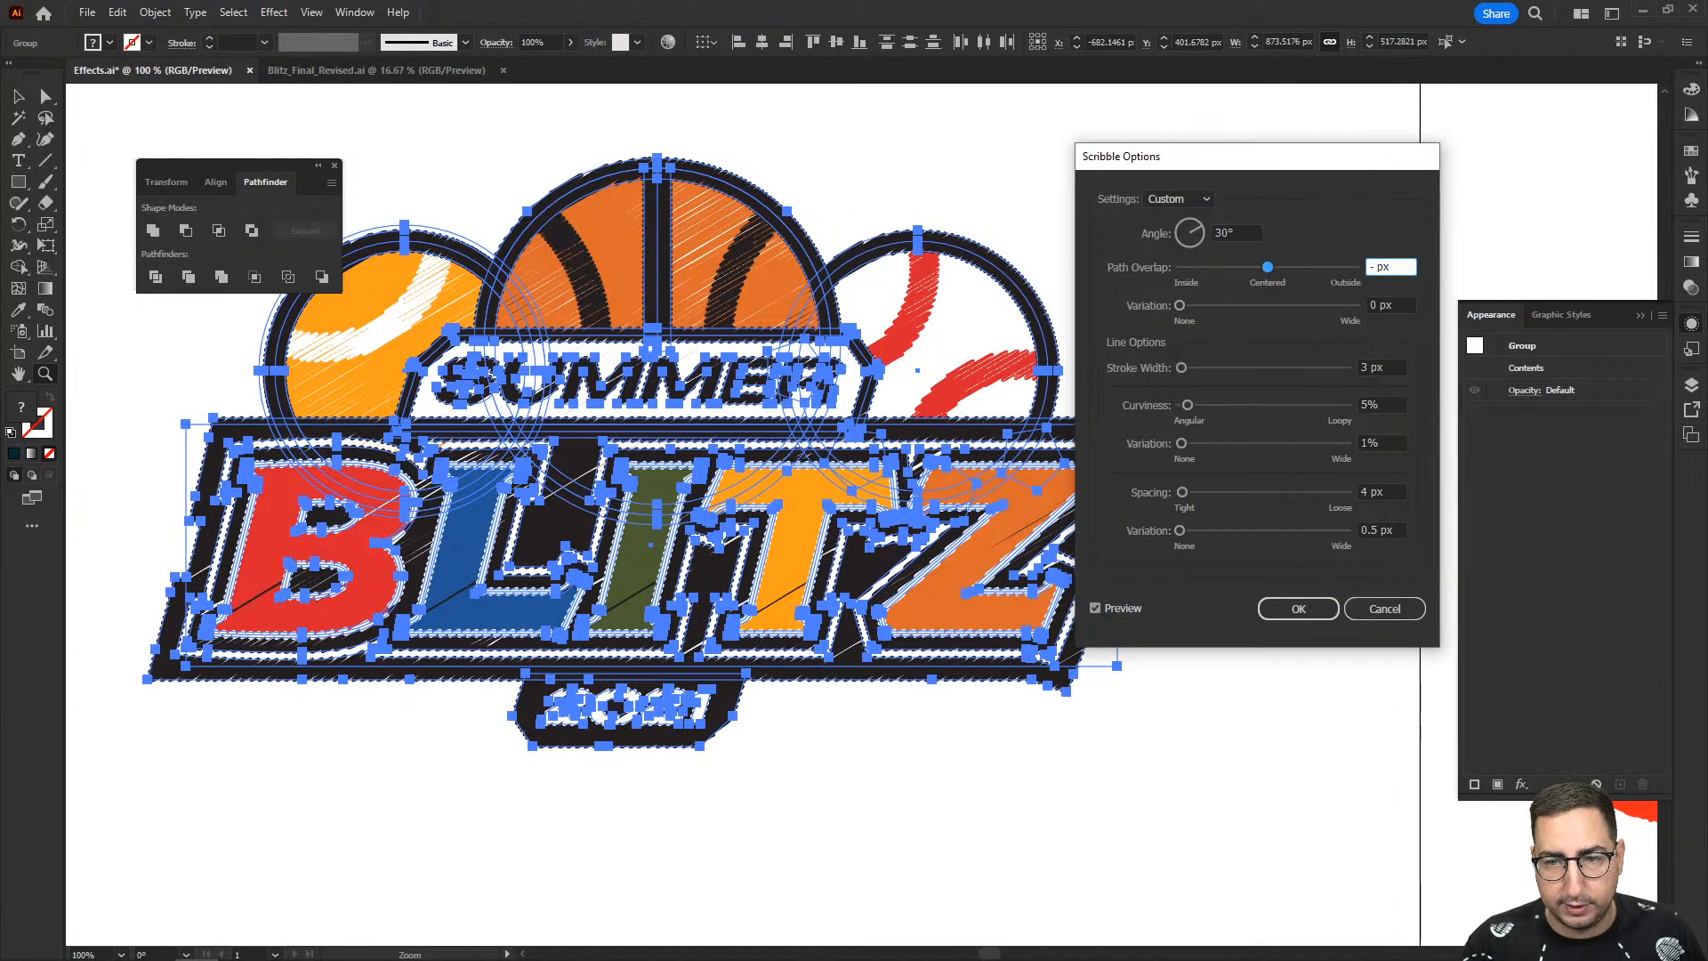
text(1)
key(Down)
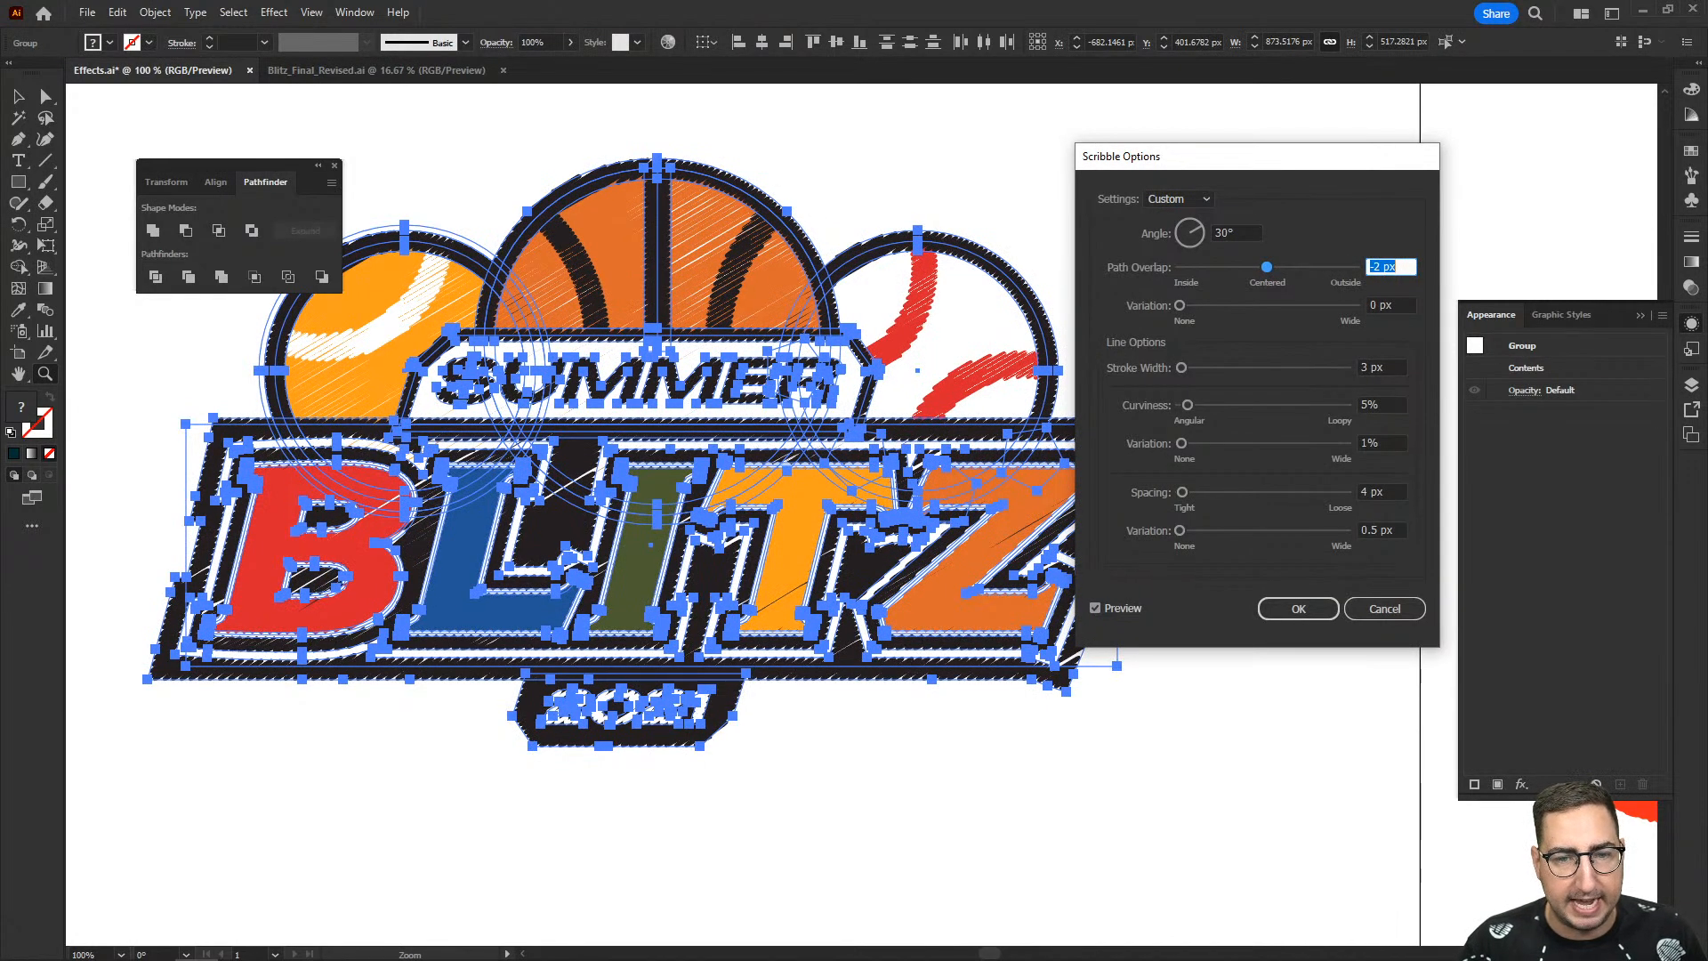
key(Up)
- Set the Scribble stroke width to 2 px and the spacing to 3 px, and apply the effect to the logo
click(1377, 365)
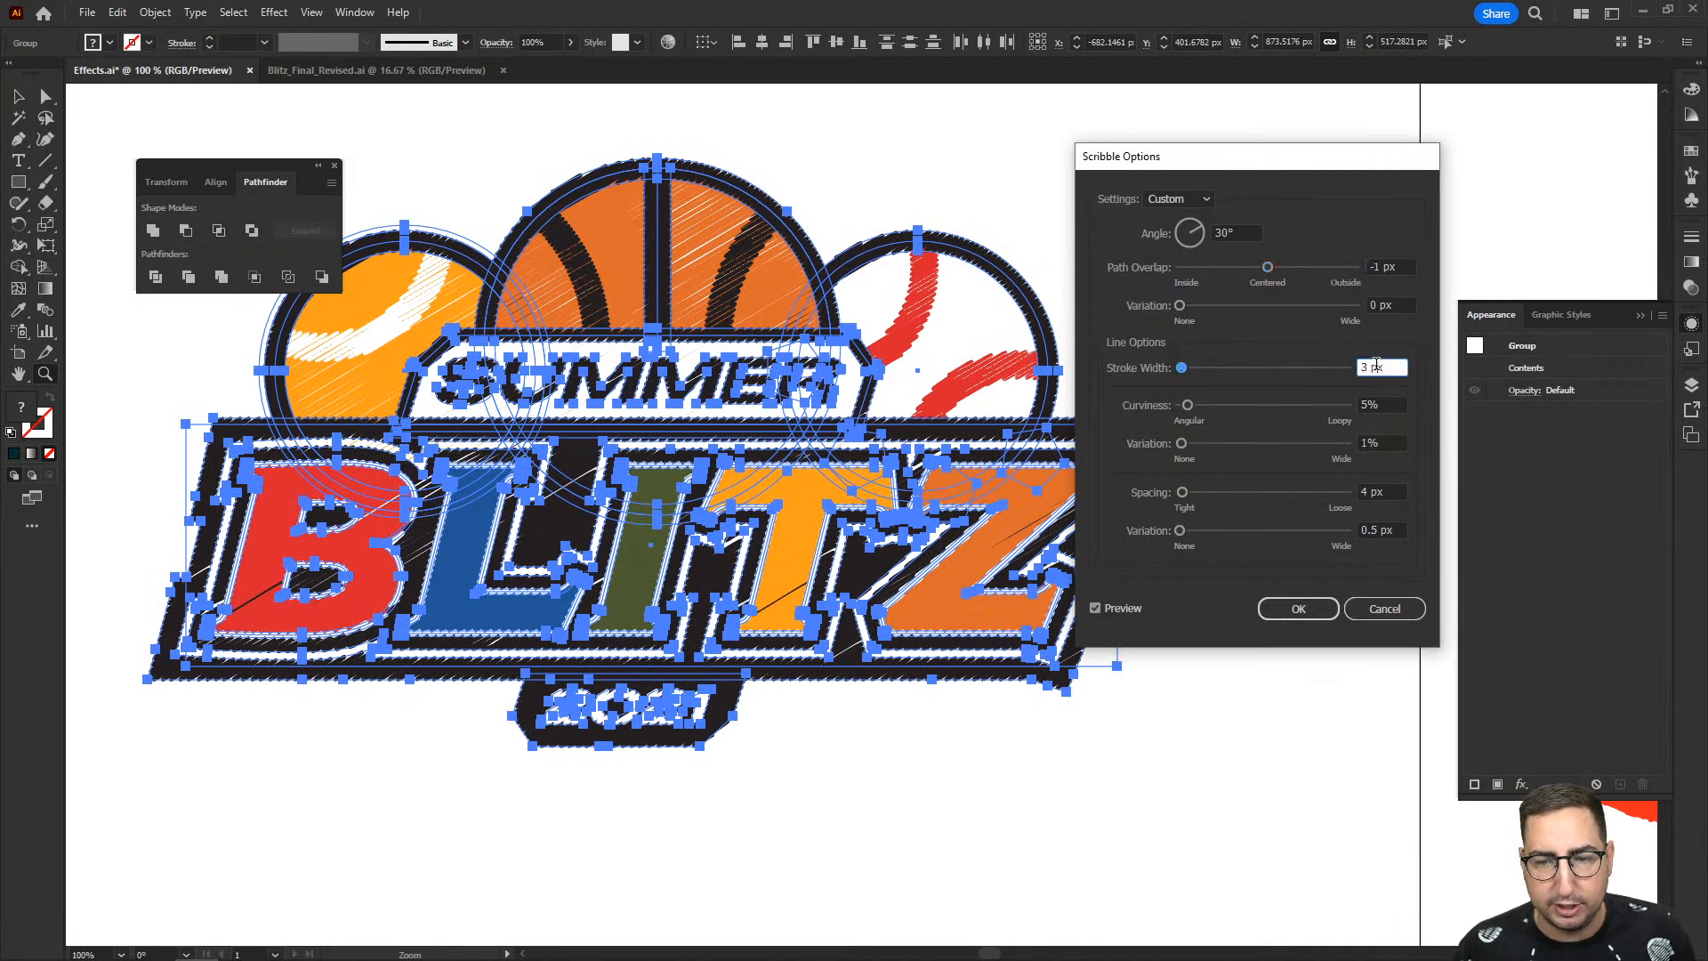
key(Down)
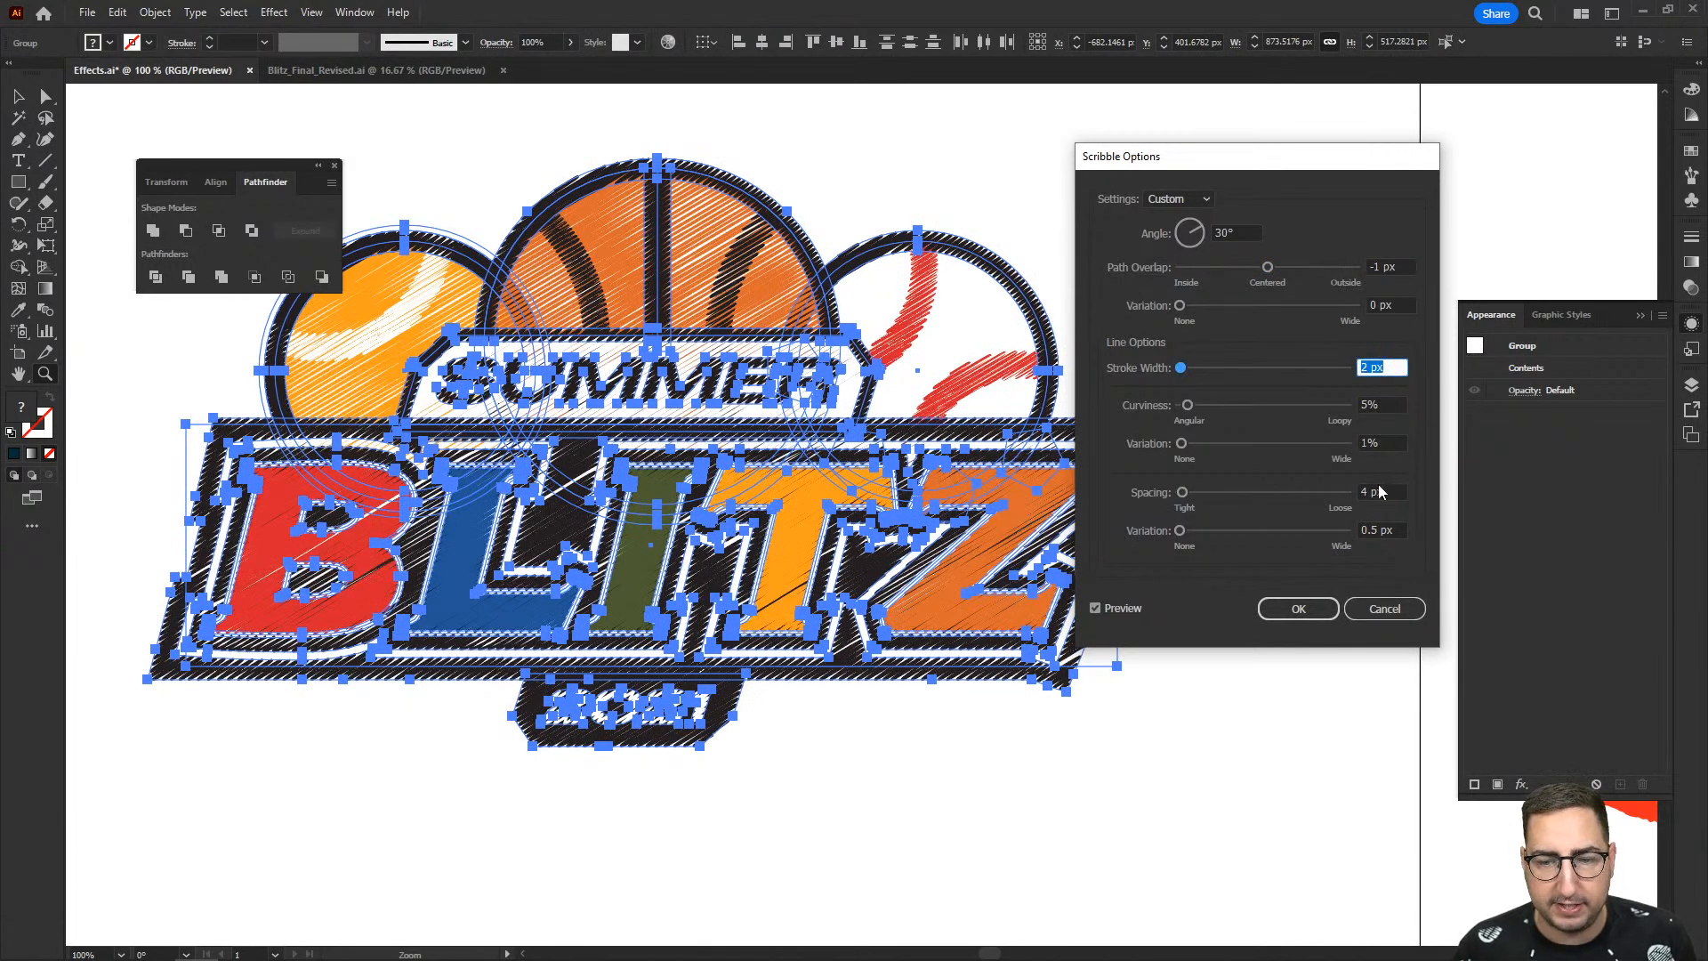
click(1379, 492)
key(Down)
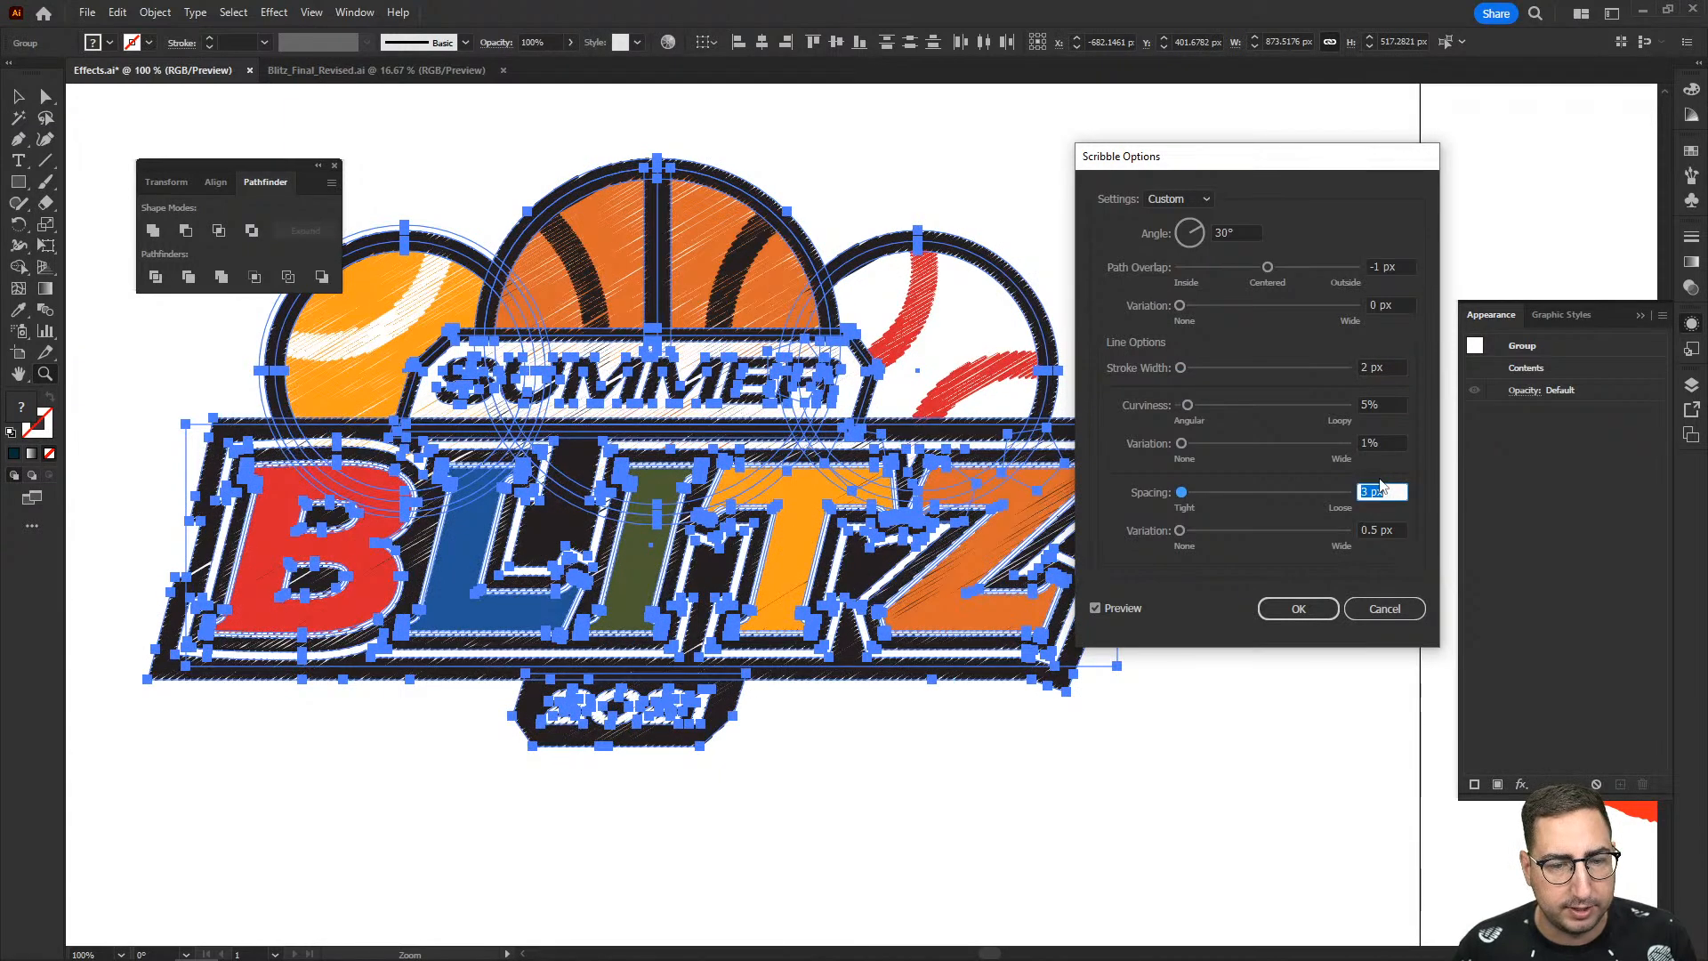
click(1313, 609)
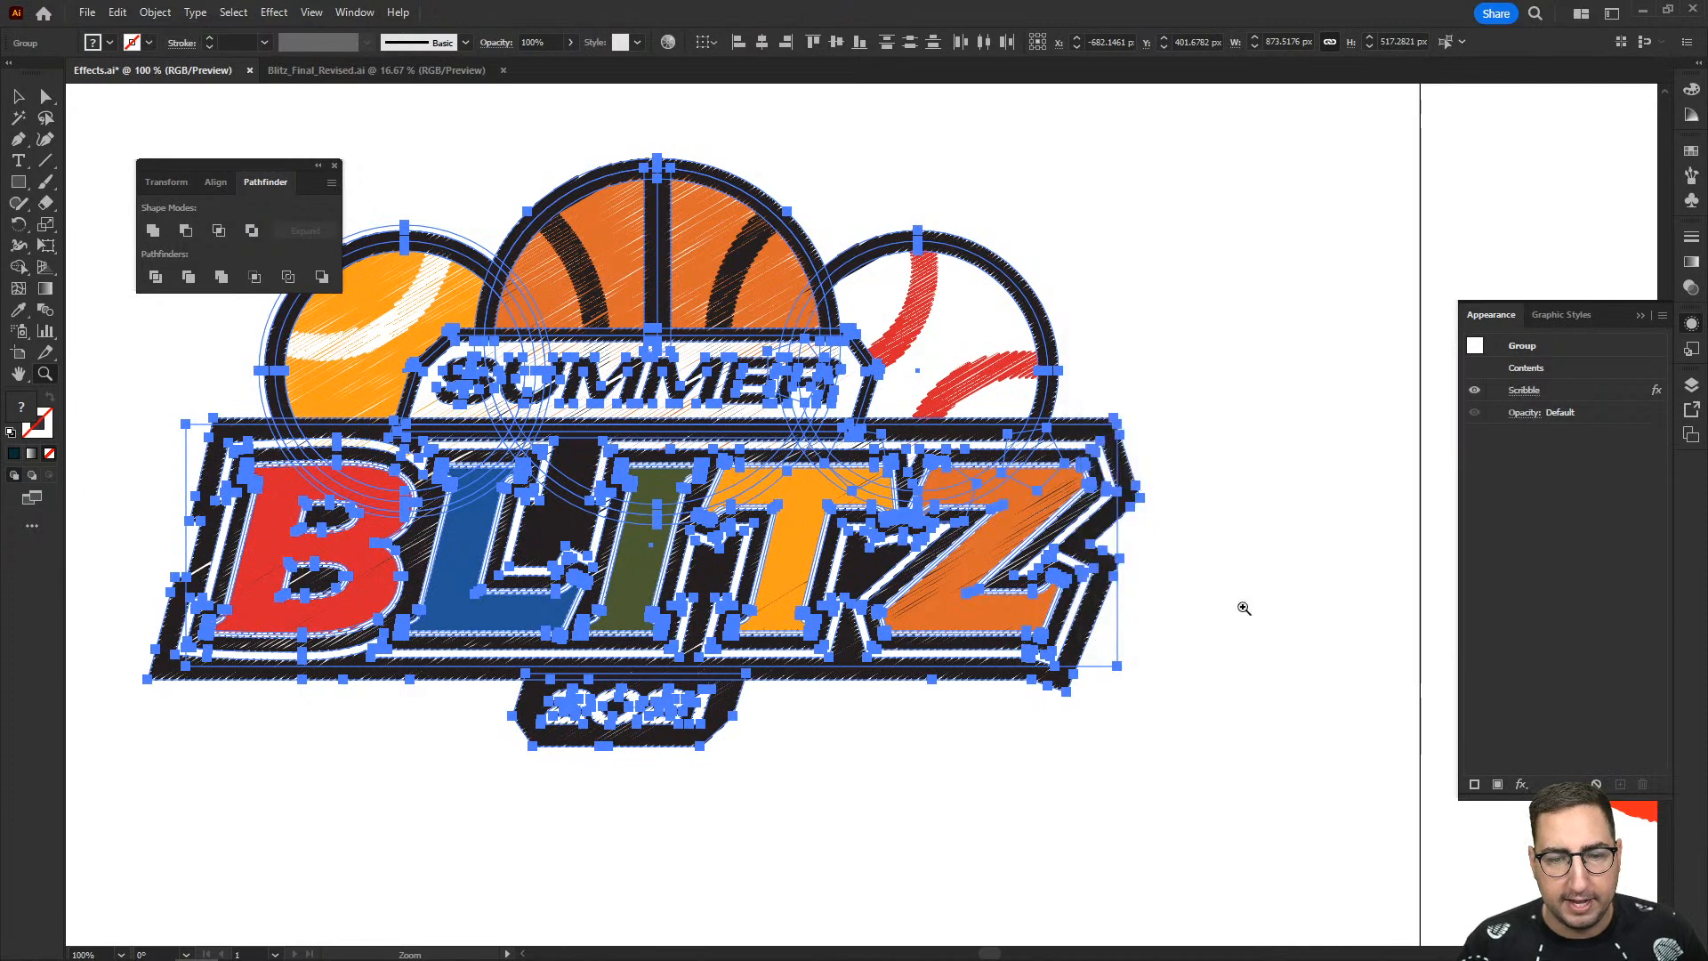
- Deselect the logo and examine its scribbled strokes up close and as a whole
click(1243, 606)
key(v)
click(844, 508)
key(z)
alt+click(845, 499)
alt+click(844, 495)
drag(690, 501, 913, 566)
click(833, 487)
drag(828, 509, 977, 488)
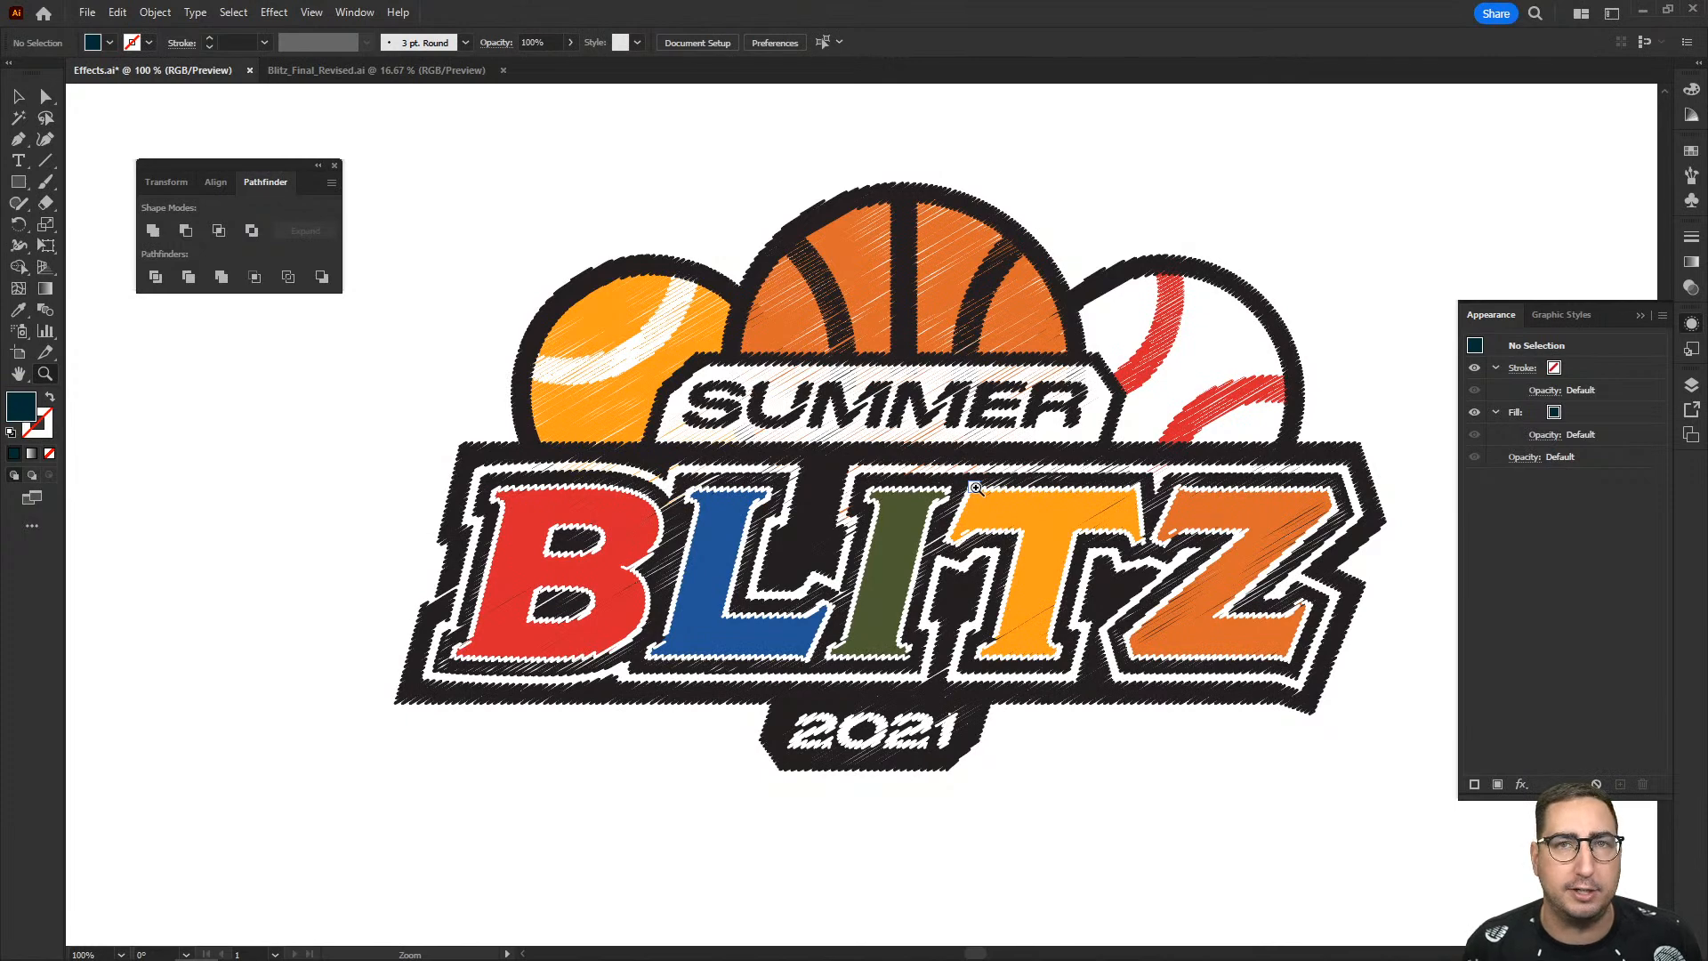
- Select the whole scribbled Summer Blitz logo beside the artboard and delete it
key(v)
click(980, 452)
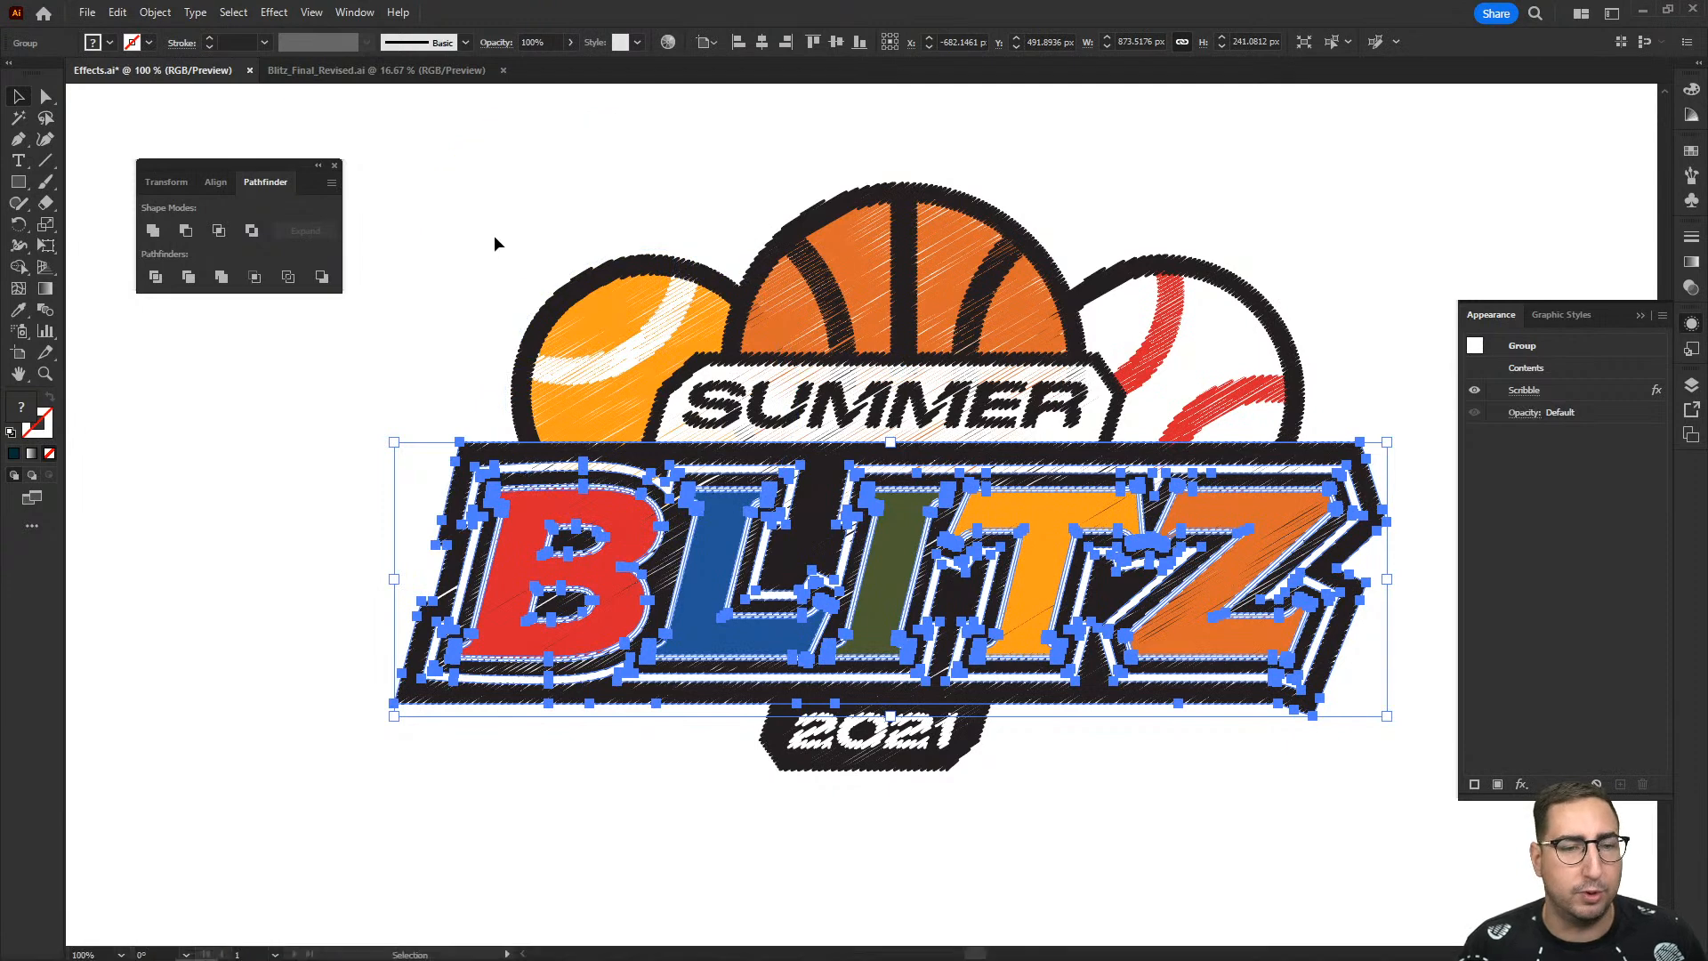
drag(1098, 666, 1360, 776)
key(Delete)
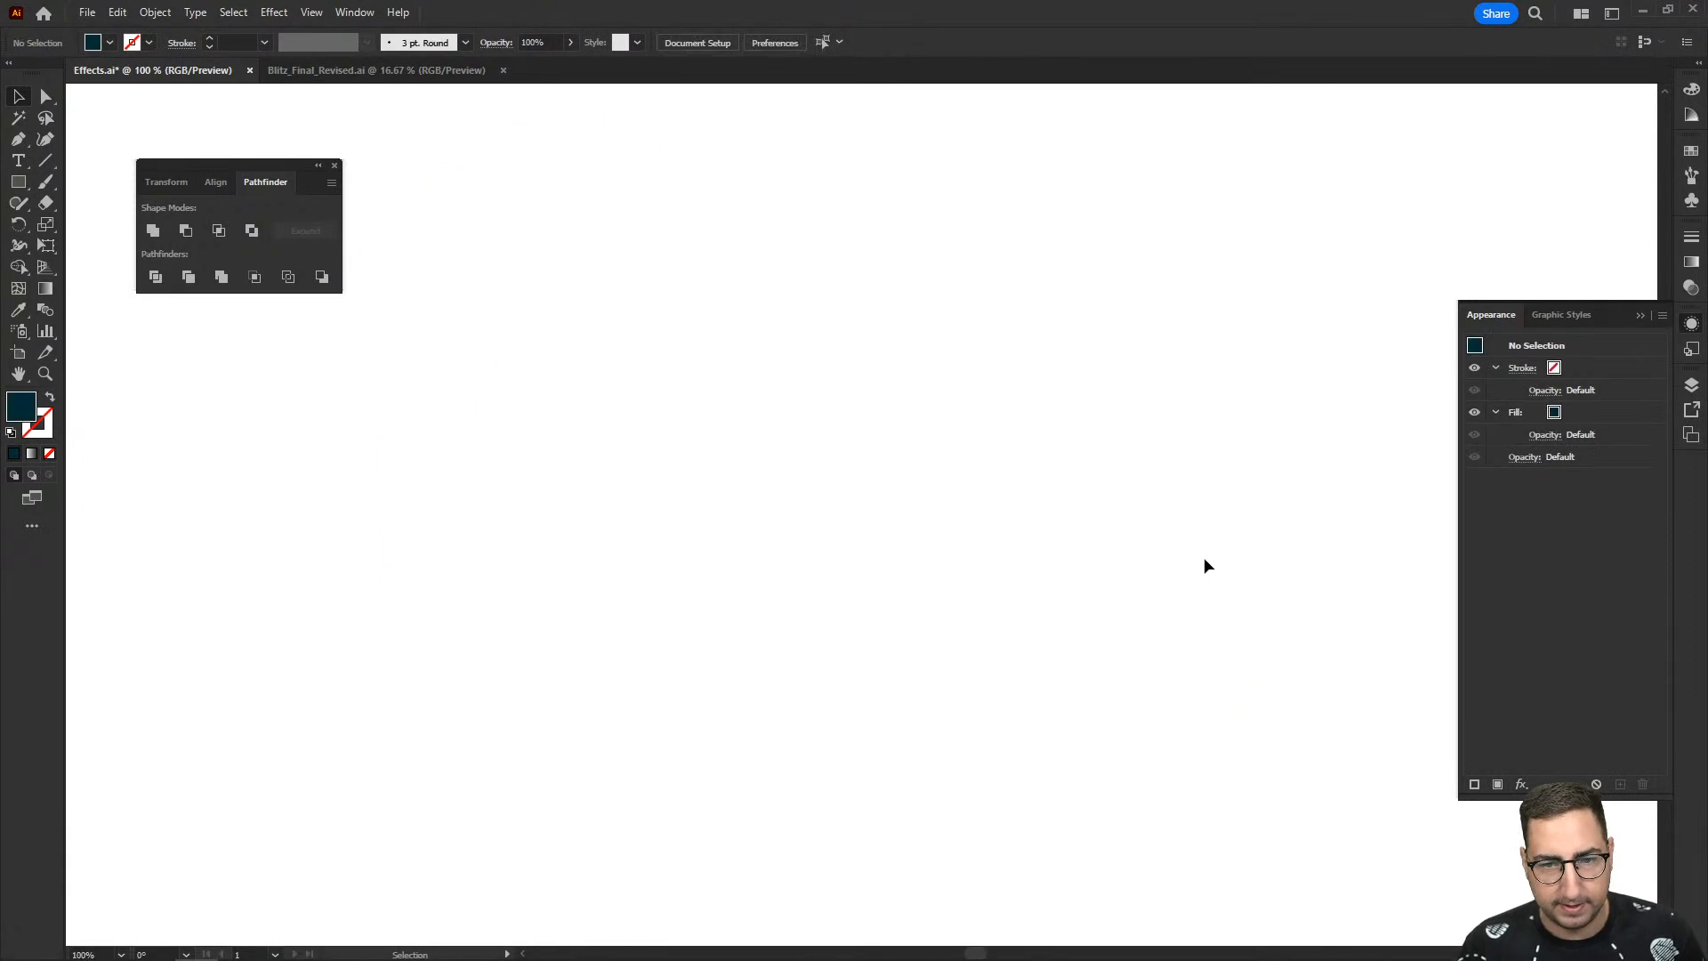
- Return to the artboard and look through the SVG Filters and Warp effects available for the selected navy circle
drag(1423, 553, 731, 526)
key(z)
alt+click(1106, 574)
alt+click(1106, 574)
drag(1106, 572, 783, 516)
key(v)
click(878, 435)
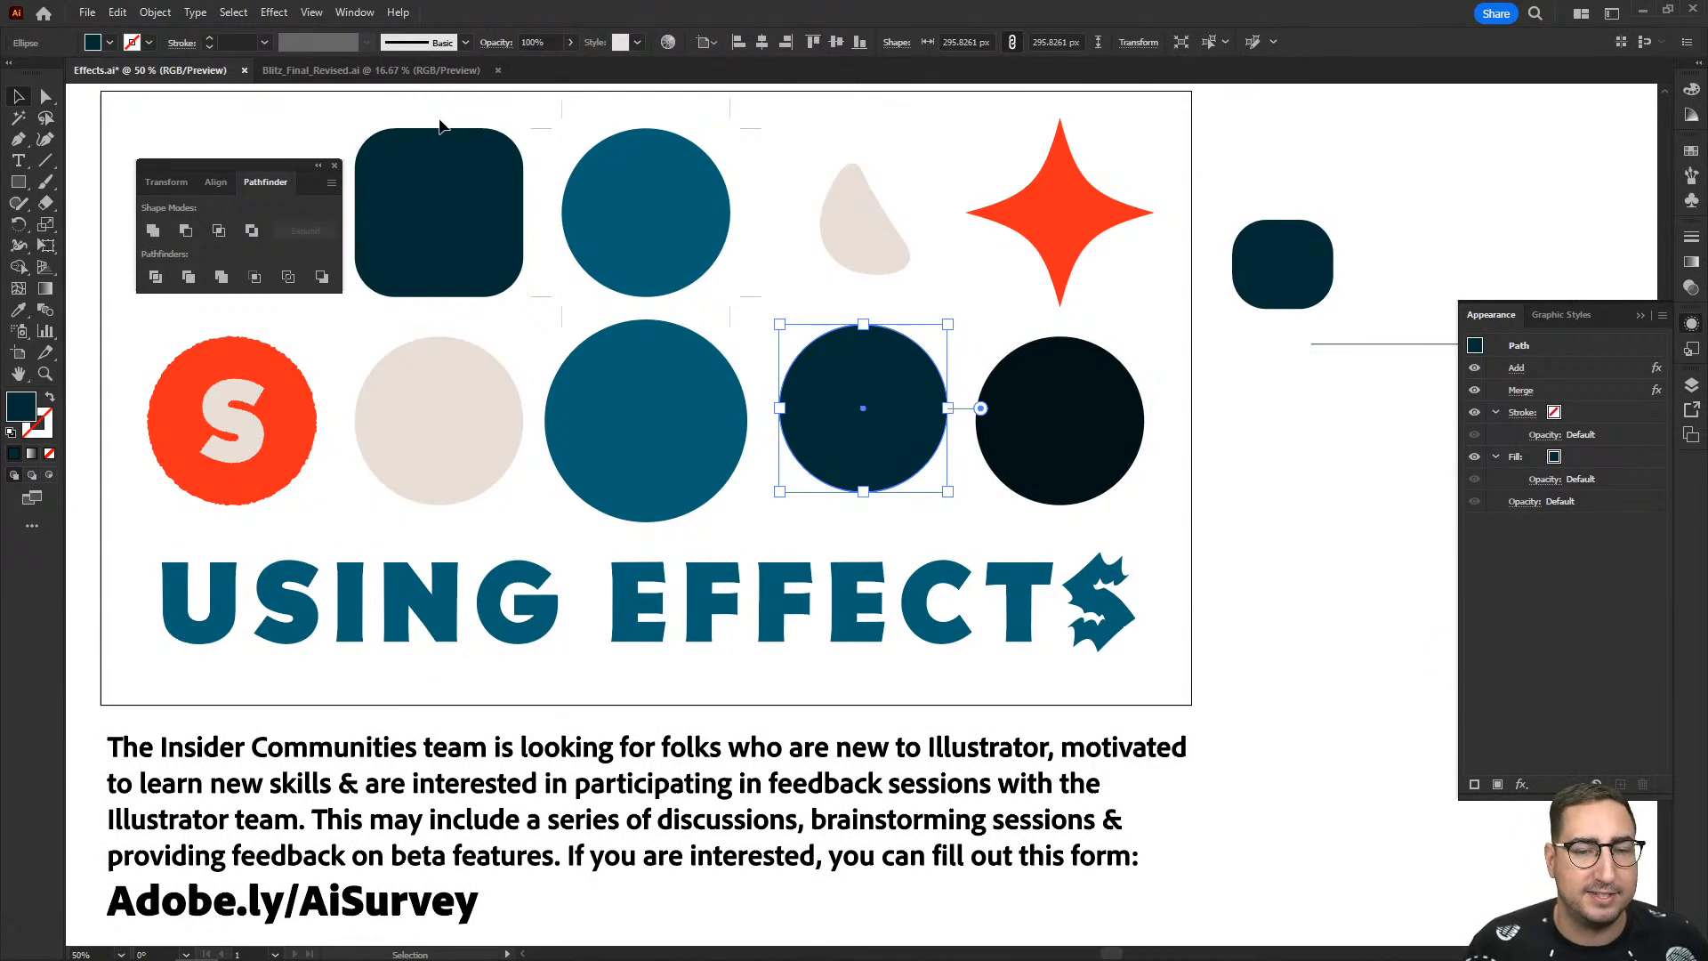
click(274, 12)
mouse_move(340, 231)
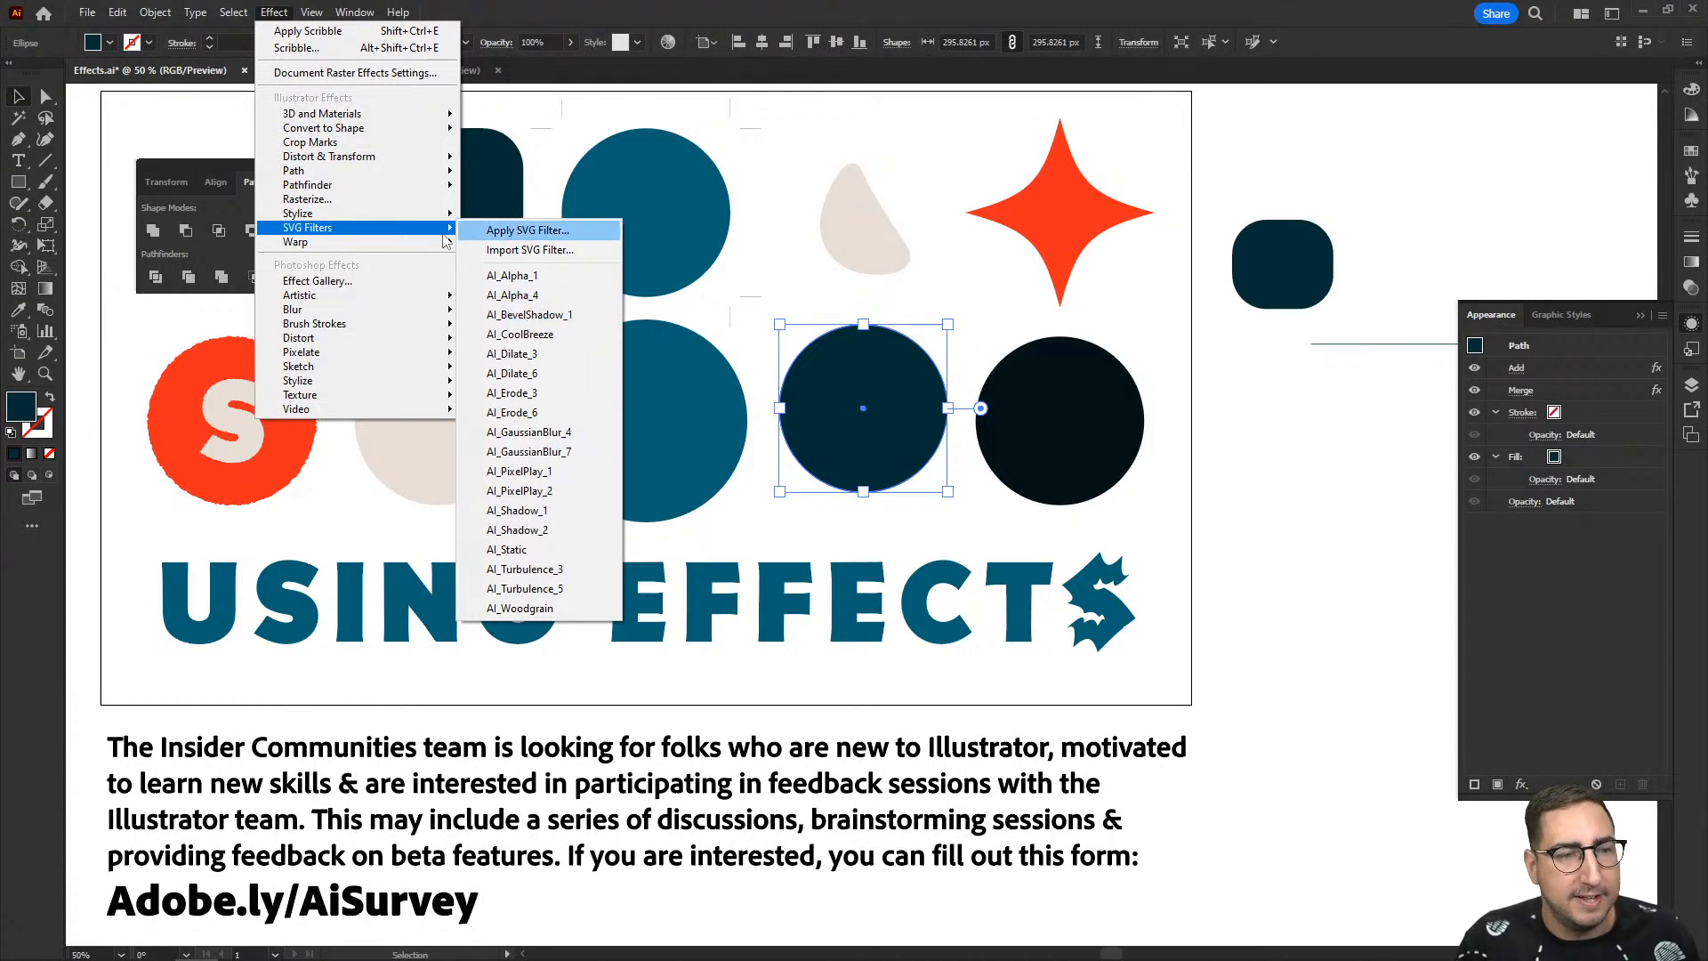
mouse_move(422, 249)
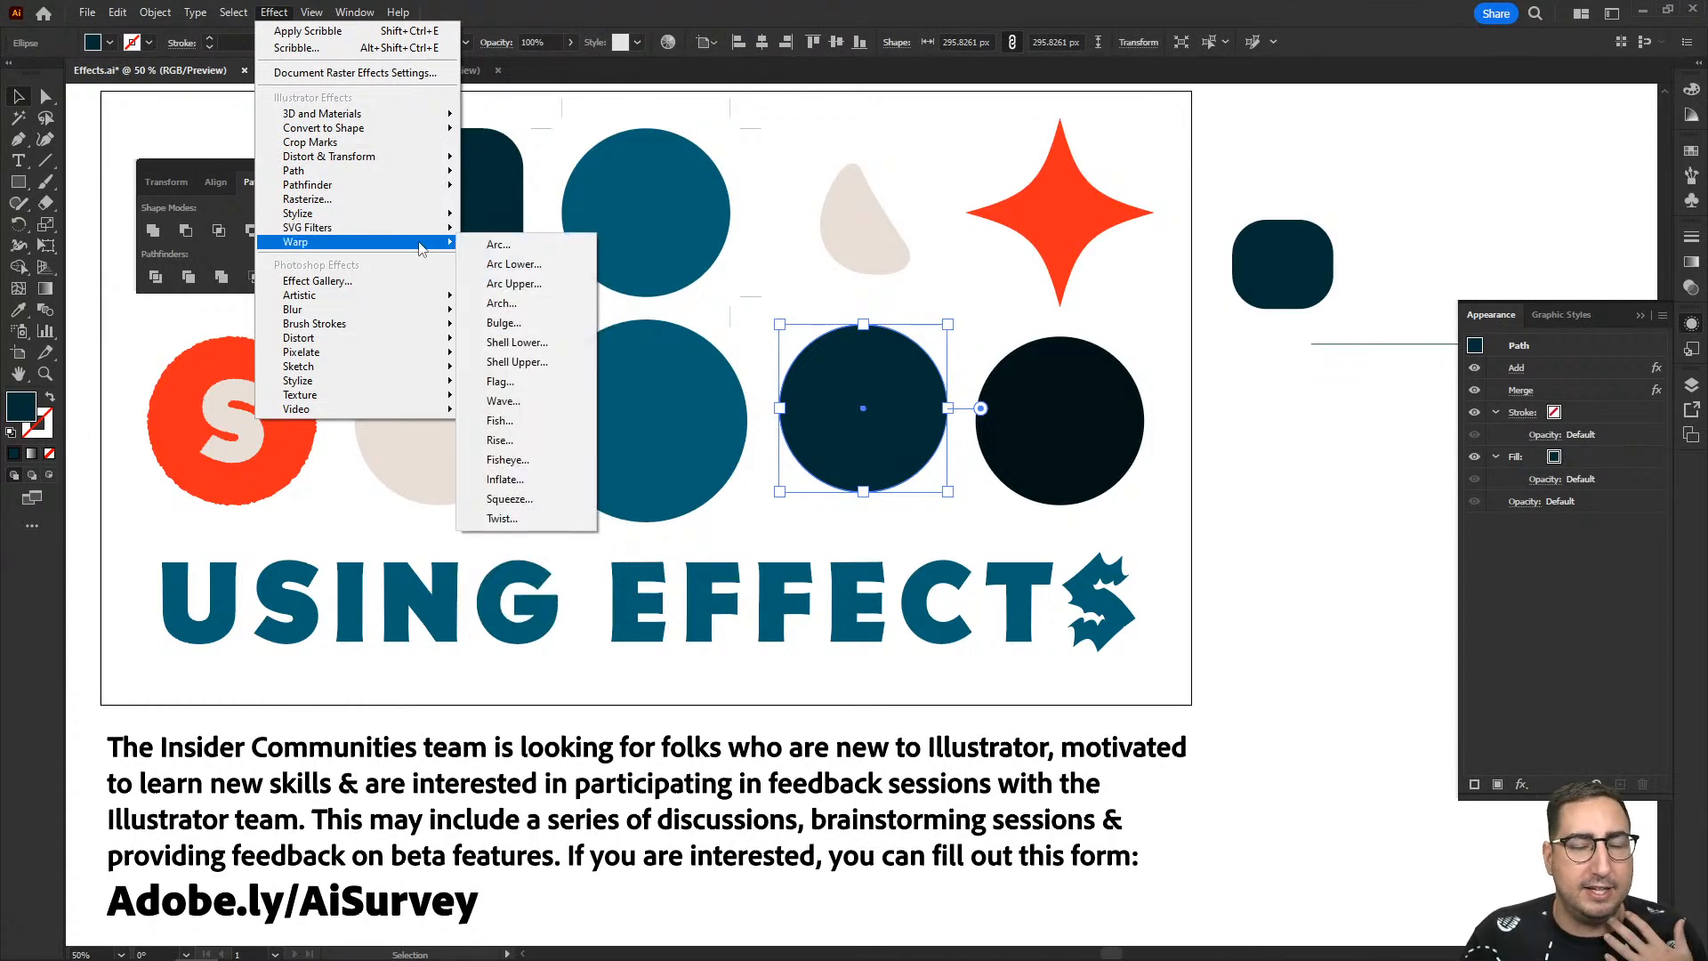
click(930, 245)
ctrl+click(908, 411)
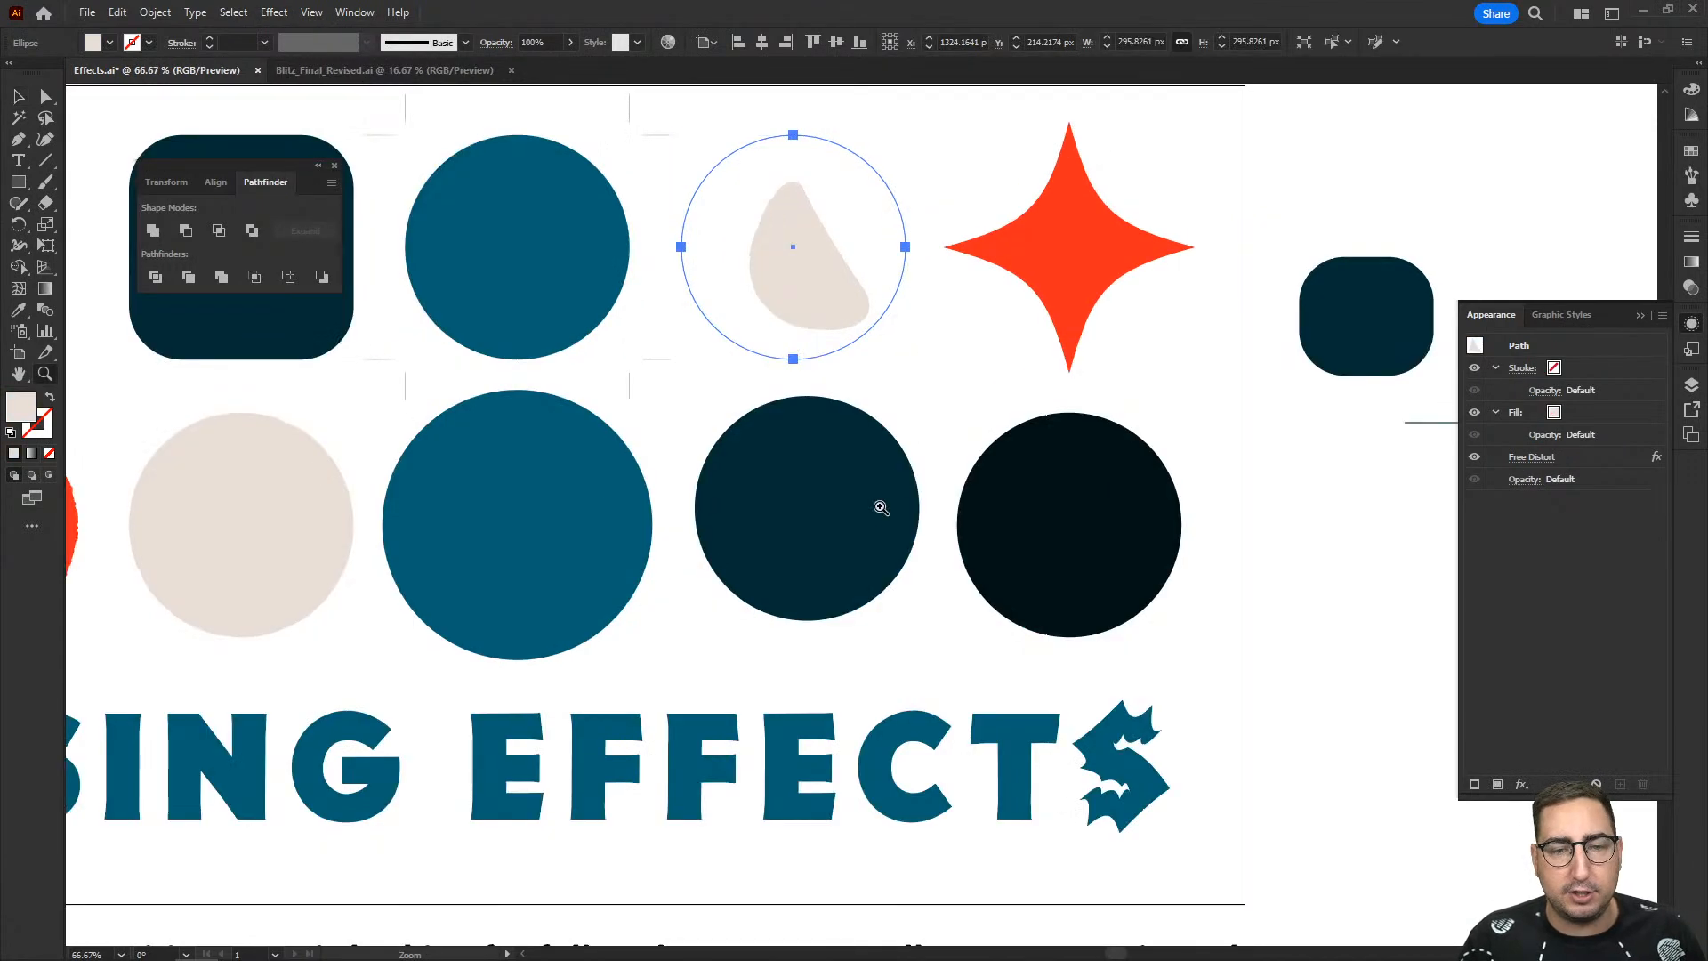
ctrl+click(874, 508)
click(856, 428)
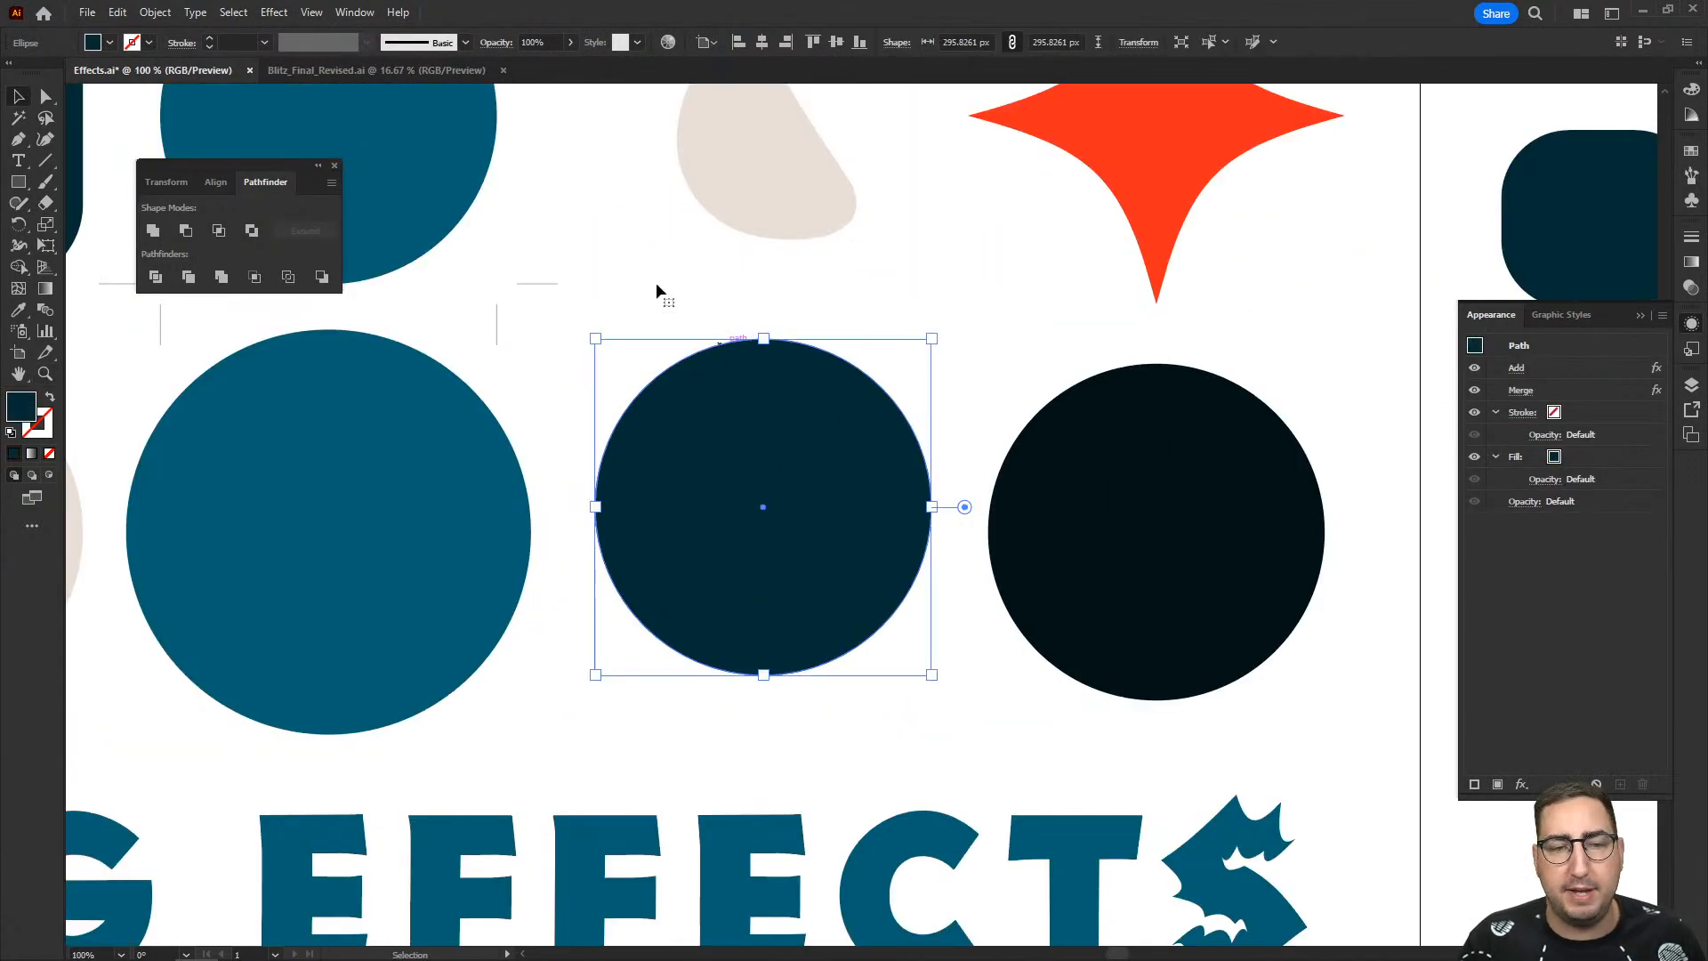
click(278, 14)
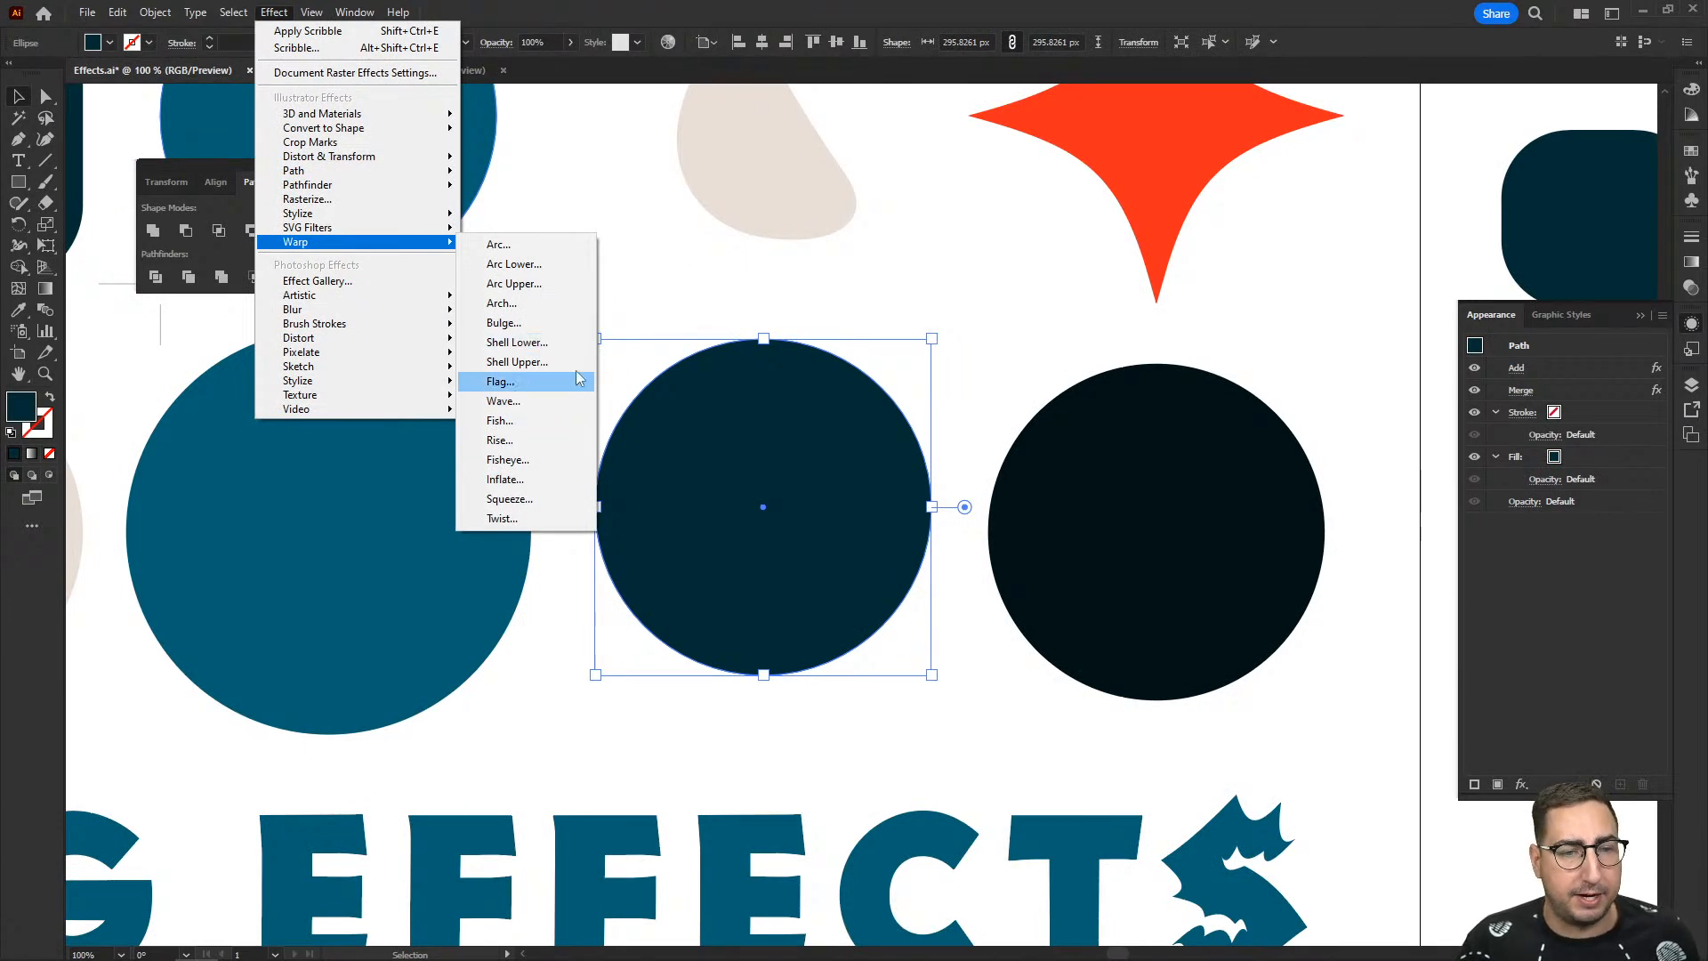
click(1025, 277)
- Draw a wide navy rectangle about 652 × 131 px in the empty area beside the artboard
drag(1317, 400, 738, 356)
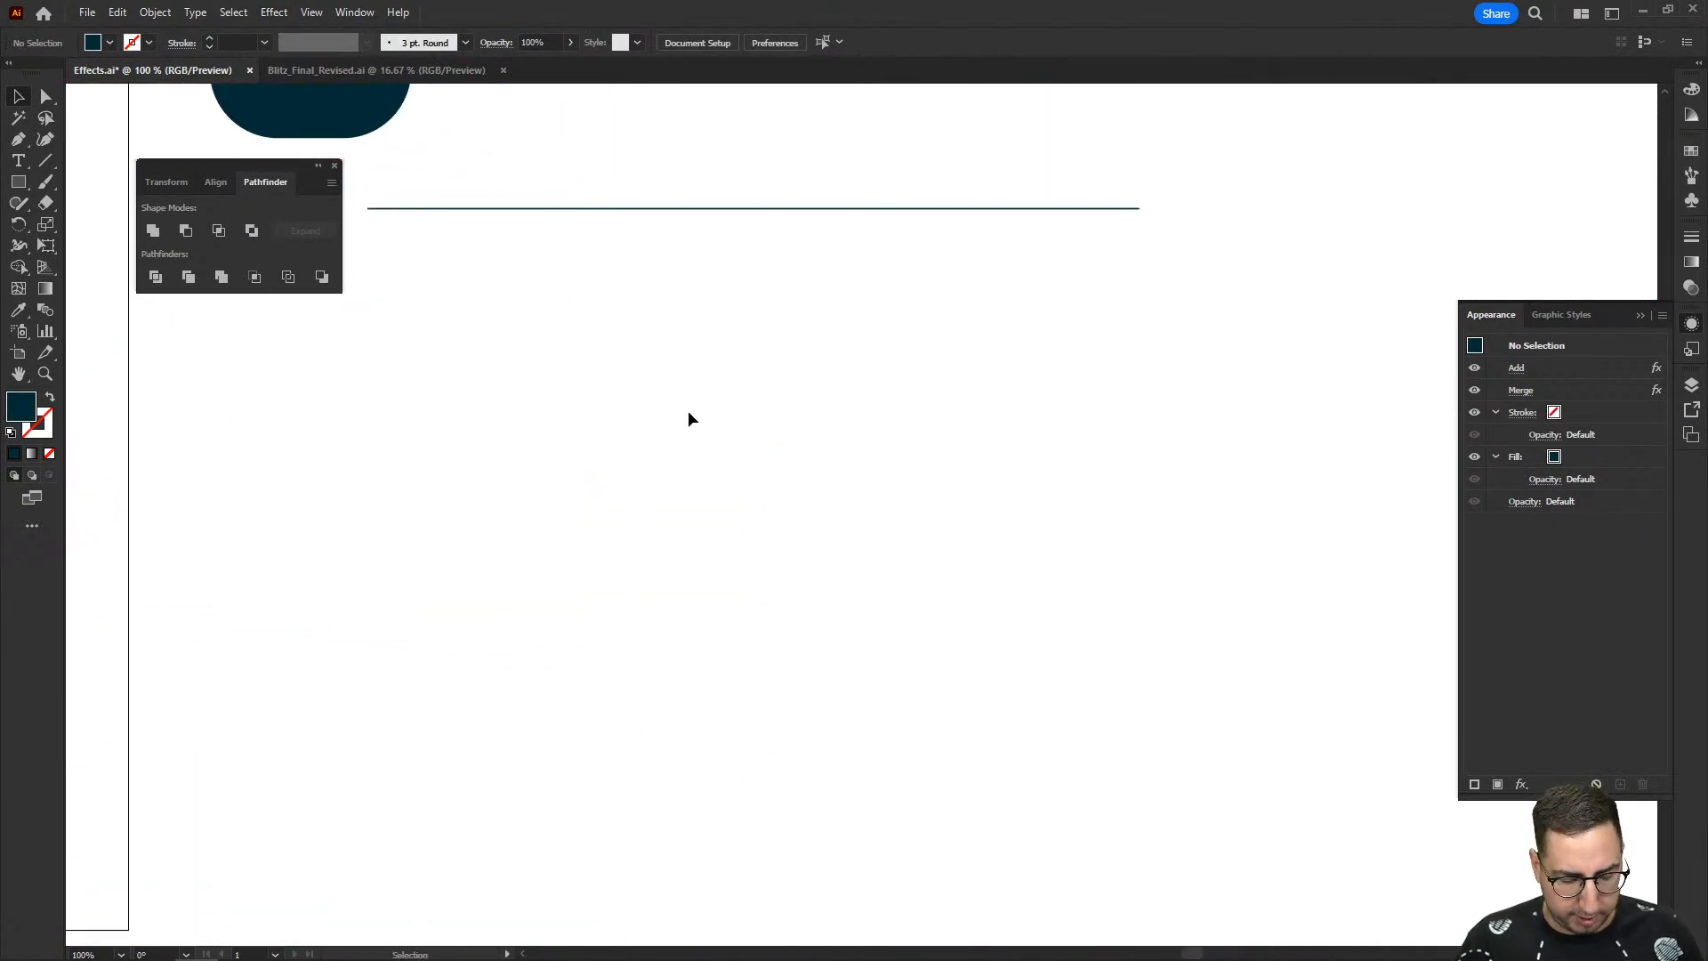
key(m)
drag(596, 433, 979, 506)
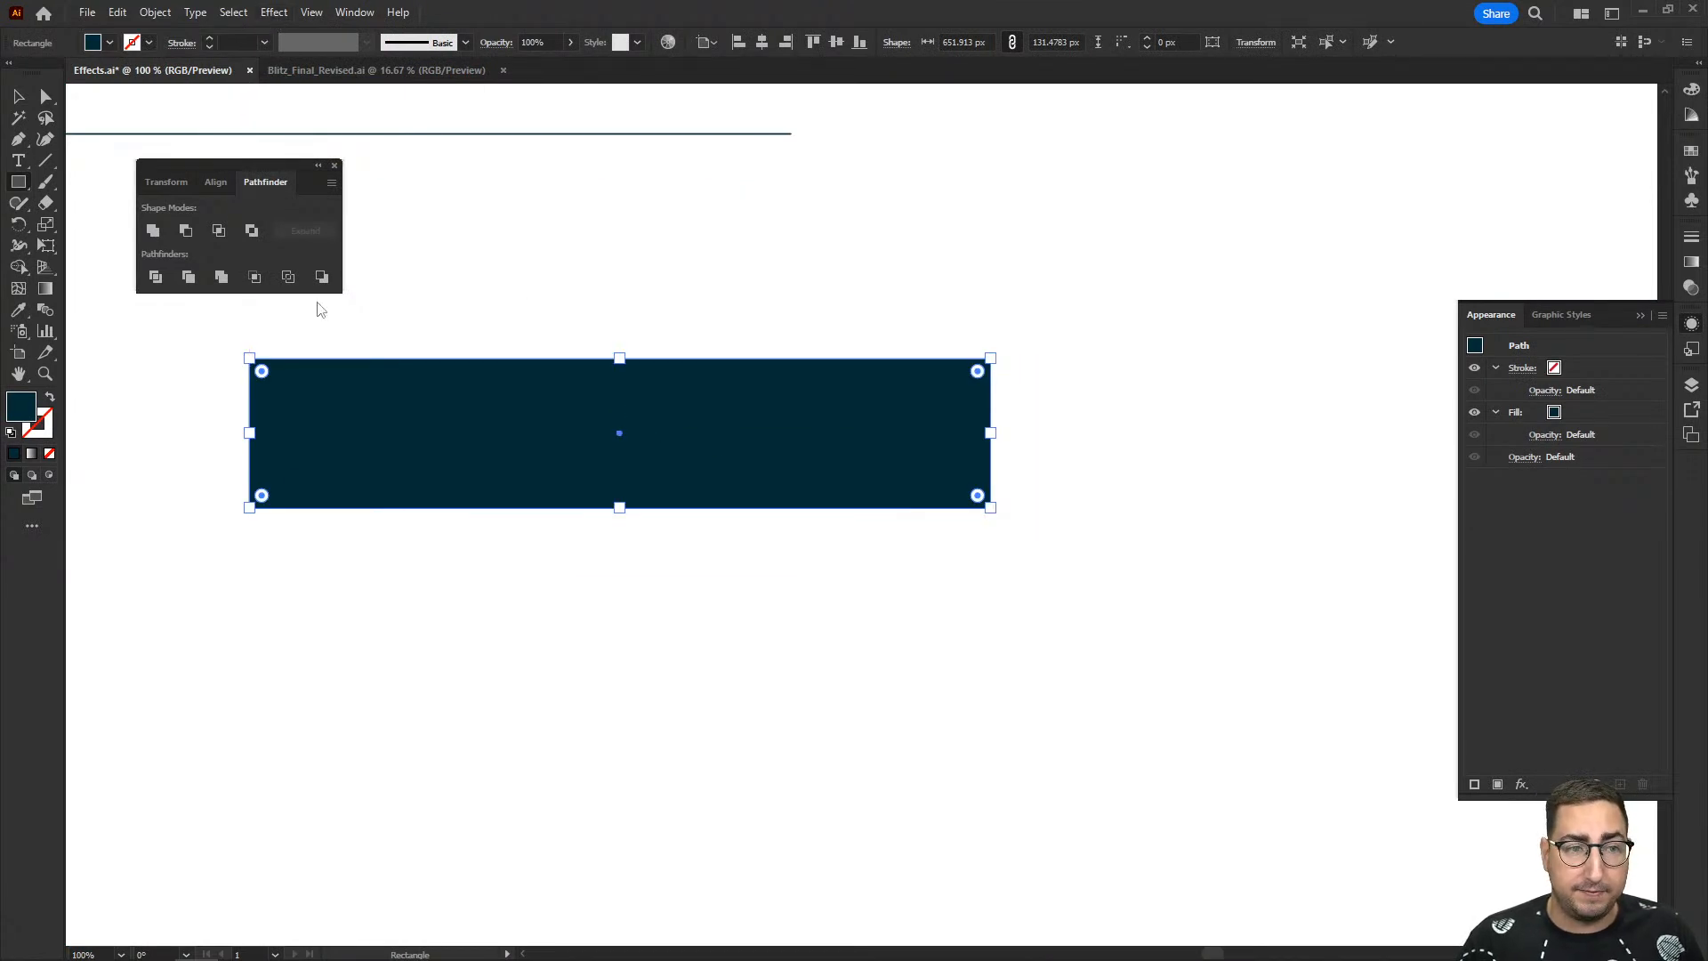
- Start a horizontal Flag warp on the whole USING EFFECTS lettering and set its bend to 84%
drag(321, 351, 1165, 264)
drag(313, 423, 992, 422)
ctrl+alt+click(862, 542)
ctrl+alt+click(860, 547)
drag(276, 472, 486, 482)
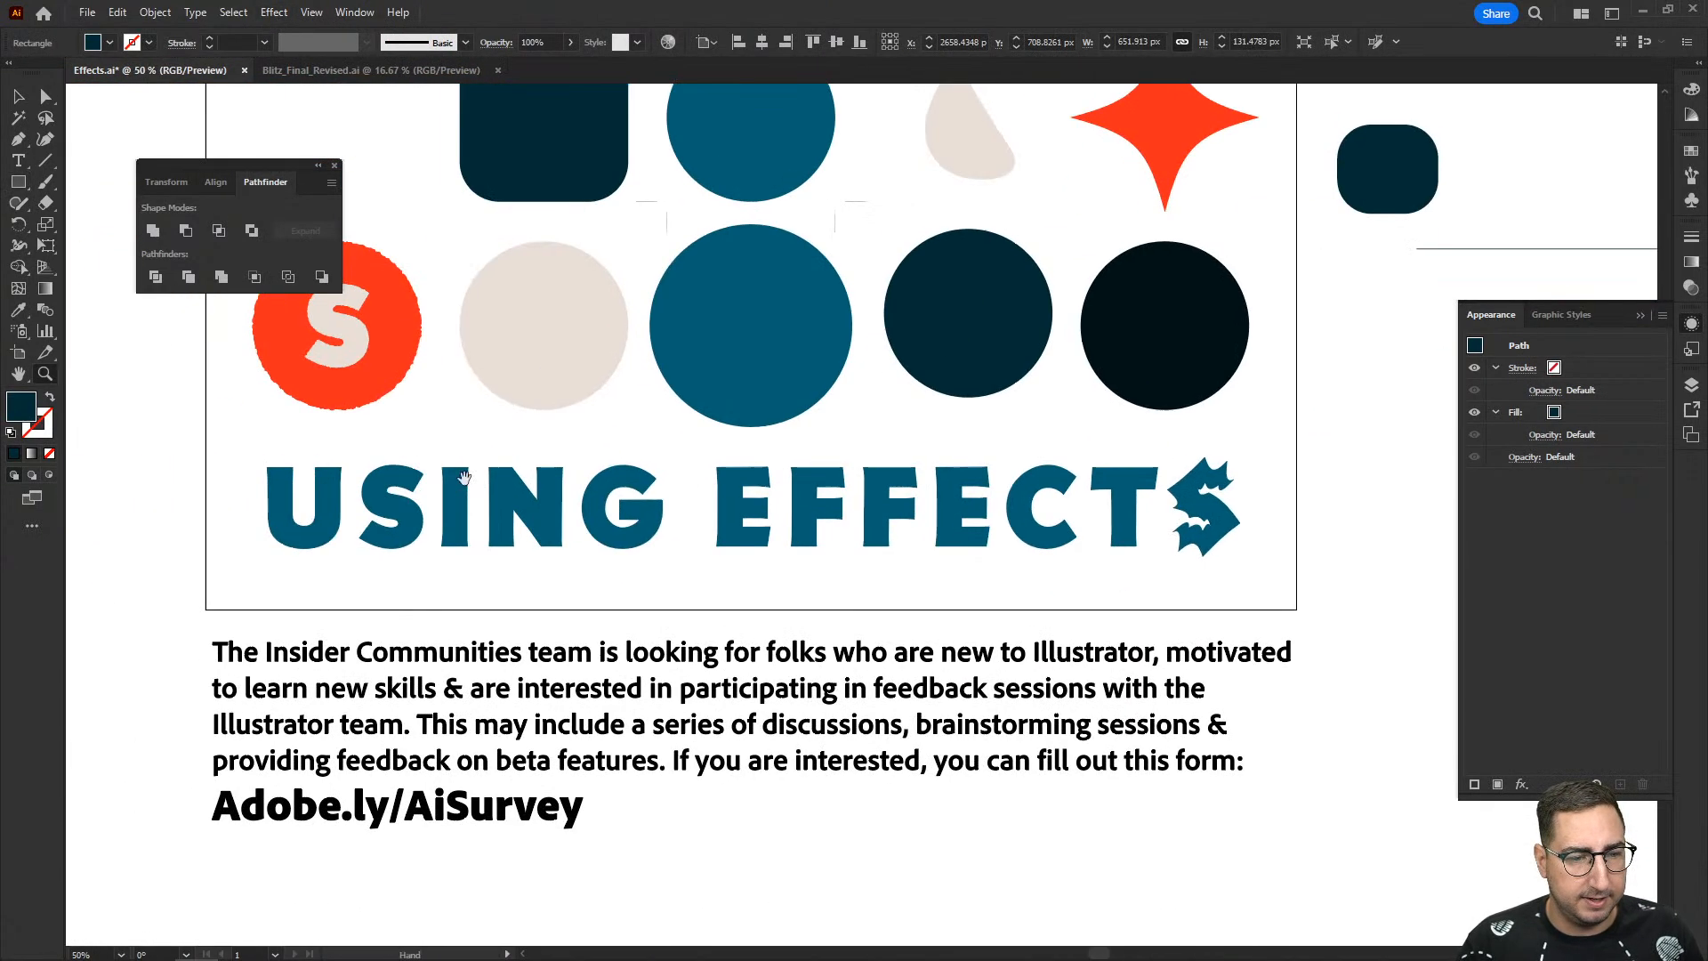
key(v)
drag(217, 483, 1305, 575)
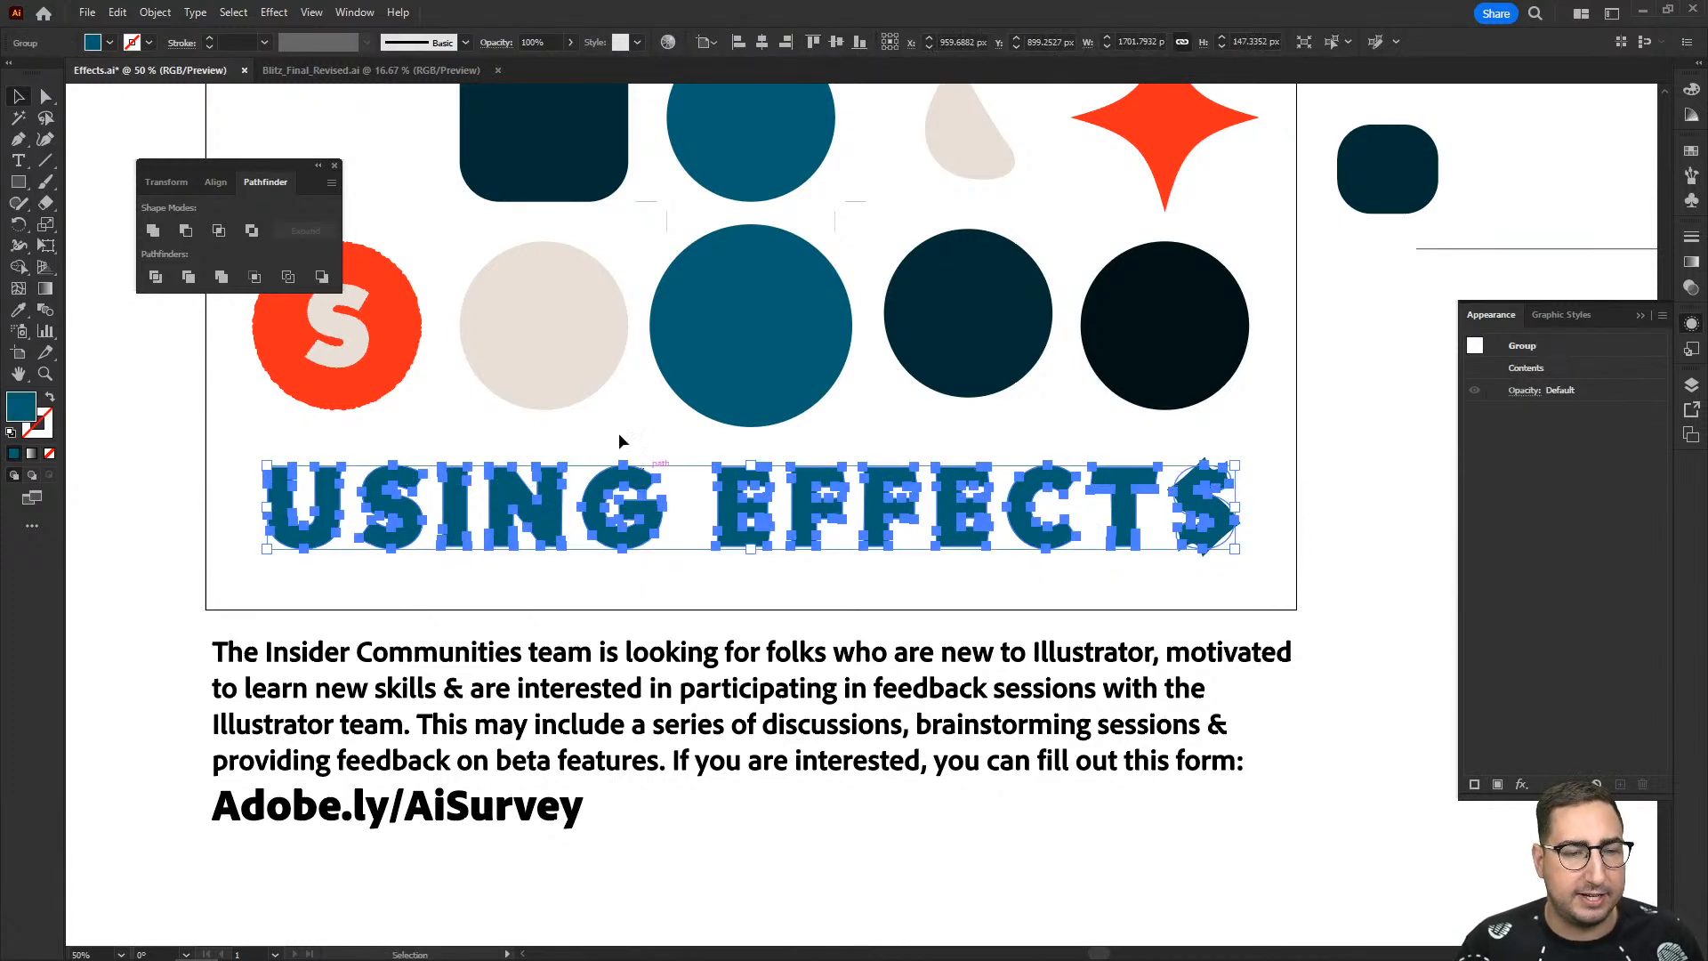
click(274, 13)
mouse_move(358, 243)
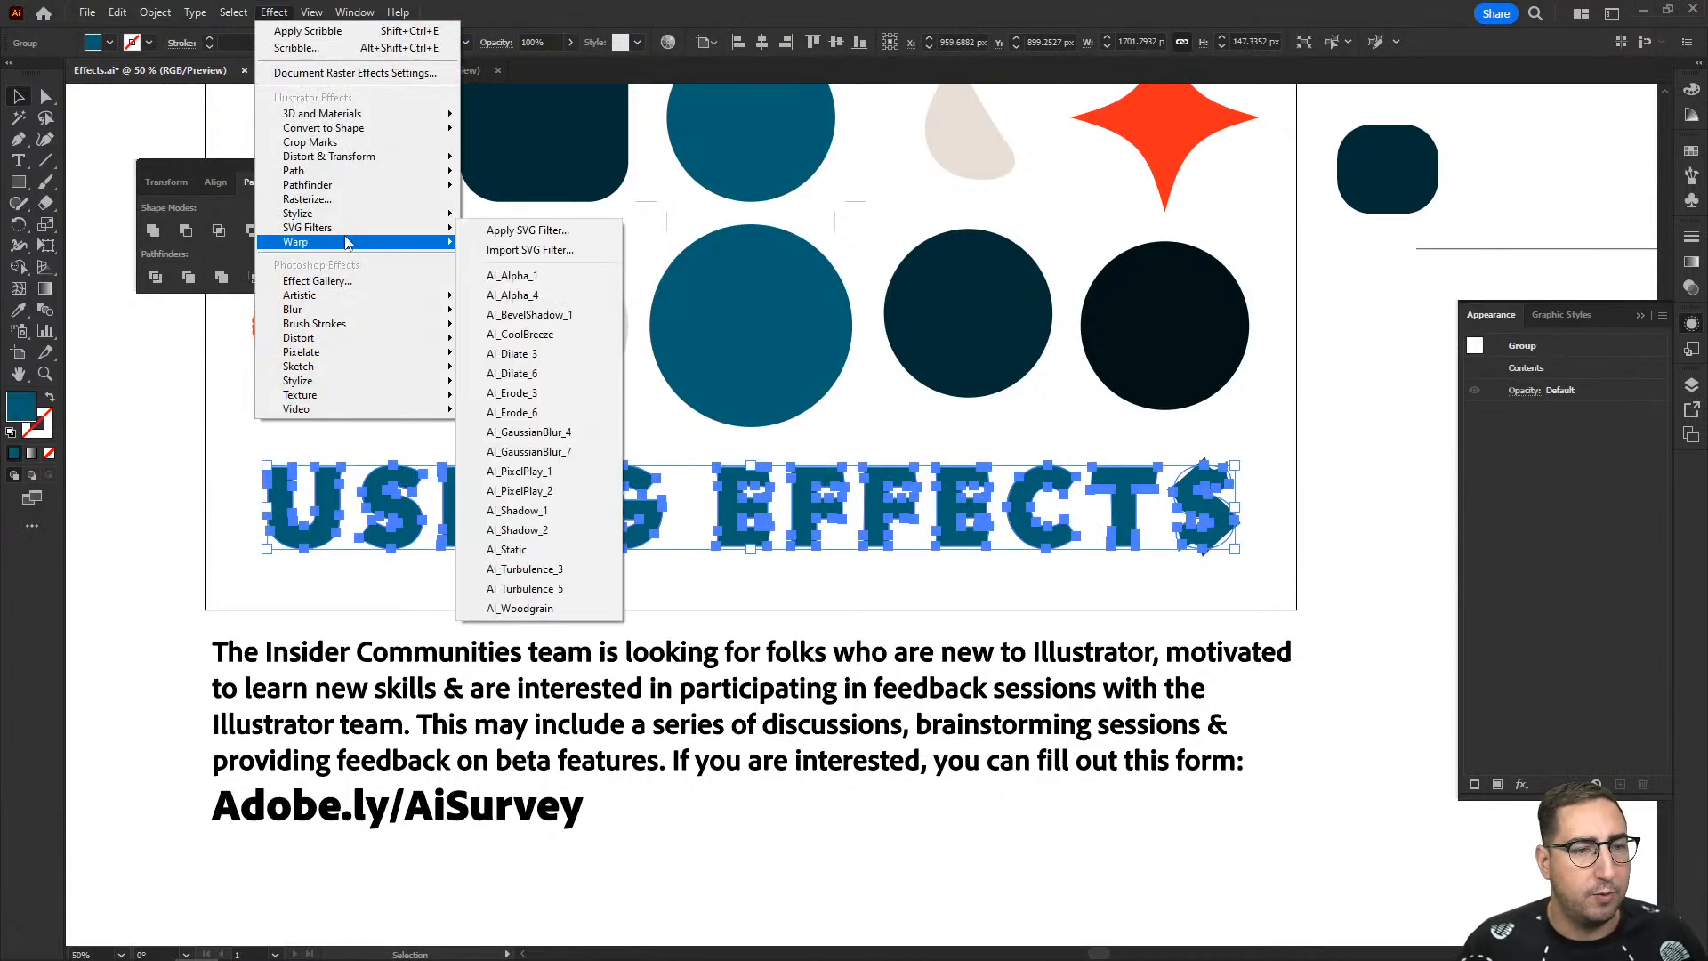
click(526, 383)
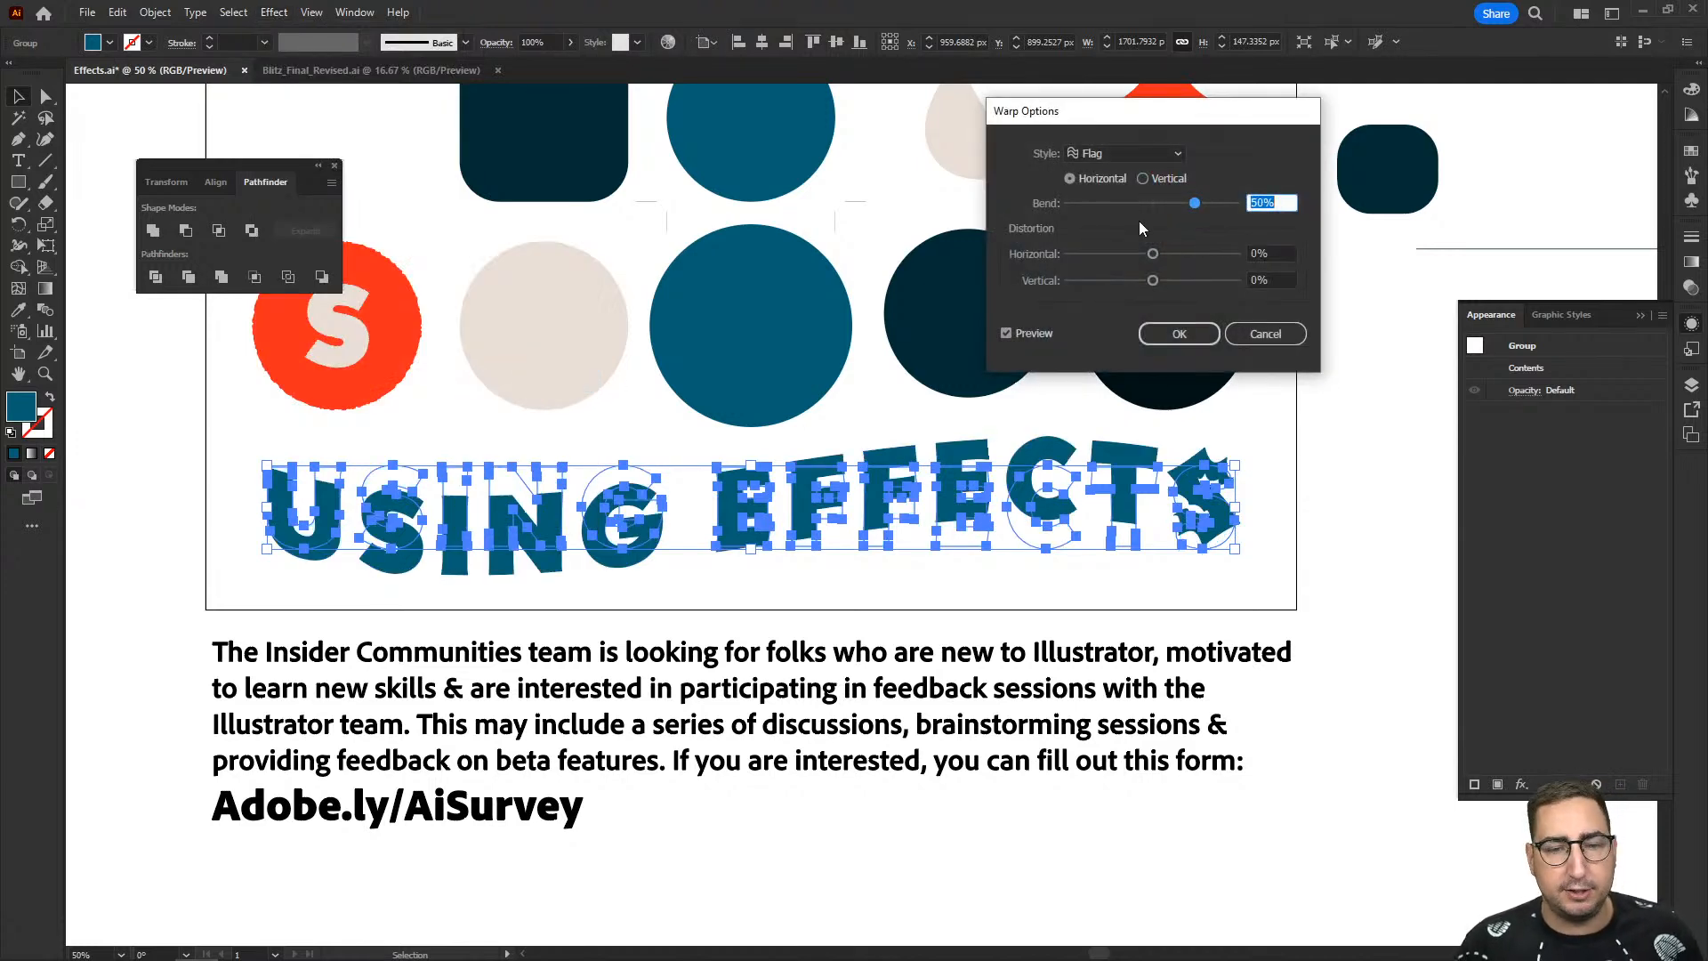
click(1225, 203)
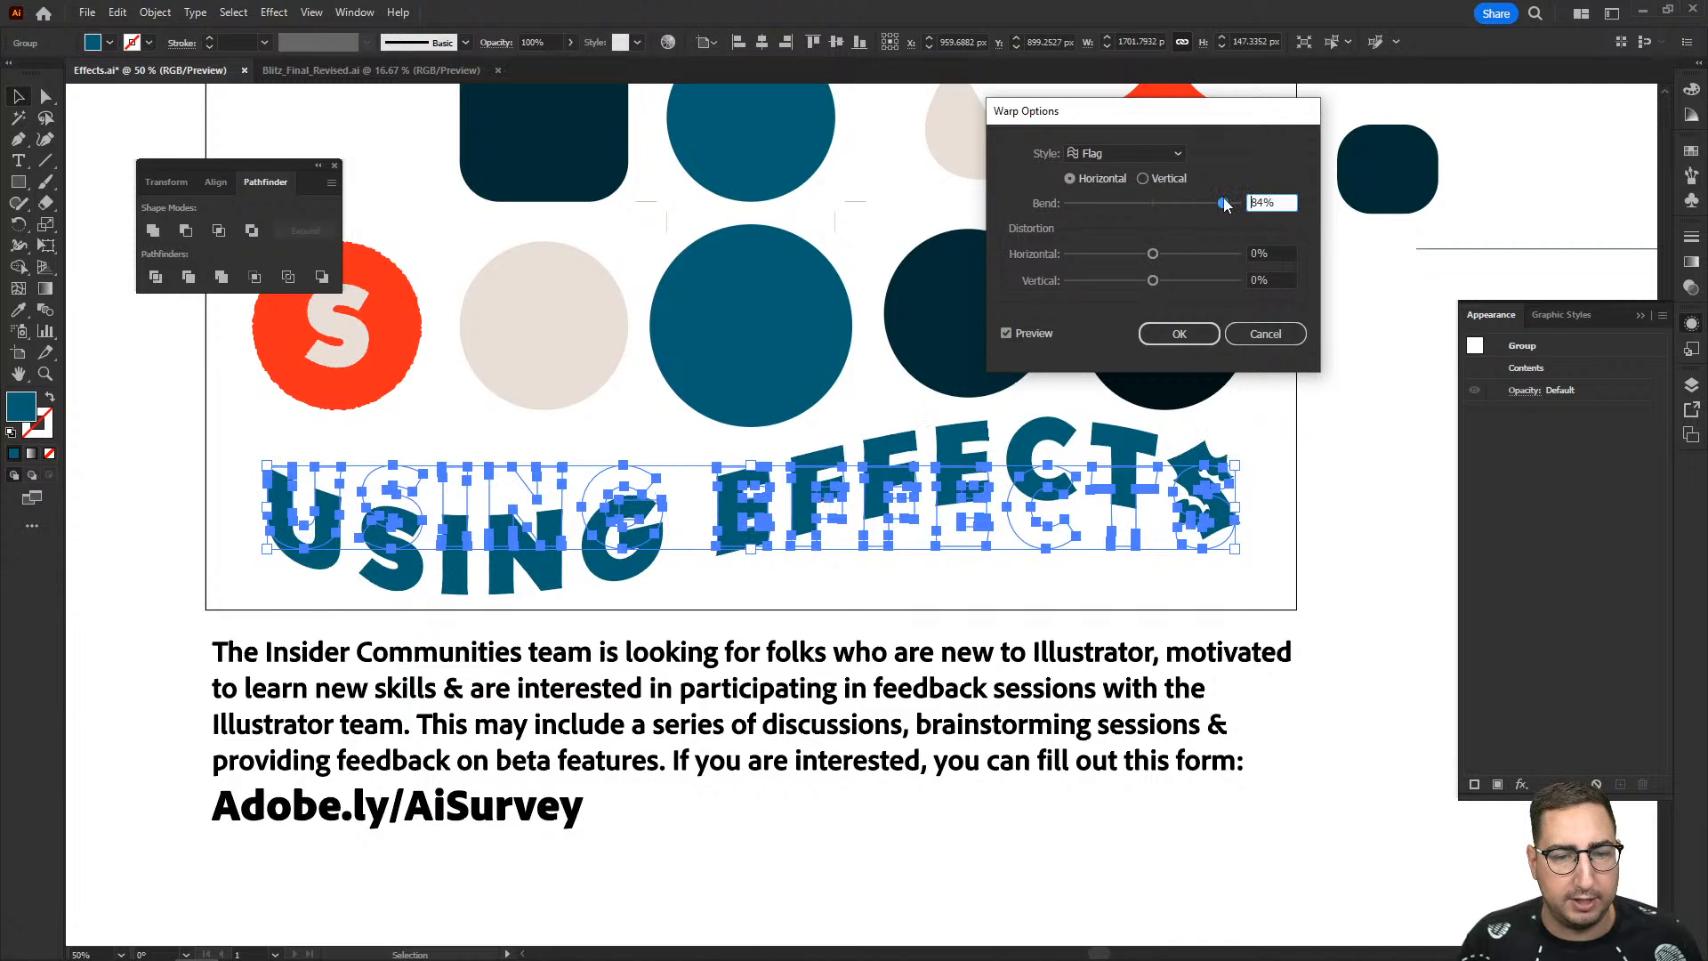
- Preview the Arc and Wave warp styles on the USING EFFECTS lettering
click(1132, 153)
click(1126, 178)
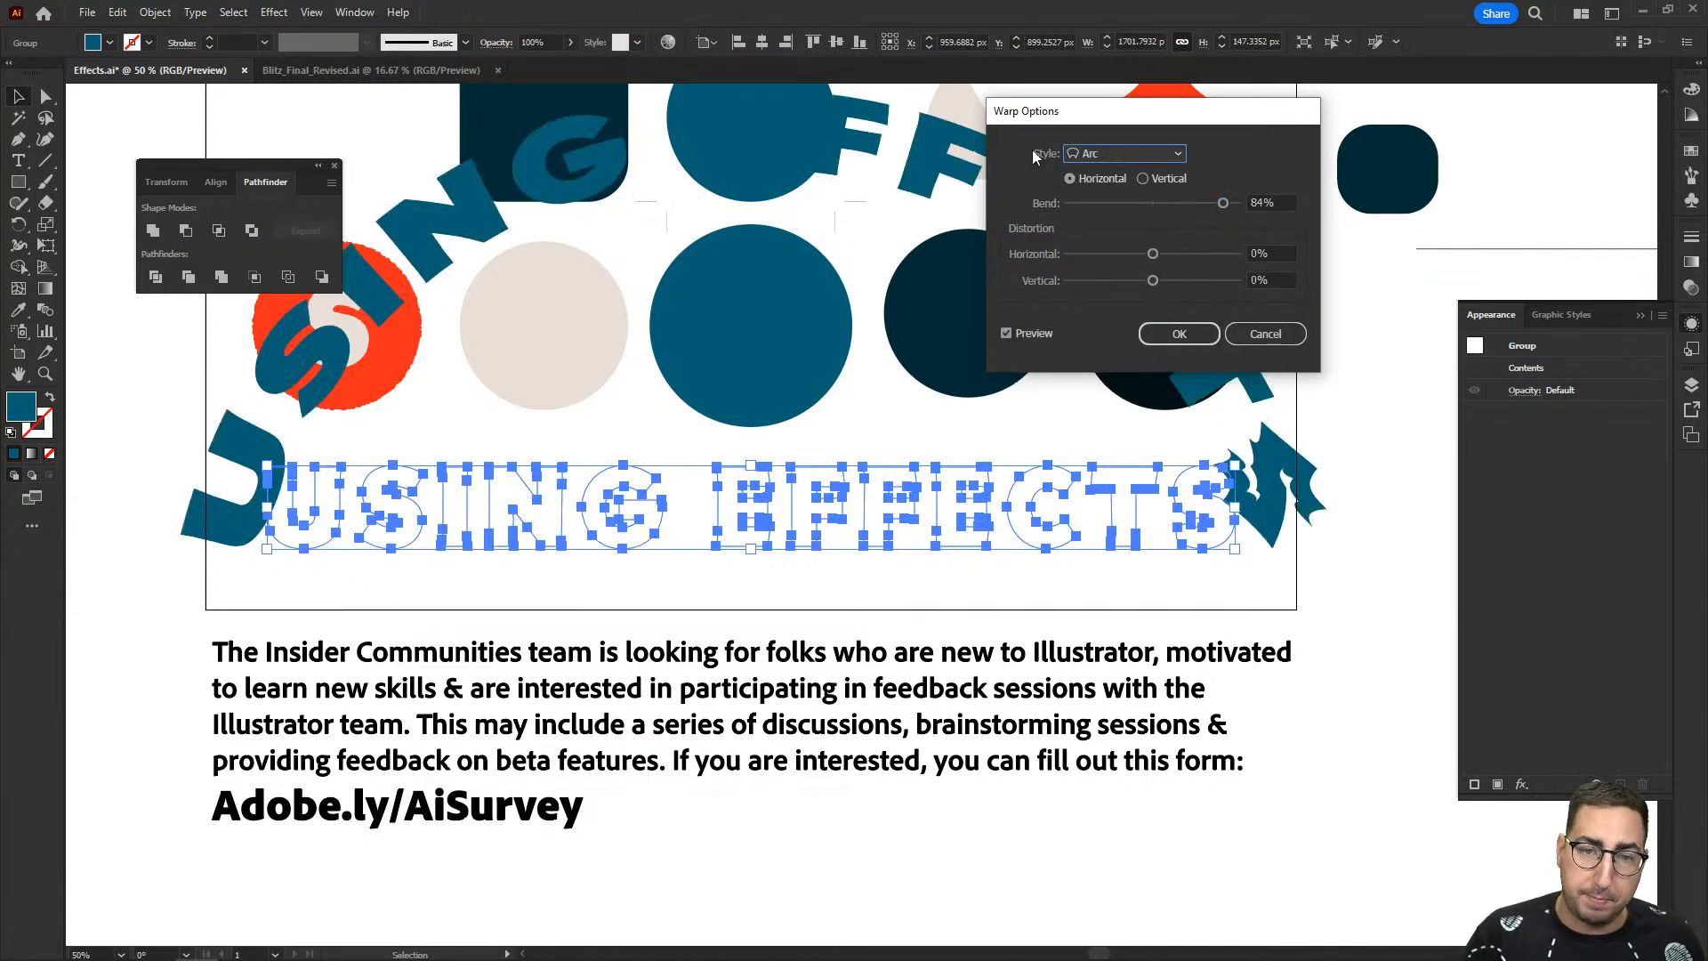
click(1142, 153)
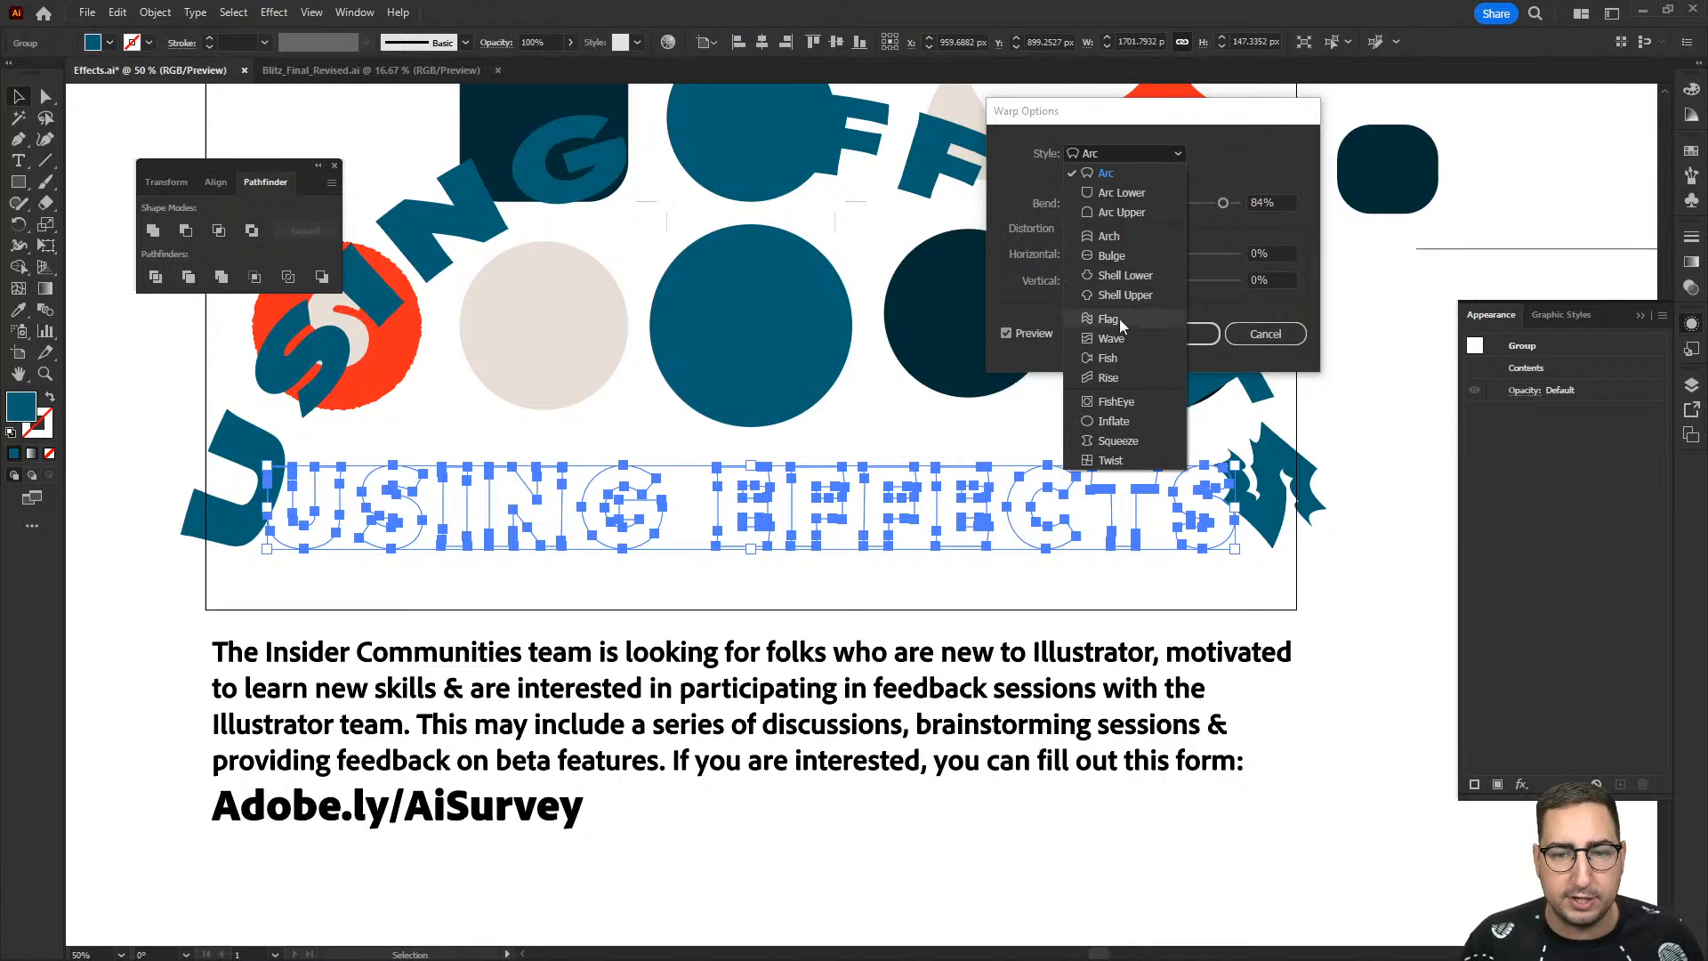
click(1113, 339)
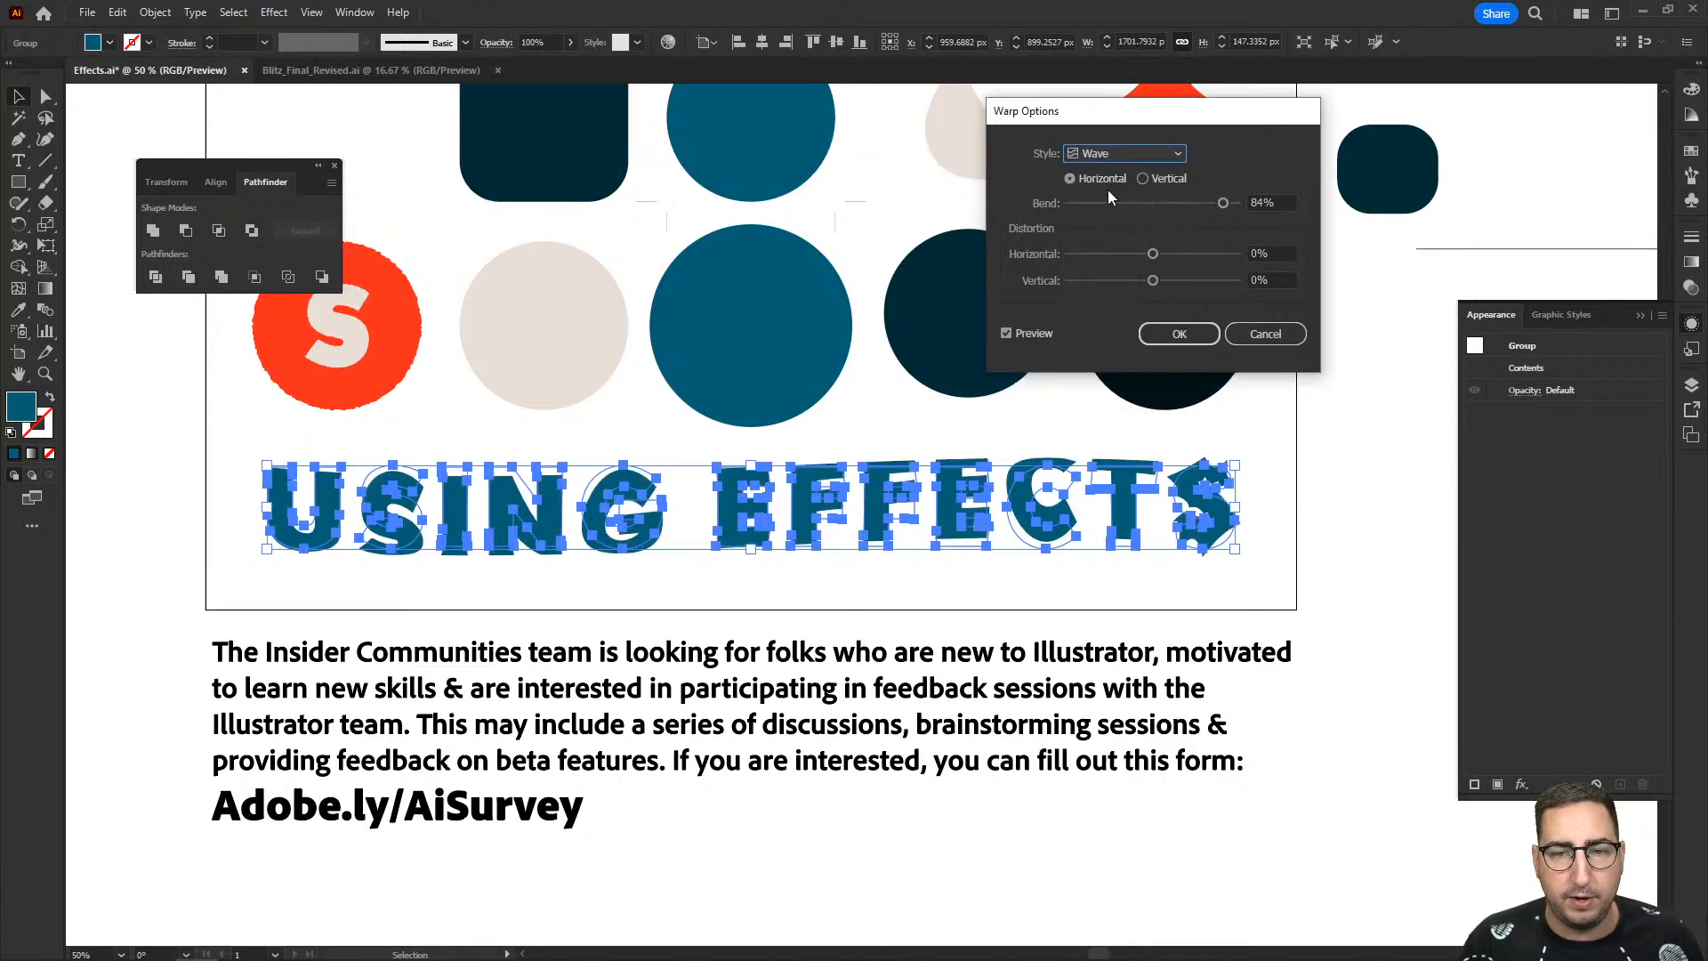
- Switch the warp style back to Flag and apply the warp to the USING EFFECTS lettering
click(1121, 153)
click(1107, 315)
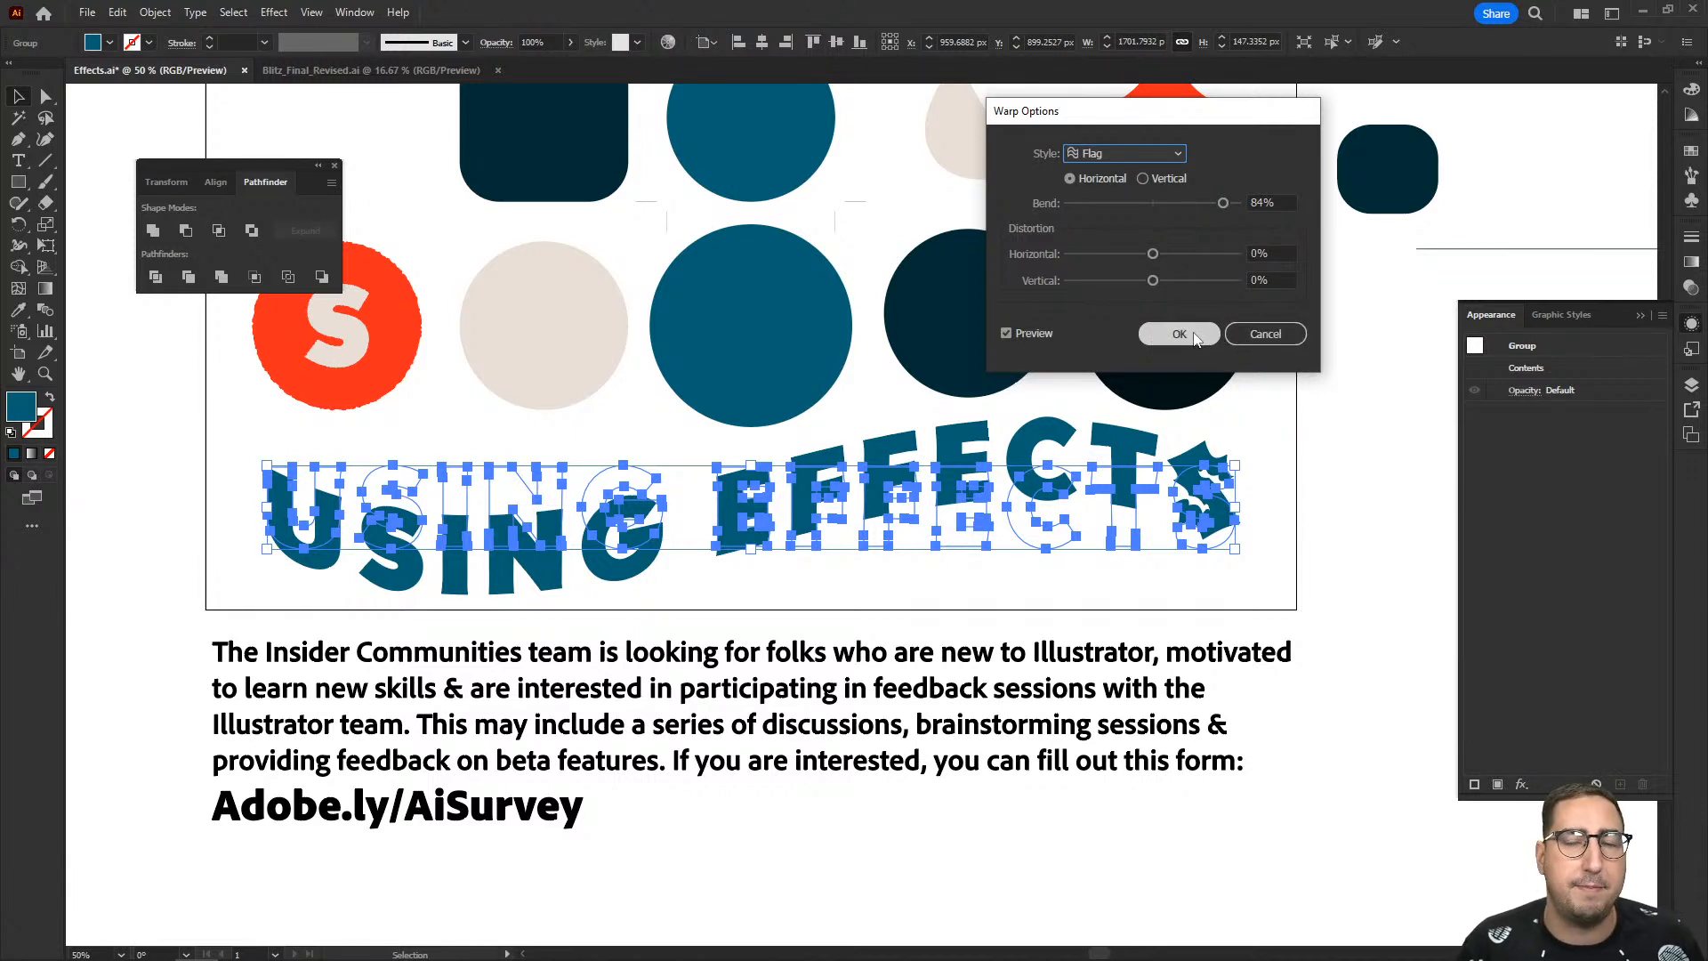
click(1129, 155)
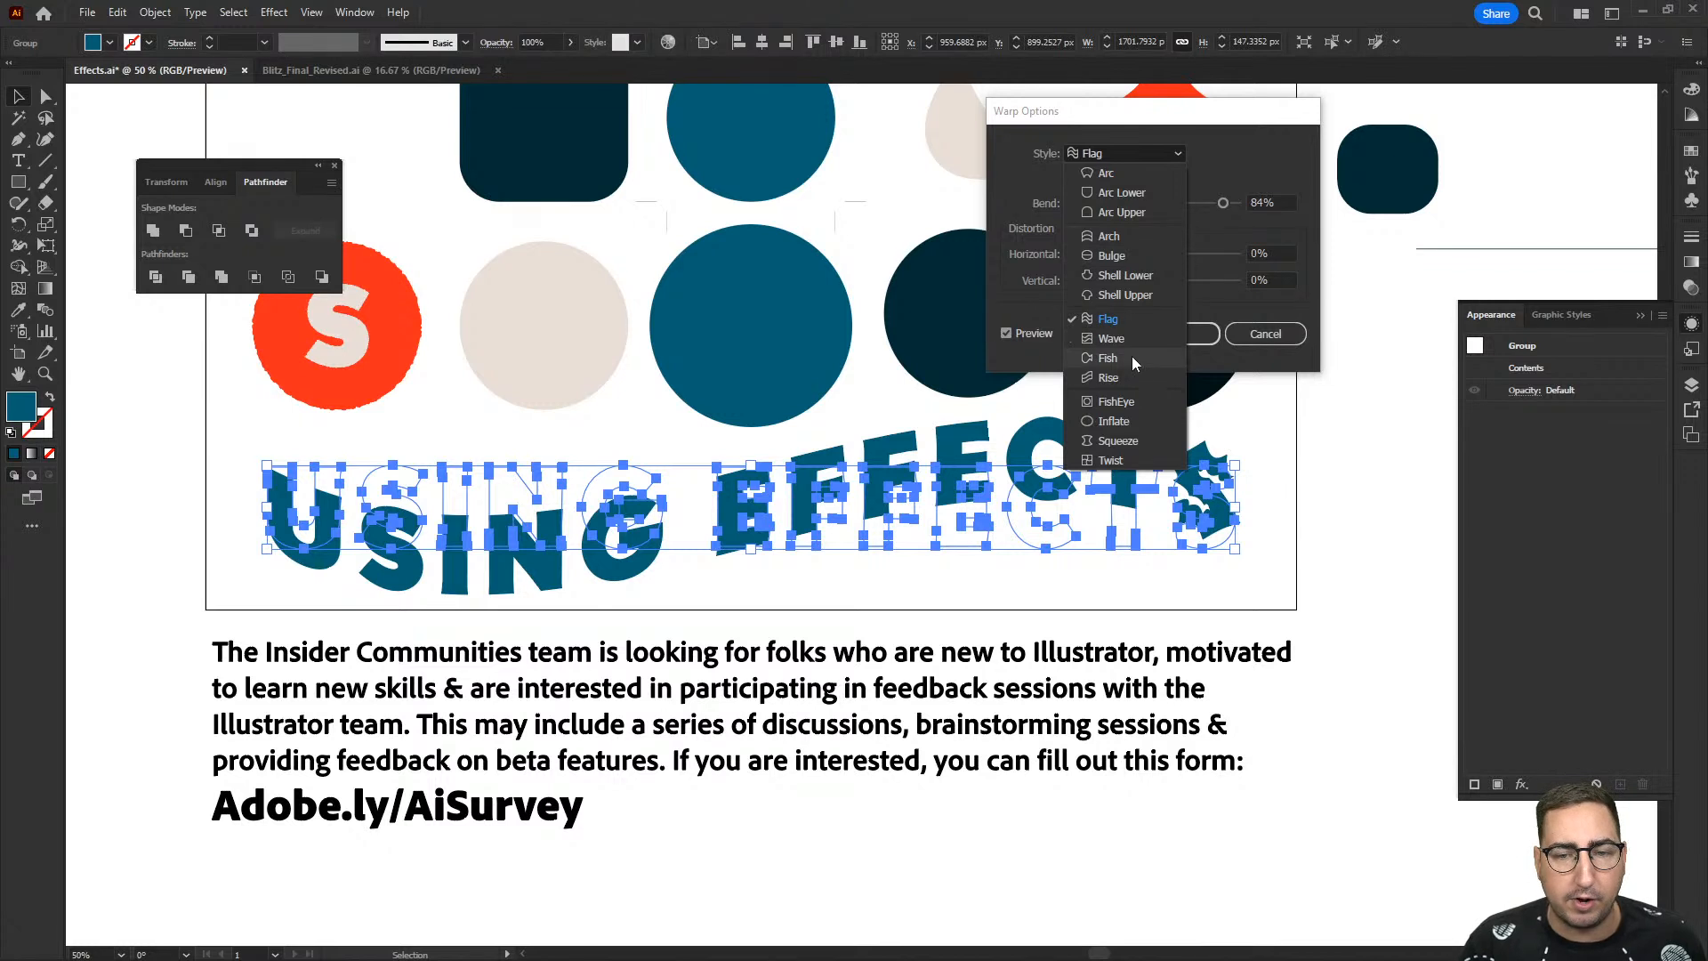
click(1216, 327)
click(1206, 333)
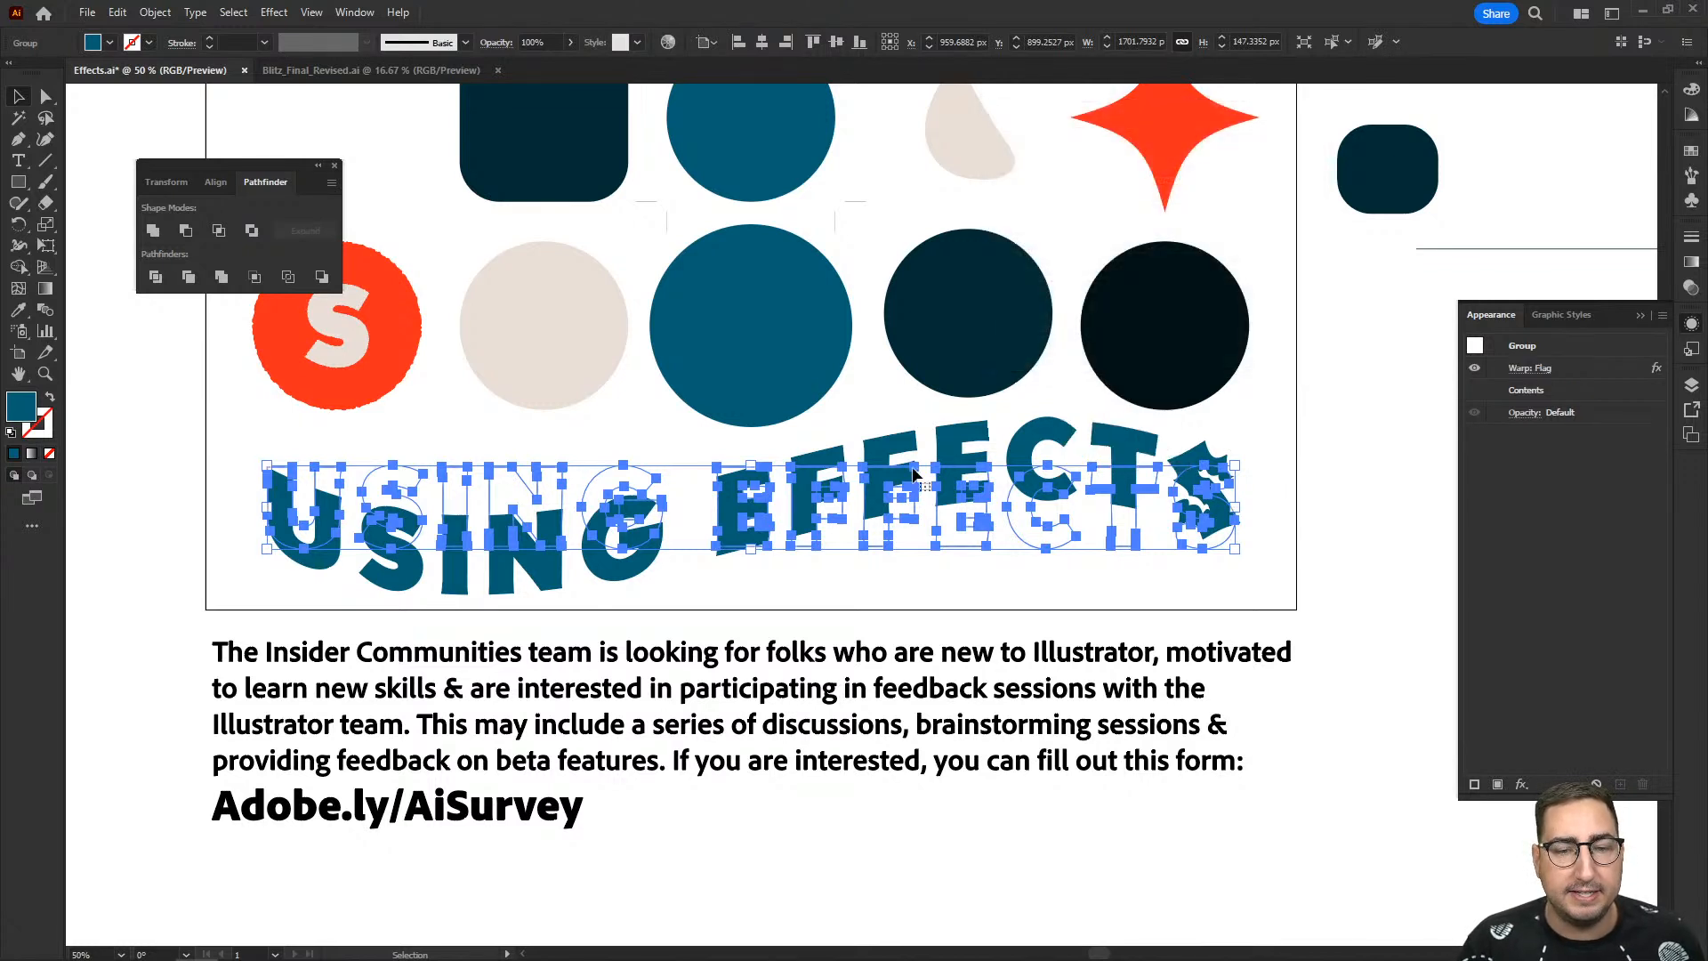